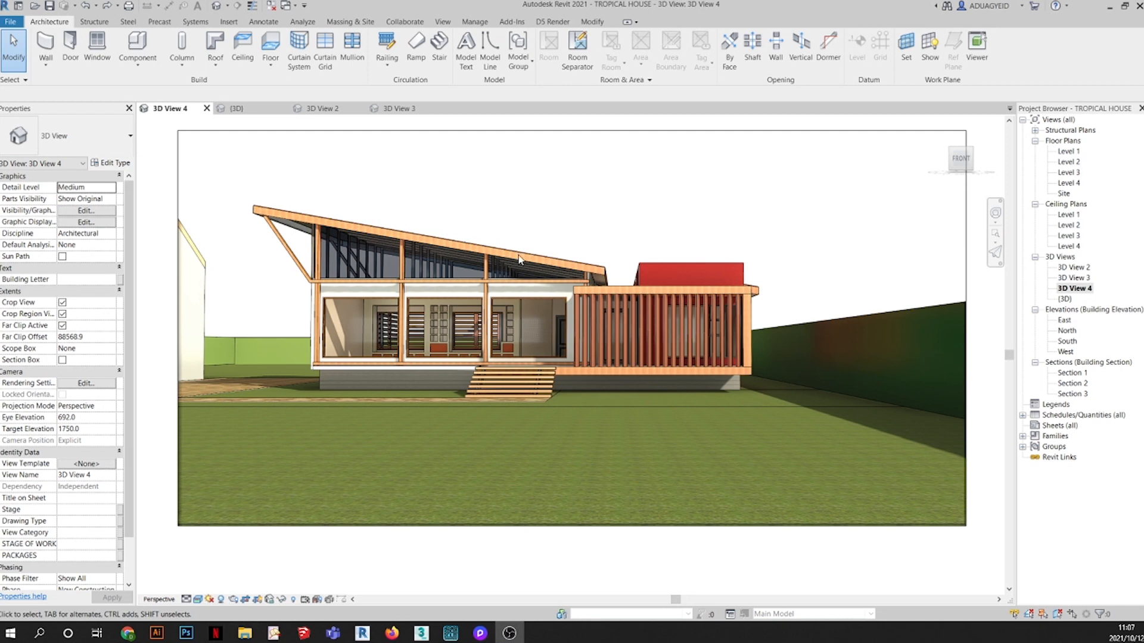
- Start D5 Render from the Revit model's 3D View 4 and create a new .drs project
{"action": "scroll", "coordinate": [522, 252], "scroll_direction": "up", "scroll_amount": 4}
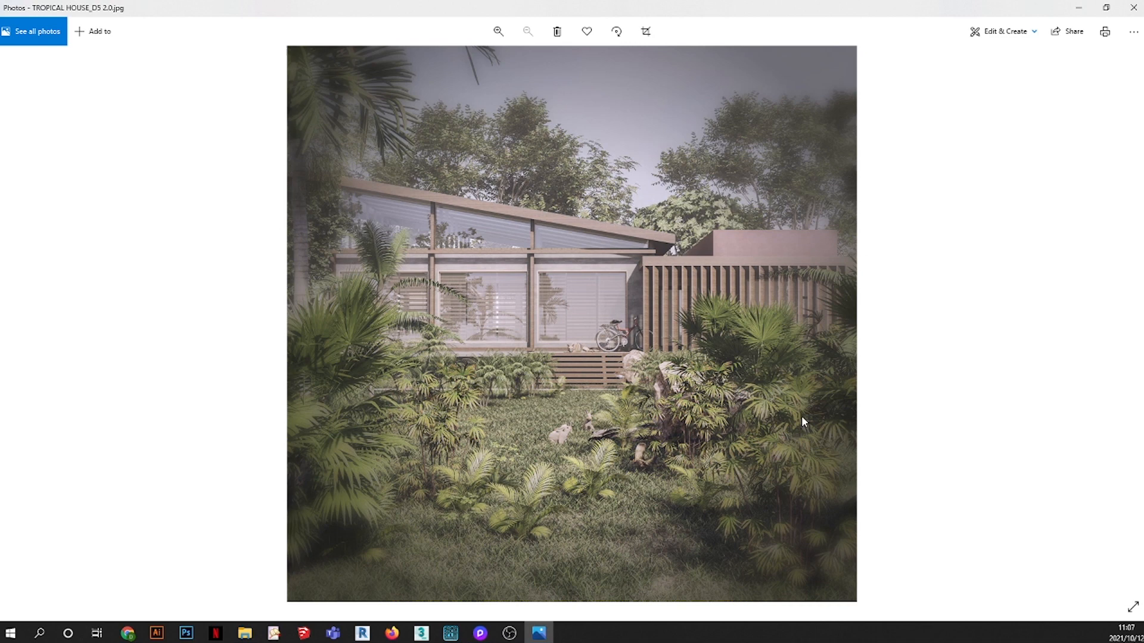
{"action": "left_click_drag", "start_coordinate": [613, 11], "coordinate": [0, 127]}
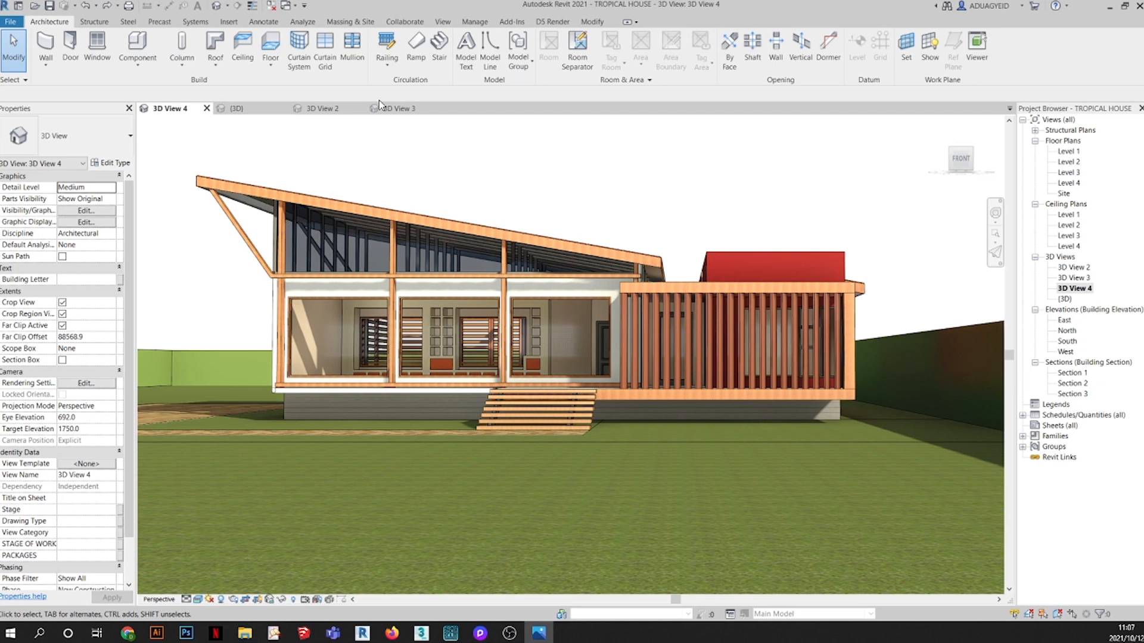
{"action": "left_click", "coordinate": [551, 22]}
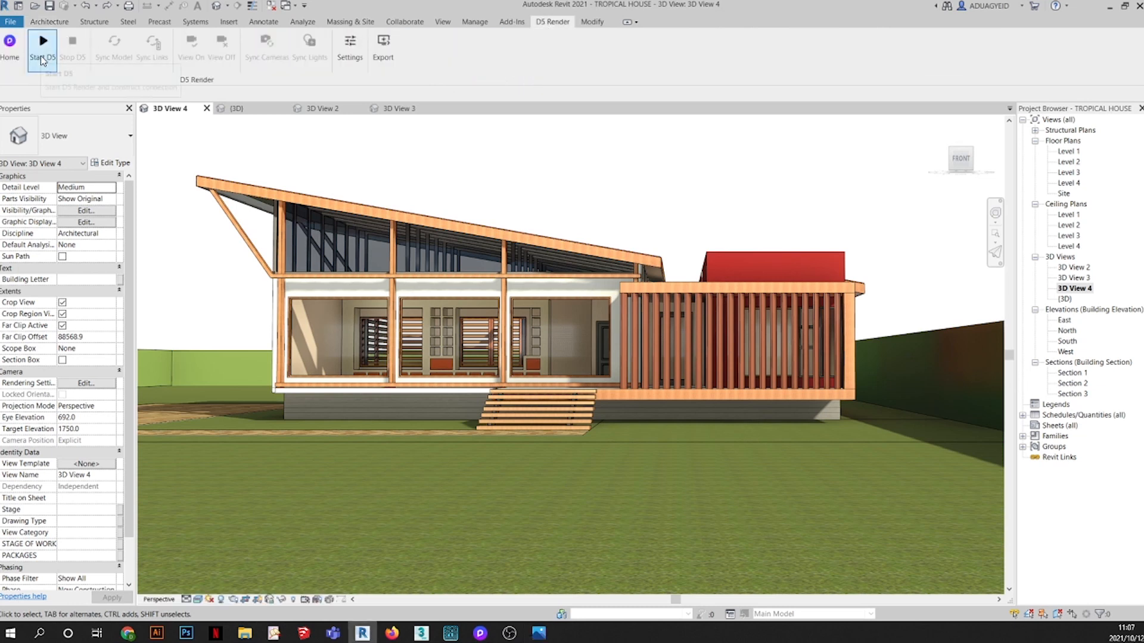
{"action": "left_click", "coordinate": [42, 48]}
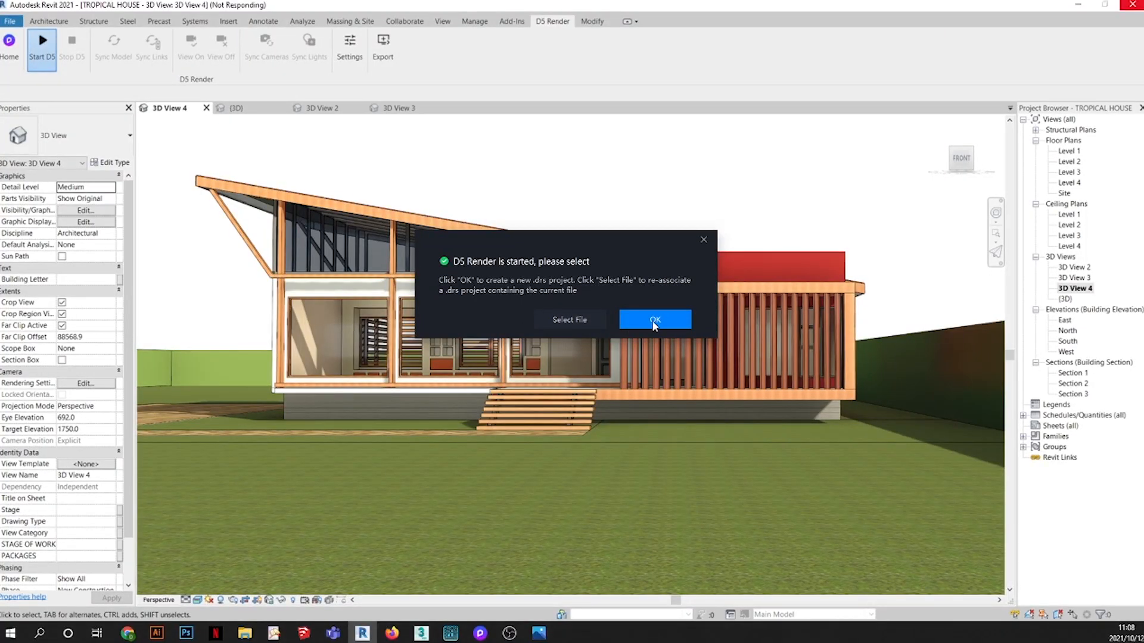
{"action": "left_click", "coordinate": [655, 320]}
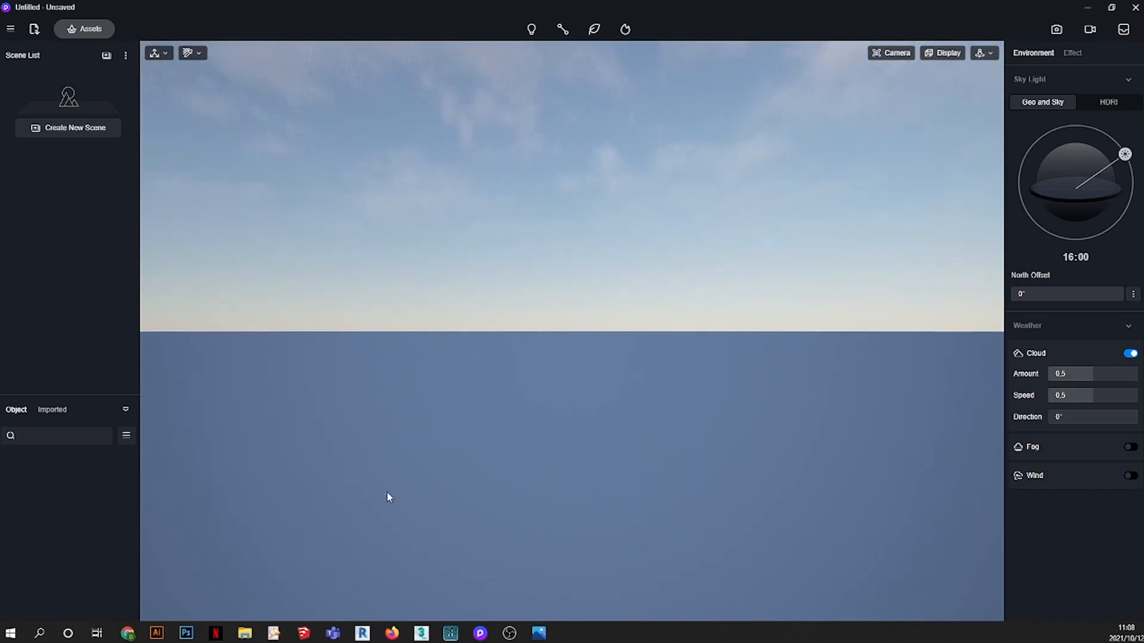
- Switch to Revit, sync the model's cameras to D5 Render, and return to the D5 Render scene
{"action": "mouse_move", "coordinate": [363, 637]}
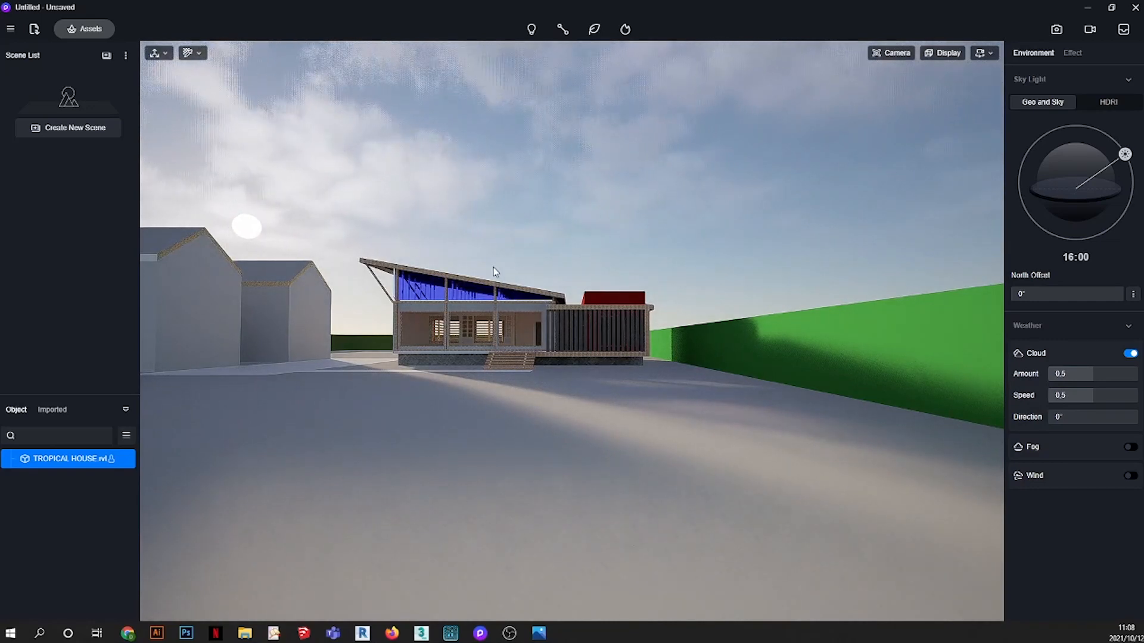
{"action": "left_click", "coordinate": [363, 633]}
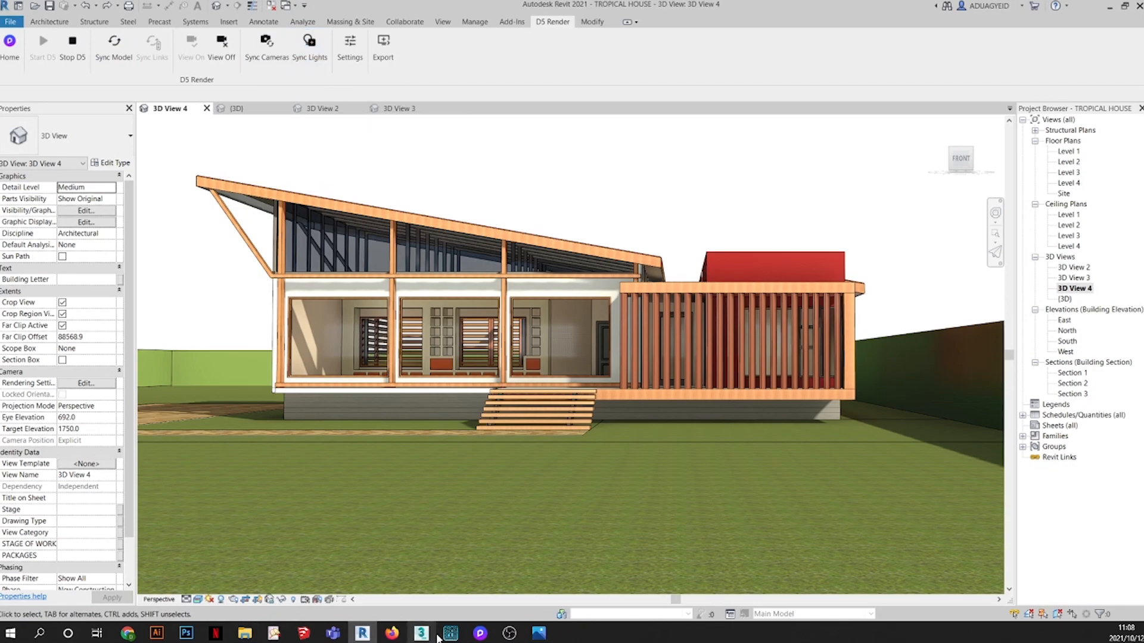
{"action": "left_click", "coordinate": [480, 633]}
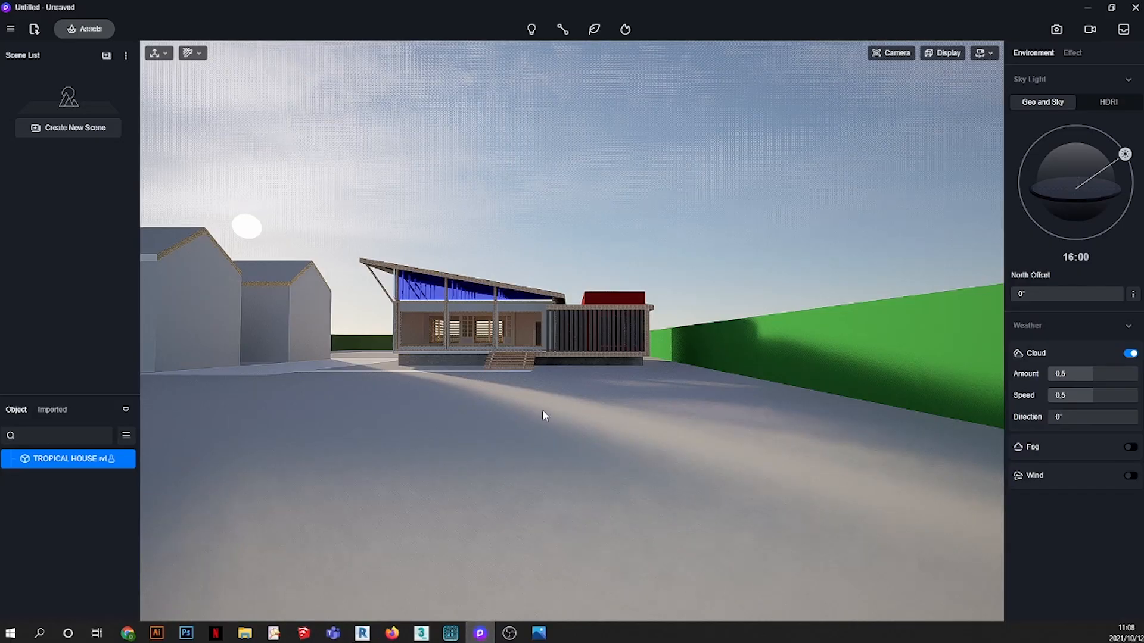
{"action": "left_click", "coordinate": [362, 634]}
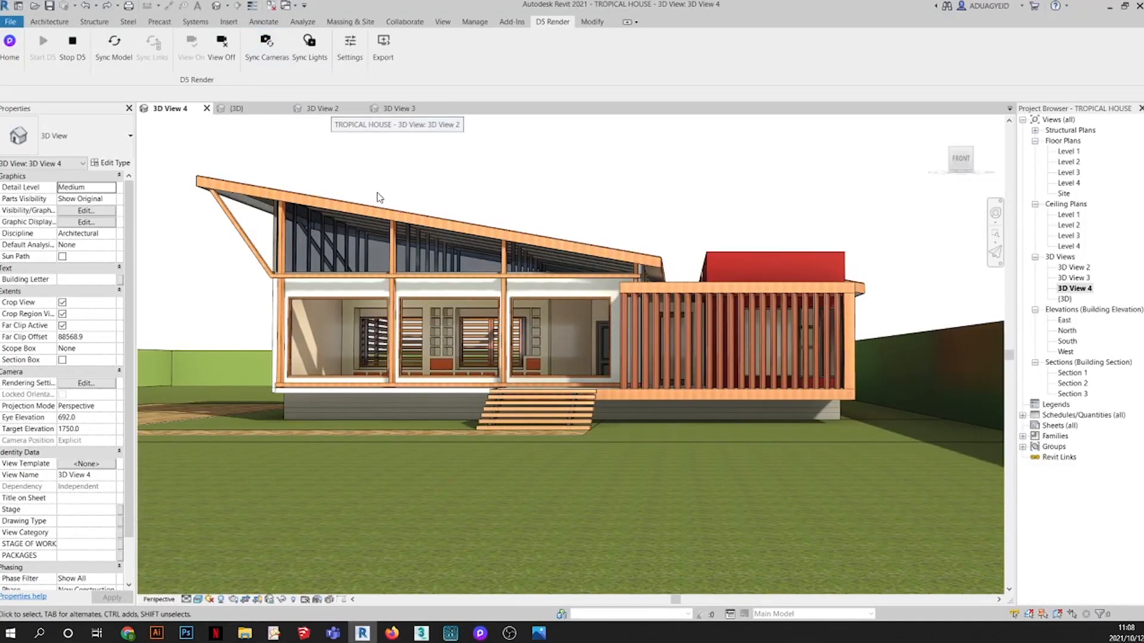
{"action": "left_click", "coordinate": [480, 634]}
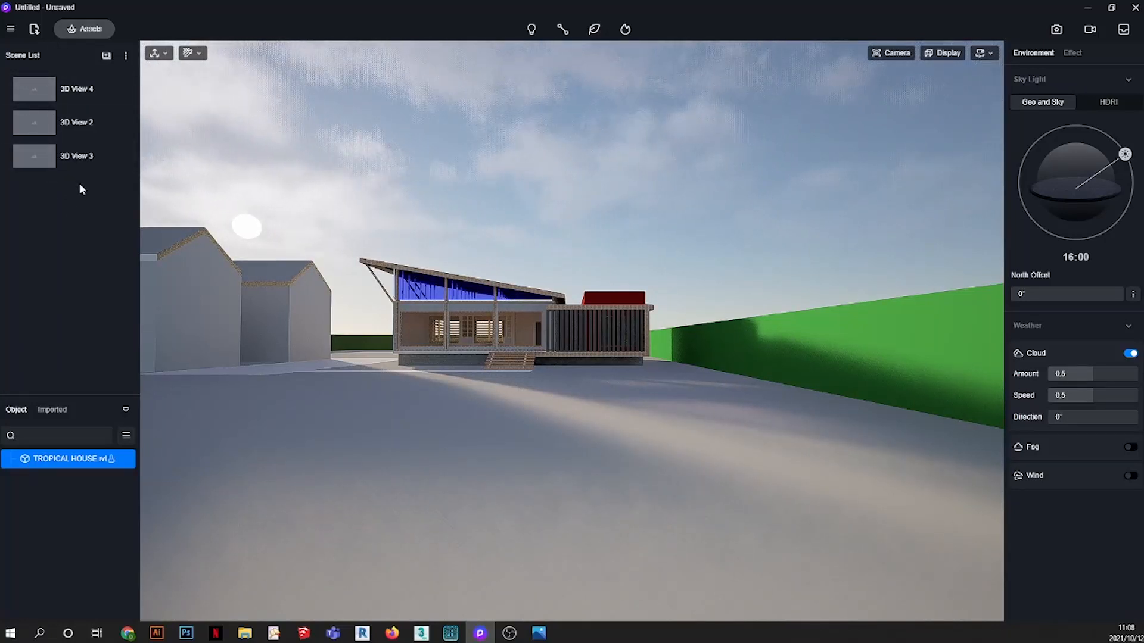
- Preview the synced scenes 3D View 2 and 3D View 3, and end with 3D View 4 active
{"action": "left_click", "coordinate": [31, 97]}
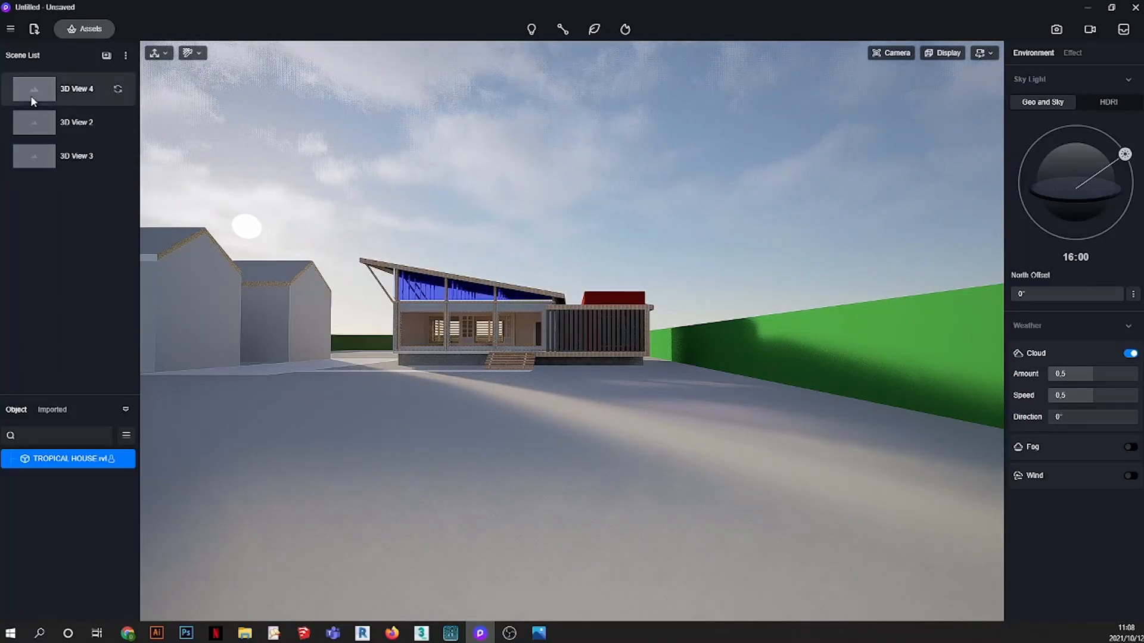
{"action": "left_click", "coordinate": [57, 129]}
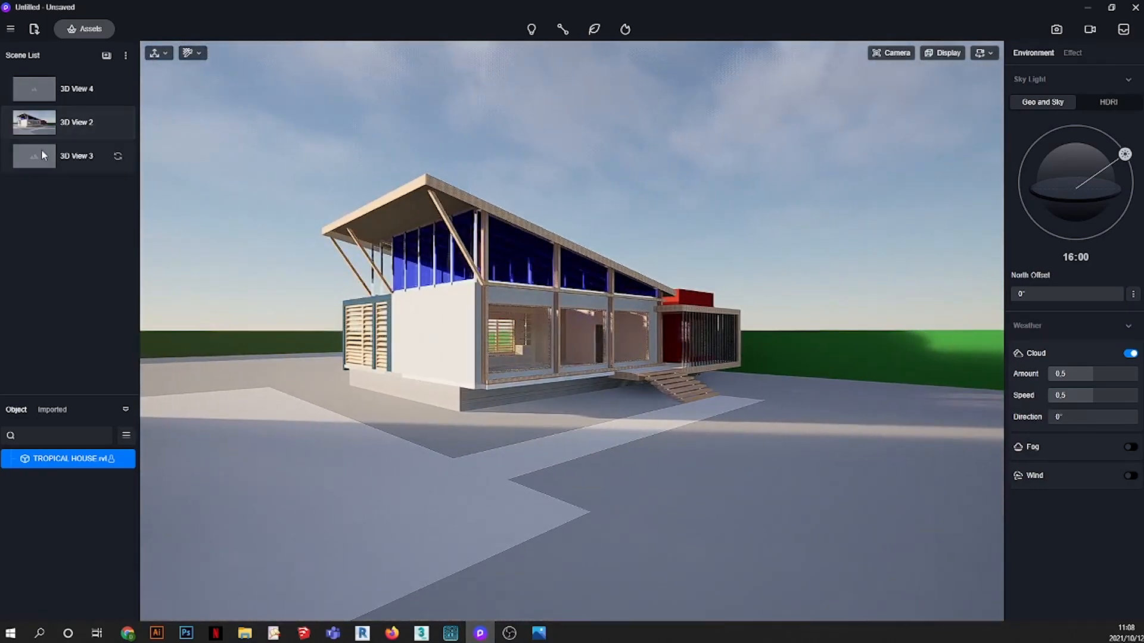
{"action": "left_click", "coordinate": [42, 150]}
{"action": "left_click", "coordinate": [25, 89]}
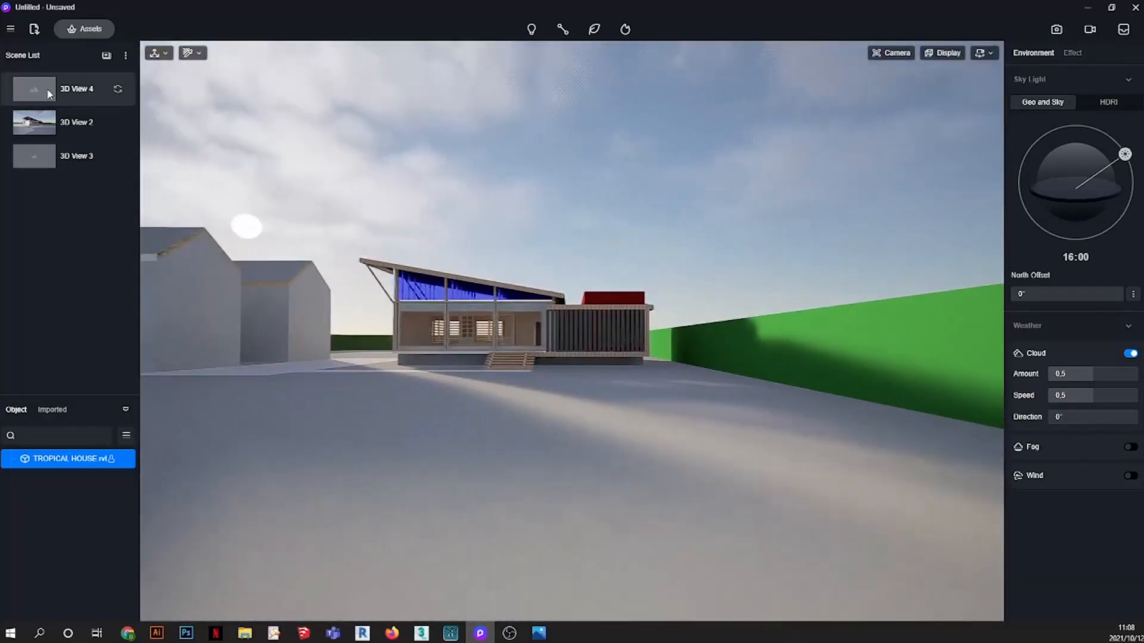
- Set the camera's field of view to 55 for the 3D View 4 scene
{"action": "left_click", "coordinate": [893, 55]}
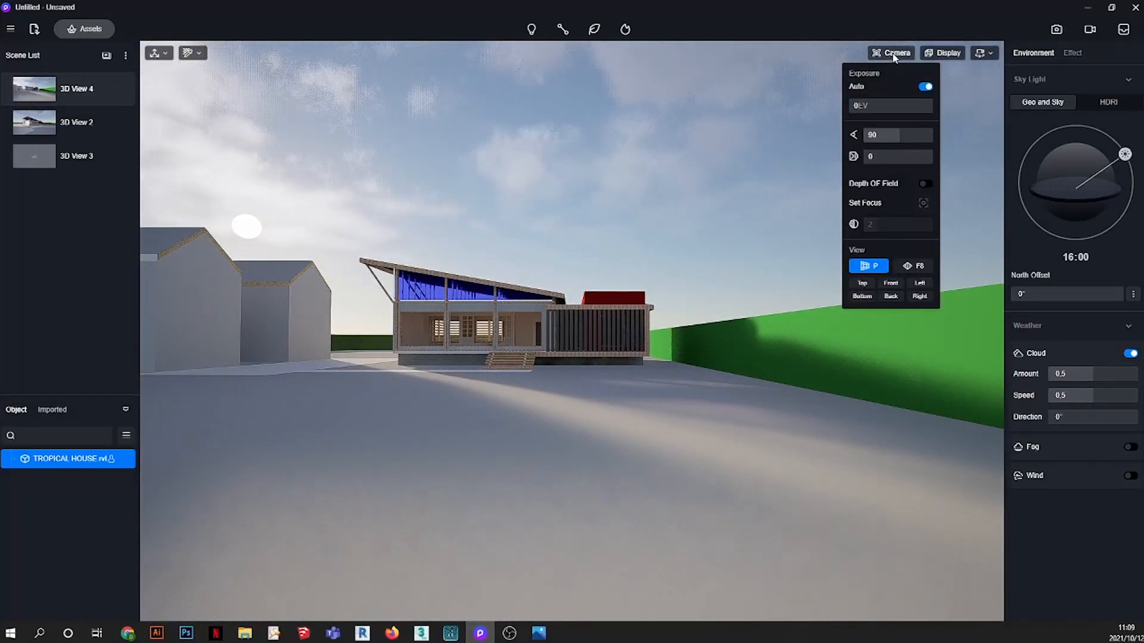
{"action": "double_click", "coordinate": [871, 135]}
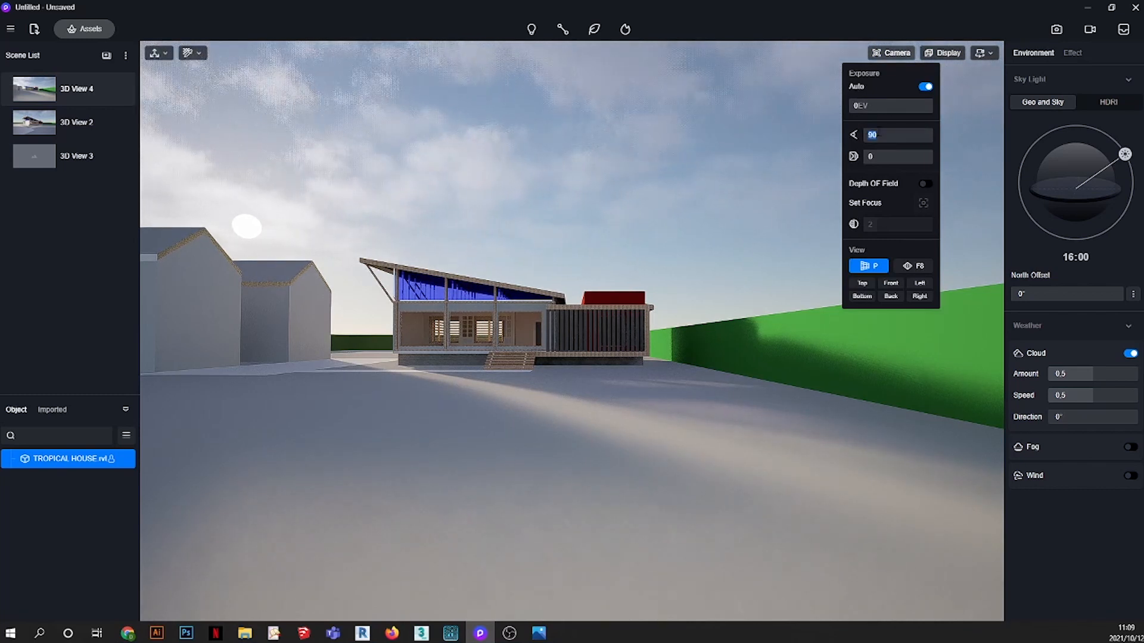
{"action": "type", "text": "55"}
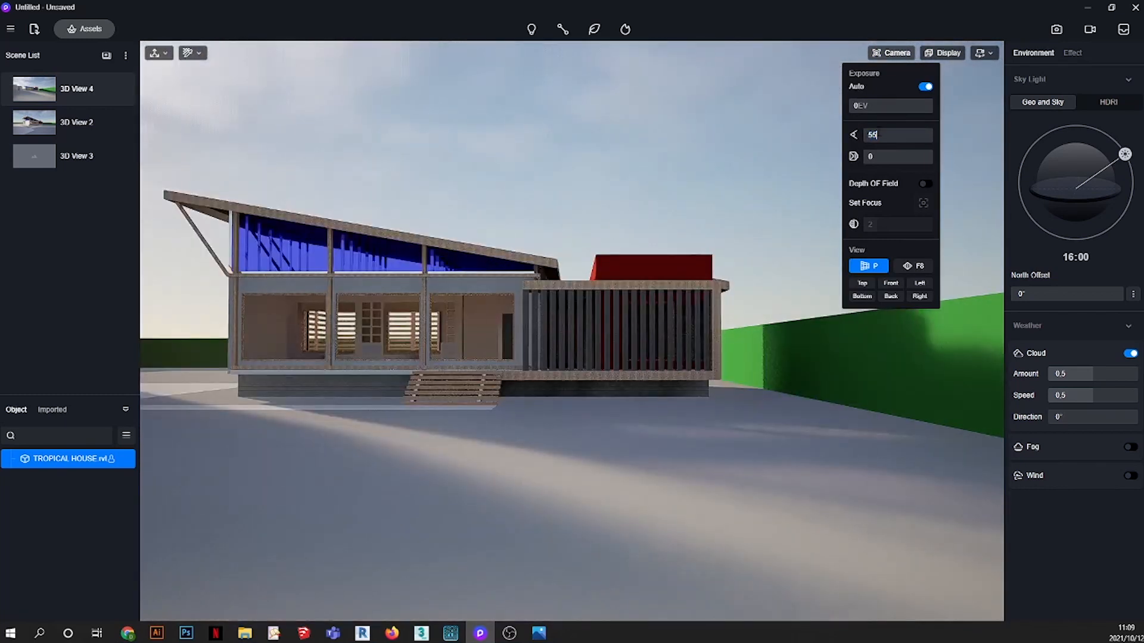
{"action": "left_click", "coordinate": [688, 146]}
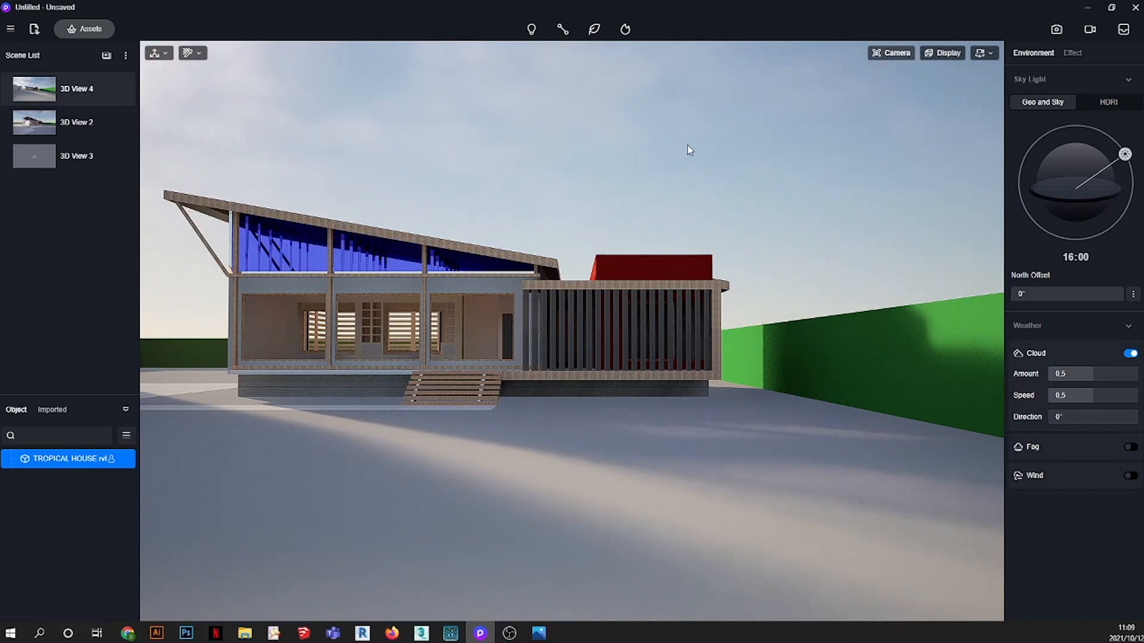
- Shift the camera sideways in Fly navigation so the front of the house sits centred in the frame
{"action": "mouse_move", "coordinate": [626, 176]}
{"action": "right_mouse_down"}
{"action": "mouse_move", "coordinate": [639, 178]}
{"action": "mouse_move", "coordinate": [617, 180]}
{"action": "right_mouse_up"}
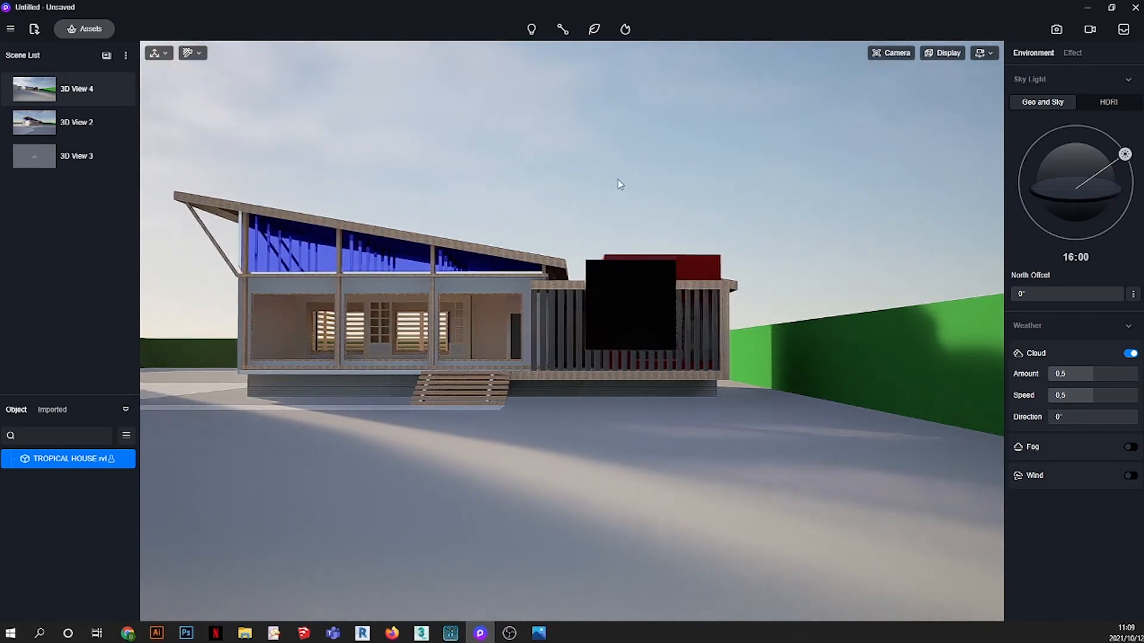
{"action": "left_click", "coordinate": [642, 255]}
{"action": "scroll", "coordinate": [636, 265], "scroll_direction": "up", "scroll_amount": 1}
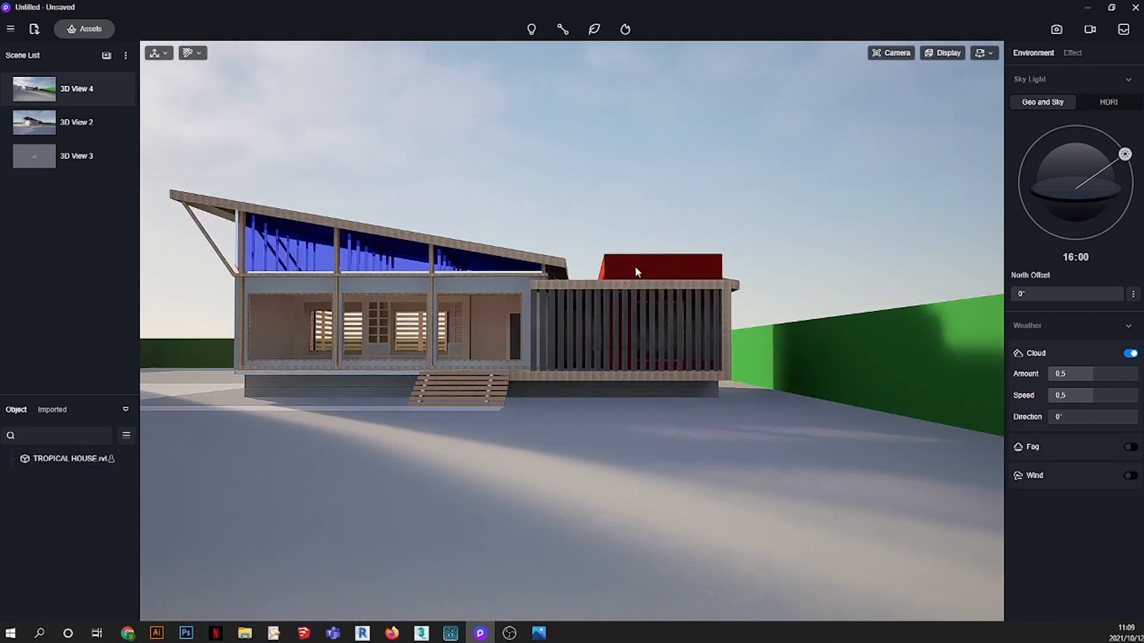
{"action": "left_click", "coordinate": [983, 56]}
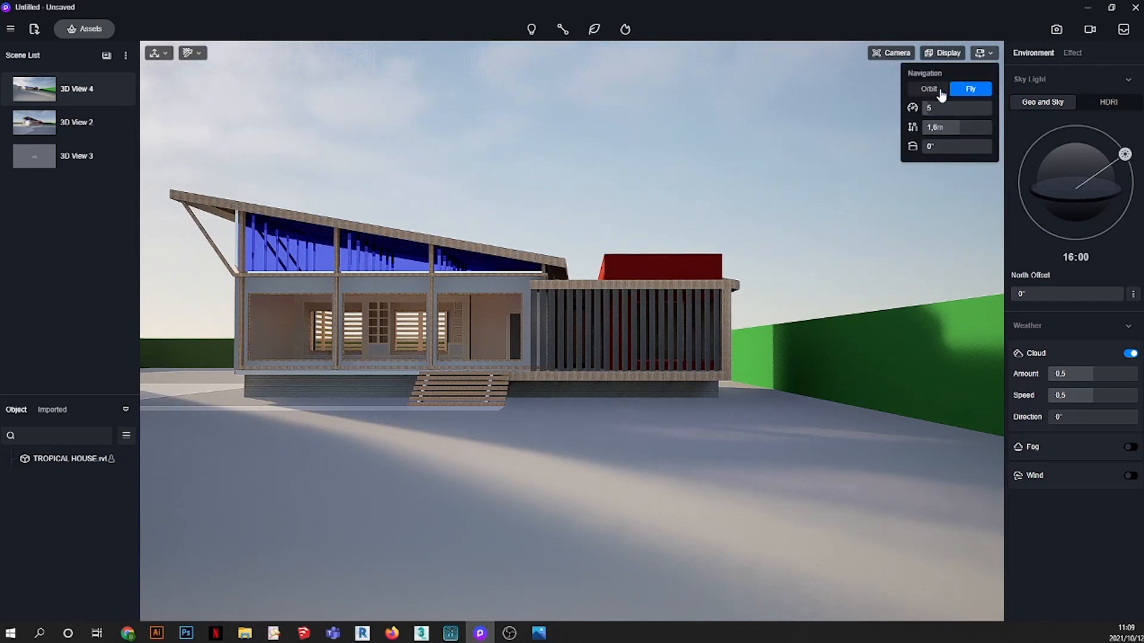
{"action": "left_click", "coordinate": [777, 112]}
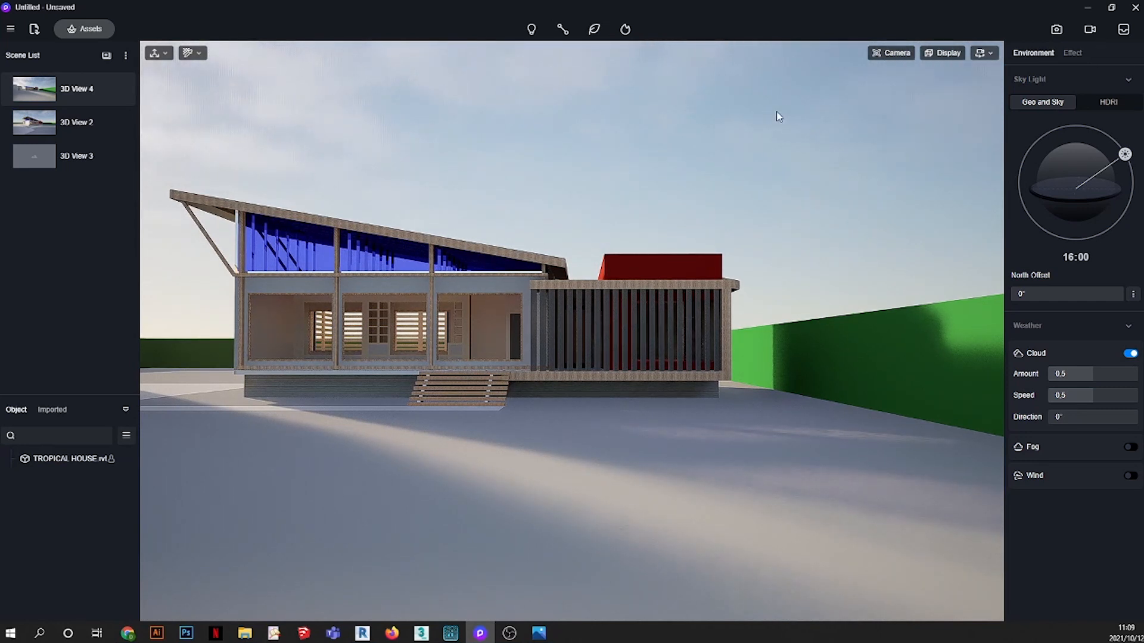
{"action": "key", "text": "a"}
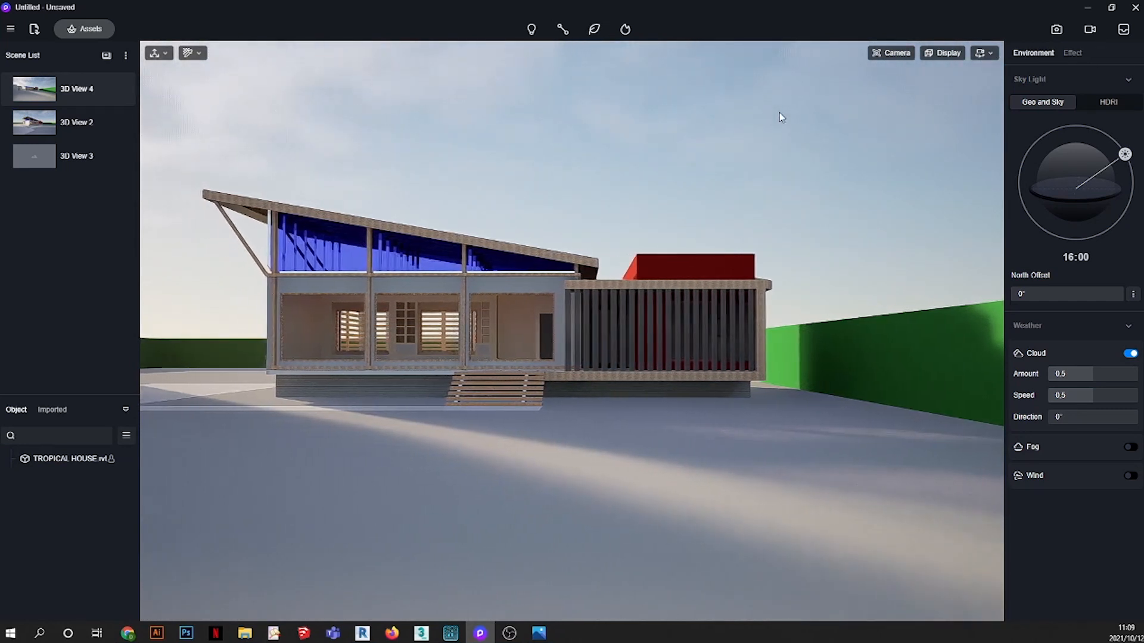
{"action": "key", "text": "a"}
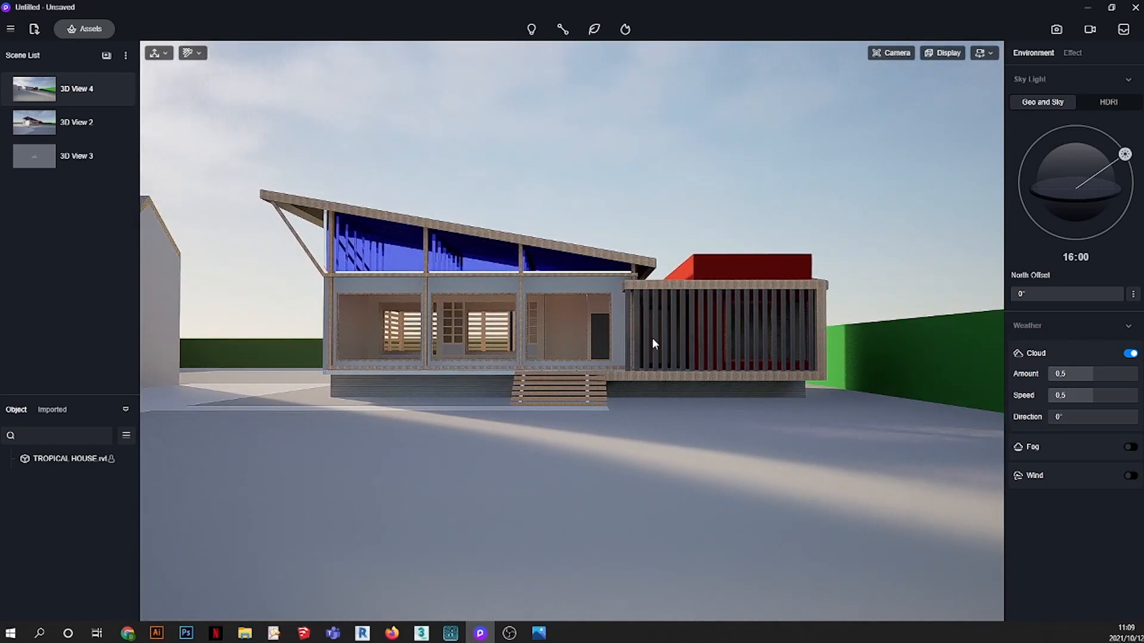
- Move the camera closer to the front of the house and save the framed view as a new scene
{"action": "key", "text": "w"}
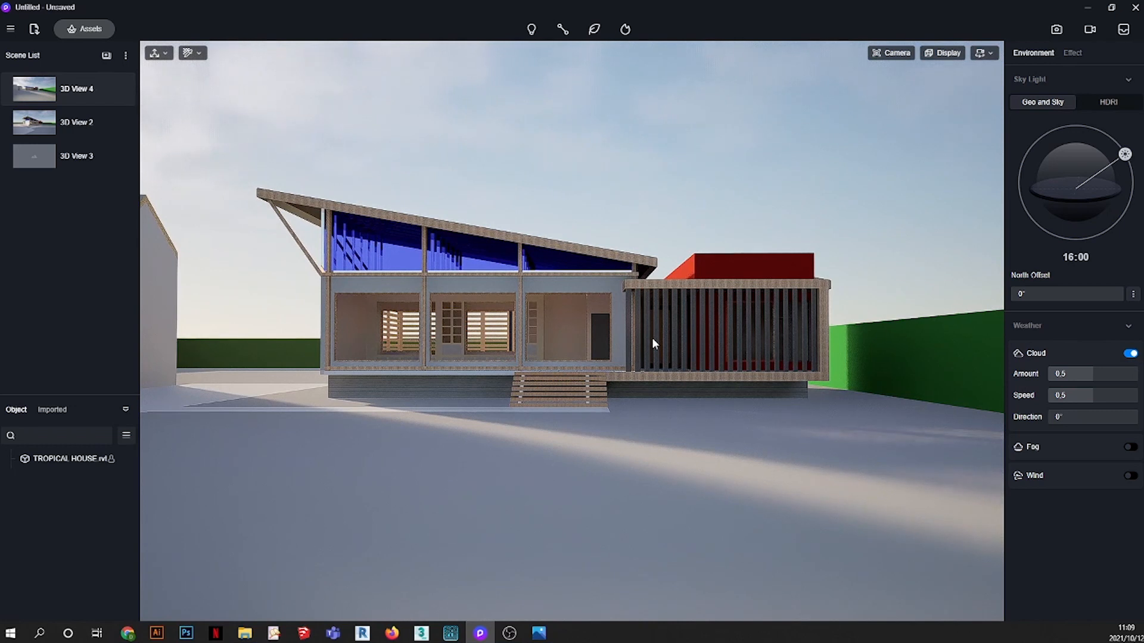
{"action": "key", "text": "w"}
{"action": "key", "text": "w"}
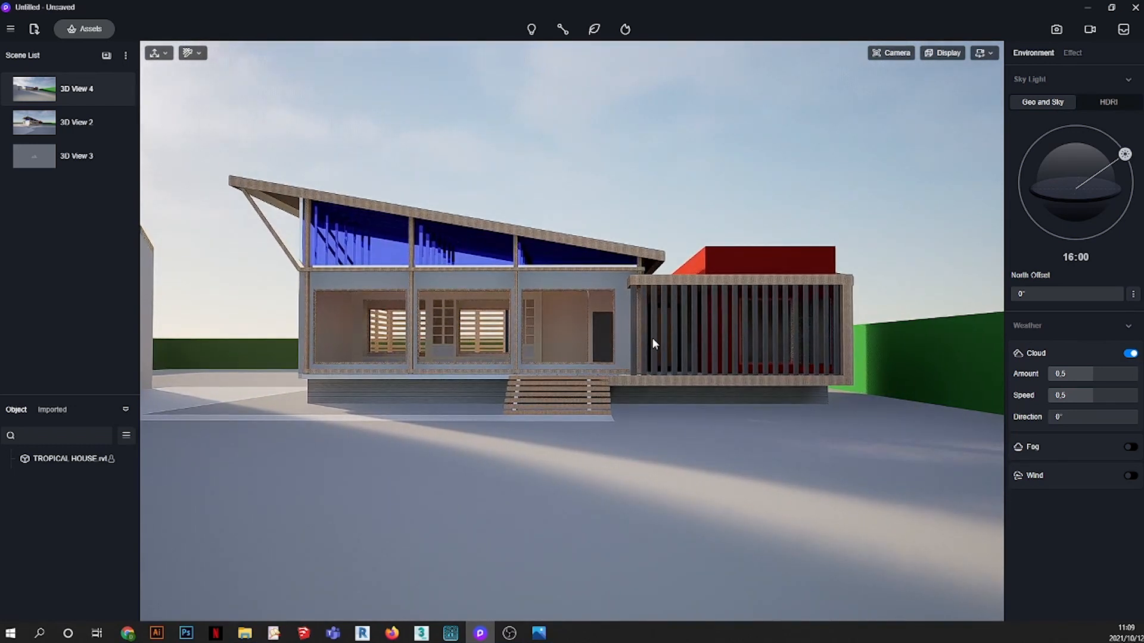
{"action": "key", "text": "w"}
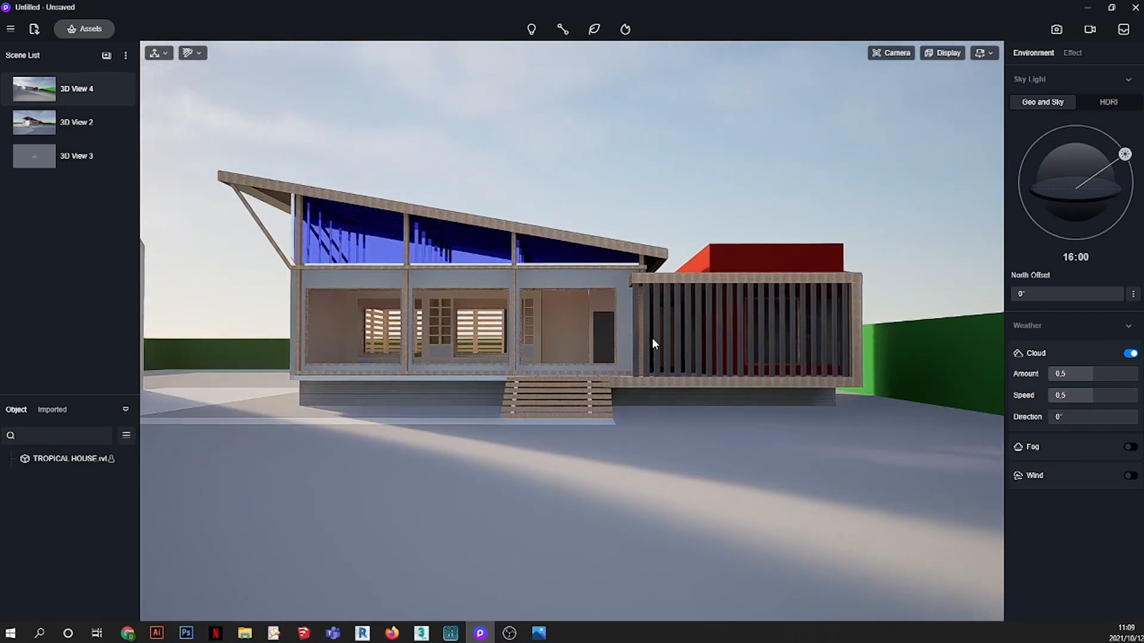
{"action": "left_click", "coordinate": [983, 54]}
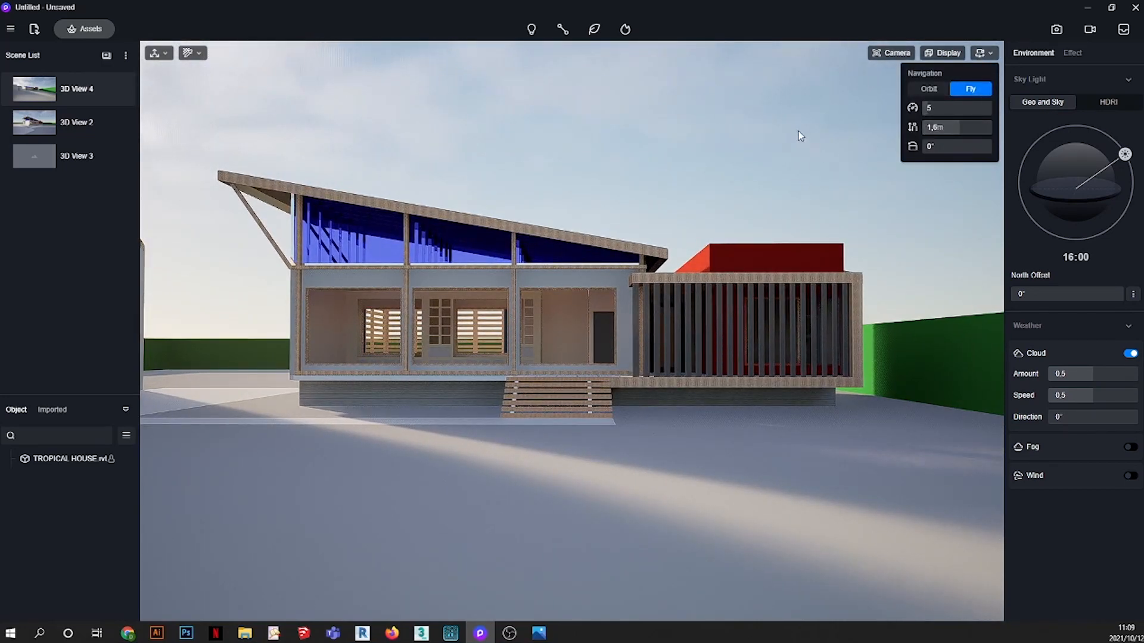
{"action": "left_click", "coordinate": [831, 131]}
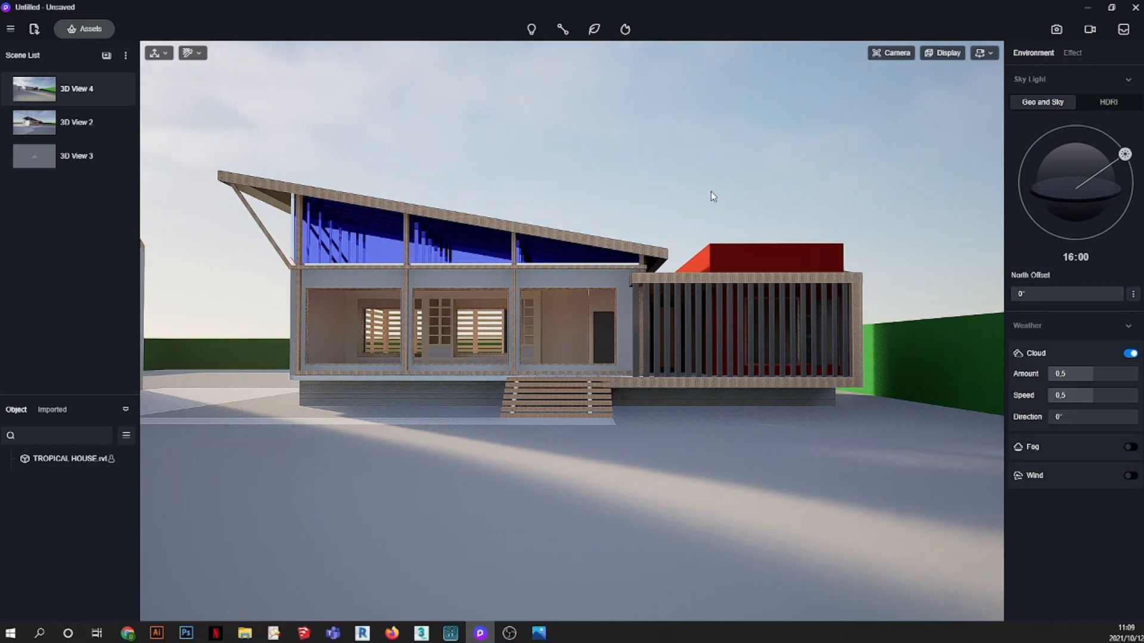
{"action": "left_click", "coordinate": [106, 56]}
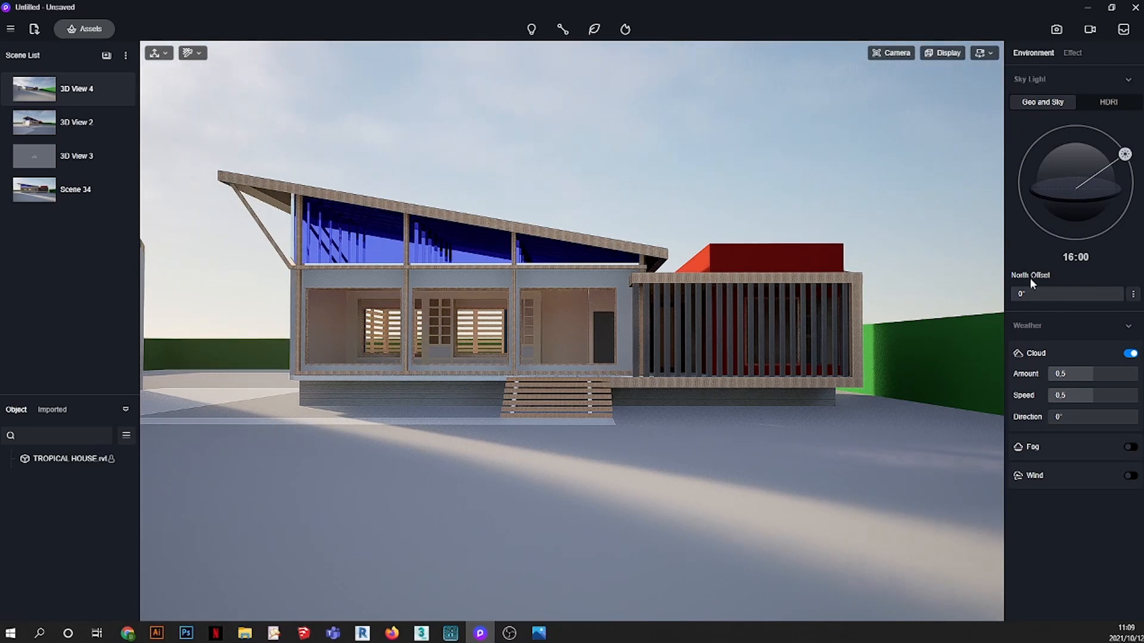
- Set the sky's location to longitude -1.6 and latitude 6.7, and move the sun to 15:31
{"action": "left_click", "coordinate": [1133, 295]}
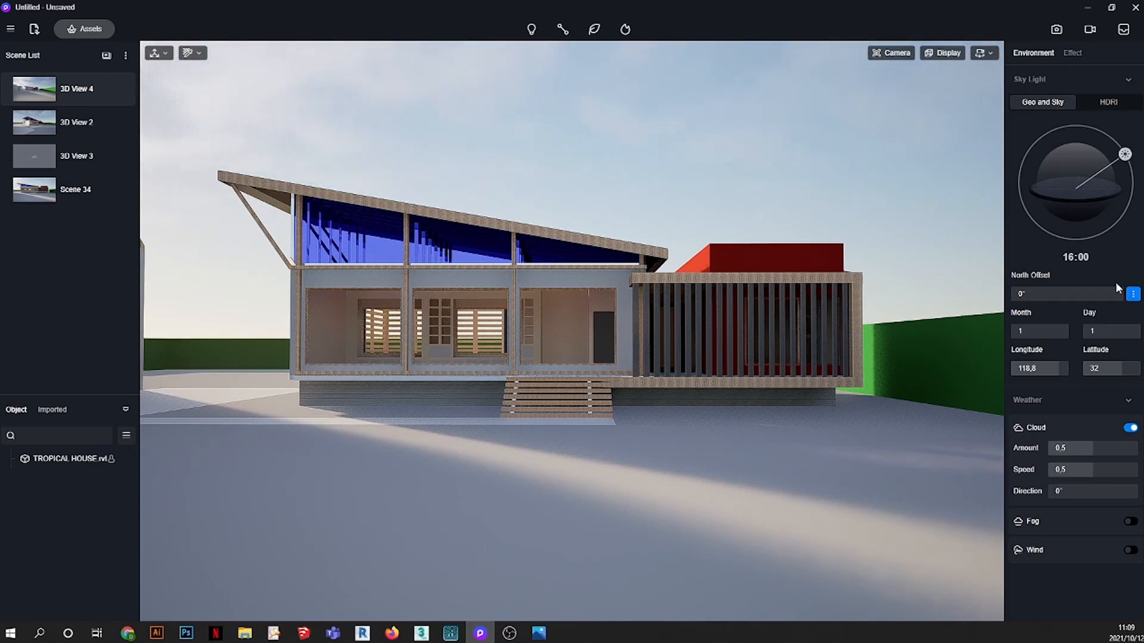
{"action": "double_click", "coordinate": [1026, 368]}
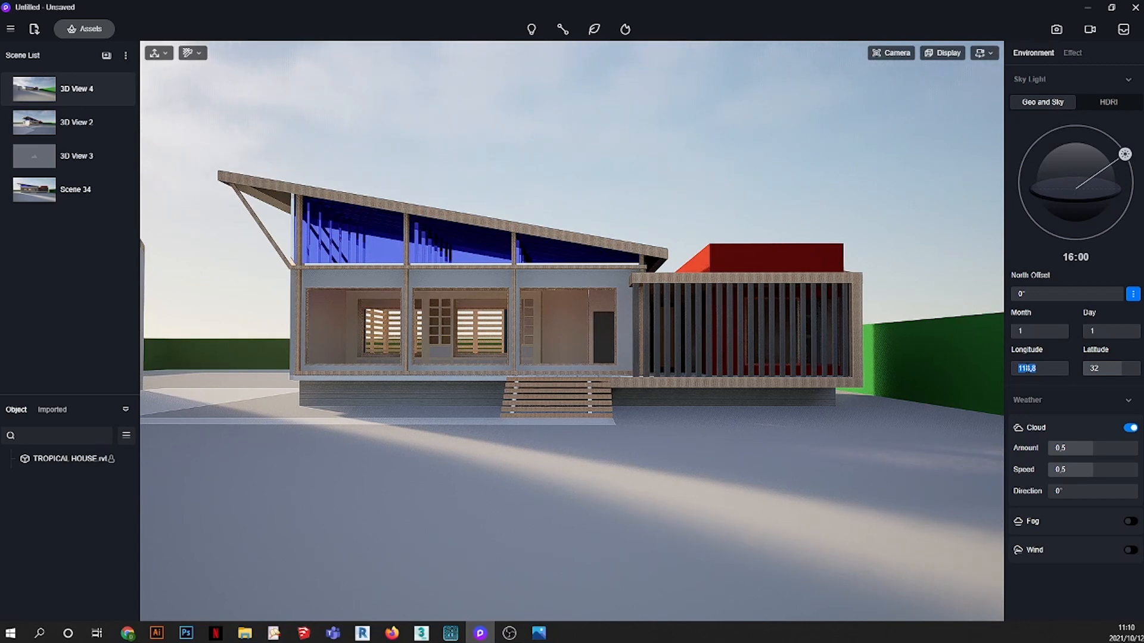
{"action": "type", "text": "-1.5"}
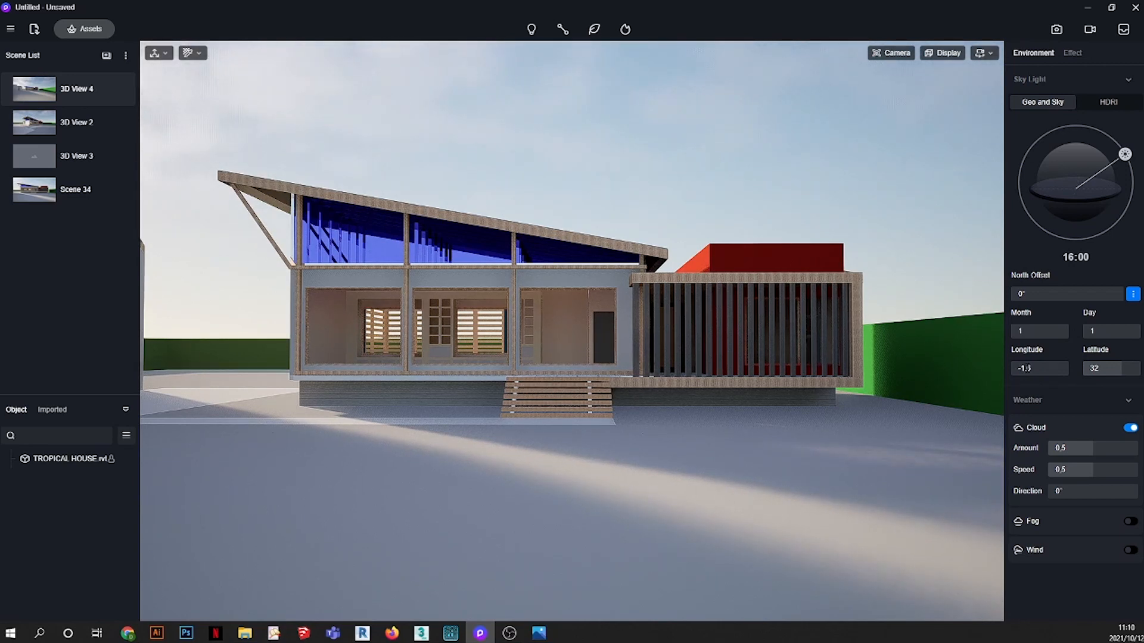
{"action": "double_click", "coordinate": [1112, 369]}
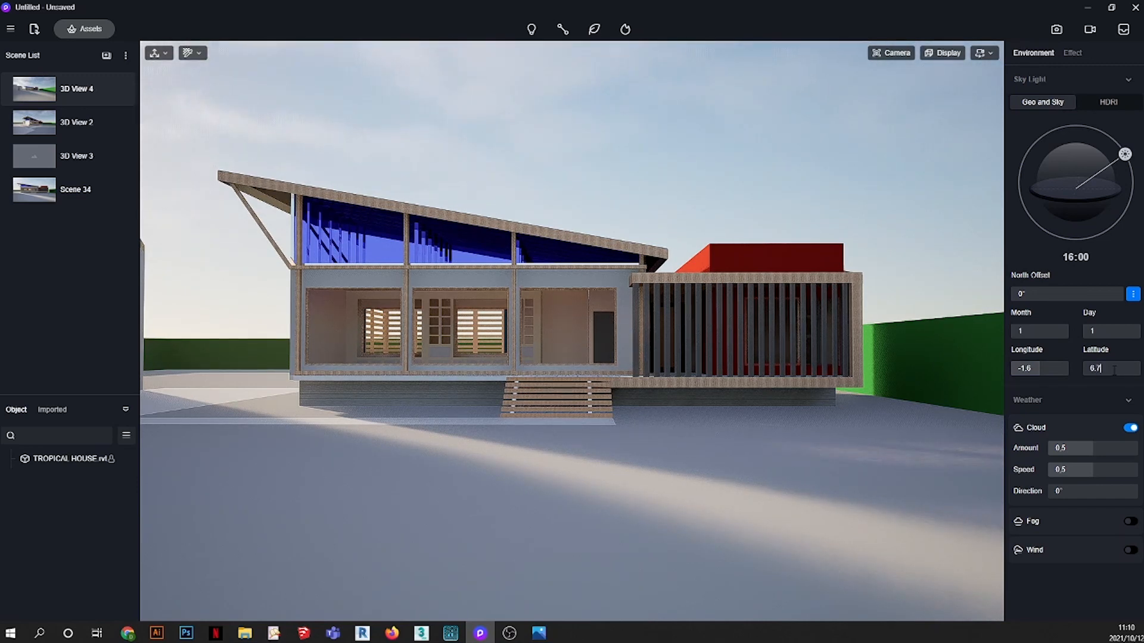
{"action": "key", "text": "Return"}
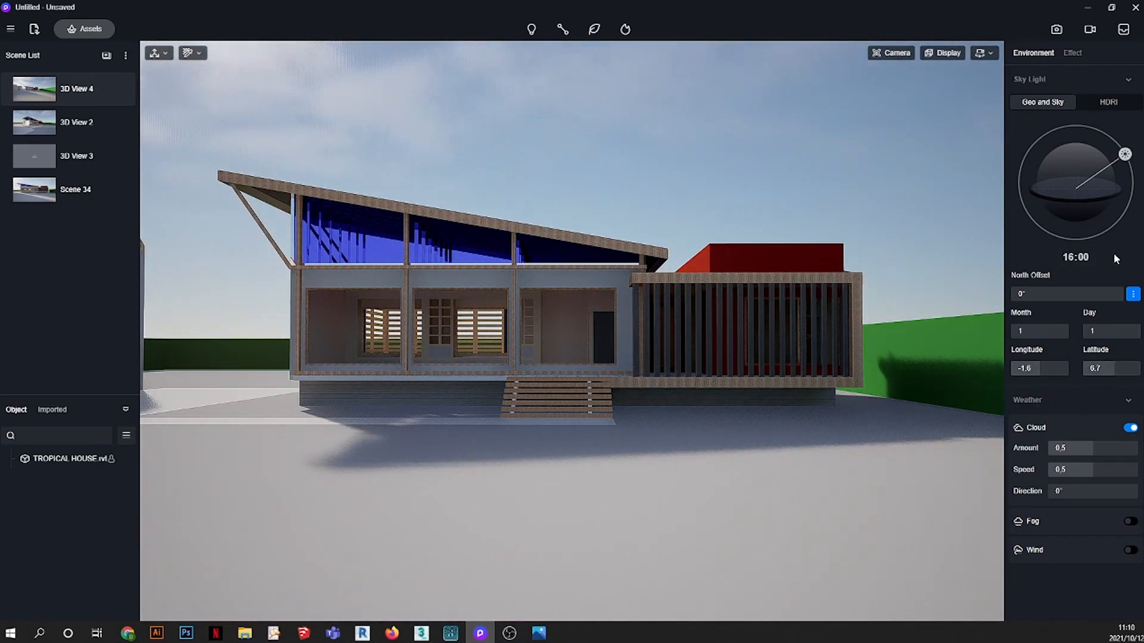
{"action": "left_click_drag", "start_coordinate": [1125, 154], "coordinate": [1123, 151]}
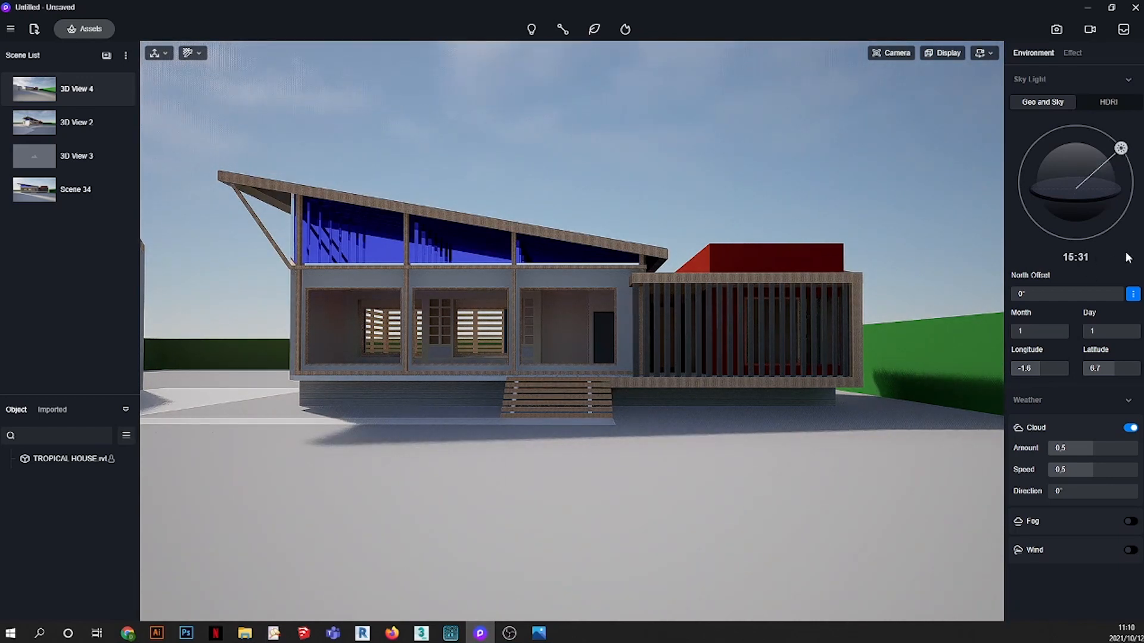
- Rotate the sun's north offset to -145.5° to light the front of the house, and save the view as a new scene
{"action": "left_click_drag", "start_coordinate": [1018, 295], "coordinate": [1019, 293]}
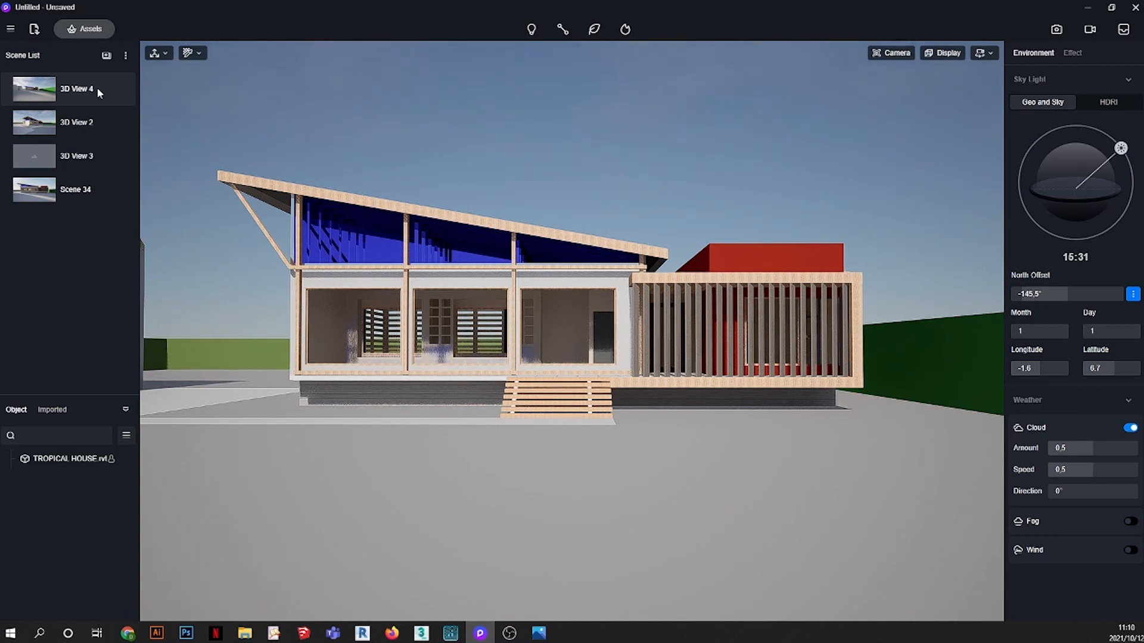
{"action": "left_click", "coordinate": [106, 56]}
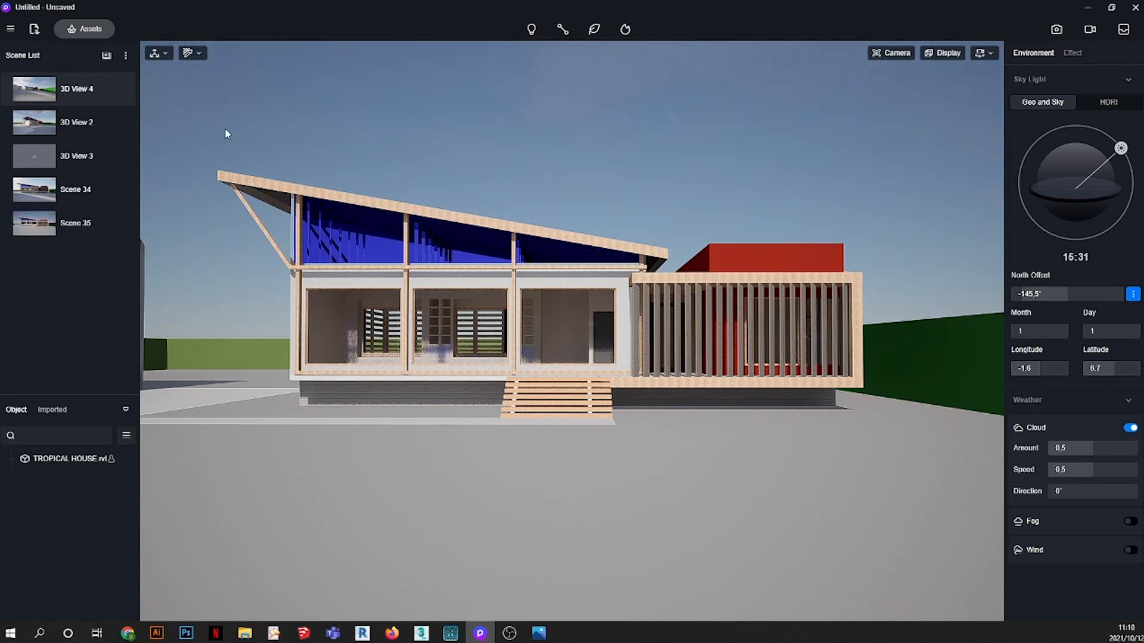
- Switch the viewport navigation mode from Fly to Orbit
{"action": "scroll", "coordinate": [338, 338], "scroll_direction": "up", "scroll_amount": 2}
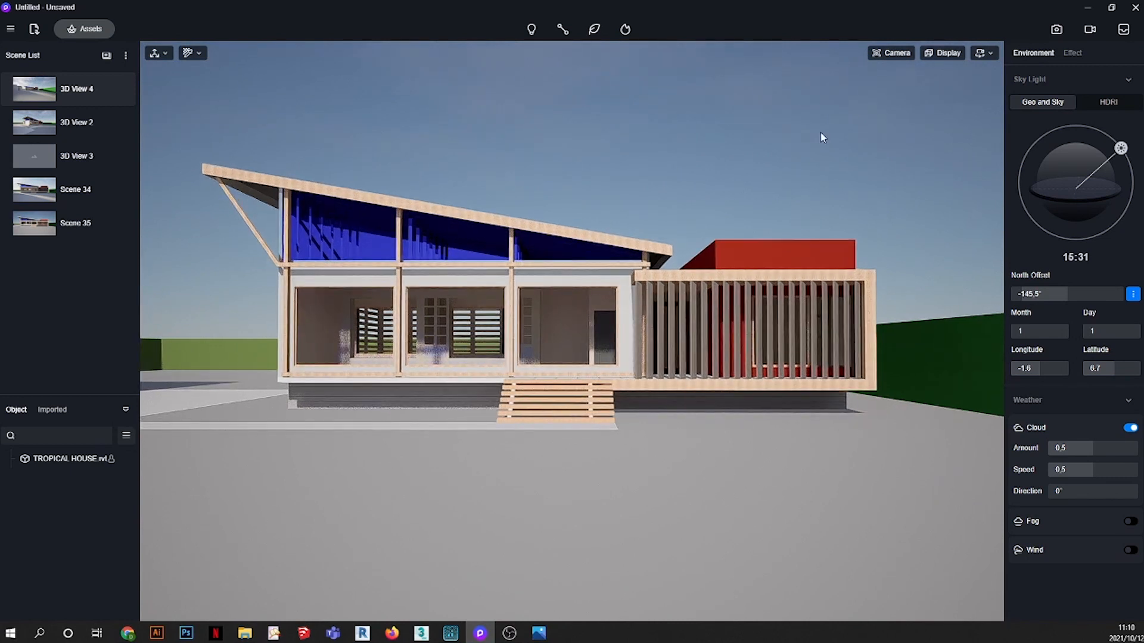
{"action": "left_click", "coordinate": [981, 53]}
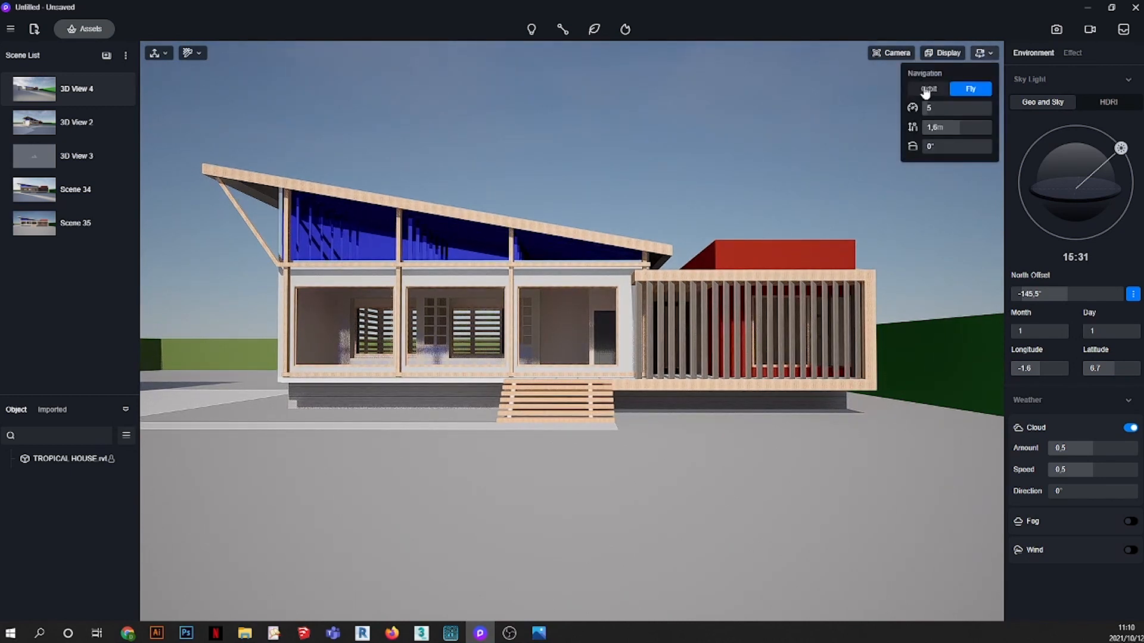
{"action": "left_click", "coordinate": [926, 90]}
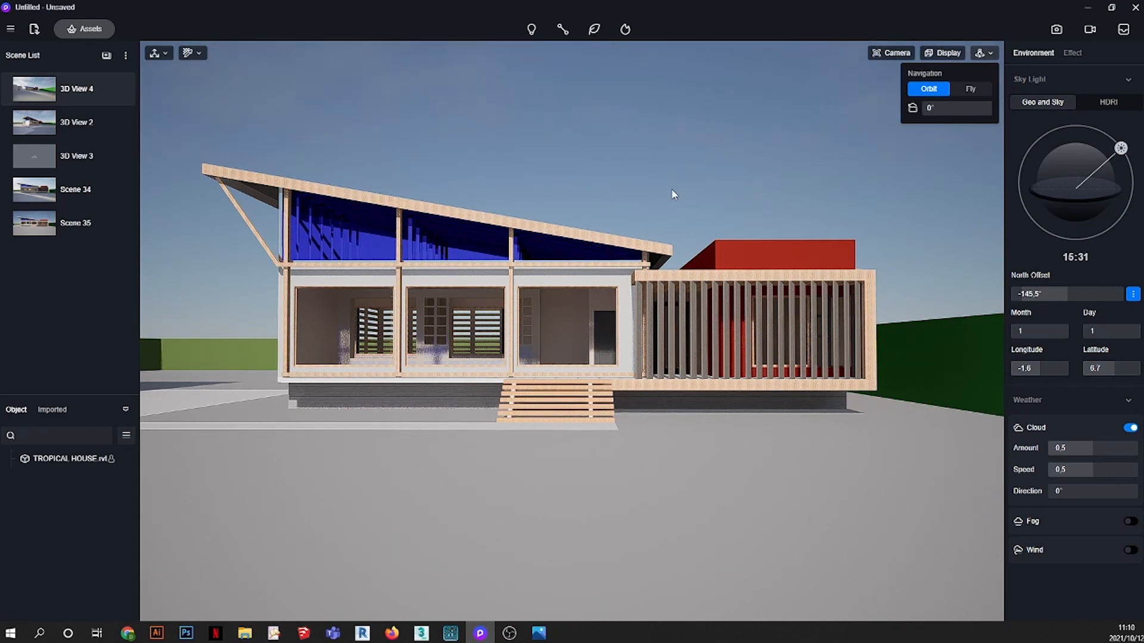
{"action": "left_click", "coordinate": [643, 204]}
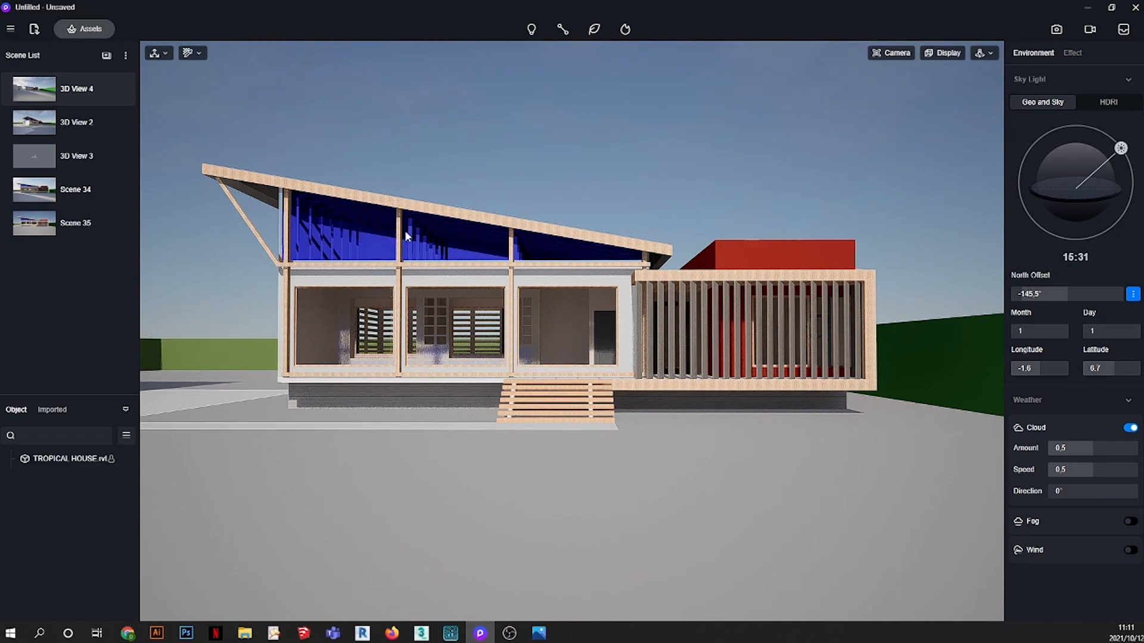
- Pick the ground's Earth-Fill material in front of the house and try the Grass material template on it
{"action": "scroll", "coordinate": [406, 233], "scroll_direction": "up", "scroll_amount": 4}
{"action": "scroll", "coordinate": [470, 169], "scroll_direction": "down", "scroll_amount": 2}
{"action": "scroll", "coordinate": [591, 510], "scroll_direction": "up", "scroll_amount": 2}
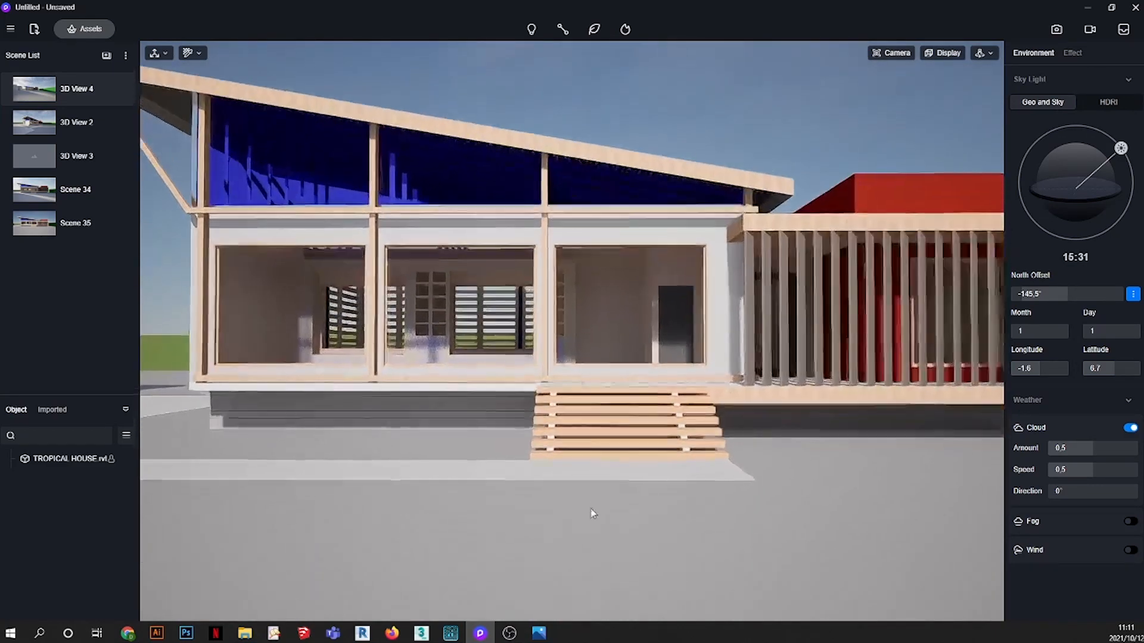
{"action": "scroll", "coordinate": [576, 254], "scroll_direction": "down", "scroll_amount": 2}
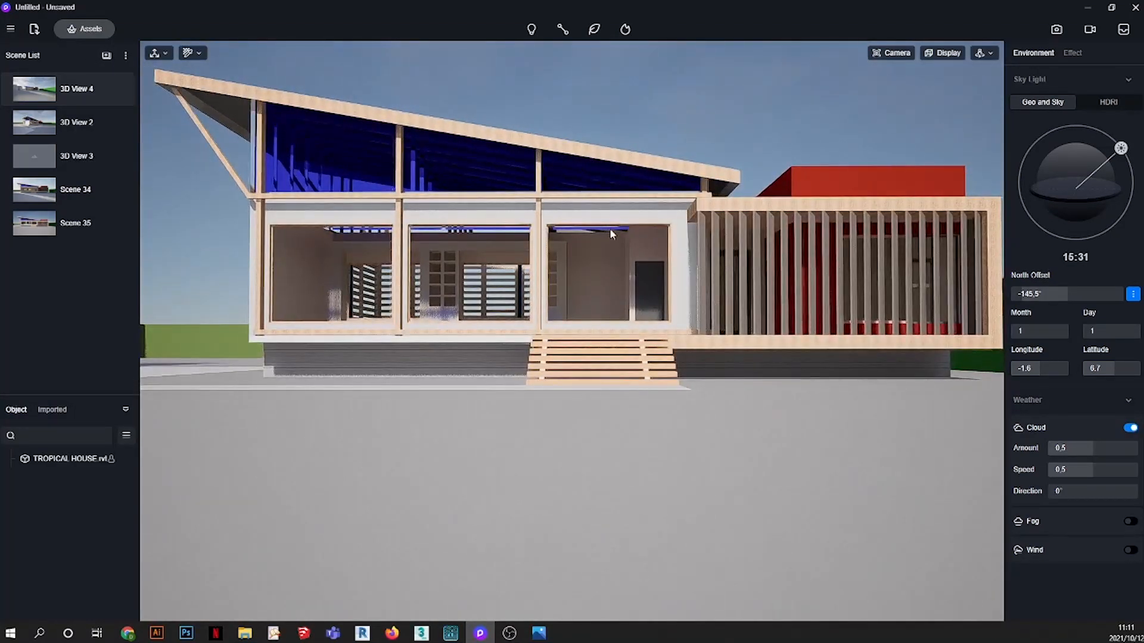
{"action": "left_click", "coordinate": [598, 425]}
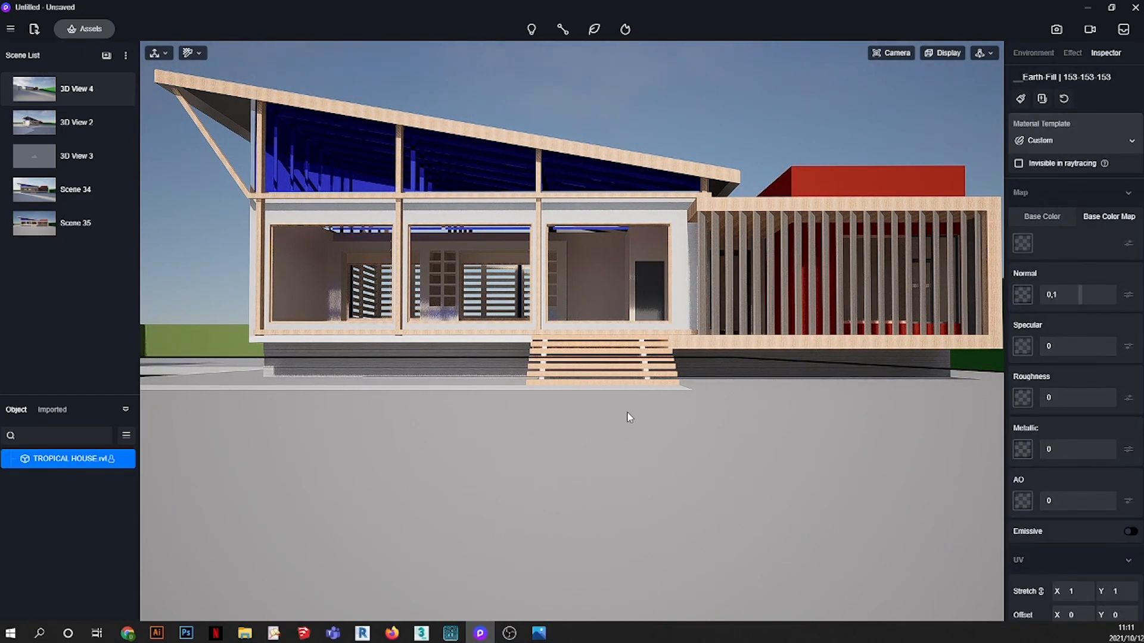
{"action": "scroll", "coordinate": [647, 141], "scroll_direction": "down", "scroll_amount": 1}
{"action": "right_click_drag", "start_coordinate": [647, 141], "coordinate": [647, 180]}
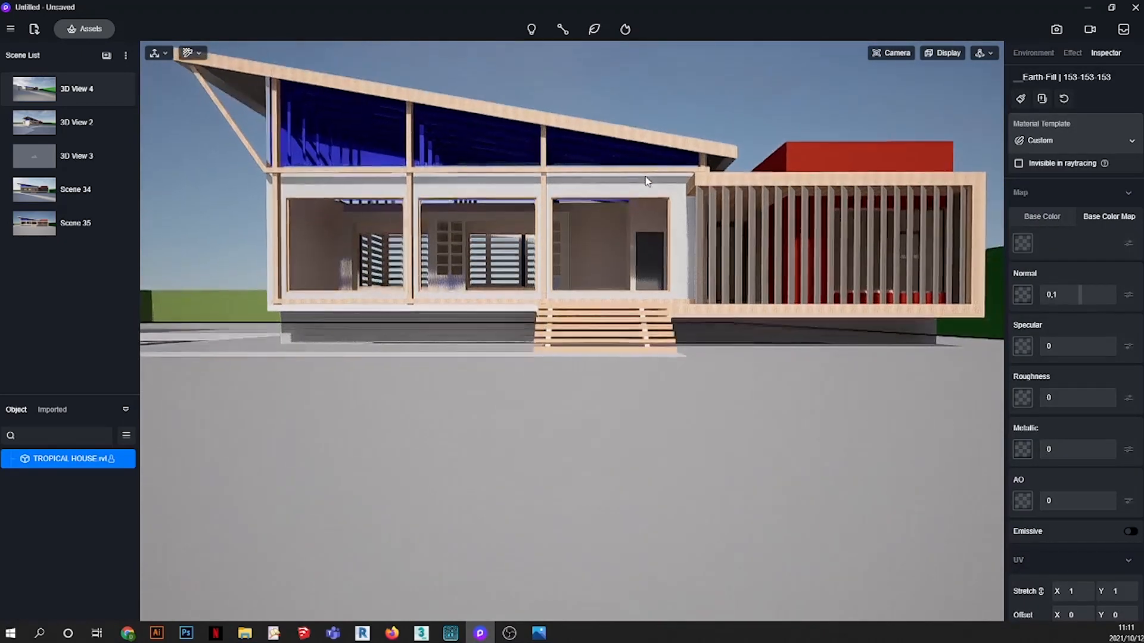
{"action": "left_click", "coordinate": [615, 448]}
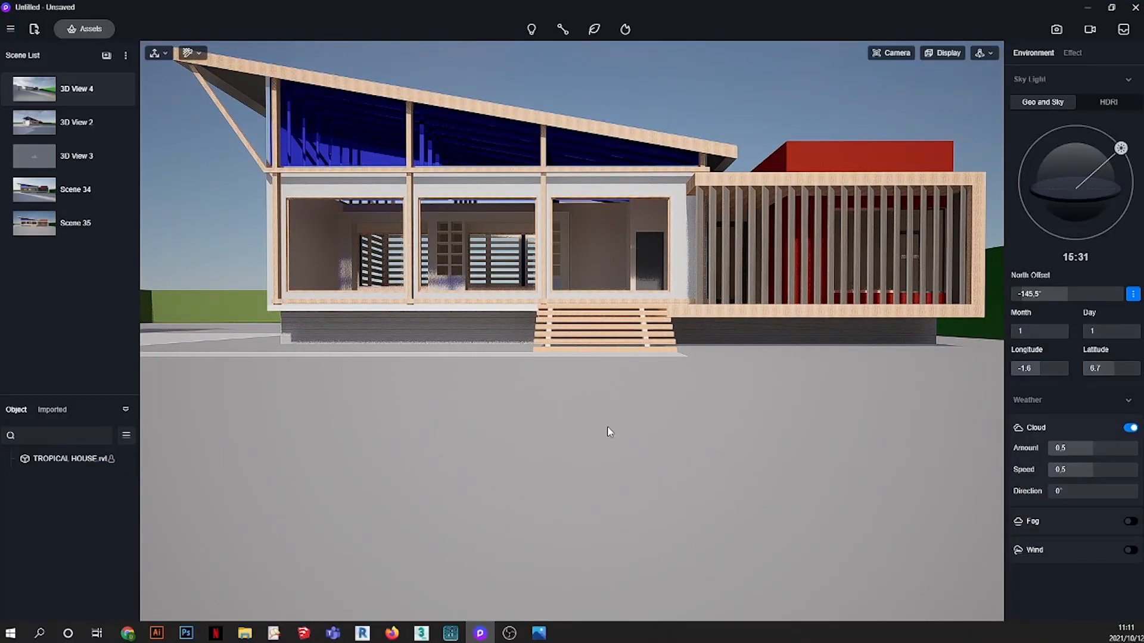
{"action": "left_click", "coordinate": [615, 417]}
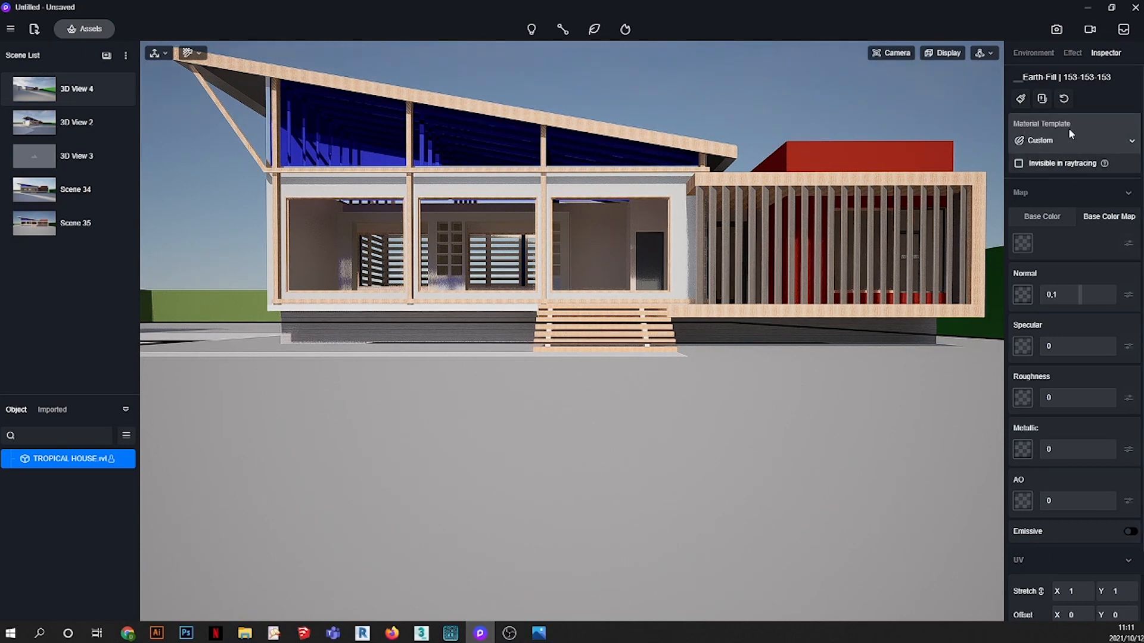
{"action": "left_click", "coordinate": [1052, 141]}
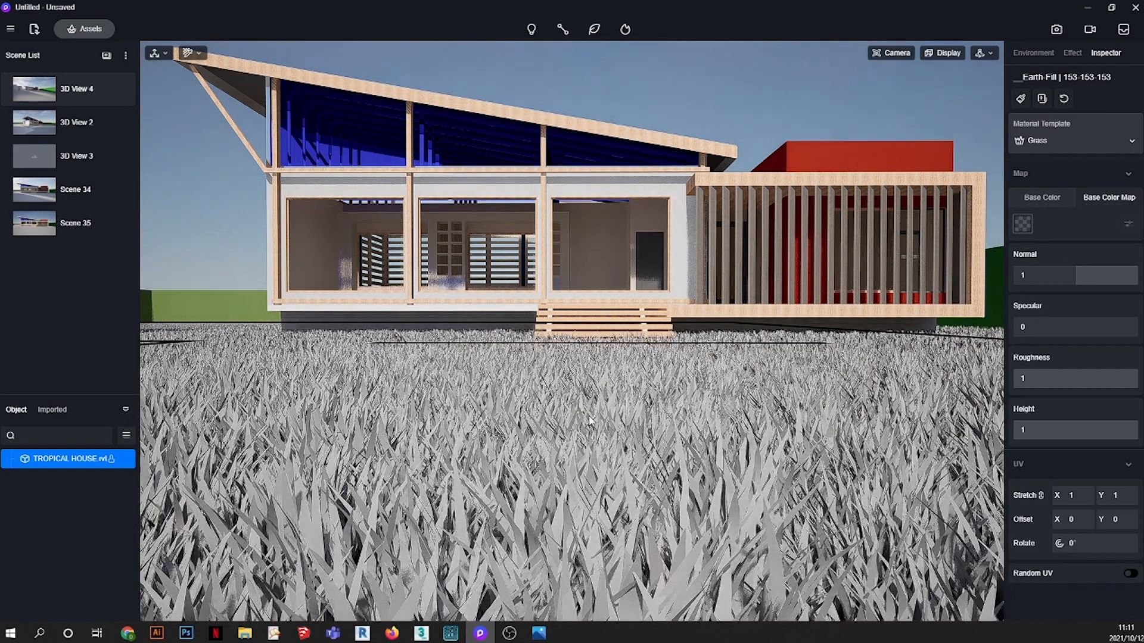
- Load the grass color image from the "grass 1" folder in PBR MATERIALS as the ground material's base color map
{"action": "right_click_drag", "start_coordinate": [588, 418], "coordinate": [588, 488]}
{"action": "scroll", "coordinate": [584, 504], "scroll_direction": "up", "scroll_amount": 2}
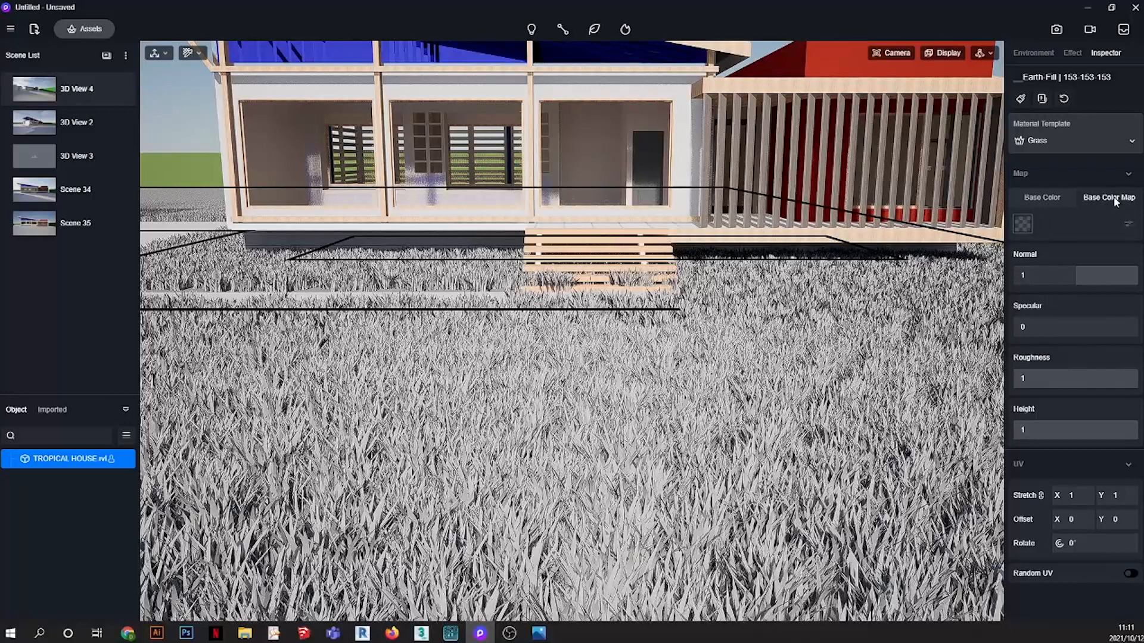
{"action": "left_click", "coordinate": [1023, 225]}
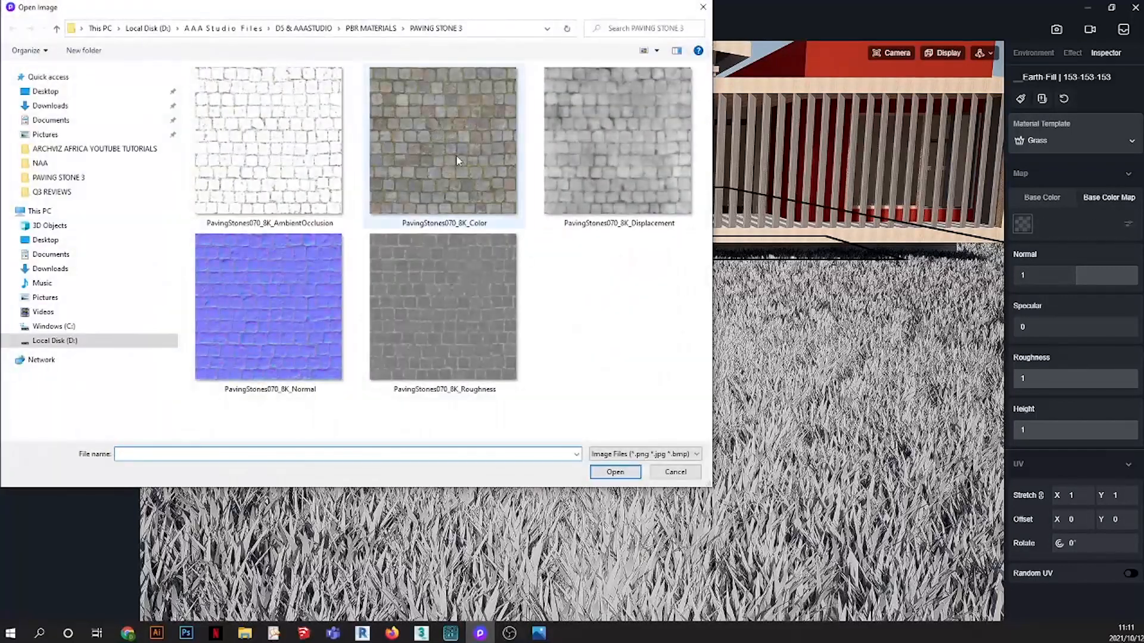
{"action": "left_click", "coordinate": [375, 28]}
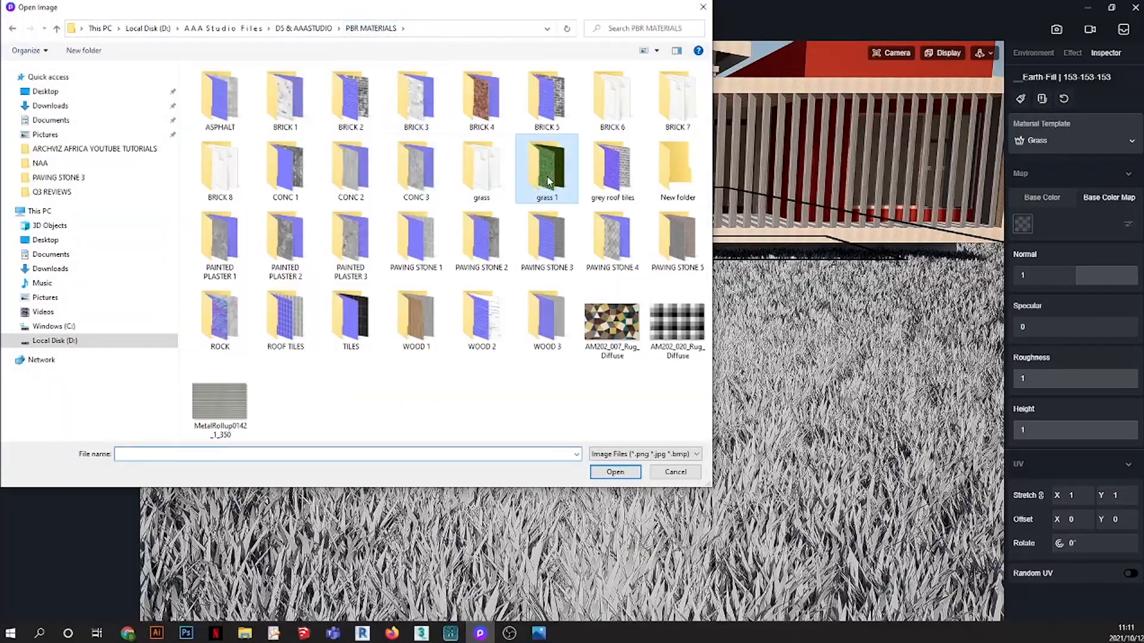
{"action": "double_click", "coordinate": [547, 176]}
{"action": "double_click", "coordinate": [292, 114]}
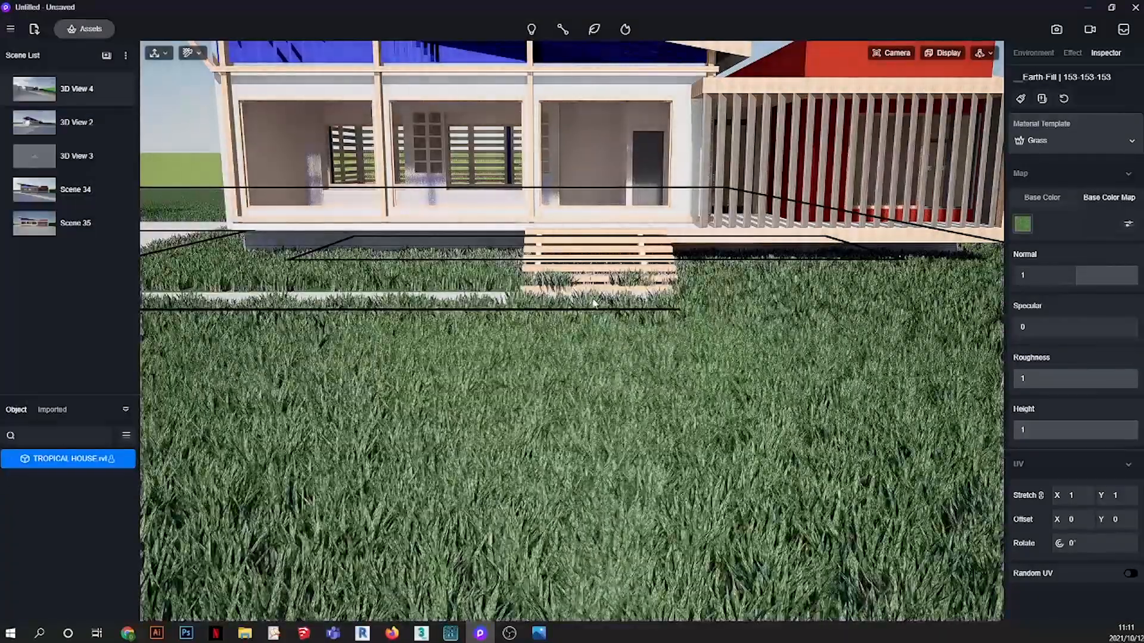
- Return to the Scene 35 camera view and undo the grass material on the ground
{"action": "scroll", "coordinate": [630, 434], "scroll_direction": "down", "scroll_amount": 5}
{"action": "right_click_drag", "start_coordinate": [630, 435], "coordinate": [625, 352]}
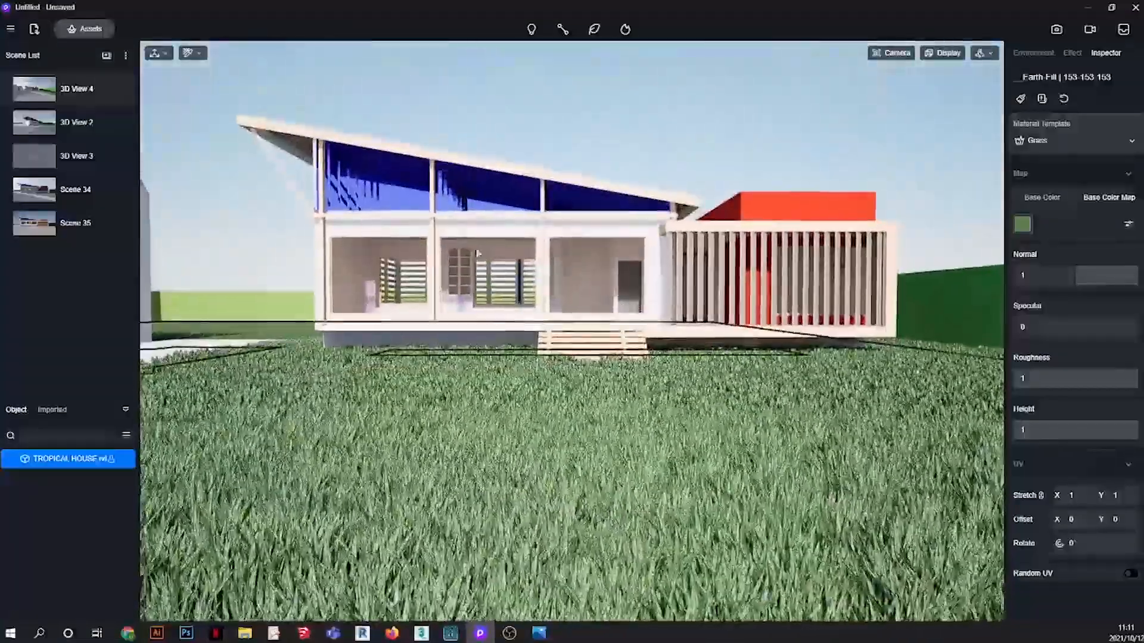
{"action": "left_click", "coordinate": [34, 221]}
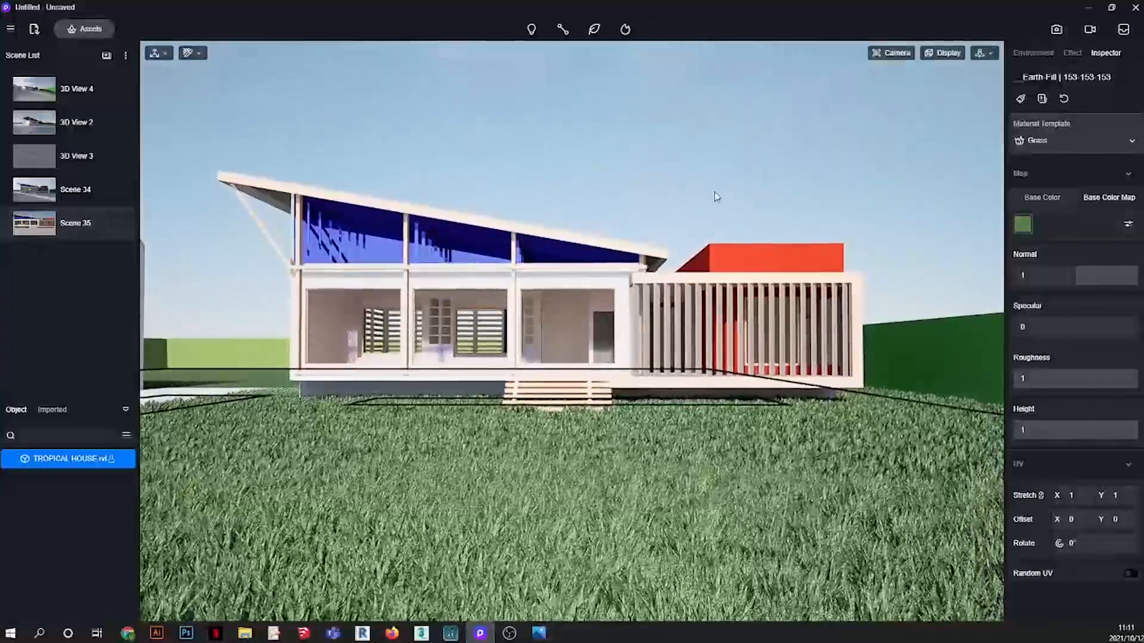
{"action": "left_click", "coordinate": [715, 195]}
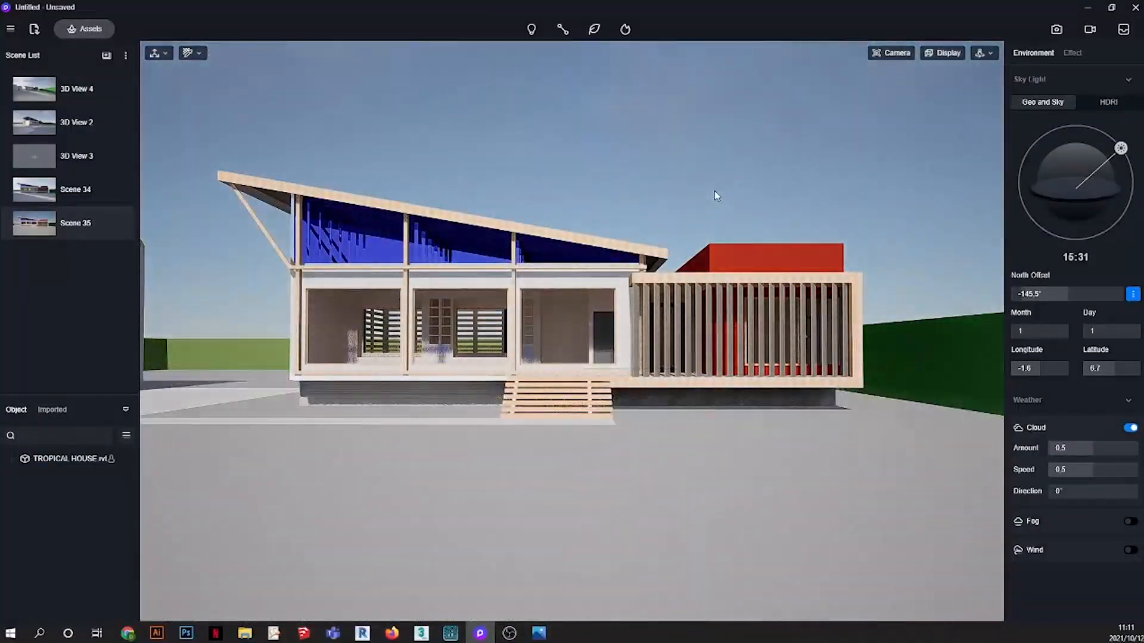
- Open the online asset library and show the outdoor Ground materials
{"action": "left_click", "coordinate": [76, 31]}
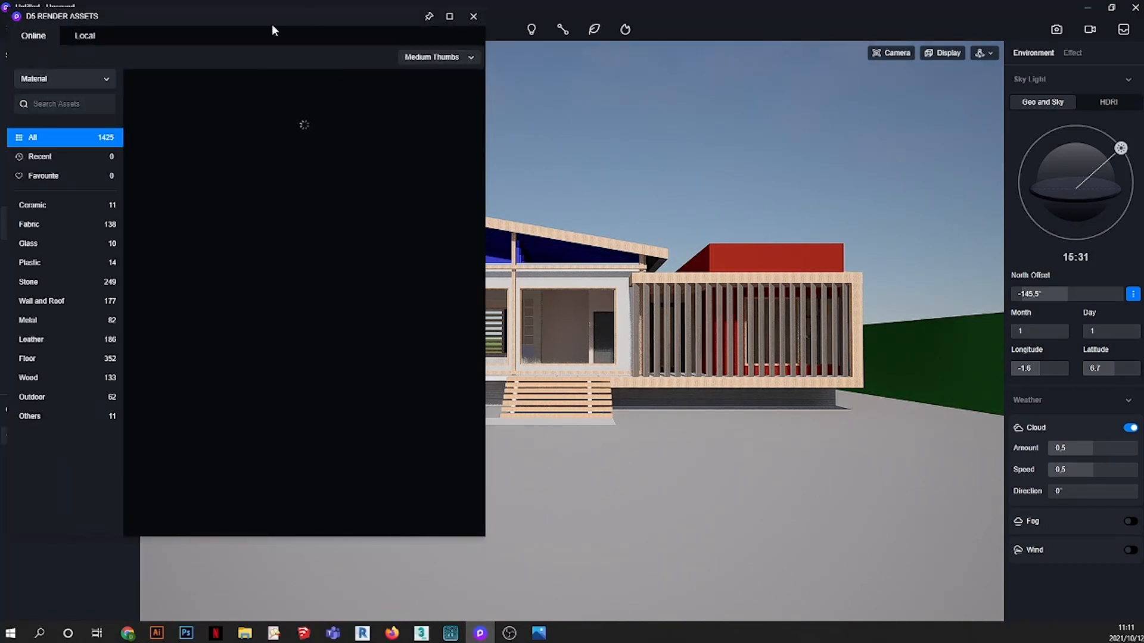
{"action": "left_click_drag", "start_coordinate": [273, 31], "coordinate": [400, 39]}
{"action": "left_click", "coordinate": [170, 88]}
{"action": "left_click", "coordinate": [169, 88]}
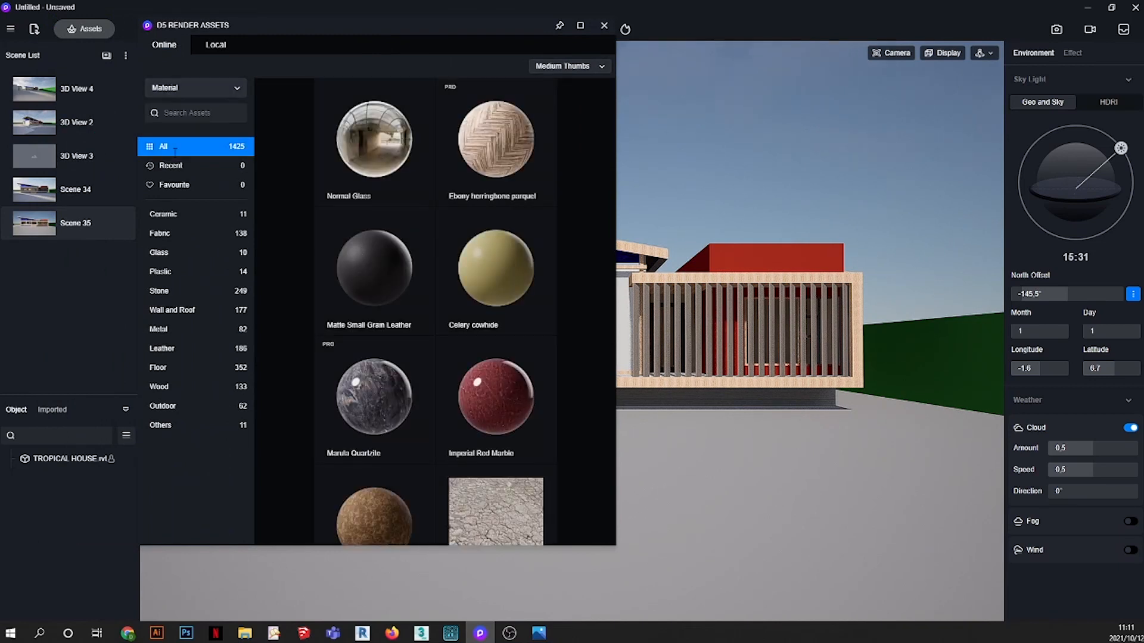
{"action": "left_click", "coordinate": [176, 408]}
{"action": "left_click", "coordinate": [170, 427]}
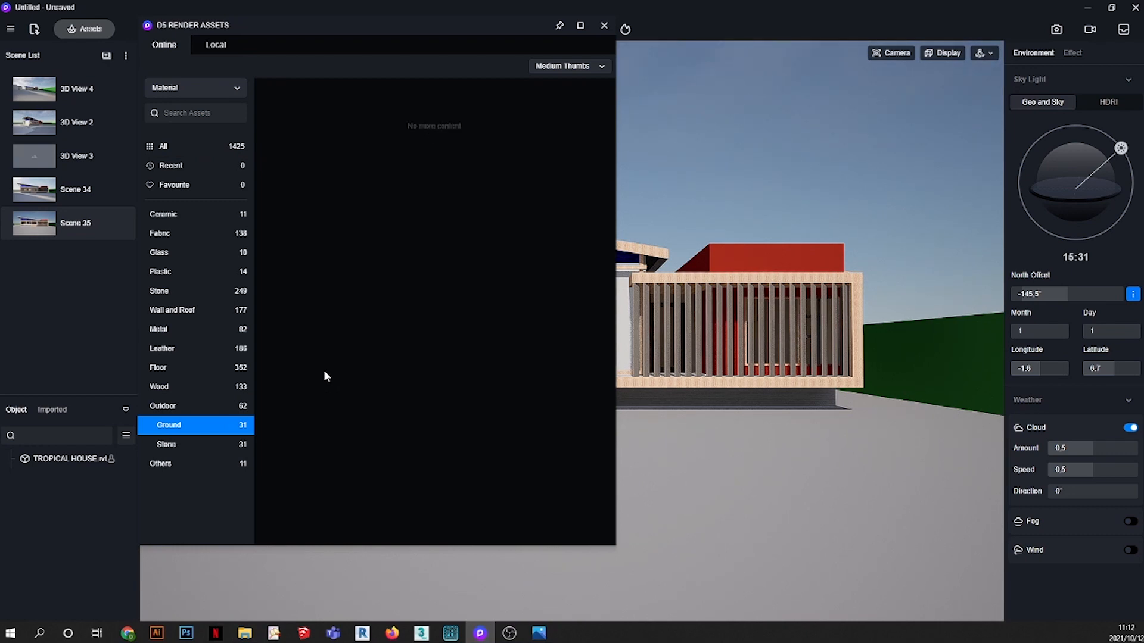
- Apply the Dry Deciduous Woodland2 material to the ground in front of the house
{"action": "scroll", "coordinate": [485, 387], "scroll_direction": "down", "scroll_amount": 15}
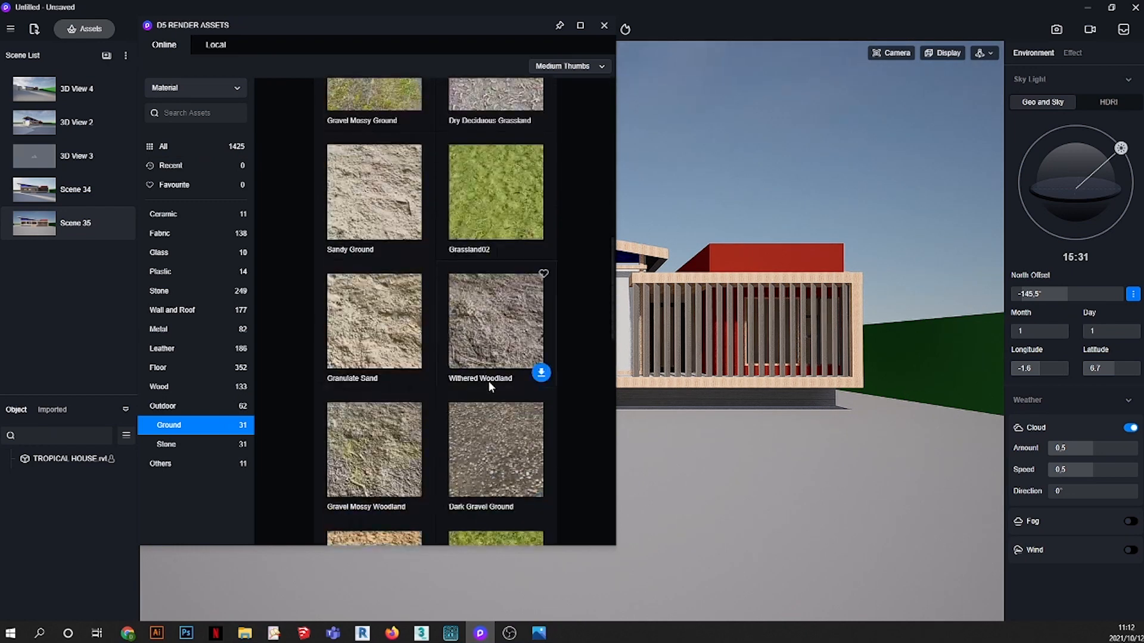
{"action": "left_click", "coordinate": [498, 208]}
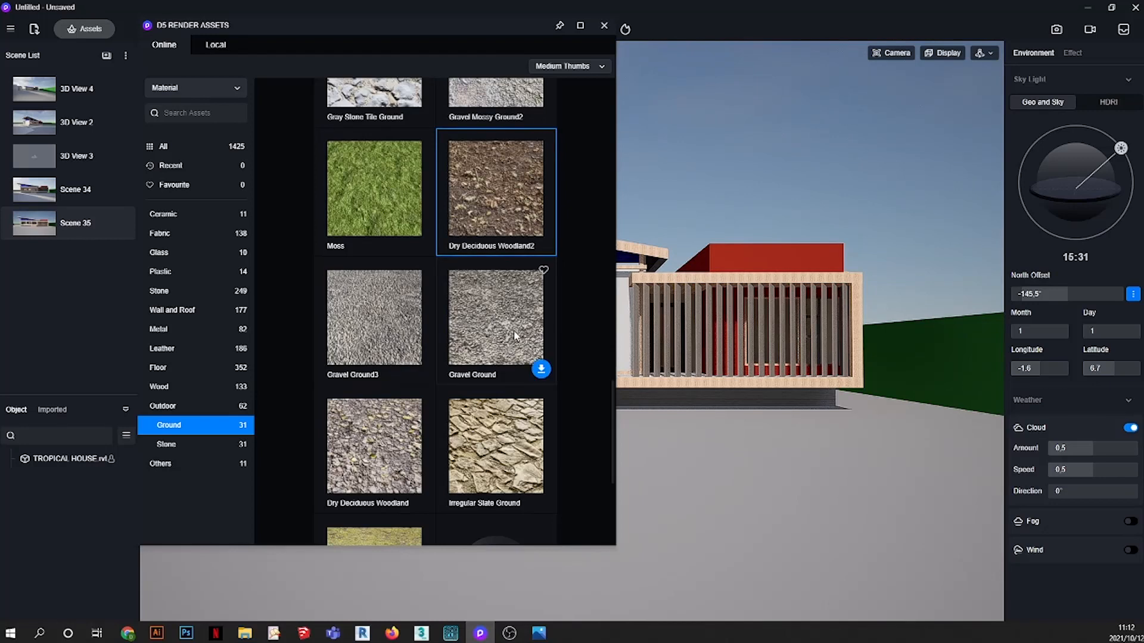
{"action": "left_click", "coordinate": [783, 483]}
{"action": "key", "text": "Escape"}
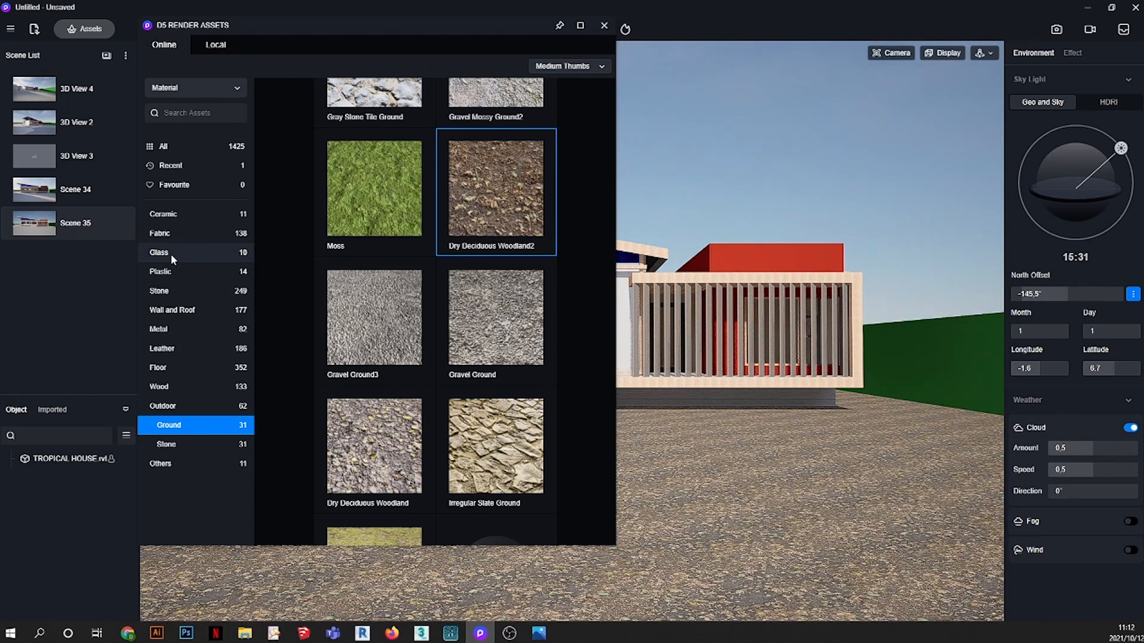
- Switch the asset library from materials to models and search it for "grass"
{"action": "left_click", "coordinate": [186, 91]}
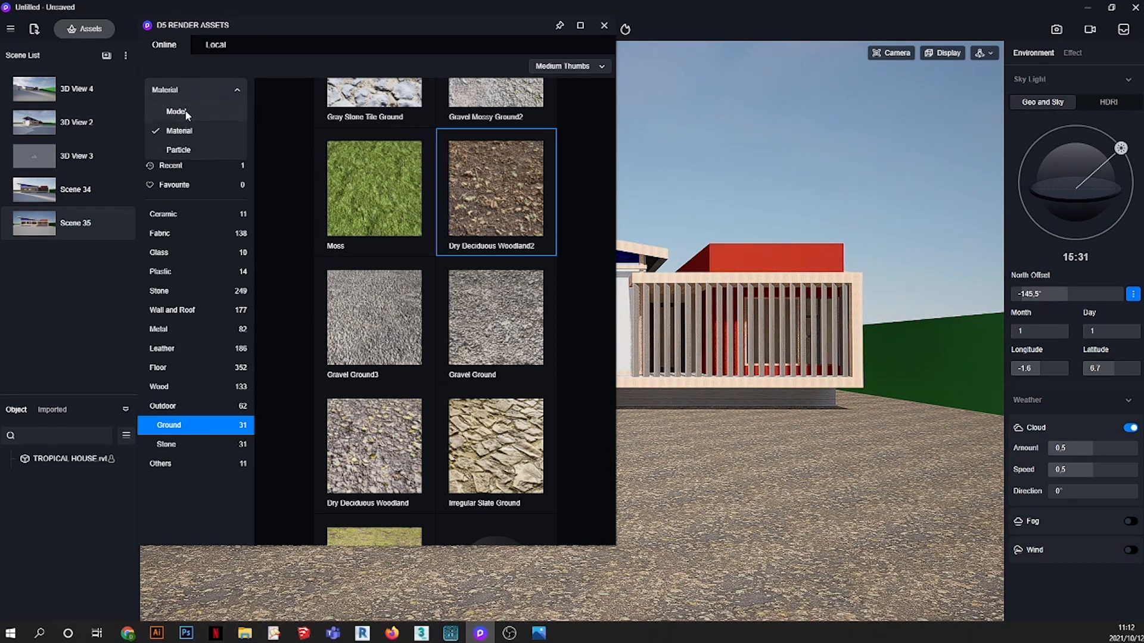
{"action": "left_click", "coordinate": [177, 112]}
{"action": "left_click", "coordinate": [188, 113]}
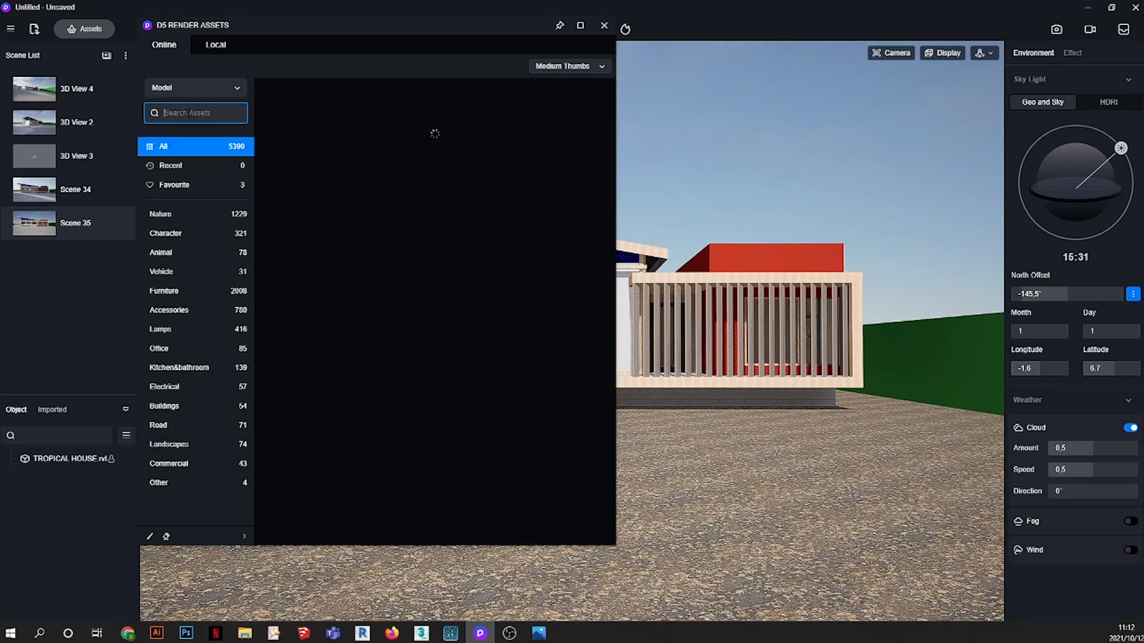
{"action": "type", "text": "g"}
{"action": "type", "text": "raa"}
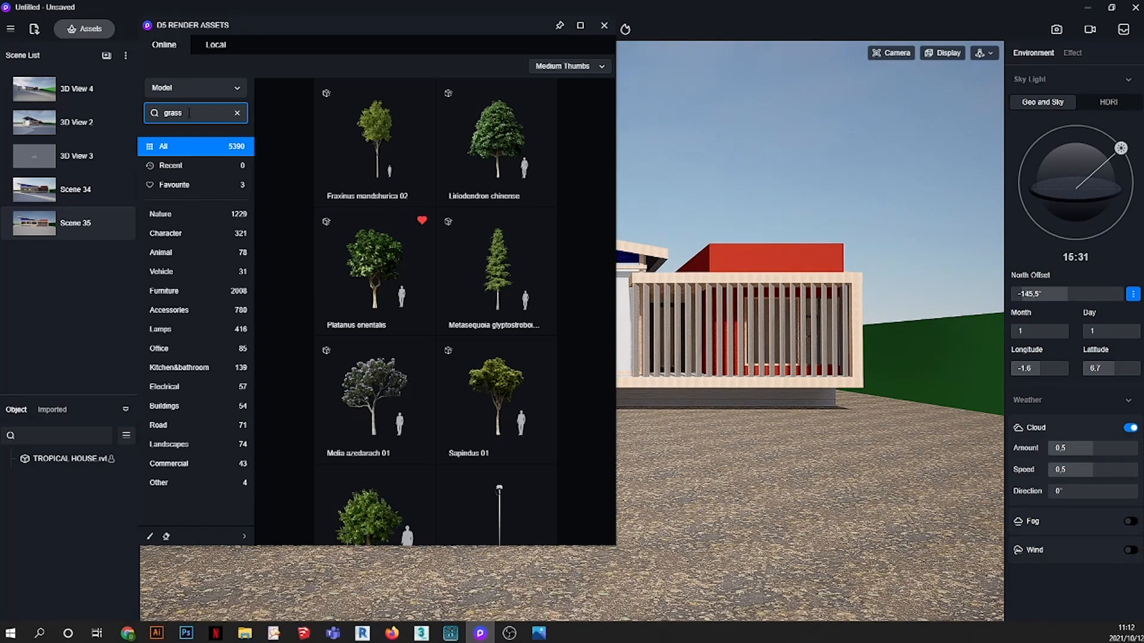
{"action": "key", "text": "Return"}
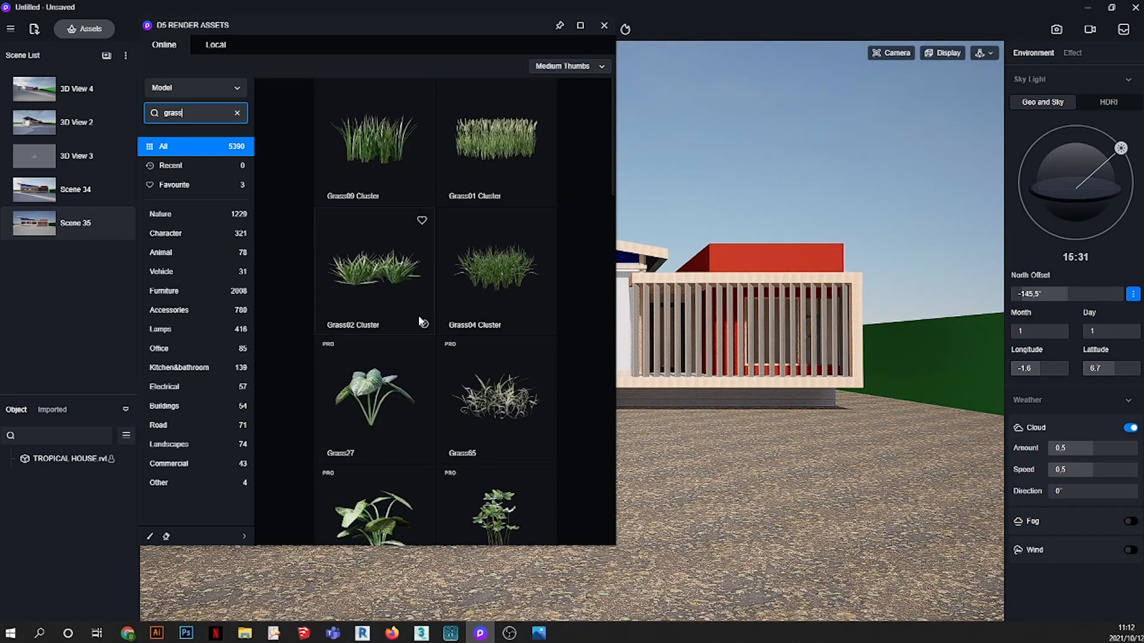
- Fill the ground with Grass65 plants using the scatter brush in fill mode, with radius 2 and size 0.4
{"action": "left_click", "coordinate": [502, 410]}
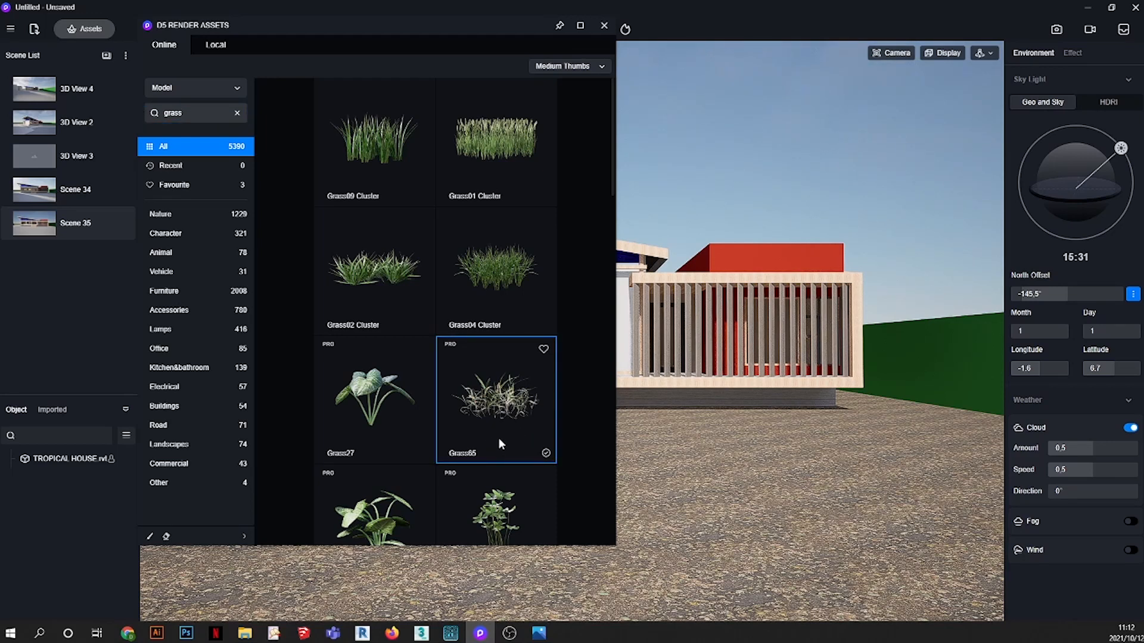
{"action": "left_click", "coordinate": [150, 537]}
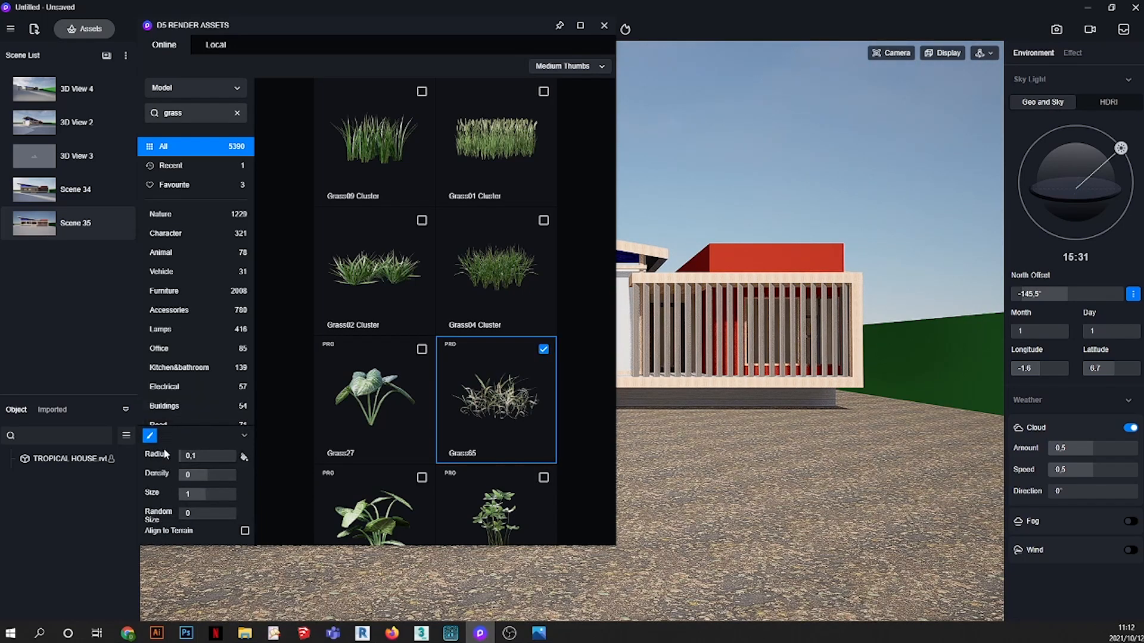
{"action": "left_click_drag", "start_coordinate": [189, 457], "coordinate": [276, 458]}
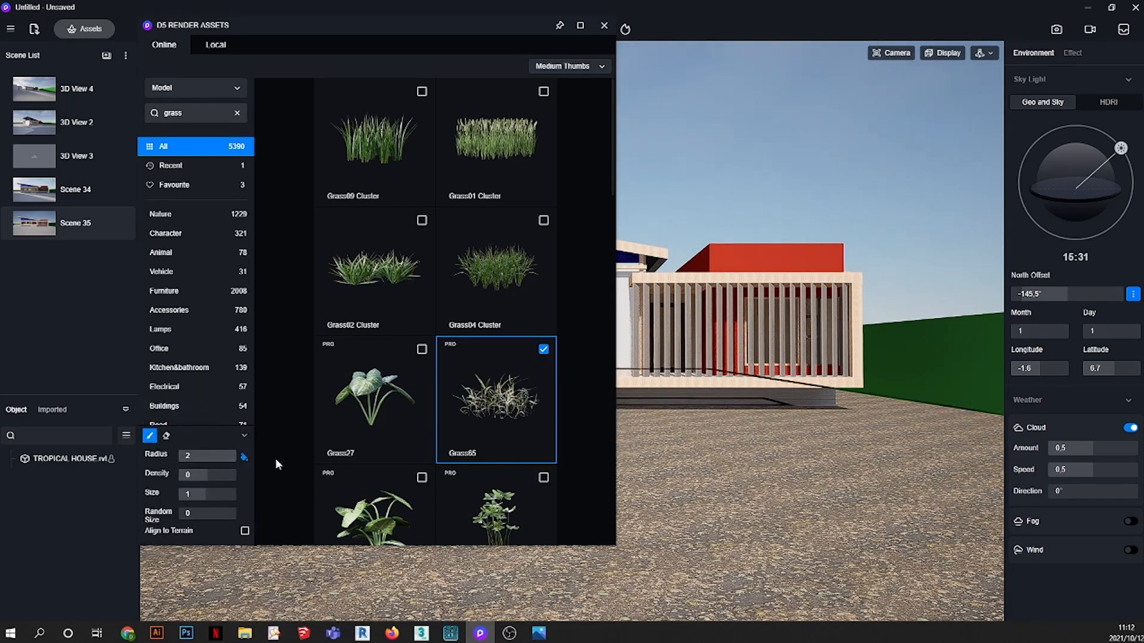
{"action": "left_click_drag", "start_coordinate": [199, 494], "coordinate": [189, 494]}
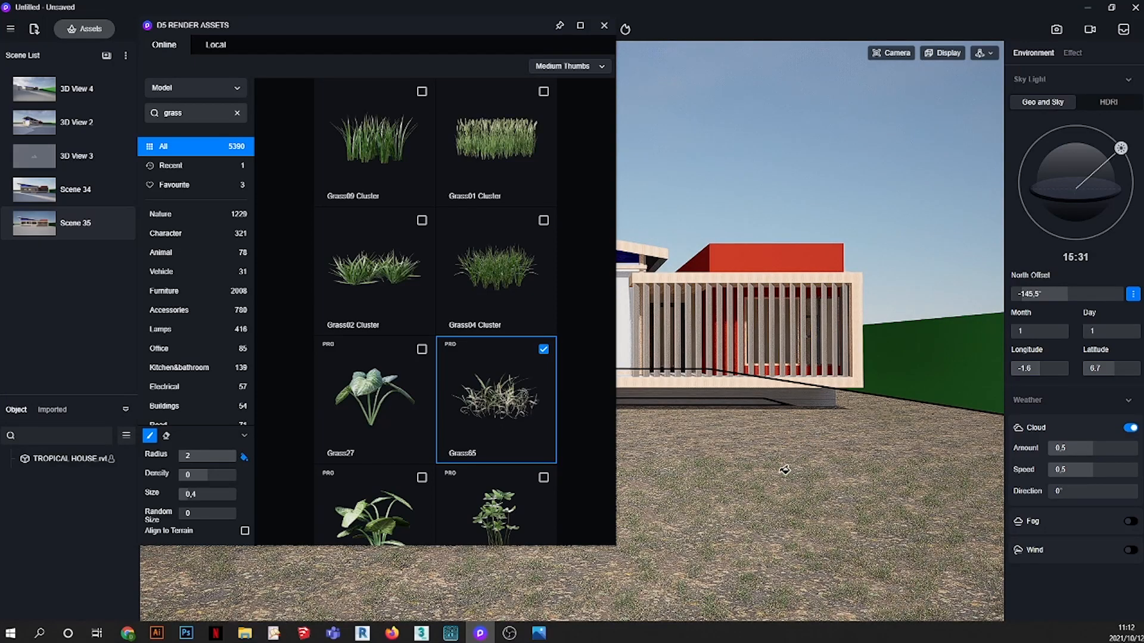
{"action": "left_click", "coordinate": [747, 513]}
{"action": "scroll", "coordinate": [752, 519], "scroll_direction": "up", "scroll_amount": 3}
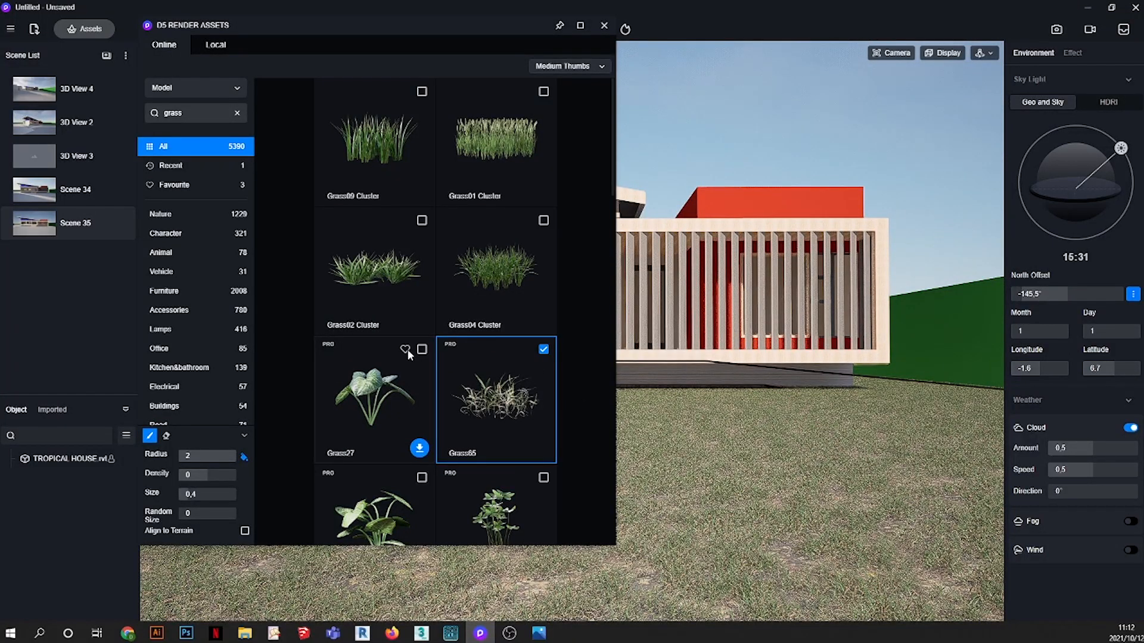
- Fill the ground in front of the house with Grass02 Cluster plants and close the asset library
{"action": "left_click", "coordinate": [422, 221]}
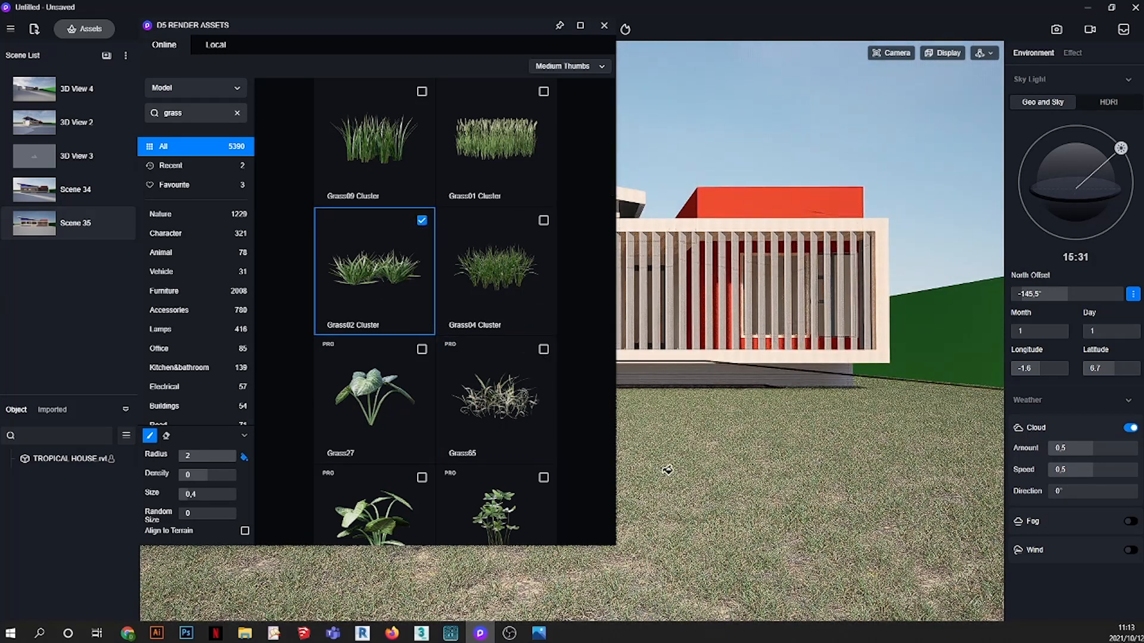
{"action": "scroll", "coordinate": [781, 521], "scroll_direction": "up", "scroll_amount": 3}
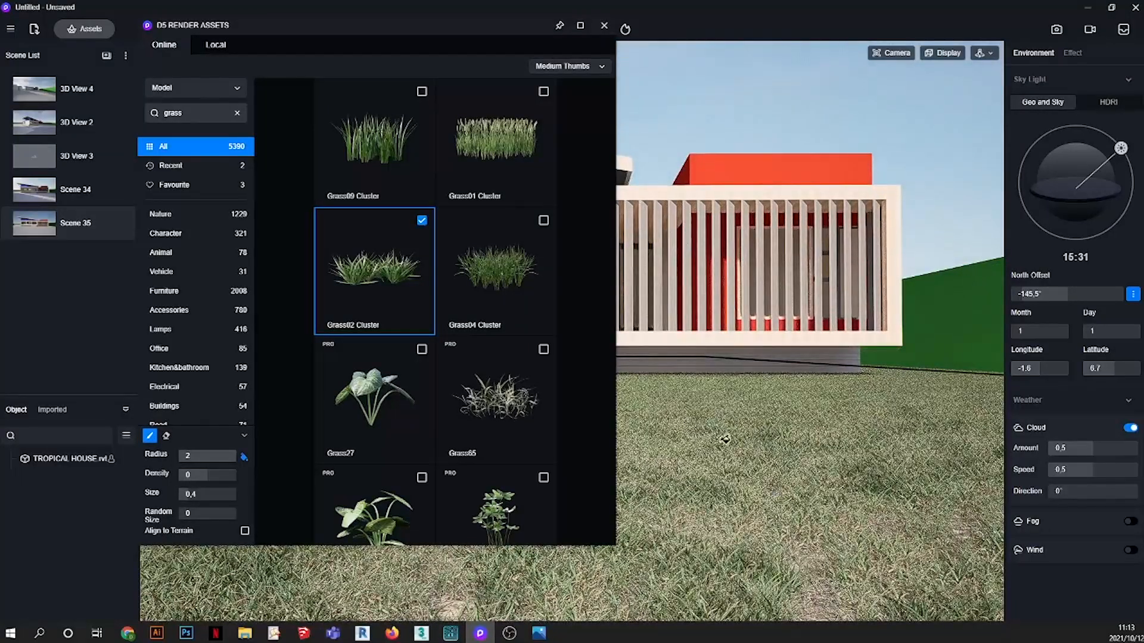
{"action": "scroll", "coordinate": [721, 439], "scroll_direction": "up", "scroll_amount": 2}
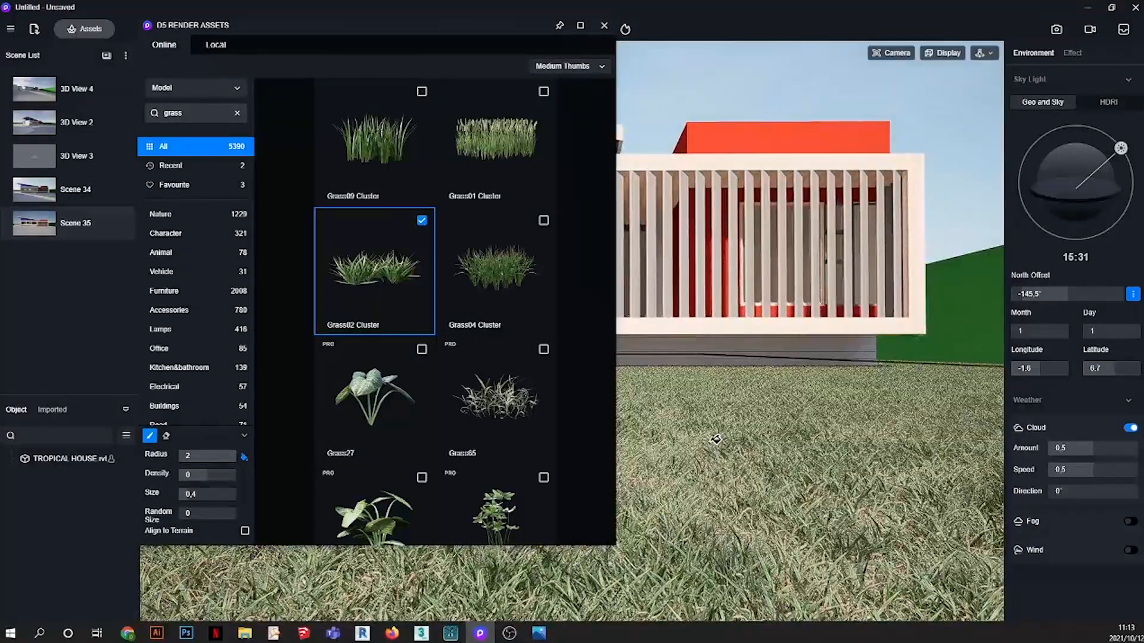
{"action": "left_click", "coordinate": [604, 25]}
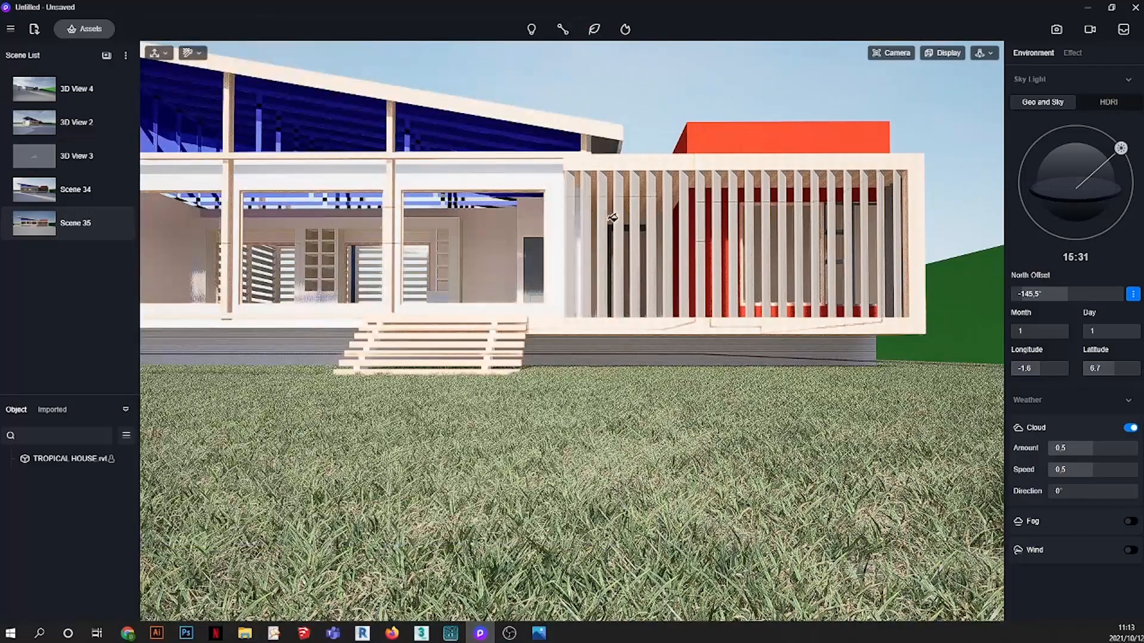
- Update Scene 35 with a front view of the whole house, and examine the scattered grass up close
{"action": "scroll", "coordinate": [572, 435], "scroll_direction": "down", "scroll_amount": 1}
{"action": "left_click", "coordinate": [118, 222]}
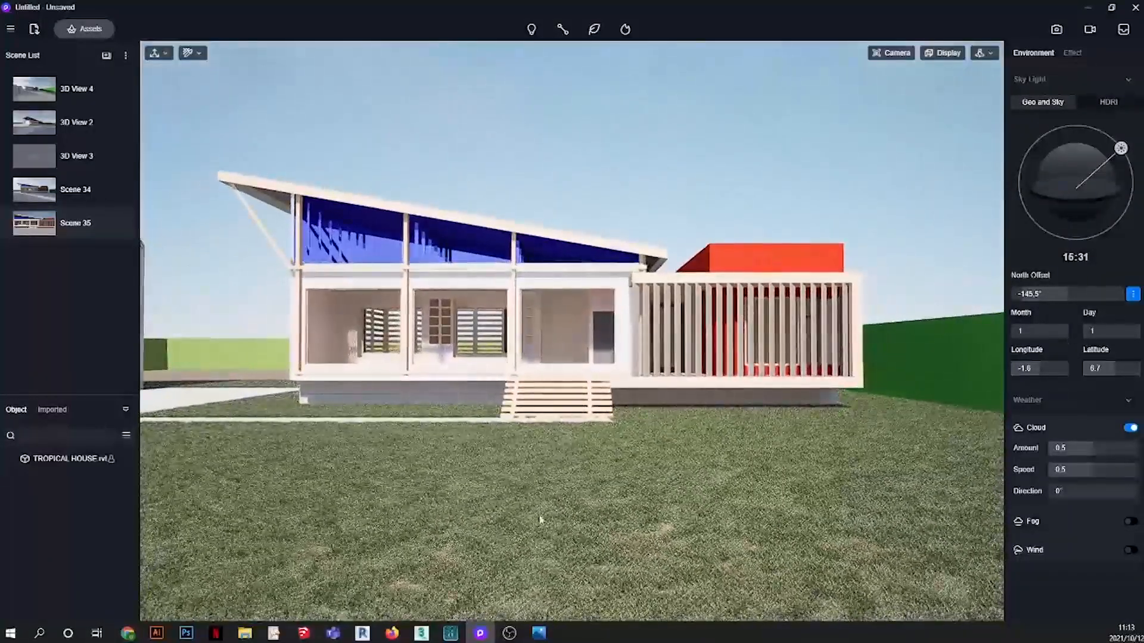
{"action": "scroll", "coordinate": [682, 570], "scroll_direction": "up", "scroll_amount": 5}
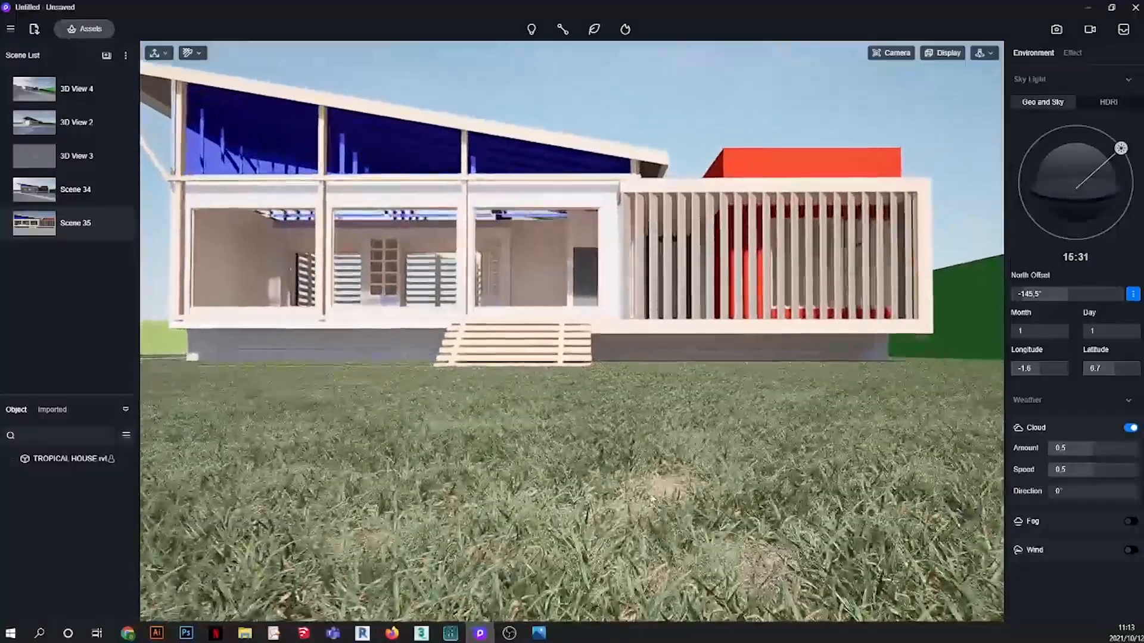
{"action": "scroll", "coordinate": [666, 466], "scroll_direction": "up", "scroll_amount": 5}
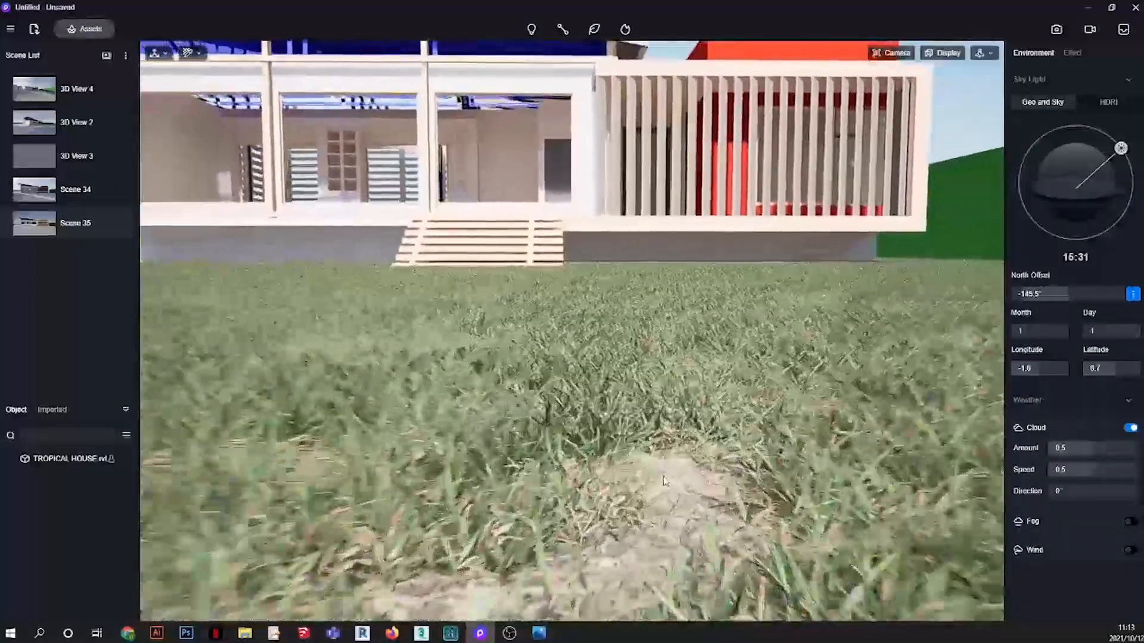
{"action": "scroll", "coordinate": [666, 466], "scroll_direction": "up", "scroll_amount": 2}
{"action": "scroll", "coordinate": [600, 387], "scroll_direction": "down", "scroll_amount": 4}
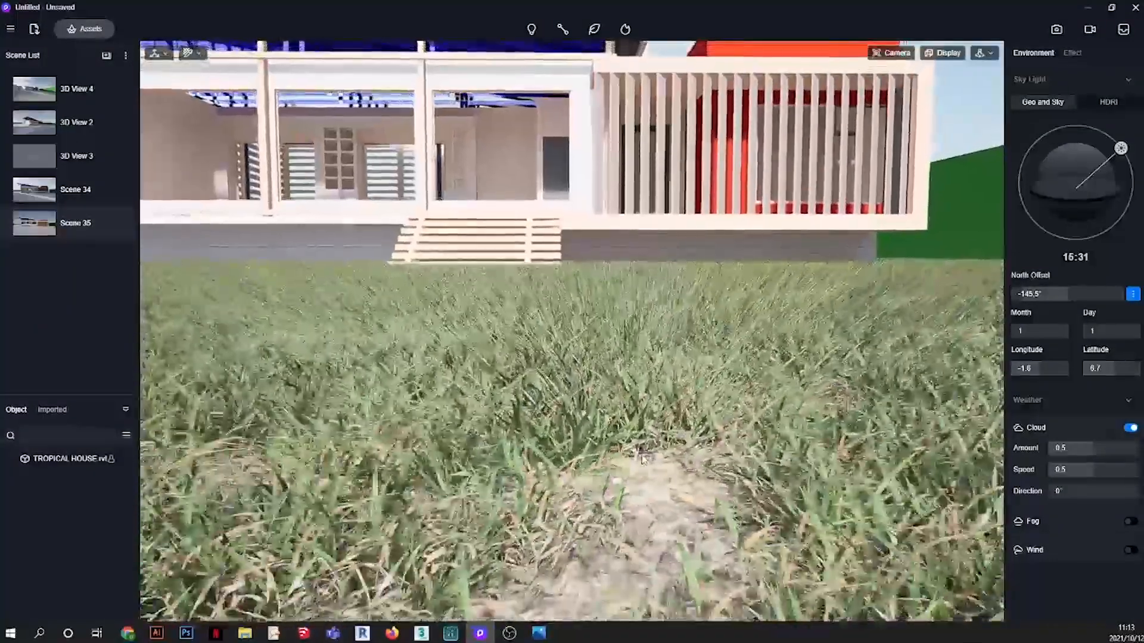
{"action": "scroll", "coordinate": [599, 387], "scroll_direction": "down", "scroll_amount": 3}
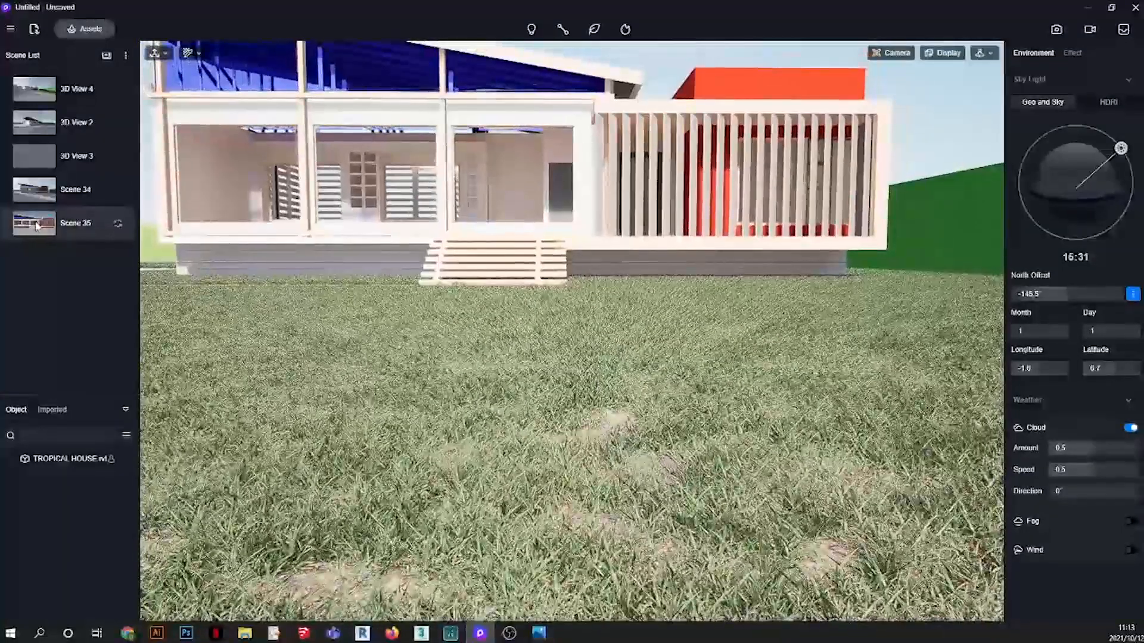
{"action": "scroll", "coordinate": [148, 244], "scroll_direction": "down", "scroll_amount": 5}
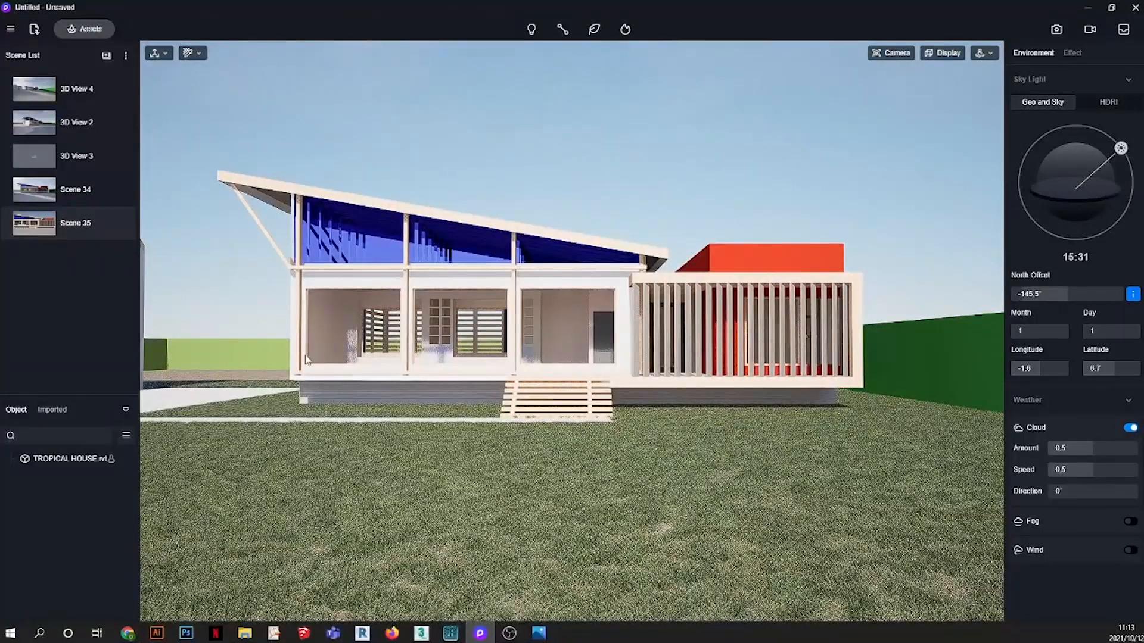
- Set the camera view to two-point perspective
{"action": "left_click", "coordinate": [892, 54]}
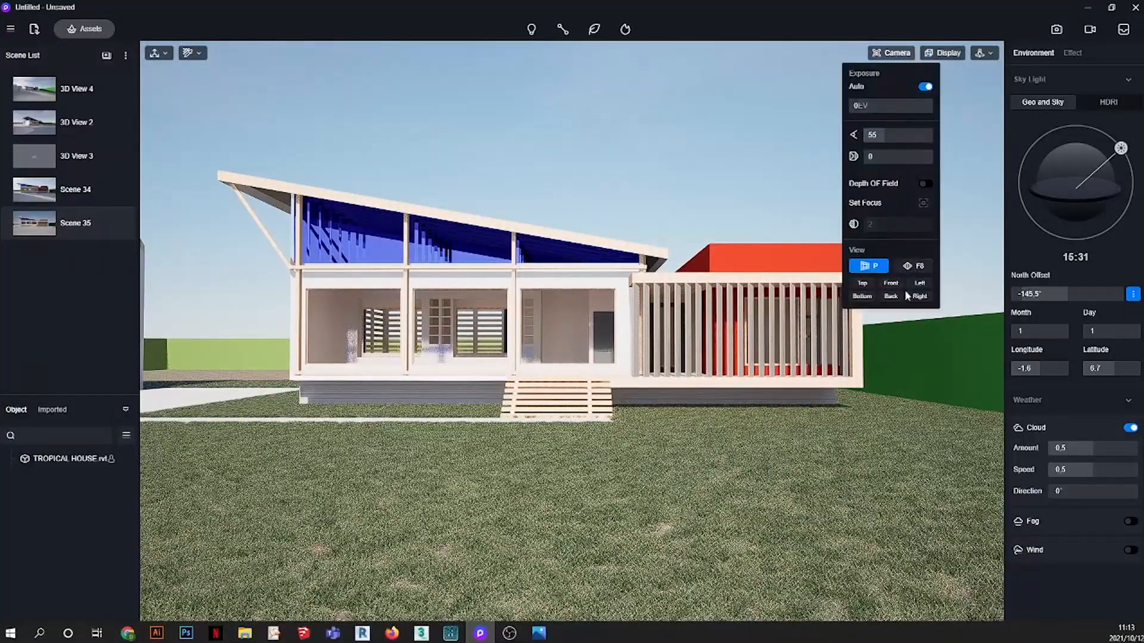
{"action": "left_click", "coordinate": [914, 267]}
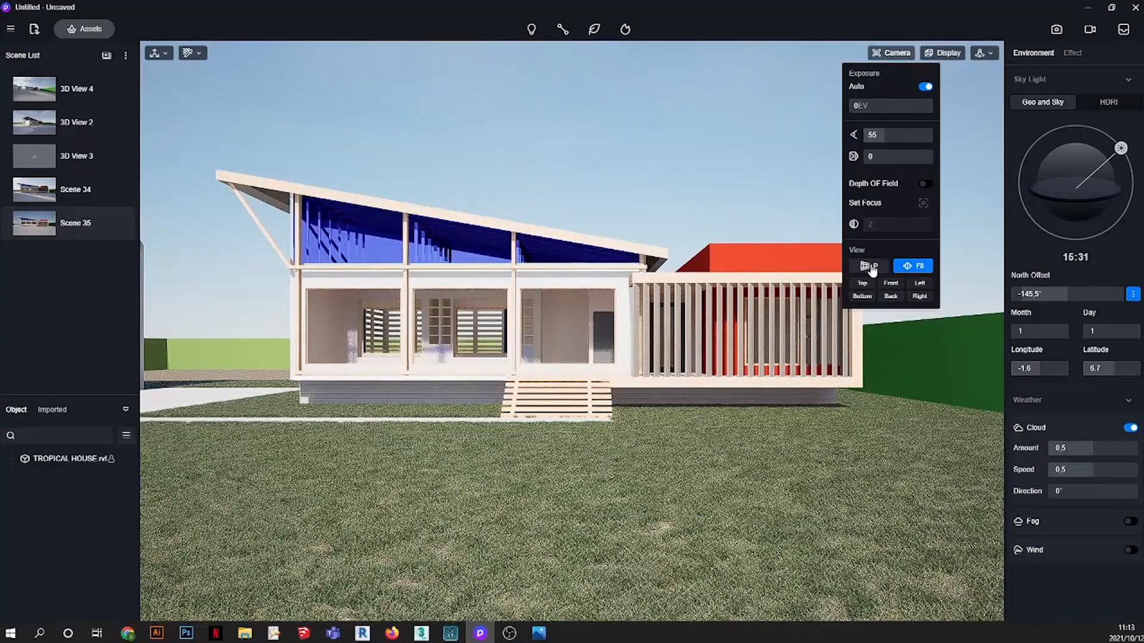
{"action": "left_click", "coordinate": [871, 267]}
{"action": "left_click", "coordinate": [912, 267]}
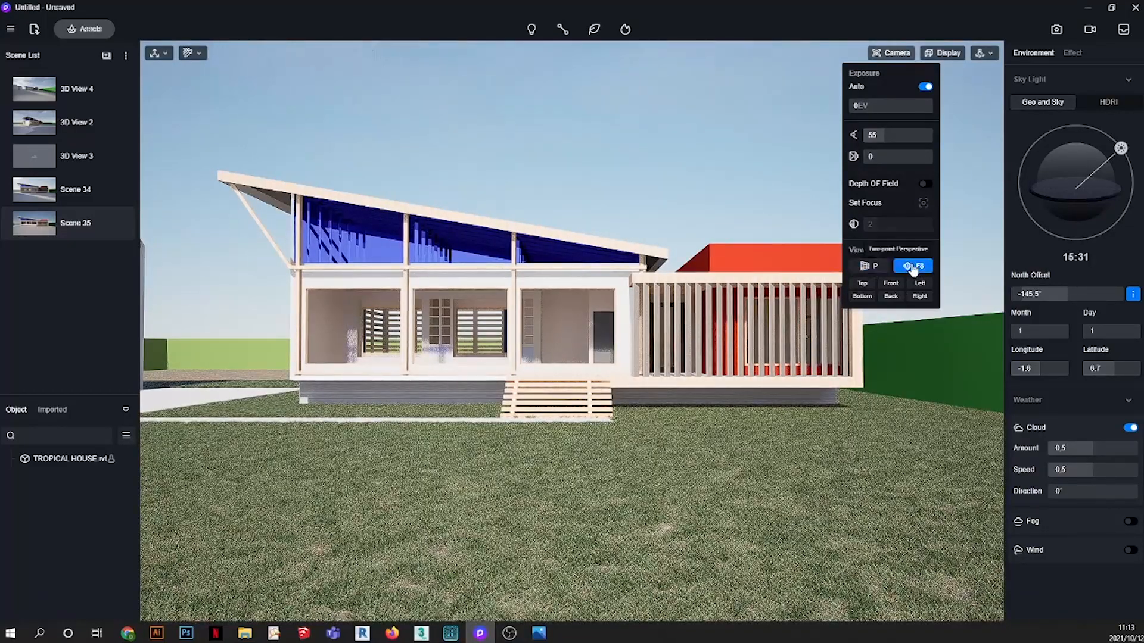
{"action": "left_click", "coordinate": [616, 168]}
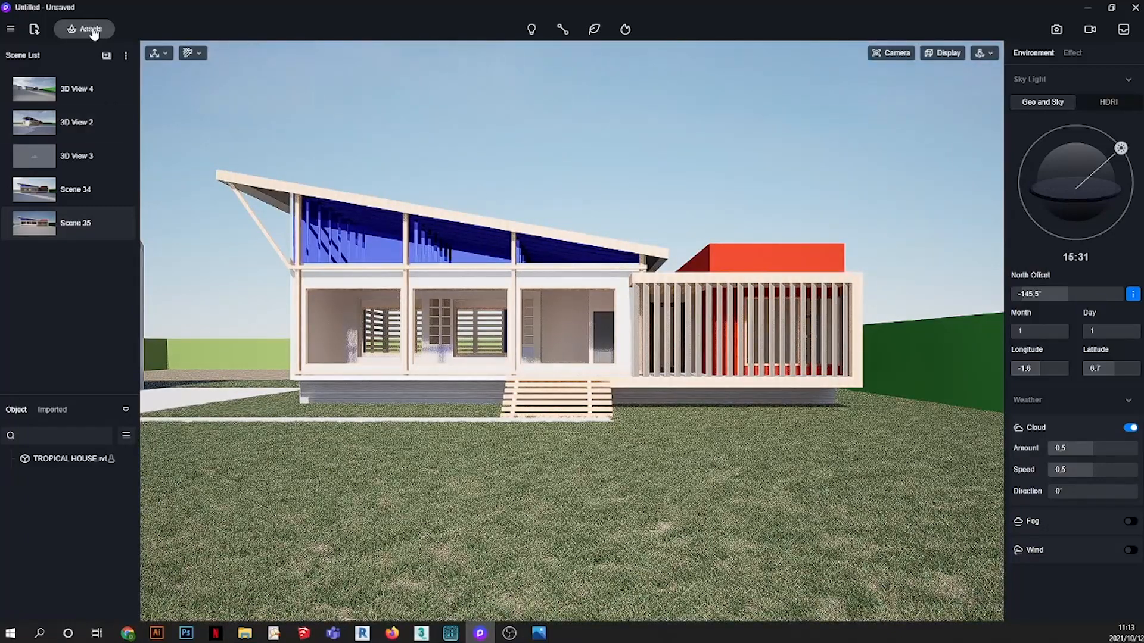
- Reopen the asset library, clear the grass search and show the Wood materials
{"action": "left_click", "coordinate": [92, 29]}
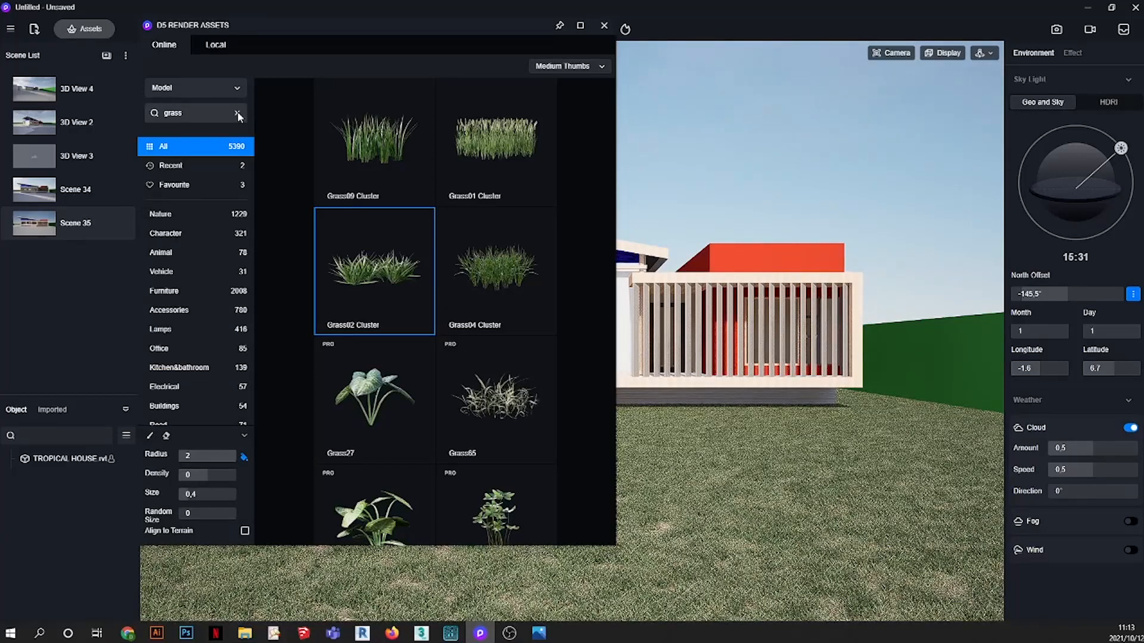
{"action": "left_click", "coordinate": [238, 113]}
{"action": "left_click", "coordinate": [162, 89]}
{"action": "left_click", "coordinate": [179, 131]}
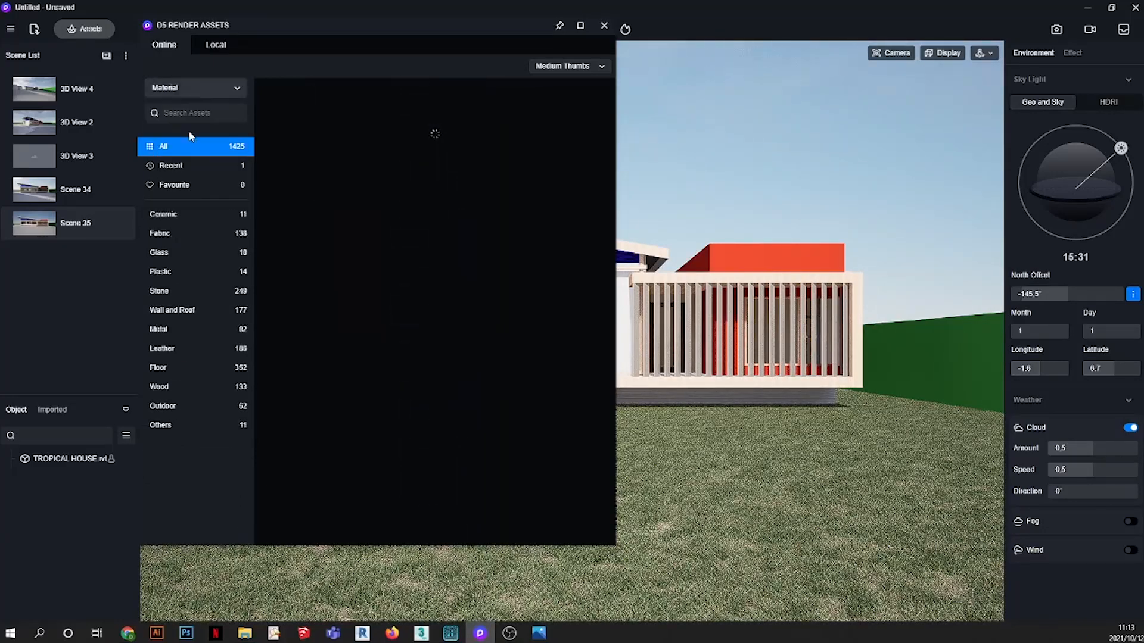
{"action": "left_click", "coordinate": [157, 387]}
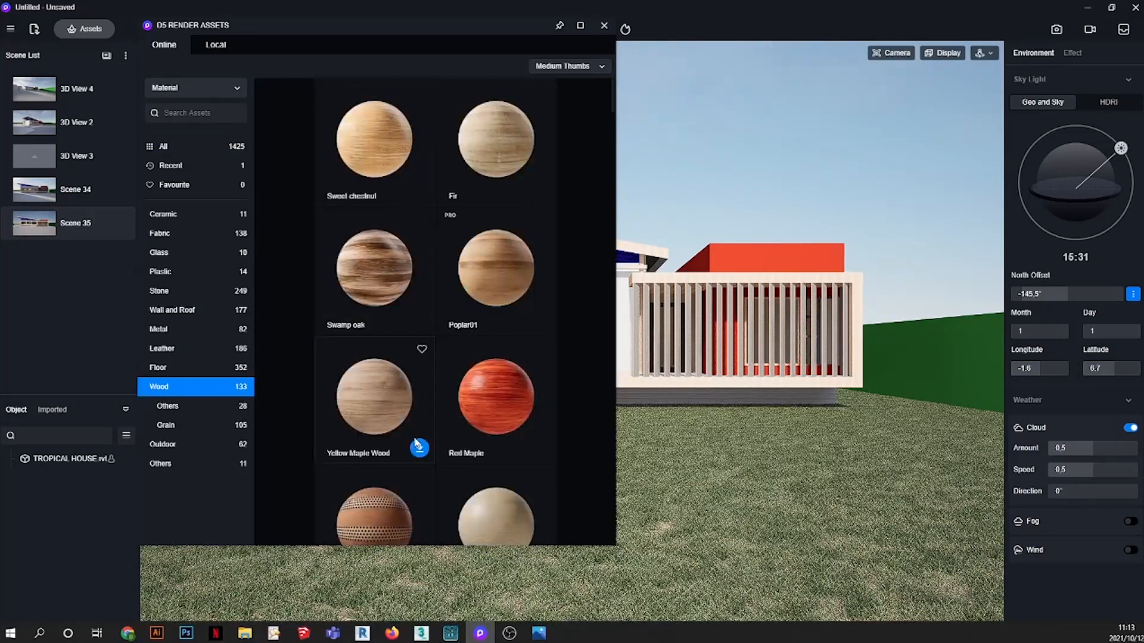
- Try the Brown Walnut Wood material on the roof fascia and timber frame
{"action": "scroll", "coordinate": [488, 364], "scroll_direction": "down", "scroll_amount": 4}
{"action": "scroll", "coordinate": [486, 364], "scroll_direction": "down", "scroll_amount": 10}
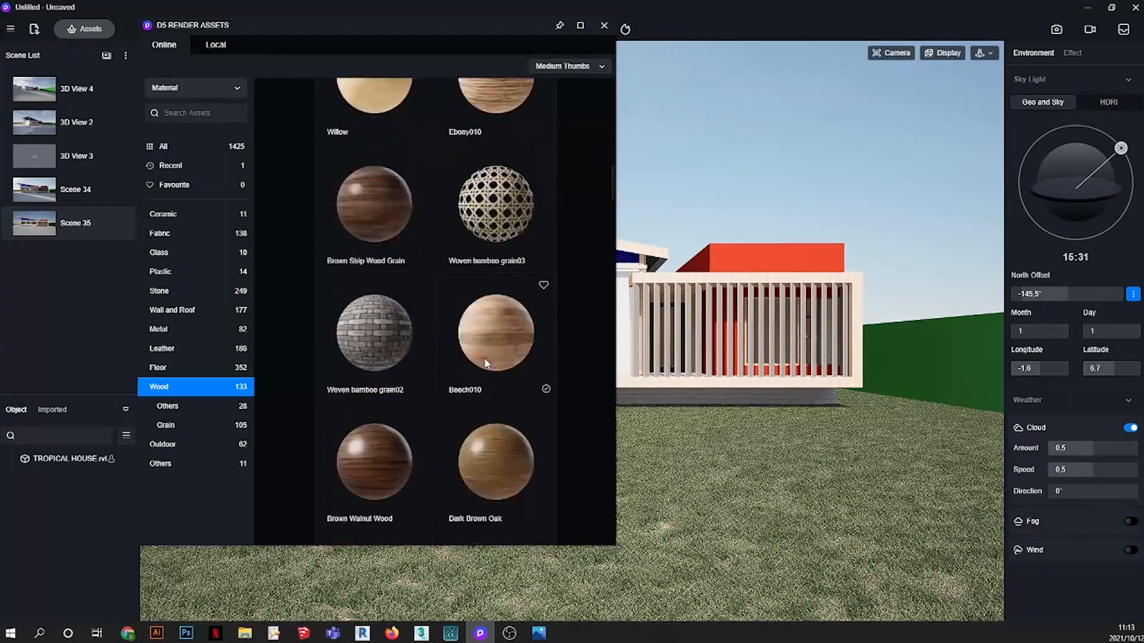
{"action": "scroll", "coordinate": [484, 357], "scroll_direction": "up", "scroll_amount": 2}
{"action": "left_click", "coordinate": [389, 167]}
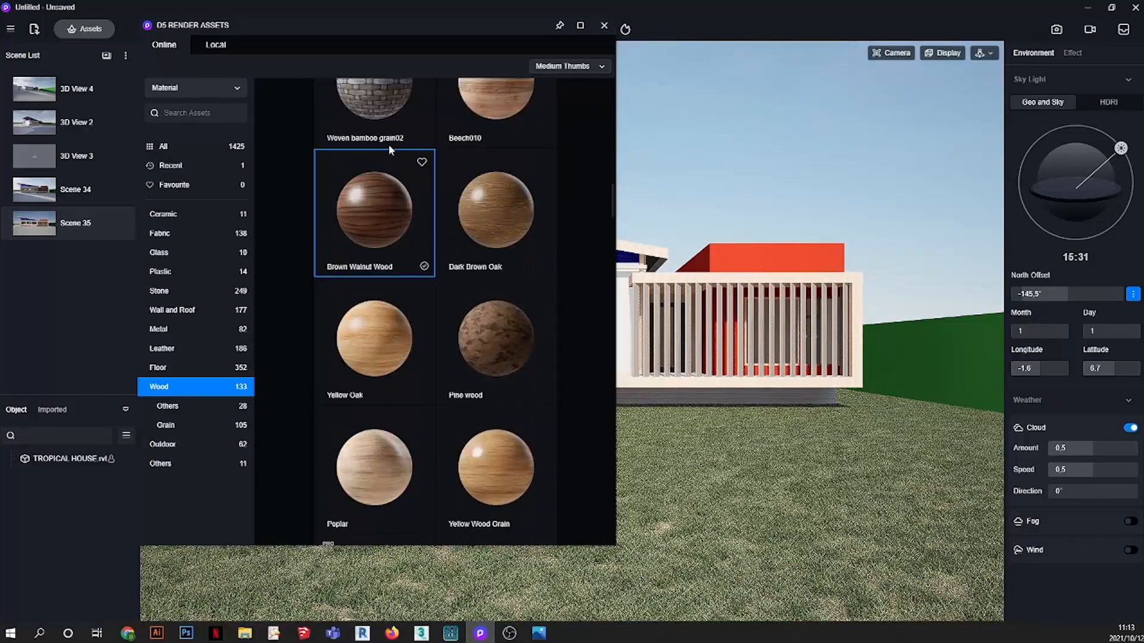
{"action": "left_click_drag", "start_coordinate": [413, 26], "coordinate": [396, 184]}
{"action": "left_click_drag", "start_coordinate": [397, 239], "coordinate": [413, 444]}
{"action": "scroll", "coordinate": [488, 239], "scroll_direction": "up", "scroll_amount": 3}
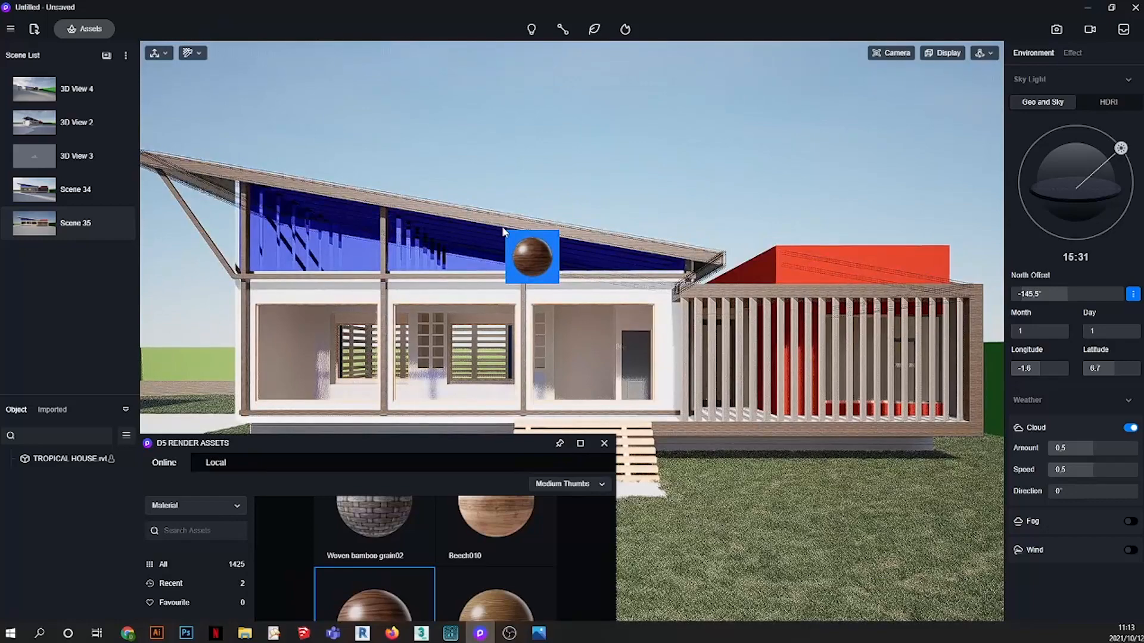
{"action": "left_click_drag", "start_coordinate": [503, 231], "coordinate": [503, 233]}
- Apply the Brown Cherry Wood material to the roof fascia and timber frame
{"action": "left_click_drag", "start_coordinate": [473, 446], "coordinate": [473, 475]}
{"action": "scroll", "coordinate": [467, 370], "scroll_direction": "down", "scroll_amount": 5}
{"action": "left_click", "coordinate": [440, 485]}
{"action": "scroll", "coordinate": [517, 225], "scroll_direction": "up", "scroll_amount": 4}
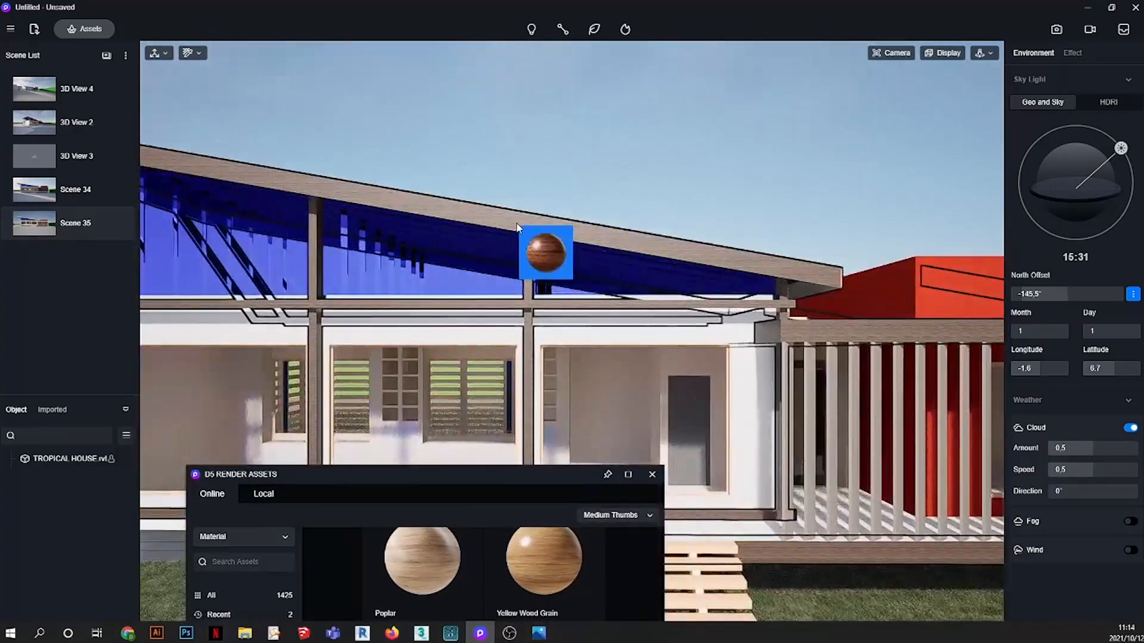
{"action": "left_click", "coordinate": [518, 218]}
{"action": "left_click_drag", "start_coordinate": [527, 480], "coordinate": [499, 515]}
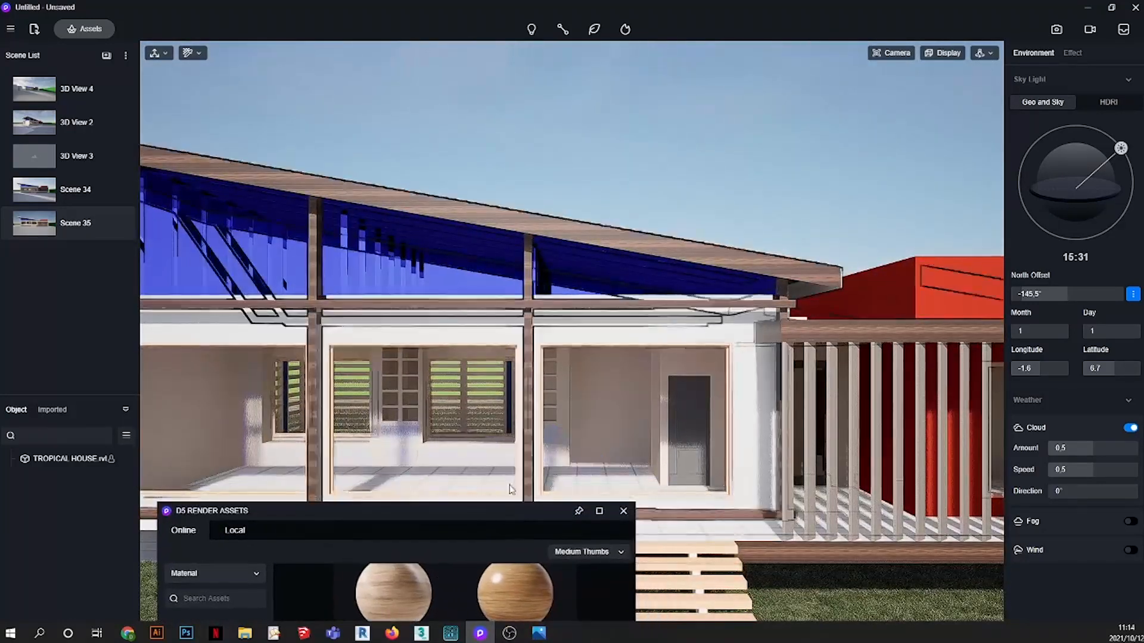
- Apply the same brown wood material to the treads of the entrance stairs
{"action": "scroll", "coordinate": [576, 246], "scroll_direction": "down", "scroll_amount": 5}
{"action": "scroll", "coordinate": [655, 462], "scroll_direction": "up", "scroll_amount": 4}
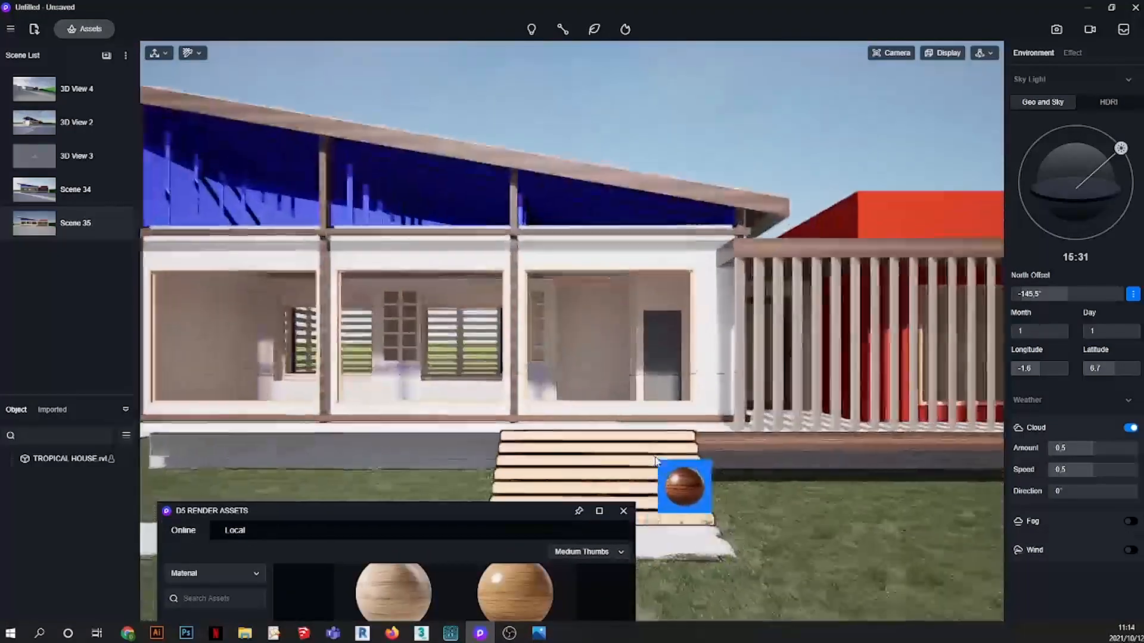
{"action": "scroll", "coordinate": [655, 462], "scroll_direction": "up", "scroll_amount": 3}
{"action": "left_click", "coordinate": [655, 447]}
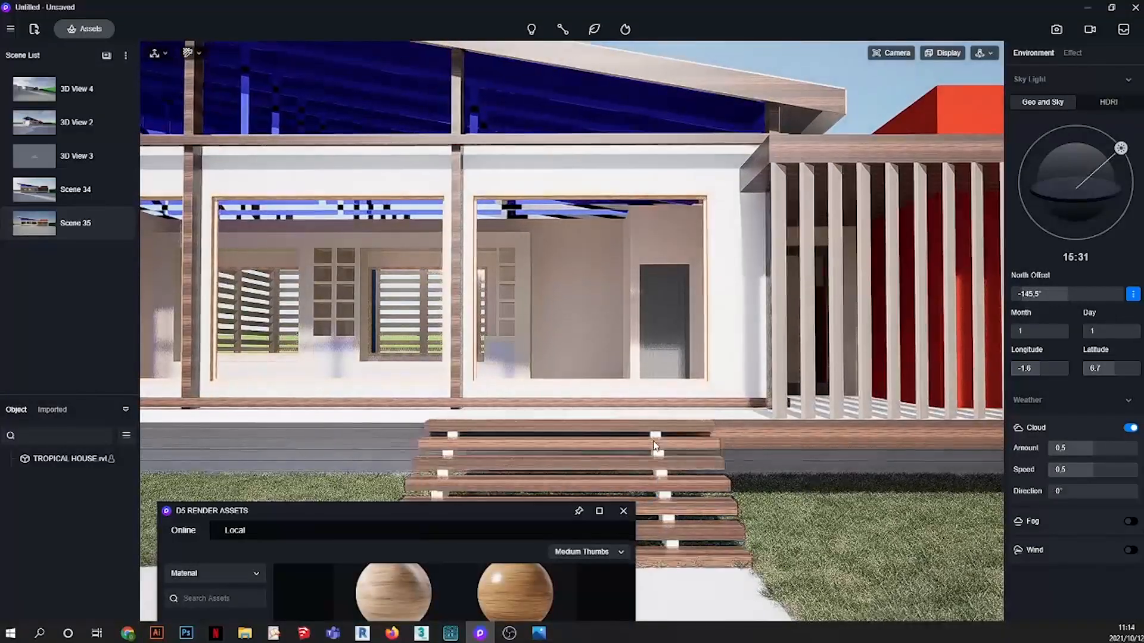
- Pick the roof fascia's Brown Cherry Wood material, rotate its texture to 90° and enable Triplanar mapping
{"action": "left_click", "coordinate": [678, 118]}
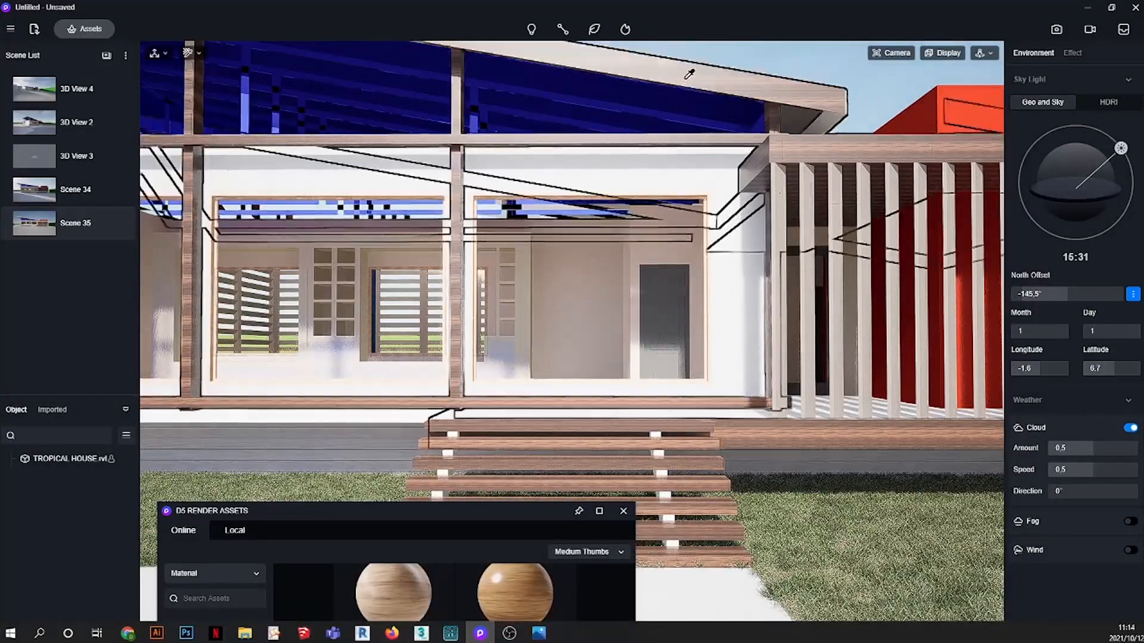
{"action": "scroll", "coordinate": [665, 339], "scroll_direction": "up", "scroll_amount": 2}
{"action": "scroll", "coordinate": [664, 339], "scroll_direction": "down", "scroll_amount": 2}
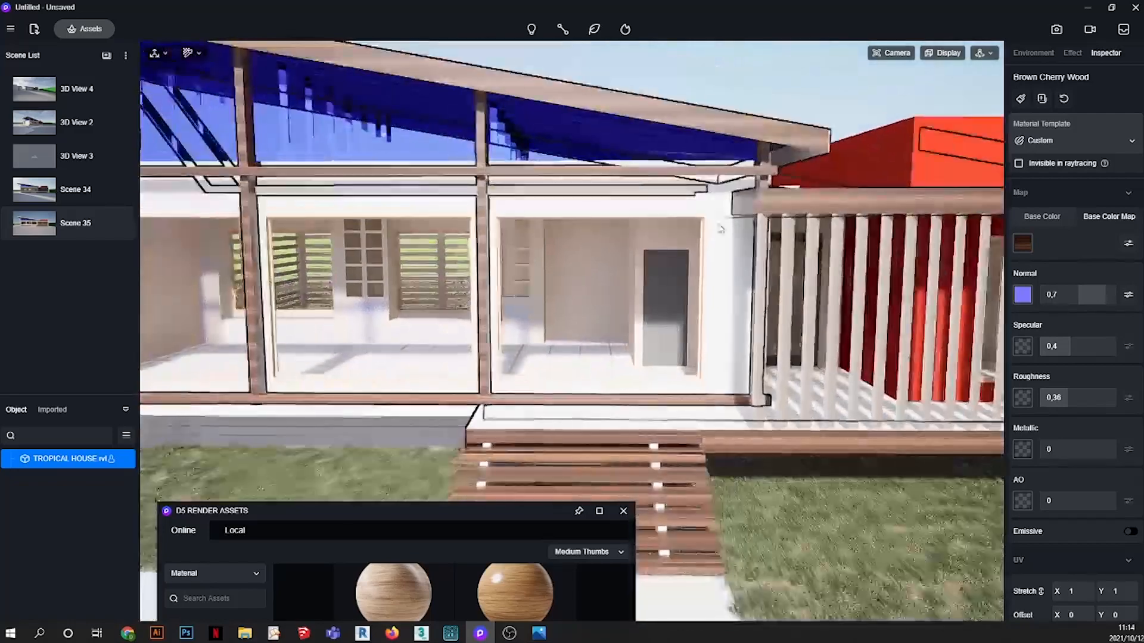
{"action": "scroll", "coordinate": [738, 102], "scroll_direction": "up", "scroll_amount": 6}
{"action": "scroll", "coordinate": [722, 153], "scroll_direction": "down", "scroll_amount": 3}
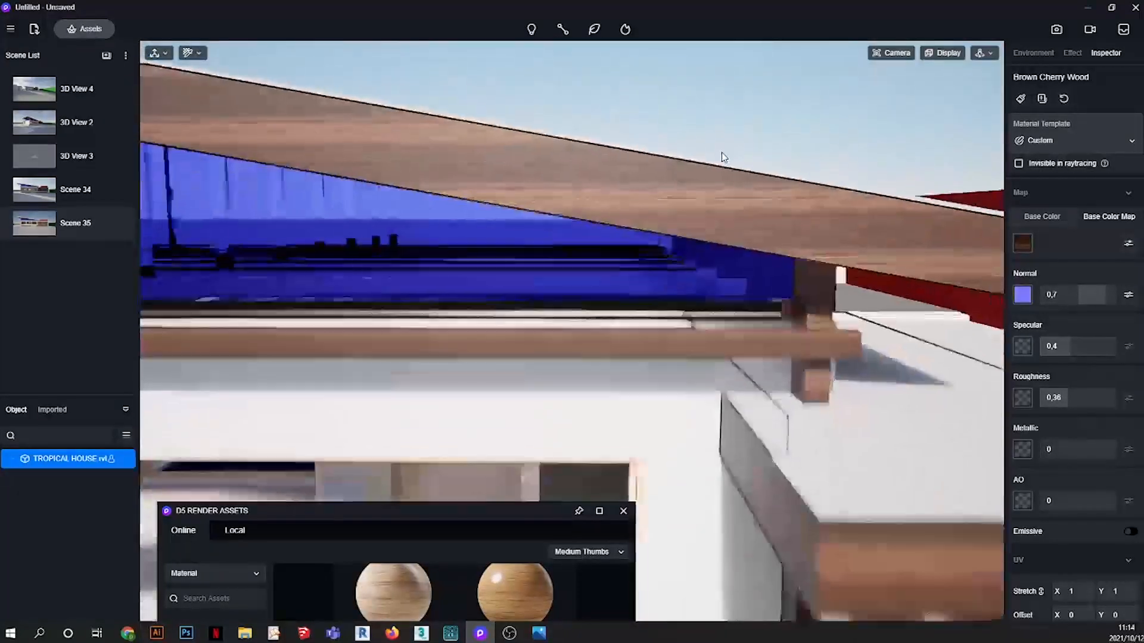
{"action": "left_click", "coordinate": [722, 153]}
{"action": "left_click", "coordinate": [723, 174]}
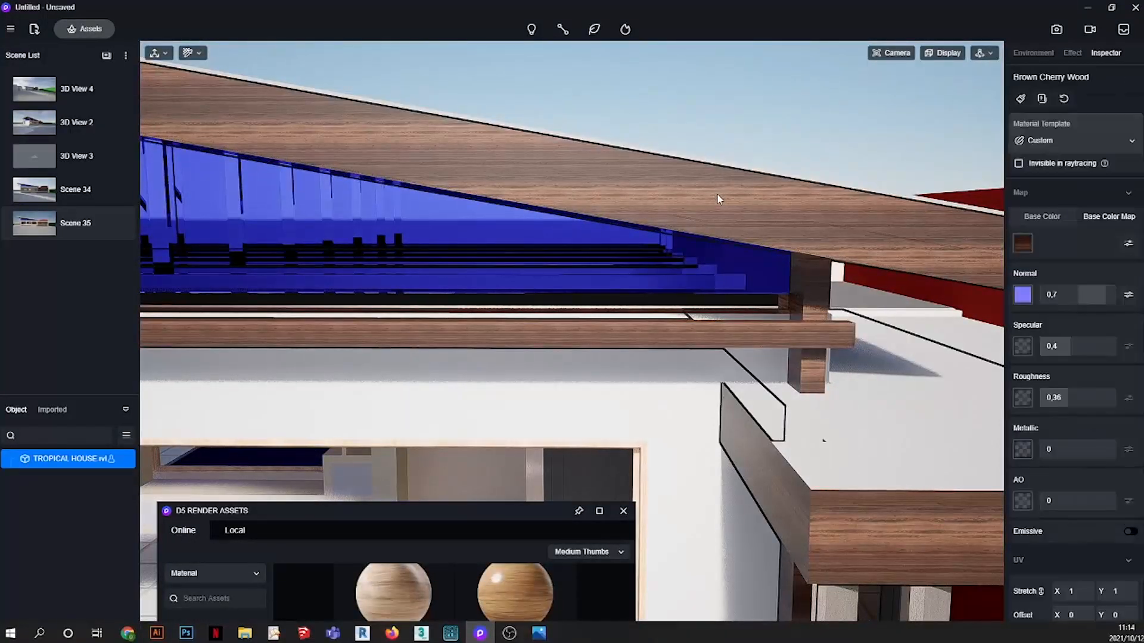
{"action": "scroll", "coordinate": [1074, 555], "scroll_direction": "down", "scroll_amount": 2}
{"action": "scroll", "coordinate": [1074, 556], "scroll_direction": "down", "scroll_amount": 1}
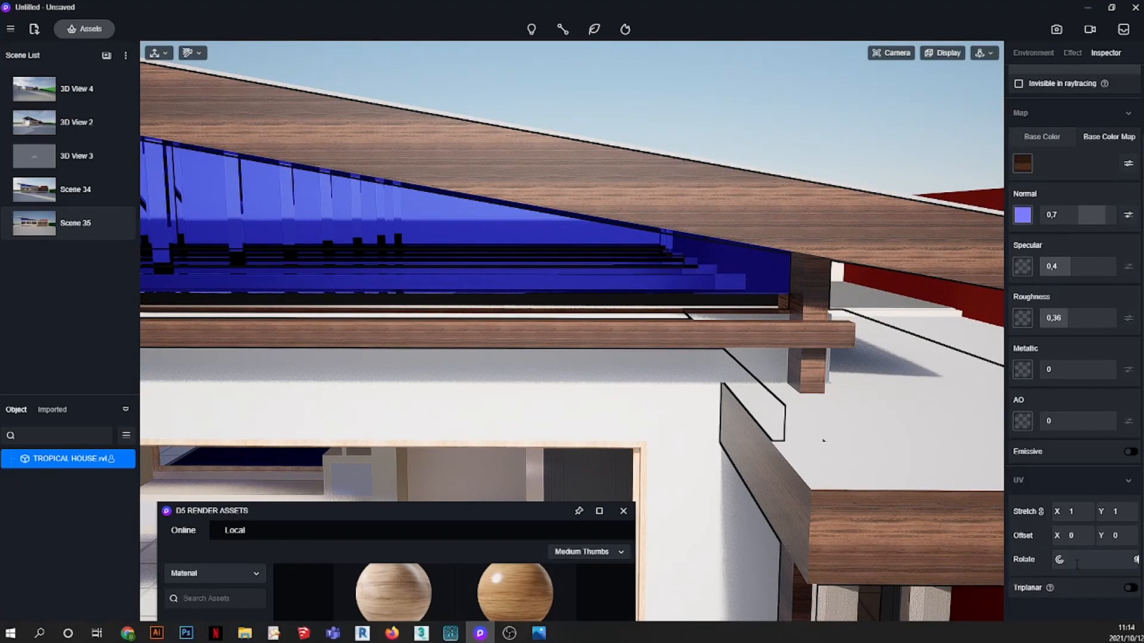
{"action": "key", "text": "Return"}
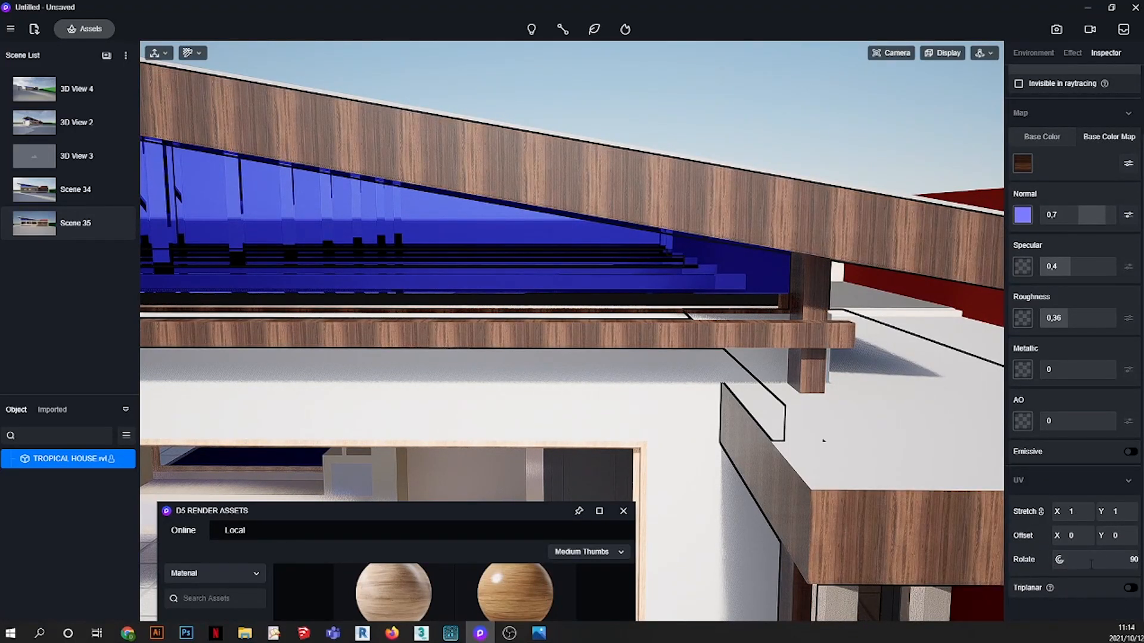
{"action": "left_click", "coordinate": [1130, 588]}
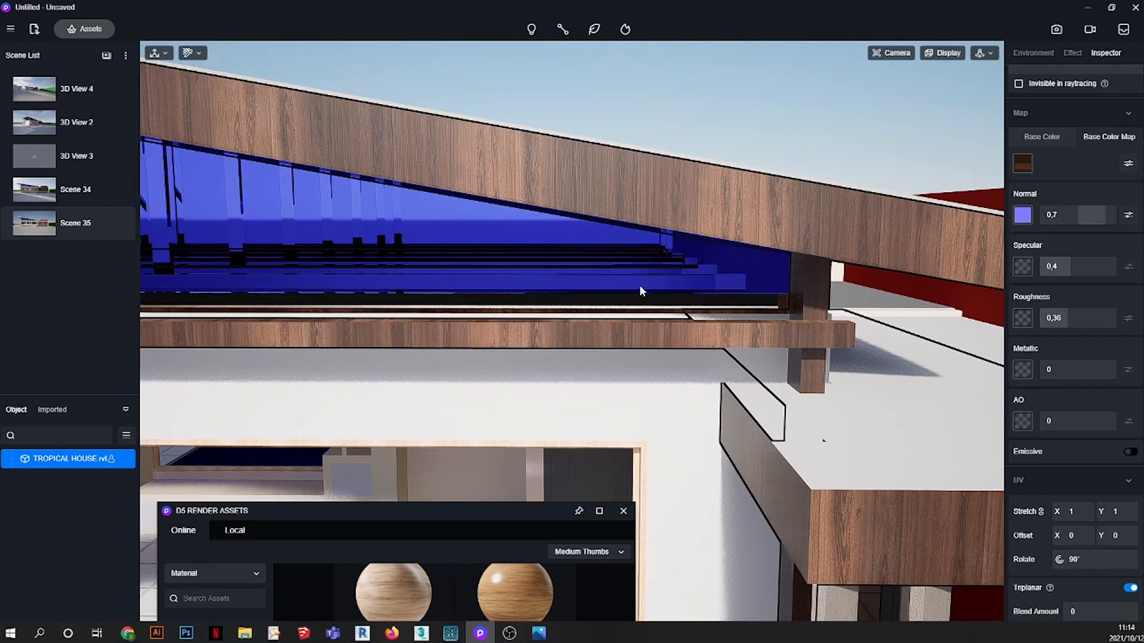
- Set the Brown Cherry Wood texture rotation to 0° and check the grain on the fascia and frame
{"action": "scroll", "coordinate": [539, 136], "scroll_direction": "up", "scroll_amount": 2}
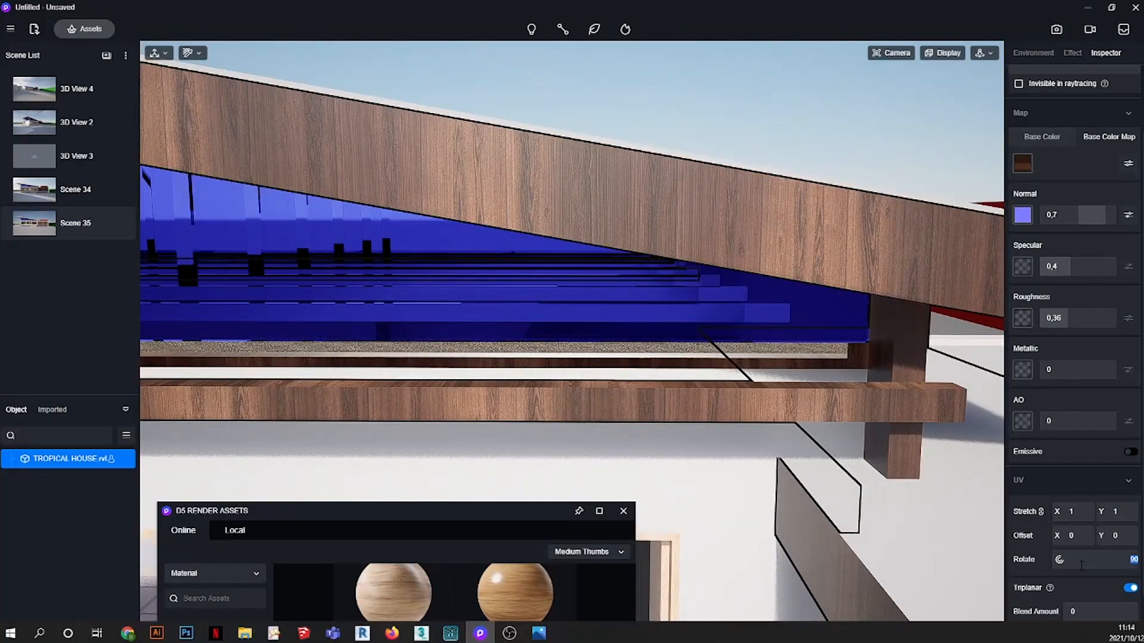
{"action": "key", "text": "Return"}
{"action": "scroll", "coordinate": [630, 191], "scroll_direction": "down", "scroll_amount": 4}
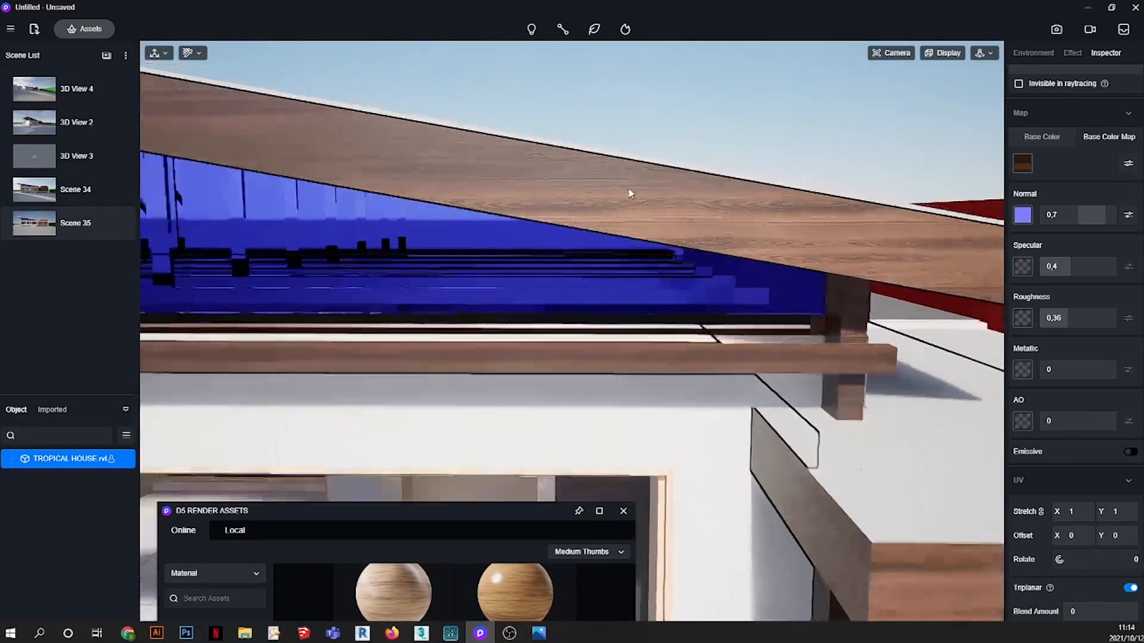
{"action": "right_click_drag", "start_coordinate": [697, 380], "coordinate": [660, 218]}
{"action": "scroll", "coordinate": [706, 252], "scroll_direction": "down", "scroll_amount": 4}
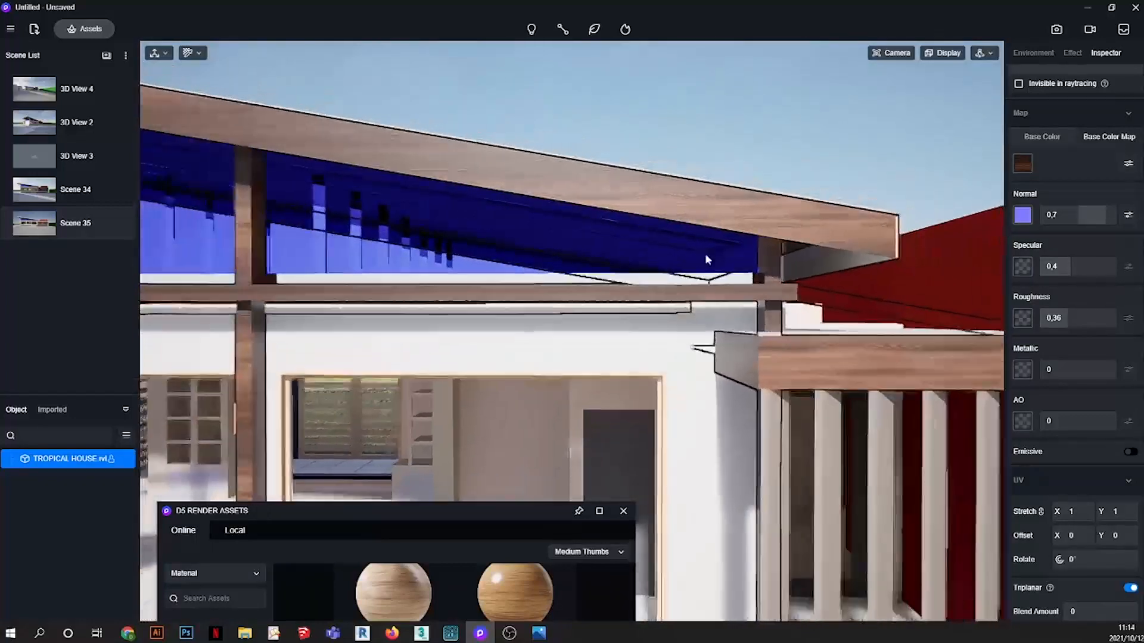
{"action": "scroll", "coordinate": [713, 159], "scroll_direction": "down", "scroll_amount": 6}
{"action": "scroll", "coordinate": [760, 270], "scroll_direction": "up", "scroll_amount": 2}
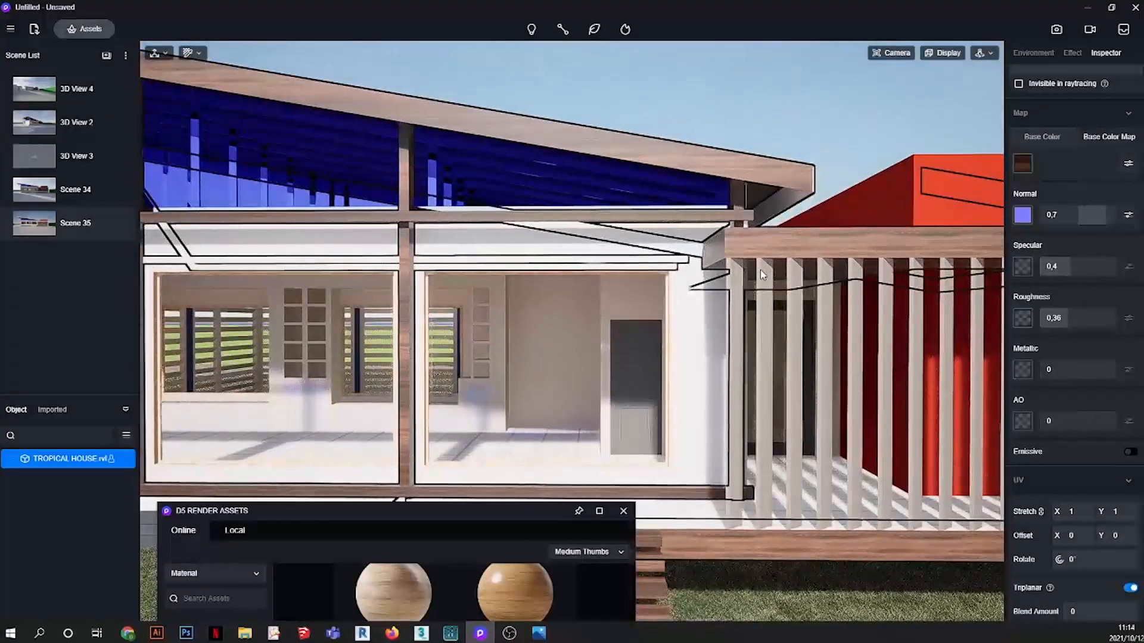
- Copy the Brown Cherry Wood material from the beam above the slatted screen onto its vertical slats
{"action": "key", "text": "i"}
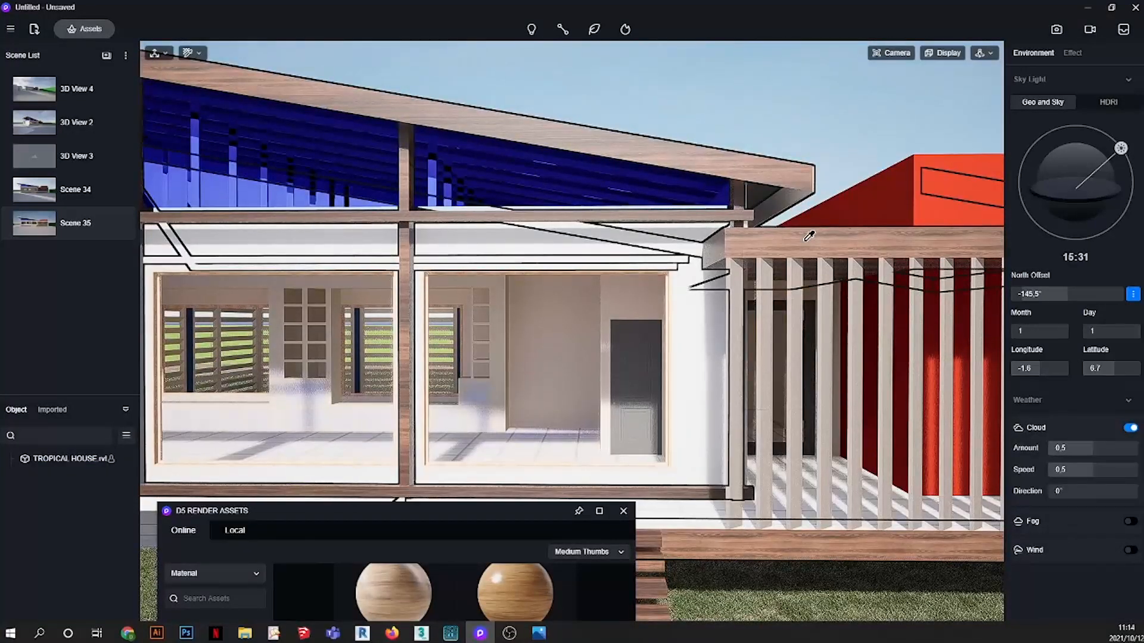
{"action": "left_click", "coordinate": [806, 240]}
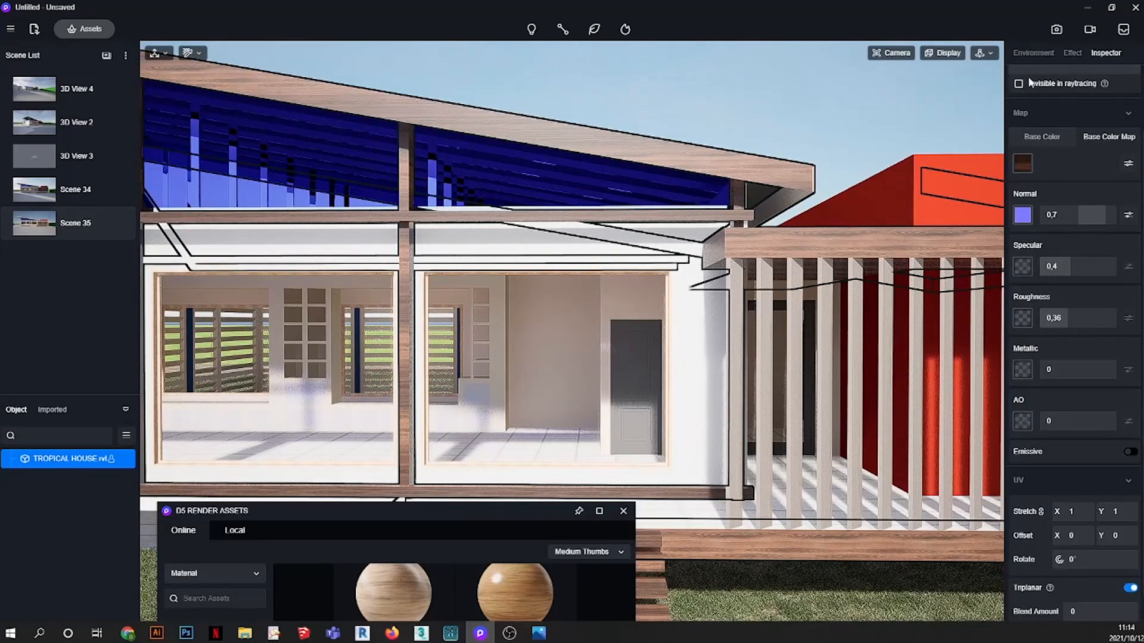
{"action": "scroll", "coordinate": [1018, 94], "scroll_direction": "down", "scroll_amount": 2}
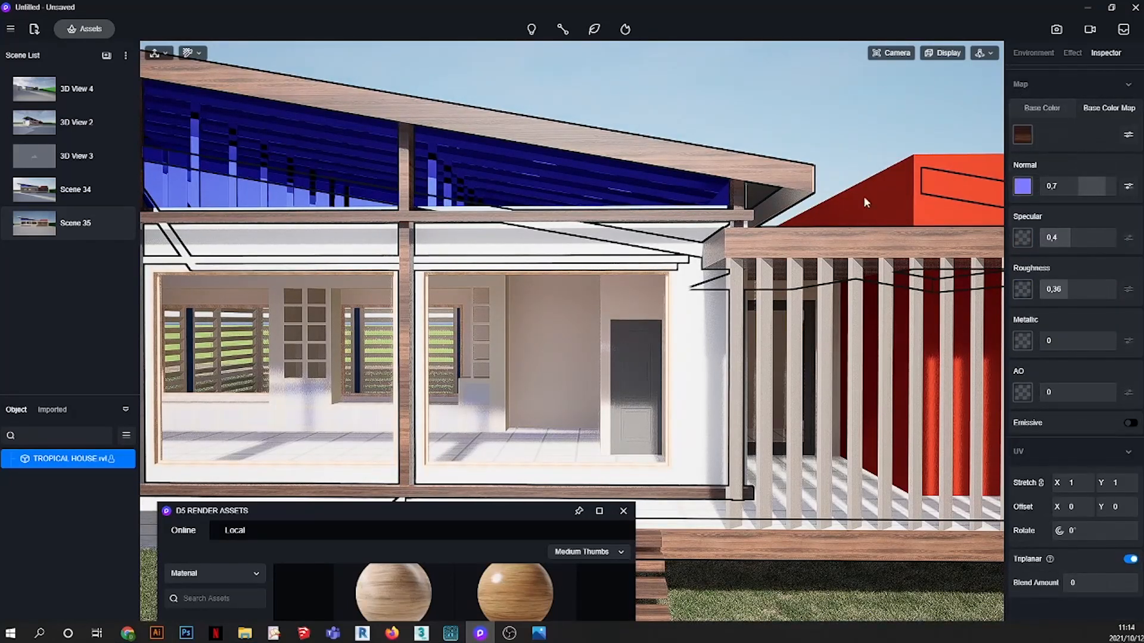
{"action": "scroll", "coordinate": [748, 311], "scroll_direction": "up", "scroll_amount": 4}
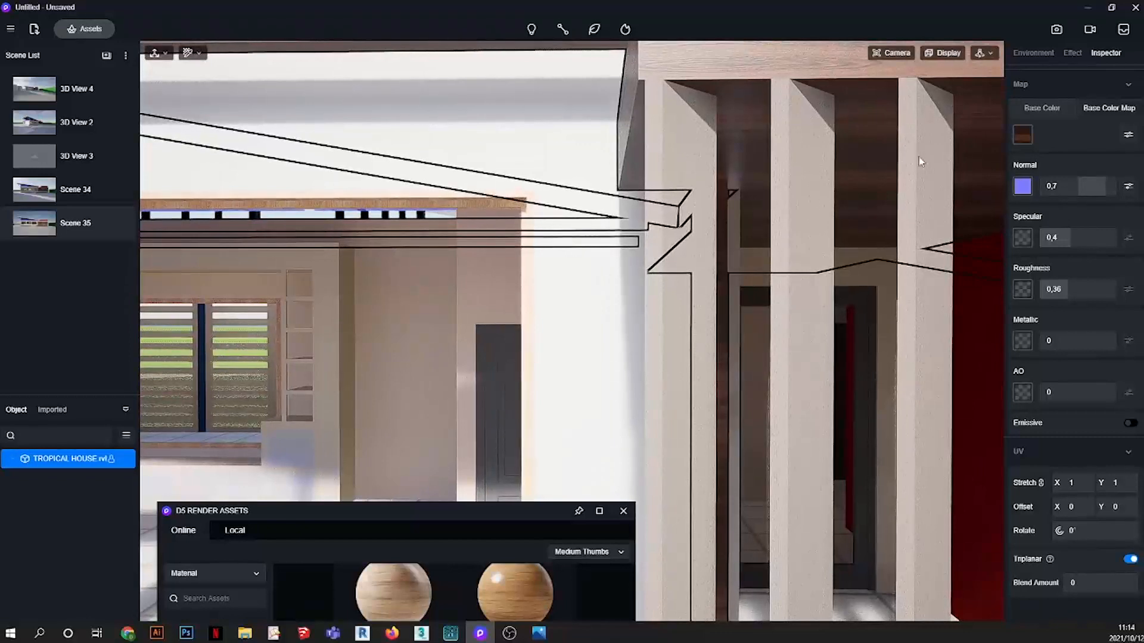
{"action": "scroll", "coordinate": [1023, 117], "scroll_direction": "up", "scroll_amount": 2}
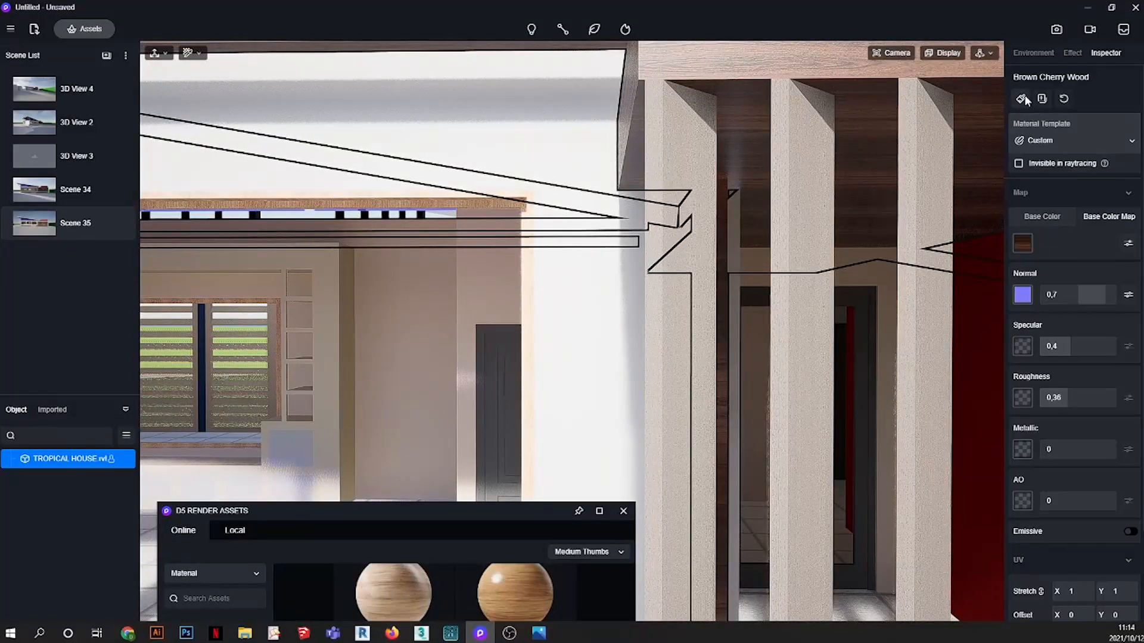
{"action": "left_click_drag", "start_coordinate": [1026, 100], "coordinate": [766, 224]}
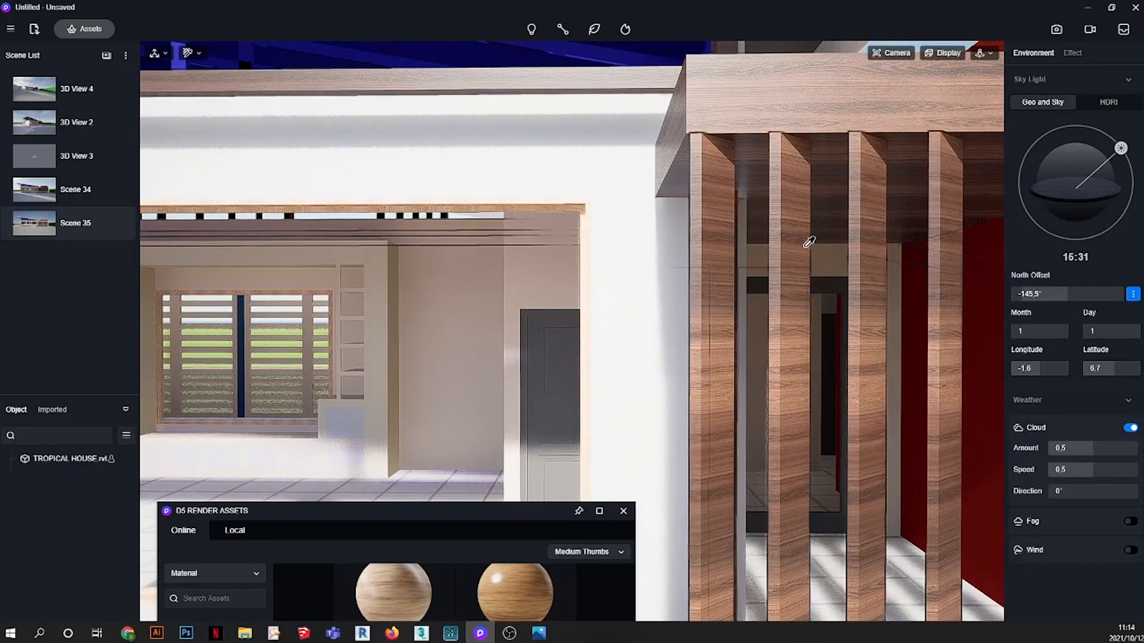
- Rotate the wood texture on the screen's vertical slats to 90° and check the grain from farther back
{"action": "left_click", "coordinate": [872, 281]}
{"action": "scroll", "coordinate": [1059, 485], "scroll_direction": "down", "scroll_amount": 2}
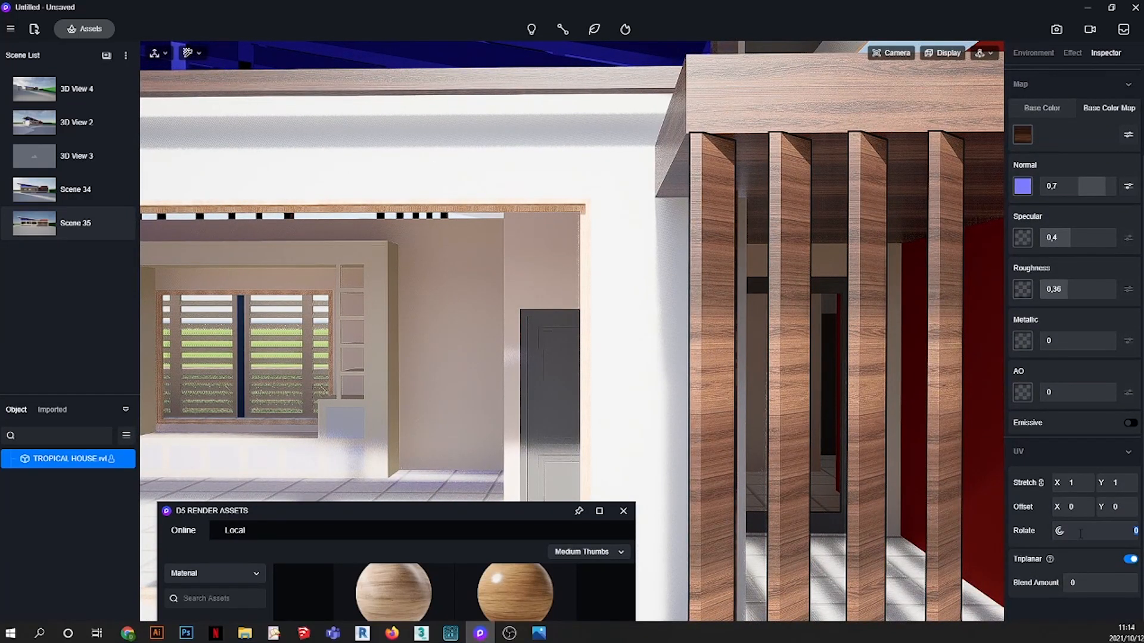
{"action": "key", "text": "Return"}
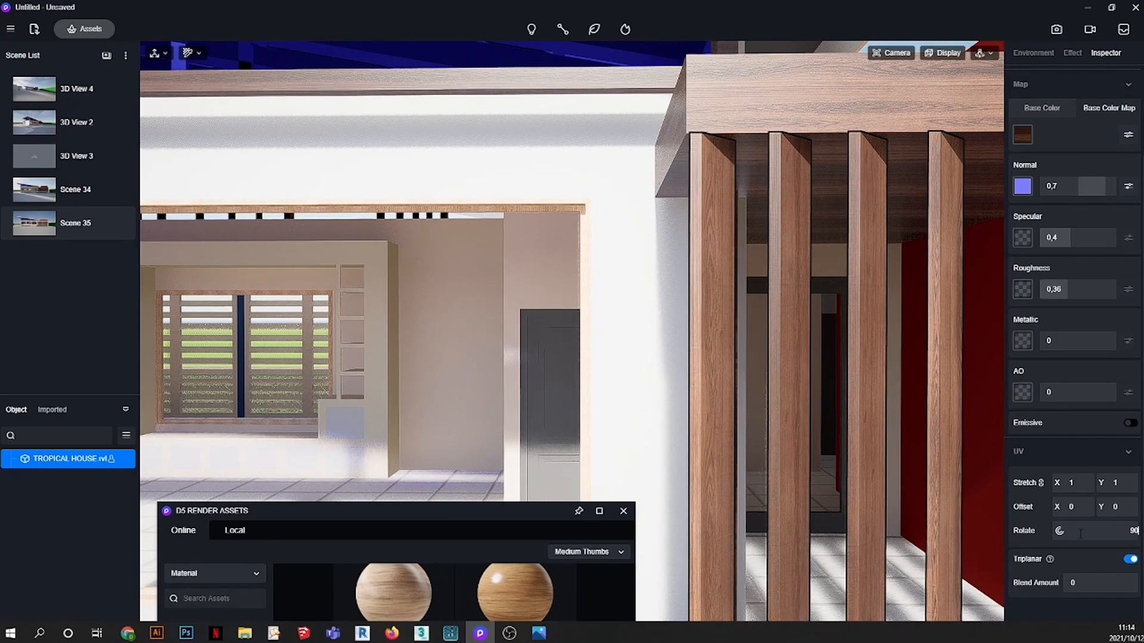
{"action": "scroll", "coordinate": [620, 230], "scroll_direction": "down", "scroll_amount": 5}
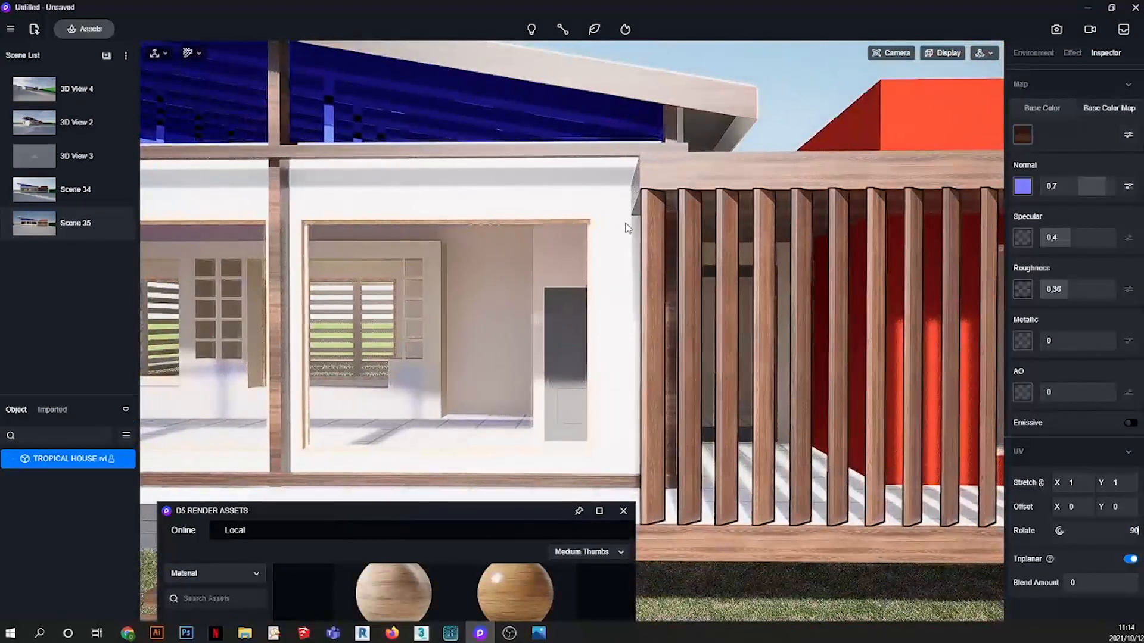
{"action": "scroll", "coordinate": [715, 238], "scroll_direction": "down", "scroll_amount": 5}
{"action": "right_click_drag", "start_coordinate": [656, 278], "coordinate": [716, 331]}
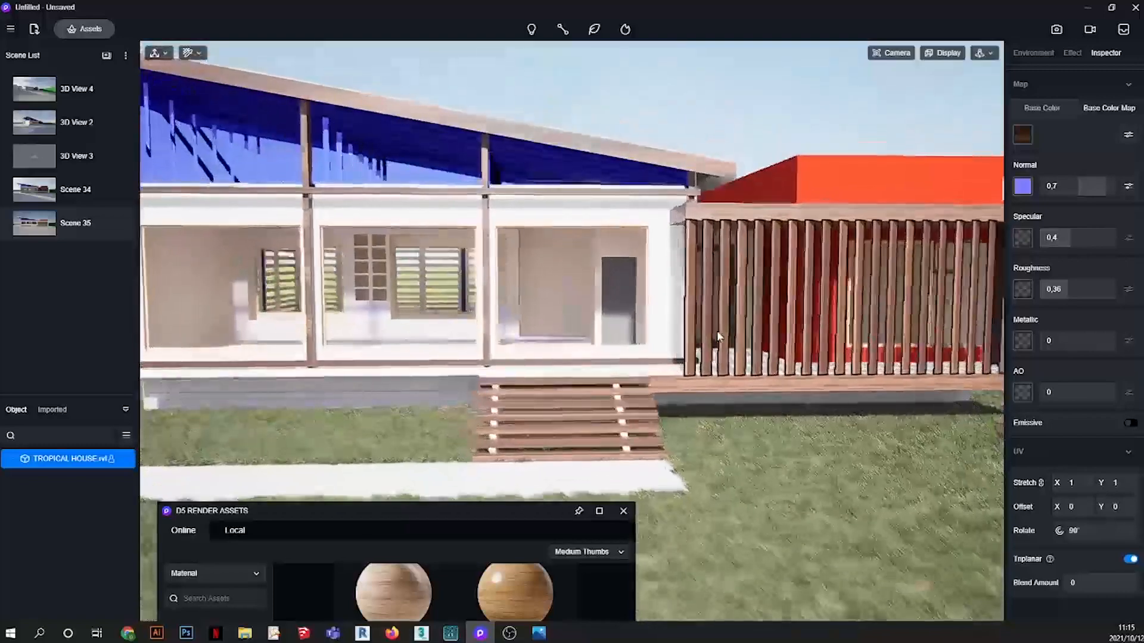
- Move in on the entrance stairs and show the Paint materials of the Wall and Roof category in the online library
{"action": "scroll", "coordinate": [717, 331], "scroll_direction": "up", "scroll_amount": 1}
{"action": "scroll", "coordinate": [507, 440], "scroll_direction": "up", "scroll_amount": 5}
{"action": "right_click_drag", "start_coordinate": [506, 440], "coordinate": [596, 410]}
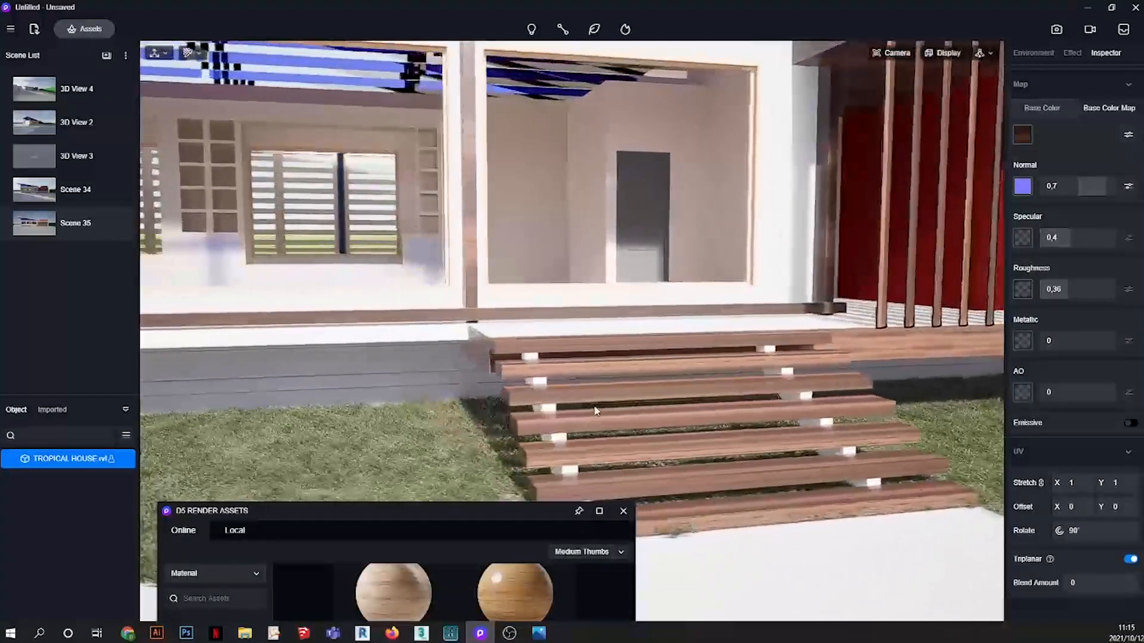
{"action": "scroll", "coordinate": [552, 377], "scroll_direction": "up", "scroll_amount": 1}
{"action": "scroll", "coordinate": [560, 365], "scroll_direction": "down", "scroll_amount": 2}
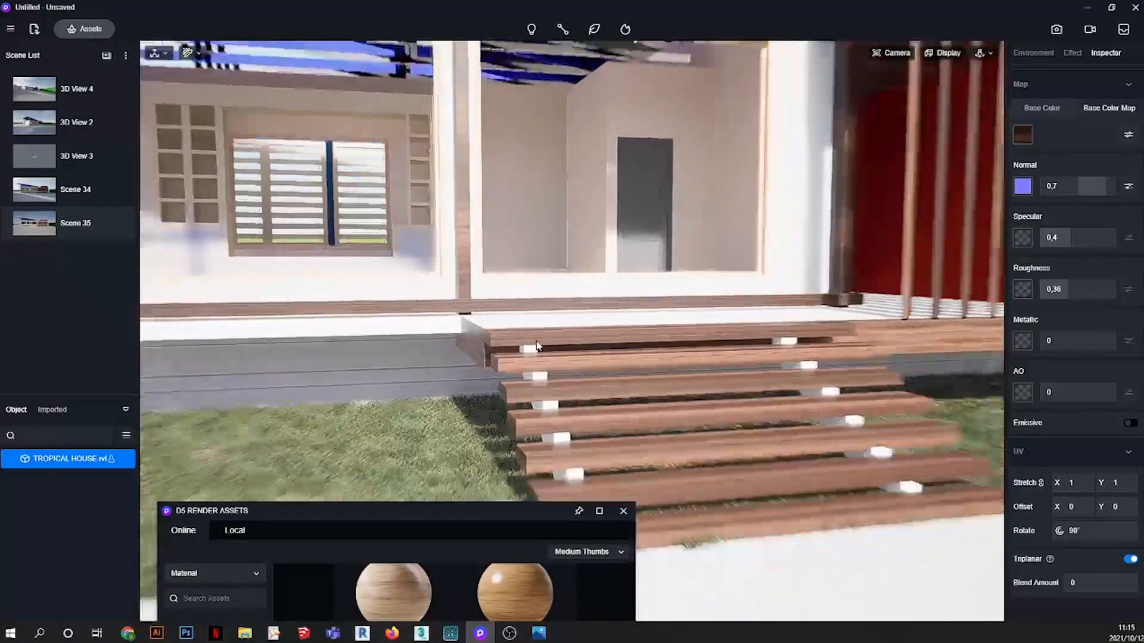
{"action": "right_click_drag", "start_coordinate": [561, 365], "coordinate": [532, 363]}
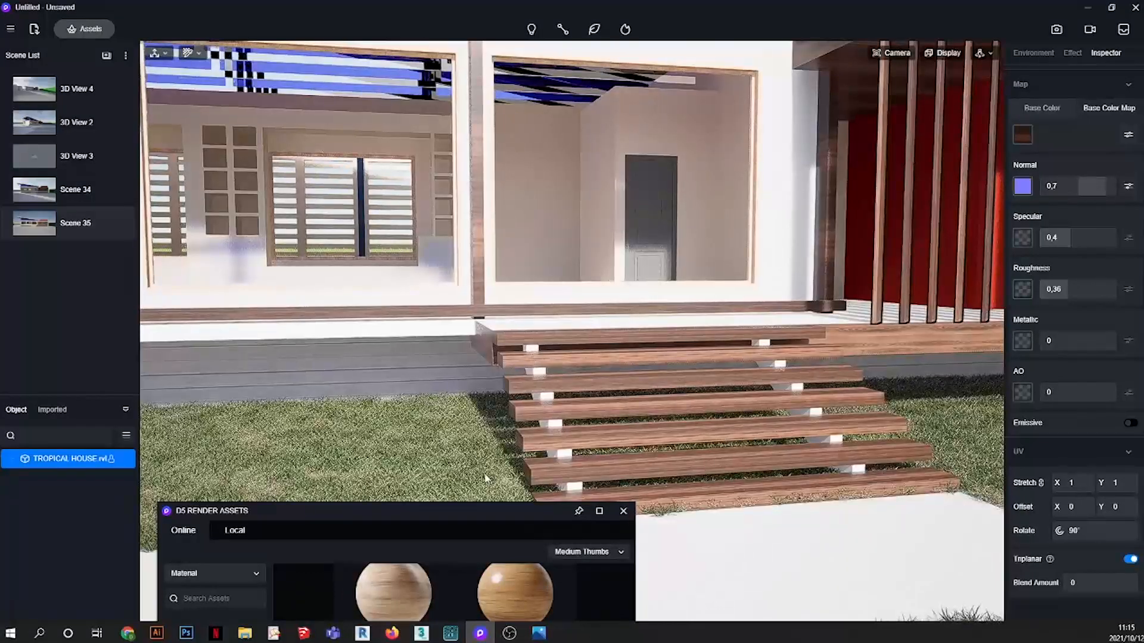
{"action": "left_click_drag", "start_coordinate": [475, 513], "coordinate": [426, 89]}
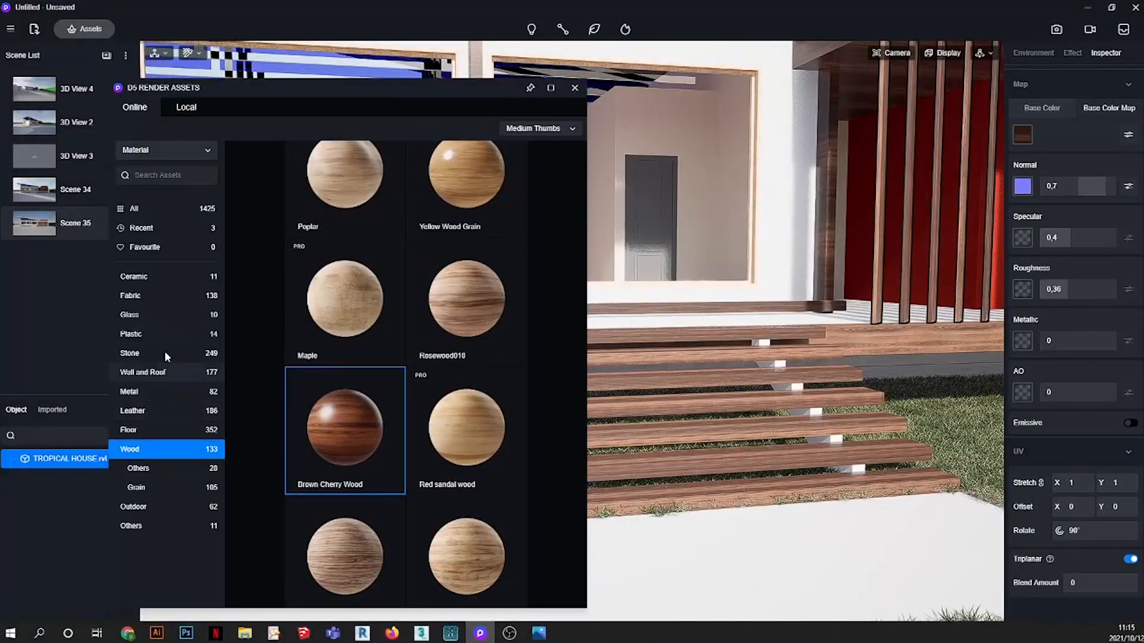
{"action": "left_click", "coordinate": [135, 371]}
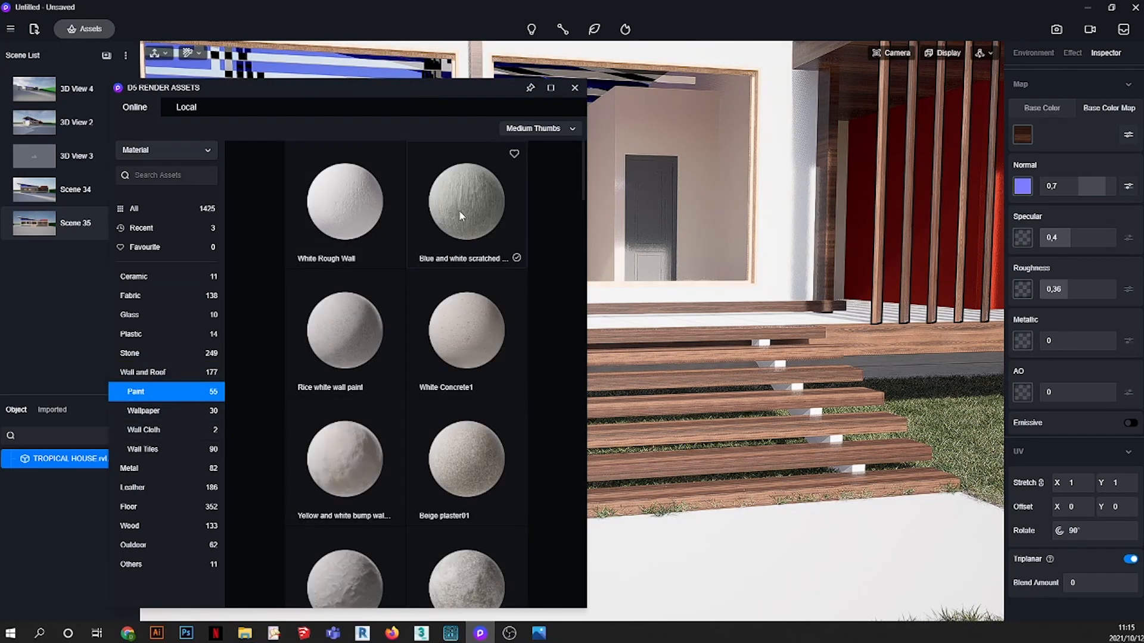
- Apply the yellow and white bump wall paint to the stringers under the entrance stair treads
{"action": "scroll", "coordinate": [452, 268], "scroll_direction": "down", "scroll_amount": 2}
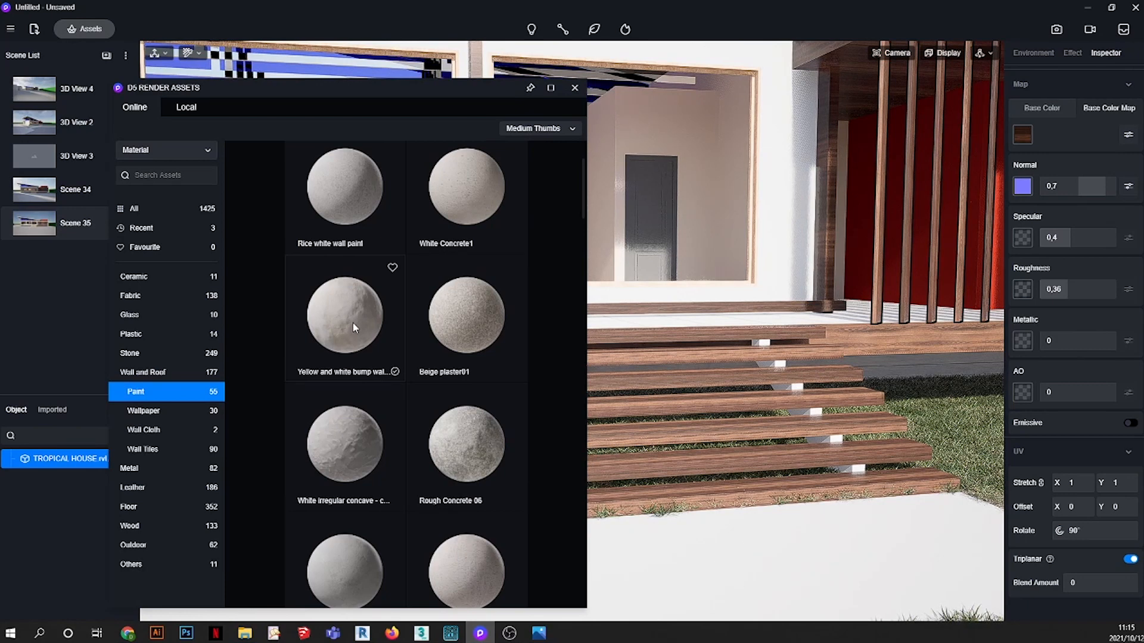
{"action": "left_click_drag", "start_coordinate": [420, 91], "coordinate": [296, 82]}
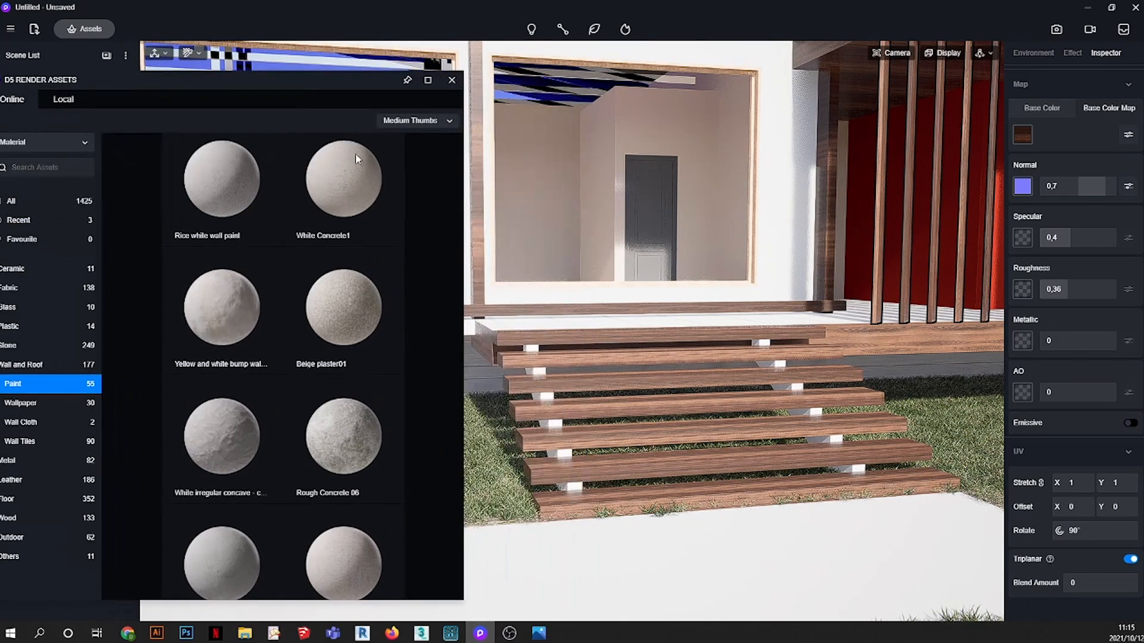
{"action": "right_click_drag", "start_coordinate": [690, 374], "coordinate": [755, 376]}
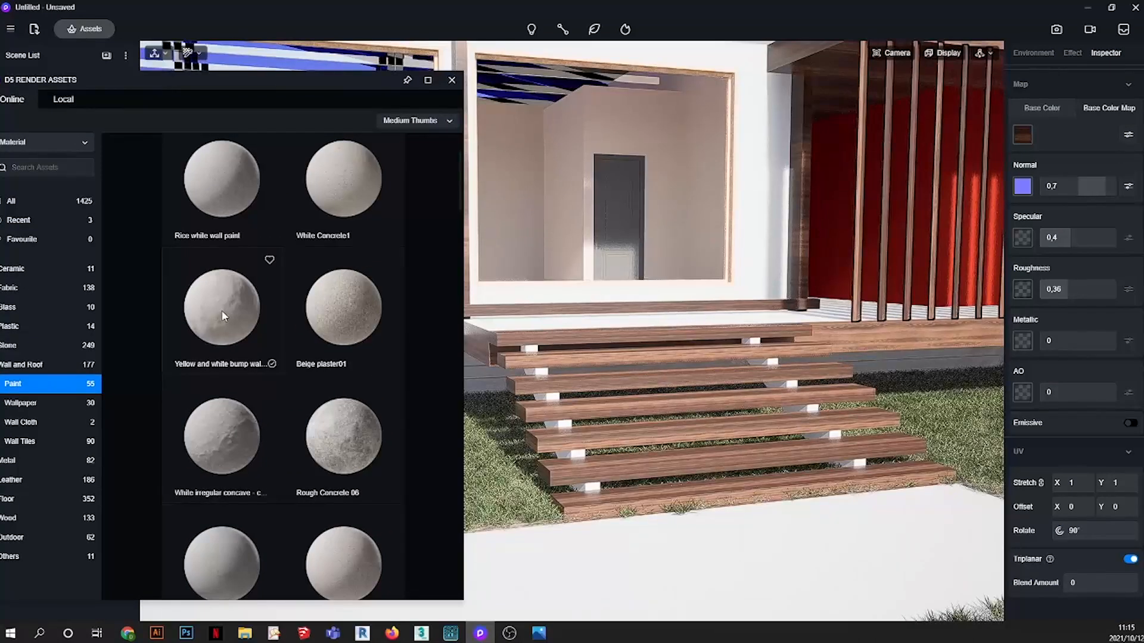
{"action": "scroll", "coordinate": [524, 398], "scroll_direction": "up", "scroll_amount": 6}
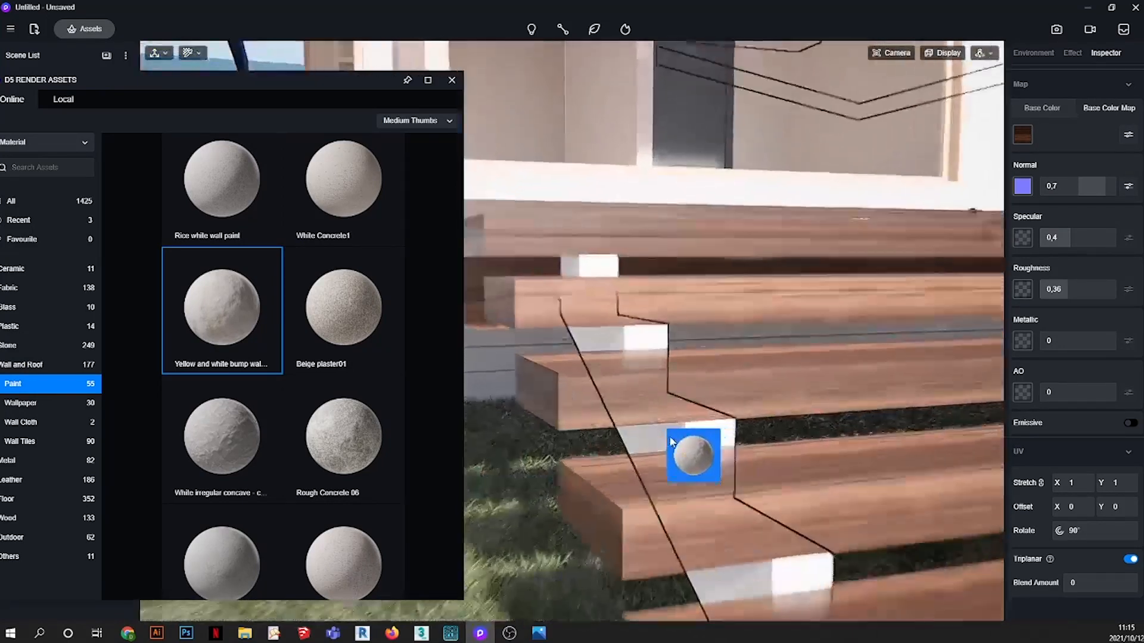
{"action": "left_click_drag", "start_coordinate": [670, 442], "coordinate": [673, 443]}
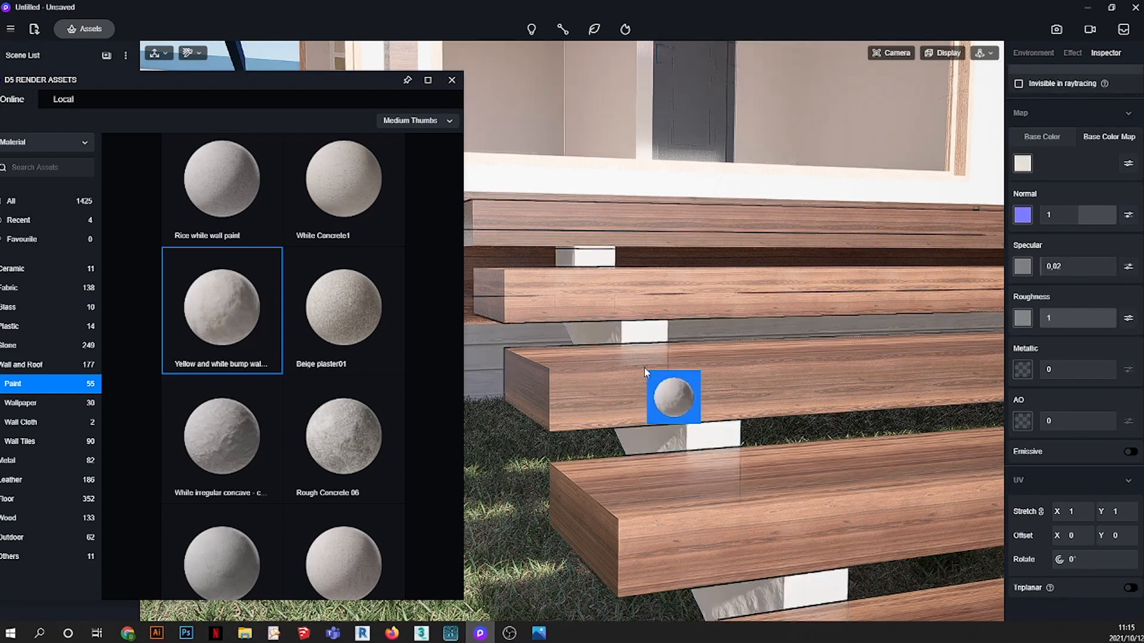
{"action": "scroll", "coordinate": [647, 367], "scroll_direction": "down", "scroll_amount": 2}
{"action": "scroll", "coordinate": [649, 365], "scroll_direction": "down", "scroll_amount": 3}
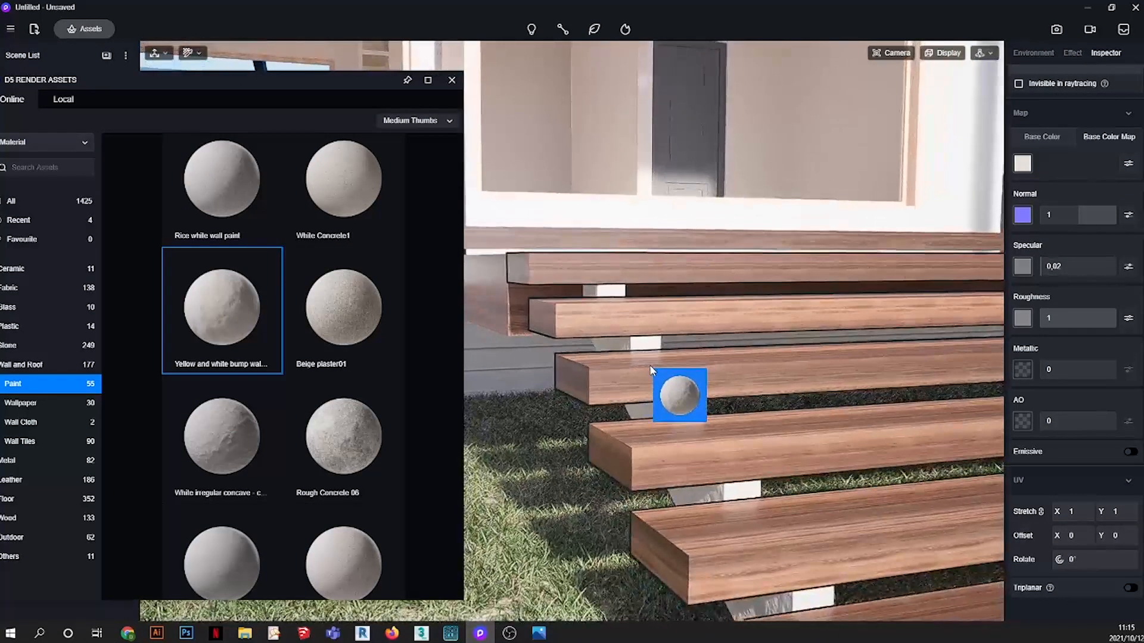
{"action": "key", "text": "Escape"}
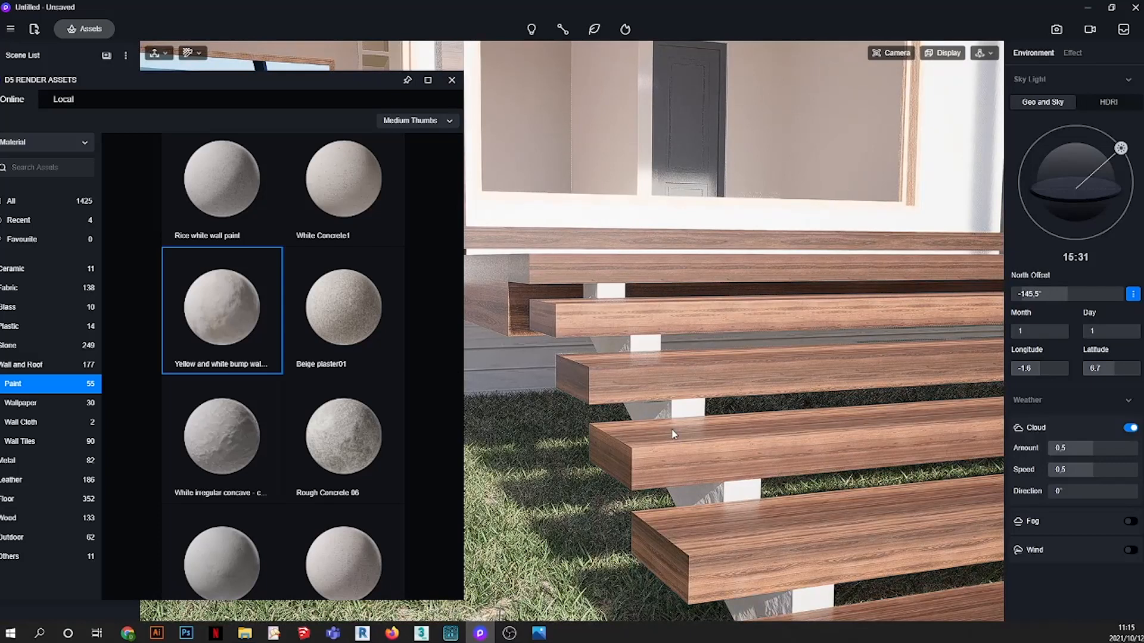
{"action": "left_click", "coordinate": [673, 434]}
{"action": "scroll", "coordinate": [715, 489], "scroll_direction": "up", "scroll_amount": 3}
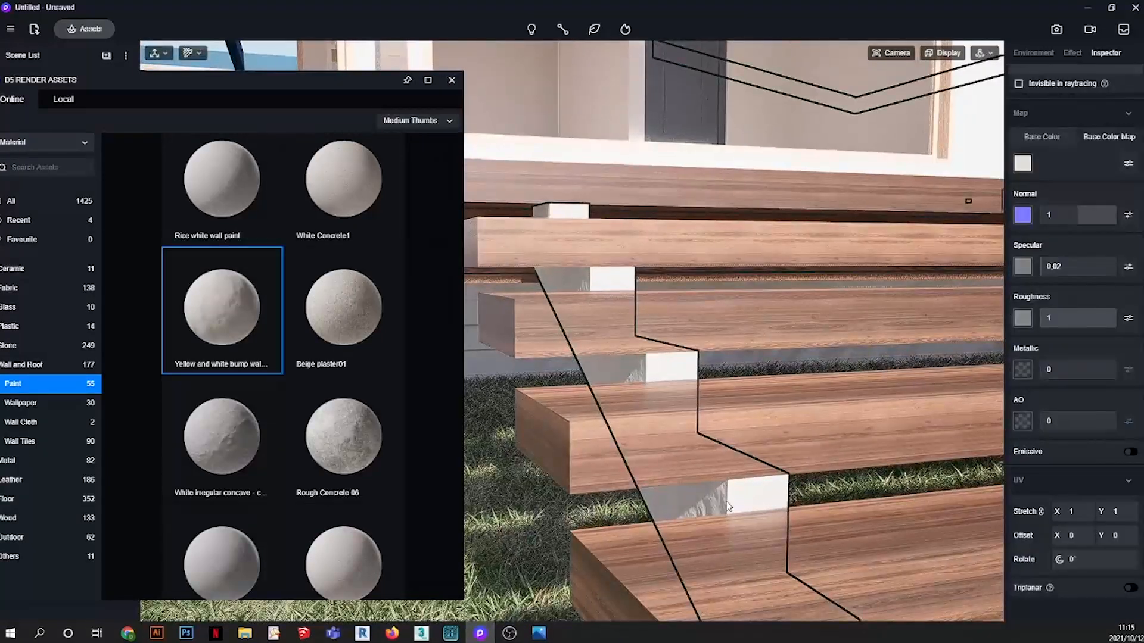
{"action": "left_click_drag", "start_coordinate": [369, 79], "coordinate": [491, 173]}
{"action": "left_click", "coordinate": [1018, 166]}
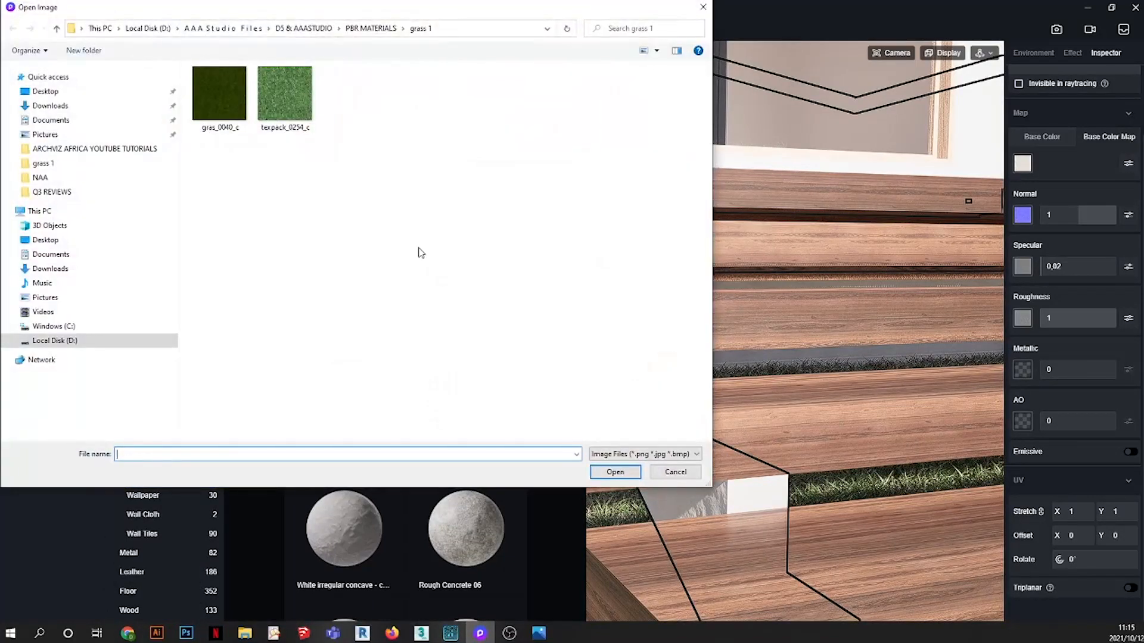
{"action": "key", "text": "Escape"}
- Switch the stair stringers' paint from a colour map to a plain base color, darken it to V 2 and close the asset library
{"action": "scroll", "coordinate": [685, 498], "scroll_direction": "up", "scroll_amount": 2}
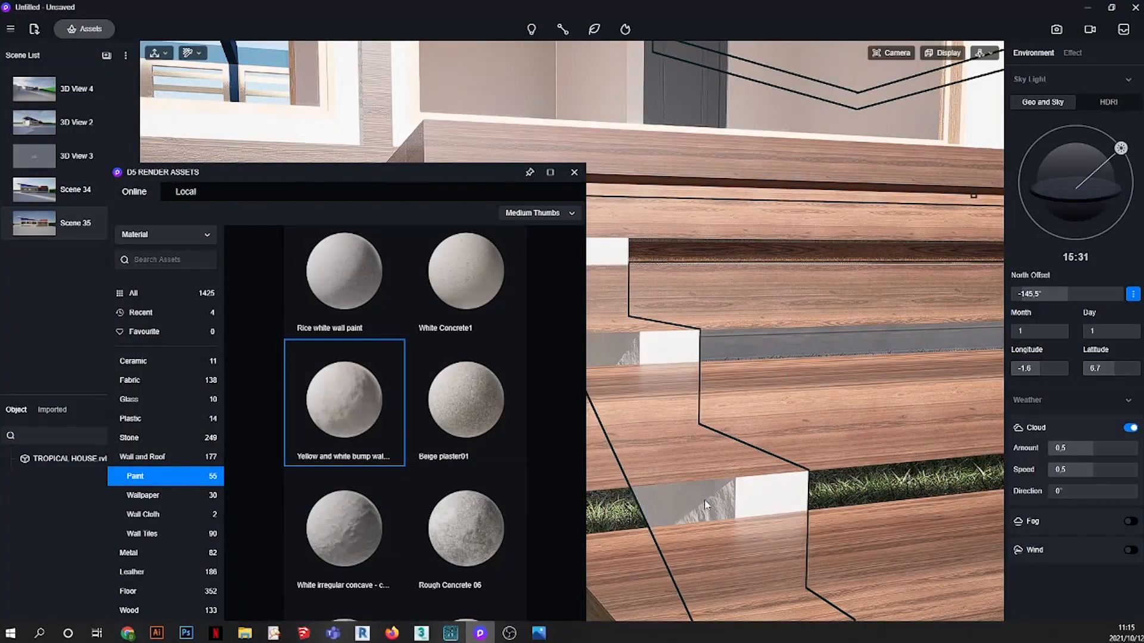
{"action": "left_click", "coordinate": [704, 506]}
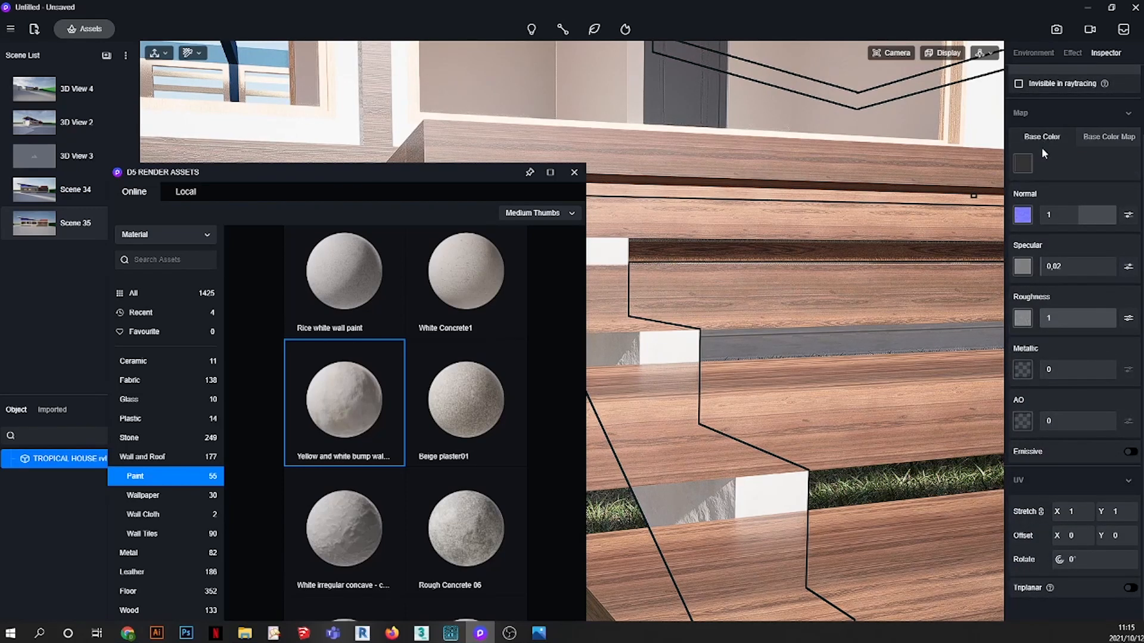
{"action": "left_click", "coordinate": [1022, 164]}
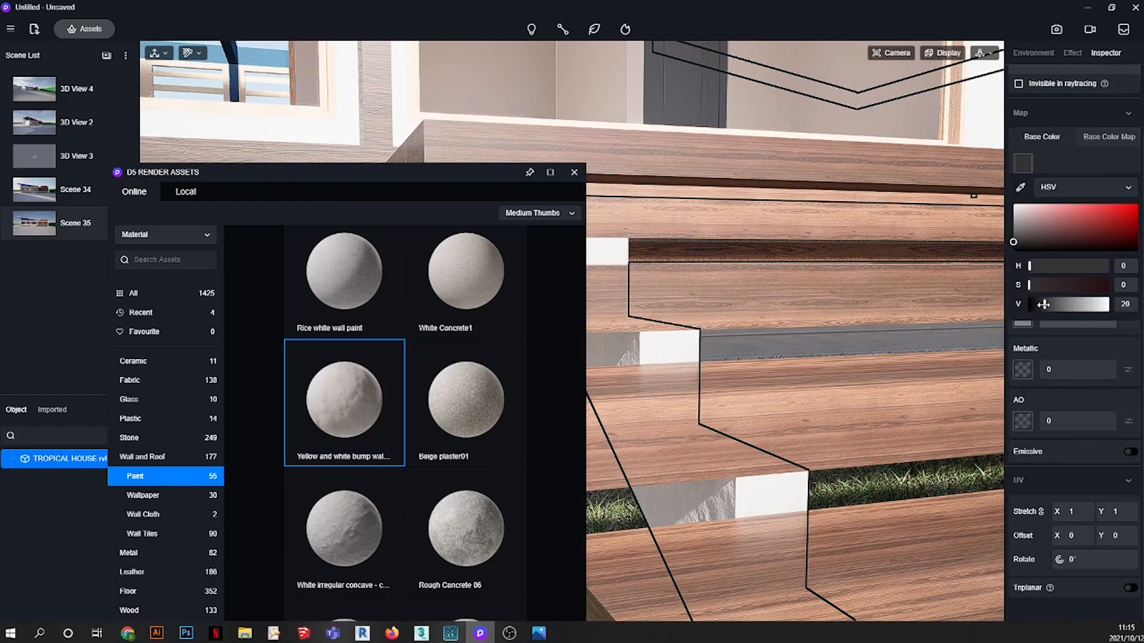
{"action": "left_click_drag", "start_coordinate": [1043, 305], "coordinate": [1031, 304]}
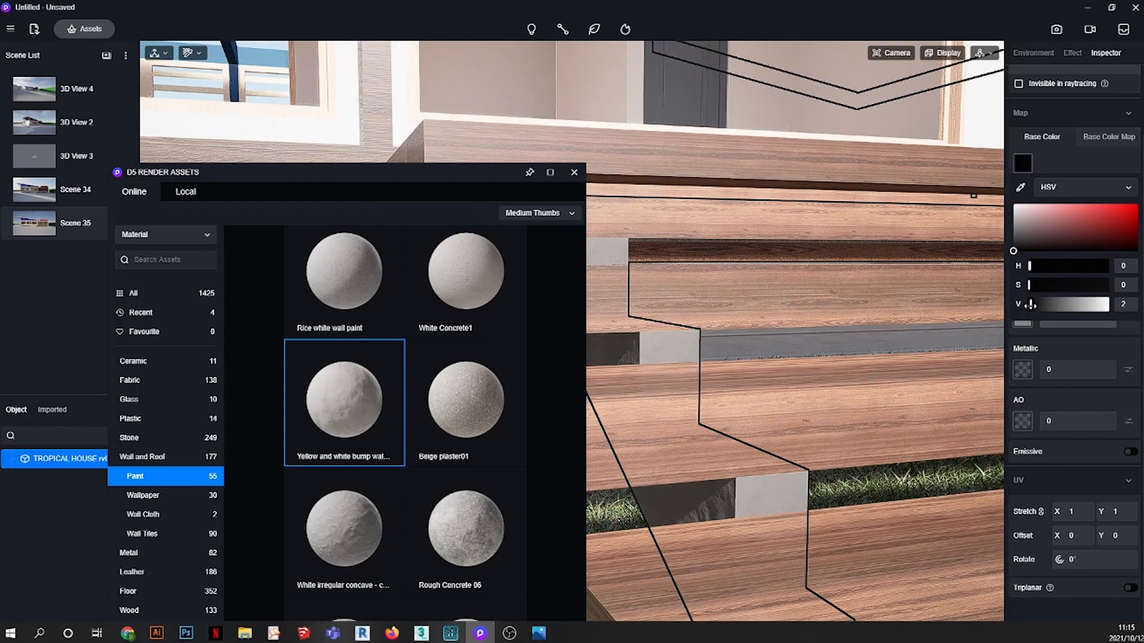
{"action": "left_click", "coordinate": [573, 172]}
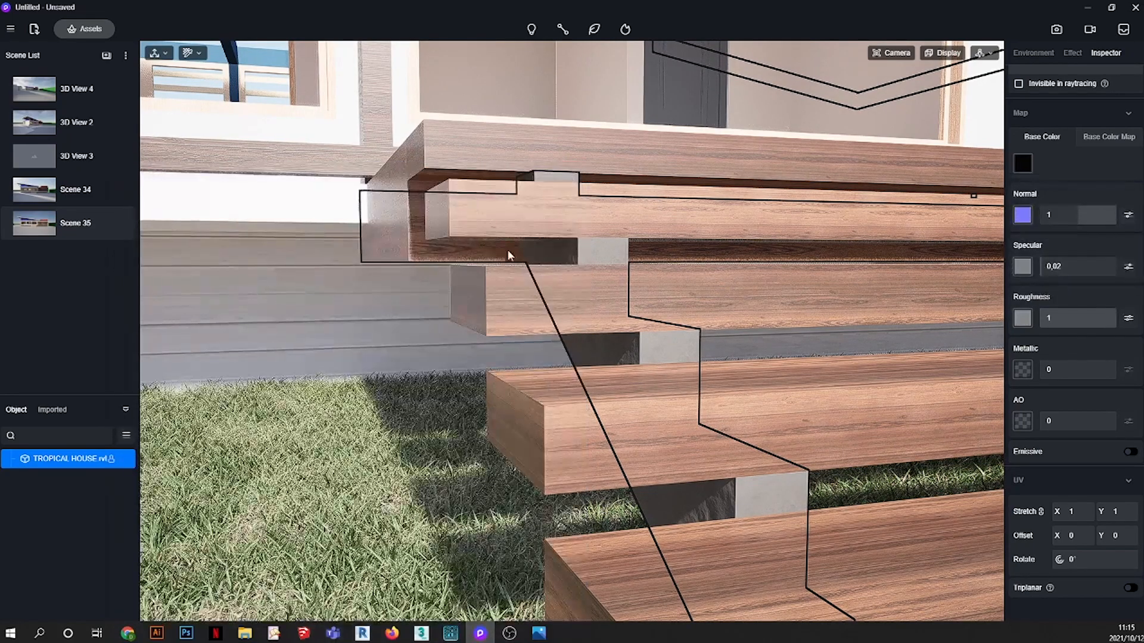
- Recall Scene 35, clear the selection and inspect the front facade and stairs up close
{"action": "left_click", "coordinate": [34, 215]}
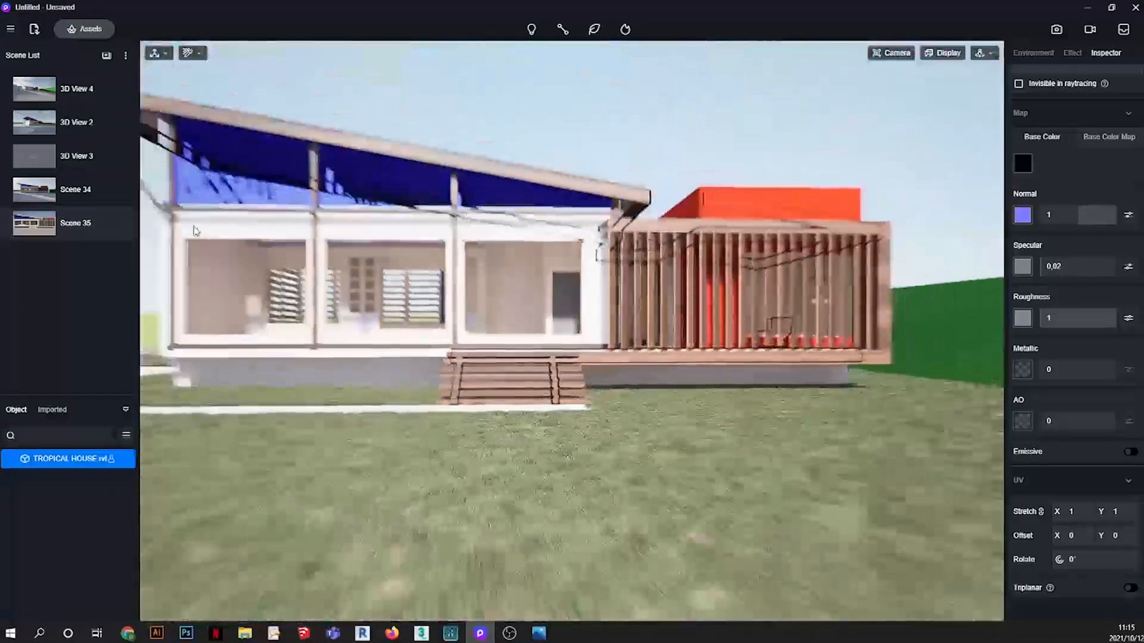
{"action": "left_click", "coordinate": [592, 168]}
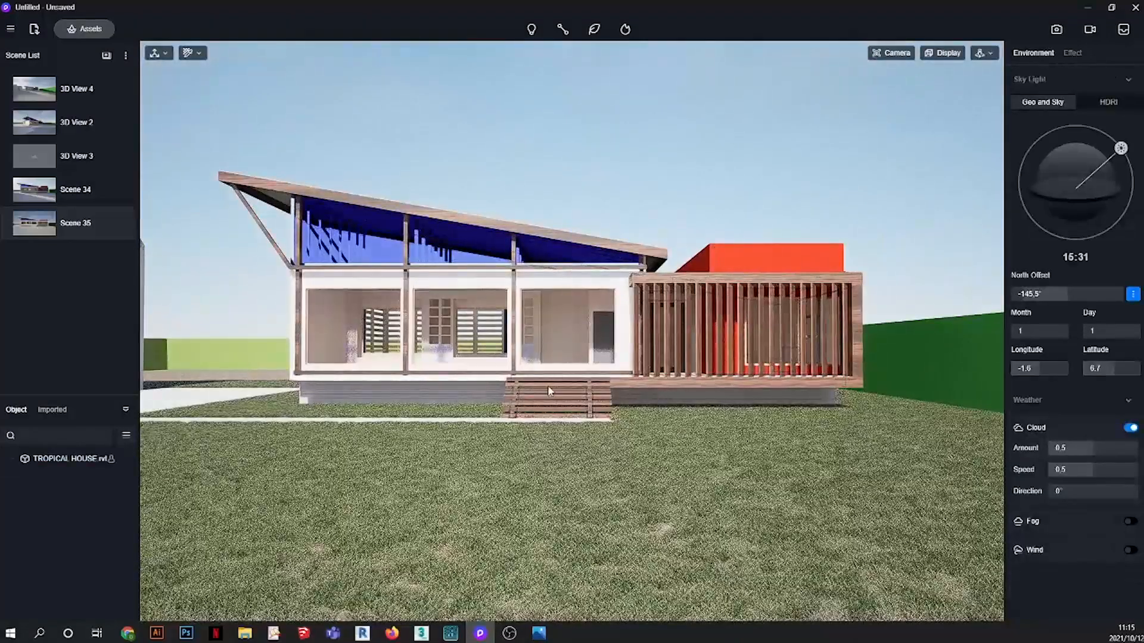
{"action": "scroll", "coordinate": [548, 391], "scroll_direction": "up", "scroll_amount": 5}
{"action": "right_click_drag", "start_coordinate": [548, 391], "coordinate": [587, 381]}
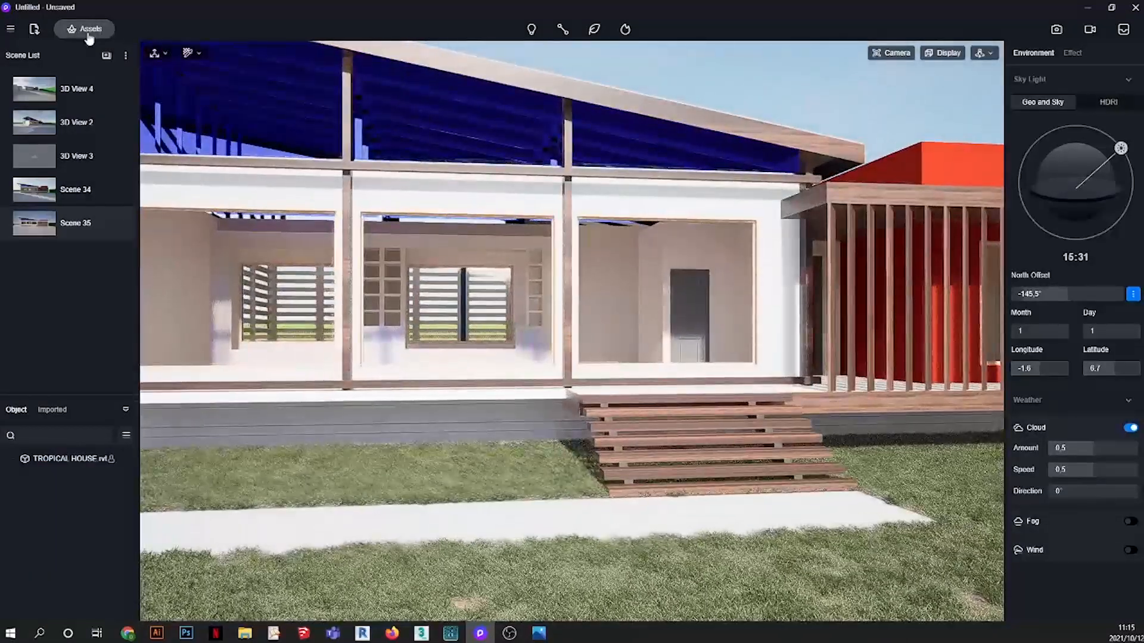
- Reopen the asset library and apply the White Rough Wall paint to the white front facade wall above the windows
{"action": "left_click", "coordinate": [91, 36]}
{"action": "left_click_drag", "start_coordinate": [245, 173], "coordinate": [262, 142]}
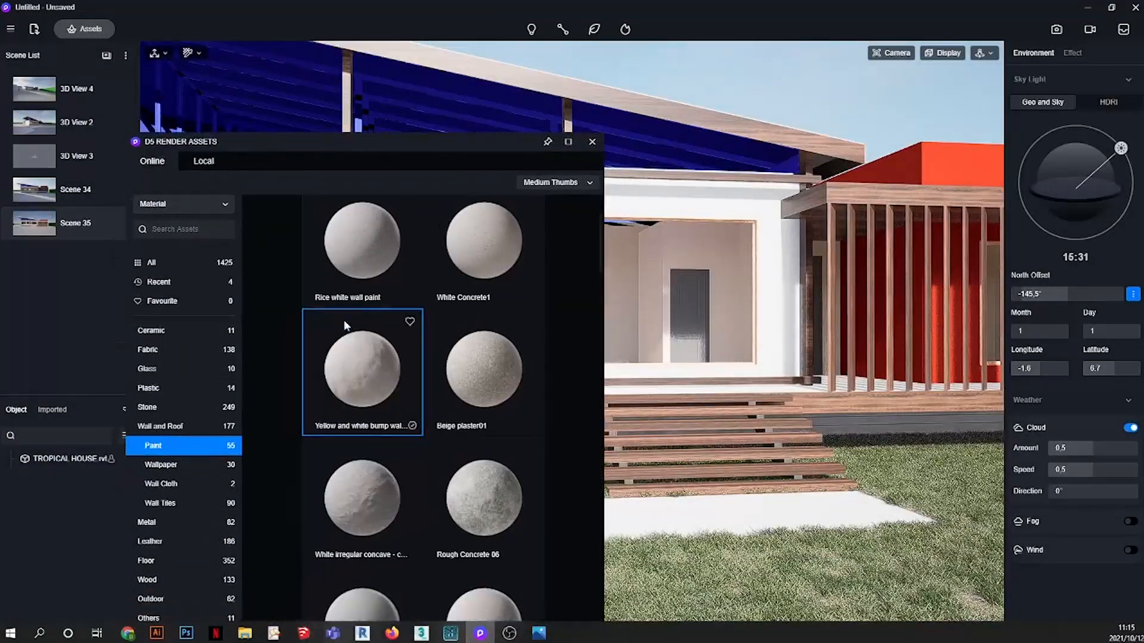
{"action": "scroll", "coordinate": [345, 320], "scroll_direction": "up", "scroll_amount": 1}
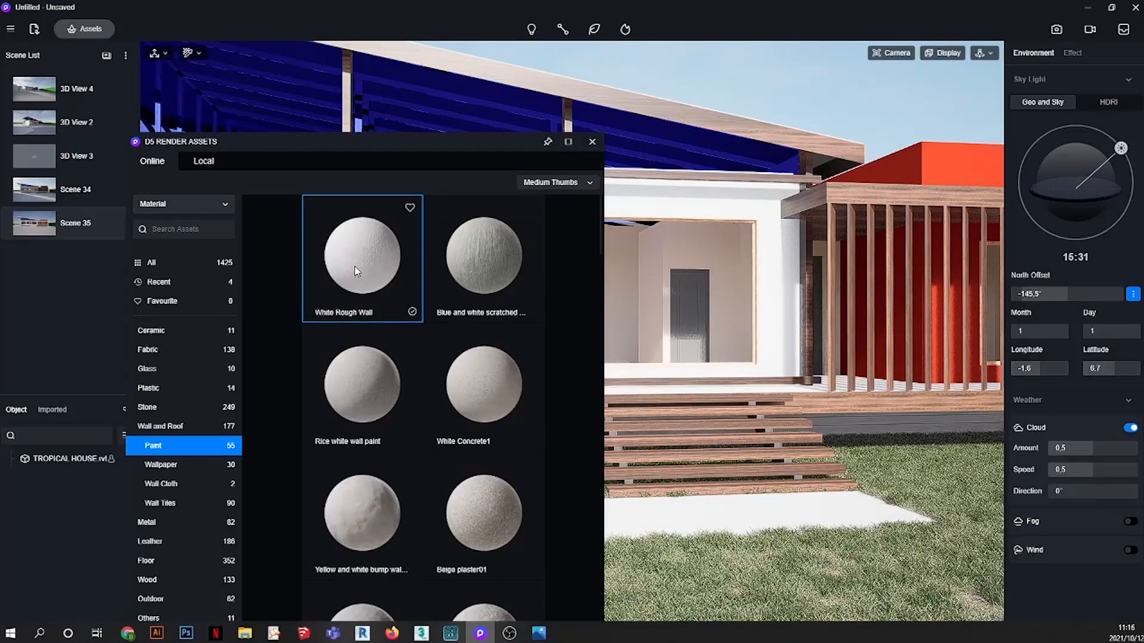
{"action": "left_click_drag", "start_coordinate": [391, 137], "coordinate": [796, 314]}
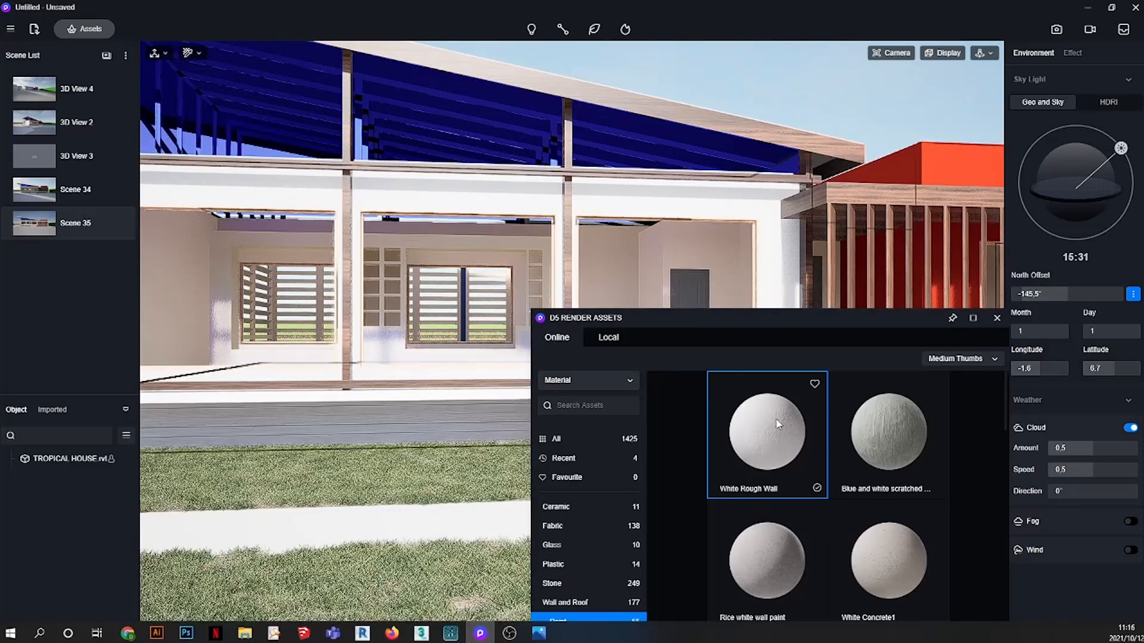
{"action": "left_click_drag", "start_coordinate": [779, 324], "coordinate": [769, 271]}
{"action": "left_click_drag", "start_coordinate": [715, 393], "coordinate": [283, 264]}
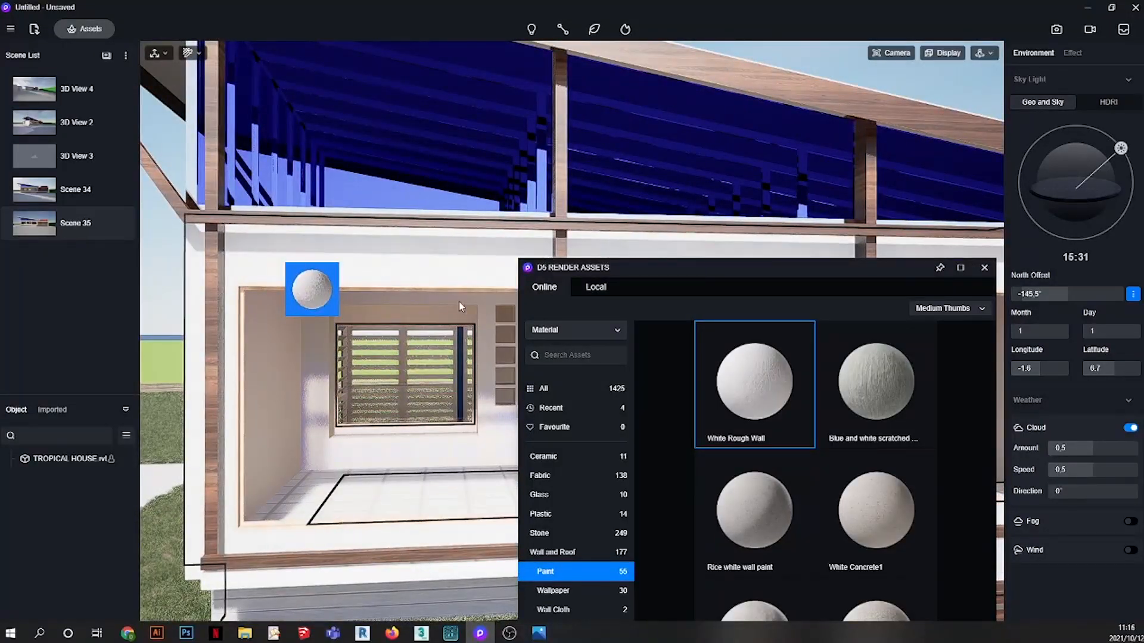
{"action": "left_click_drag", "start_coordinate": [458, 301], "coordinate": [460, 301]}
- Browse the rest of the Paint materials in the online library for alternative wall finishes
{"action": "scroll", "coordinate": [811, 430], "scroll_direction": "down", "scroll_amount": 4}
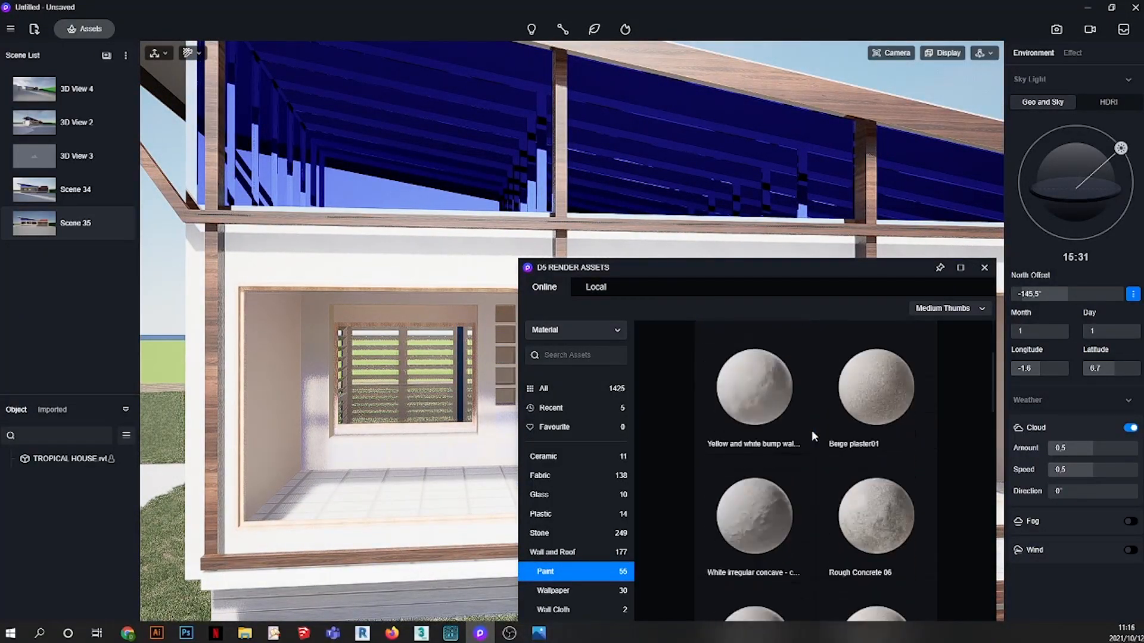
{"action": "scroll", "coordinate": [811, 430], "scroll_direction": "down", "scroll_amount": 12}
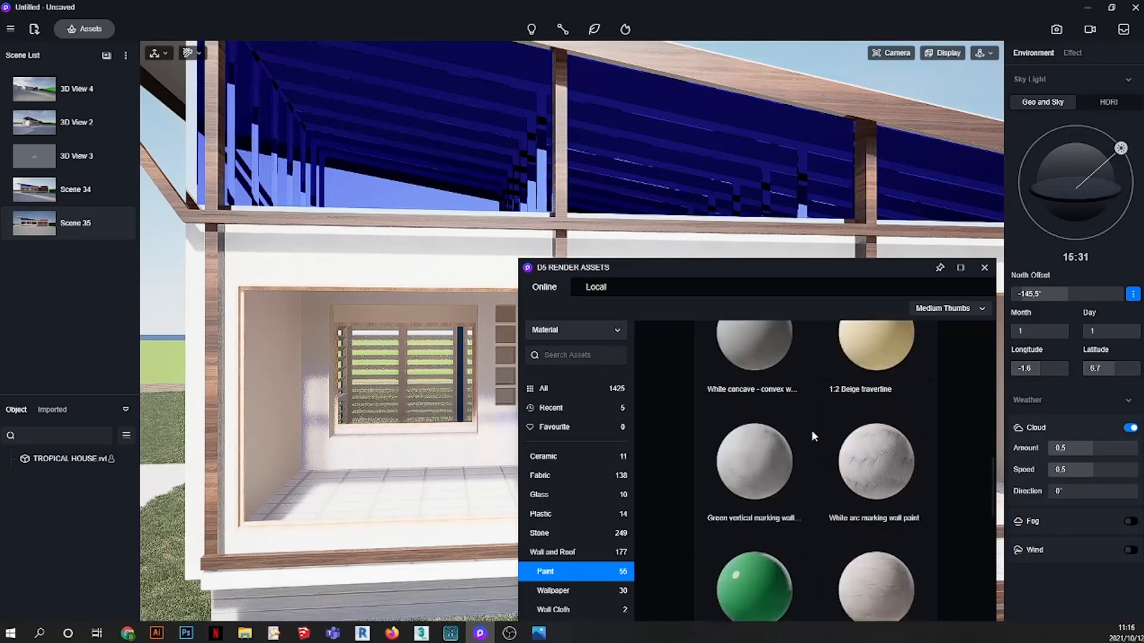
{"action": "scroll", "coordinate": [812, 436], "scroll_direction": "down", "scroll_amount": 3}
{"action": "left_click_drag", "start_coordinate": [823, 266], "coordinate": [748, 131]}
{"action": "scroll", "coordinate": [772, 427], "scroll_direction": "down", "scroll_amount": 2}
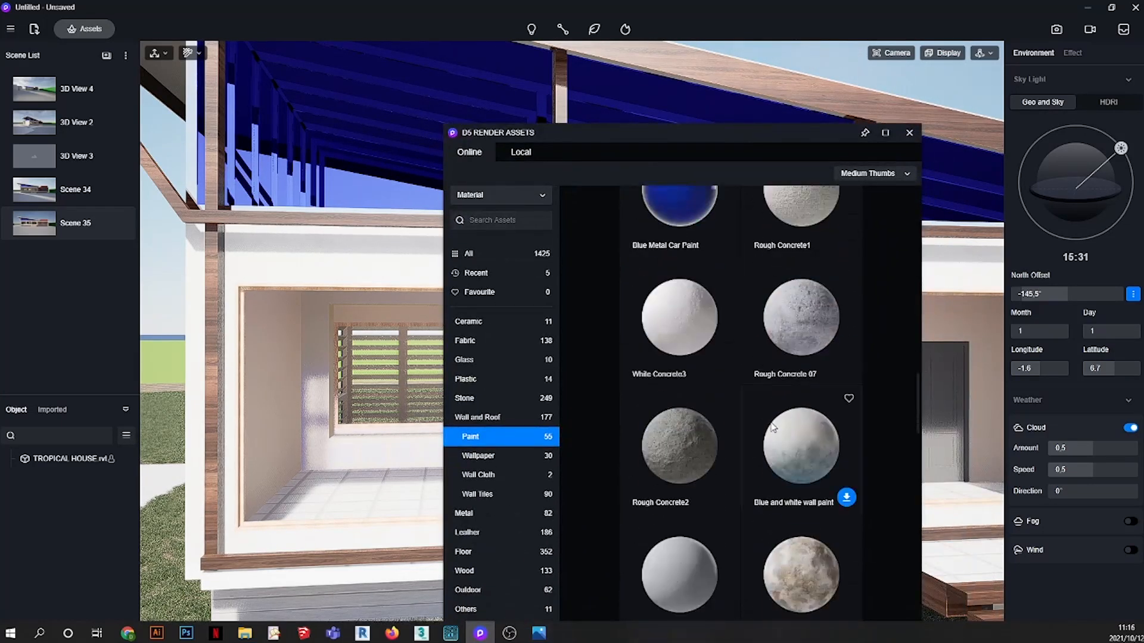
{"action": "scroll", "coordinate": [771, 428], "scroll_direction": "down", "scroll_amount": 8}
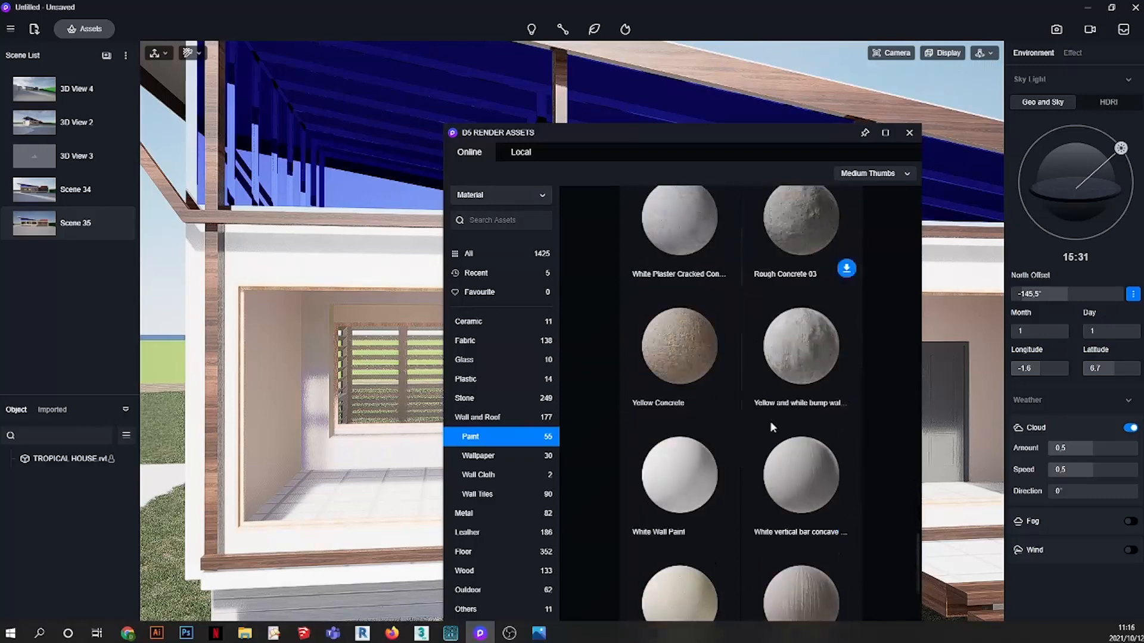
{"action": "scroll", "coordinate": [770, 420], "scroll_direction": "down", "scroll_amount": 7}
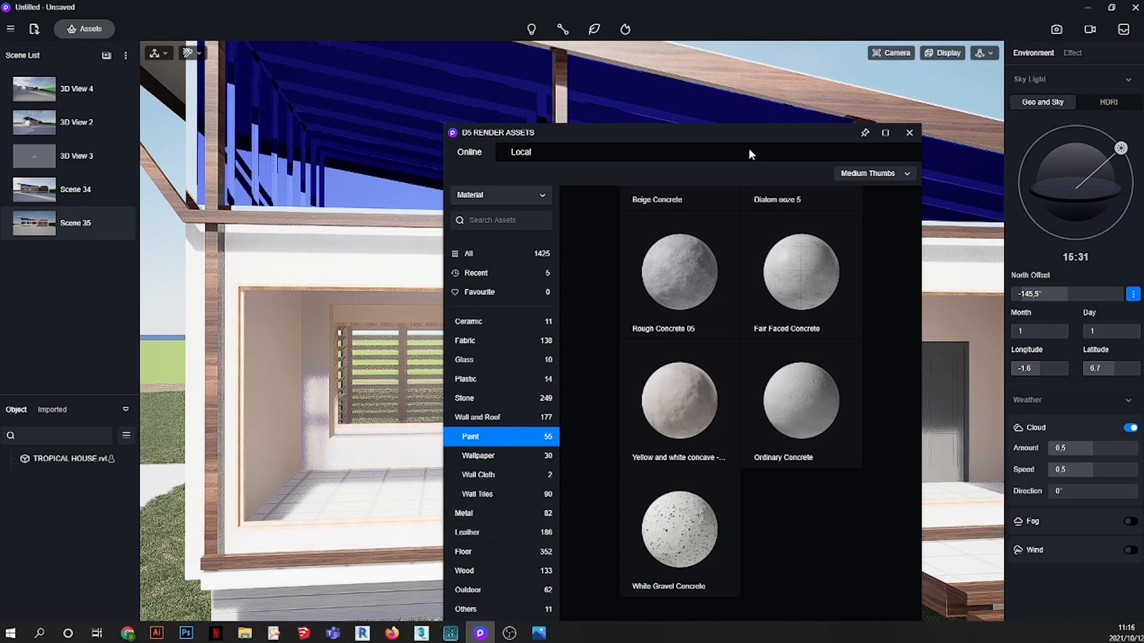
{"action": "left_click_drag", "start_coordinate": [750, 131], "coordinate": [810, 346]}
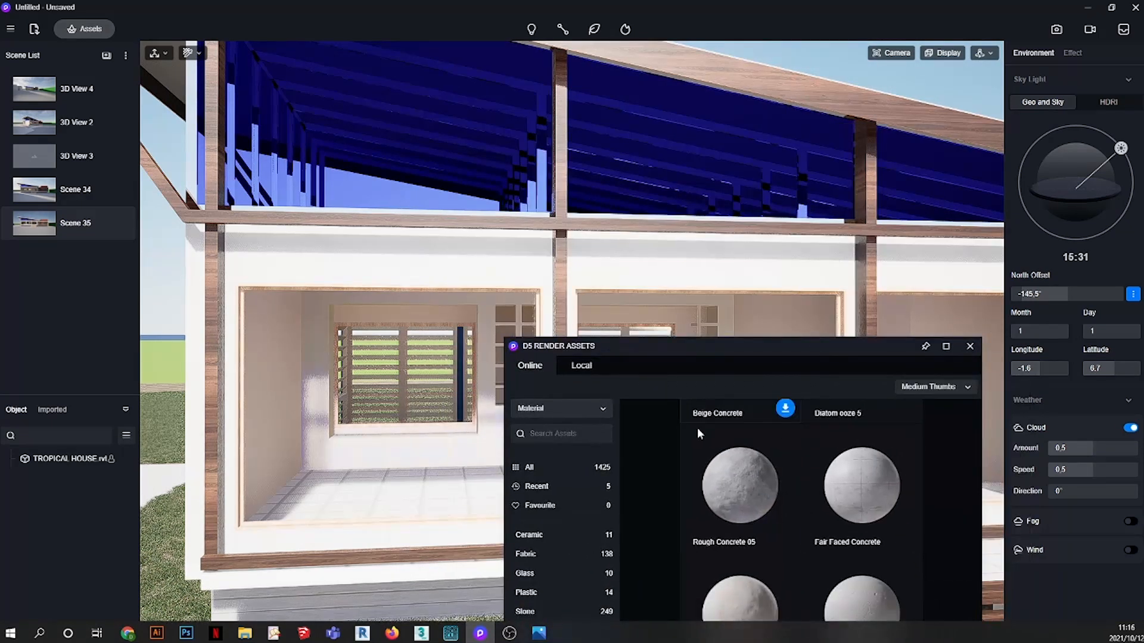
{"action": "left_click_drag", "start_coordinate": [680, 350], "coordinate": [684, 357]}
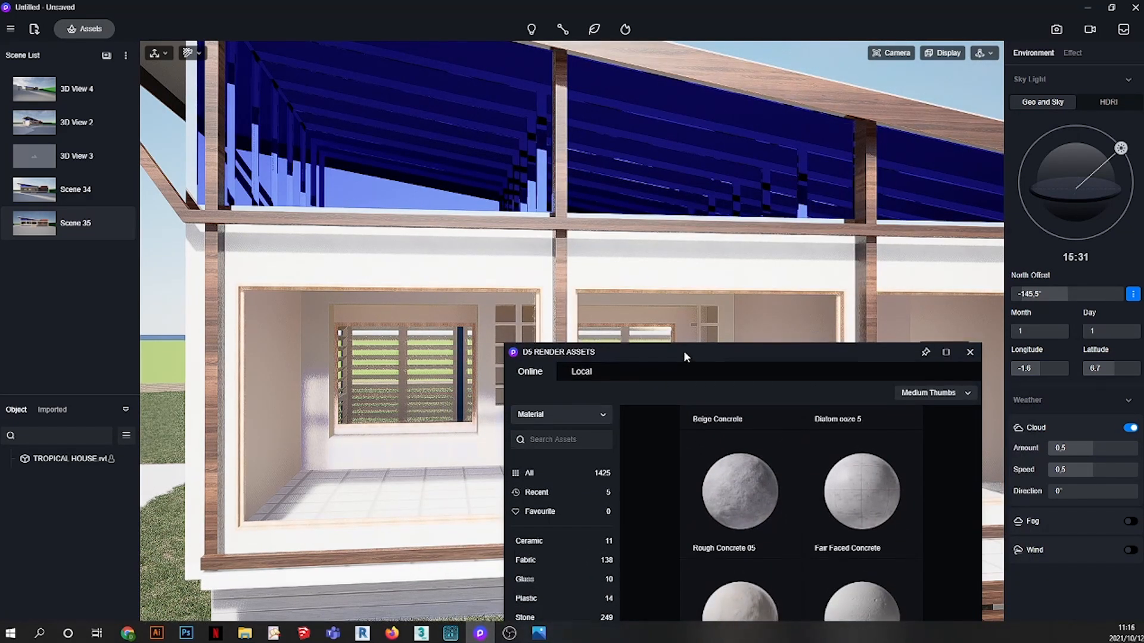
- Sample the front facade wall's paint, turn on Triplanar mapping for it and check the texture up close
{"action": "scroll", "coordinate": [276, 244], "scroll_direction": "up", "scroll_amount": 10}
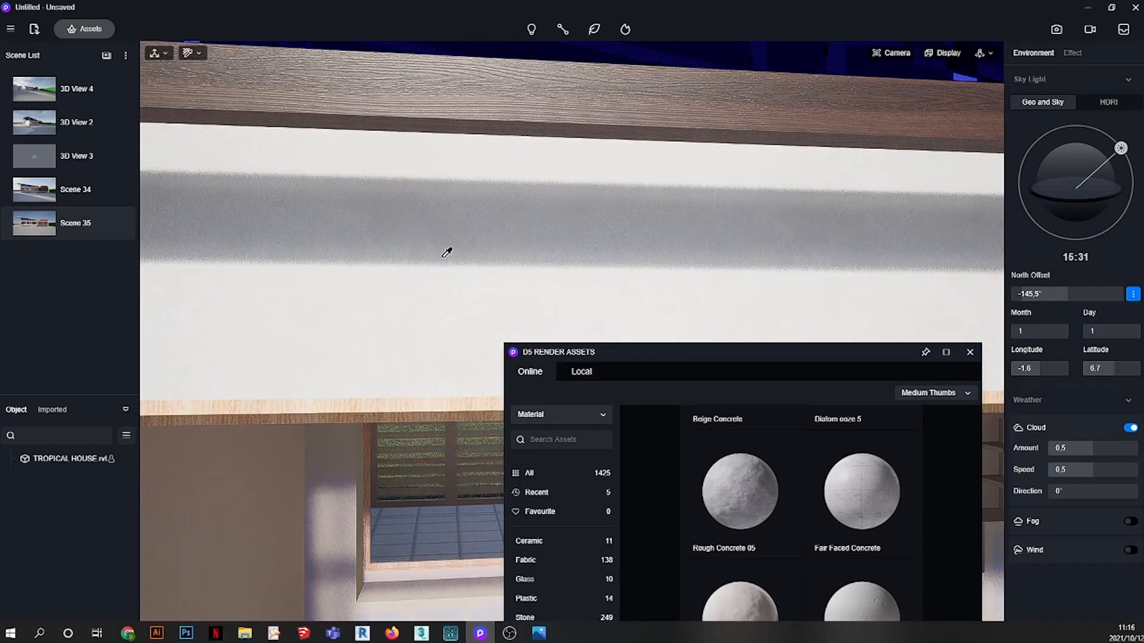
{"action": "left_click", "coordinate": [514, 262]}
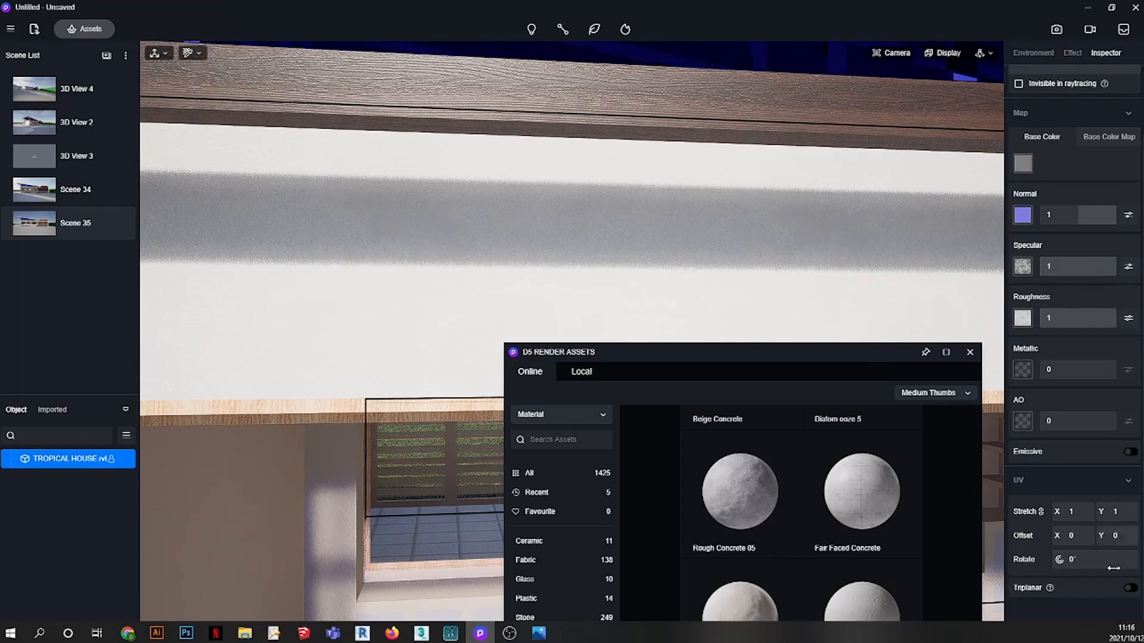
{"action": "left_click", "coordinate": [1130, 589]}
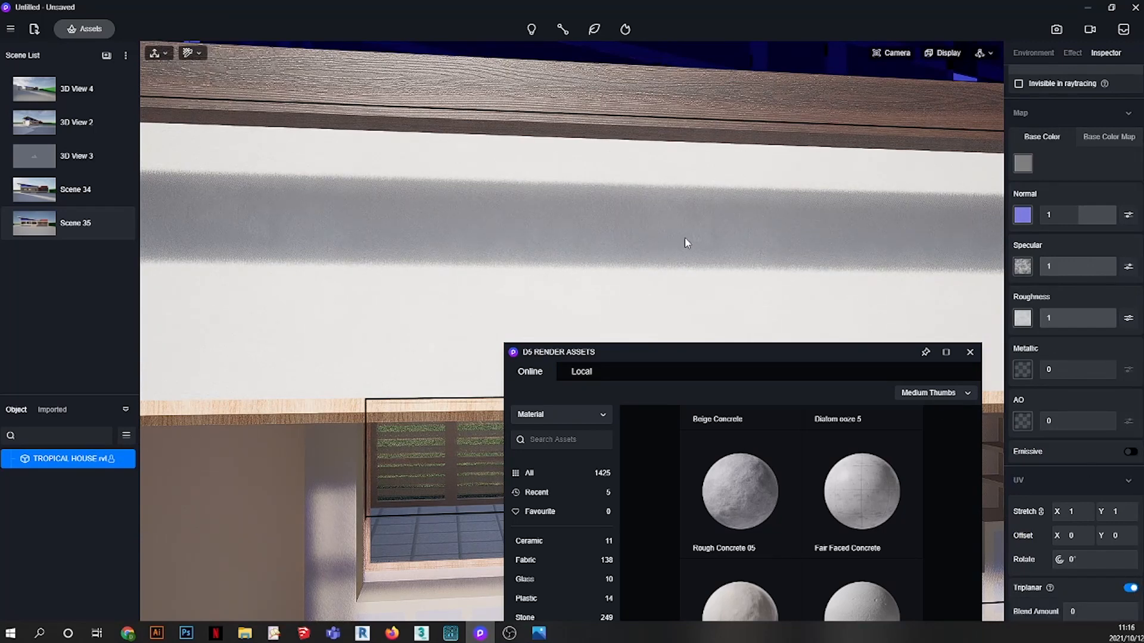
{"action": "scroll", "coordinate": [711, 229], "scroll_direction": "up", "scroll_amount": 5}
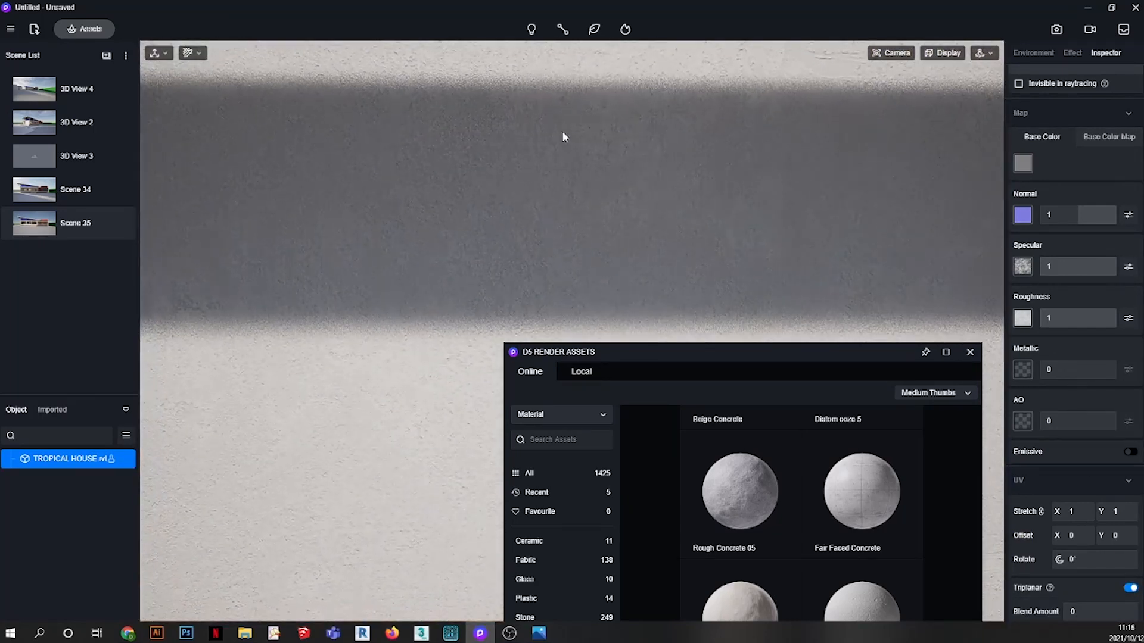
{"action": "scroll", "coordinate": [573, 178], "scroll_direction": "down", "scroll_amount": 5}
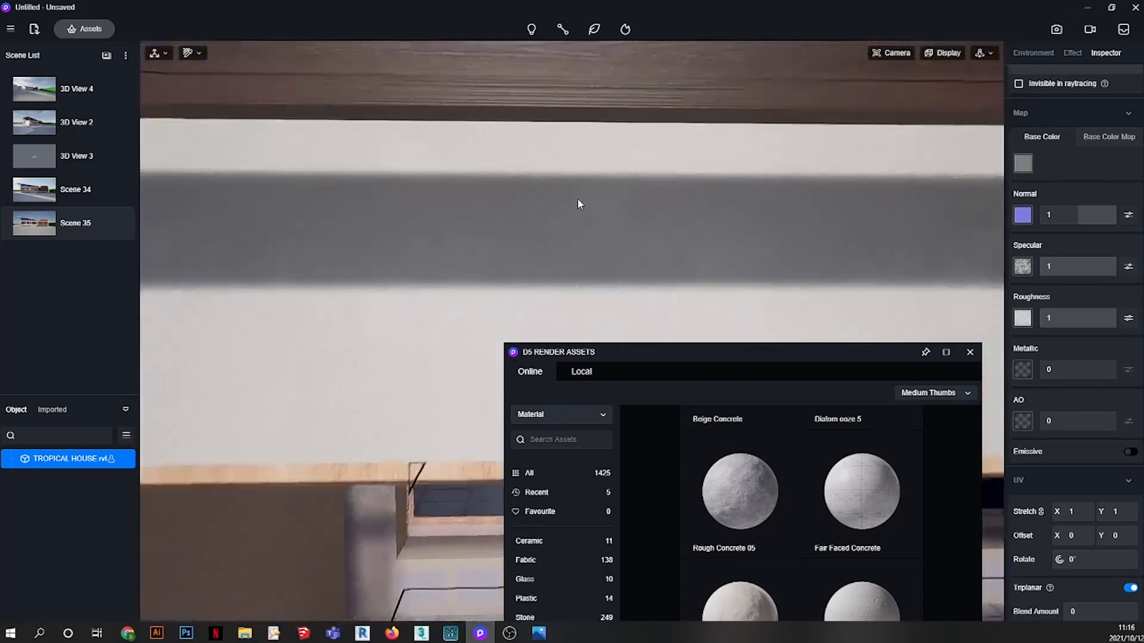
{"action": "scroll", "coordinate": [578, 199], "scroll_direction": "down", "scroll_amount": 6}
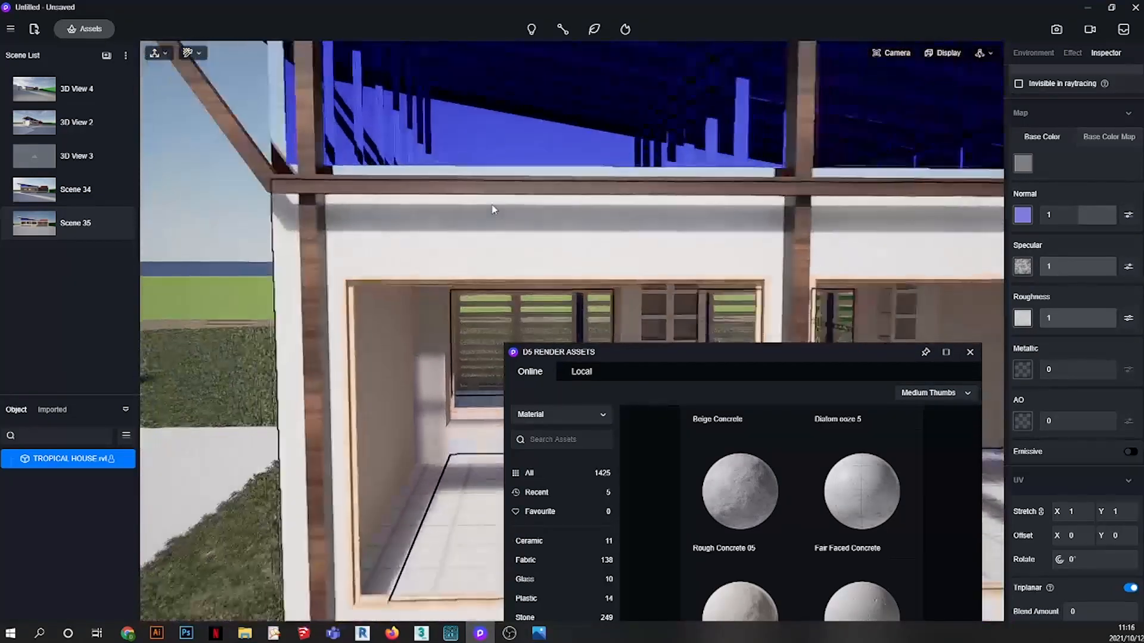
{"action": "scroll", "coordinate": [492, 209], "scroll_direction": "down", "scroll_amount": 8}
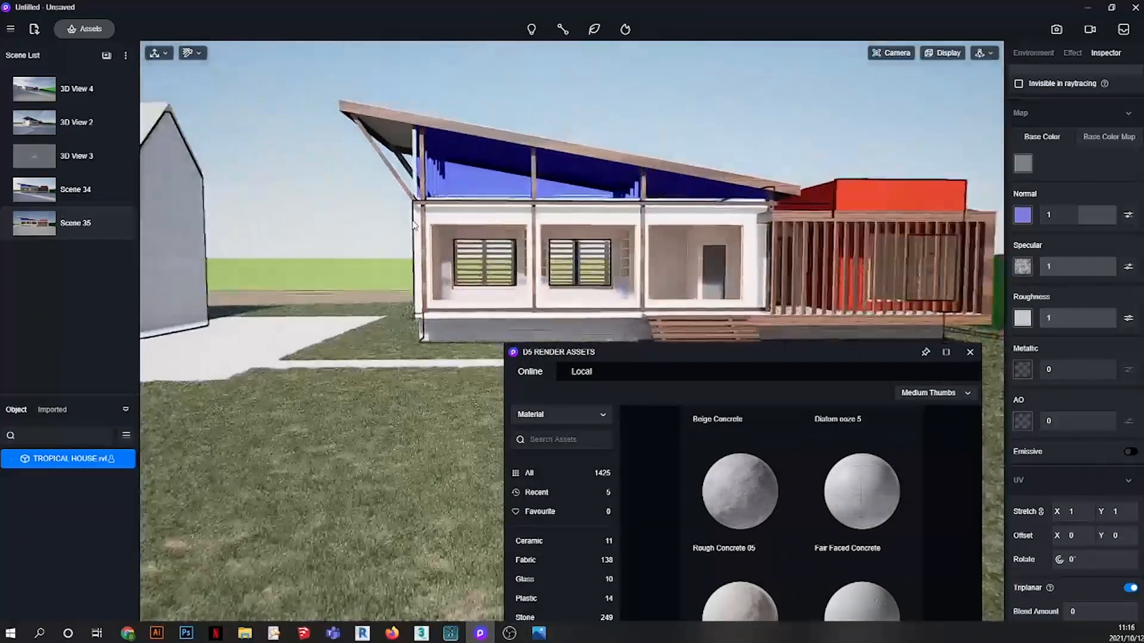
{"action": "scroll", "coordinate": [806, 224], "scroll_direction": "up", "scroll_amount": 8}
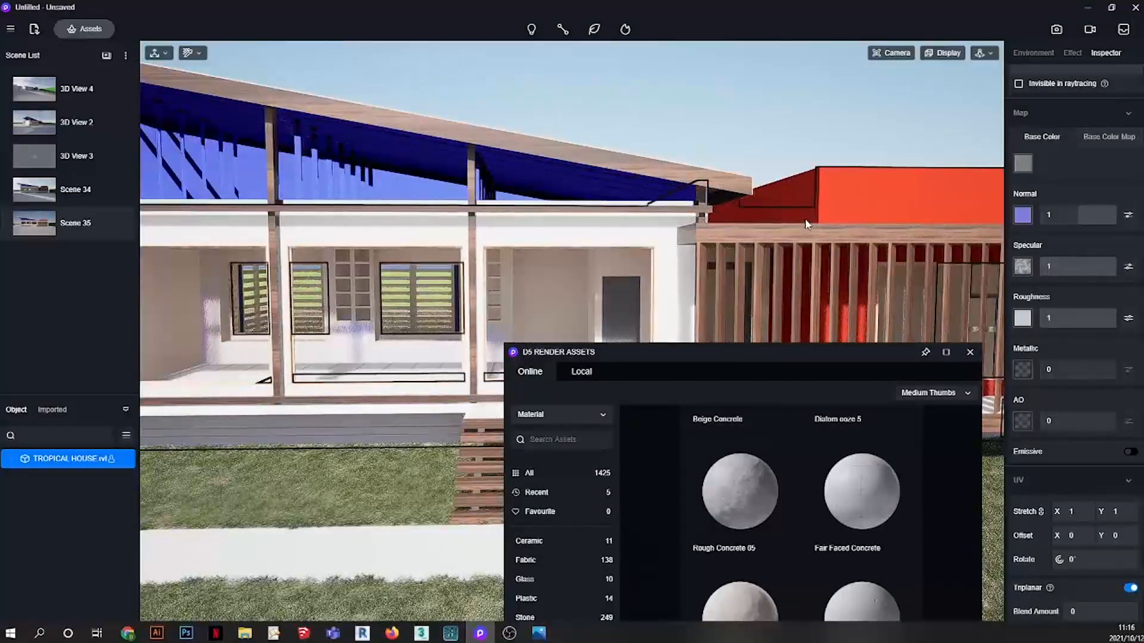
- Apply the White Rough Wall paint to the red volume behind the wooden slats and select that material for editing
{"action": "scroll", "coordinate": [775, 467], "scroll_direction": "down", "scroll_amount": 5}
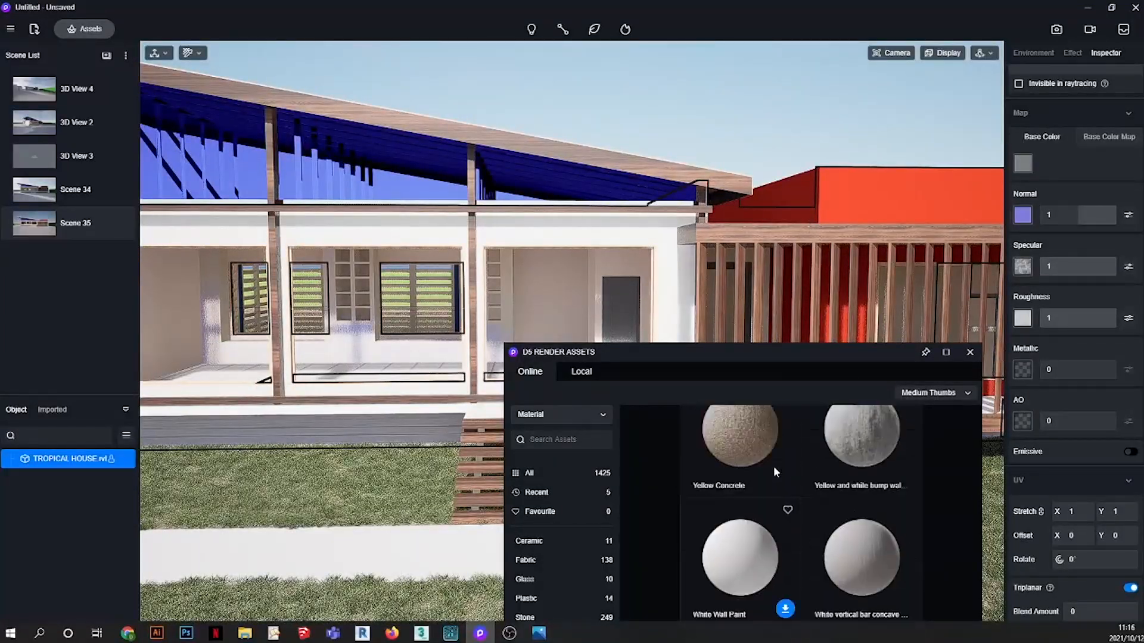
{"action": "left_click_drag", "start_coordinate": [795, 355], "coordinate": [652, 220]}
{"action": "scroll", "coordinate": [762, 460], "scroll_direction": "up", "scroll_amount": 2}
{"action": "scroll", "coordinate": [762, 459], "scroll_direction": "down", "scroll_amount": 8}
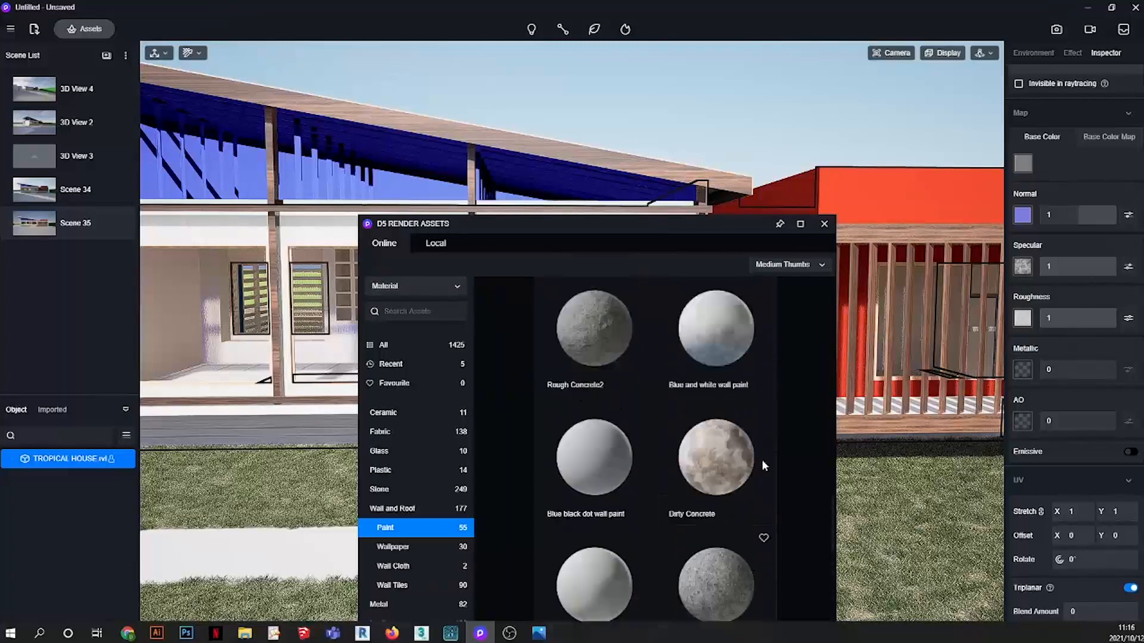
{"action": "scroll", "coordinate": [762, 459], "scroll_direction": "up", "scroll_amount": 1}
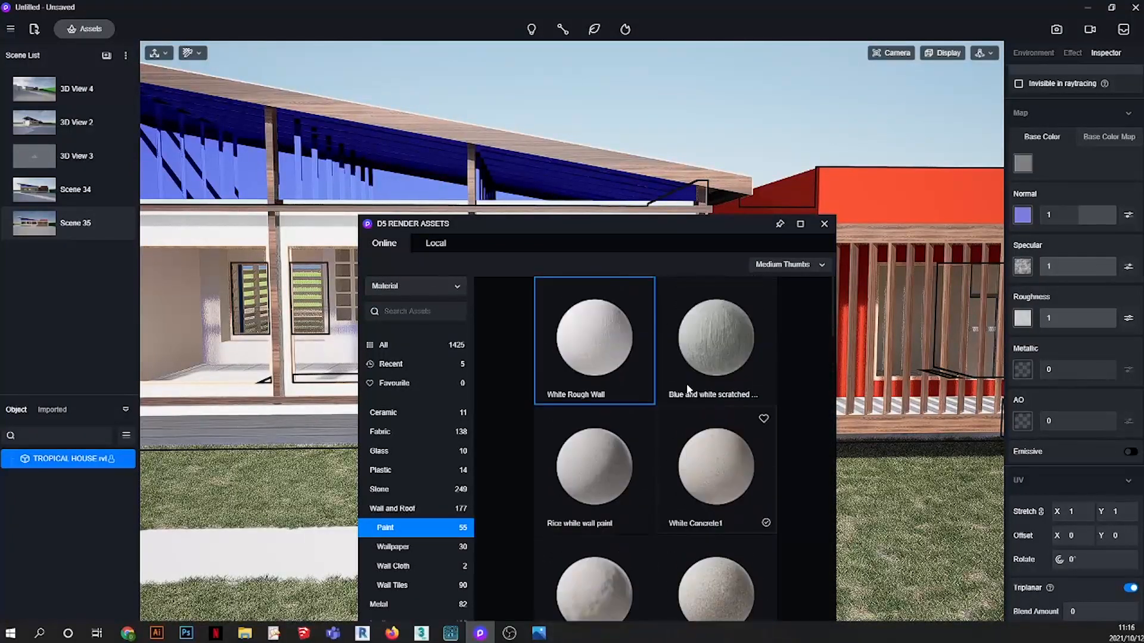
{"action": "left_click_drag", "start_coordinate": [595, 339], "coordinate": [910, 227]}
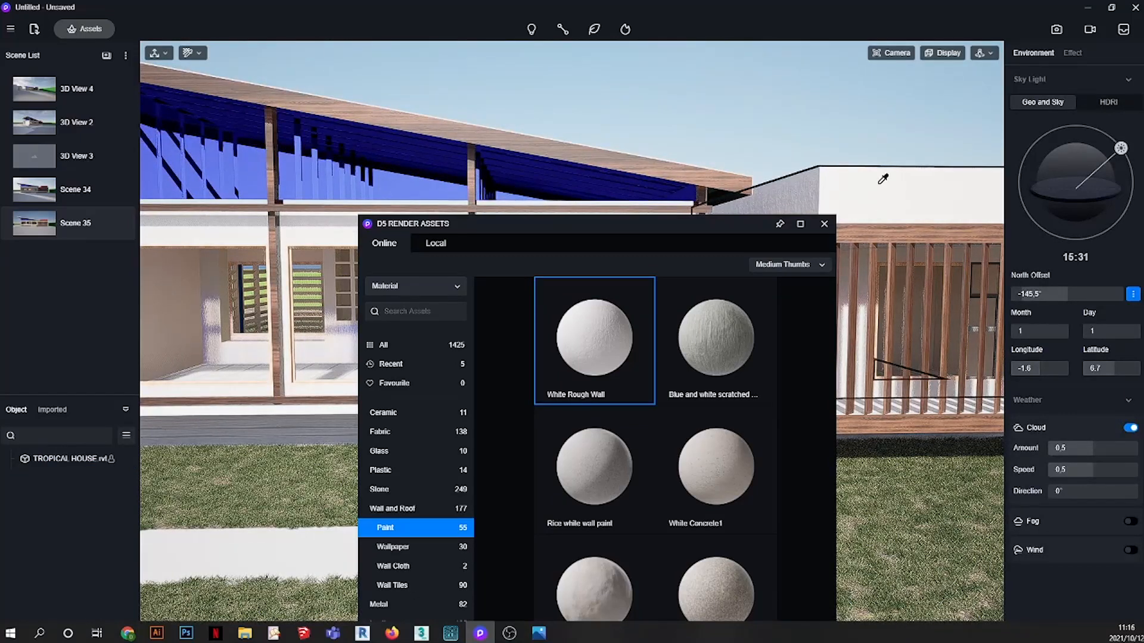
{"action": "left_click", "coordinate": [879, 185]}
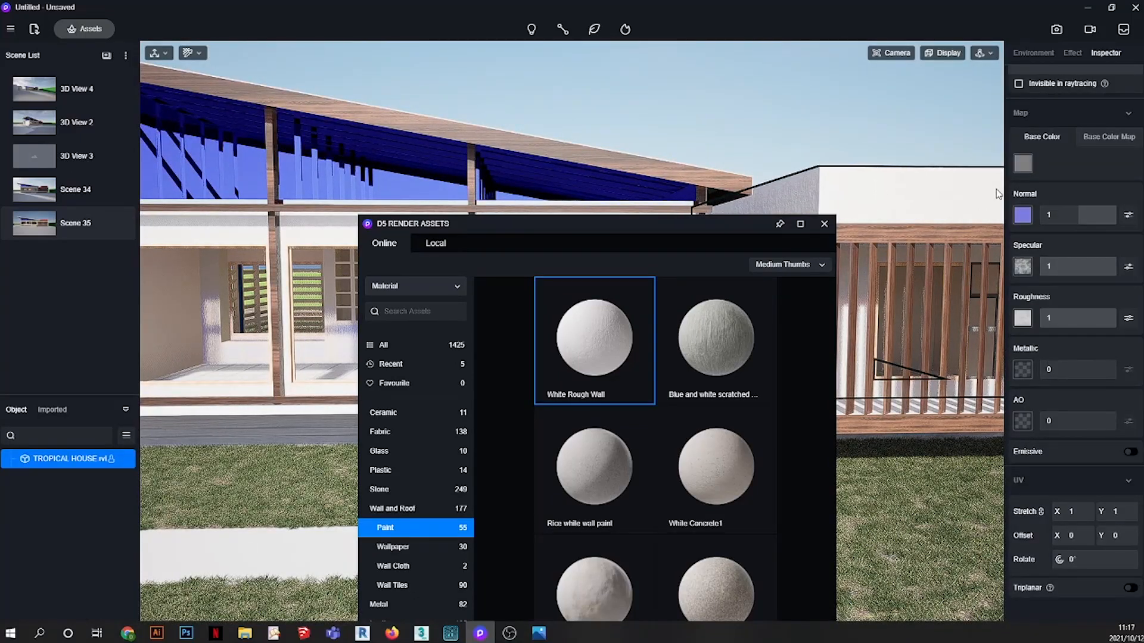
- Set the base color of the slatted volume's wall paint to red with H 0, S 90 and V 57
{"action": "left_click_drag", "start_coordinate": [747, 221], "coordinate": [541, 263]}
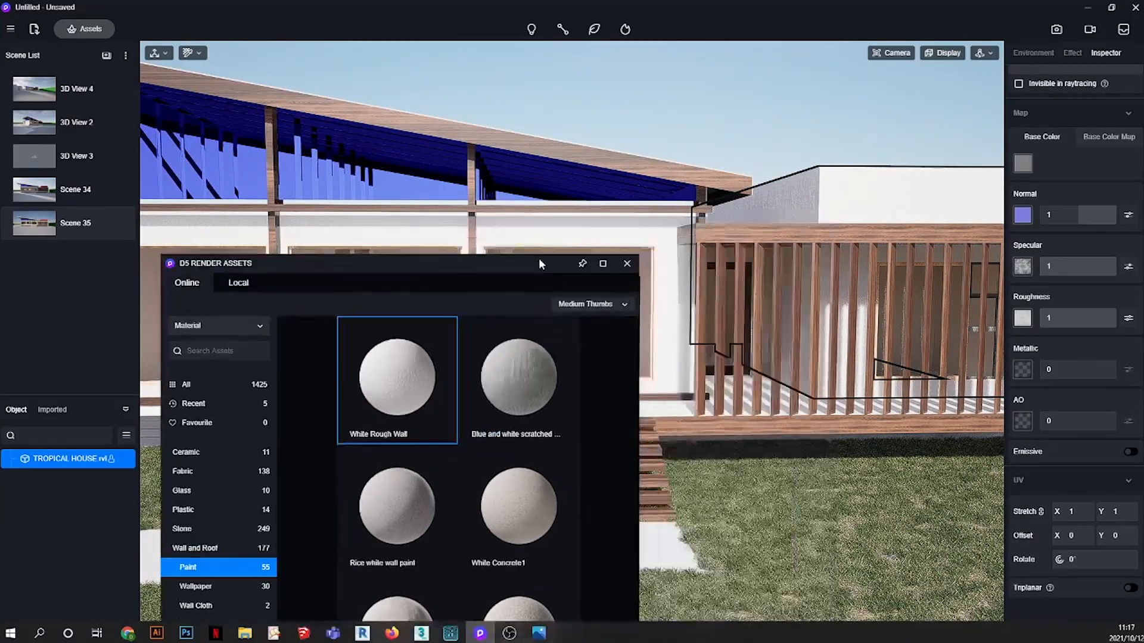
{"action": "left_click", "coordinate": [1022, 164]}
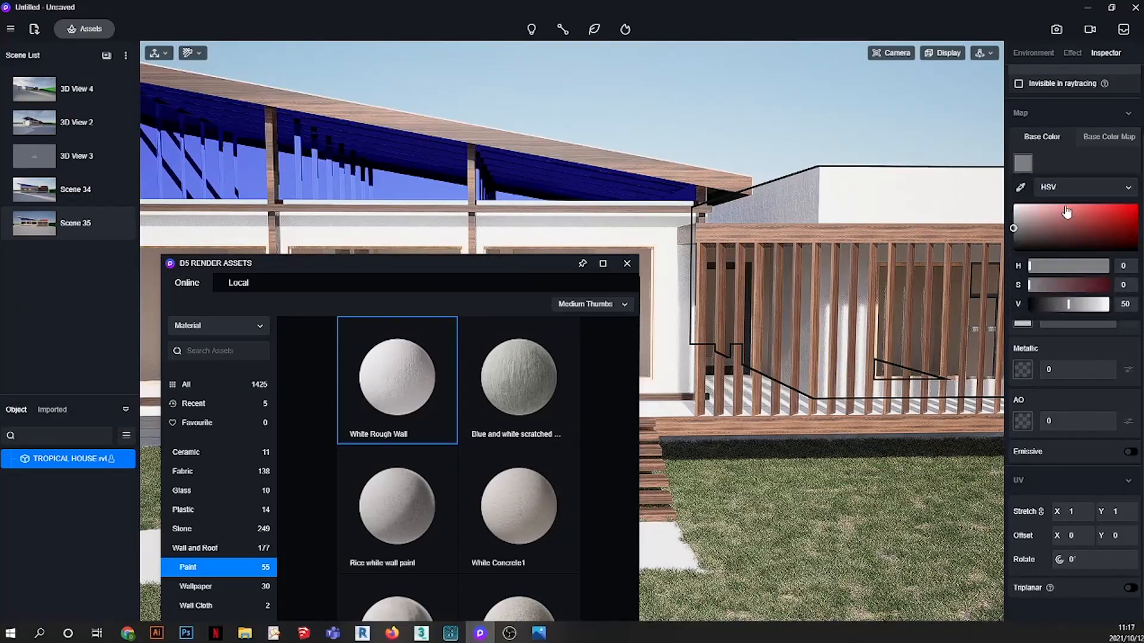
{"action": "left_click", "coordinate": [1125, 225]}
{"action": "scroll", "coordinate": [825, 211], "scroll_direction": "up", "scroll_amount": 5}
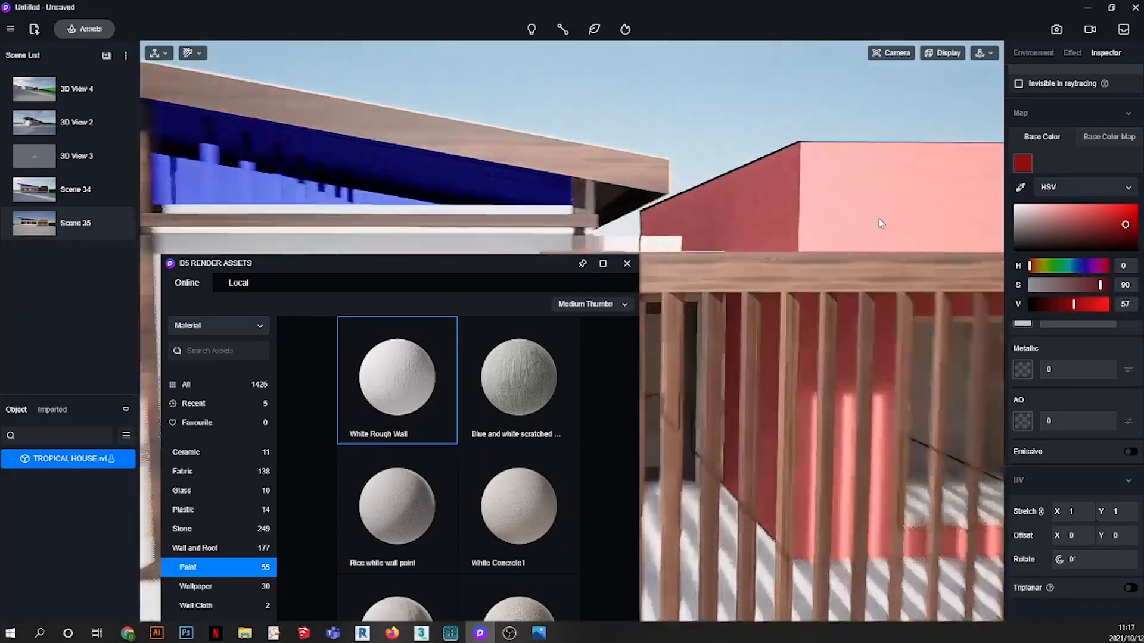
{"action": "scroll", "coordinate": [880, 224], "scroll_direction": "up", "scroll_amount": 2}
{"action": "right_click_drag", "start_coordinate": [880, 223], "coordinate": [786, 276]}
{"action": "scroll", "coordinate": [816, 272], "scroll_direction": "down", "scroll_amount": 3}
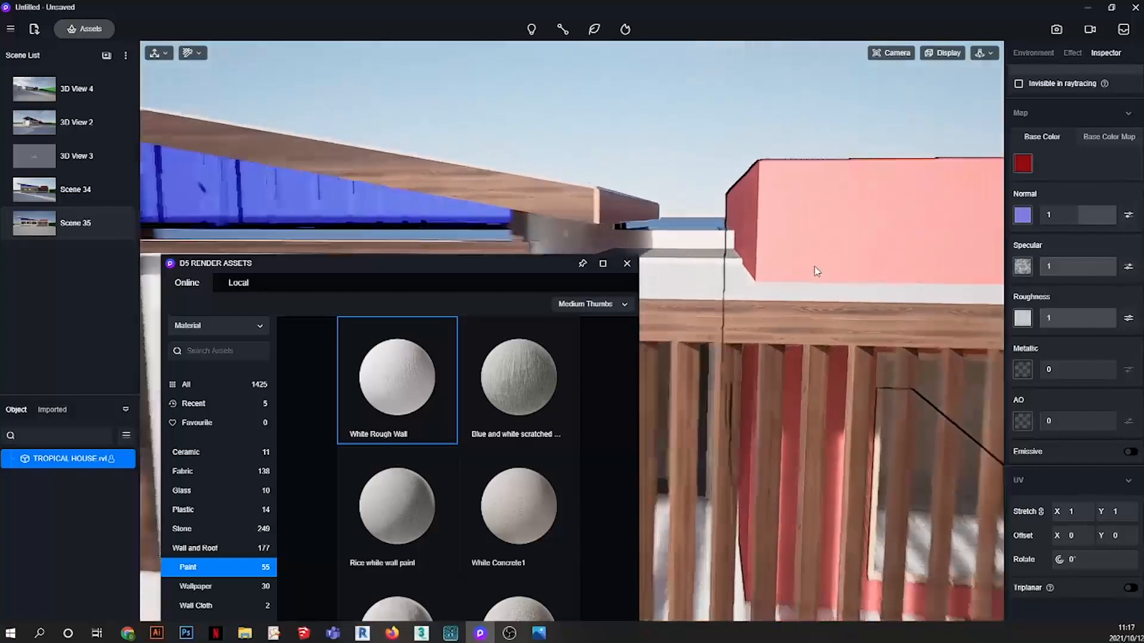
{"action": "scroll", "coordinate": [817, 272], "scroll_direction": "down", "scroll_amount": 2}
{"action": "scroll", "coordinate": [934, 250], "scroll_direction": "down", "scroll_amount": 6}
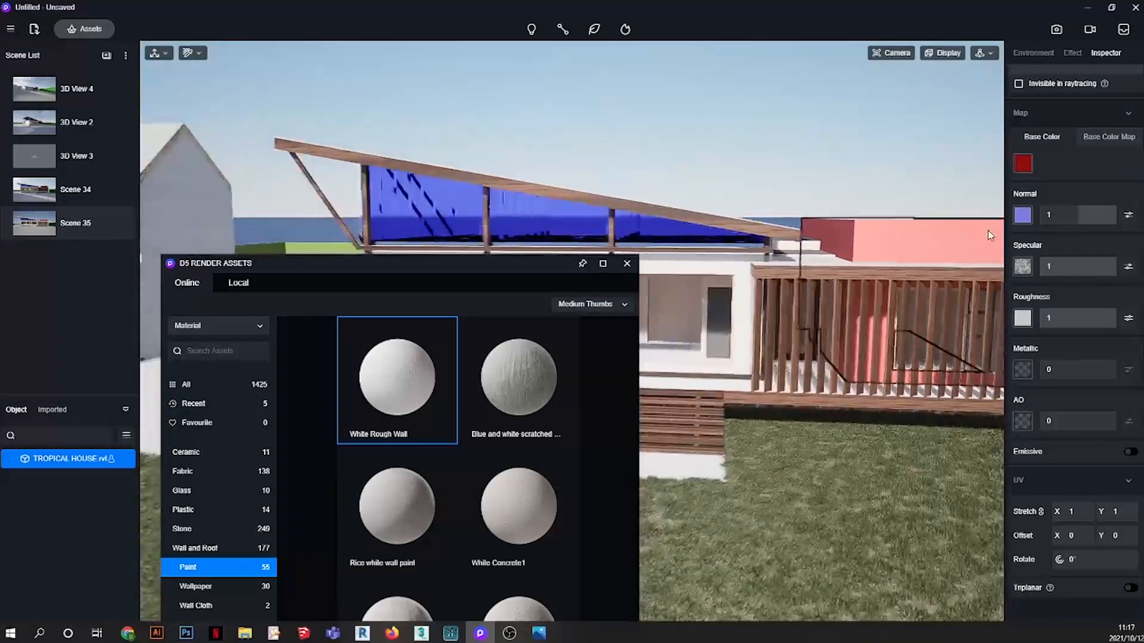
{"action": "scroll", "coordinate": [977, 239], "scroll_direction": "up", "scroll_amount": 8}
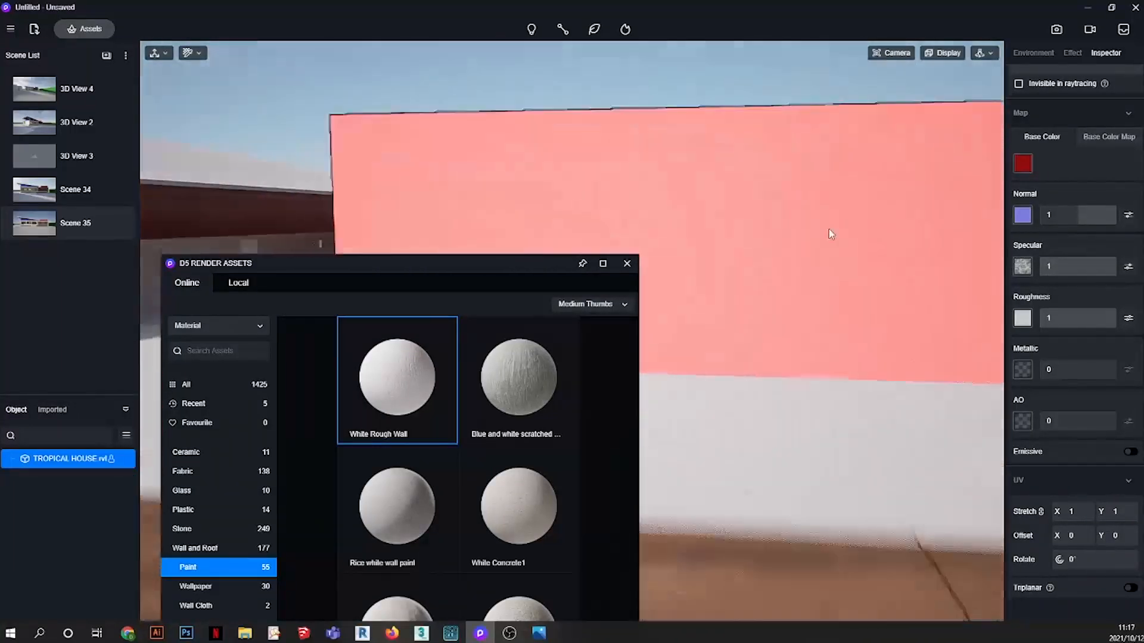
{"action": "scroll", "coordinate": [831, 234], "scroll_direction": "up", "scroll_amount": 3}
- Soften and darken the wall's red base color to S 74 and V 22, and close the asset library
{"action": "left_click", "coordinate": [1023, 165]}
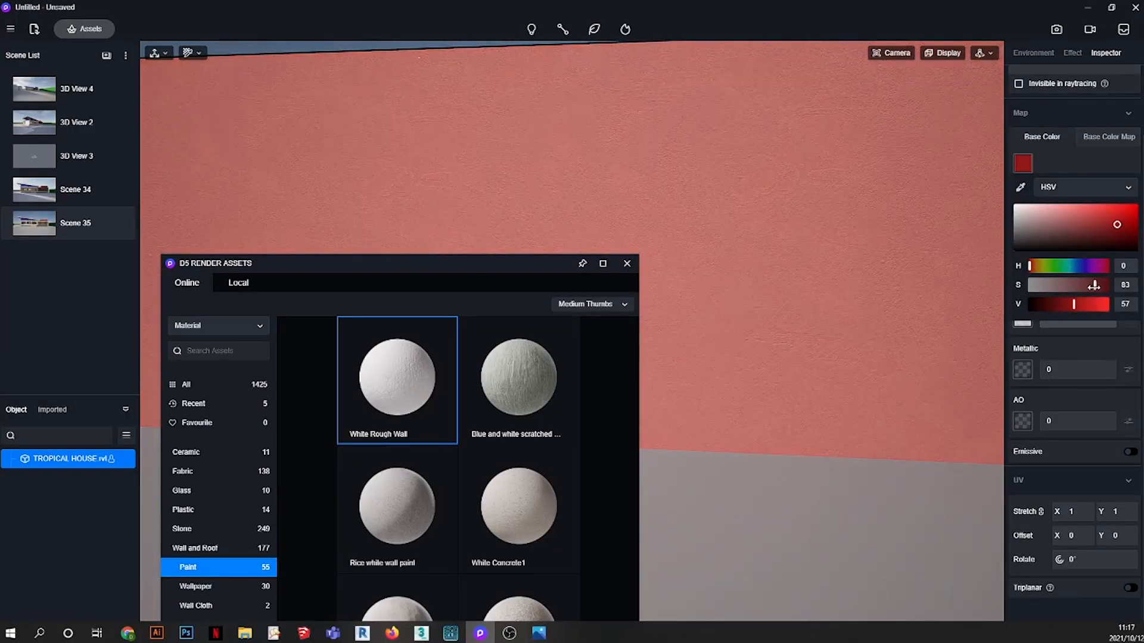
{"action": "left_click_drag", "start_coordinate": [1072, 305], "coordinate": [1053, 304]}
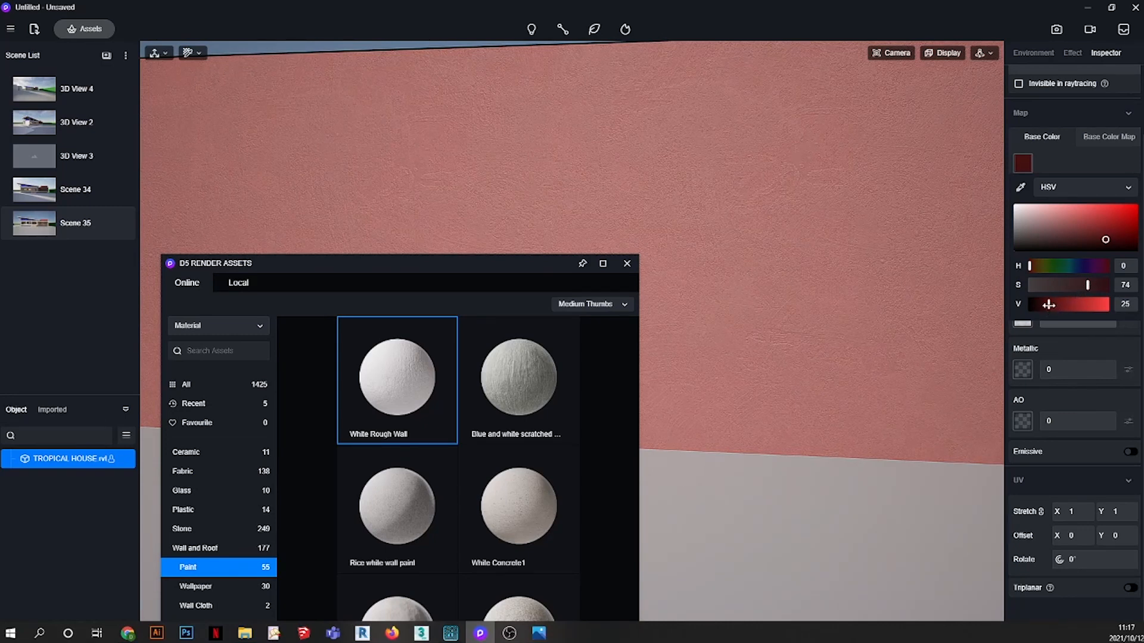
{"action": "left_click_drag", "start_coordinate": [1049, 305], "coordinate": [1045, 305]}
{"action": "scroll", "coordinate": [848, 293], "scroll_direction": "down", "scroll_amount": 5}
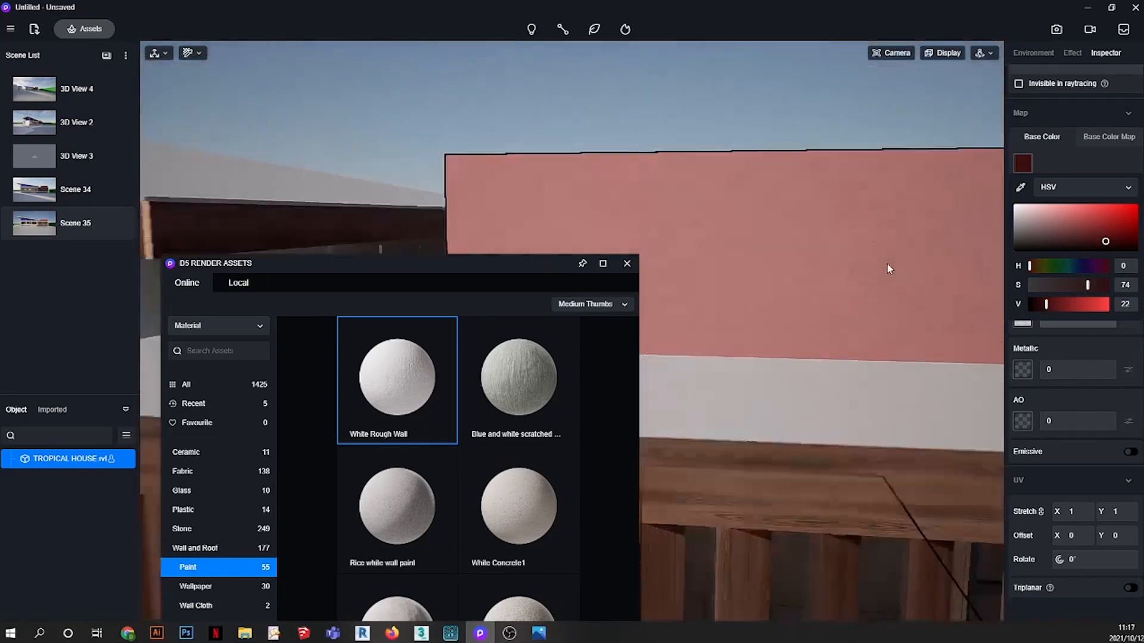
{"action": "scroll", "coordinate": [889, 270], "scroll_direction": "down", "scroll_amount": 8}
{"action": "middle_click_drag", "start_coordinate": [843, 283], "coordinate": [963, 289]}
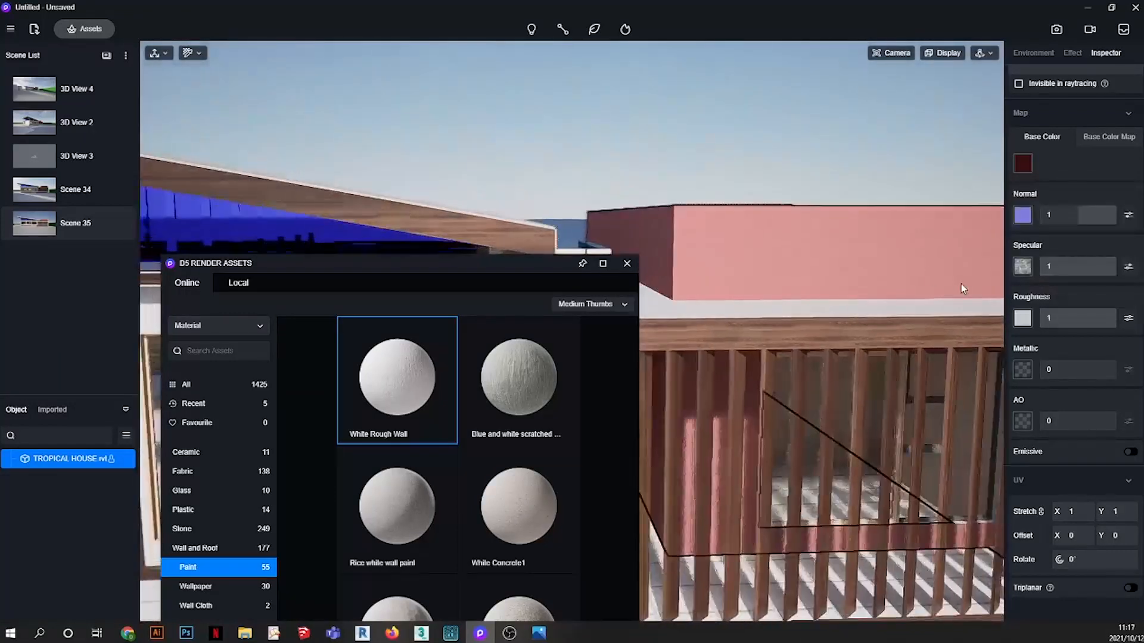
{"action": "left_click_drag", "start_coordinate": [561, 267], "coordinate": [494, 264]}
{"action": "left_click", "coordinate": [566, 262]}
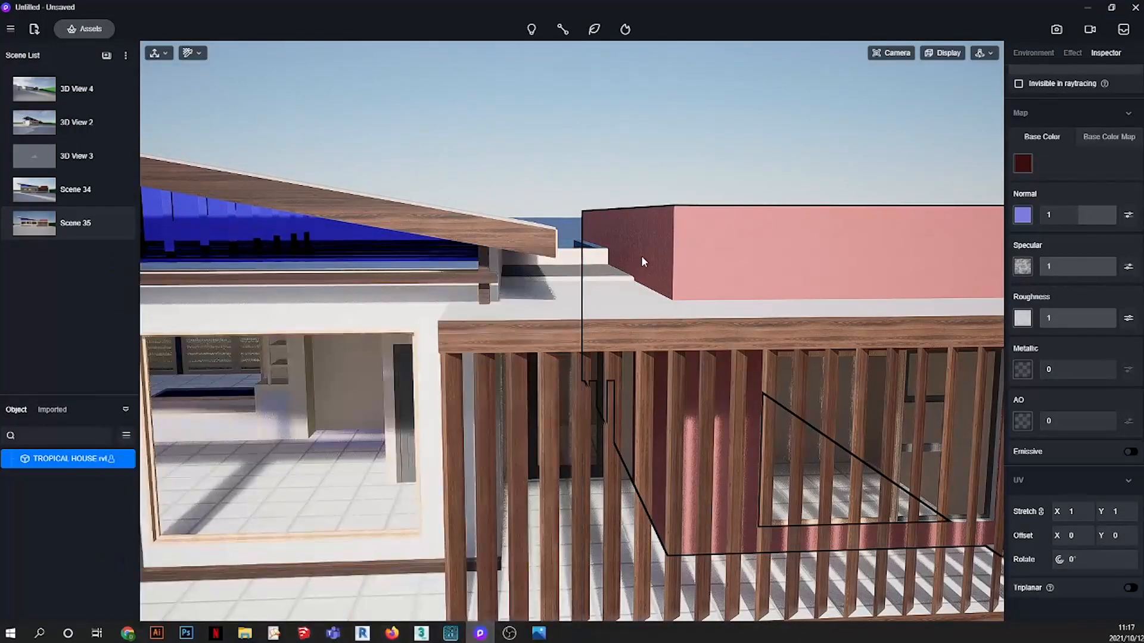
- Inspect the red wall's texture up close and from the front, and return to the Scene 35 view
{"action": "scroll", "coordinate": [641, 256], "scroll_direction": "up", "scroll_amount": 10}
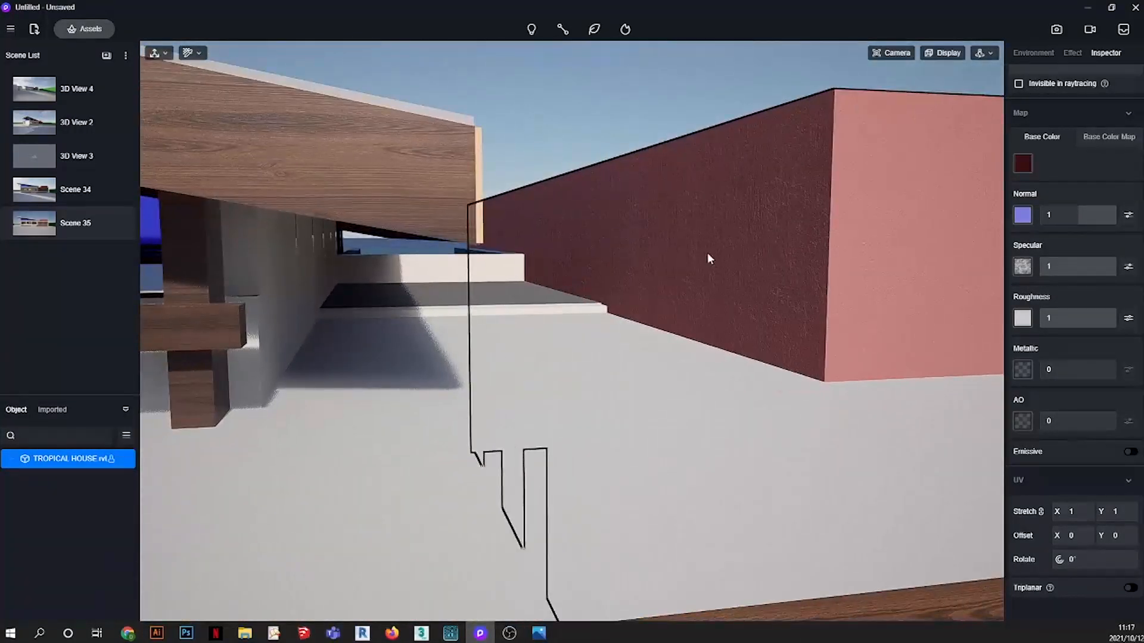
{"action": "scroll", "coordinate": [709, 259], "scroll_direction": "down", "scroll_amount": 10}
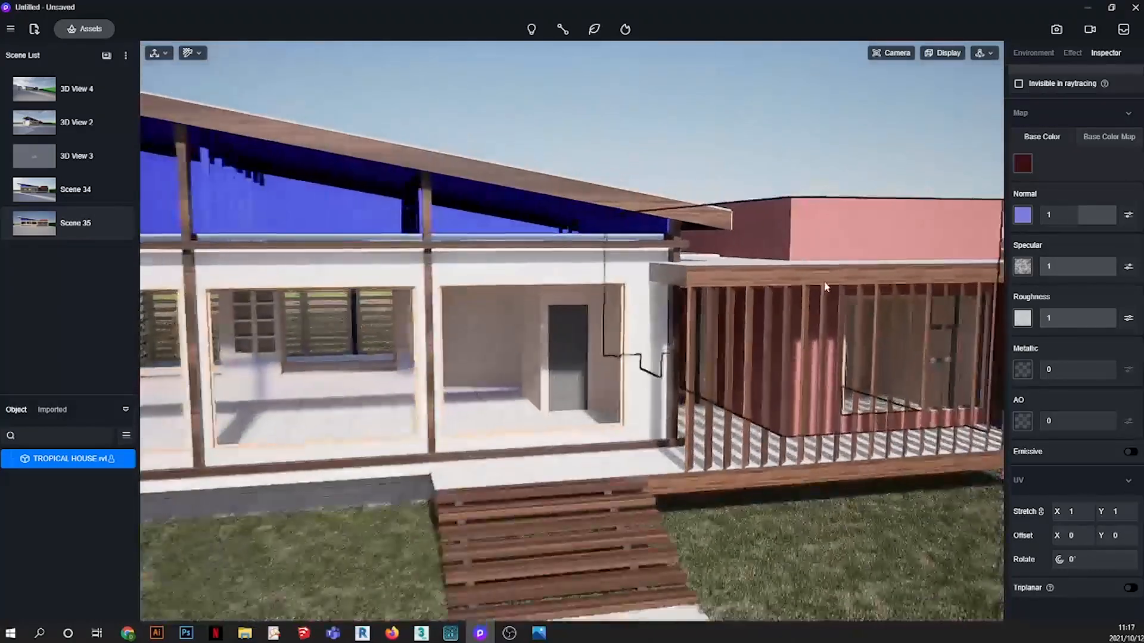
{"action": "right_click_drag", "start_coordinate": [825, 287], "coordinate": [780, 256]}
{"action": "scroll", "coordinate": [341, 153], "scroll_direction": "down", "scroll_amount": 2}
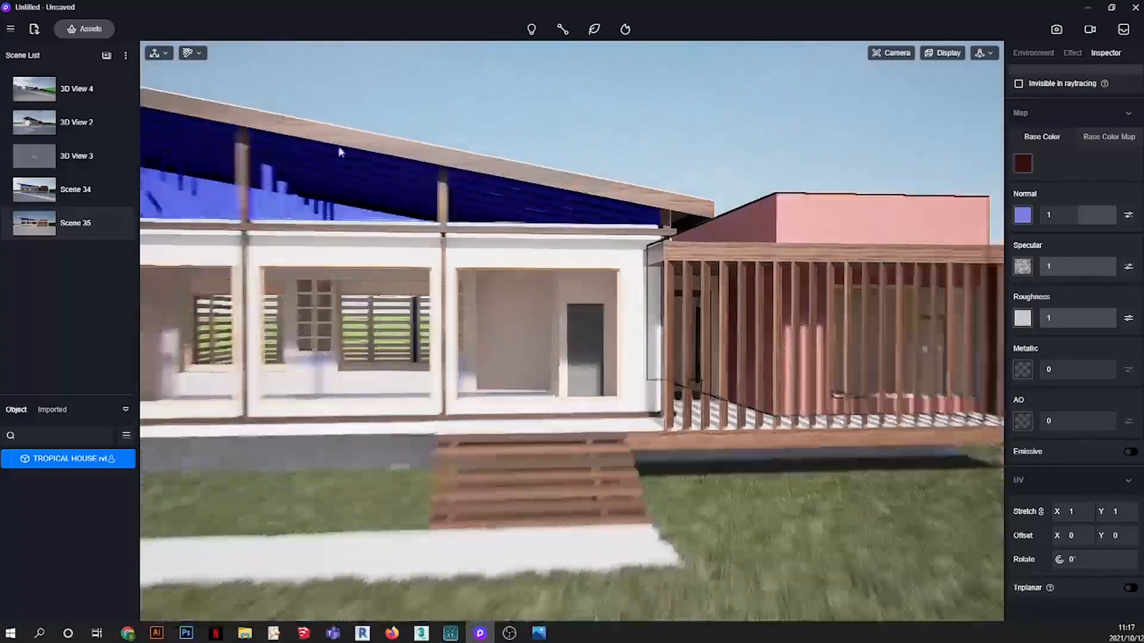
{"action": "left_click", "coordinate": [117, 224]}
{"action": "key", "text": "s"}
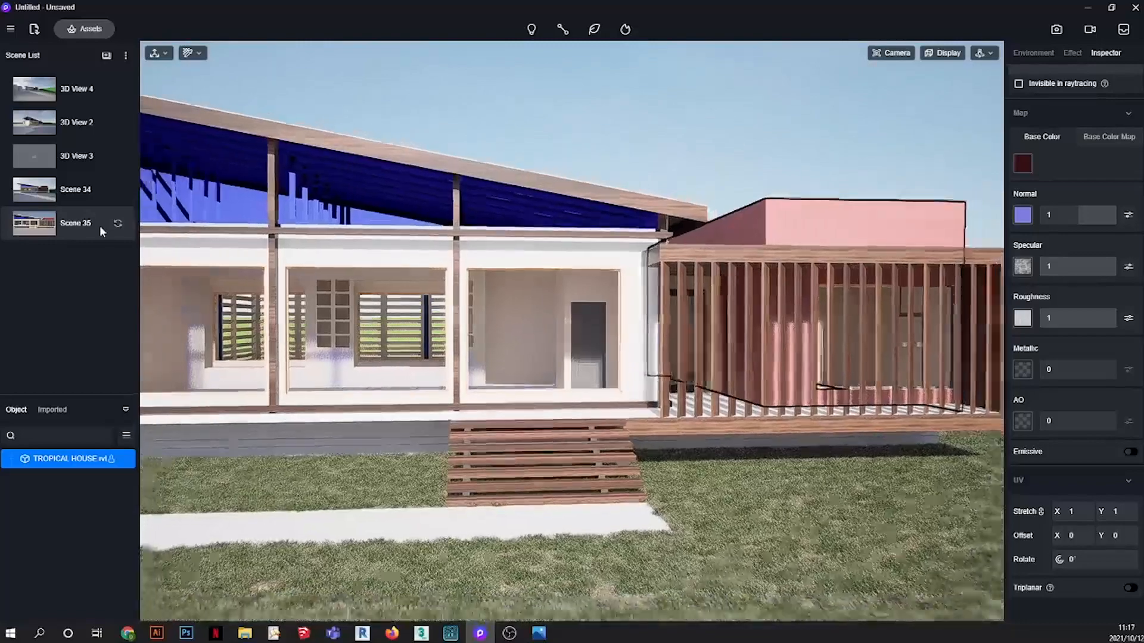
{"action": "left_click", "coordinate": [99, 226]}
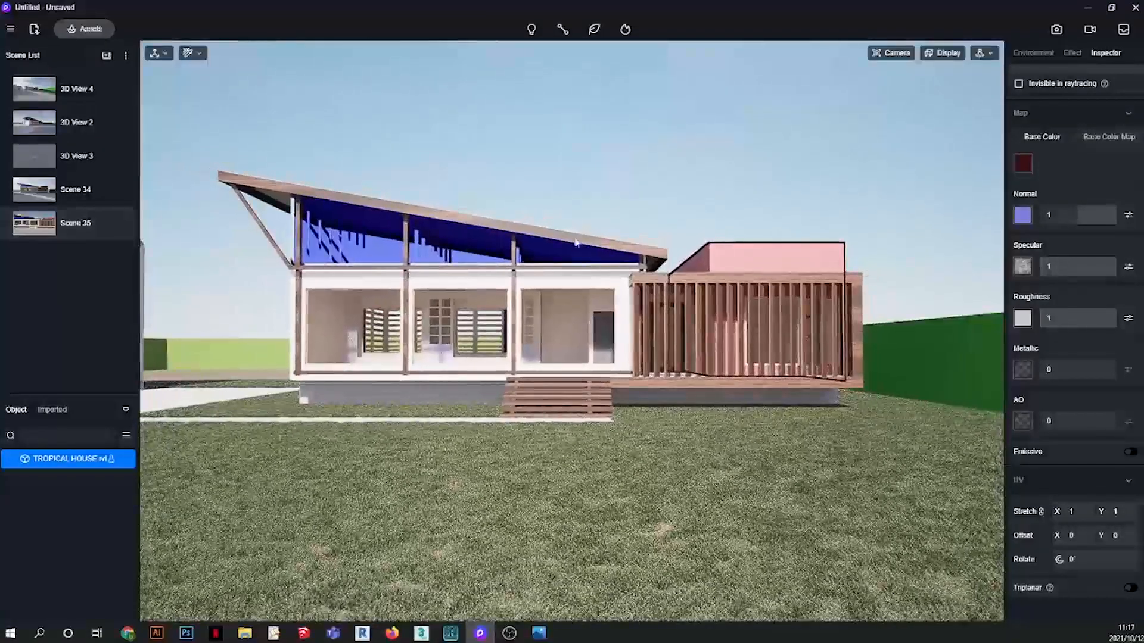
- Darken the red wall paint's base color behind the wooden slats to S 70 and V 10, and deselect the material
{"action": "scroll", "coordinate": [750, 238], "scroll_direction": "up", "scroll_amount": 4}
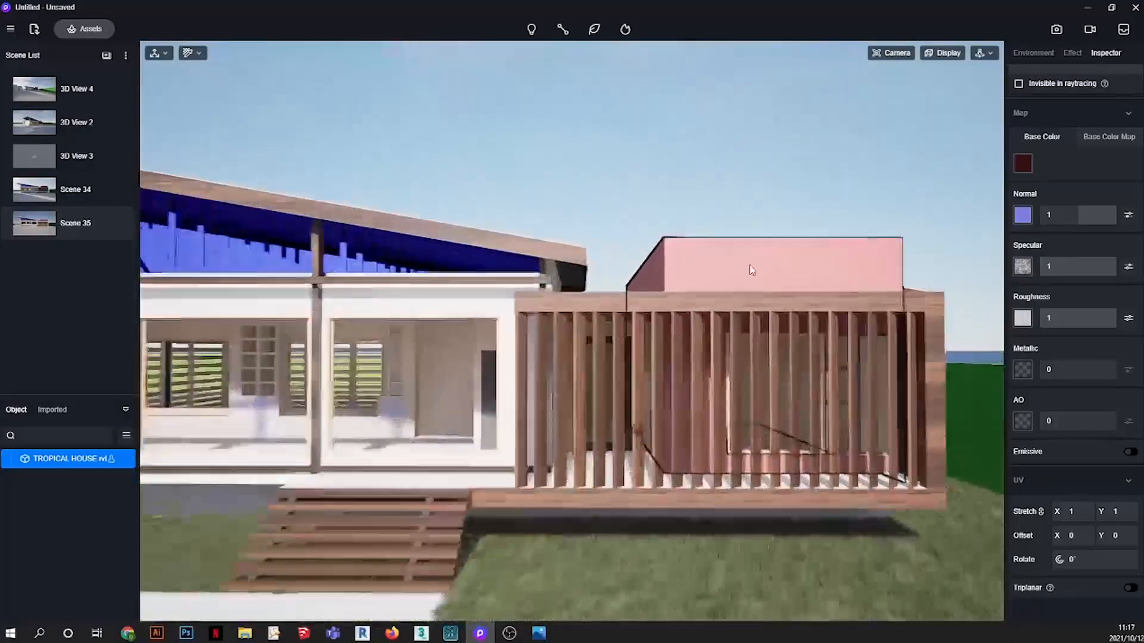
{"action": "scroll", "coordinate": [749, 270], "scroll_direction": "up", "scroll_amount": 3}
{"action": "key", "text": "i"}
{"action": "left_click", "coordinate": [897, 288]}
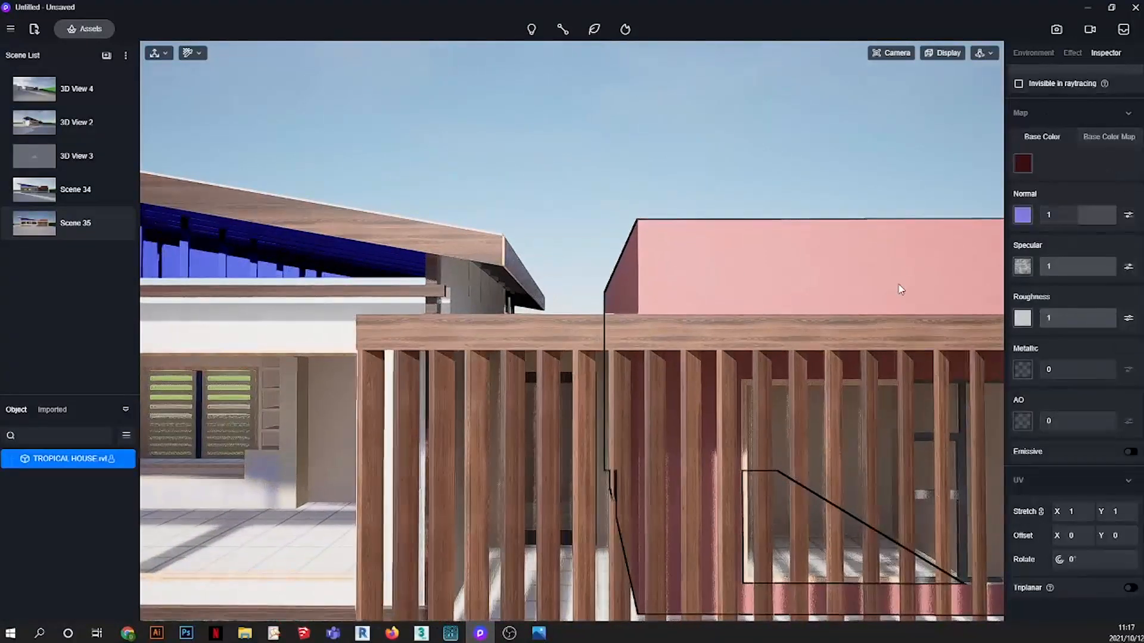
{"action": "left_click", "coordinate": [1023, 164]}
{"action": "scroll", "coordinate": [1042, 310], "scroll_direction": "up", "scroll_amount": 2}
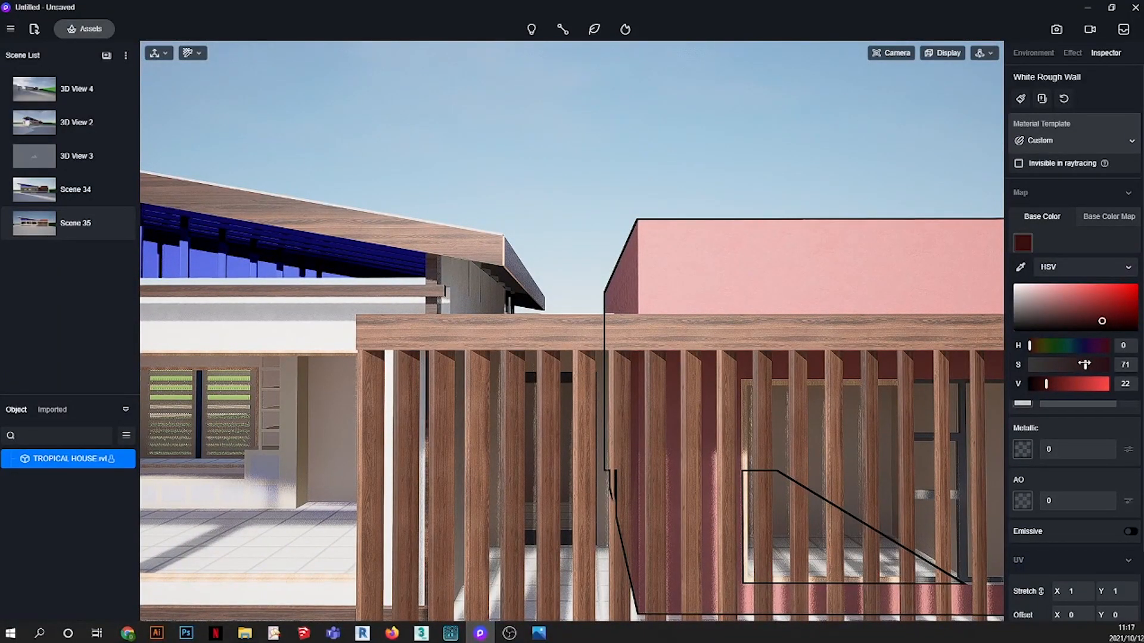
{"action": "left_click_drag", "start_coordinate": [1081, 364], "coordinate": [1039, 385]}
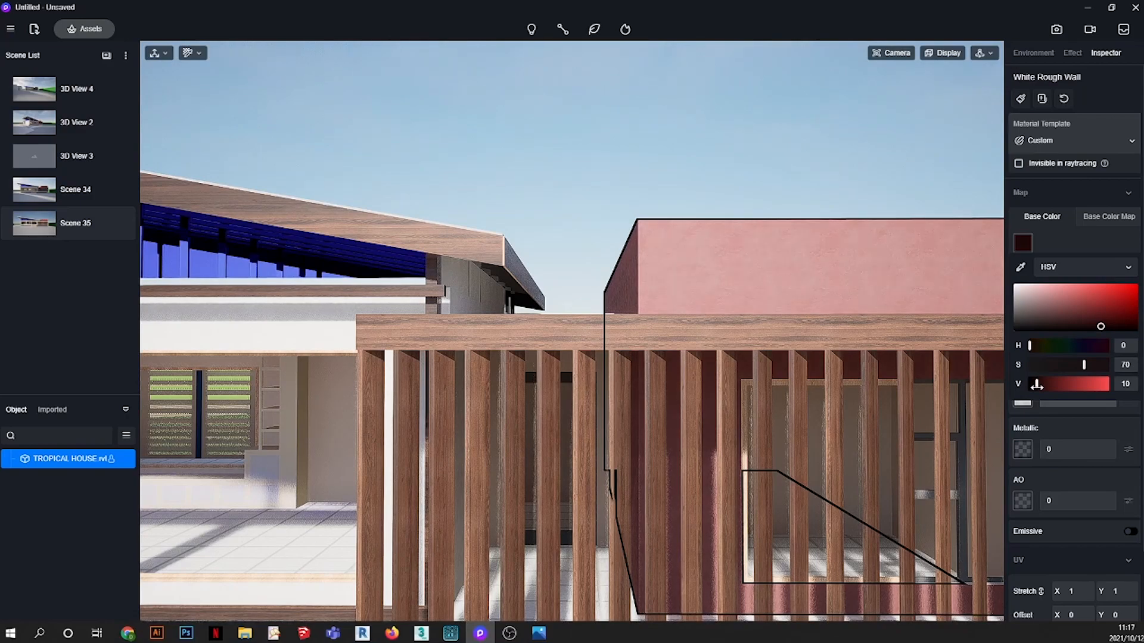
{"action": "left_click", "coordinate": [795, 173]}
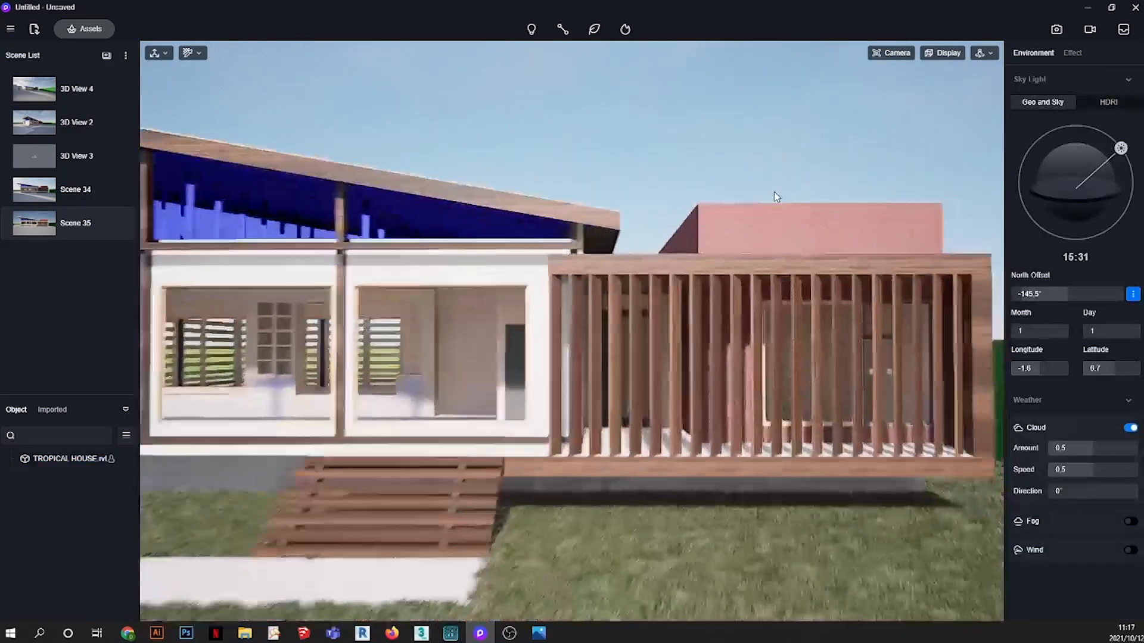
- Check the darkened red volume from farther away and restore the Scene 35 view
{"action": "scroll", "coordinate": [776, 197], "scroll_direction": "down", "scroll_amount": 2}
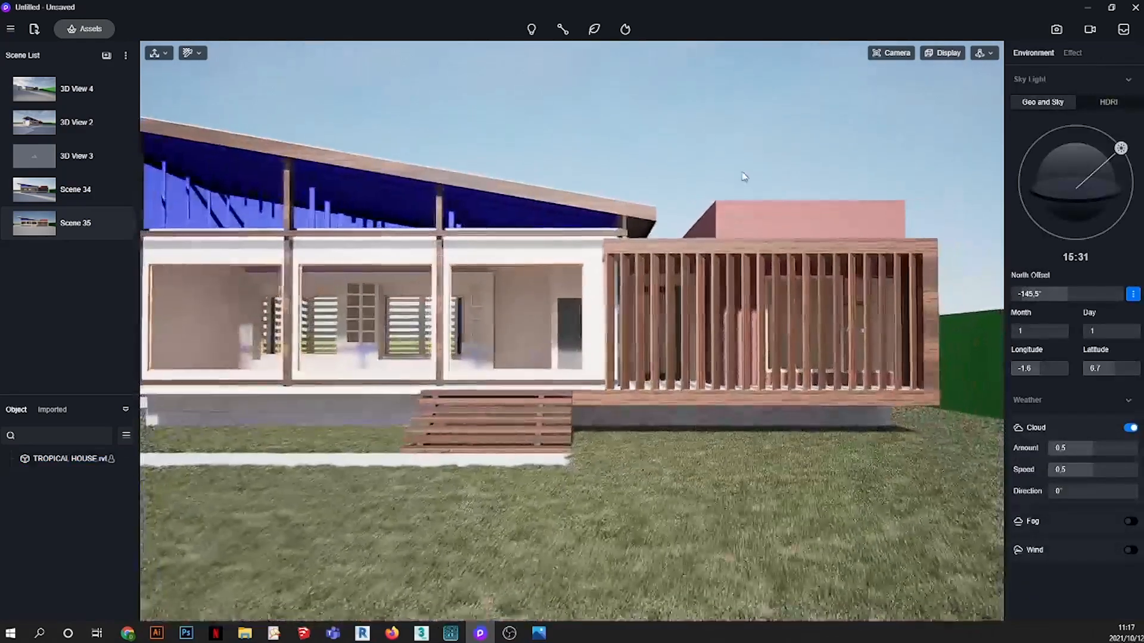
{"action": "right_click_drag", "start_coordinate": [742, 178], "coordinate": [855, 246]}
{"action": "scroll", "coordinate": [854, 246], "scroll_direction": "down", "scroll_amount": 3}
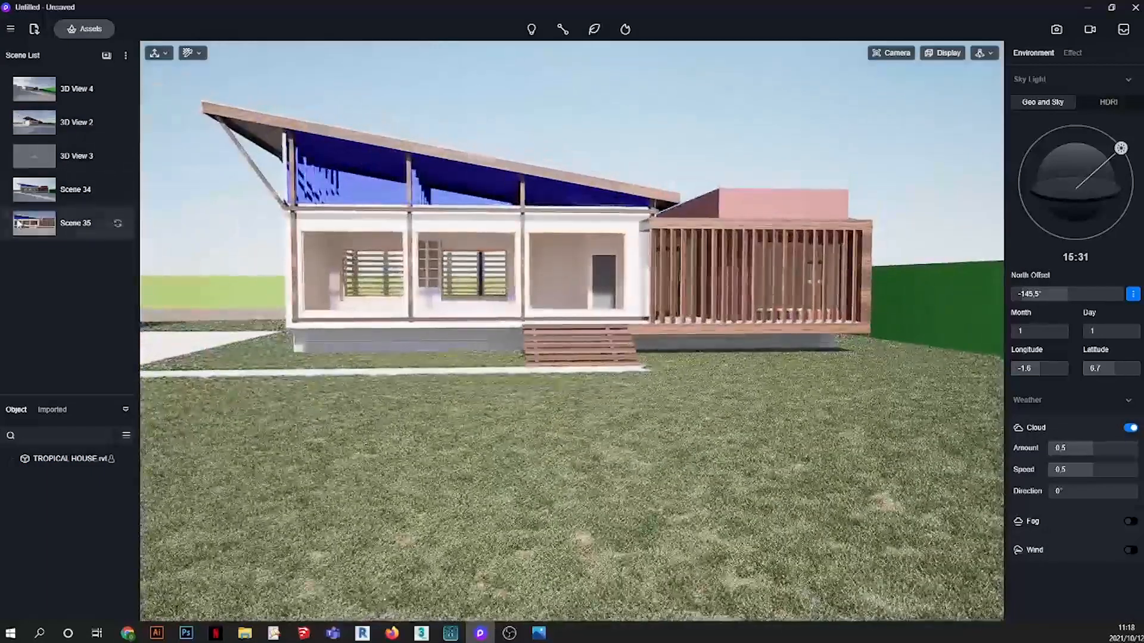
{"action": "left_click", "coordinate": [29, 231]}
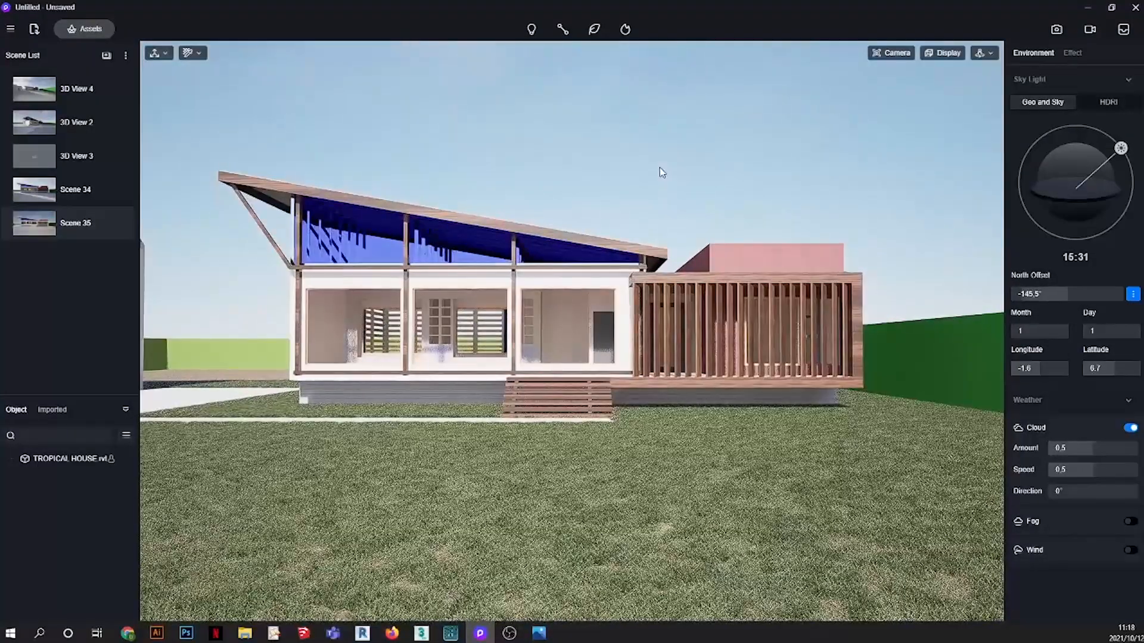
- Sample the grey Steel Shutters material on the plinth below the front facade for editing
{"action": "scroll", "coordinate": [335, 364], "scroll_direction": "up", "scroll_amount": 4}
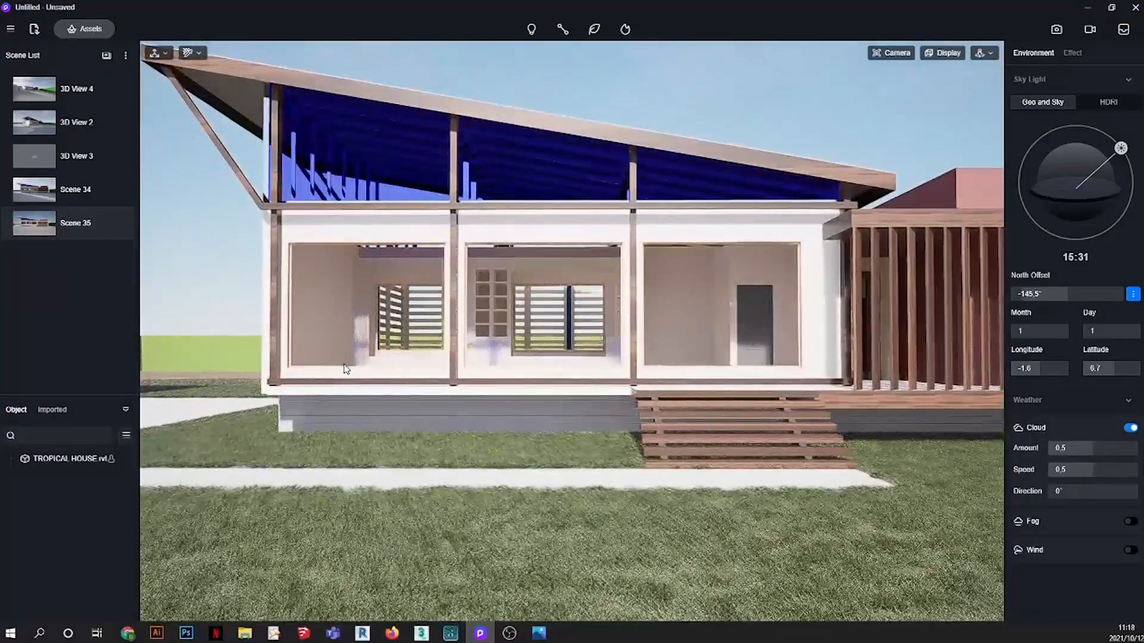
{"action": "scroll", "coordinate": [349, 417], "scroll_direction": "up", "scroll_amount": 4}
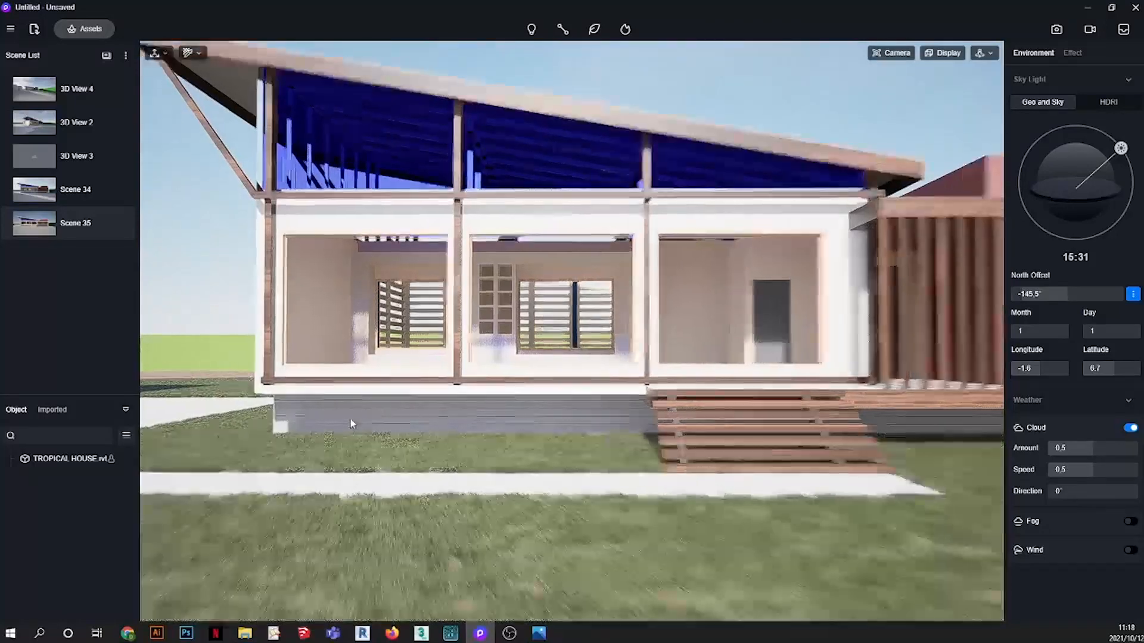
{"action": "scroll", "coordinate": [452, 417], "scroll_direction": "up", "scroll_amount": 3}
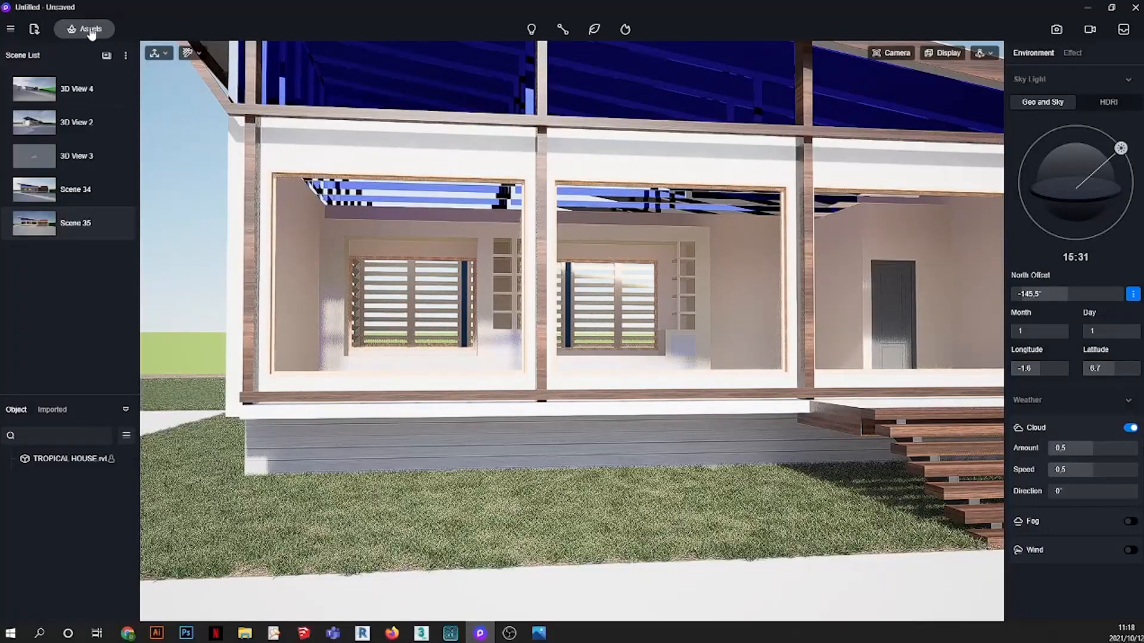
{"action": "left_click", "coordinate": [408, 438]}
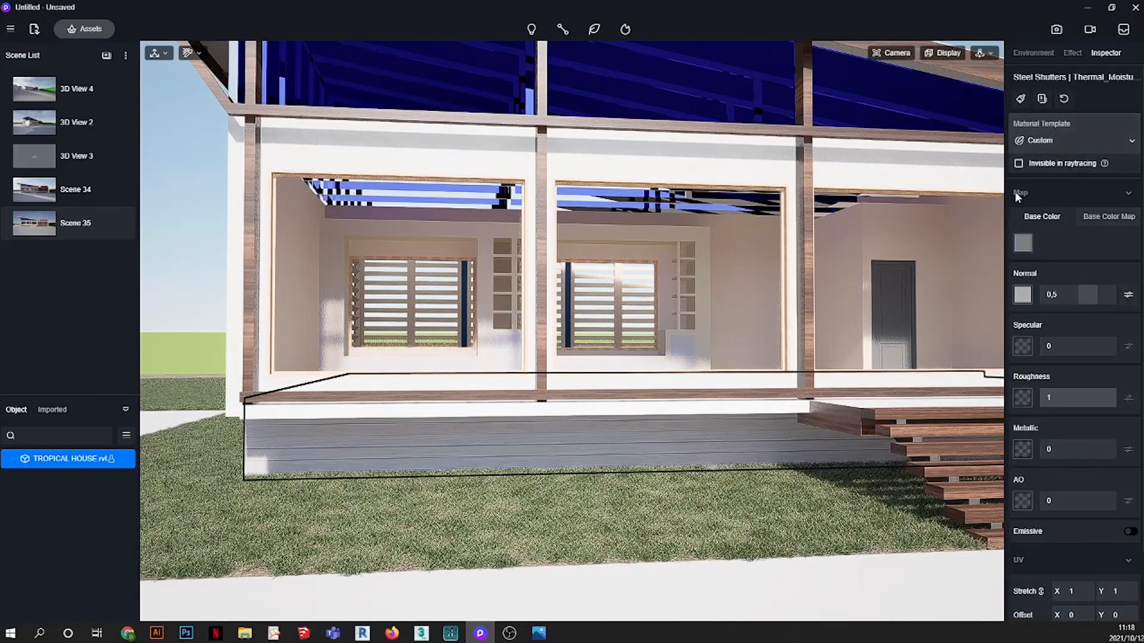
{"action": "left_click", "coordinate": [532, 441]}
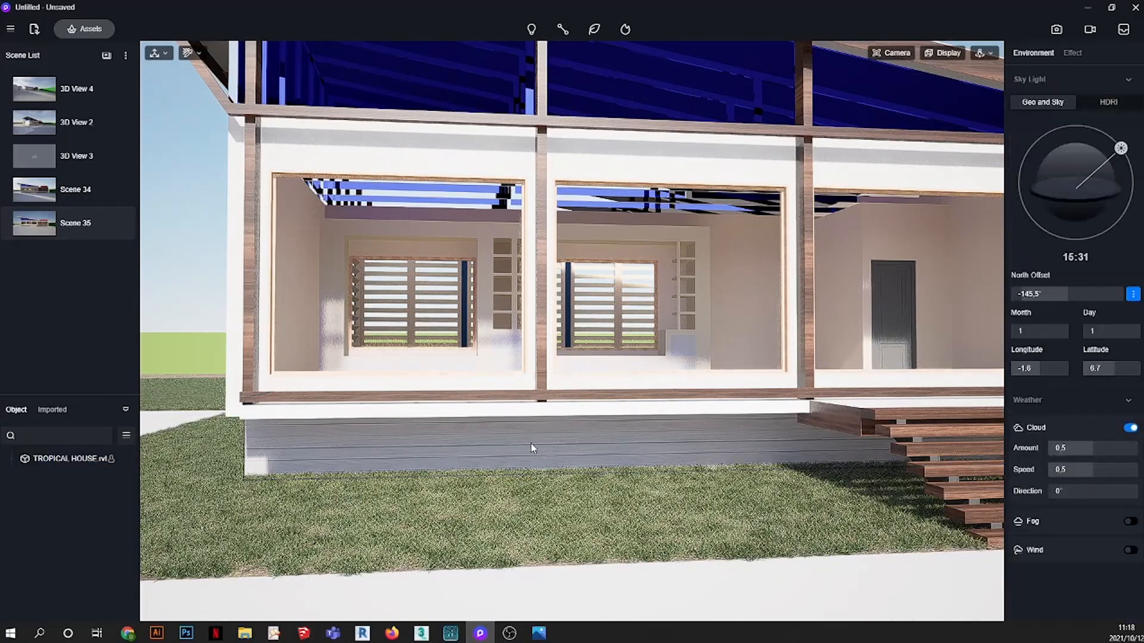
{"action": "key", "text": "i"}
{"action": "left_click", "coordinate": [532, 442]}
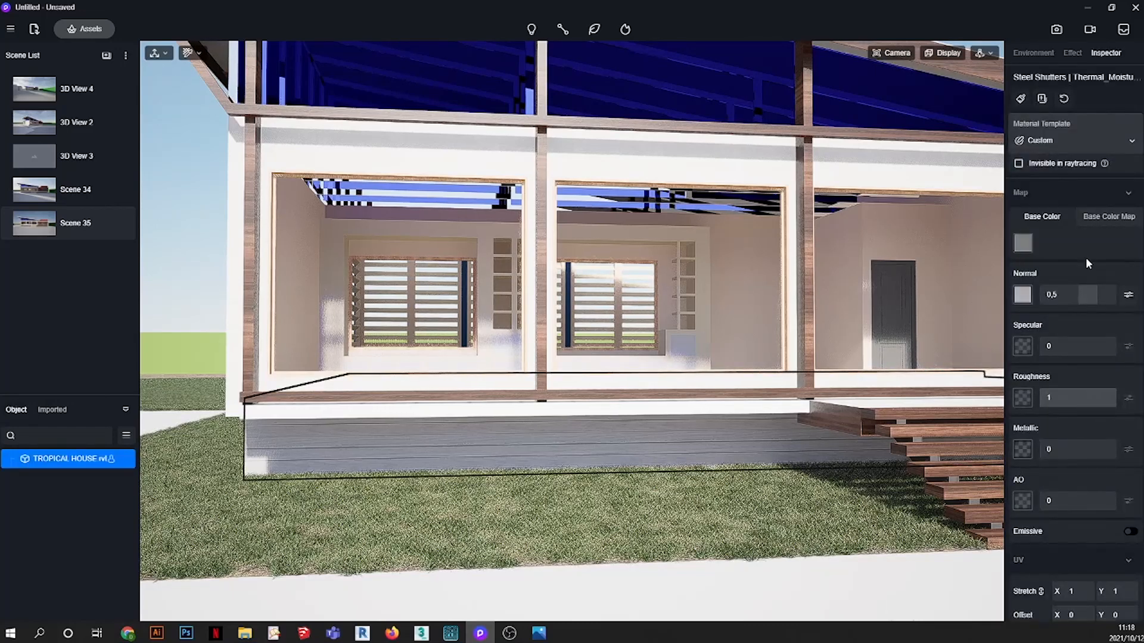
- Load Concrete028_8K_Color from the CONC 2 folder in PBR MATERIALS as the plinth material's base color map
{"action": "left_click", "coordinate": [1104, 219]}
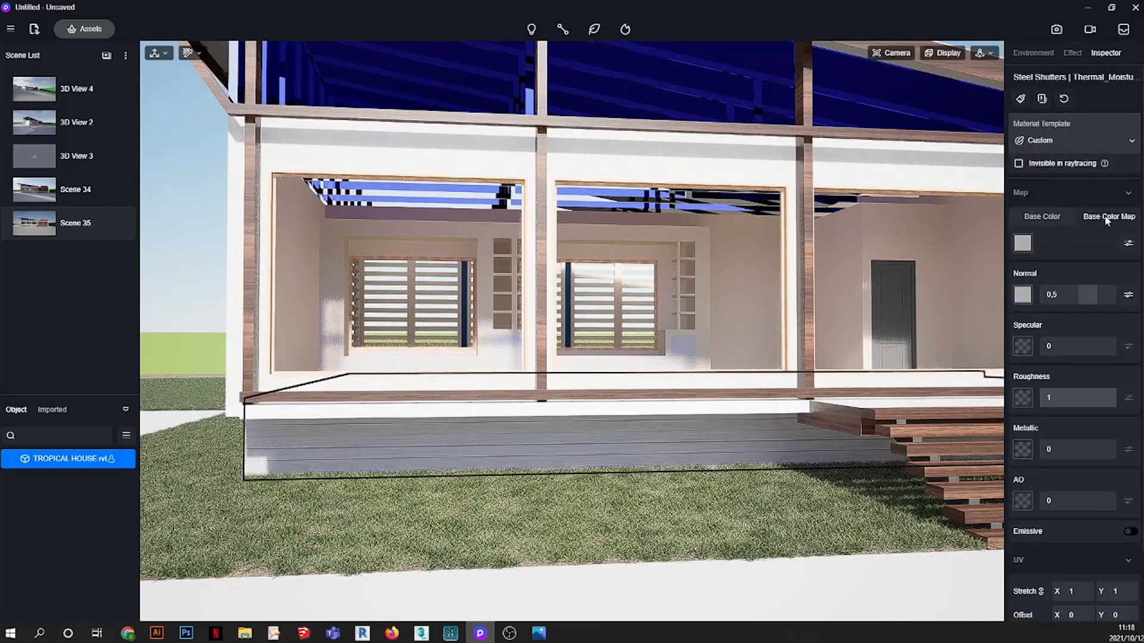
{"action": "left_click", "coordinate": [1021, 245]}
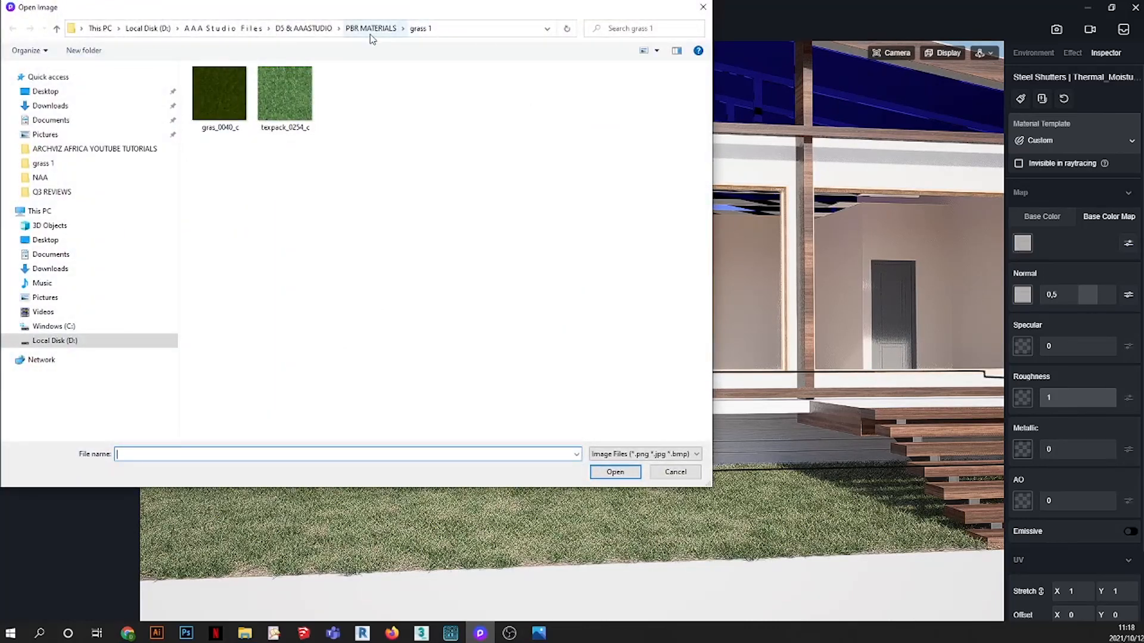
{"action": "left_click", "coordinate": [370, 30]}
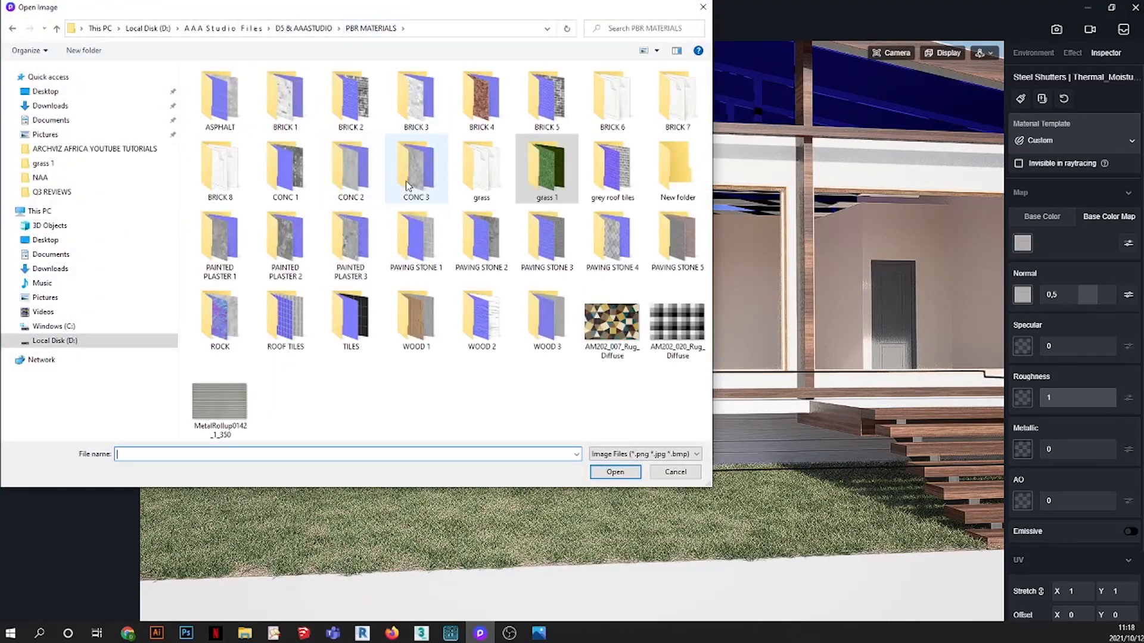
{"action": "double_click", "coordinate": [349, 178]}
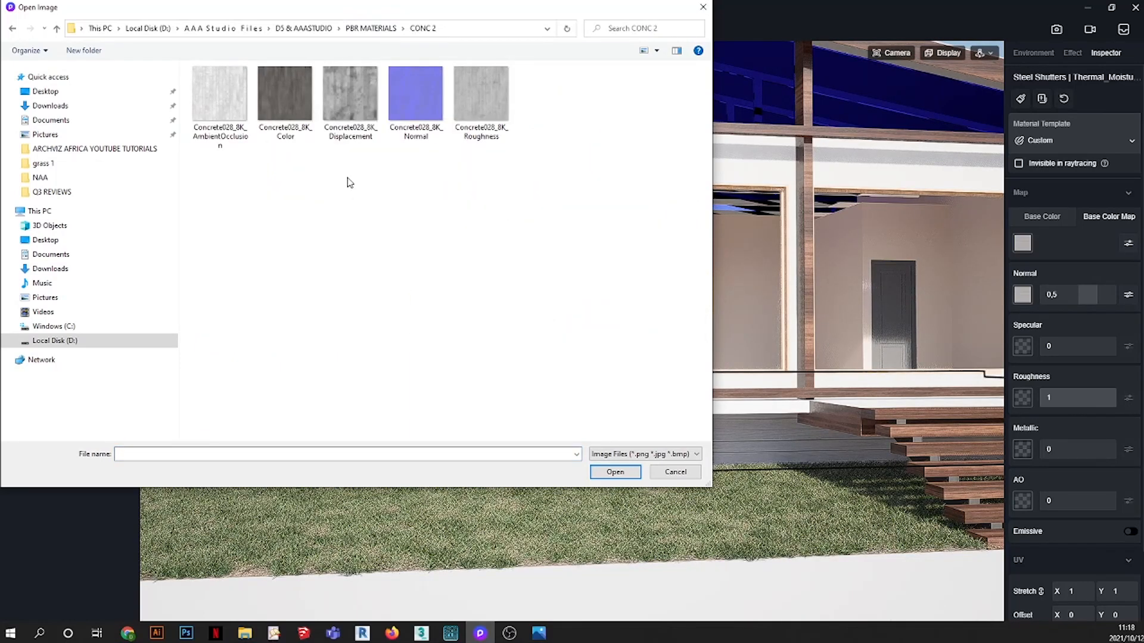
{"action": "left_click", "coordinate": [286, 114]}
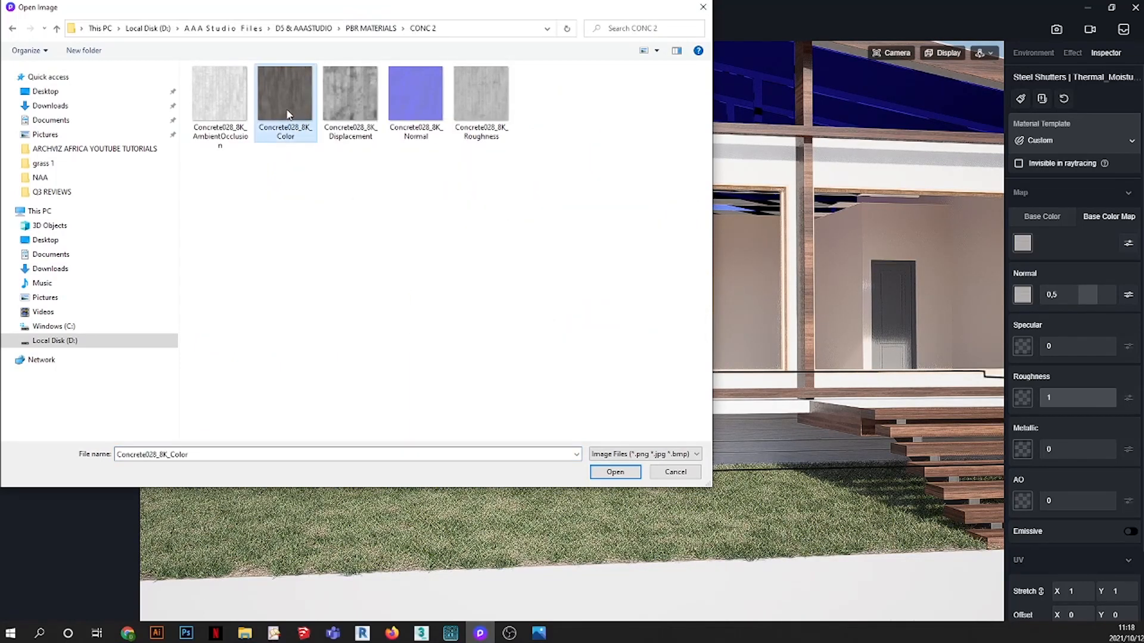
{"action": "left_click", "coordinate": [625, 472]}
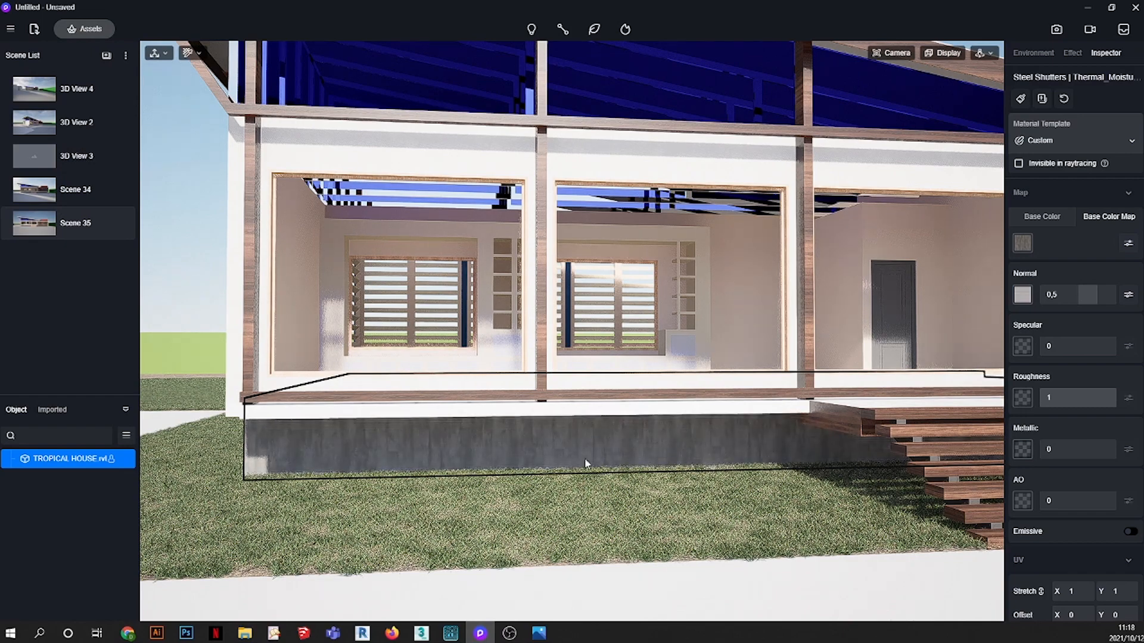
- Load Concrete028_8K_Normal as the normal map of the plinth's concrete material
{"action": "scroll", "coordinate": [648, 448], "scroll_direction": "up", "scroll_amount": 5}
{"action": "scroll", "coordinate": [649, 447], "scroll_direction": "up", "scroll_amount": 3}
{"action": "right_click_drag", "start_coordinate": [691, 444], "coordinate": [566, 460]}
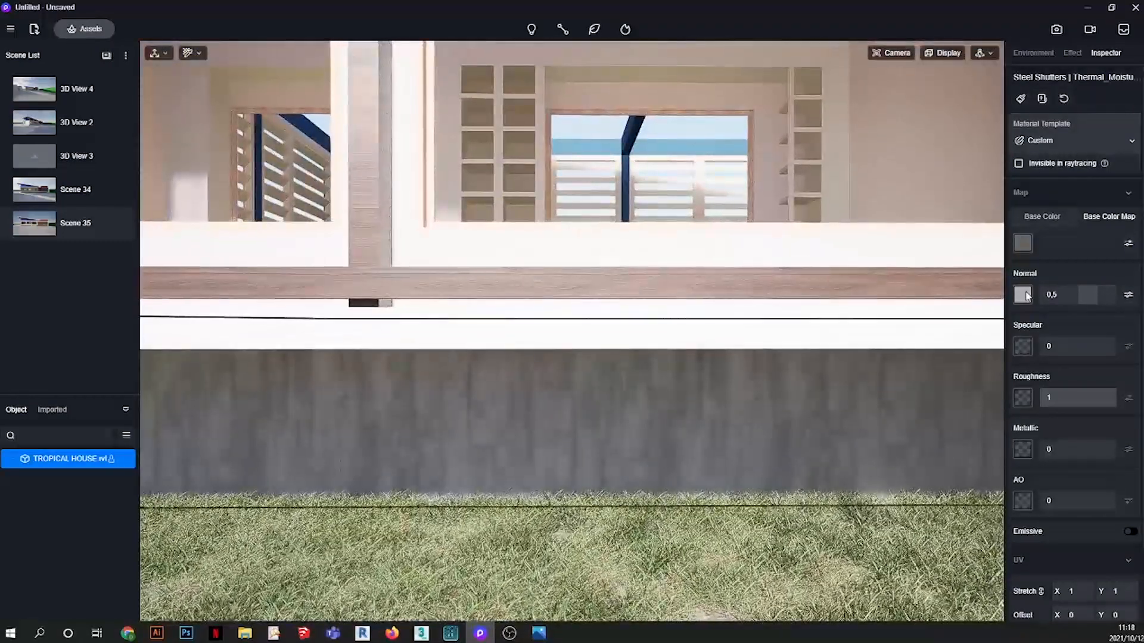
{"action": "left_click", "coordinate": [1022, 294]}
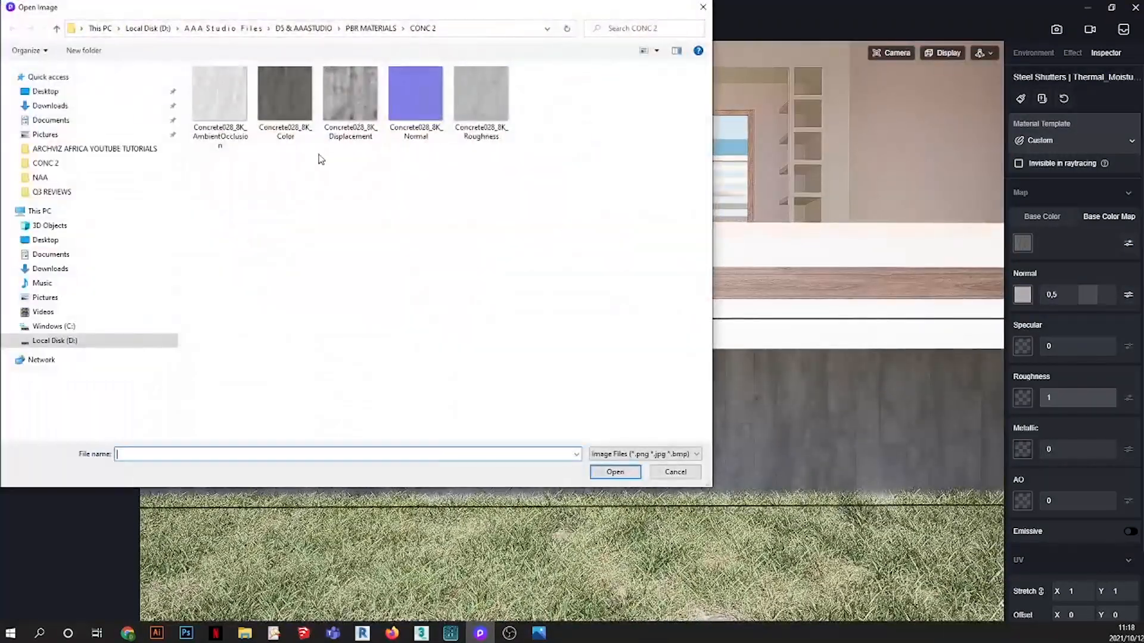
{"action": "left_click", "coordinate": [413, 94]}
{"action": "double_click", "coordinate": [414, 94]}
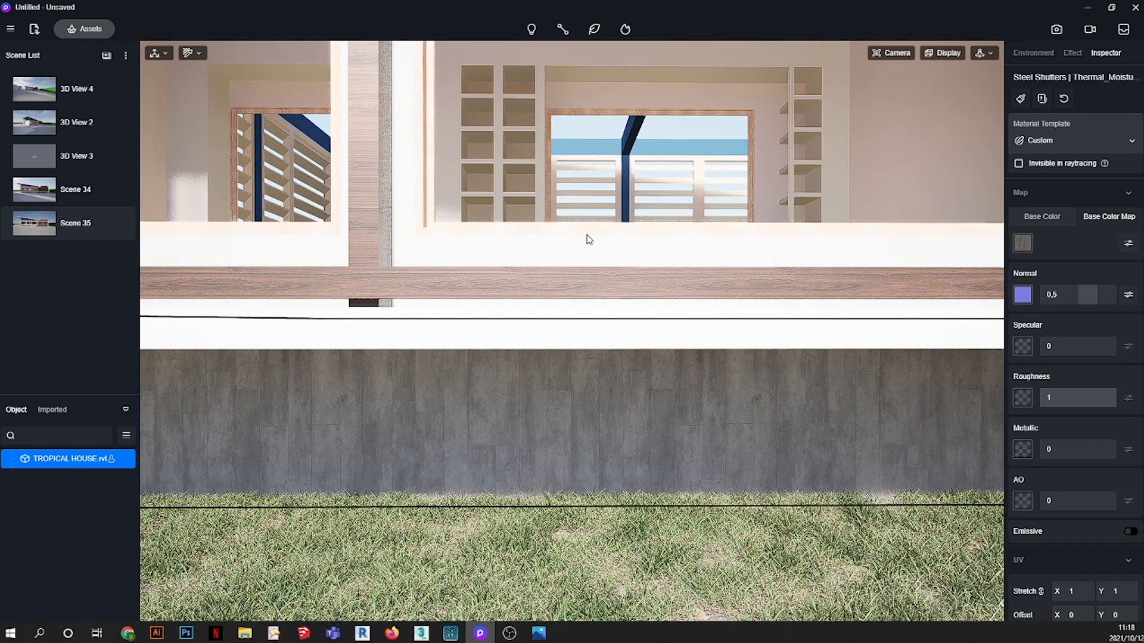
- Add Concrete028_8K_Roughness as the plinth material's roughness map and Concrete028_8K_AmbientOcclusion as its AO map
{"action": "left_click", "coordinate": [1021, 398]}
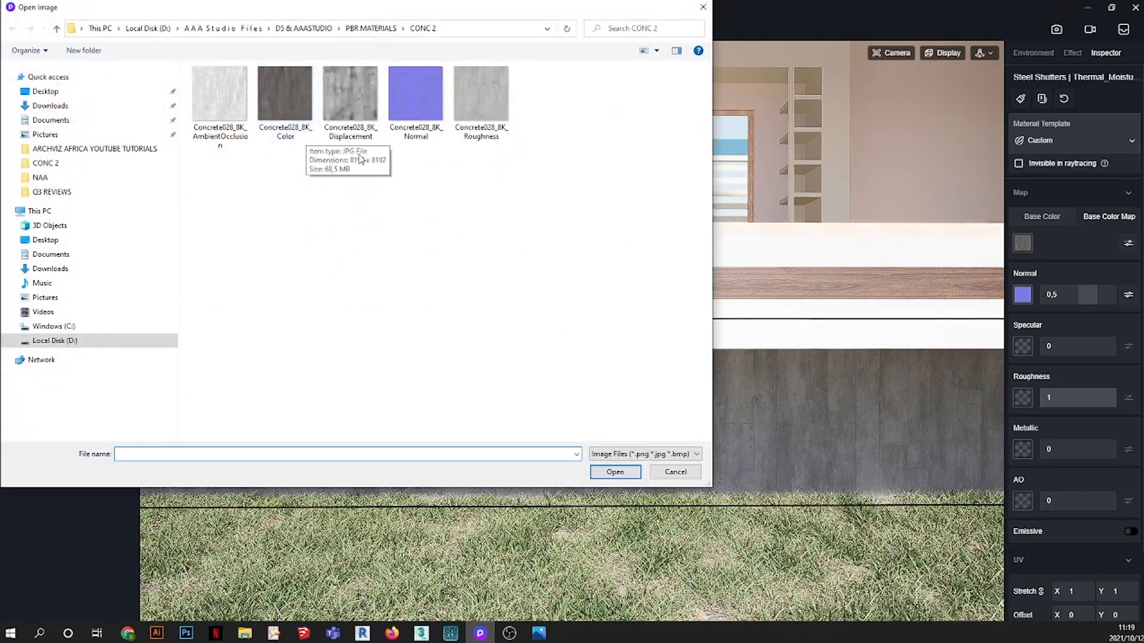
{"action": "double_click", "coordinate": [494, 109]}
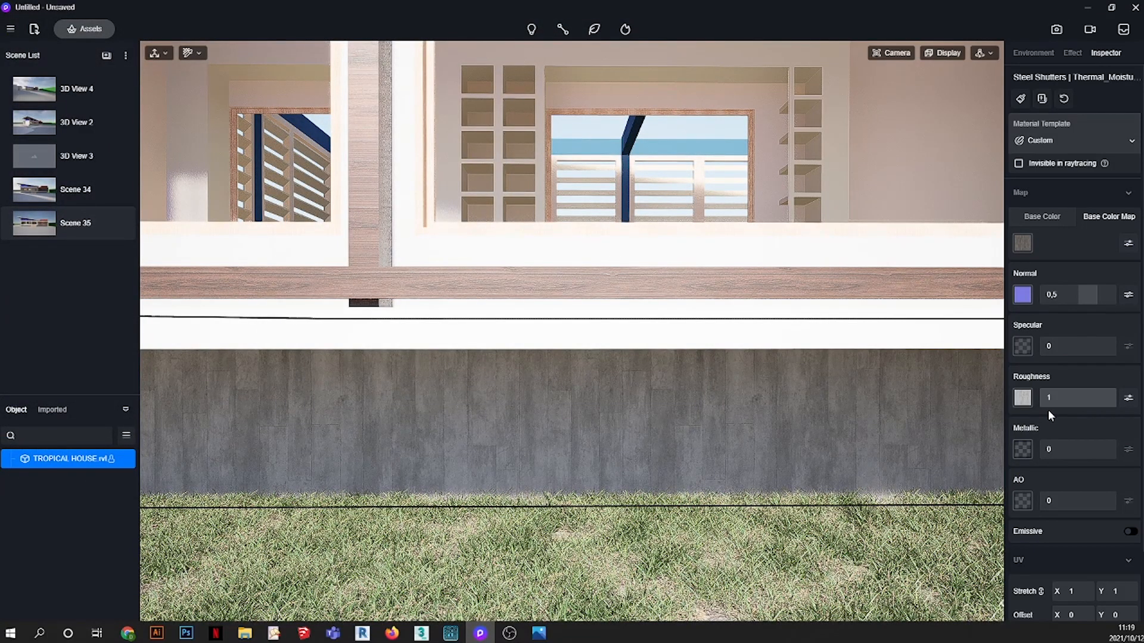
{"action": "left_click", "coordinate": [1019, 499]}
{"action": "double_click", "coordinate": [229, 114]}
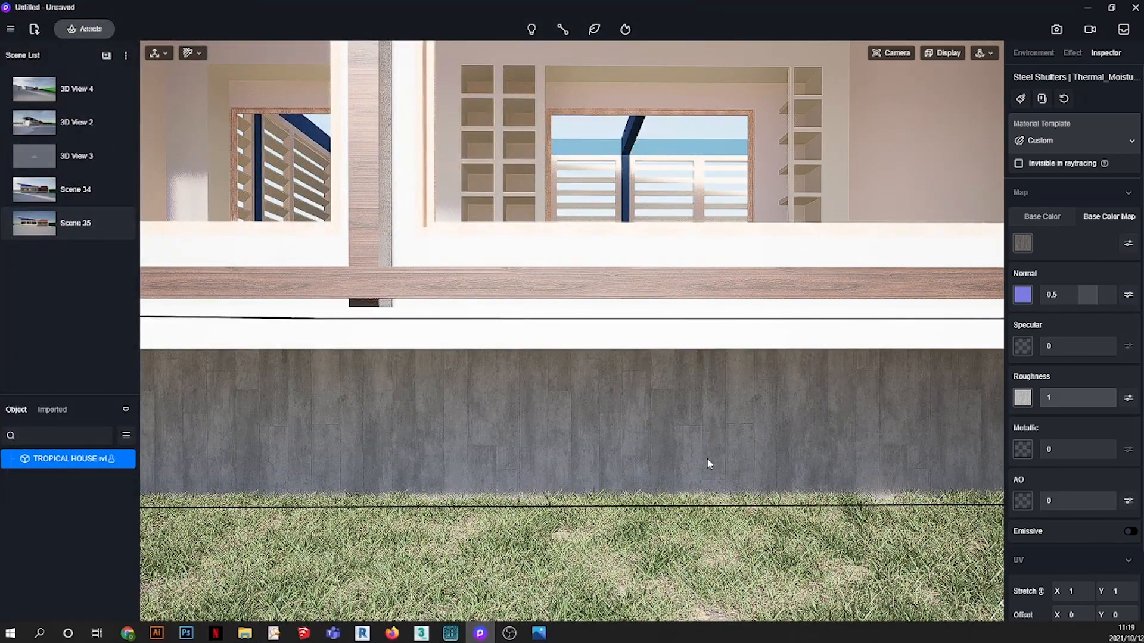
- Switch the plinth material to the Displacement template and load Concrete028_8K_Displacement as its height map
{"action": "scroll", "coordinate": [711, 448], "scroll_direction": "down", "scroll_amount": 3}
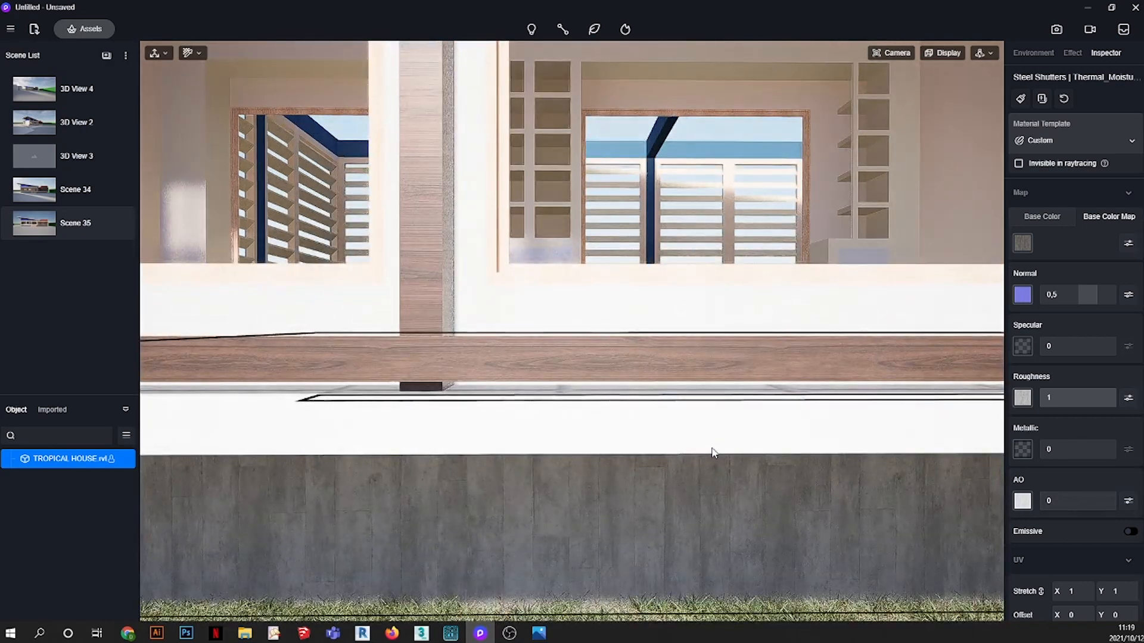
{"action": "scroll", "coordinate": [700, 391], "scroll_direction": "down", "scroll_amount": 5}
{"action": "scroll", "coordinate": [728, 528], "scroll_direction": "up", "scroll_amount": 8}
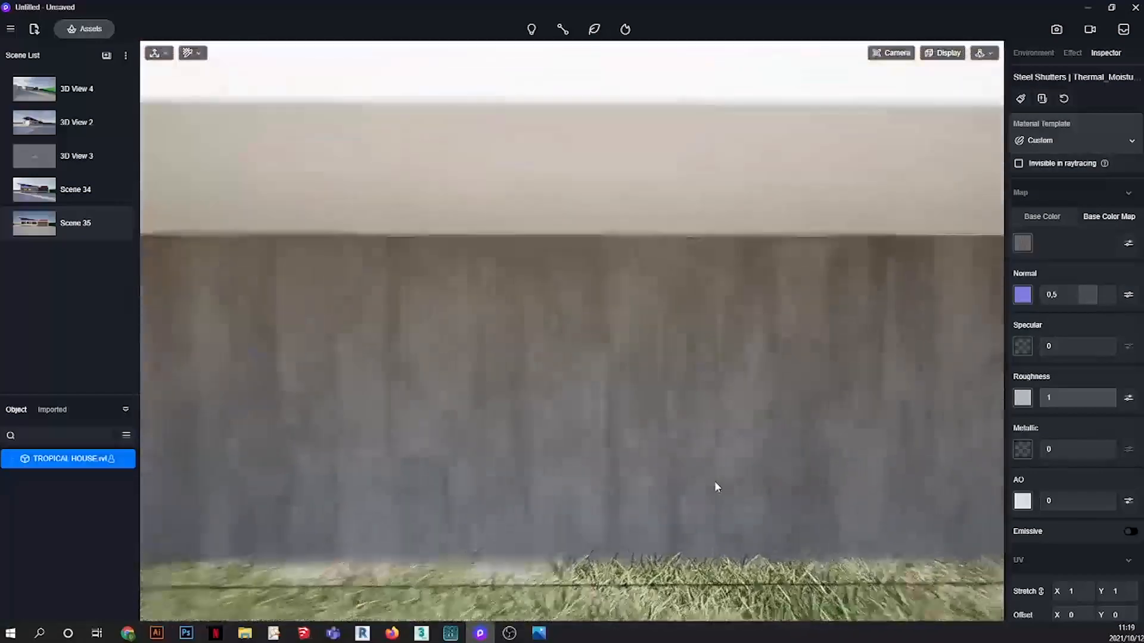
{"action": "scroll", "coordinate": [649, 377], "scroll_direction": "down", "scroll_amount": 3}
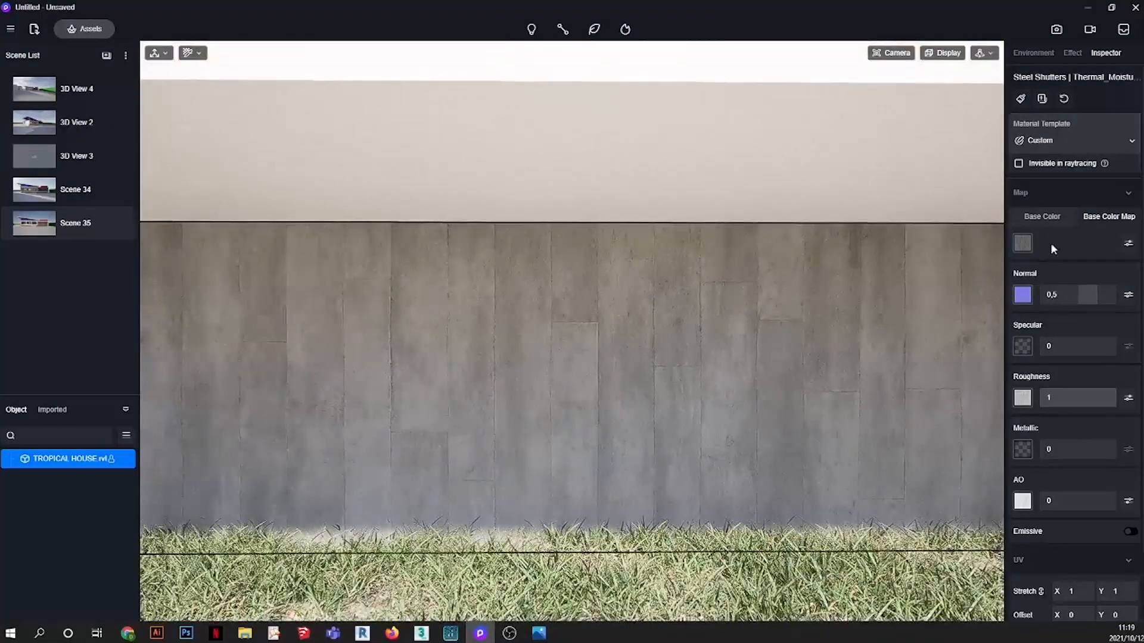
{"action": "left_click", "coordinate": [1046, 141]}
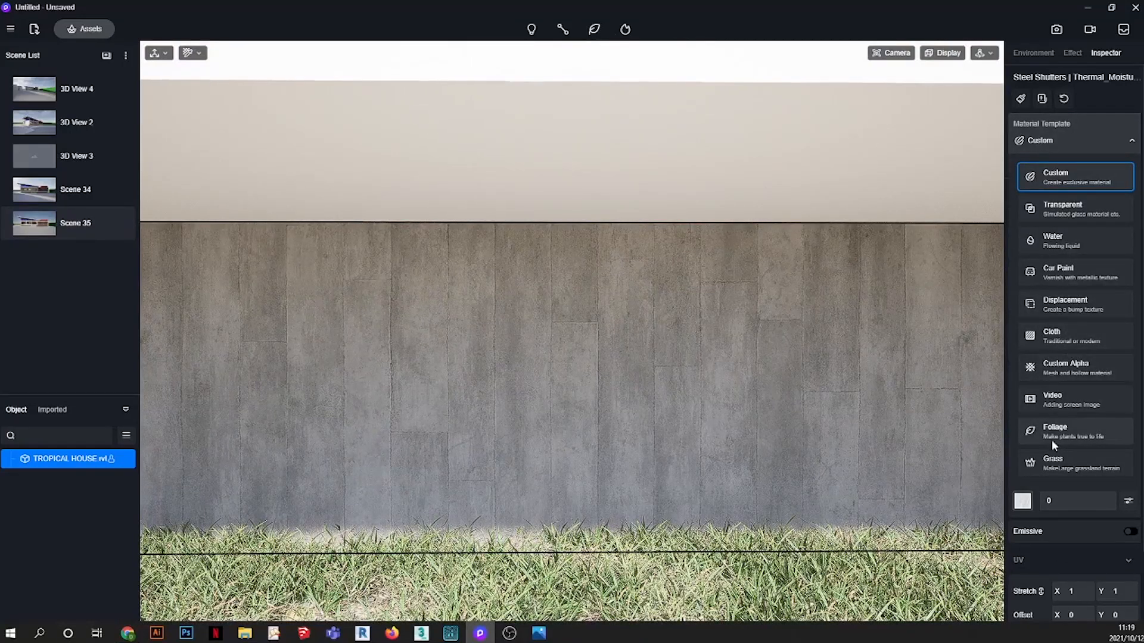
{"action": "left_click", "coordinate": [1062, 307]}
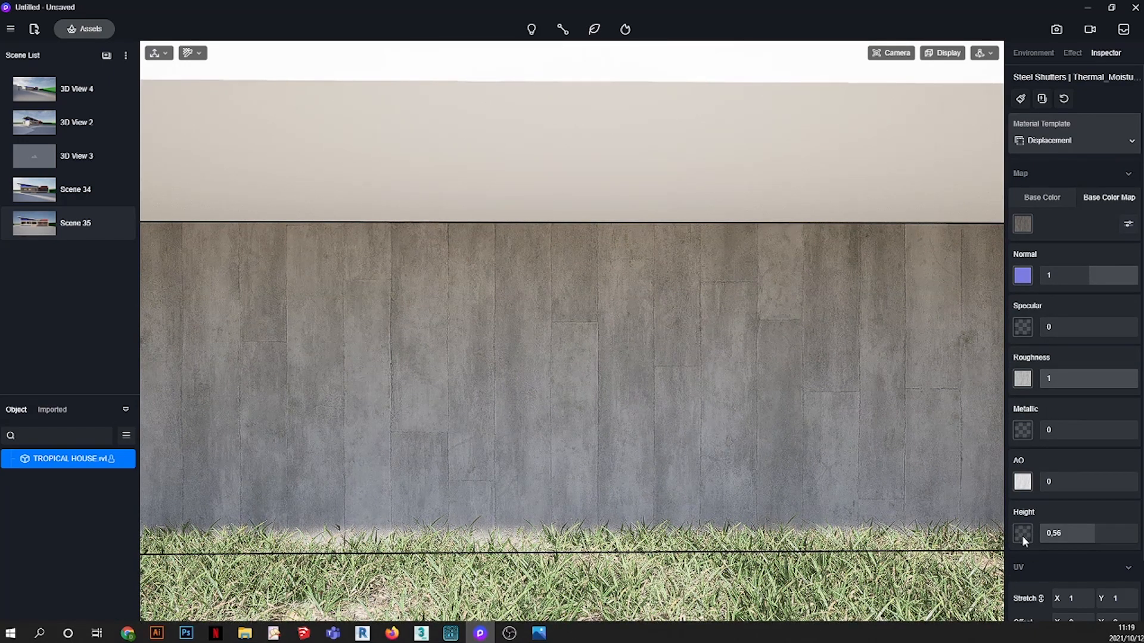
{"action": "left_click", "coordinate": [1023, 533]}
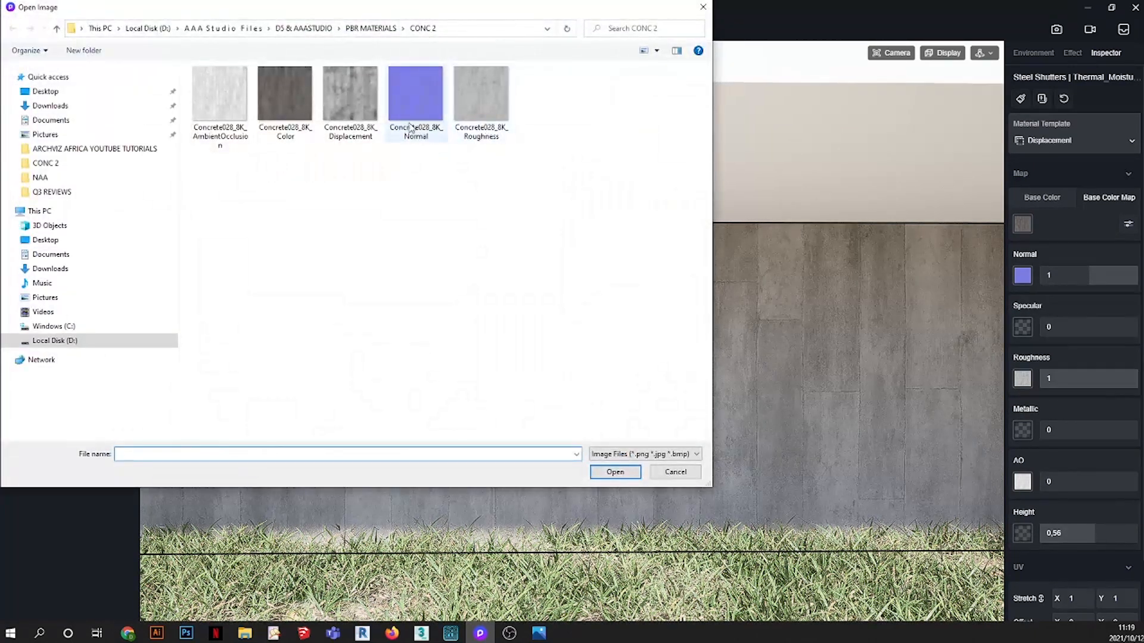
{"action": "left_click", "coordinate": [351, 105]}
{"action": "left_click", "coordinate": [614, 472]}
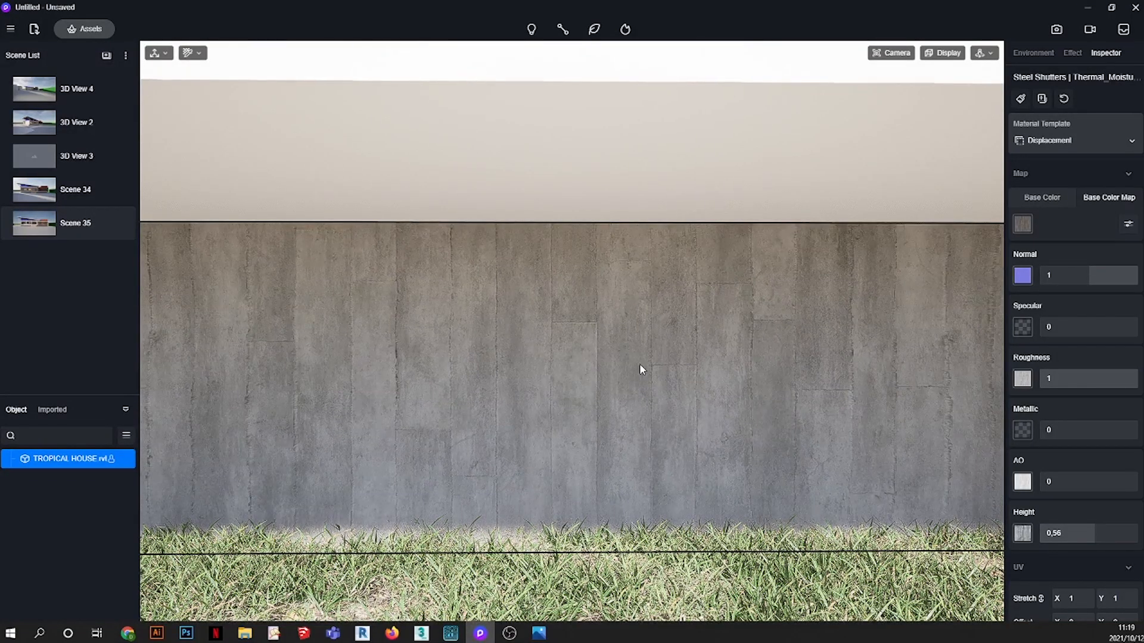
- Set the height of the plinth's concrete displacement to 0.11
{"action": "scroll", "coordinate": [641, 370], "scroll_direction": "up", "scroll_amount": 2}
{"action": "right_click_drag", "start_coordinate": [689, 390], "coordinate": [918, 450]}
{"action": "scroll", "coordinate": [608, 357], "scroll_direction": "up", "scroll_amount": 1}
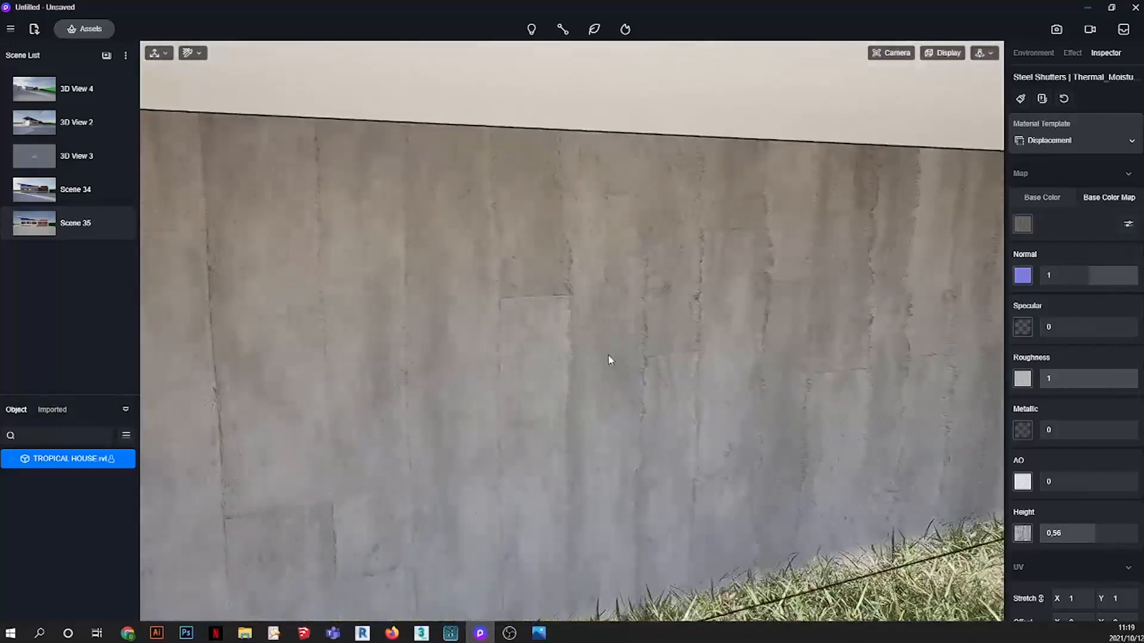
{"action": "scroll", "coordinate": [680, 445], "scroll_direction": "up", "scroll_amount": 2}
{"action": "scroll", "coordinate": [623, 506], "scroll_direction": "down", "scroll_amount": 3}
{"action": "scroll", "coordinate": [604, 320], "scroll_direction": "up", "scroll_amount": 2}
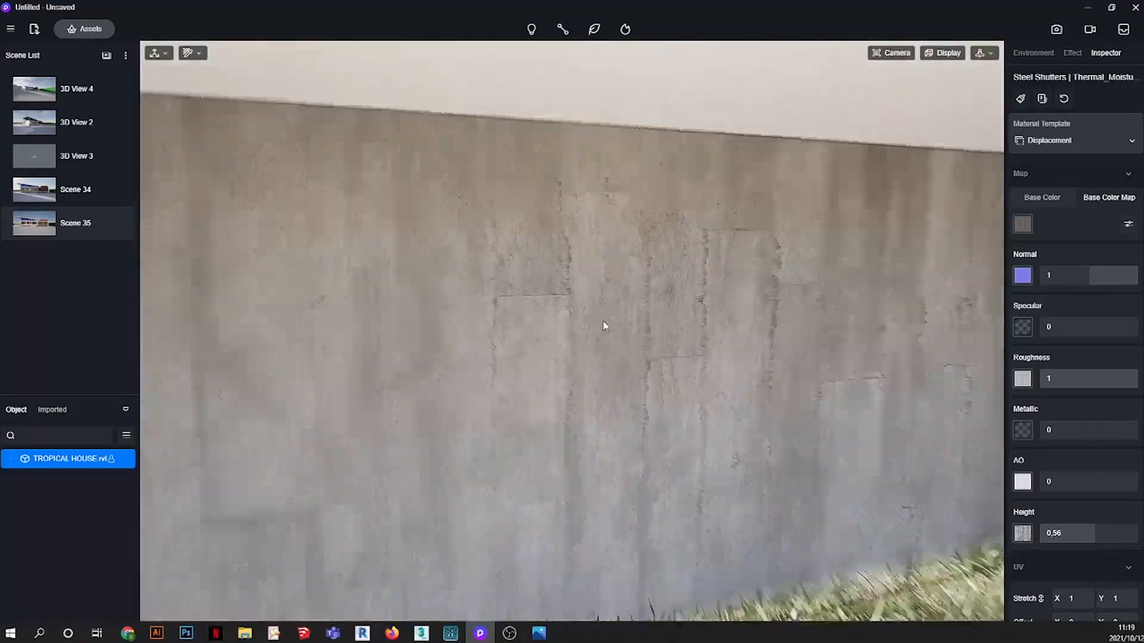
{"action": "left_click_drag", "start_coordinate": [1095, 537], "coordinate": [1051, 534]}
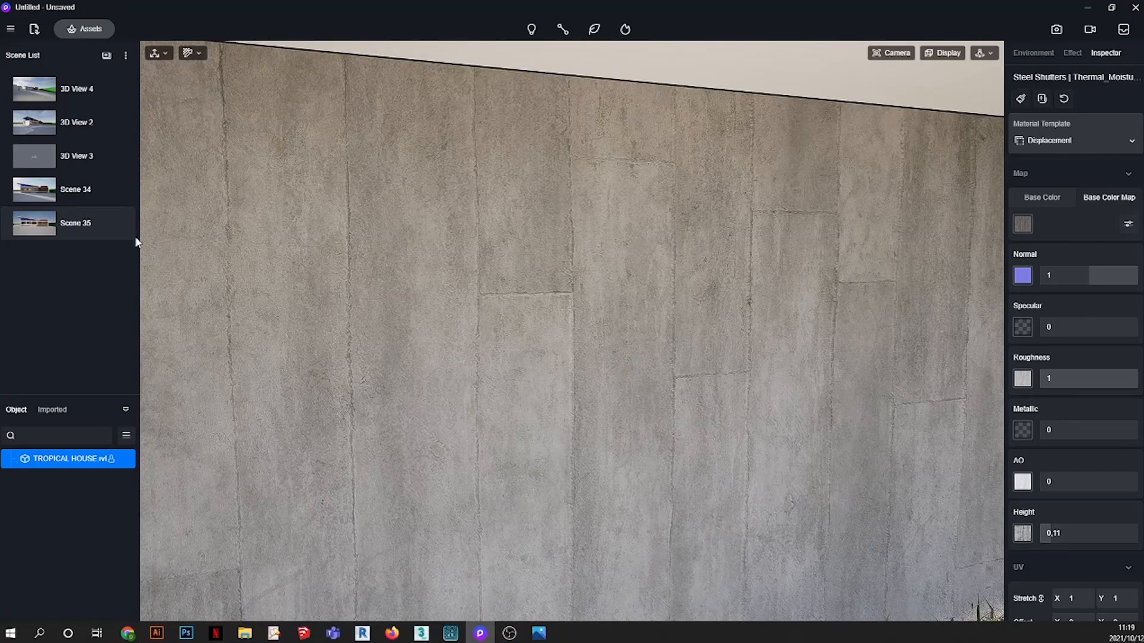
- Rotate the plinth's concrete texture by 90° and set its UV stretch to 0.5 in X and Y
{"action": "scroll", "coordinate": [1112, 562], "scroll_direction": "down", "scroll_amount": 2}
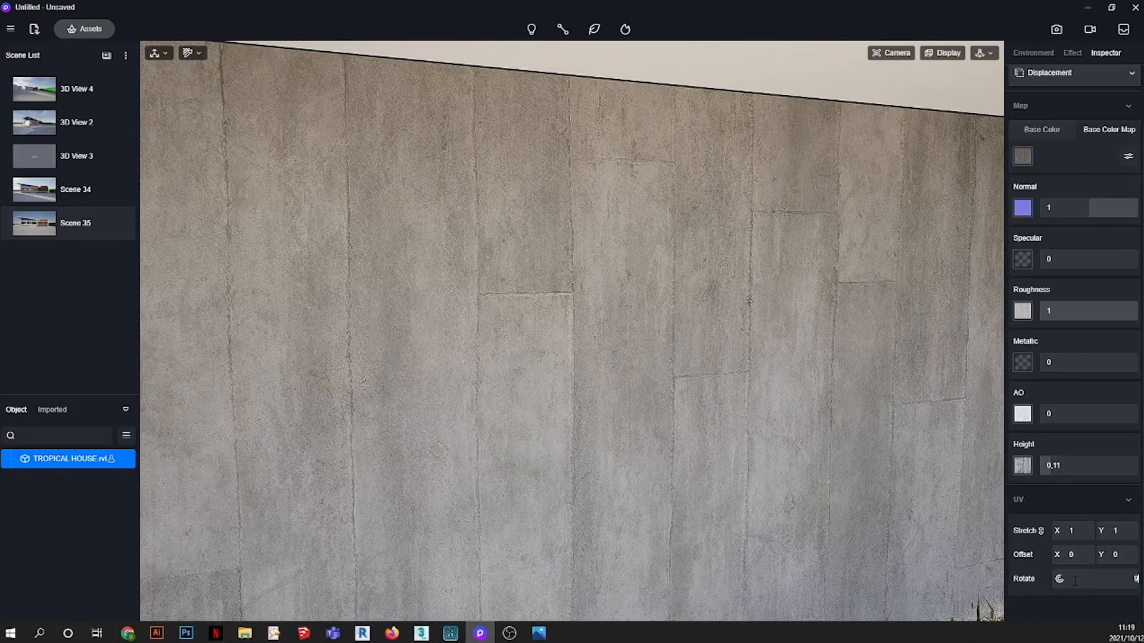
{"action": "scroll", "coordinate": [617, 327], "scroll_direction": "down", "scroll_amount": 5}
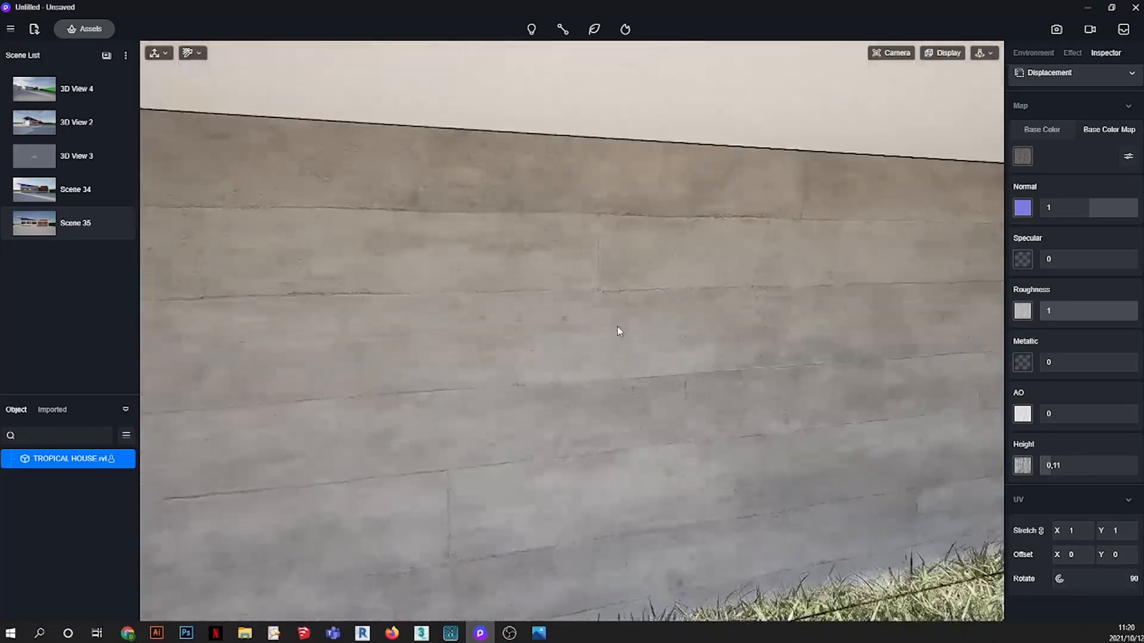
{"action": "left_click", "coordinate": [1070, 530]}
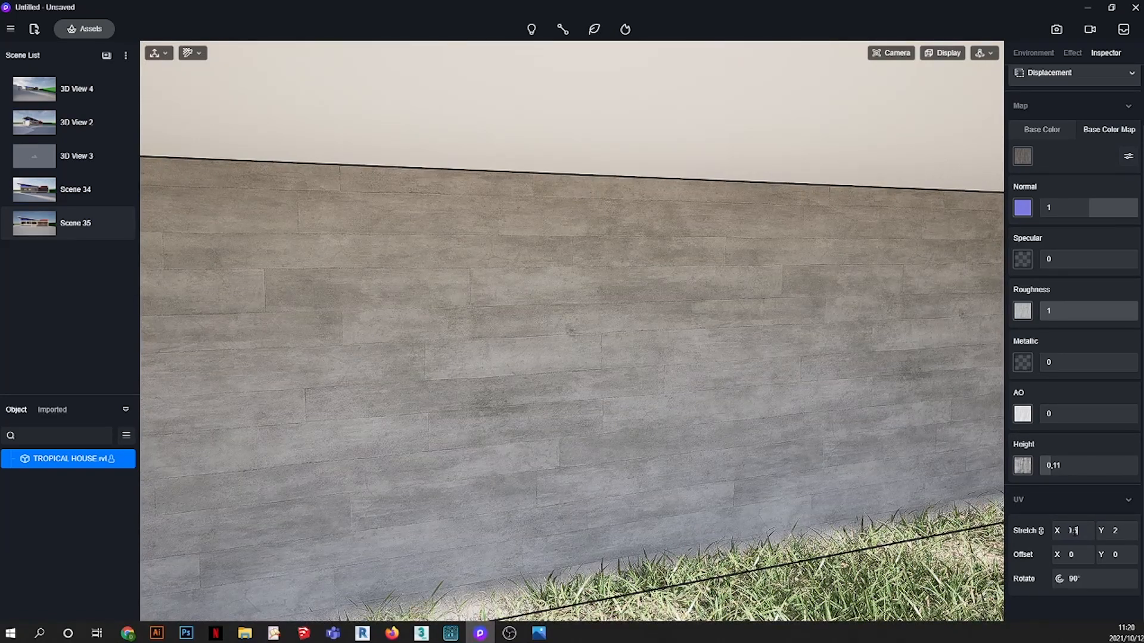
{"action": "key", "text": "Return"}
- Examine the concrete texture on the plinth from several distances and angles, and return to the Scene 35 view
{"action": "scroll", "coordinate": [502, 322], "scroll_direction": "down", "scroll_amount": 3}
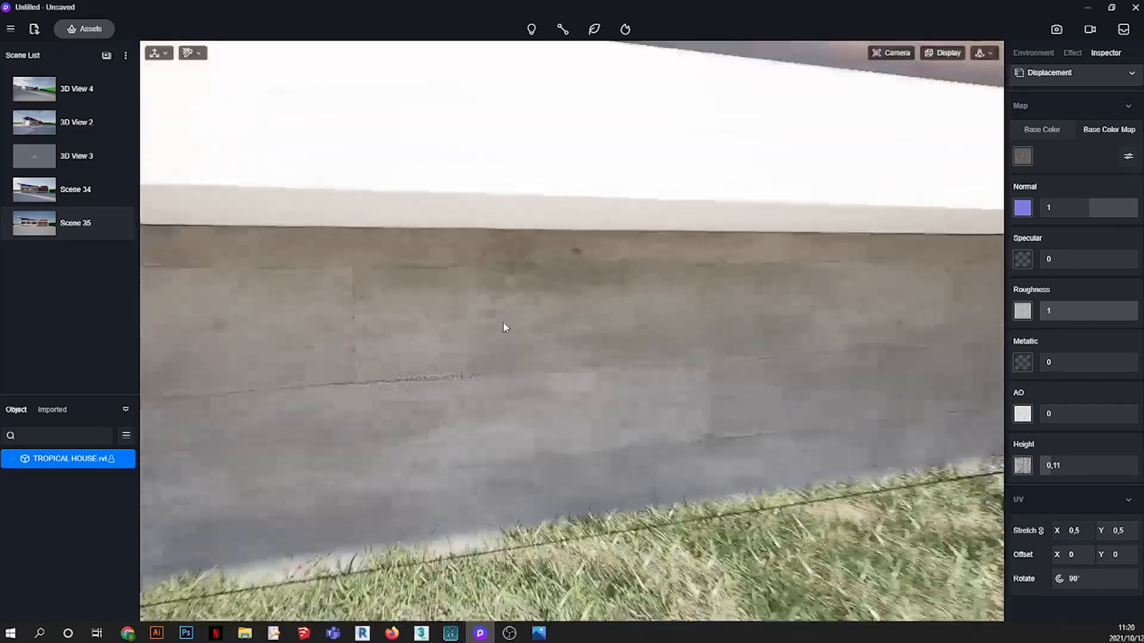
{"action": "scroll", "coordinate": [503, 322], "scroll_direction": "down", "scroll_amount": 7}
{"action": "scroll", "coordinate": [773, 328], "scroll_direction": "up", "scroll_amount": 2}
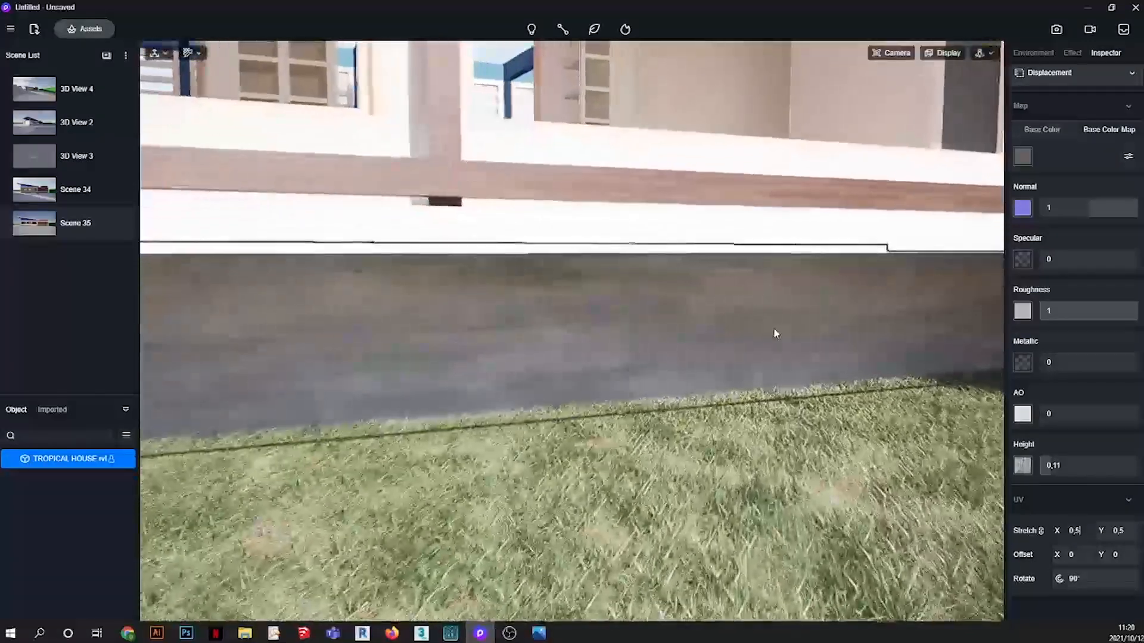
{"action": "scroll", "coordinate": [775, 333], "scroll_direction": "up", "scroll_amount": 2}
{"action": "scroll", "coordinate": [511, 347], "scroll_direction": "up", "scroll_amount": 1}
{"action": "right_click_drag", "start_coordinate": [570, 347], "coordinate": [493, 334]}
{"action": "scroll", "coordinate": [740, 352], "scroll_direction": "down", "scroll_amount": 3}
{"action": "scroll", "coordinate": [743, 353], "scroll_direction": "down", "scroll_amount": 3}
{"action": "scroll", "coordinate": [694, 333], "scroll_direction": "down", "scroll_amount": 2}
{"action": "scroll", "coordinate": [694, 330], "scroll_direction": "down", "scroll_amount": 3}
{"action": "scroll", "coordinate": [494, 333], "scroll_direction": "up", "scroll_amount": 2}
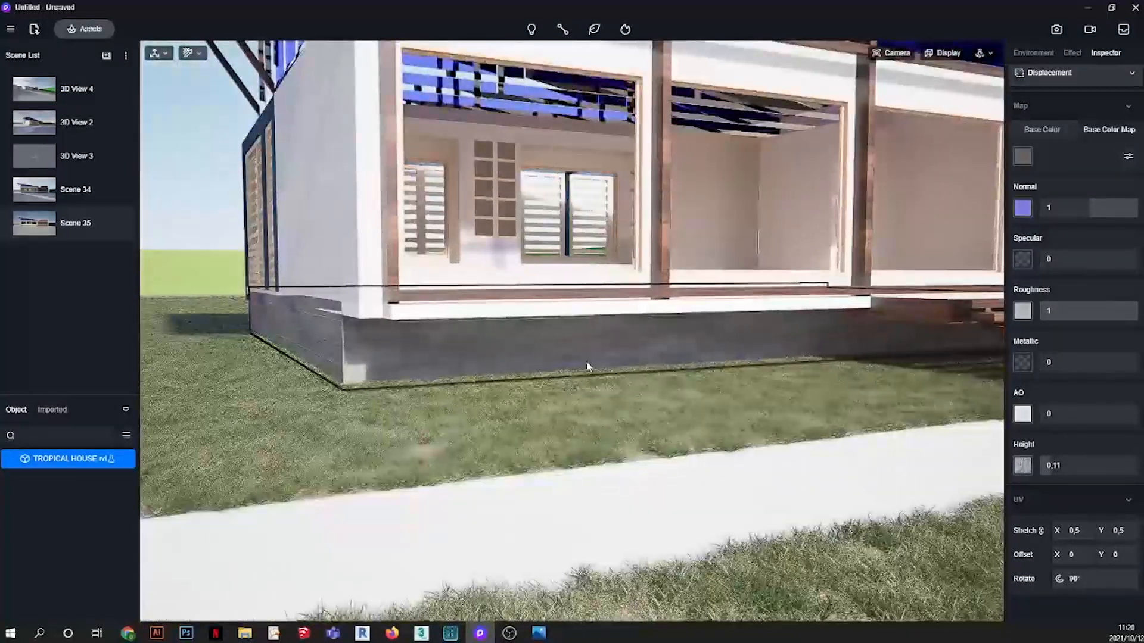
{"action": "right_click_drag", "start_coordinate": [590, 374], "coordinate": [268, 379]}
{"action": "scroll", "coordinate": [577, 382], "scroll_direction": "down", "scroll_amount": 3}
{"action": "right_click_drag", "start_coordinate": [577, 382], "coordinate": [346, 319]}
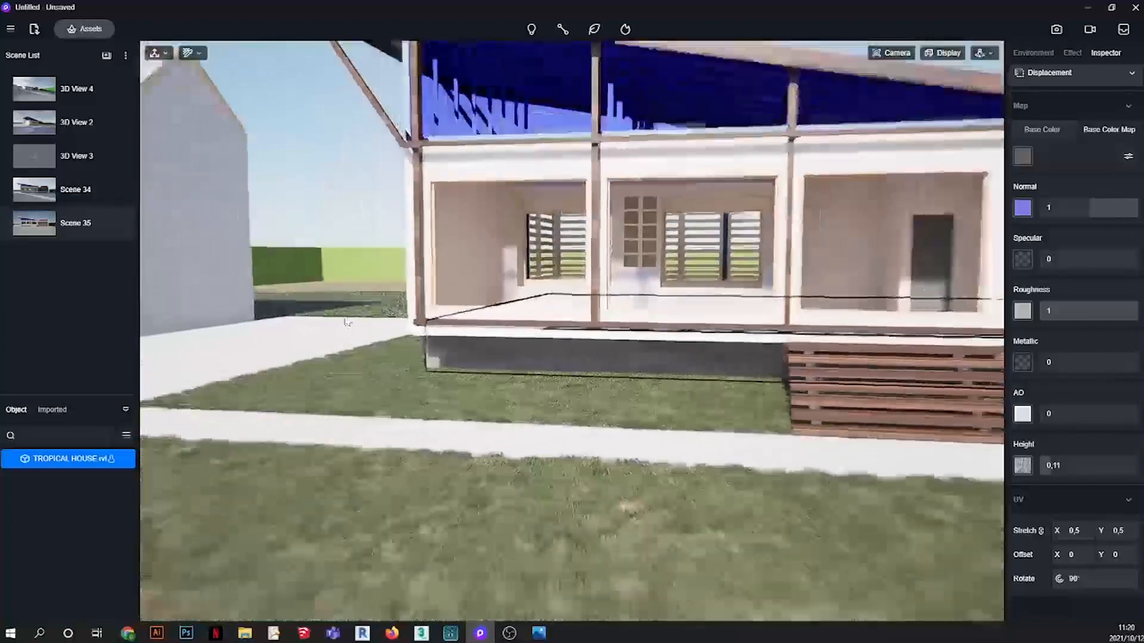
{"action": "left_click", "coordinate": [105, 223]}
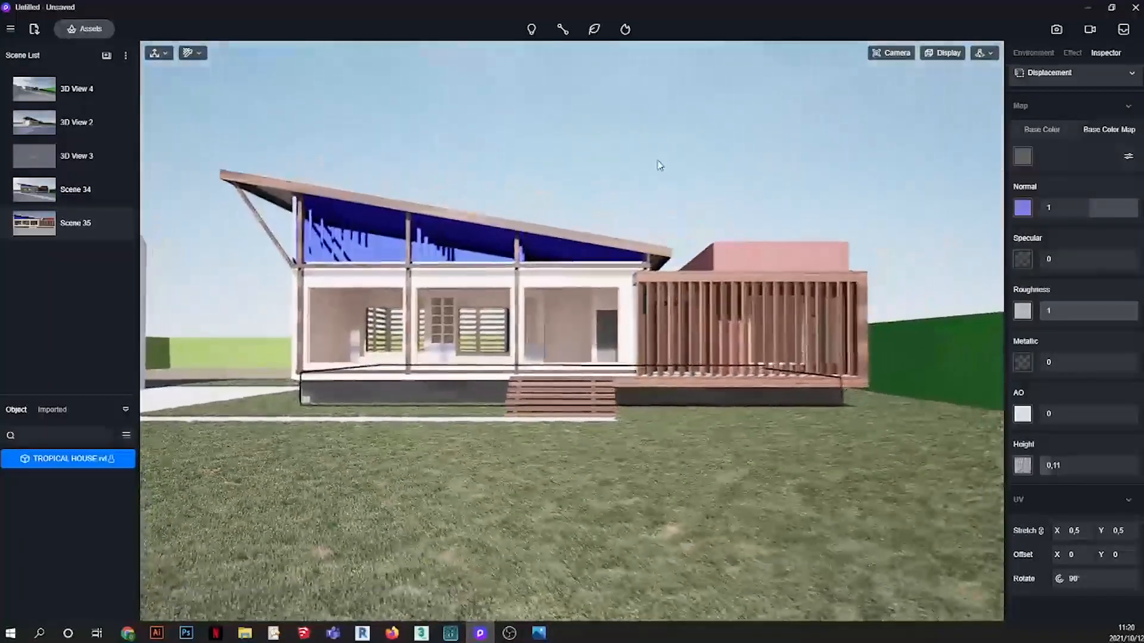
- Select the white walkway in front of the wooden steps to edit its material
{"action": "left_click", "coordinate": [659, 166]}
{"action": "scroll", "coordinate": [391, 390], "scroll_direction": "up", "scroll_amount": 4}
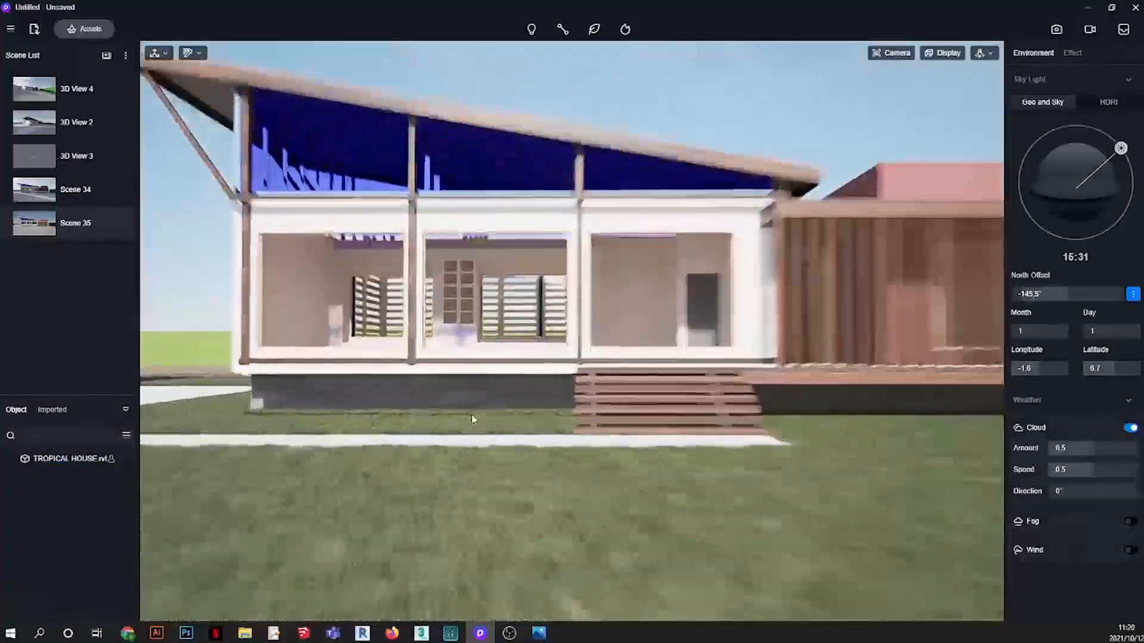
{"action": "scroll", "coordinate": [471, 417], "scroll_direction": "up", "scroll_amount": 3}
{"action": "right_click_drag", "start_coordinate": [492, 486], "coordinate": [495, 554]}
{"action": "scroll", "coordinate": [545, 211], "scroll_direction": "down", "scroll_amount": 3}
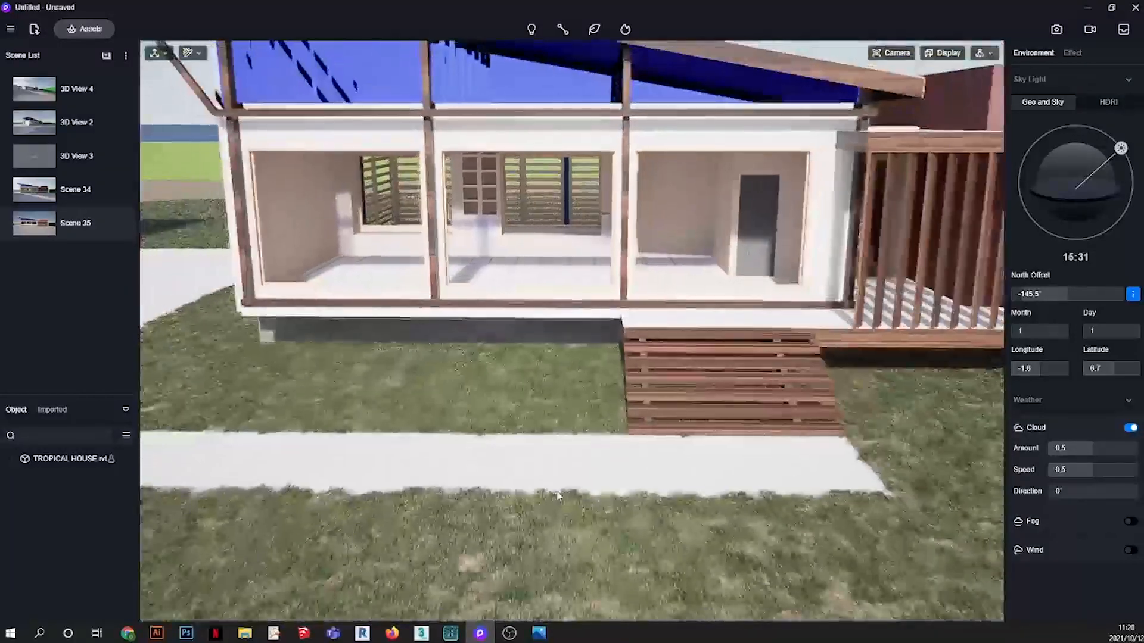
{"action": "scroll", "coordinate": [559, 496], "scroll_direction": "up", "scroll_amount": 5}
{"action": "left_click", "coordinate": [618, 435]}
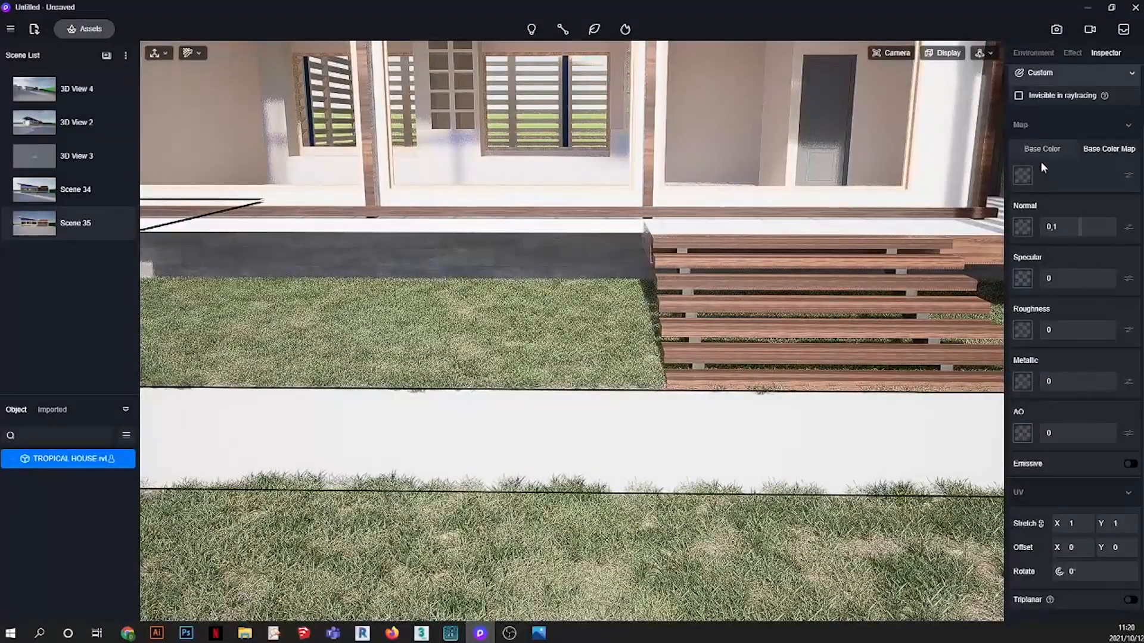
- Load PavingStones070_8K_Color from the PAVING STONE 3 folder as the walkway's base color map and PavingStones070_8K_Normal as its normal map
{"action": "left_click", "coordinate": [1031, 180]}
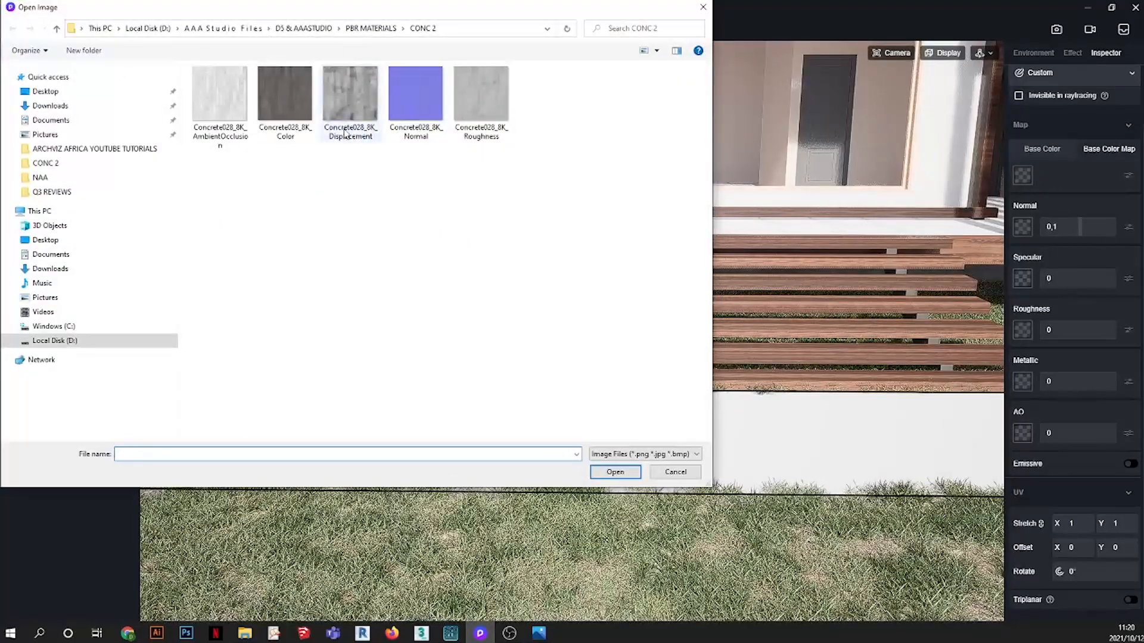
{"action": "left_click", "coordinate": [370, 28]}
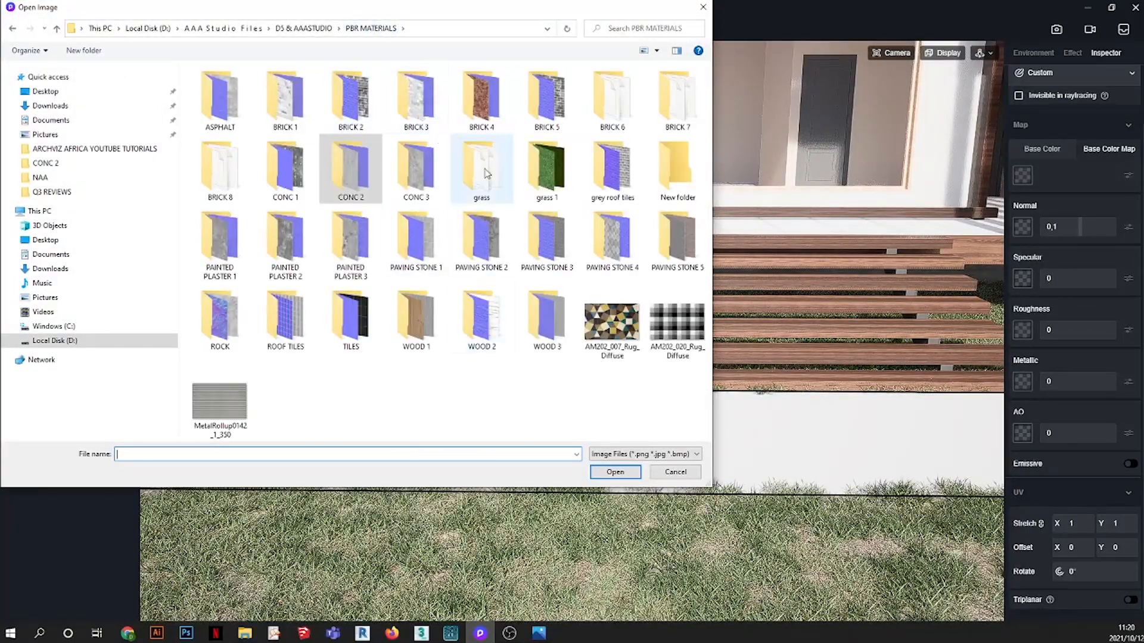
{"action": "double_click", "coordinate": [547, 244]}
{"action": "left_click", "coordinate": [449, 149]}
{"action": "double_click", "coordinate": [449, 149]}
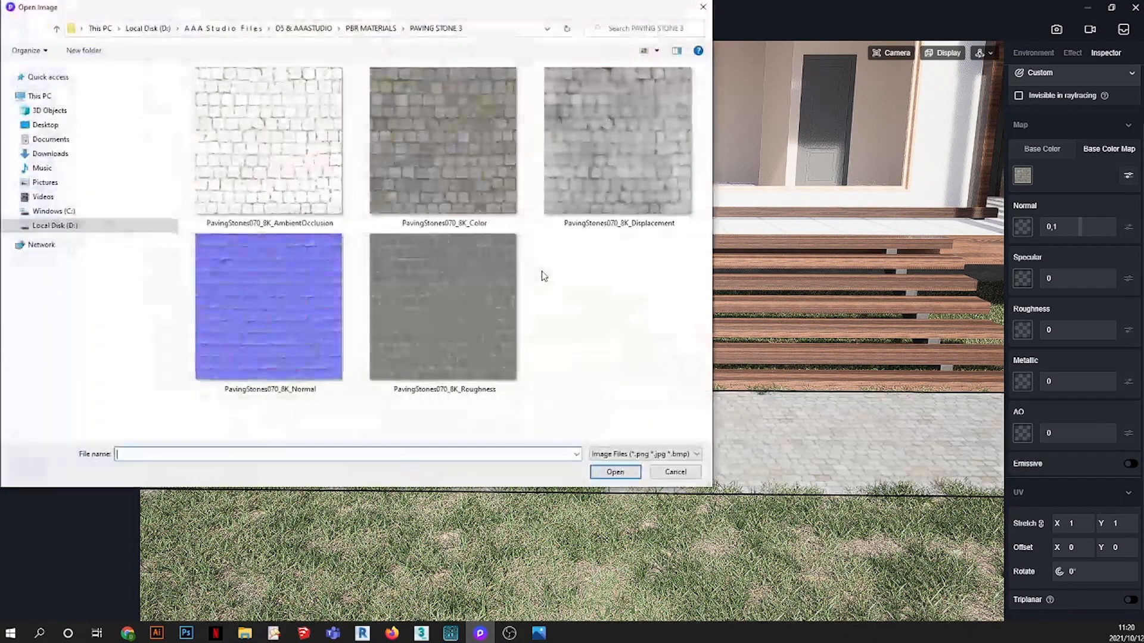
{"action": "double_click", "coordinate": [261, 294]}
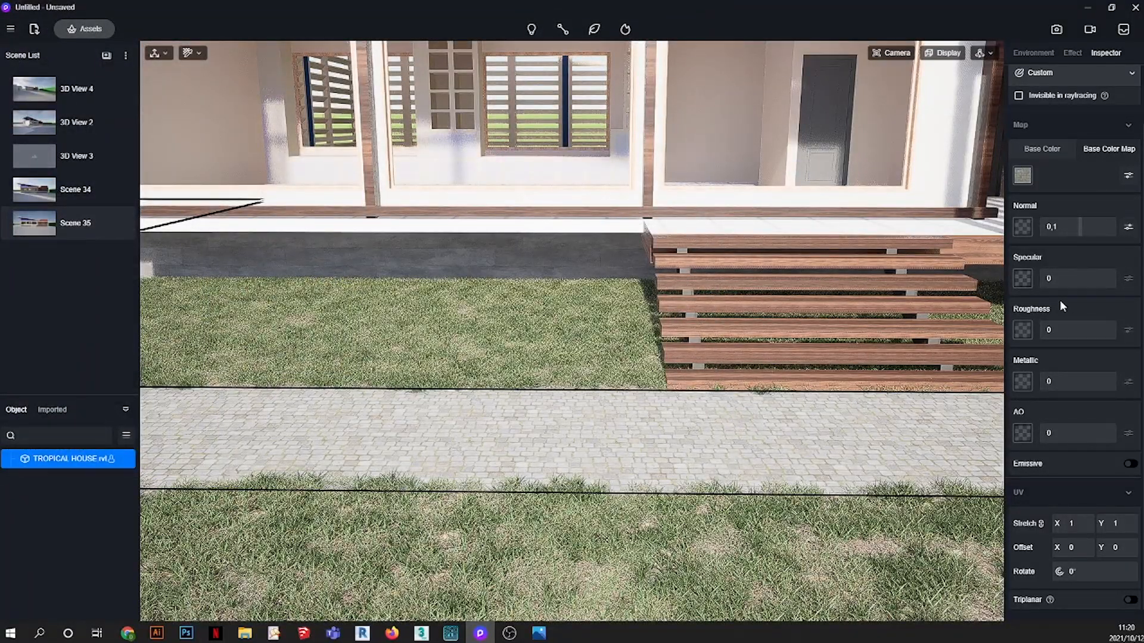
- Add PavingStones070_8K_Roughness as the walkway material's roughness map and PavingStones070_8K_AmbientOcclusion as its AO map
{"action": "left_click", "coordinate": [1023, 330]}
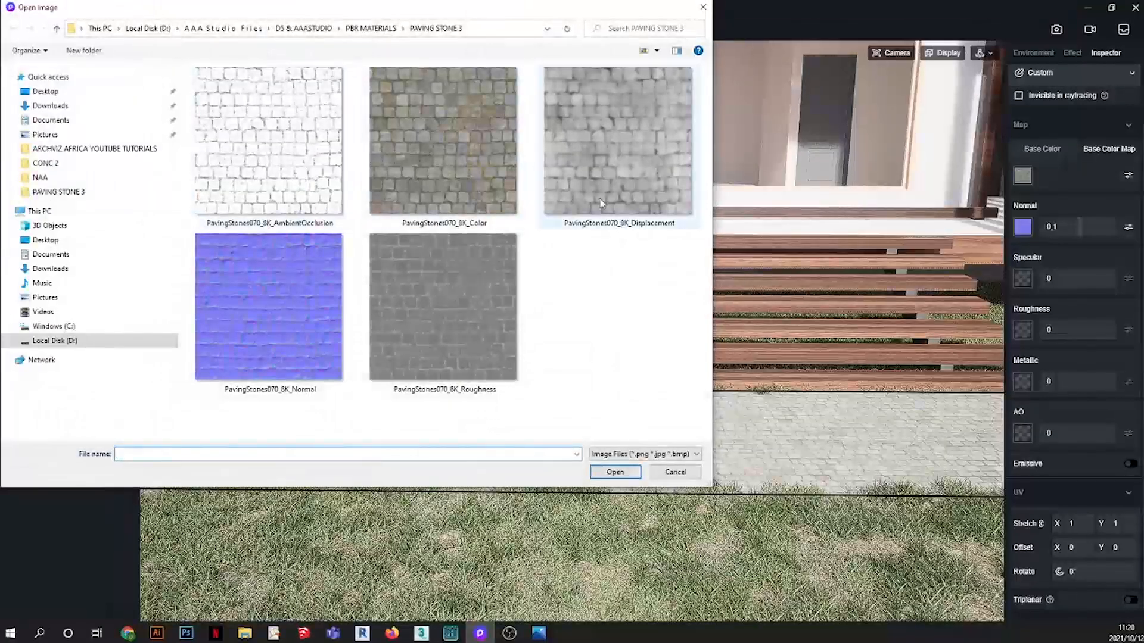
{"action": "double_click", "coordinate": [449, 328]}
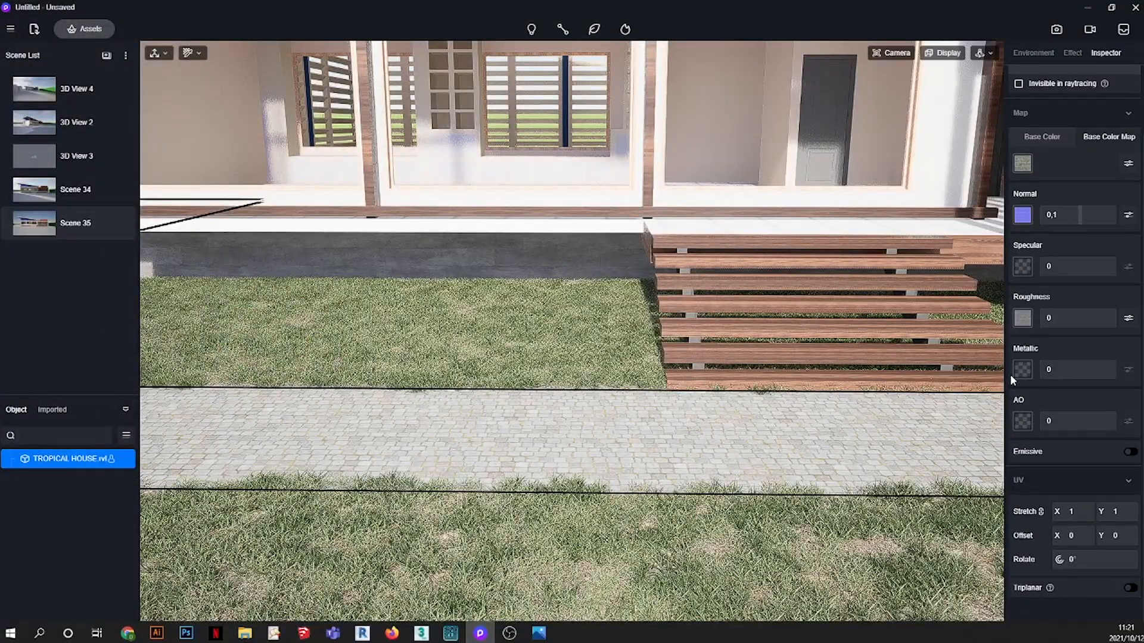
{"action": "left_click", "coordinate": [1021, 424]}
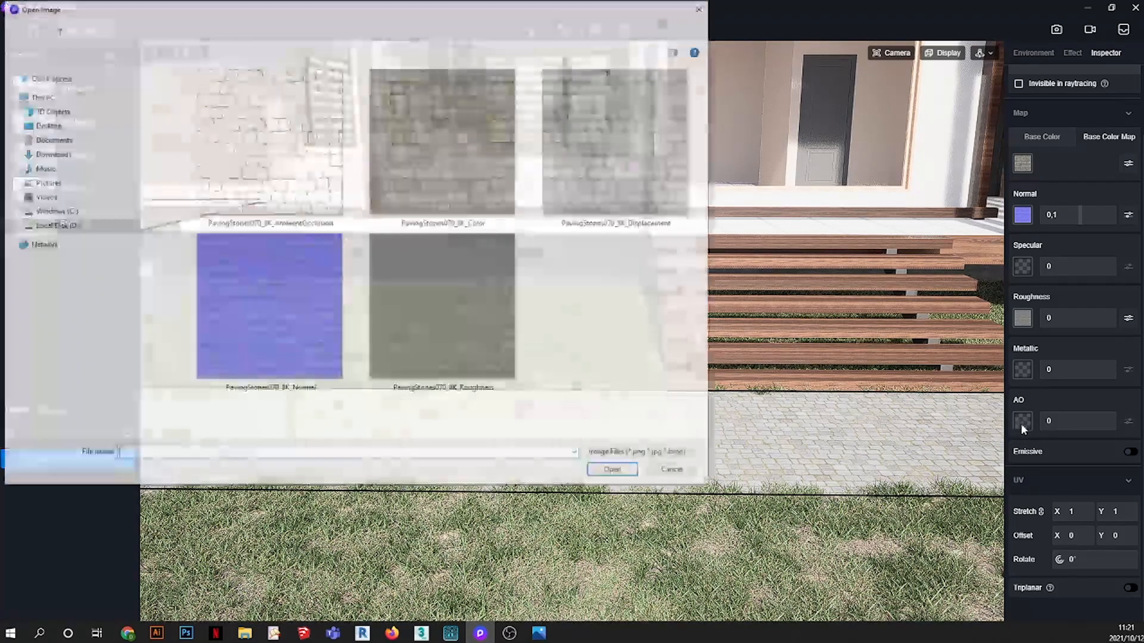
{"action": "double_click", "coordinate": [280, 174]}
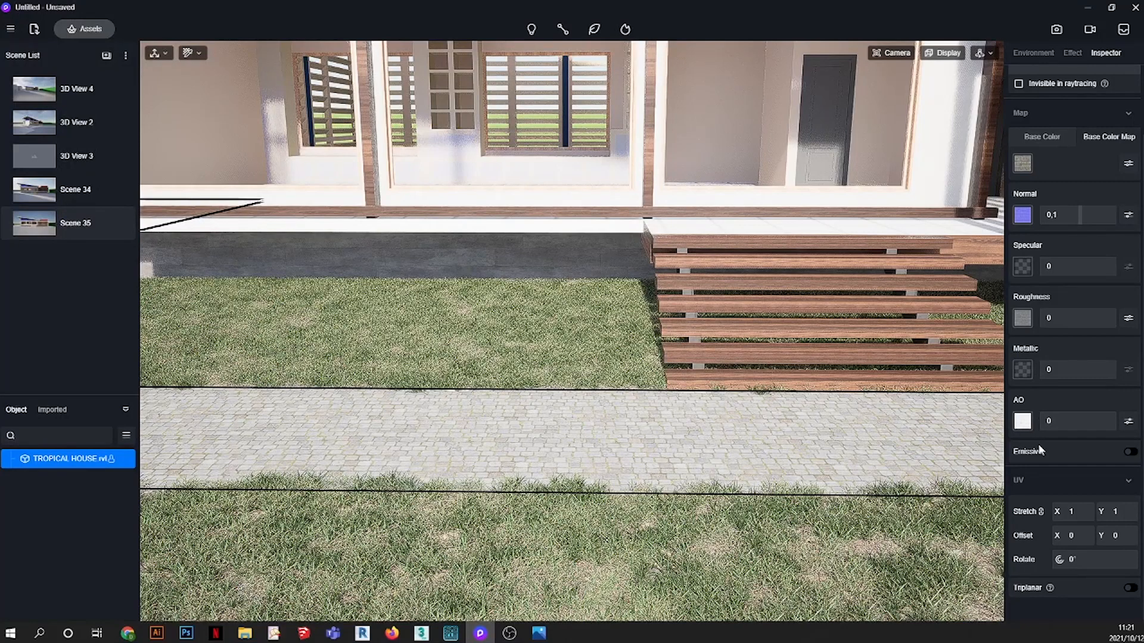
- Switch the walkway material to the Displacement template and load PavingStones070_8K_Displacement as its height map
{"action": "scroll", "coordinate": [1061, 176], "scroll_direction": "up", "scroll_amount": 2}
{"action": "left_click", "coordinate": [1058, 140]}
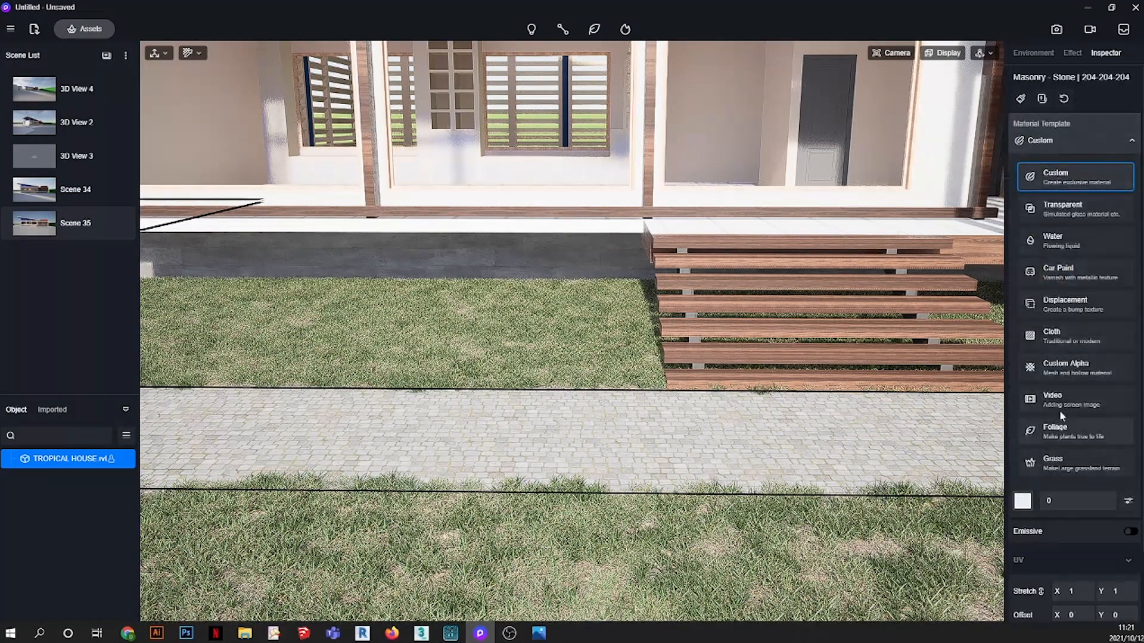
{"action": "key", "text": "Escape"}
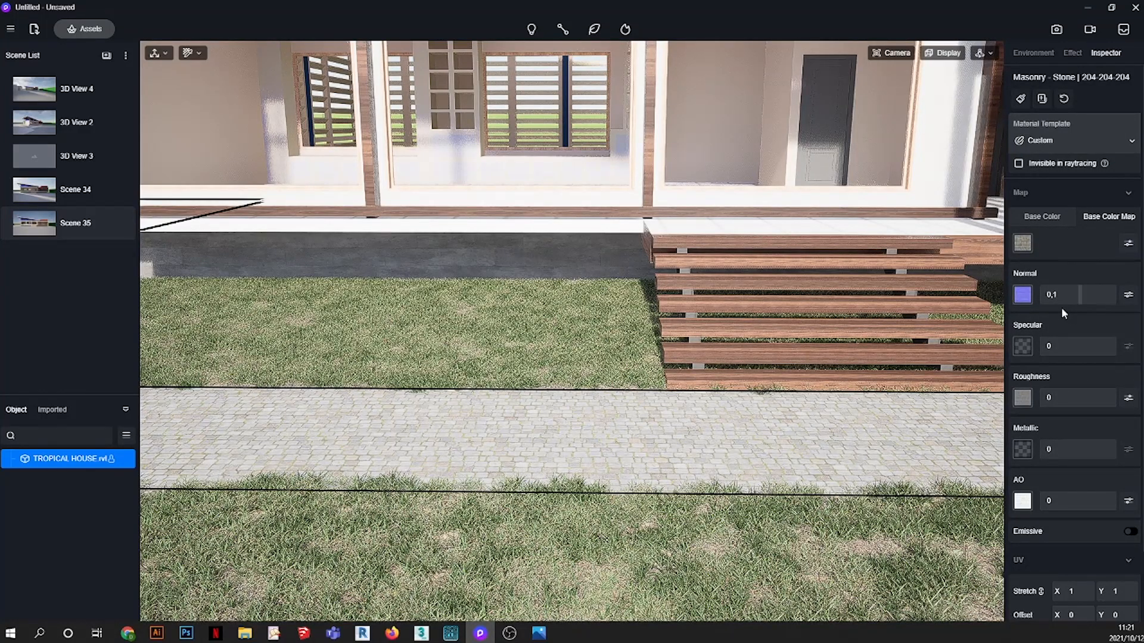
{"action": "scroll", "coordinate": [1049, 364], "scroll_direction": "down", "scroll_amount": 2}
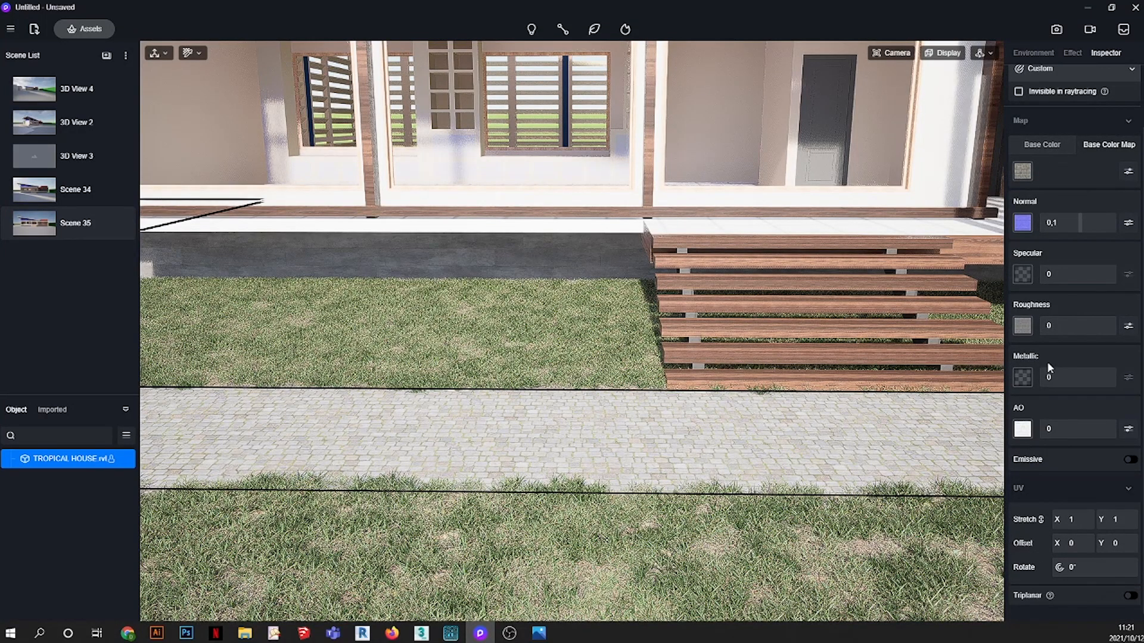
{"action": "scroll", "coordinate": [1047, 363], "scroll_direction": "down", "scroll_amount": 1}
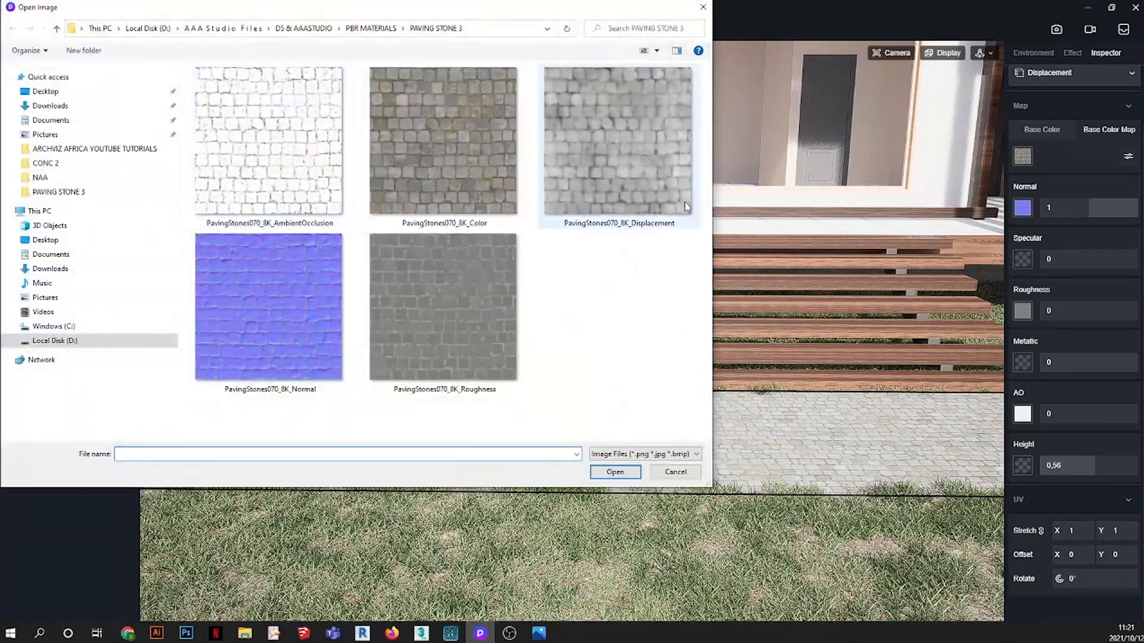
{"action": "double_click", "coordinate": [635, 173]}
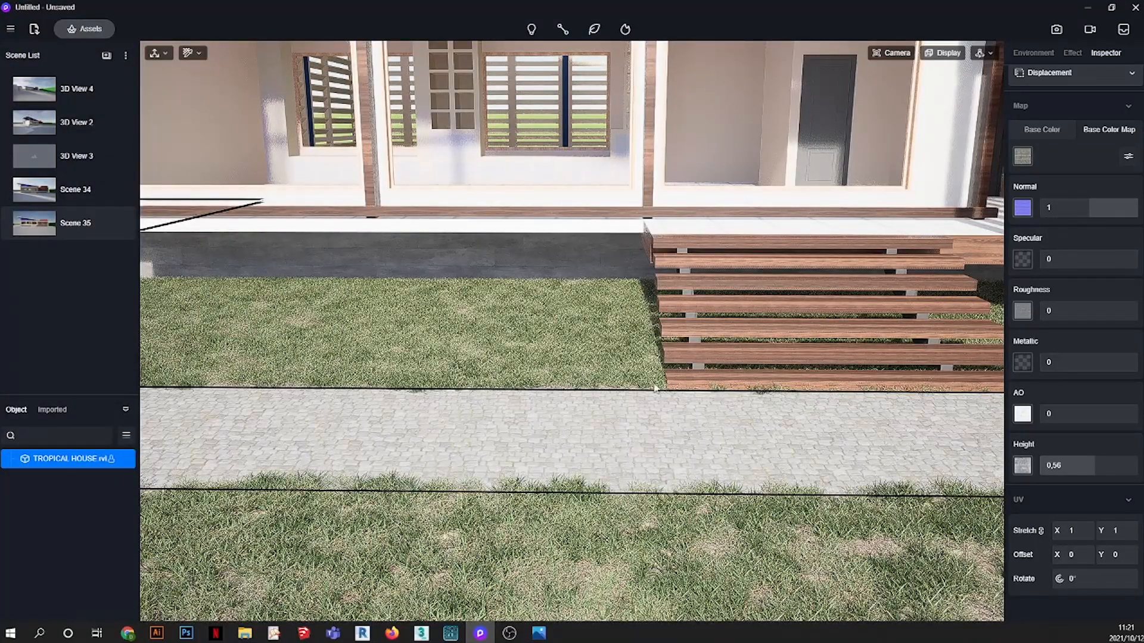
{"action": "scroll", "coordinate": [655, 388], "scroll_direction": "up", "scroll_amount": 4}
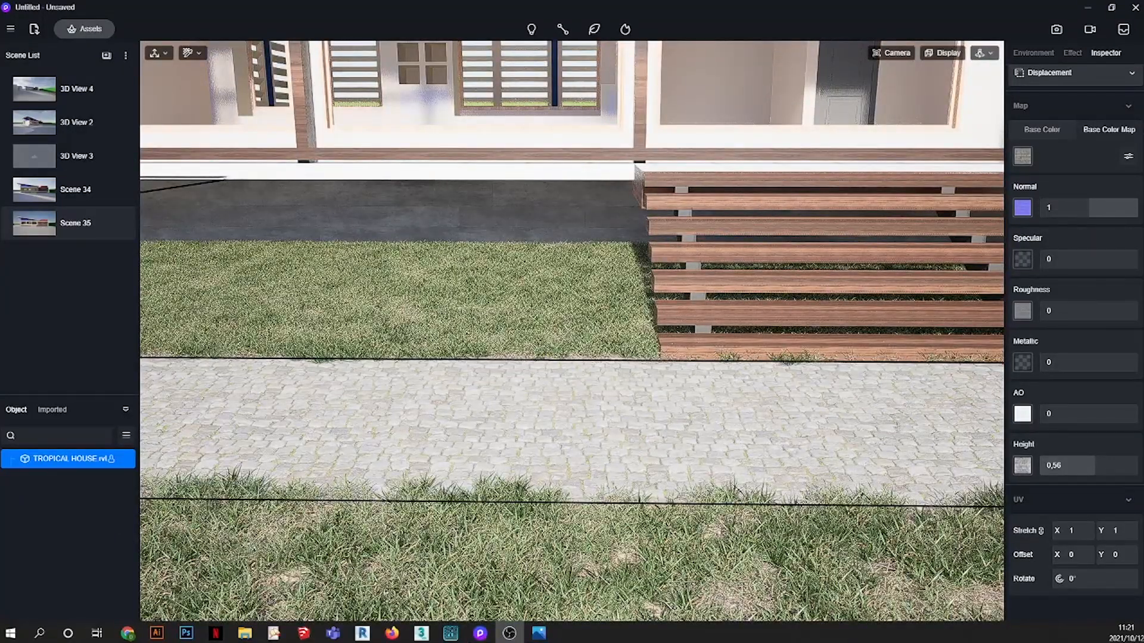
- Raise the paving stone walkway material's height to 0.61
{"action": "scroll", "coordinate": [699, 427], "scroll_direction": "up", "scroll_amount": 5}
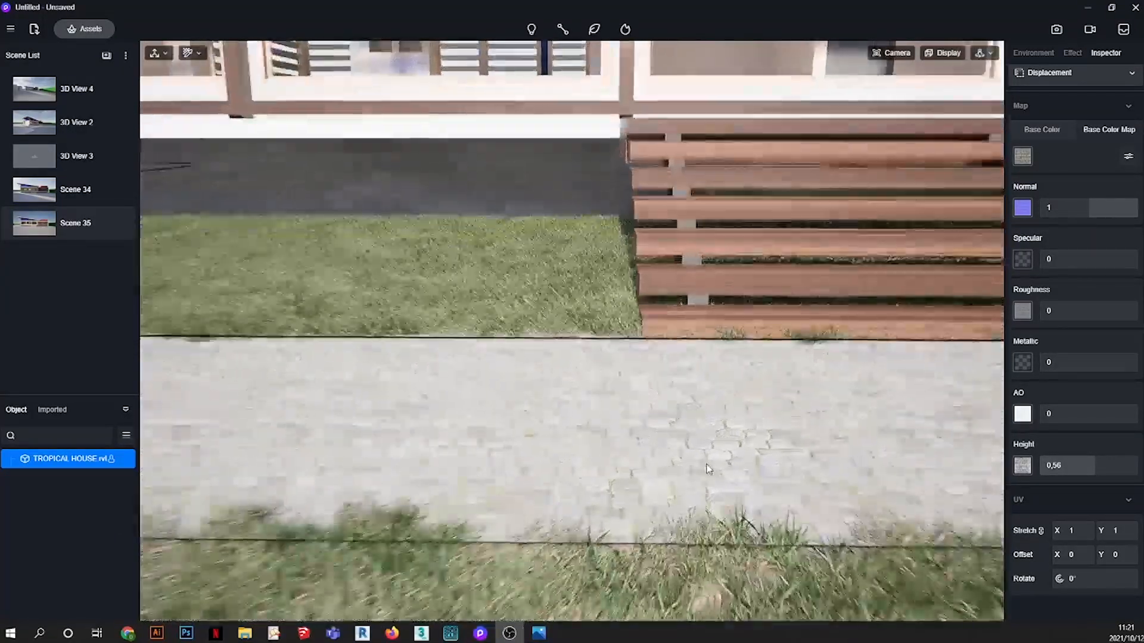
{"action": "scroll", "coordinate": [694, 444], "scroll_direction": "up", "scroll_amount": 3}
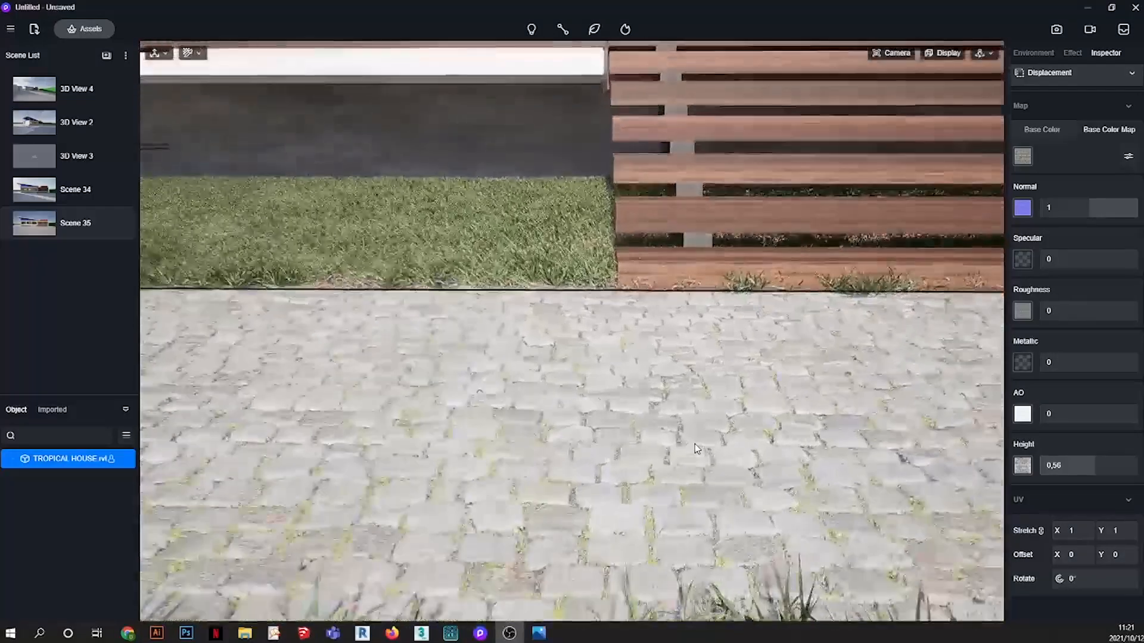
{"action": "scroll", "coordinate": [732, 429], "scroll_direction": "up", "scroll_amount": 3}
{"action": "scroll", "coordinate": [732, 429], "scroll_direction": "up", "scroll_amount": 2}
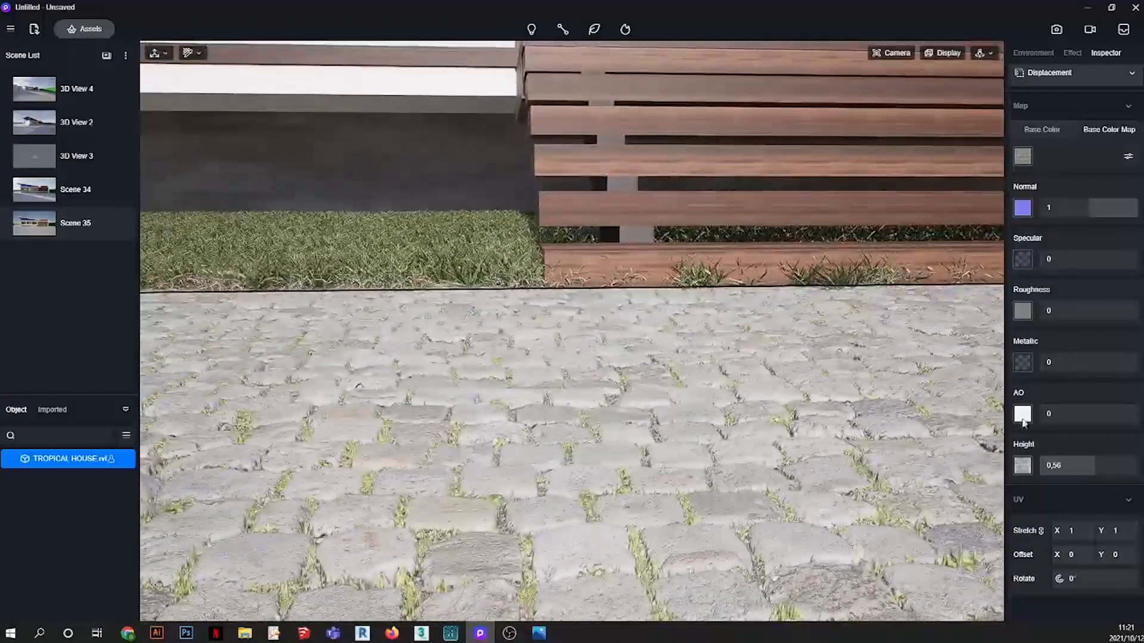
{"action": "left_click_drag", "start_coordinate": [1075, 466], "coordinate": [1099, 471]}
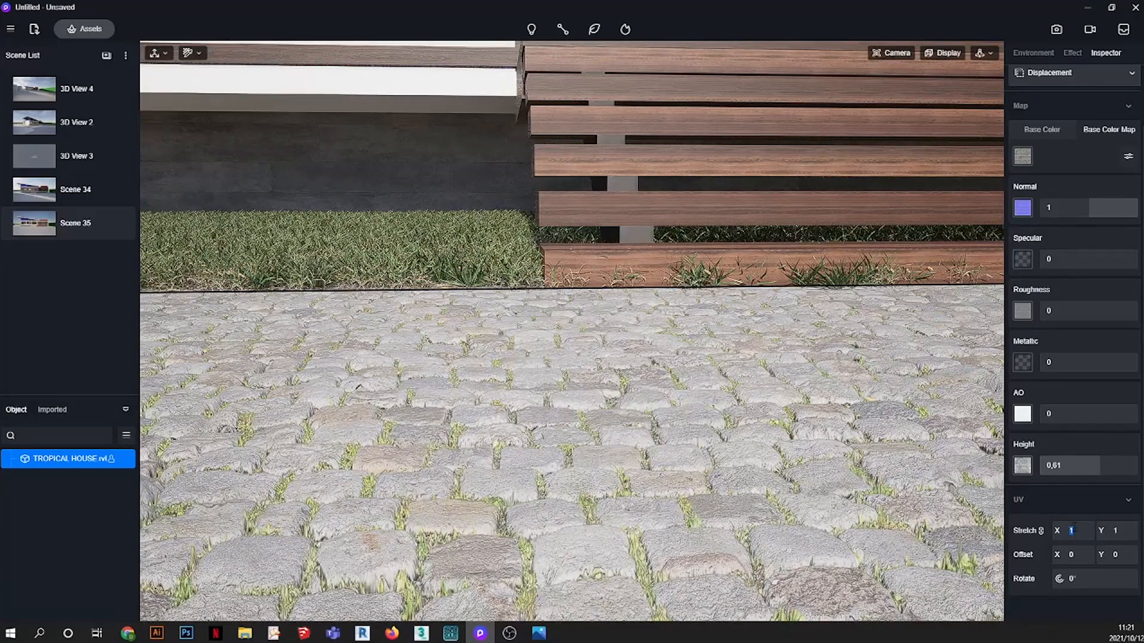
- Try UV stretch values of 3 and 2 on the walkway paving, settle on 0.8 in X and Y, and deselect it
{"action": "key", "text": "Return"}
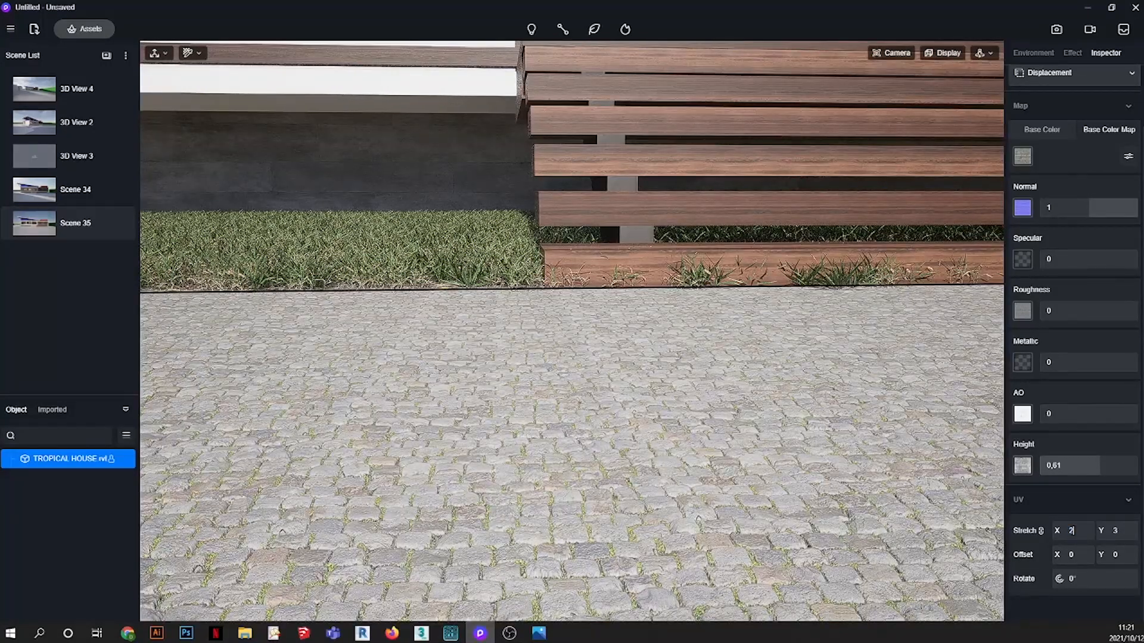
{"action": "type", "text": "2"}
{"action": "key", "text": "Return"}
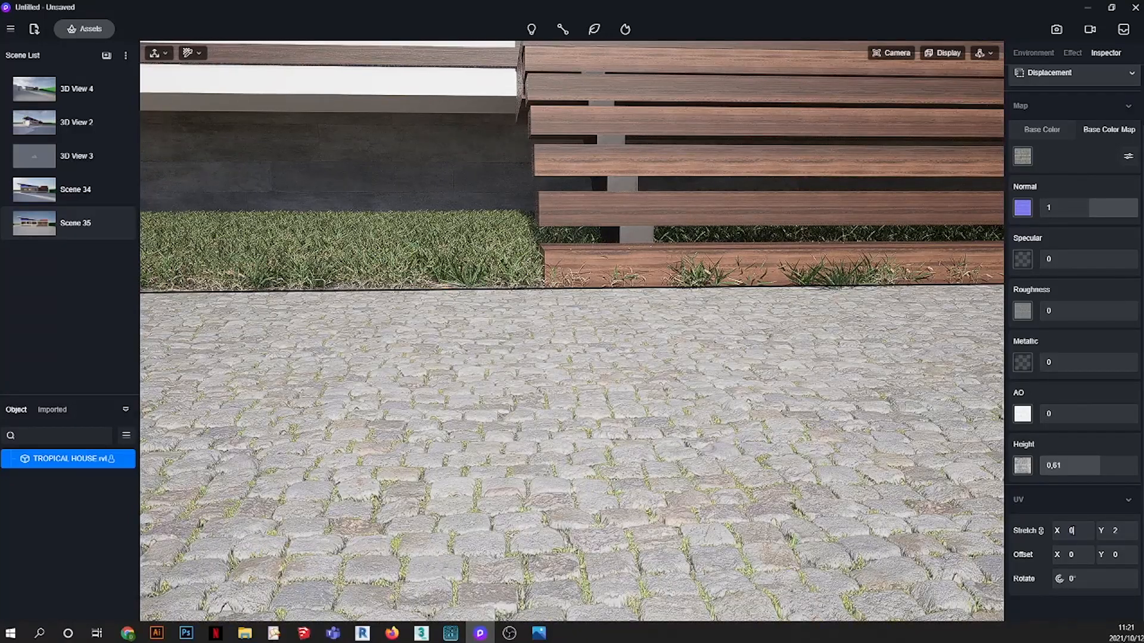
{"action": "key", "text": "Return"}
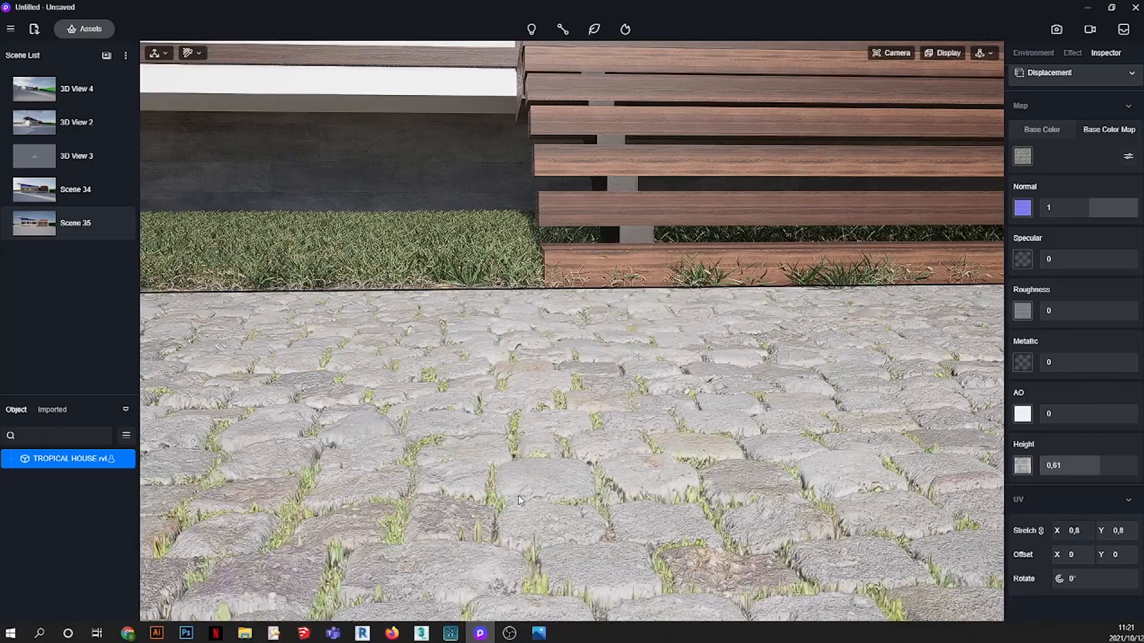
{"action": "scroll", "coordinate": [578, 378], "scroll_direction": "down", "scroll_amount": 5}
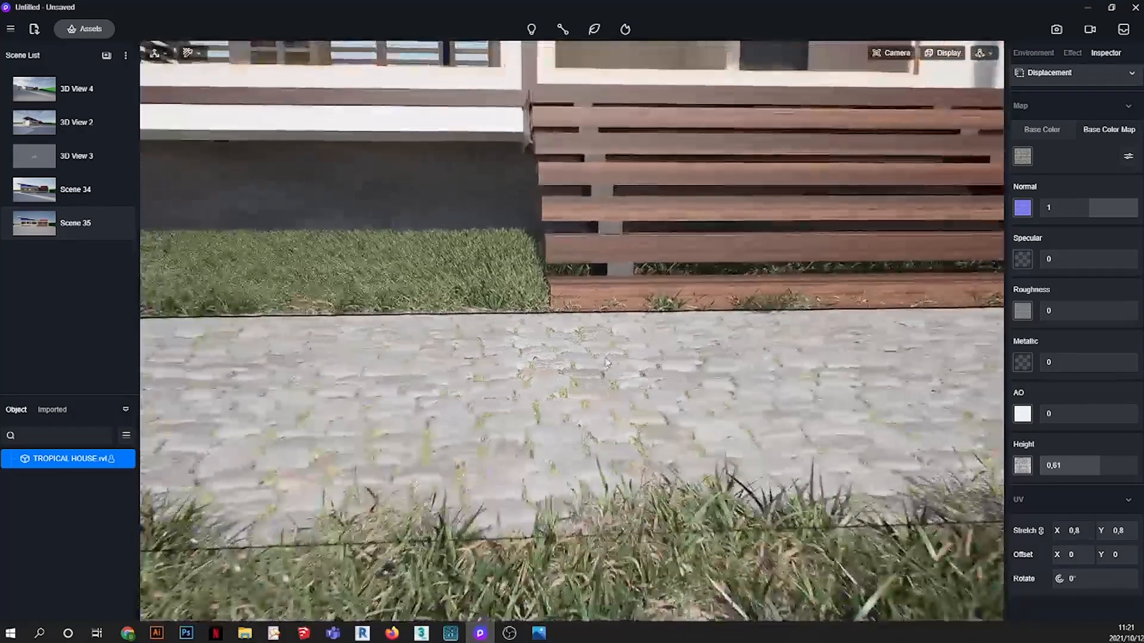
{"action": "scroll", "coordinate": [619, 341], "scroll_direction": "down", "scroll_amount": 5}
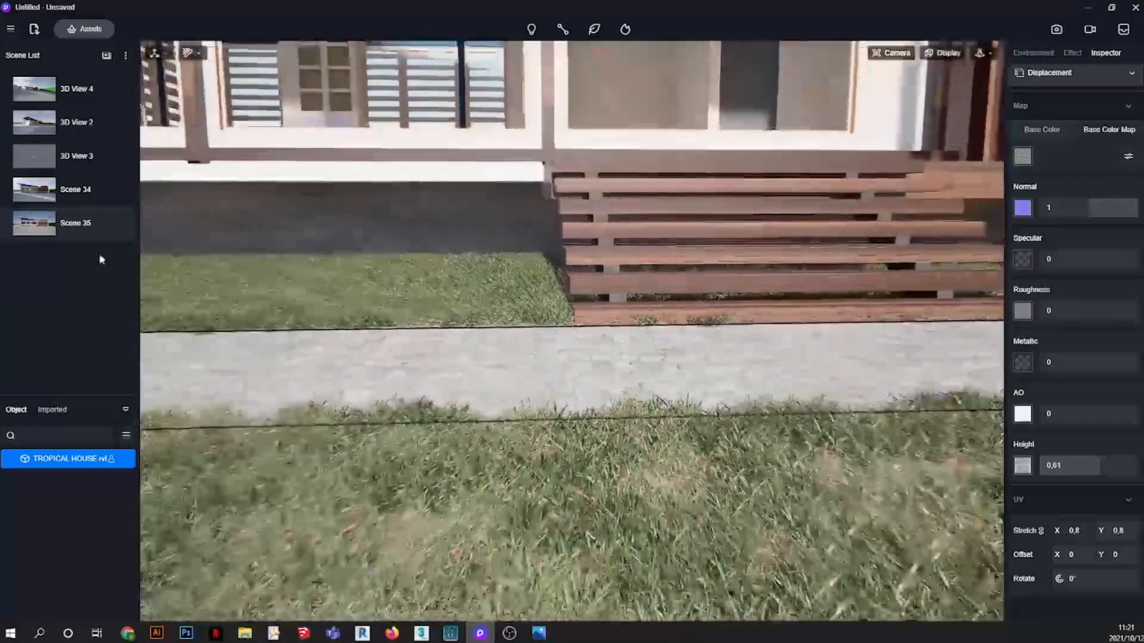
{"action": "scroll", "coordinate": [462, 290], "scroll_direction": "down", "scroll_amount": 10}
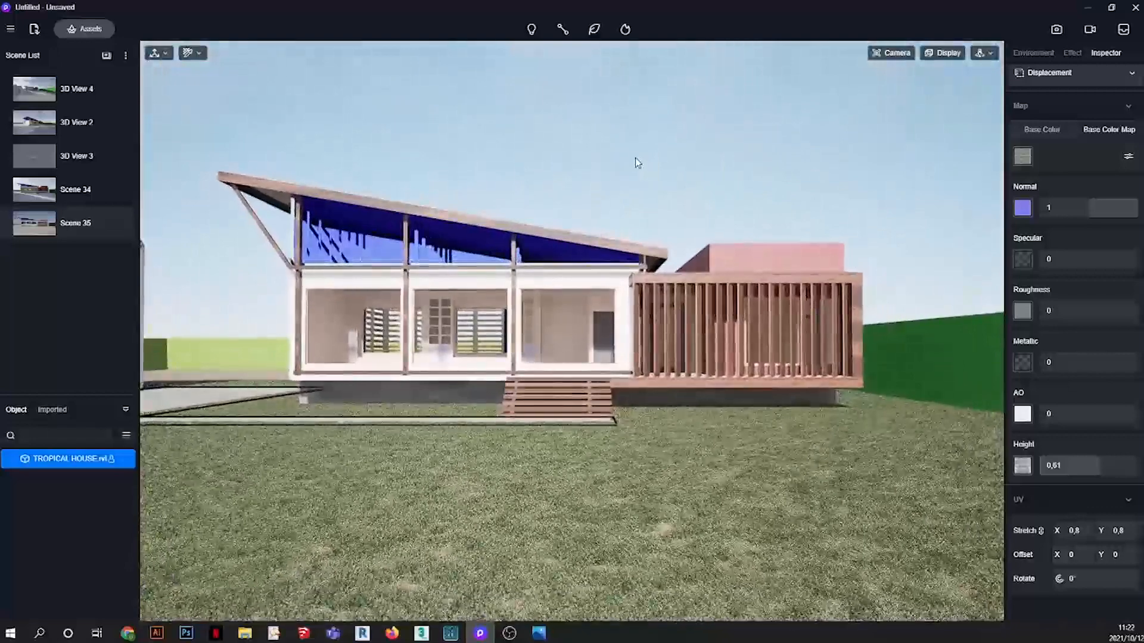
{"action": "left_click", "coordinate": [635, 161]}
- Apply the Normal Glass material from the Glass category to the blue upper glazing and the front window panes
{"action": "scroll", "coordinate": [521, 303], "scroll_direction": "up", "scroll_amount": 10}
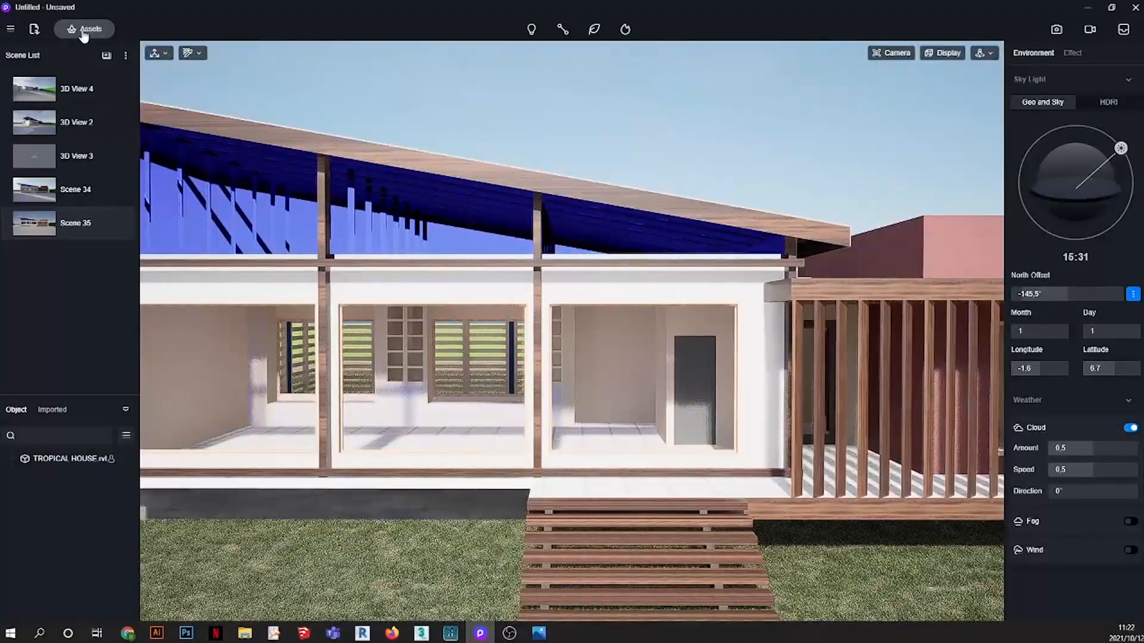
{"action": "left_click", "coordinate": [86, 29]}
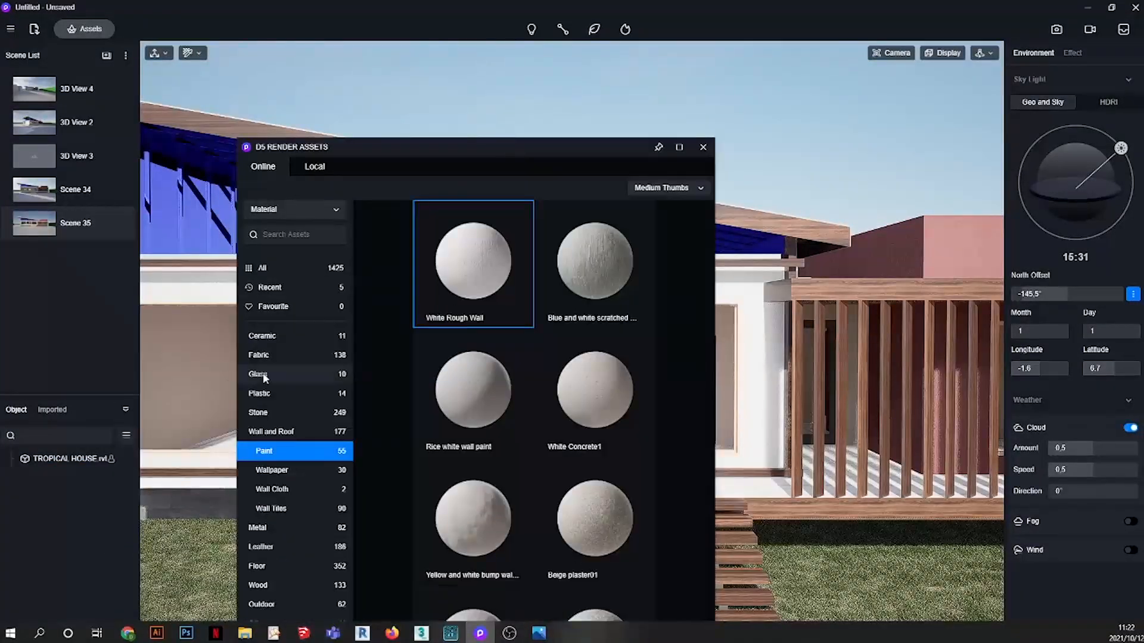
{"action": "left_click", "coordinate": [257, 374]}
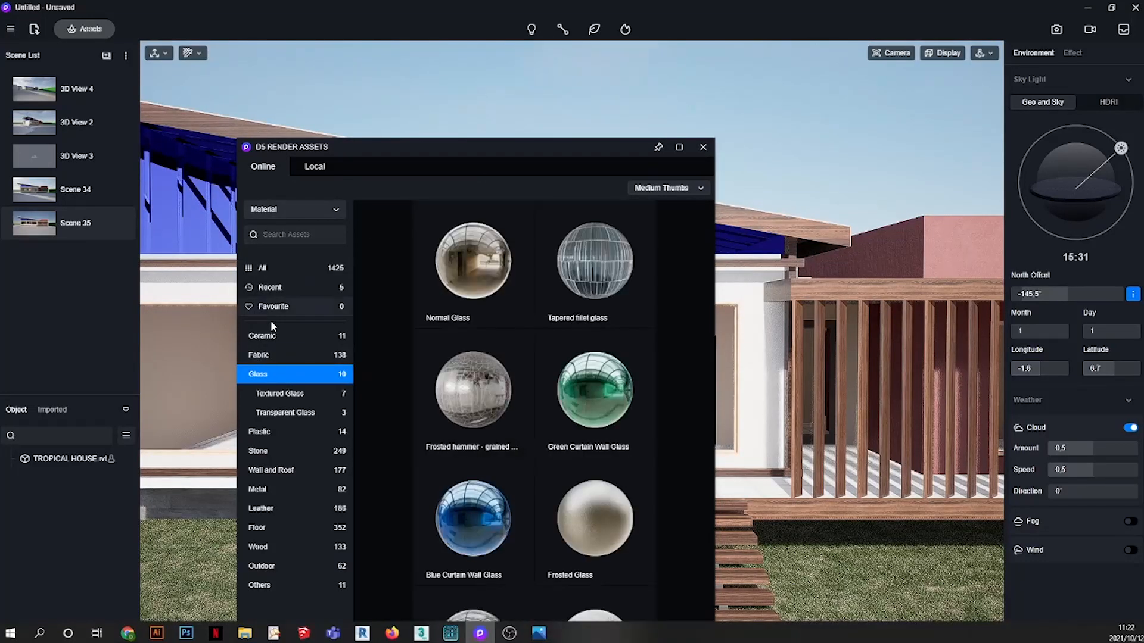
{"action": "left_click", "coordinate": [471, 262]}
{"action": "left_click_drag", "start_coordinate": [500, 151], "coordinate": [467, 232]}
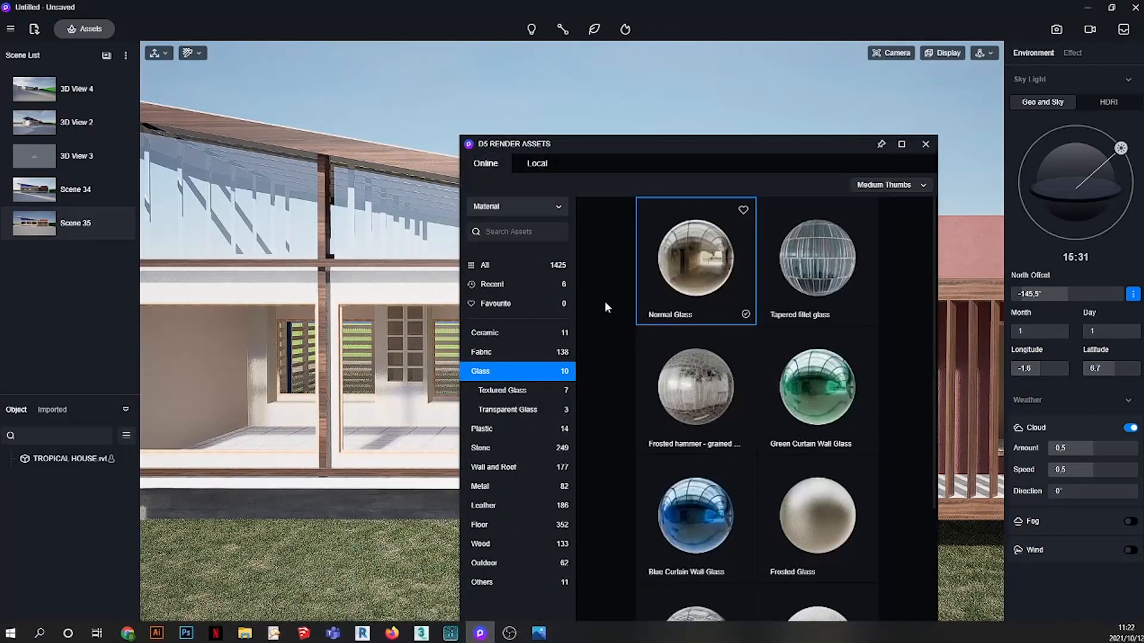
{"action": "left_click_drag", "start_coordinate": [605, 301], "coordinate": [396, 390]}
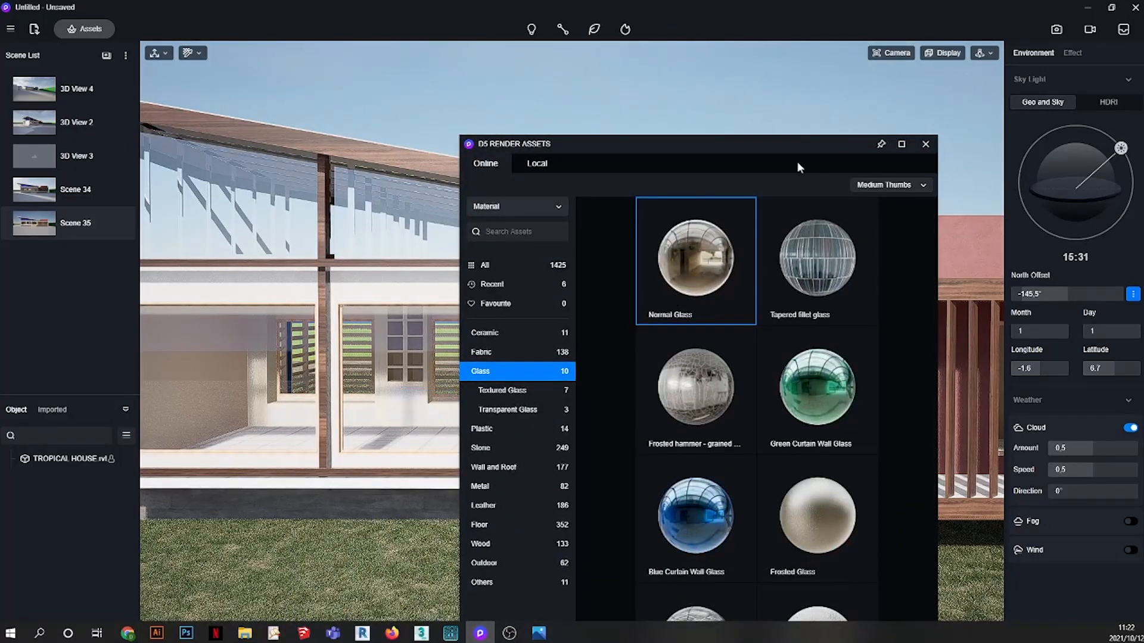
- Examine the glazed front facade and the interior behind it from several distances and angles
{"action": "scroll", "coordinate": [669, 230], "scroll_direction": "down", "scroll_amount": 4}
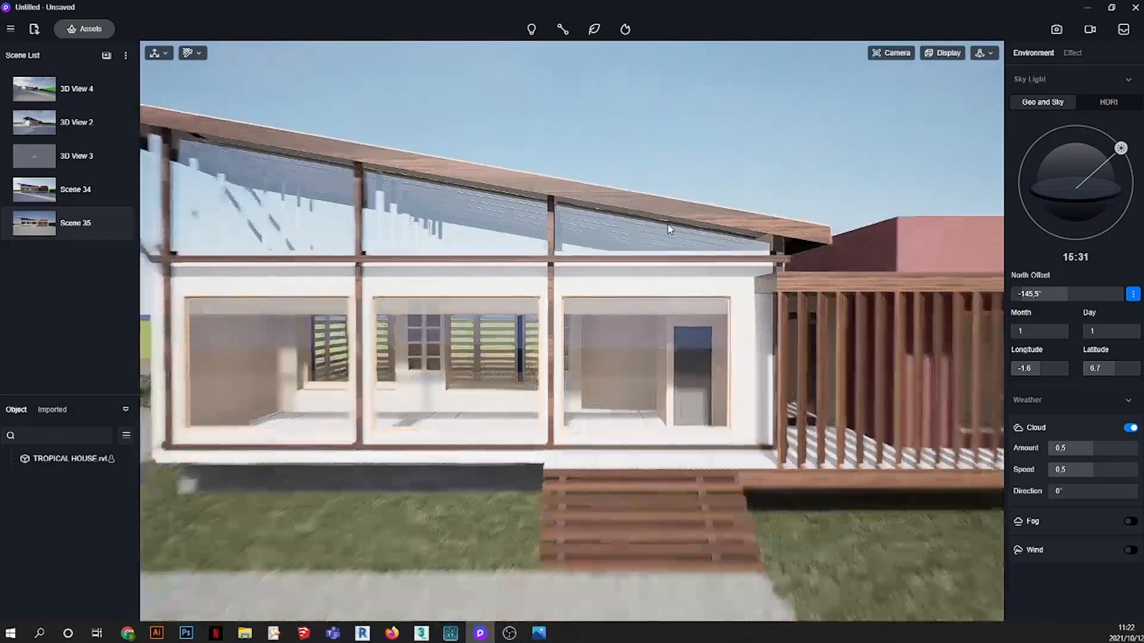
{"action": "mouse_move", "coordinate": [510, 358]}
{"action": "right_mouse_down"}
{"action": "mouse_move", "coordinate": [650, 324]}
{"action": "mouse_move", "coordinate": [519, 371]}
{"action": "right_mouse_up"}
{"action": "scroll", "coordinate": [651, 324], "scroll_direction": "down", "scroll_amount": 3}
{"action": "right_click_drag", "start_coordinate": [639, 356], "coordinate": [587, 364]}
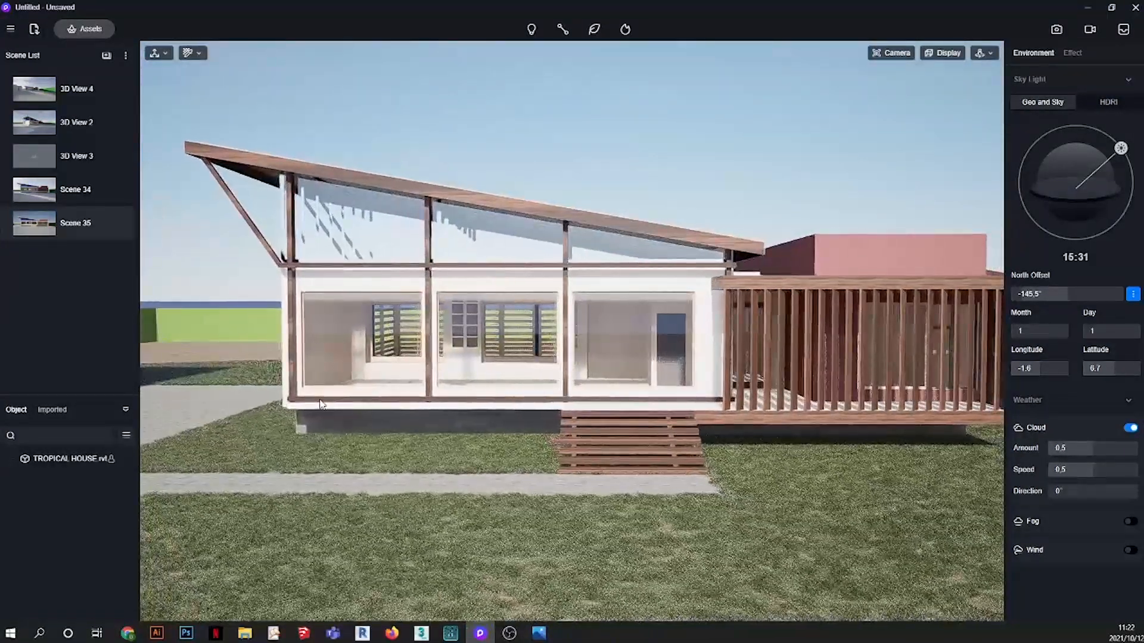
{"action": "scroll", "coordinate": [381, 400], "scroll_direction": "up", "scroll_amount": 3}
{"action": "right_click_drag", "start_coordinate": [391, 403], "coordinate": [605, 402]}
{"action": "right_click_drag", "start_coordinate": [441, 413], "coordinate": [324, 421]}
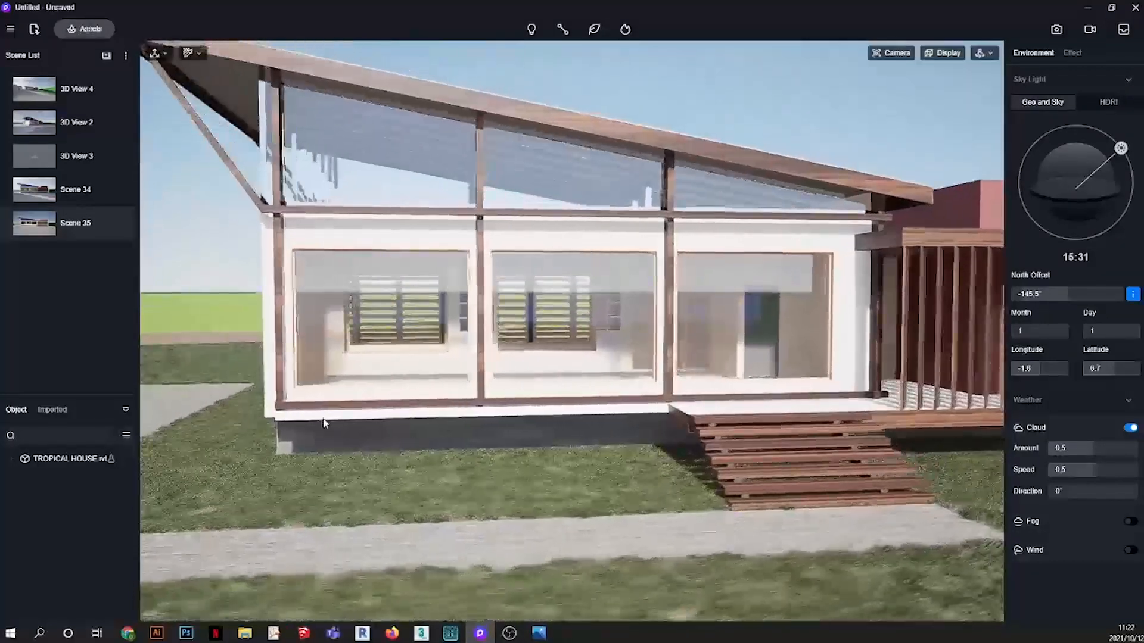
{"action": "scroll", "coordinate": [346, 350], "scroll_direction": "up", "scroll_amount": 3}
{"action": "scroll", "coordinate": [451, 379], "scroll_direction": "down", "scroll_amount": 3}
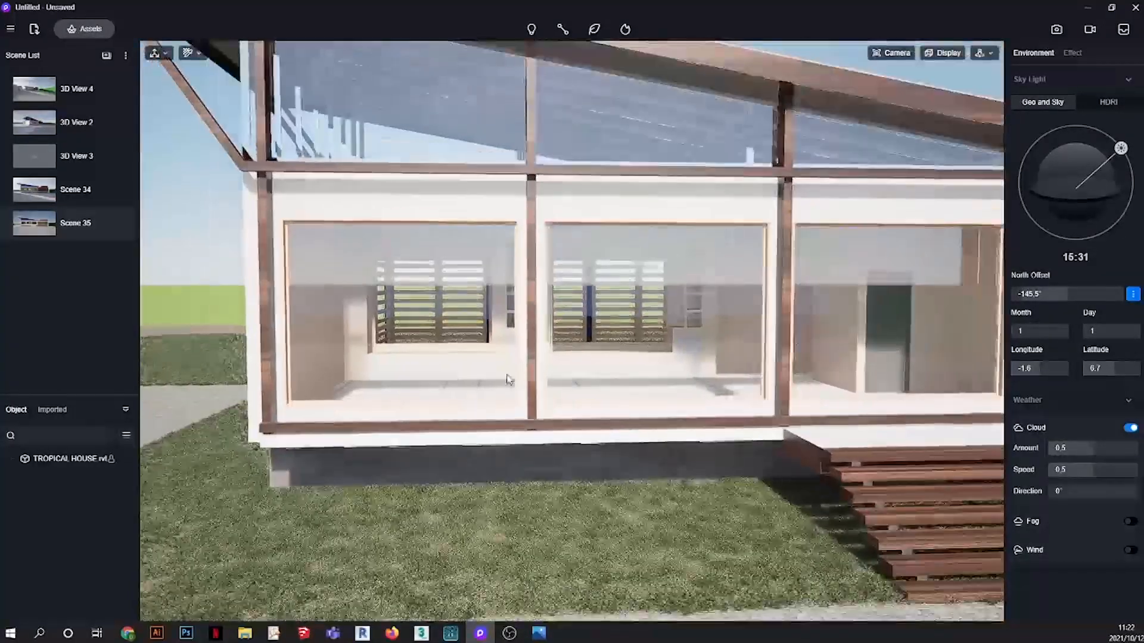
- Apply the 1:2 Misty rain stone tile from the Floor category's Ceramic Tile materials to the floor above the wooden steps
{"action": "left_click", "coordinate": [68, 31]}
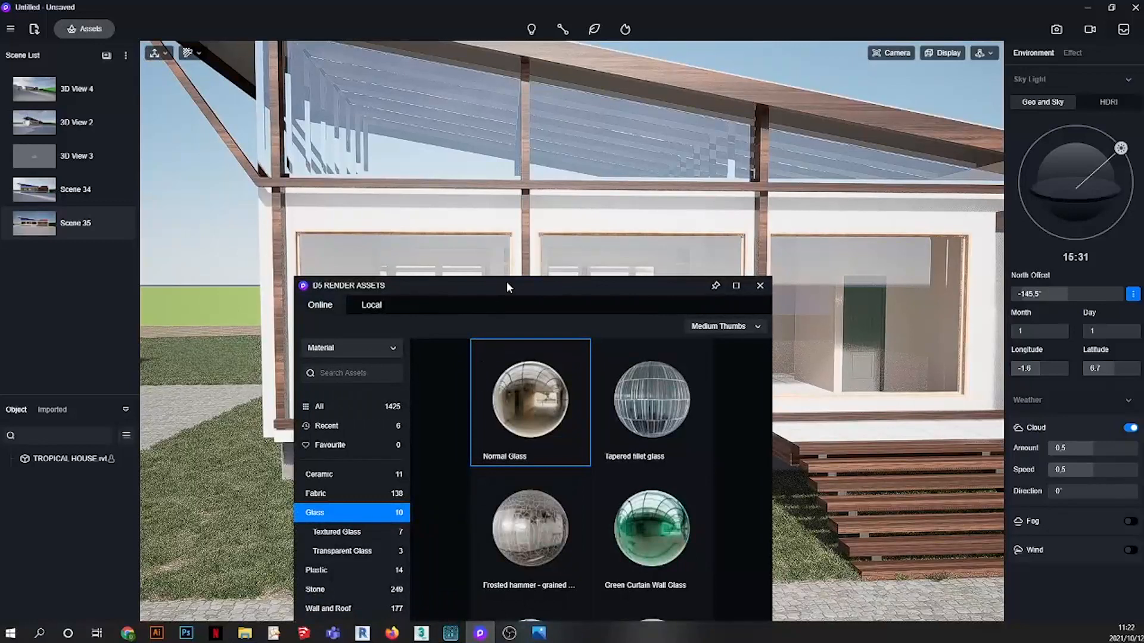
{"action": "left_click_drag", "start_coordinate": [507, 283], "coordinate": [288, 85]}
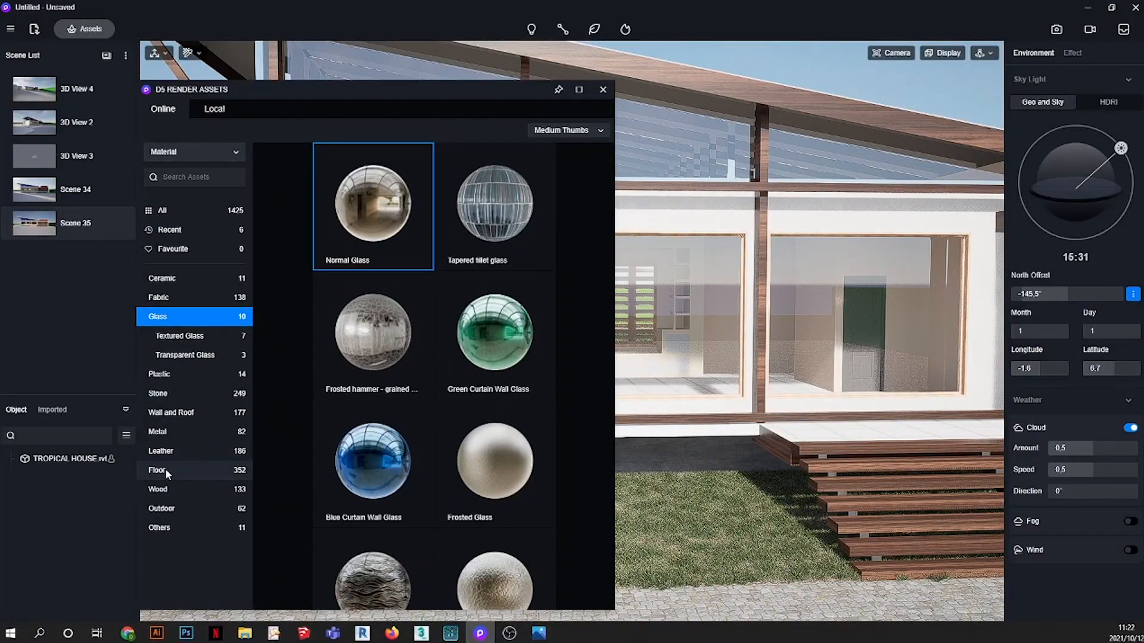
{"action": "left_click", "coordinate": [166, 468]}
{"action": "left_click", "coordinate": [187, 470]}
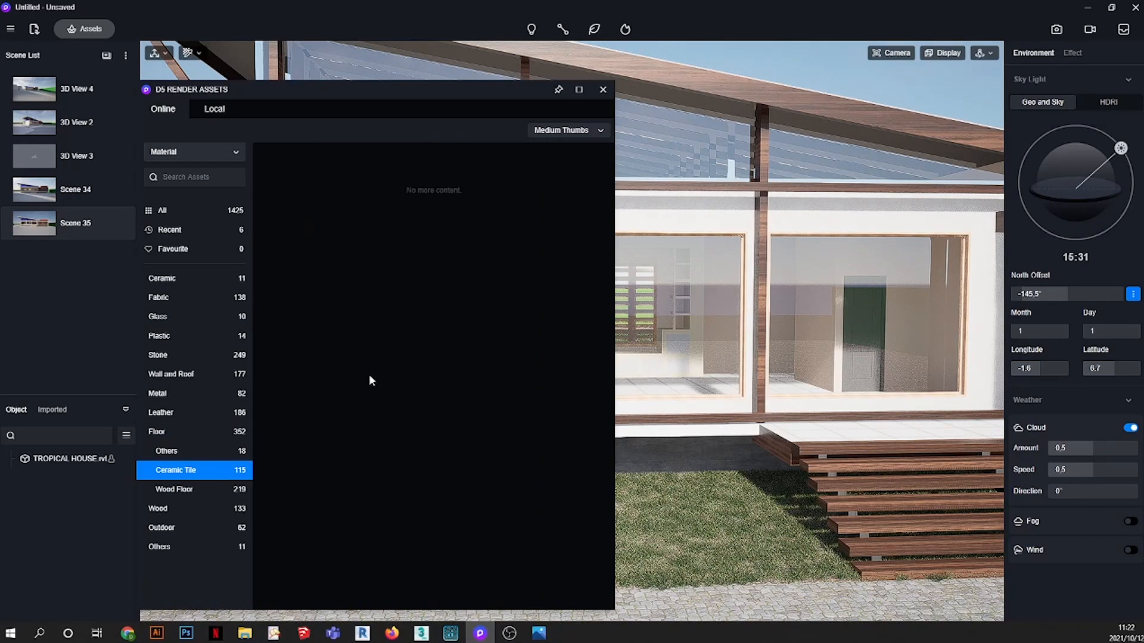
{"action": "left_click_drag", "start_coordinate": [368, 337], "coordinate": [910, 467]}
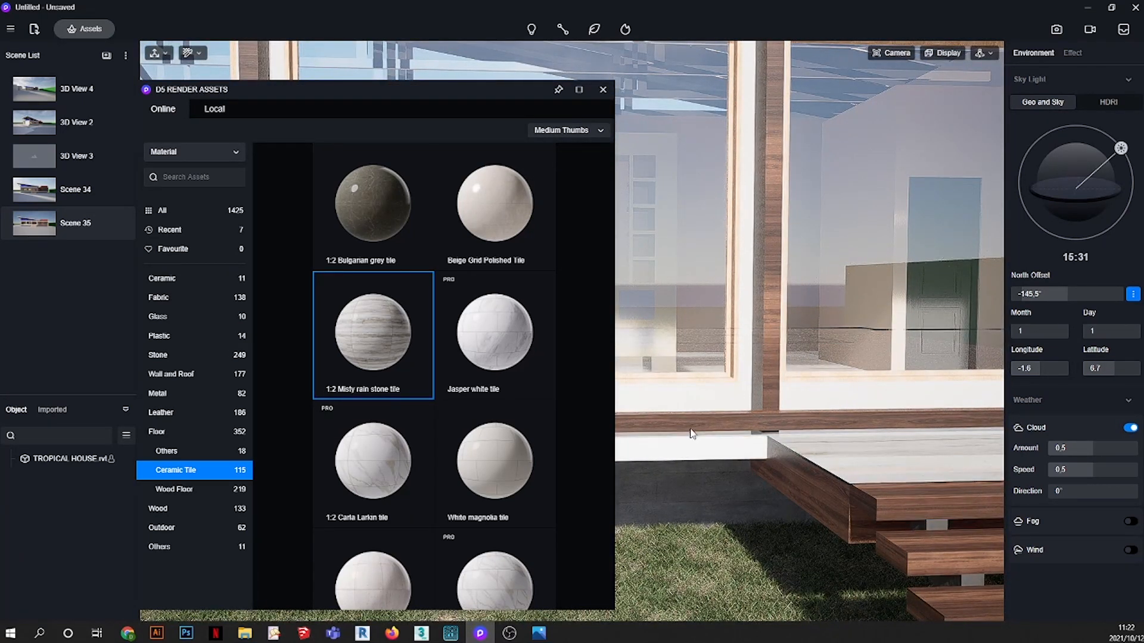
- Inspect the tiled entrance floor and browse further ceramic tile materials in the library
{"action": "scroll", "coordinate": [595, 436], "scroll_direction": "down", "scroll_amount": 3}
{"action": "scroll", "coordinate": [797, 436], "scroll_direction": "down", "scroll_amount": 3}
{"action": "scroll", "coordinate": [797, 436], "scroll_direction": "down", "scroll_amount": 5}
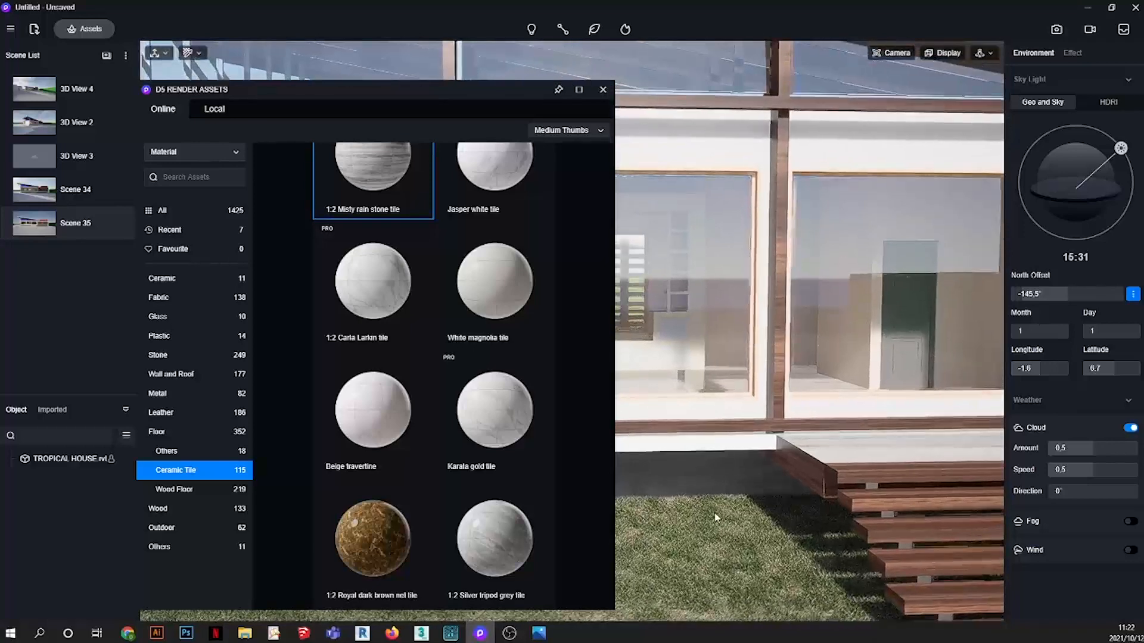
{"action": "scroll", "coordinate": [783, 470], "scroll_direction": "down", "scroll_amount": 3}
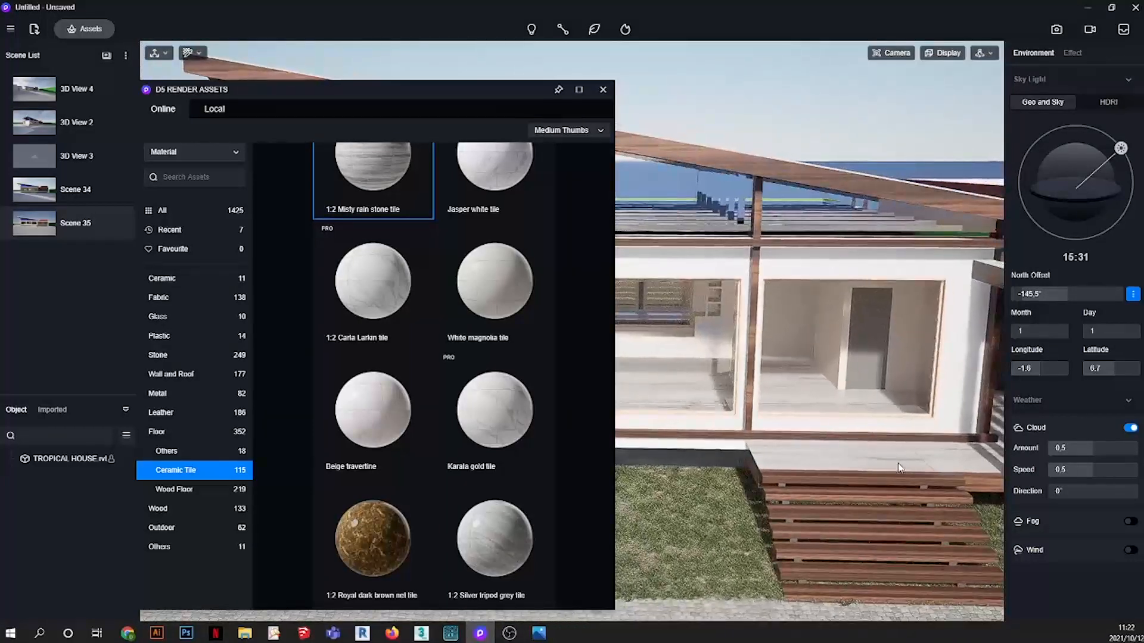
{"action": "scroll", "coordinate": [902, 450], "scroll_direction": "up", "scroll_amount": 4}
{"action": "key", "text": "i"}
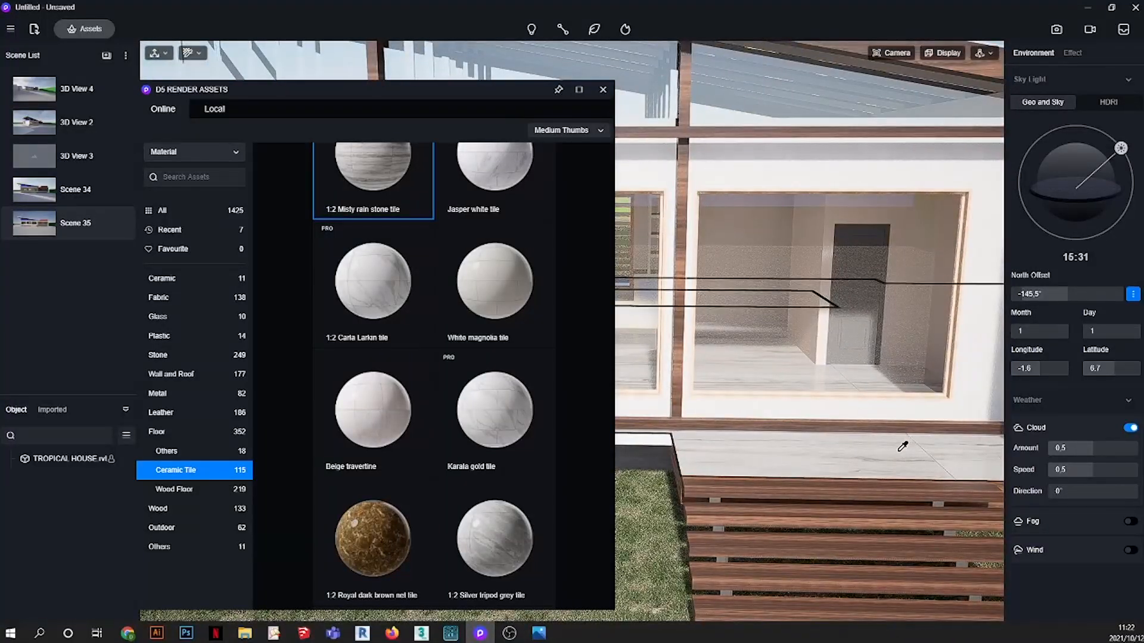
{"action": "scroll", "coordinate": [411, 393], "scroll_direction": "down", "scroll_amount": 6}
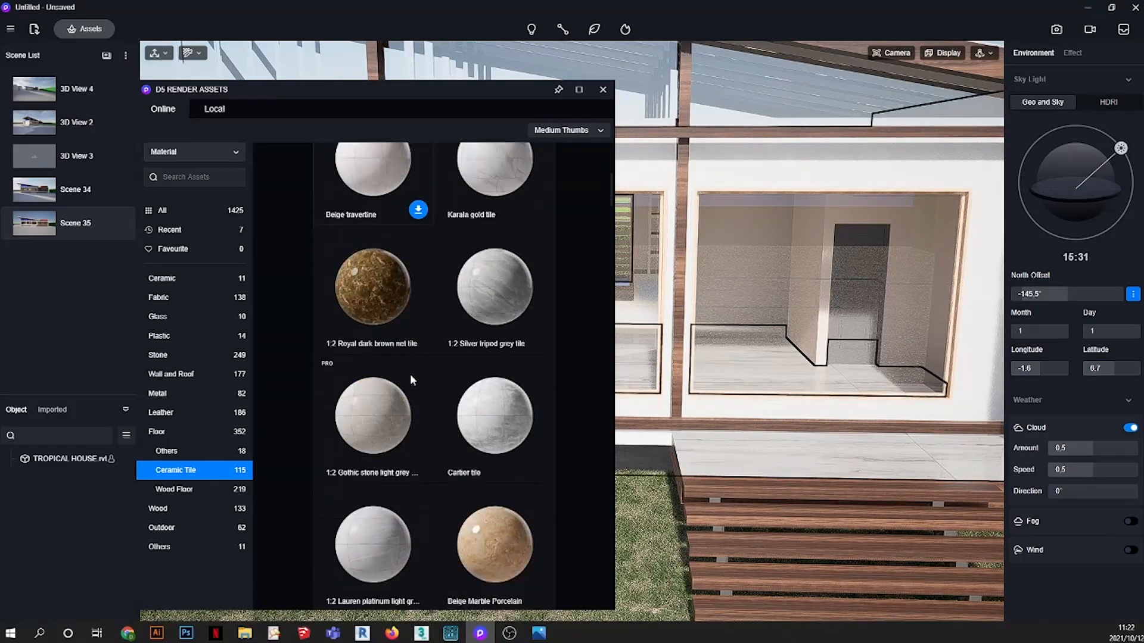
{"action": "scroll", "coordinate": [410, 374], "scroll_direction": "down", "scroll_amount": 4}
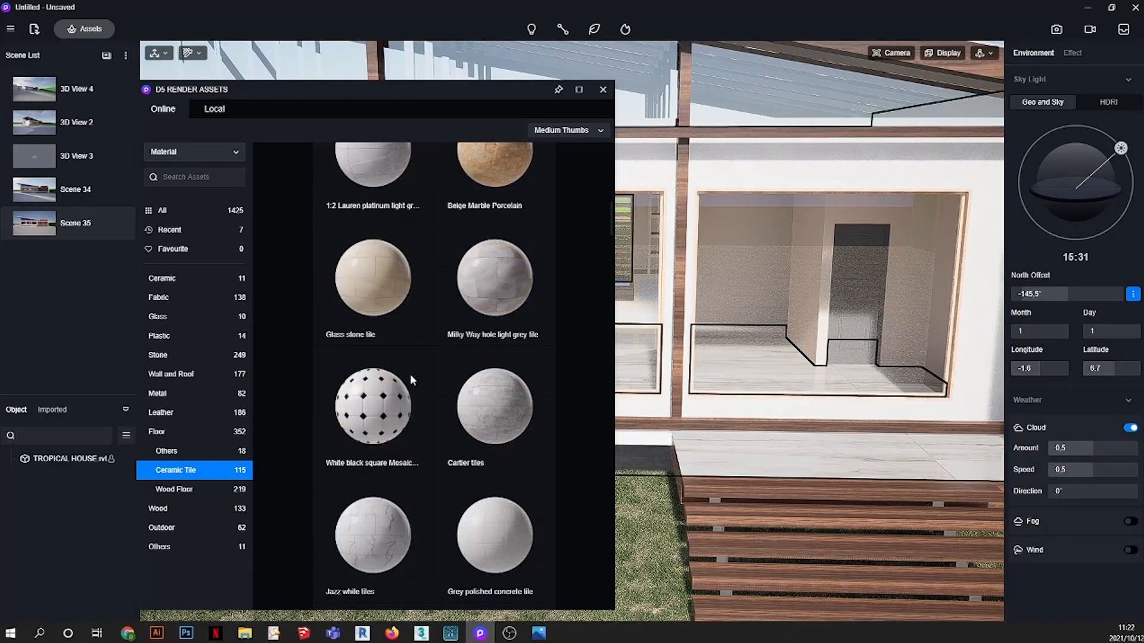
- Enable Triplanar on the floor tile material, try a UV stretch of 3, and set the stretch back to 1
{"action": "left_click", "coordinate": [765, 454]}
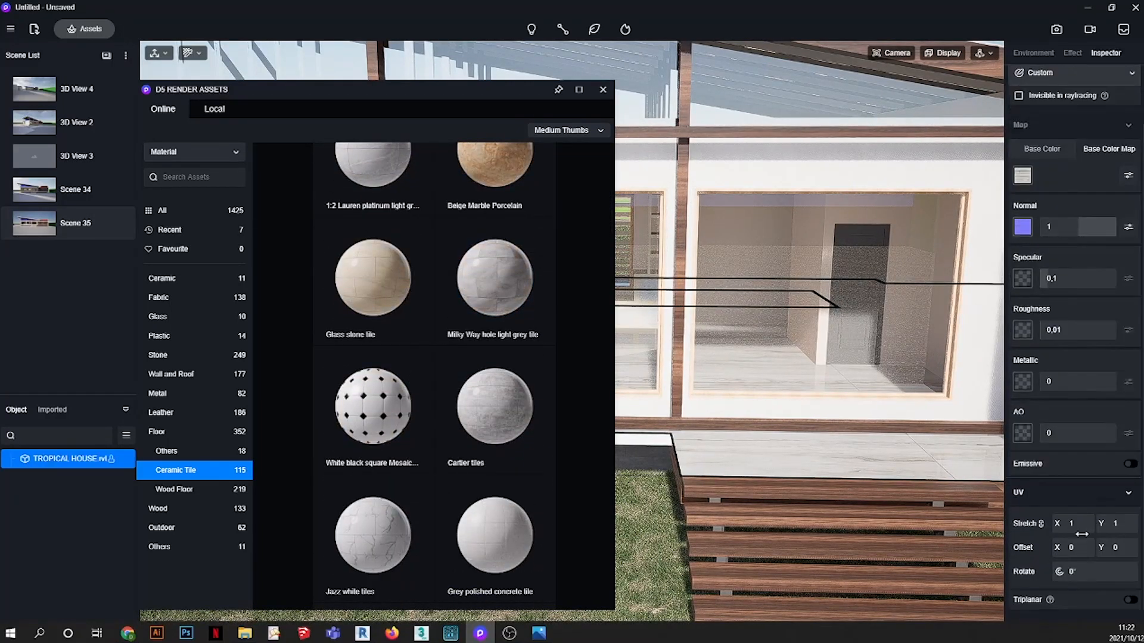
{"action": "left_click", "coordinate": [1132, 600]}
{"action": "scroll", "coordinate": [850, 463], "scroll_direction": "up", "scroll_amount": 3}
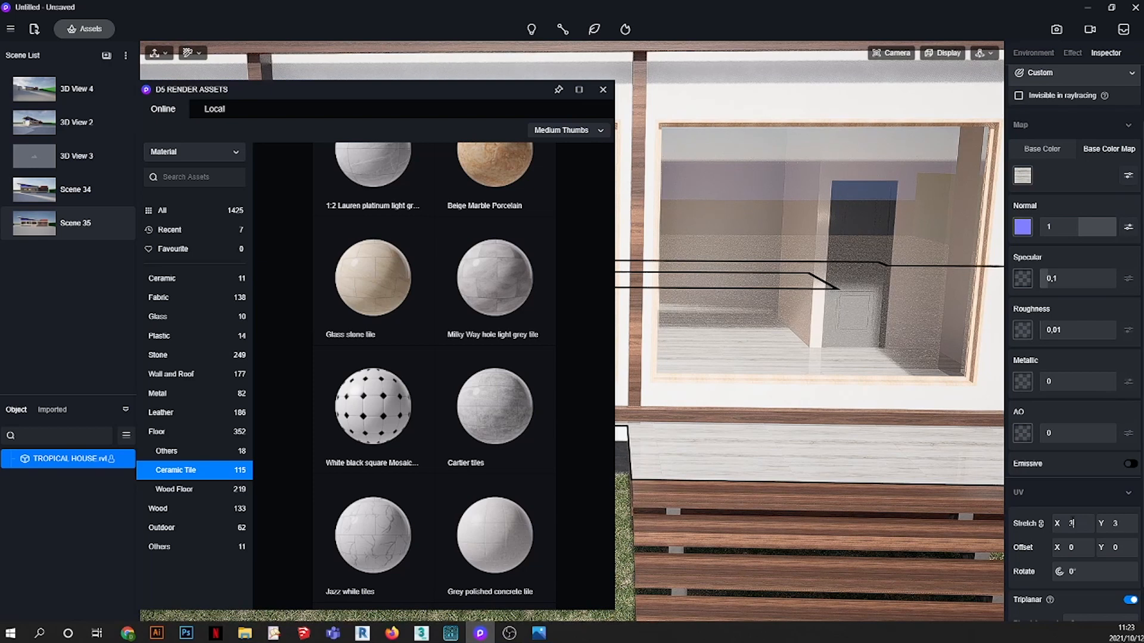
{"action": "scroll", "coordinate": [781, 458], "scroll_direction": "up", "scroll_amount": 5}
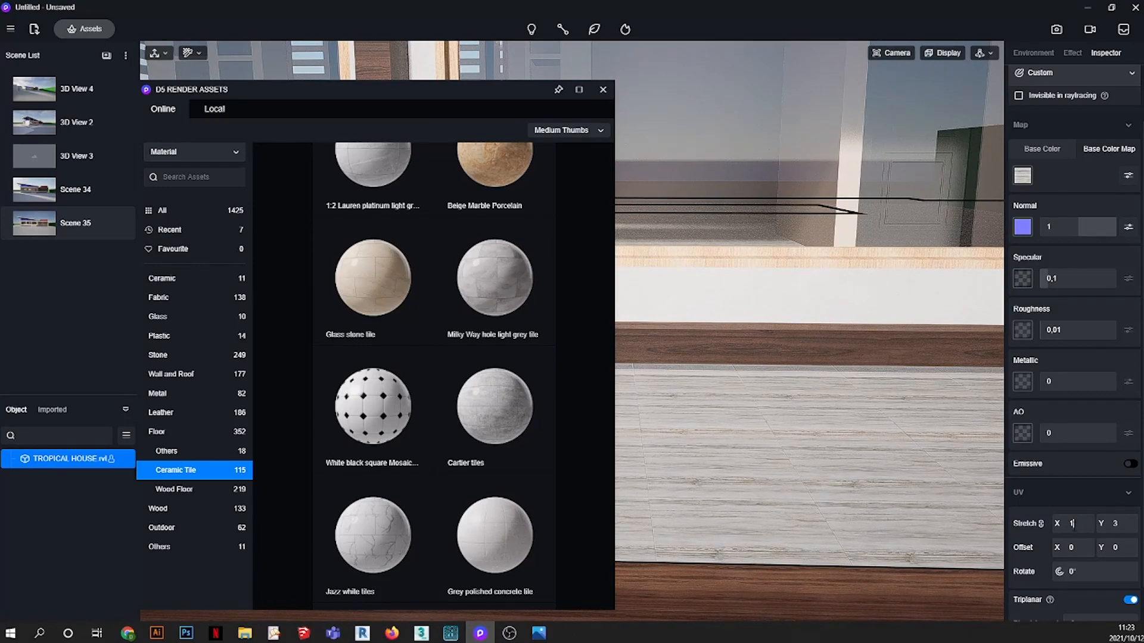
{"action": "key", "text": "Return"}
{"action": "left_click", "coordinate": [603, 89]}
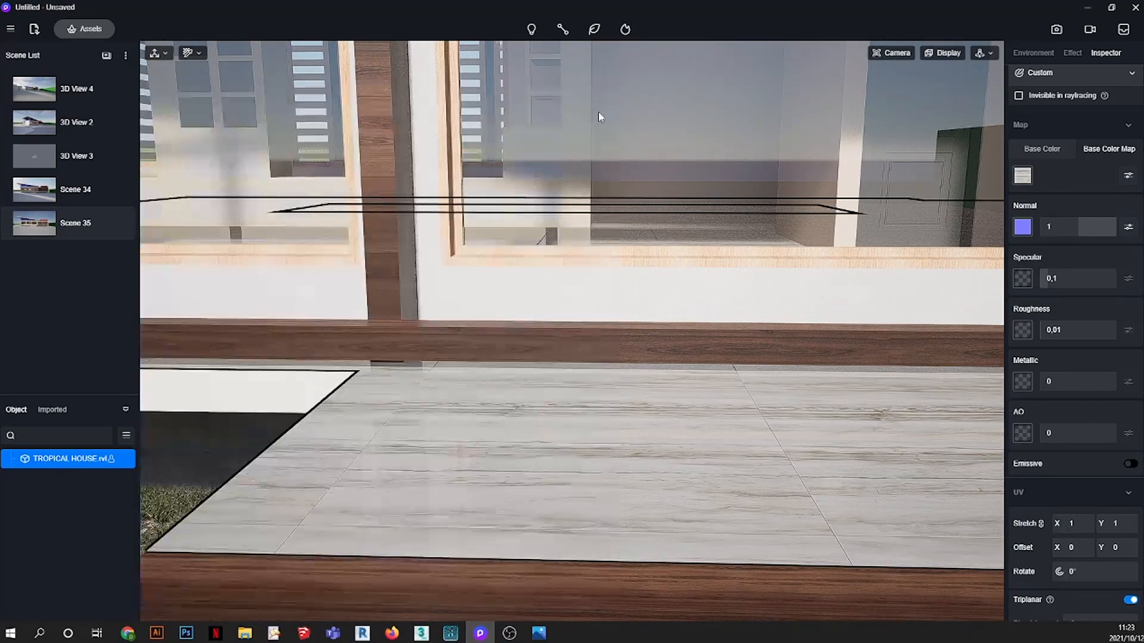
- Apply the Yellow and white bump wall material from the Wall and Roof category to the front facade walls and enable Triplanar
{"action": "scroll", "coordinate": [553, 392], "scroll_direction": "down", "scroll_amount": 3}
{"action": "scroll", "coordinate": [431, 317], "scroll_direction": "down", "scroll_amount": 5}
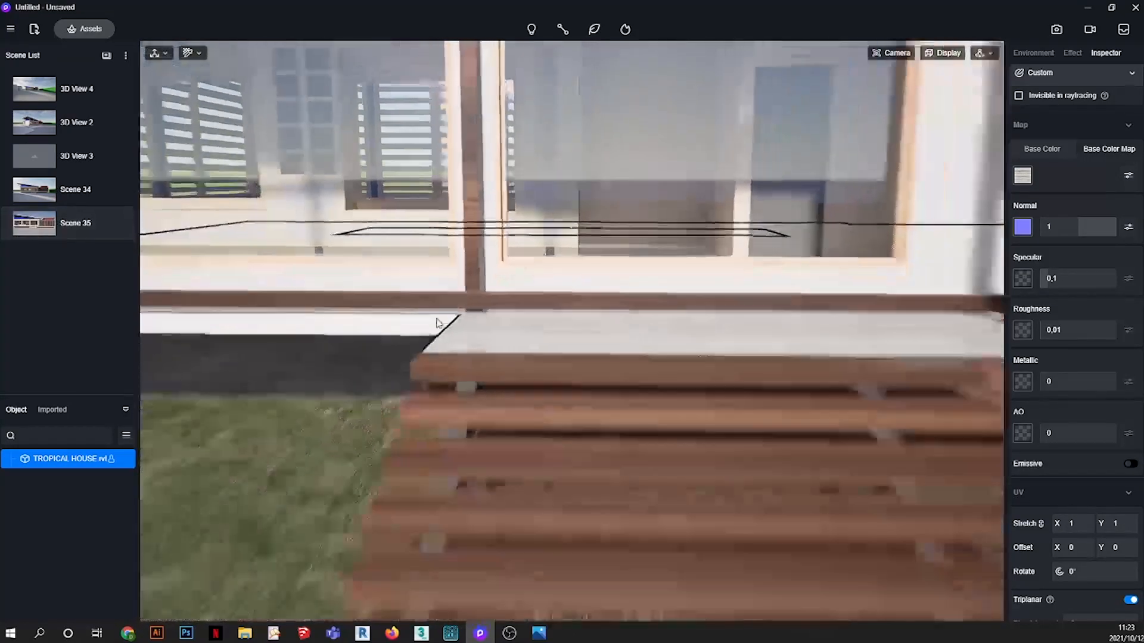
{"action": "scroll", "coordinate": [437, 318], "scroll_direction": "down", "scroll_amount": 5}
{"action": "scroll", "coordinate": [322, 409], "scroll_direction": "up", "scroll_amount": 5}
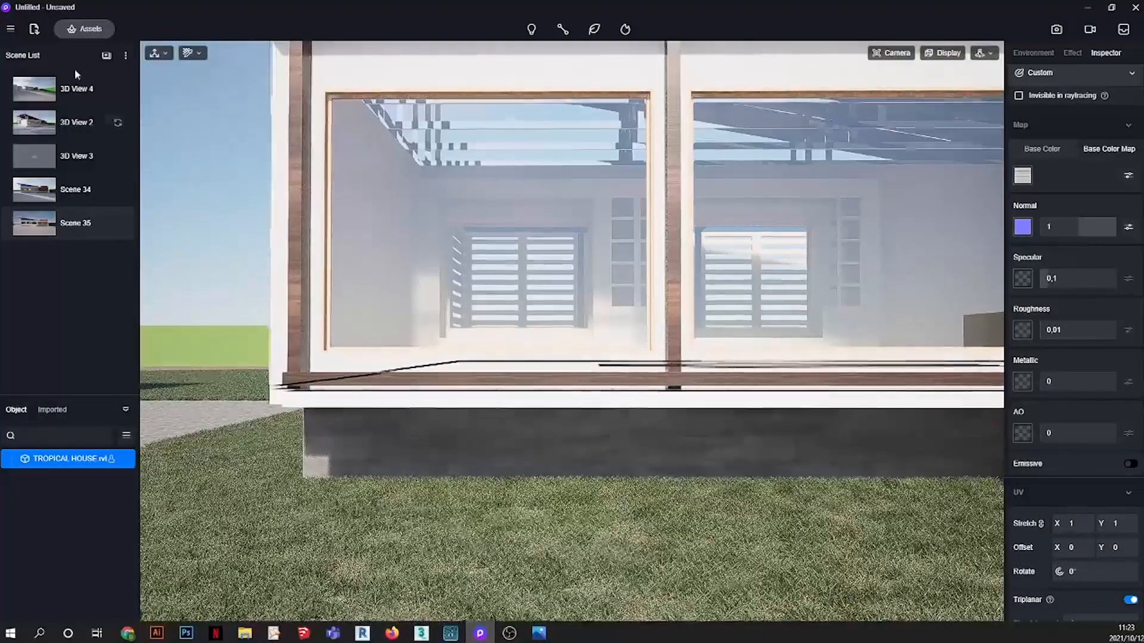
{"action": "left_click", "coordinate": [86, 31]}
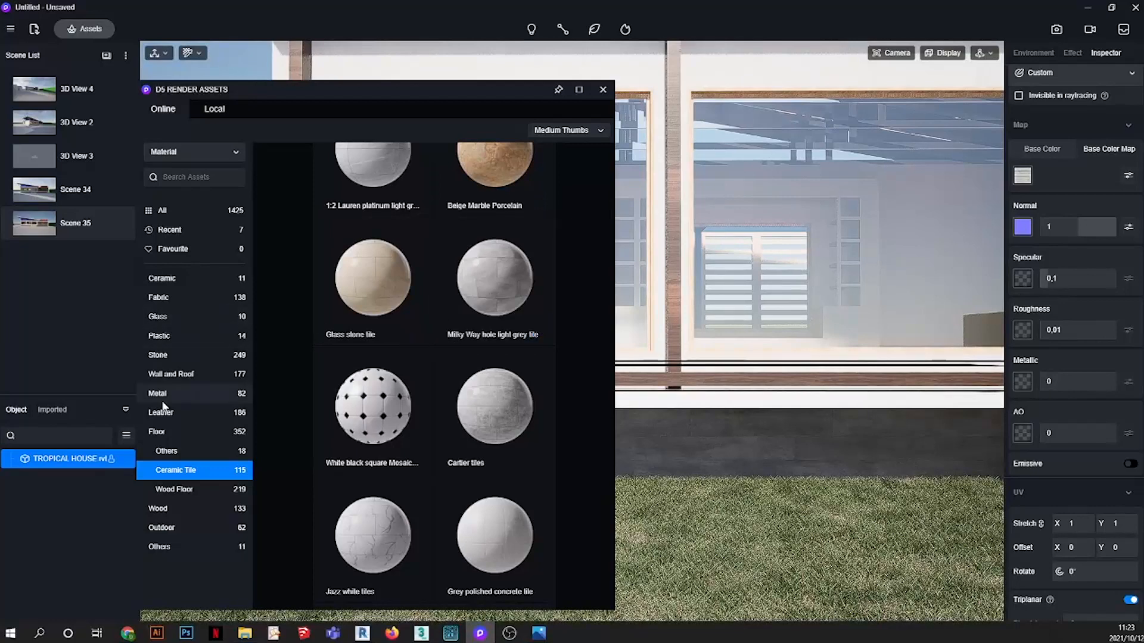
{"action": "left_click", "coordinate": [166, 375]}
{"action": "scroll", "coordinate": [390, 343], "scroll_direction": "down", "scroll_amount": 3}
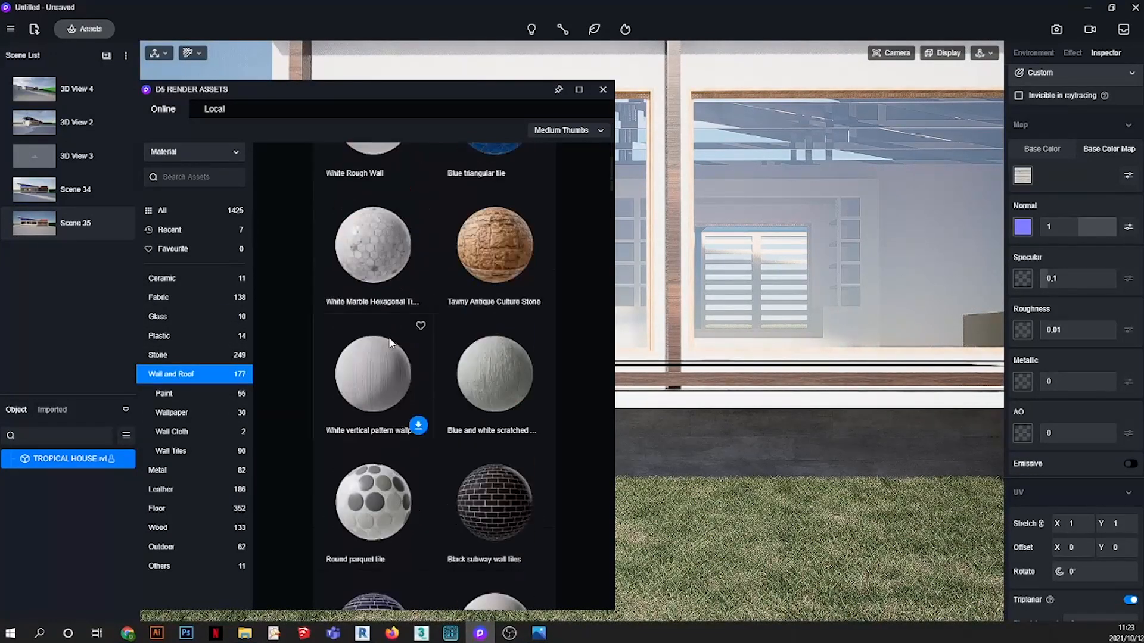
{"action": "scroll", "coordinate": [494, 375], "scroll_direction": "down", "scroll_amount": 2}
{"action": "scroll", "coordinate": [502, 362], "scroll_direction": "down", "scroll_amount": 3}
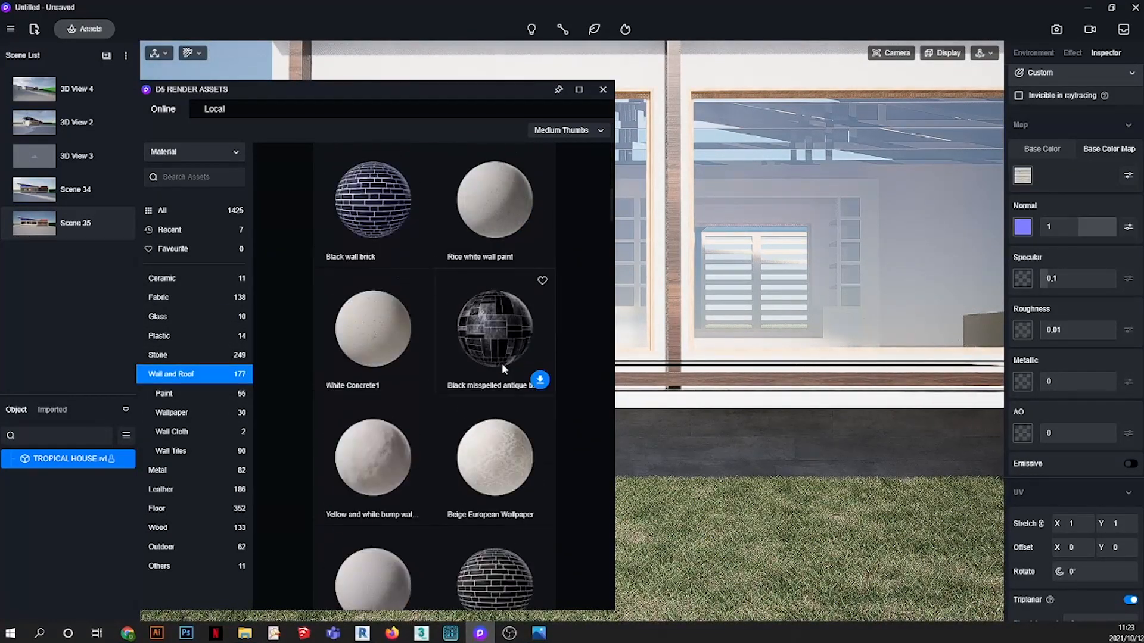
{"action": "left_click_drag", "start_coordinate": [380, 255], "coordinate": [405, 296]}
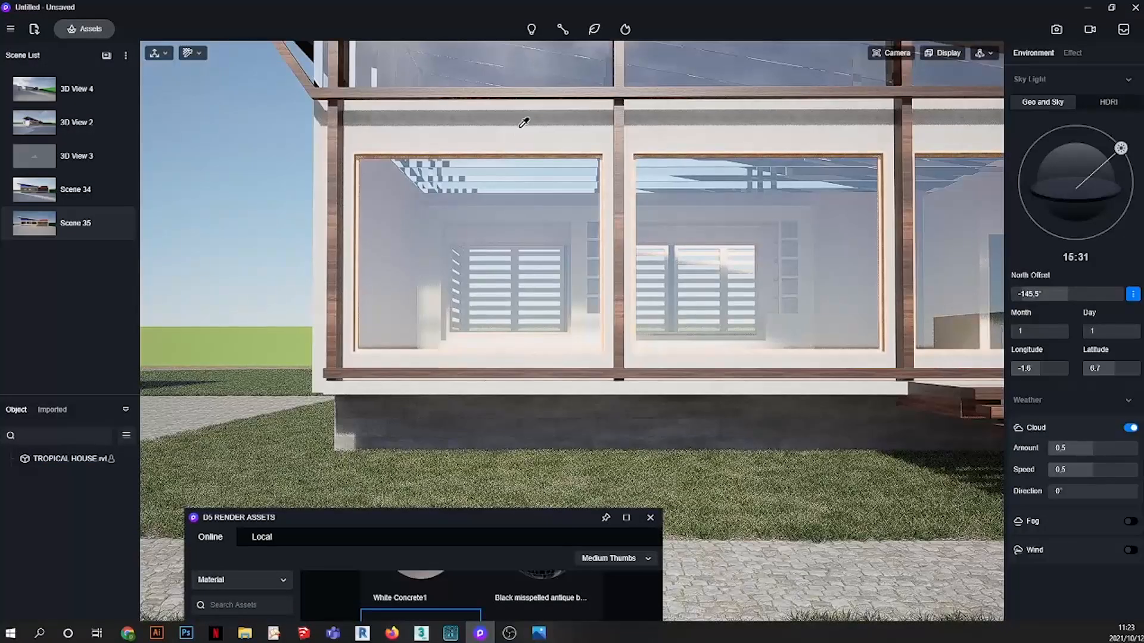
{"action": "left_click", "coordinate": [524, 122]}
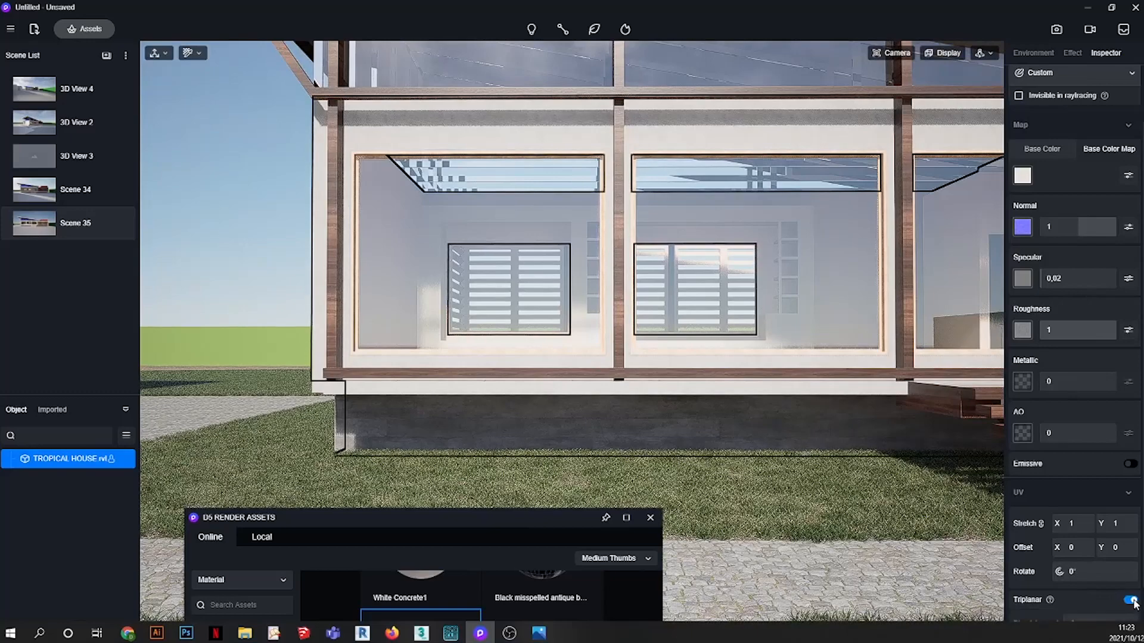
- Examine the wall texture above the front windows up close, then view the whole facade in Scene 35
{"action": "scroll", "coordinate": [628, 121], "scroll_direction": "up", "scroll_amount": 5}
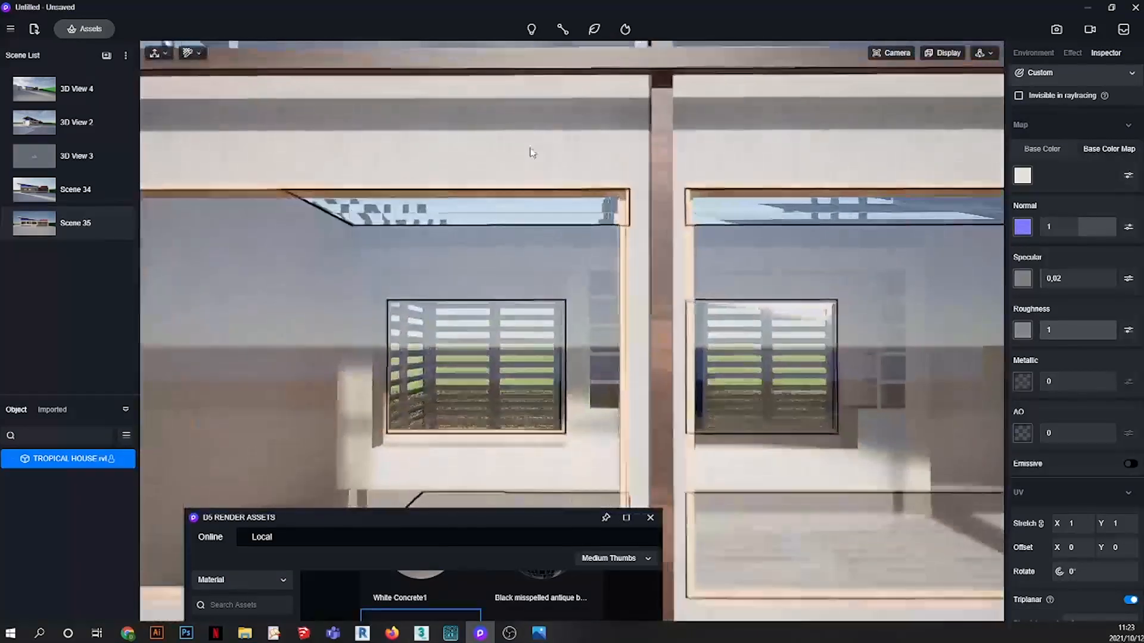
{"action": "middle_click_drag", "start_coordinate": [529, 148], "coordinate": [579, 161]}
{"action": "scroll", "coordinate": [578, 147], "scroll_direction": "up", "scroll_amount": 3}
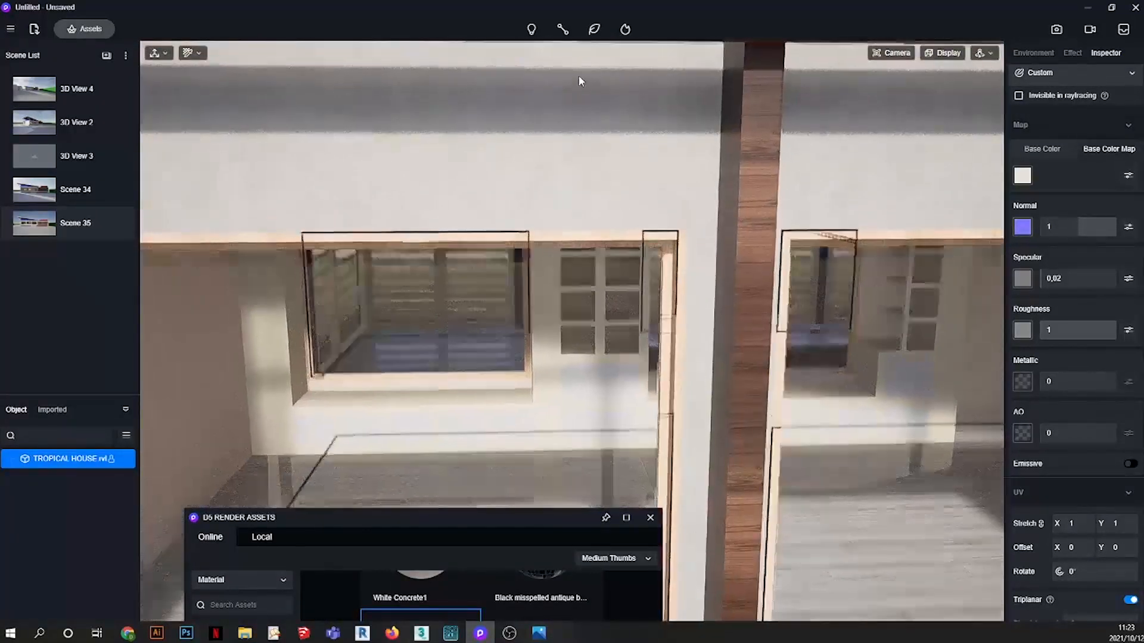
{"action": "scroll", "coordinate": [580, 84], "scroll_direction": "up", "scroll_amount": 6}
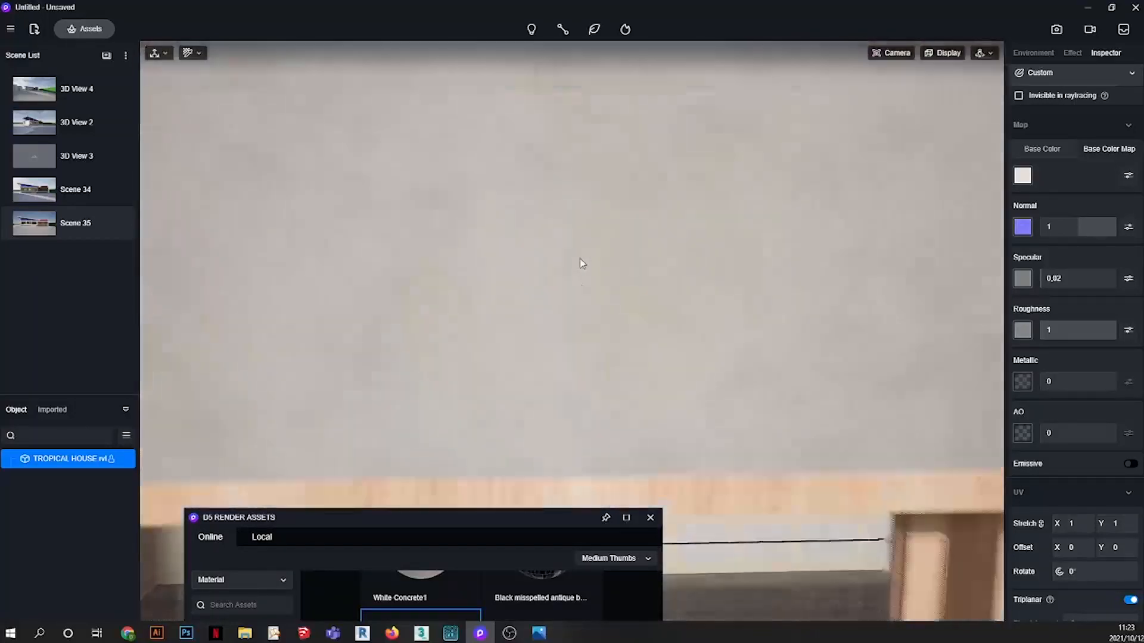
{"action": "scroll", "coordinate": [583, 253], "scroll_direction": "up", "scroll_amount": 3}
{"action": "scroll", "coordinate": [602, 205], "scroll_direction": "down", "scroll_amount": 5}
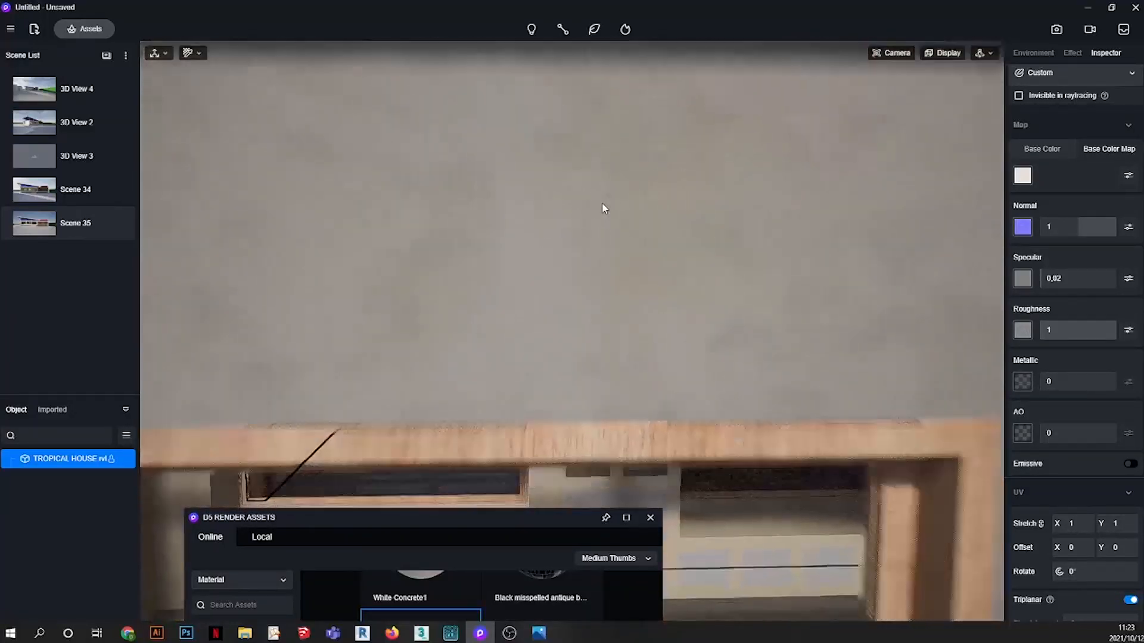
{"action": "left_click", "coordinate": [118, 223]}
{"action": "scroll", "coordinate": [608, 213], "scroll_direction": "down", "scroll_amount": 5}
{"action": "scroll", "coordinate": [610, 214], "scroll_direction": "down", "scroll_amount": 10}
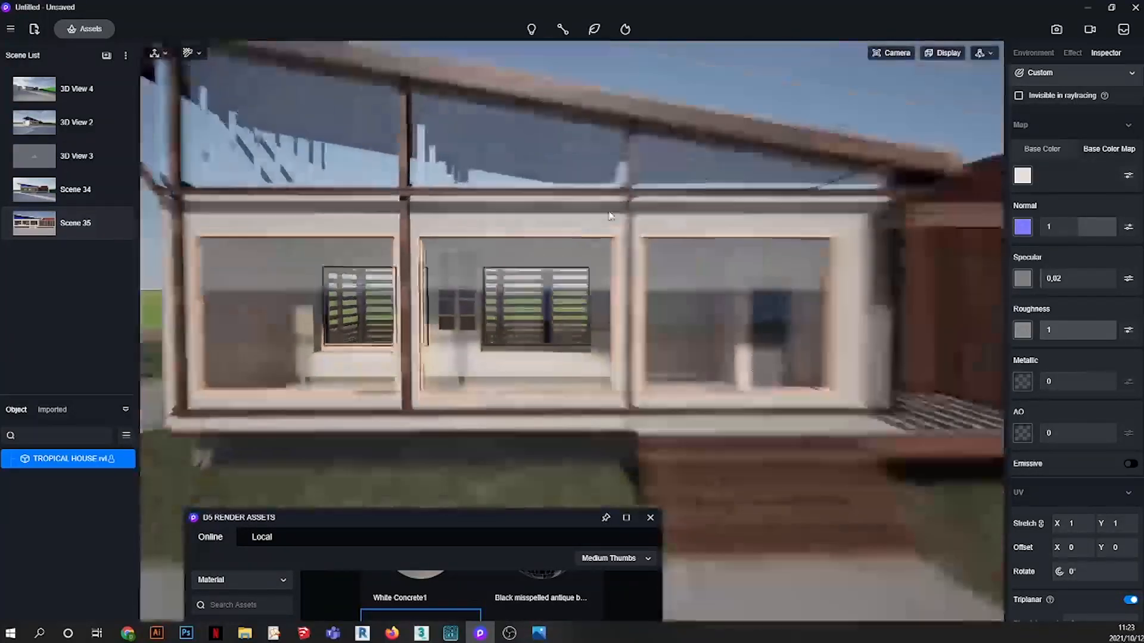
{"action": "left_click", "coordinate": [634, 173]}
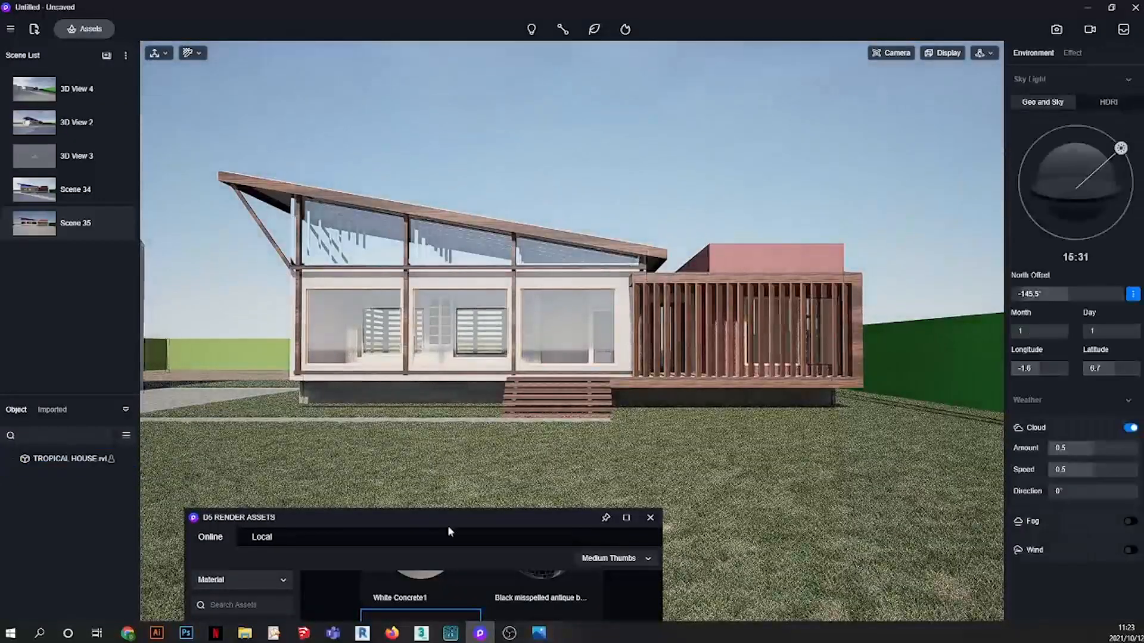
- Apply the Poplar01 material from the Wood category to the front window frames
{"action": "left_click_drag", "start_coordinate": [473, 518], "coordinate": [618, 151]}
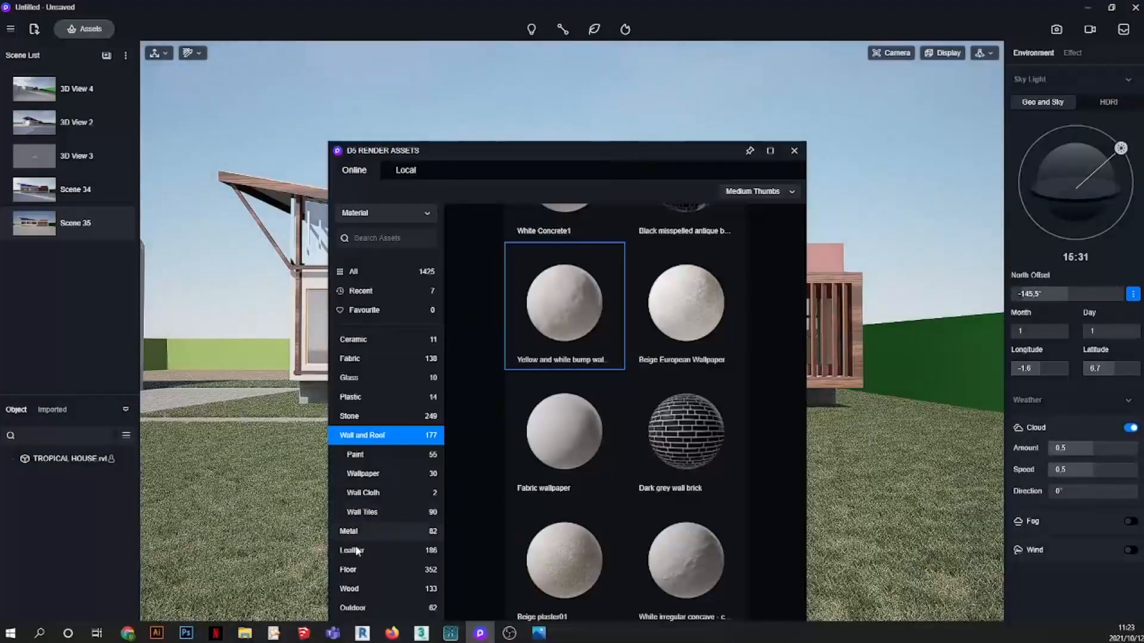
{"action": "left_click", "coordinate": [349, 588]}
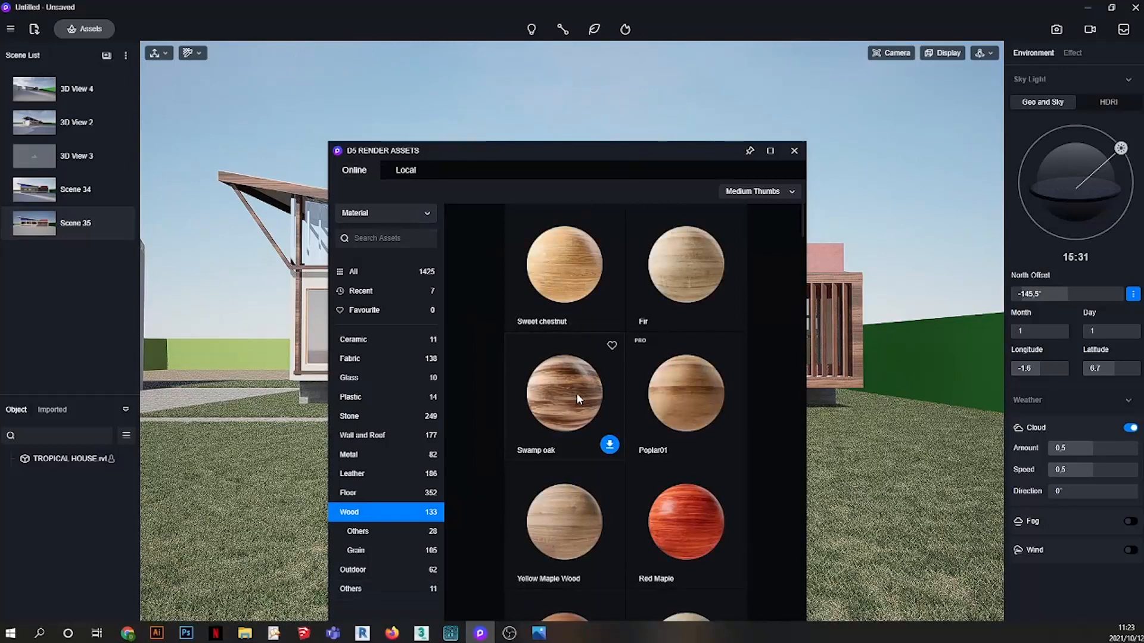
{"action": "scroll", "coordinate": [577, 397], "scroll_direction": "down", "scroll_amount": 3}
{"action": "scroll", "coordinate": [578, 400], "scroll_direction": "up", "scroll_amount": 2}
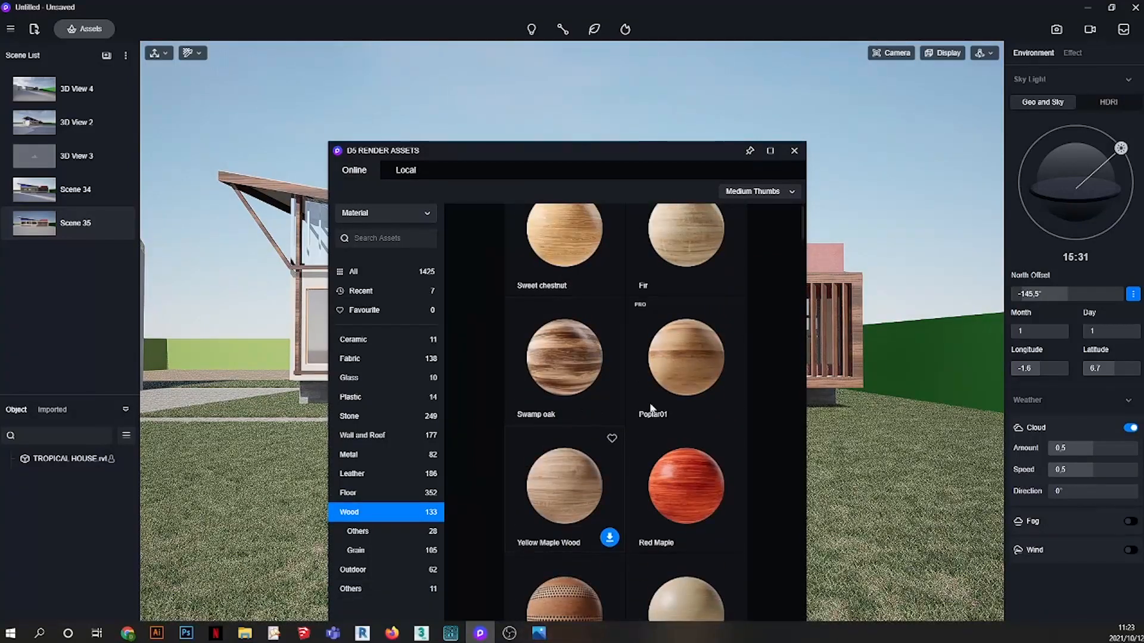
{"action": "left_click", "coordinate": [689, 369]}
{"action": "left_click_drag", "start_coordinate": [664, 153], "coordinate": [651, 521]}
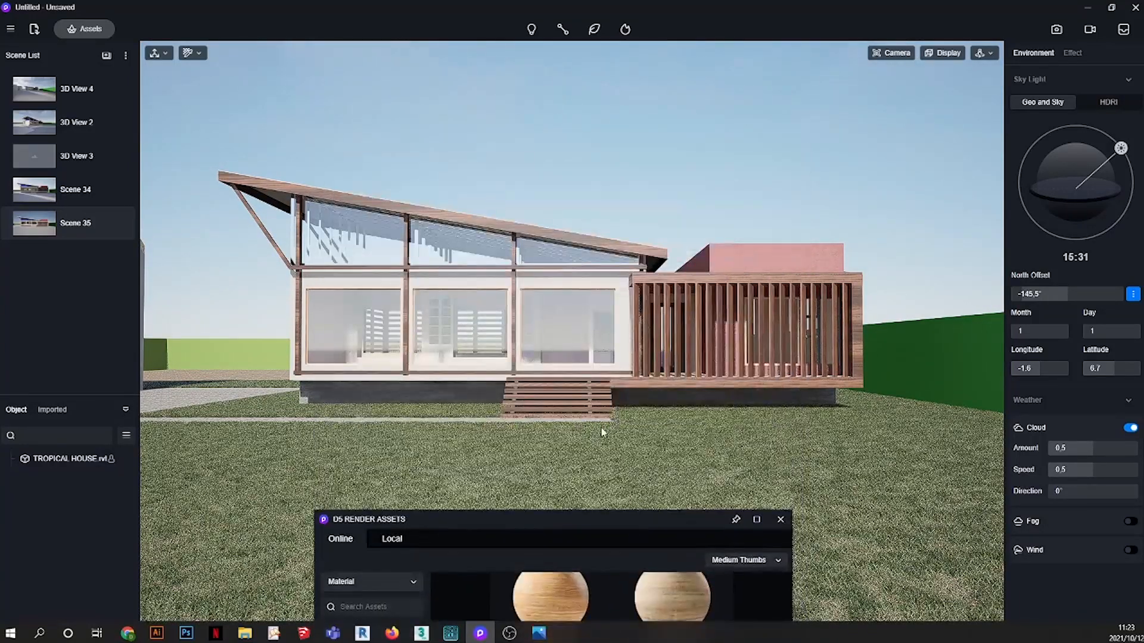
{"action": "scroll", "coordinate": [522, 302], "scroll_direction": "up", "scroll_amount": 4}
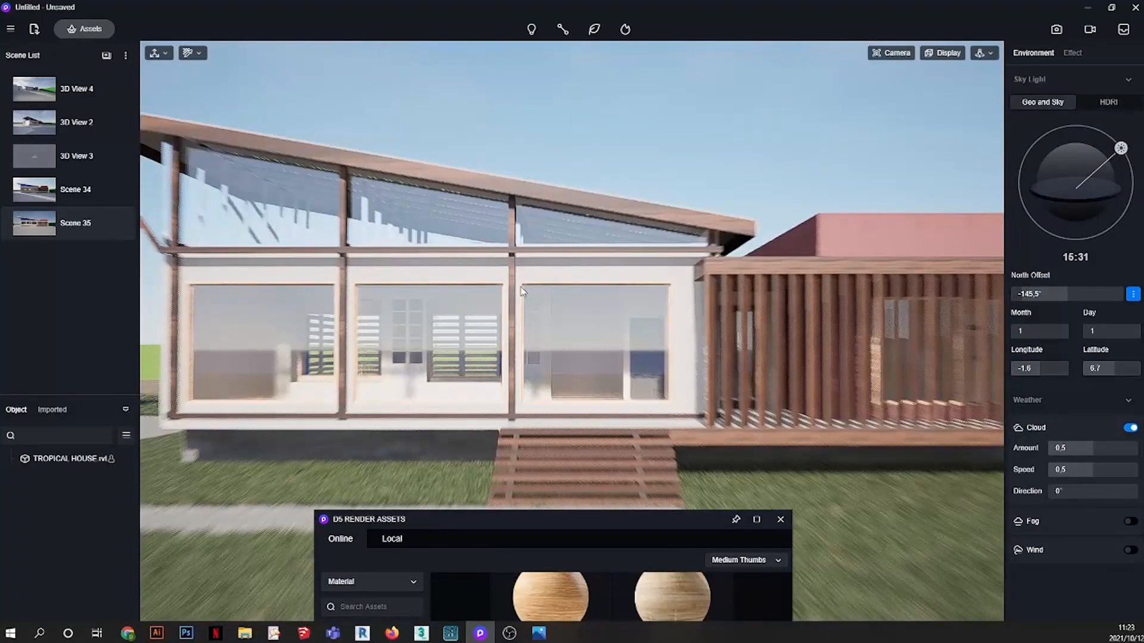
{"action": "scroll", "coordinate": [523, 299], "scroll_direction": "up", "scroll_amount": 3}
{"action": "scroll", "coordinate": [524, 280], "scroll_direction": "up", "scroll_amount": 5}
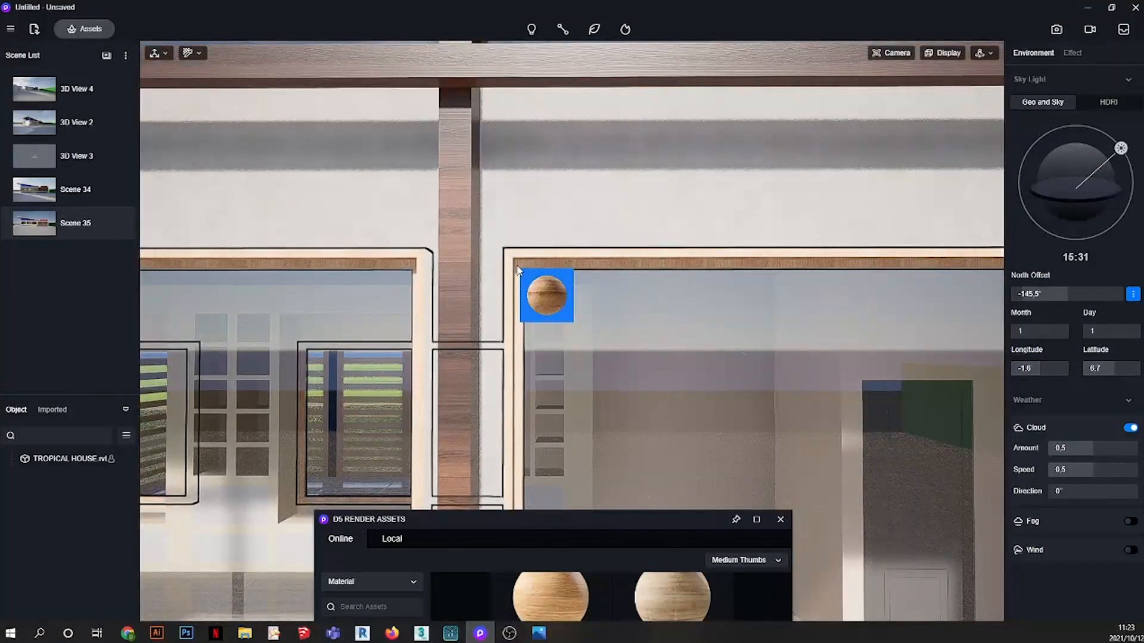
{"action": "left_click", "coordinate": [520, 266]}
{"action": "scroll", "coordinate": [536, 298], "scroll_direction": "up", "scroll_amount": 4}
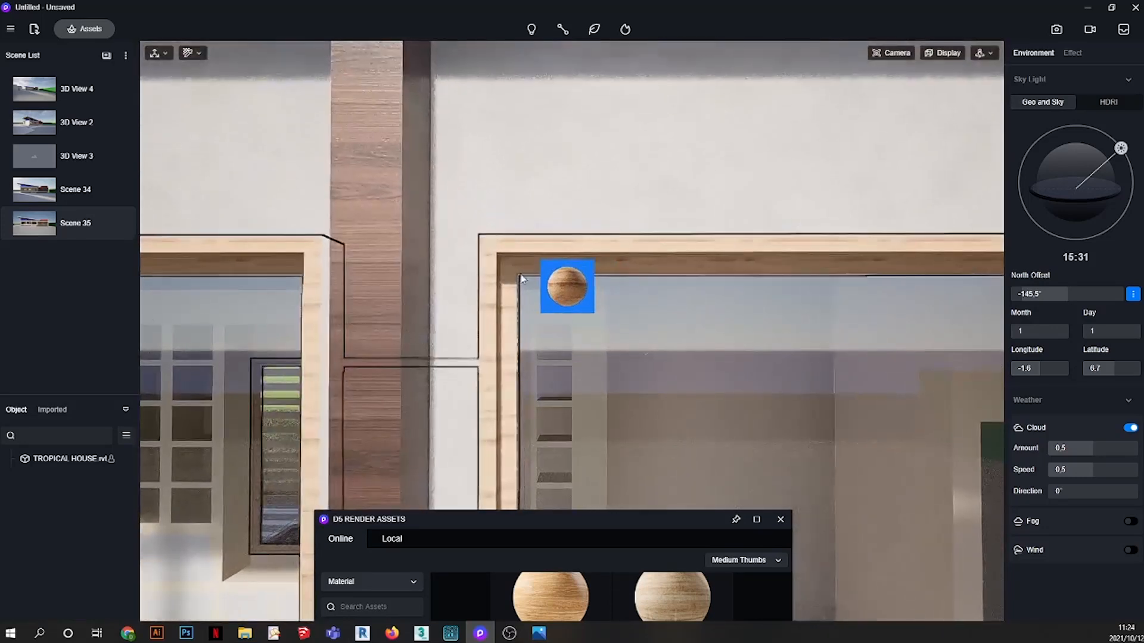
{"action": "right_click", "coordinate": [504, 279]}
{"action": "scroll", "coordinate": [515, 255], "scroll_direction": "down", "scroll_amount": 4}
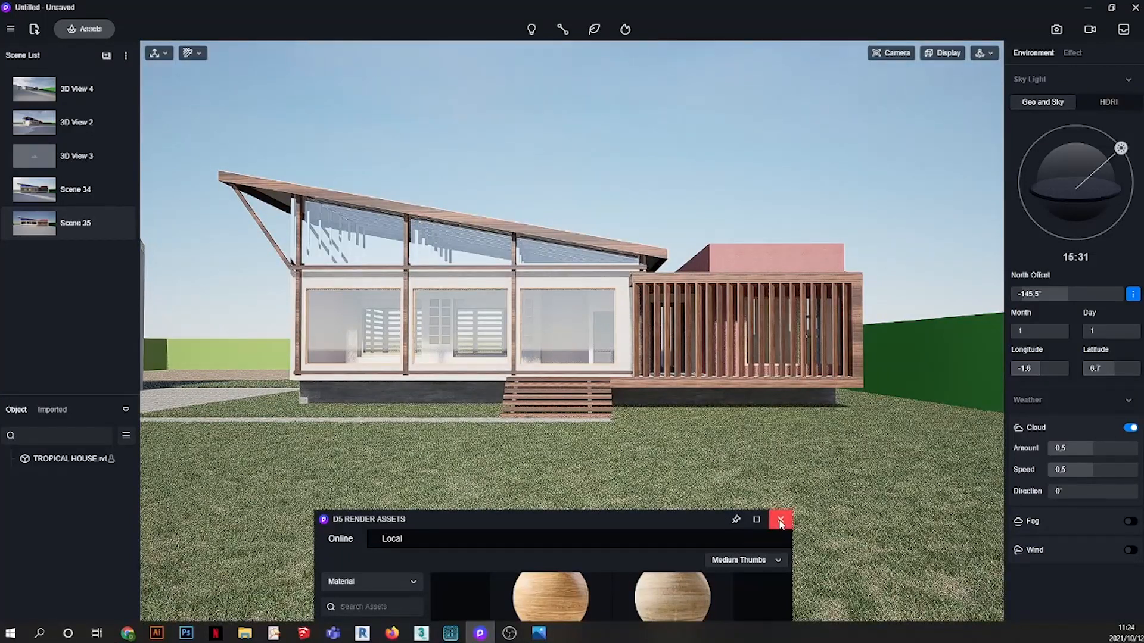
- Apply the Brown Strip Wood Grain material to the roof rafters and posts behind the upper glazing, then return to Scene 35
{"action": "left_click_drag", "start_coordinate": [696, 520], "coordinate": [766, 231]}
{"action": "scroll", "coordinate": [673, 442], "scroll_direction": "down", "scroll_amount": 8}
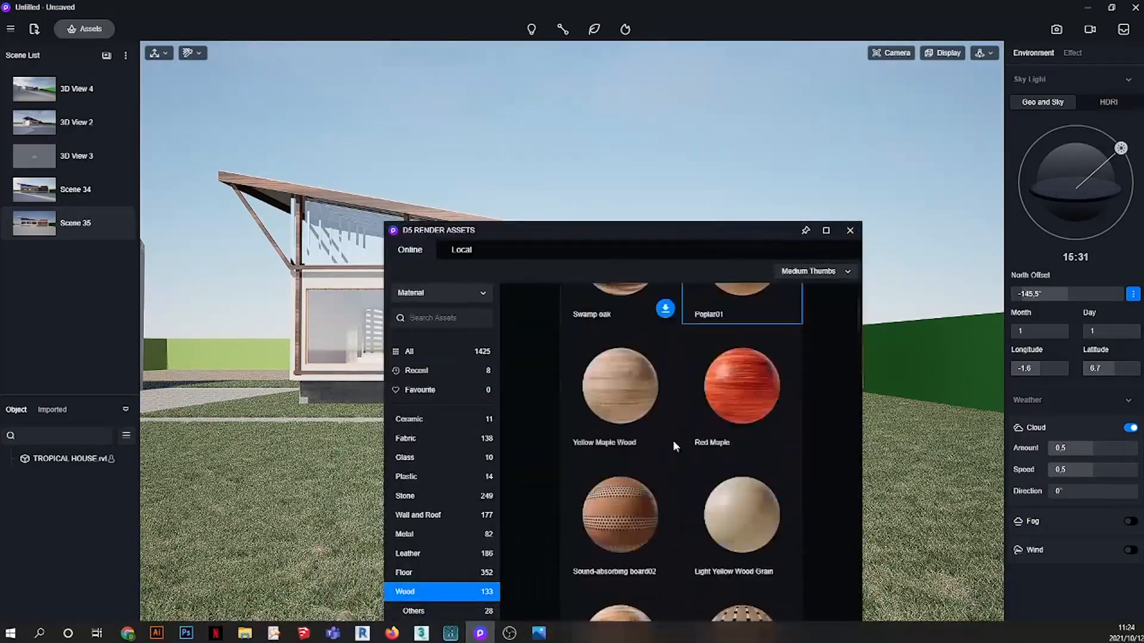
{"action": "scroll", "coordinate": [673, 441], "scroll_direction": "down", "scroll_amount": 6}
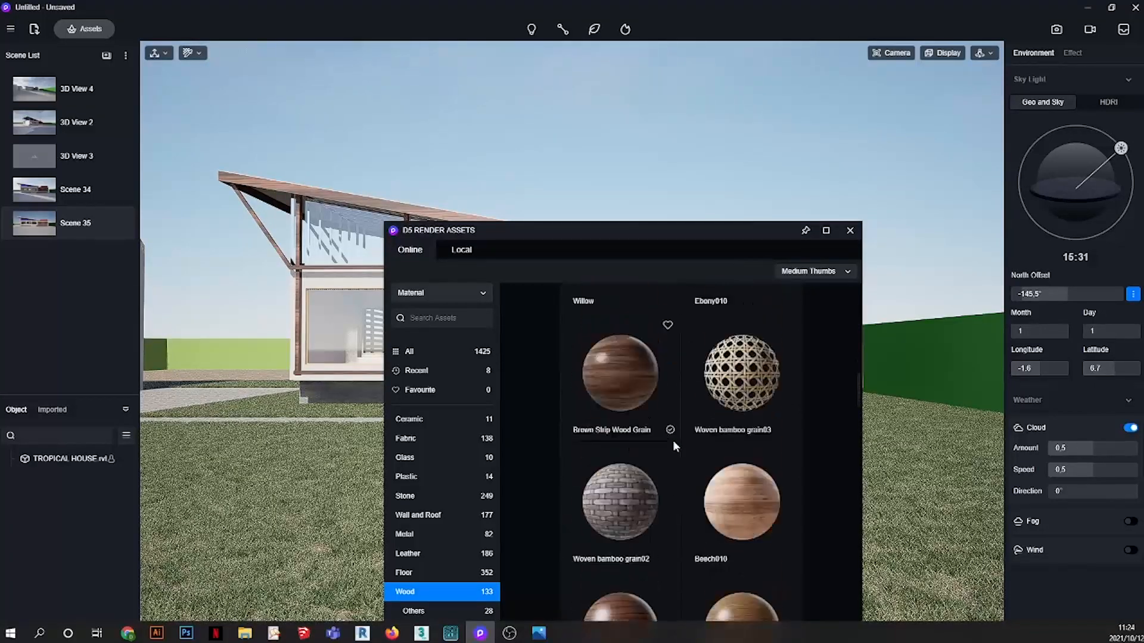
{"action": "left_click_drag", "start_coordinate": [631, 403], "coordinate": [460, 329]}
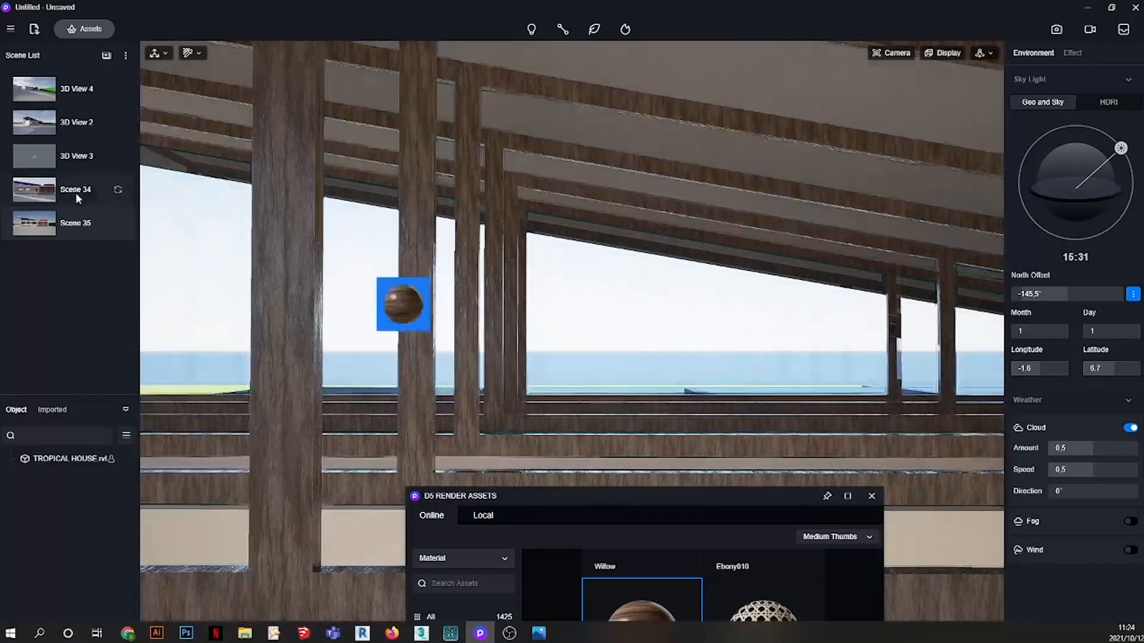
{"action": "left_click", "coordinate": [36, 231]}
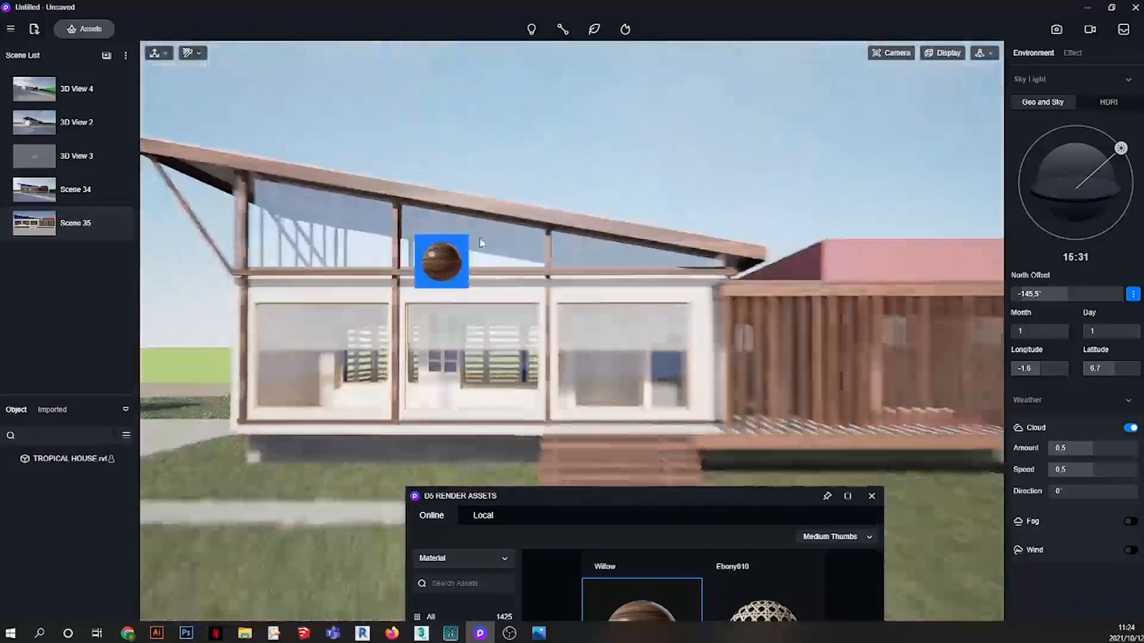
{"action": "right_click", "coordinate": [558, 145]}
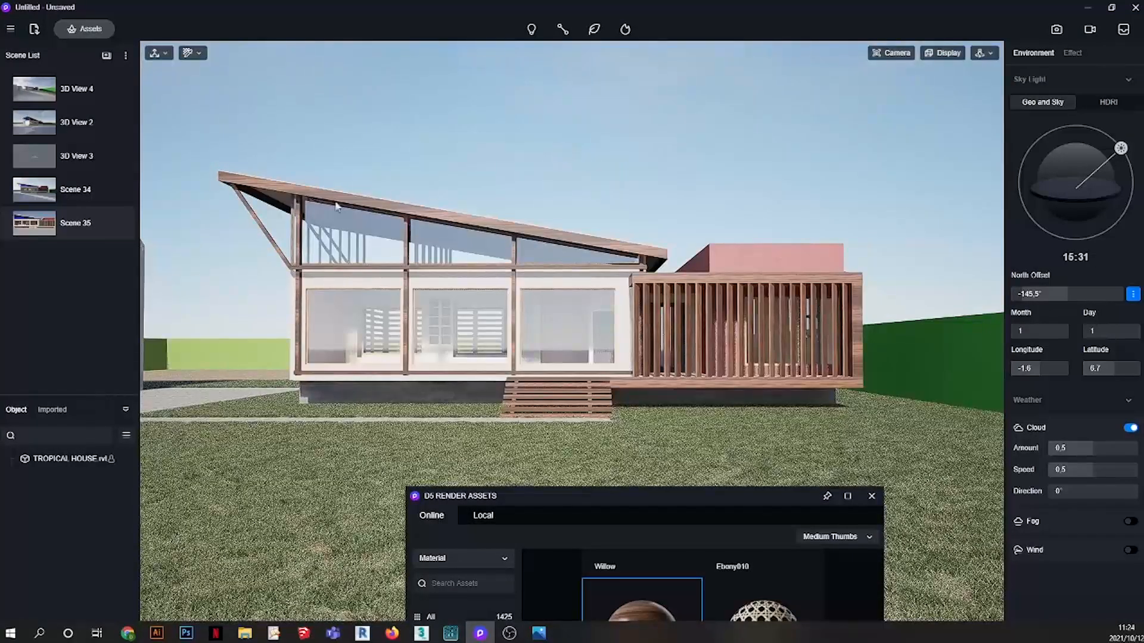
{"action": "scroll", "coordinate": [280, 195], "scroll_direction": "up", "scroll_amount": 2}
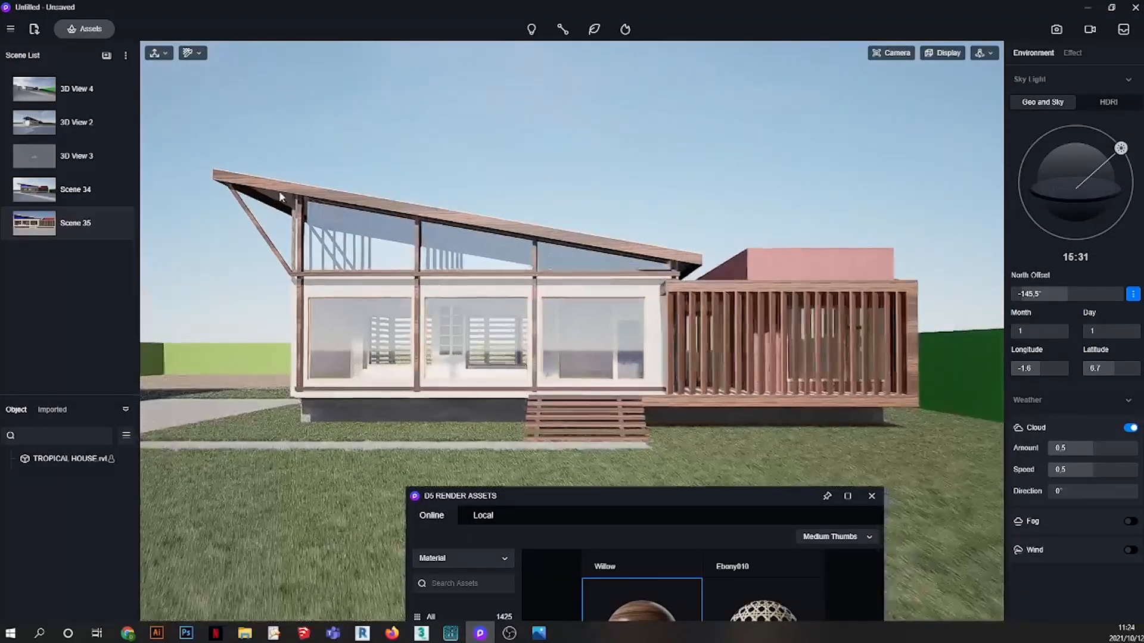
{"action": "scroll", "coordinate": [284, 196], "scroll_direction": "down", "scroll_amount": 3}
{"action": "scroll", "coordinate": [315, 216], "scroll_direction": "up", "scroll_amount": 1}
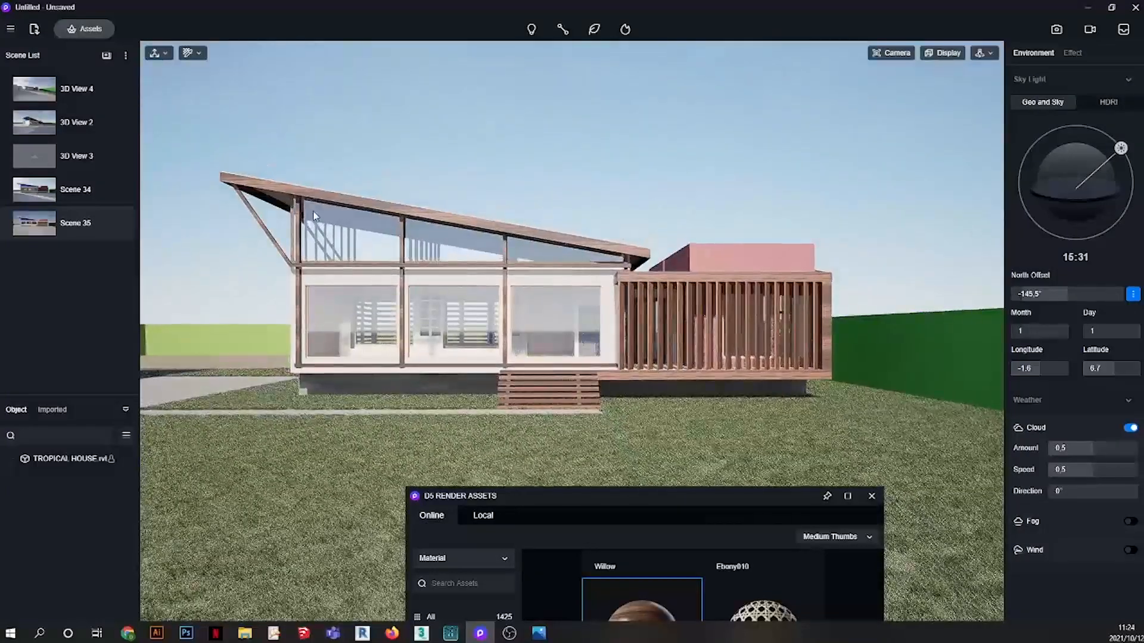
{"action": "scroll", "coordinate": [225, 222], "scroll_direction": "up", "scroll_amount": 1}
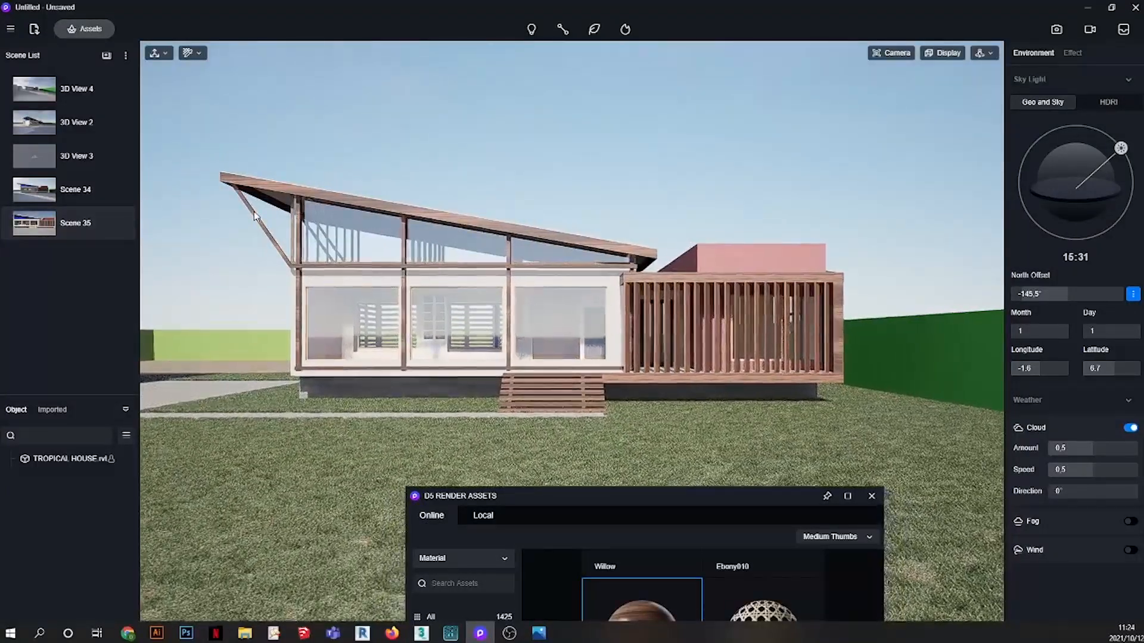
- Apply Brown Strip Wood Grain to the interior shelving wall and the louvred screen frames behind the front windows
{"action": "left_click_drag", "start_coordinate": [576, 520], "coordinate": [700, 527]}
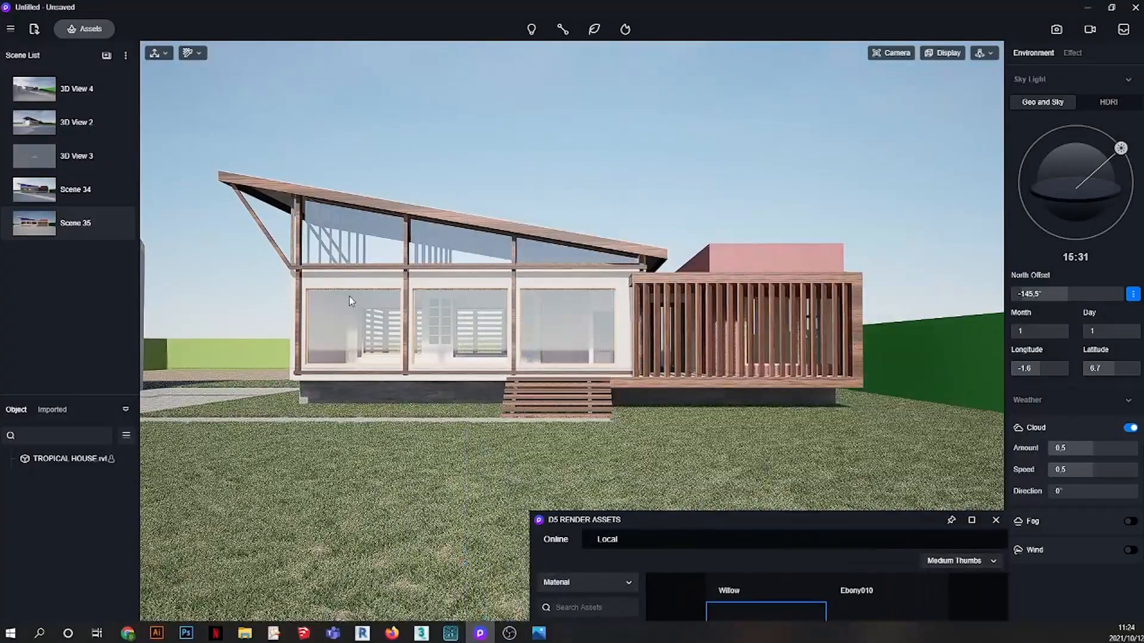
{"action": "scroll", "coordinate": [351, 291], "scroll_direction": "up", "scroll_amount": 4}
{"action": "scroll", "coordinate": [462, 415], "scroll_direction": "up", "scroll_amount": 5}
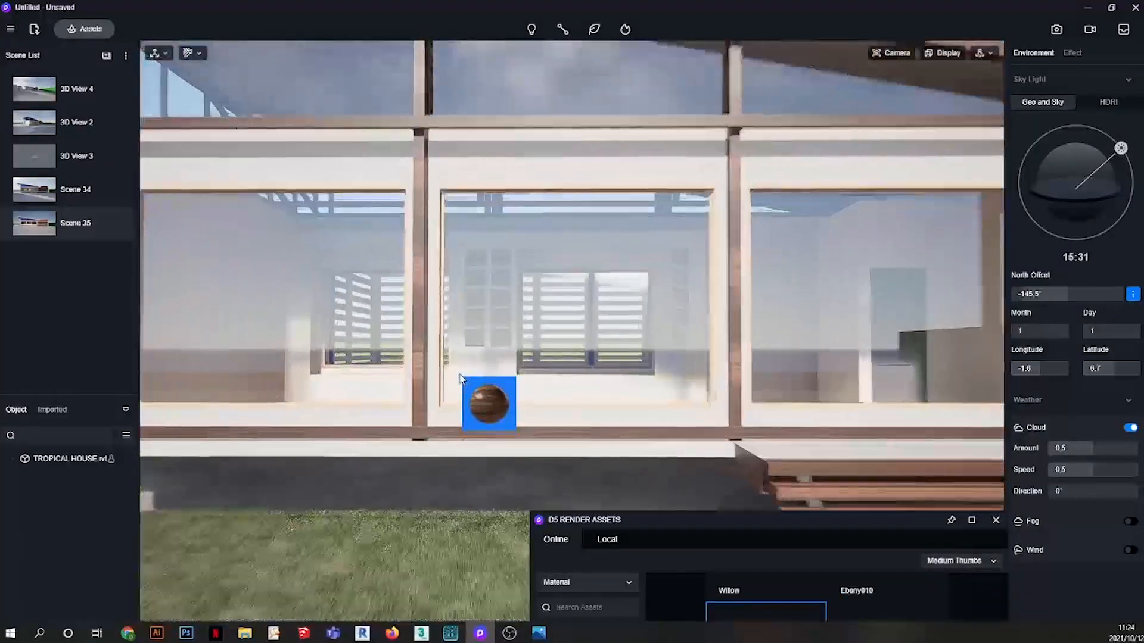
{"action": "scroll", "coordinate": [521, 319], "scroll_direction": "up", "scroll_amount": 5}
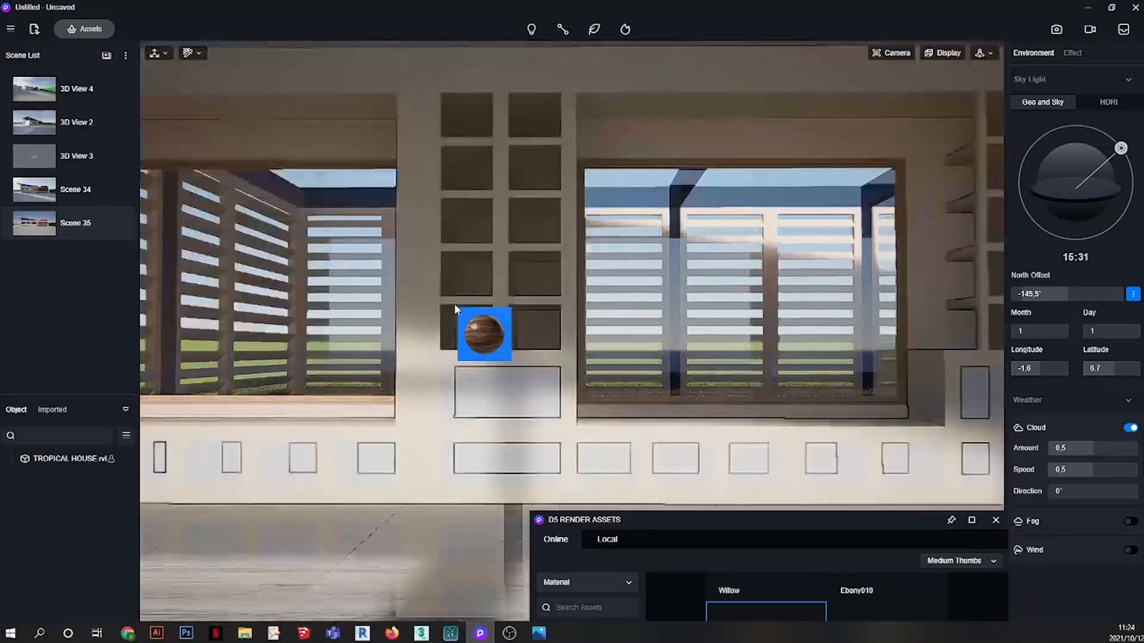
{"action": "scroll", "coordinate": [454, 308], "scroll_direction": "up", "scroll_amount": 3}
{"action": "left_click", "coordinate": [423, 312]}
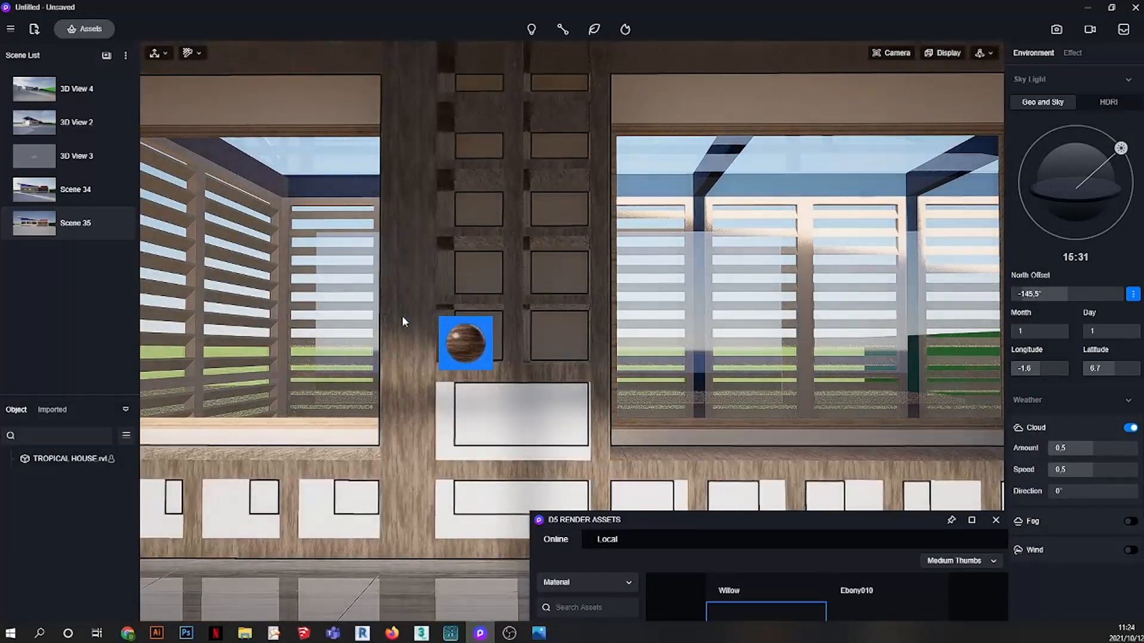
{"action": "scroll", "coordinate": [261, 310], "scroll_direction": "up", "scroll_amount": 5}
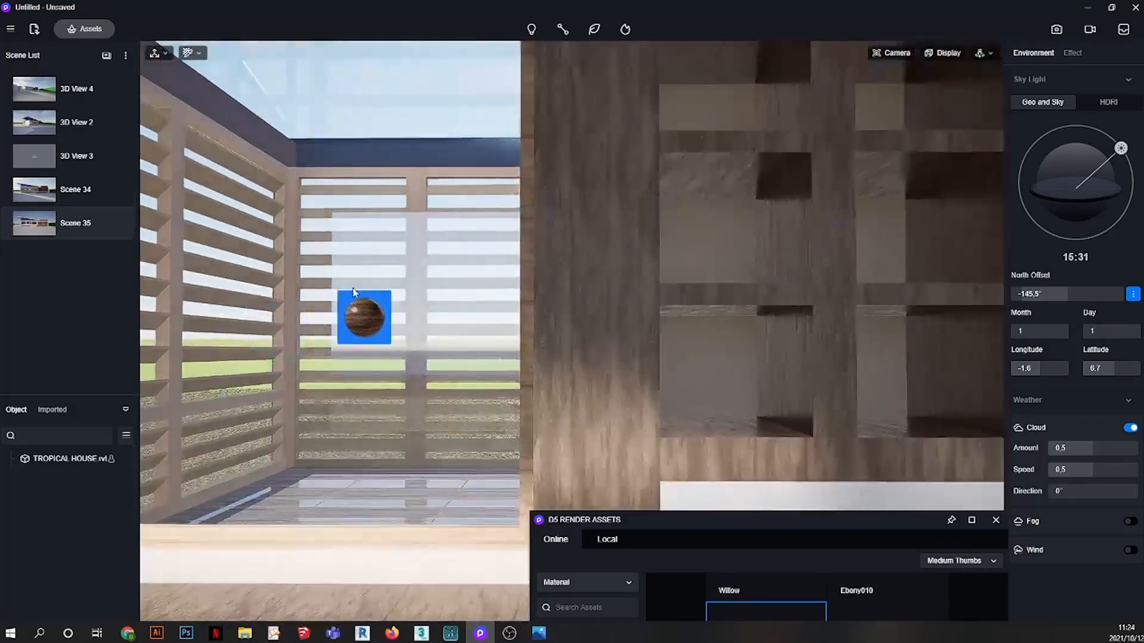
{"action": "scroll", "coordinate": [442, 390], "scroll_direction": "up", "scroll_amount": 4}
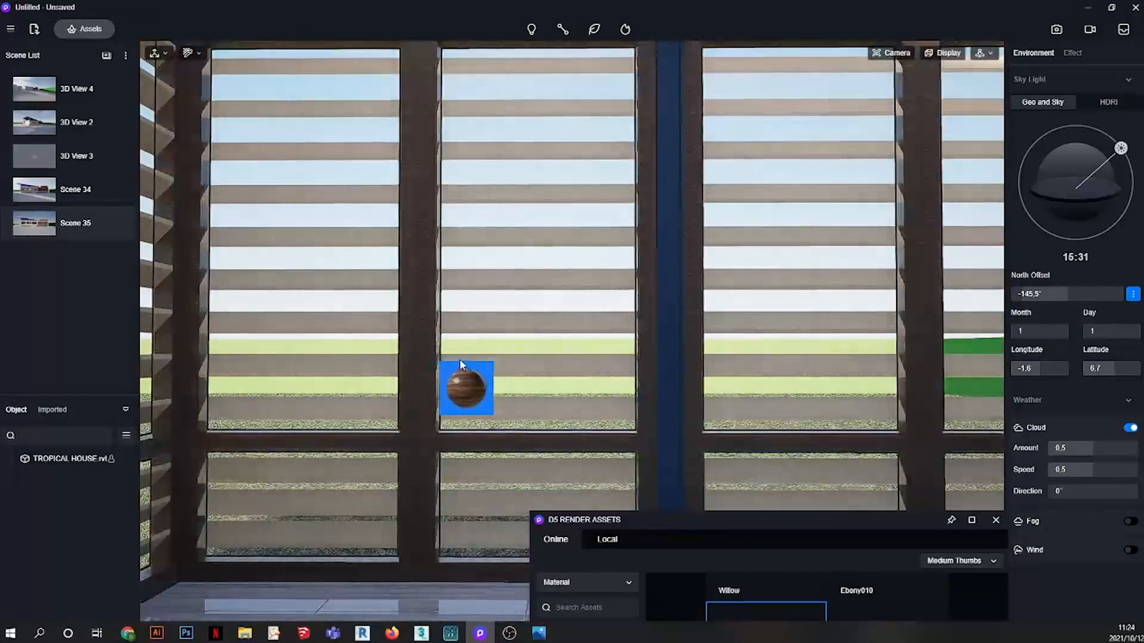
- Apply Brown Strip Wood Grain to the louvre slats behind the front windows and turn on triplanar mapping for it
{"action": "left_click", "coordinate": [467, 361]}
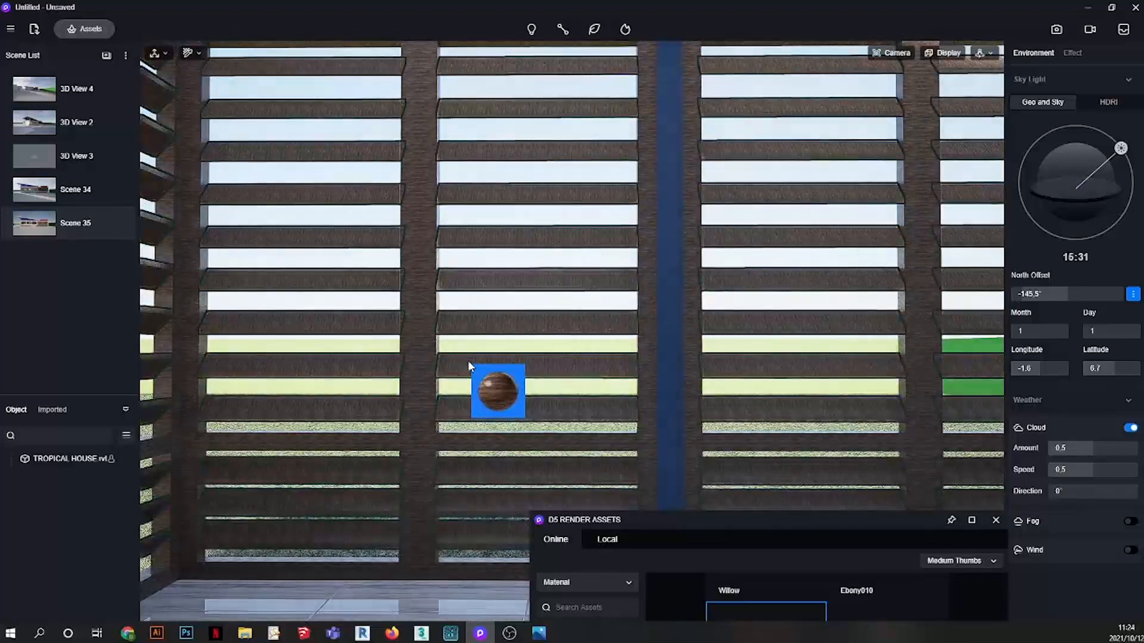
{"action": "key", "text": "Escape"}
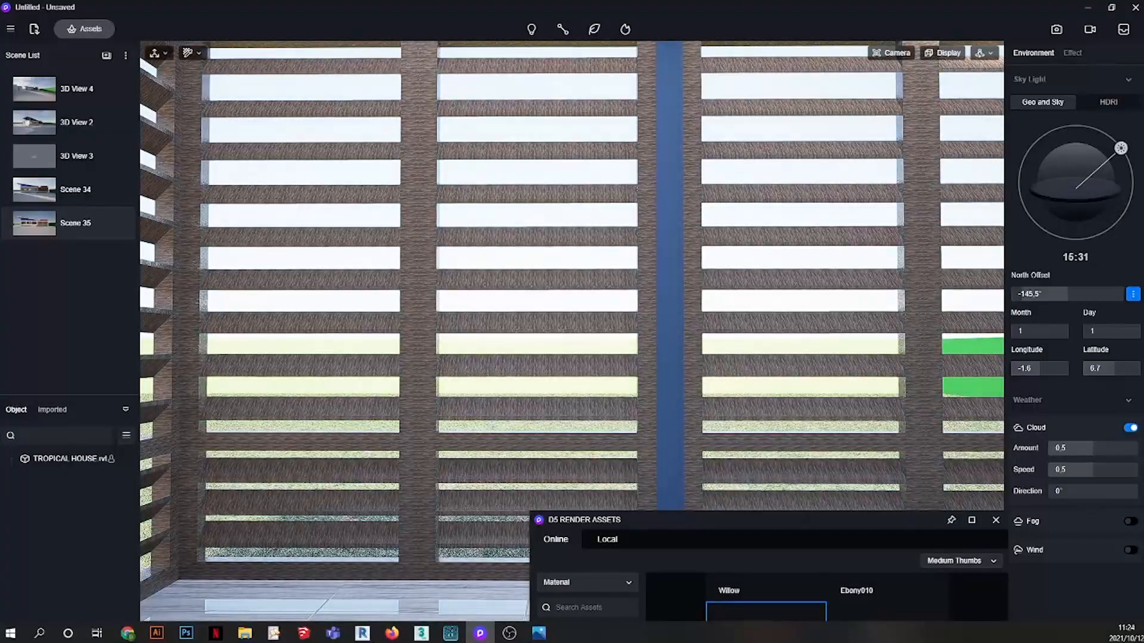
{"action": "left_click", "coordinate": [475, 358]}
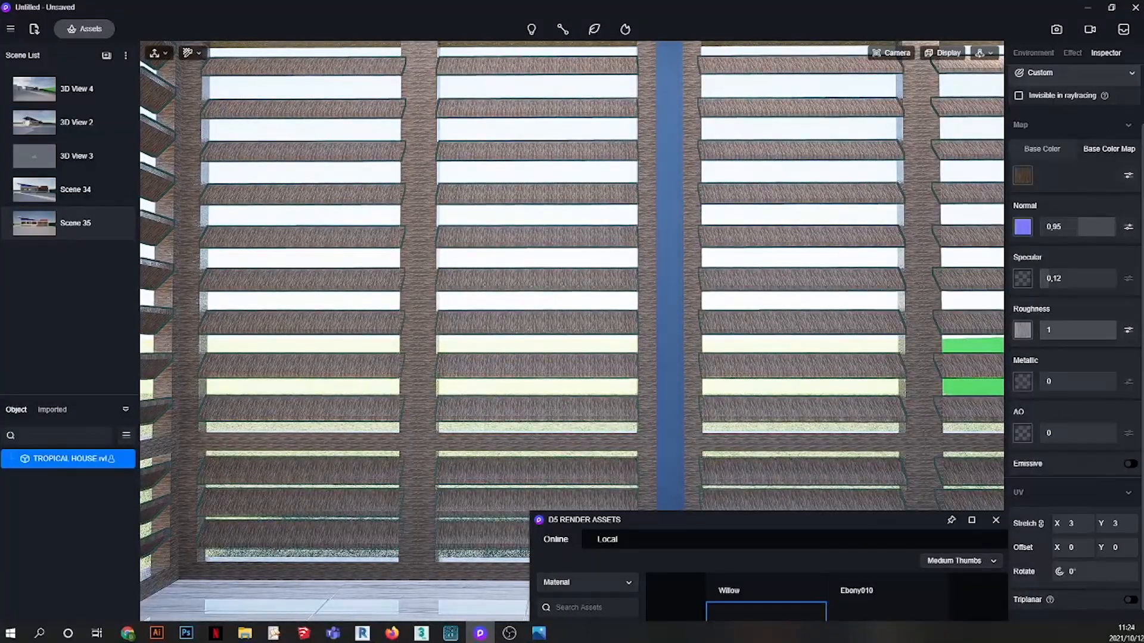
{"action": "left_click", "coordinate": [1130, 599]}
{"action": "scroll", "coordinate": [477, 350], "scroll_direction": "up", "scroll_amount": 3}
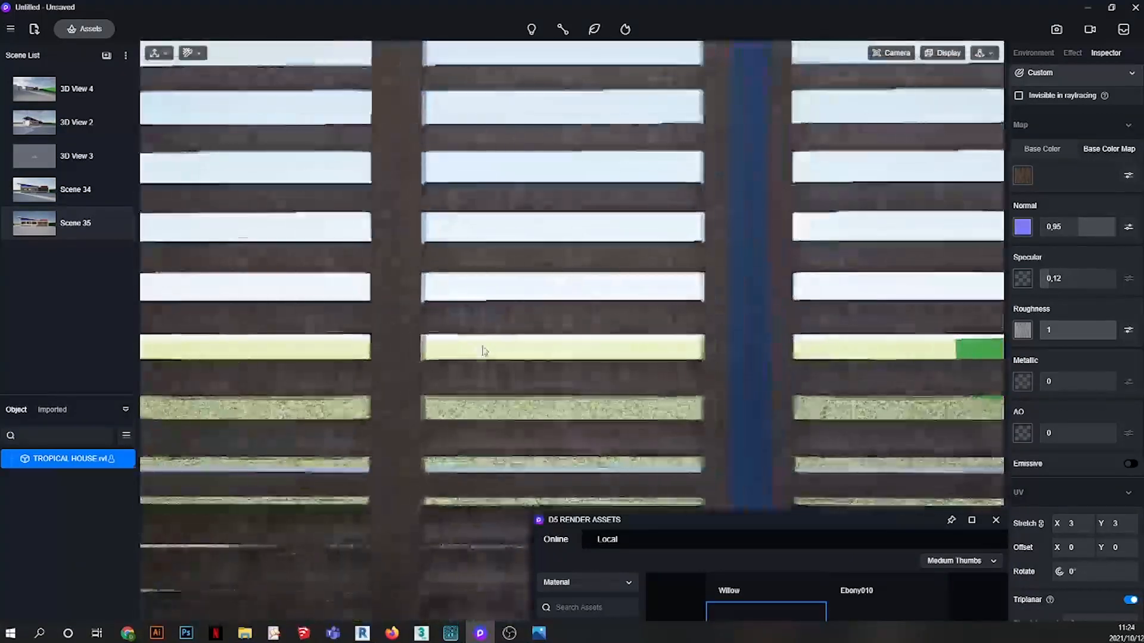
{"action": "scroll", "coordinate": [483, 351], "scroll_direction": "down", "scroll_amount": 5}
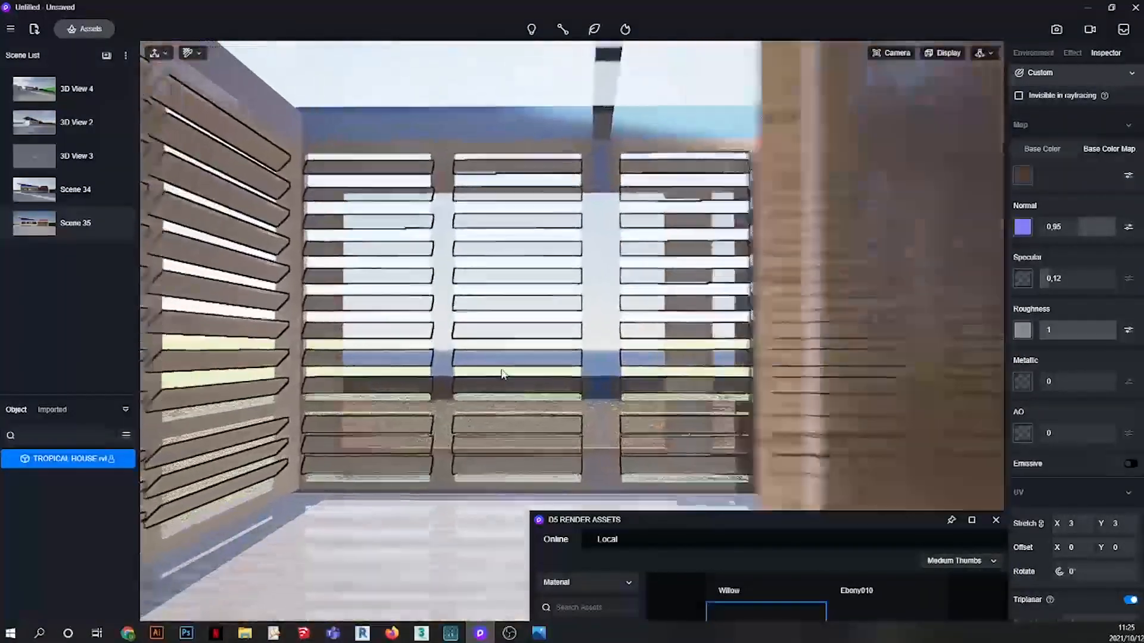
{"action": "scroll", "coordinate": [504, 369], "scroll_direction": "up", "scroll_amount": 5}
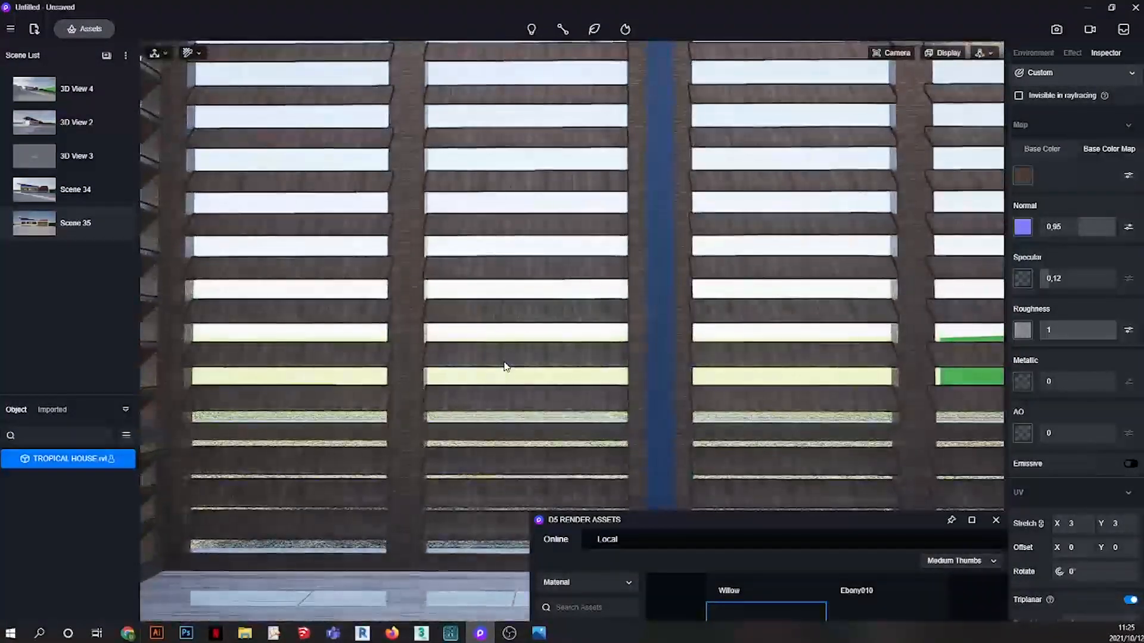
- Copy the louvre slats' wood material onto the surrounding louvre frames, then return to Scene 35
{"action": "left_click", "coordinate": [506, 362]}
{"action": "left_click", "coordinate": [514, 348]}
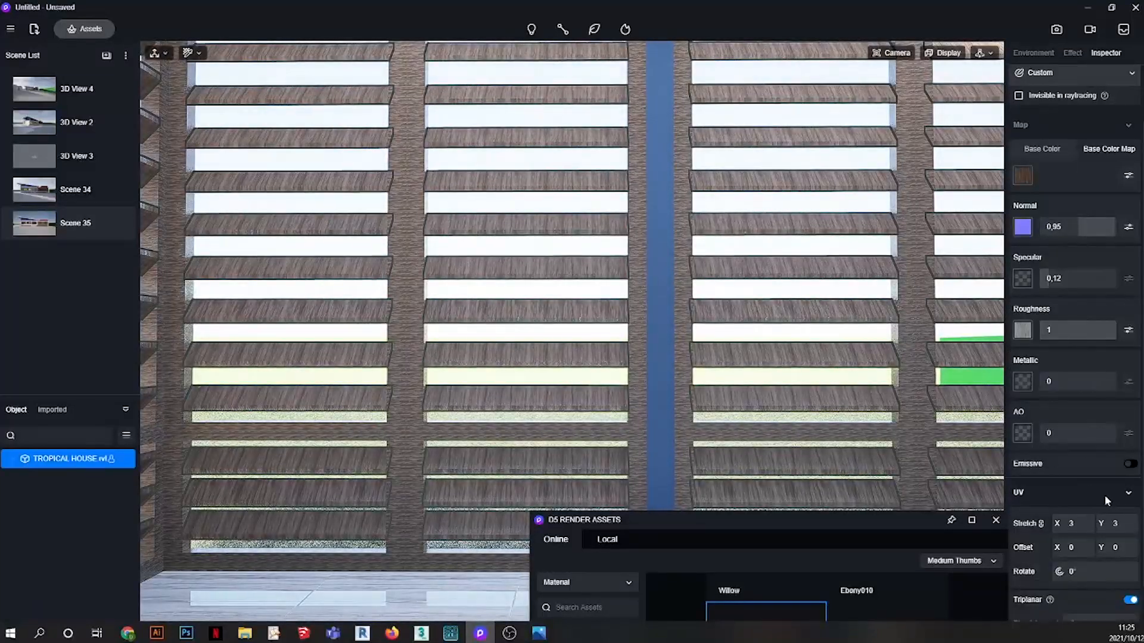
{"action": "scroll", "coordinate": [1029, 131], "scroll_direction": "up", "scroll_amount": 1}
{"action": "left_click_drag", "start_coordinate": [1022, 102], "coordinate": [408, 328]}
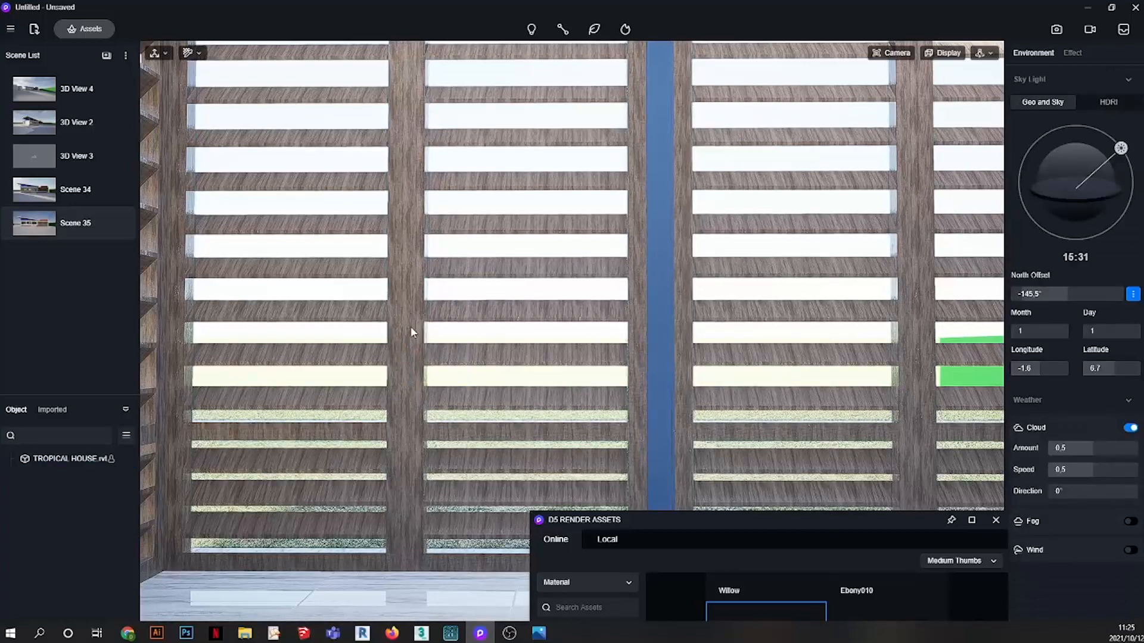
{"action": "left_click", "coordinate": [131, 227]}
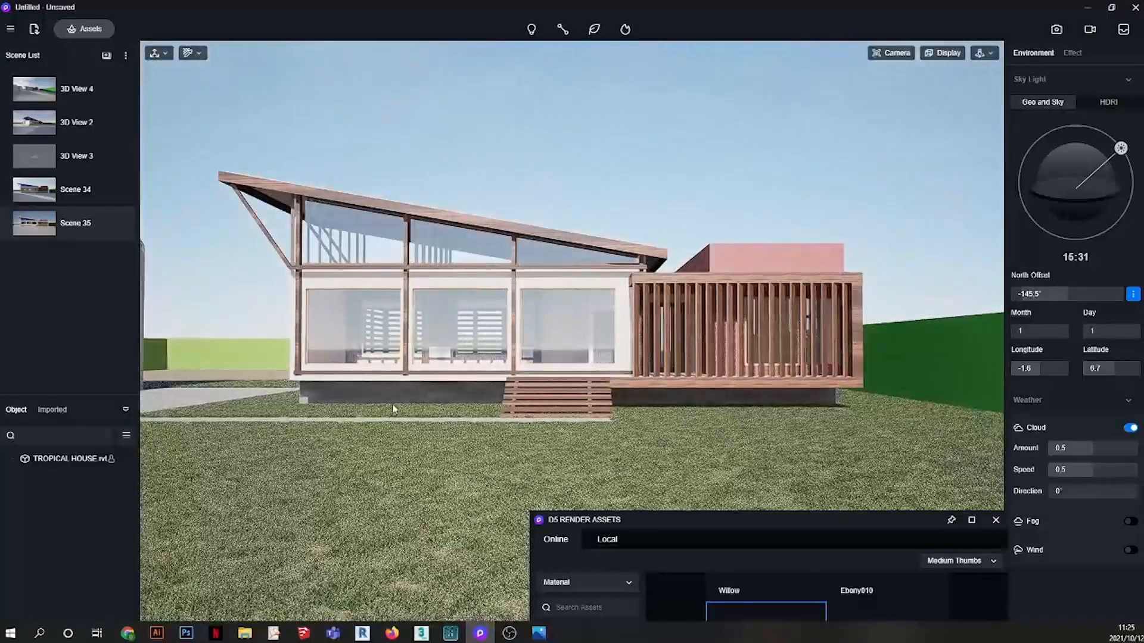
- Copy the Yellow and white bump wall paint from the adjoining wall onto the blue wall around the louvres, then return to Scene 35
{"action": "scroll", "coordinate": [398, 373], "scroll_direction": "up", "scroll_amount": 5}
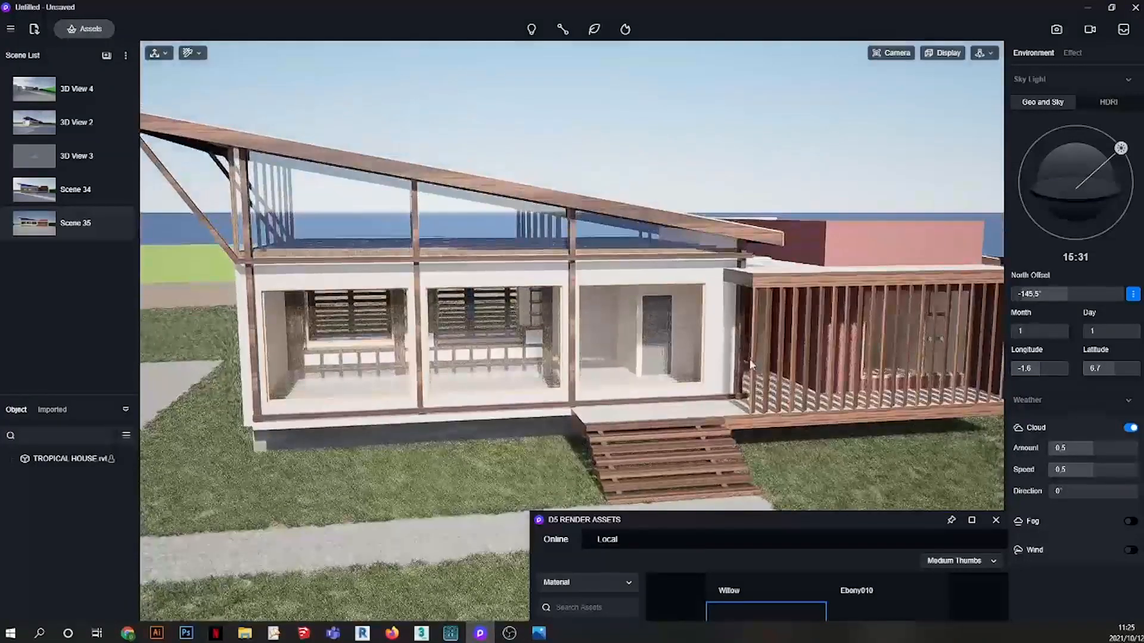
{"action": "scroll", "coordinate": [750, 365], "scroll_direction": "down", "scroll_amount": 4}
{"action": "middle_click_drag", "start_coordinate": [370, 357], "coordinate": [545, 349]}
{"action": "scroll", "coordinate": [250, 329], "scroll_direction": "up", "scroll_amount": 7}
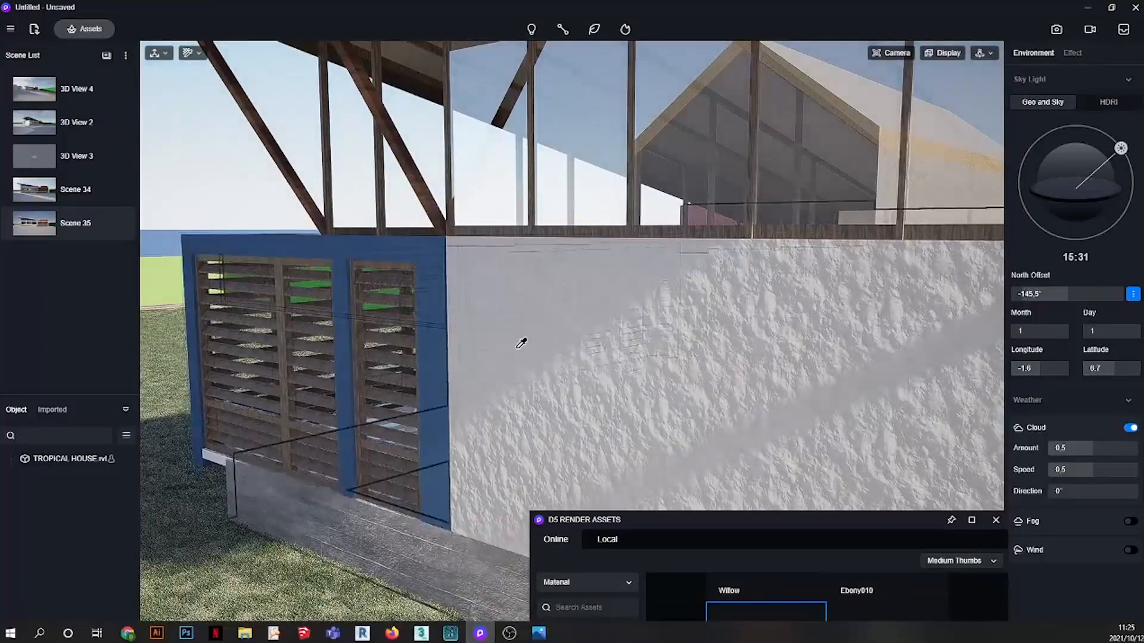
{"action": "left_click", "coordinate": [433, 280]}
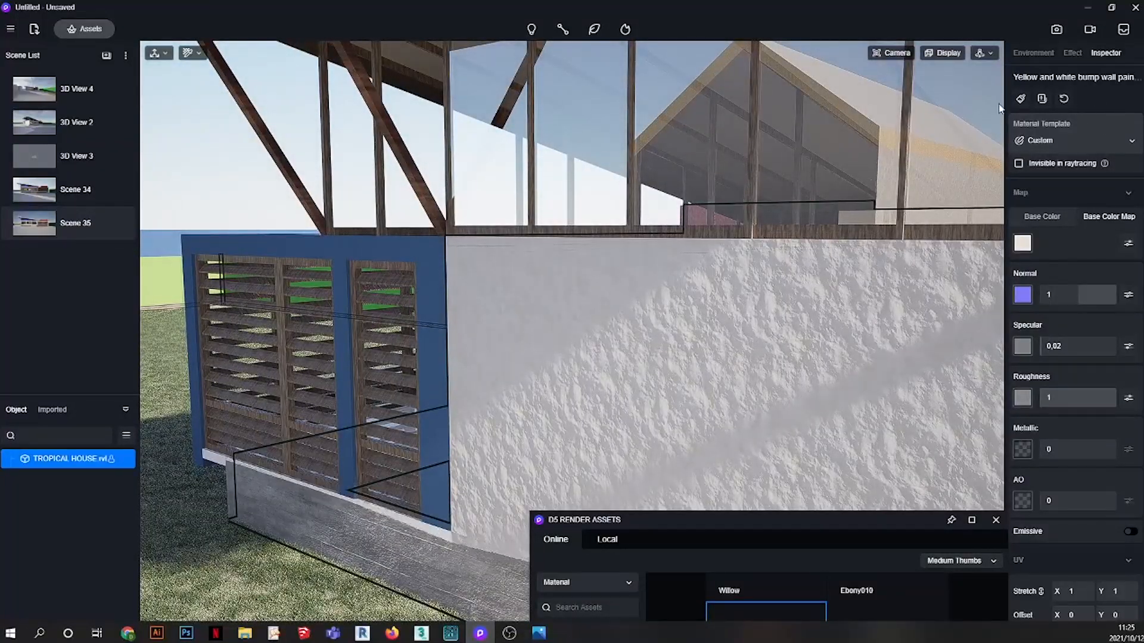
{"action": "left_click", "coordinate": [1020, 98]}
{"action": "left_click", "coordinate": [427, 256]}
{"action": "right_click", "coordinate": [429, 257]}
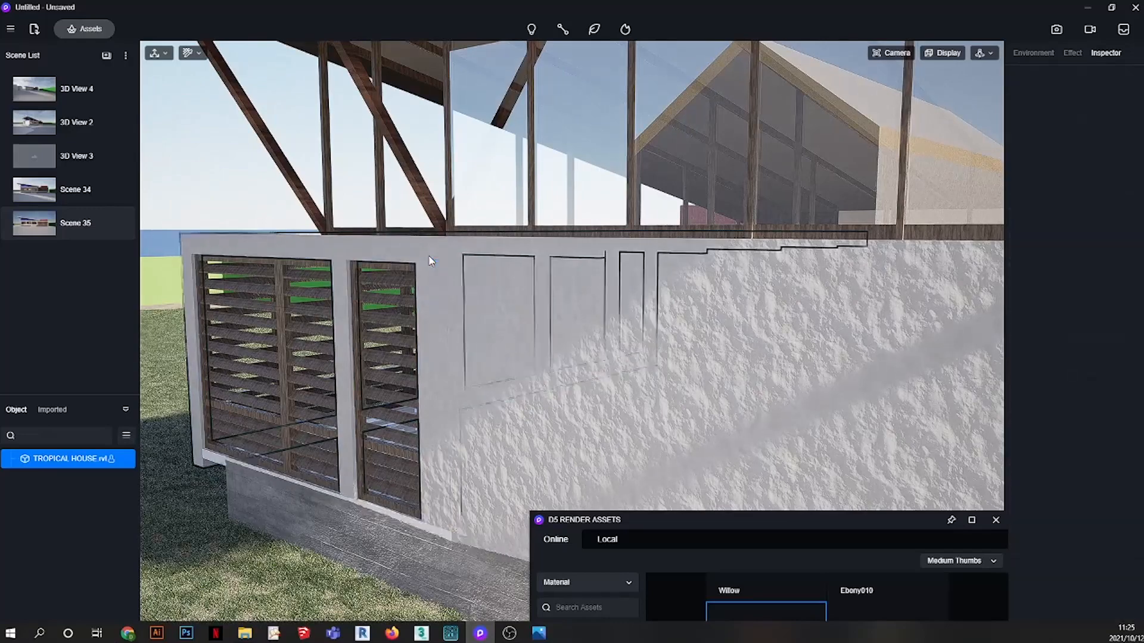
{"action": "left_click", "coordinate": [48, 223]}
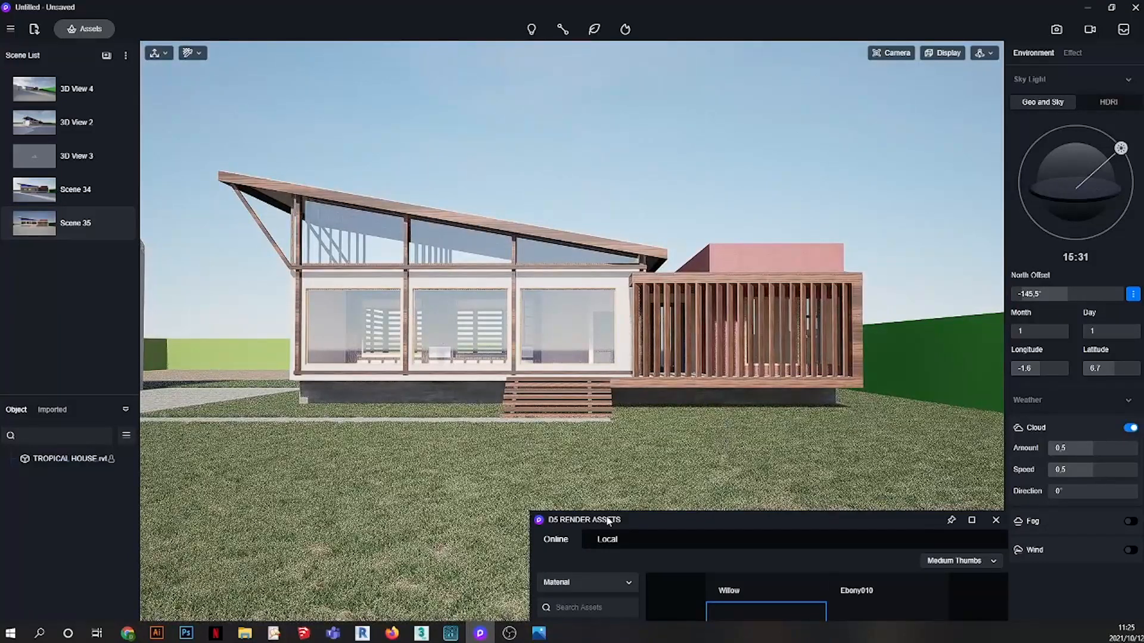
- Copy the foundation's displacement material onto the green boundary wall beside the house
{"action": "left_click_drag", "start_coordinate": [607, 521], "coordinate": [377, 435]}
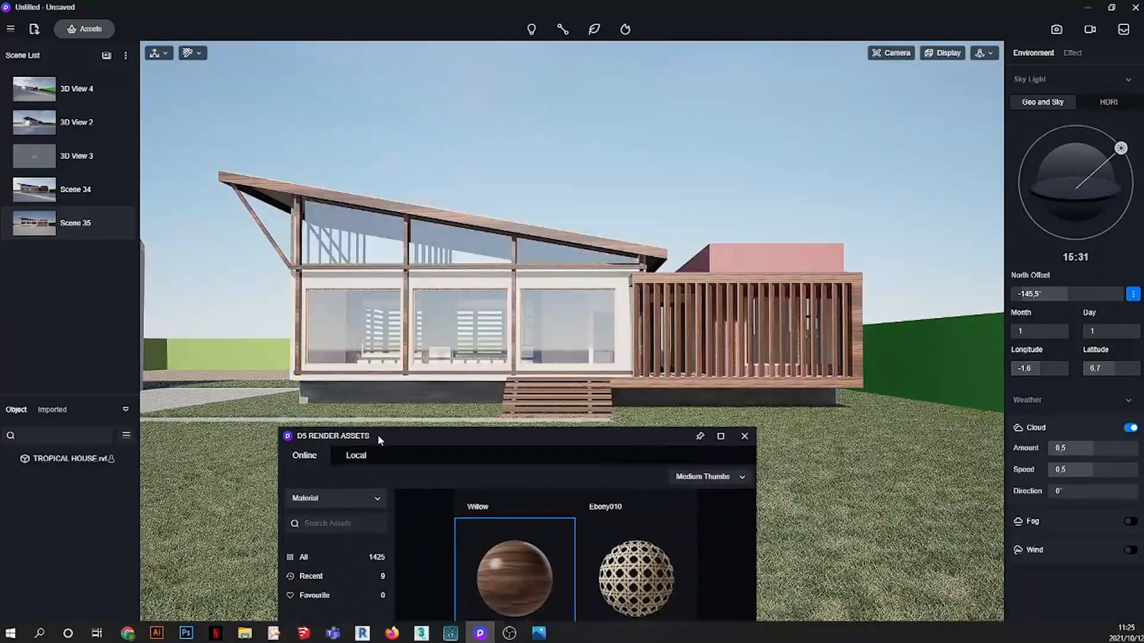
{"action": "left_click", "coordinate": [371, 395]}
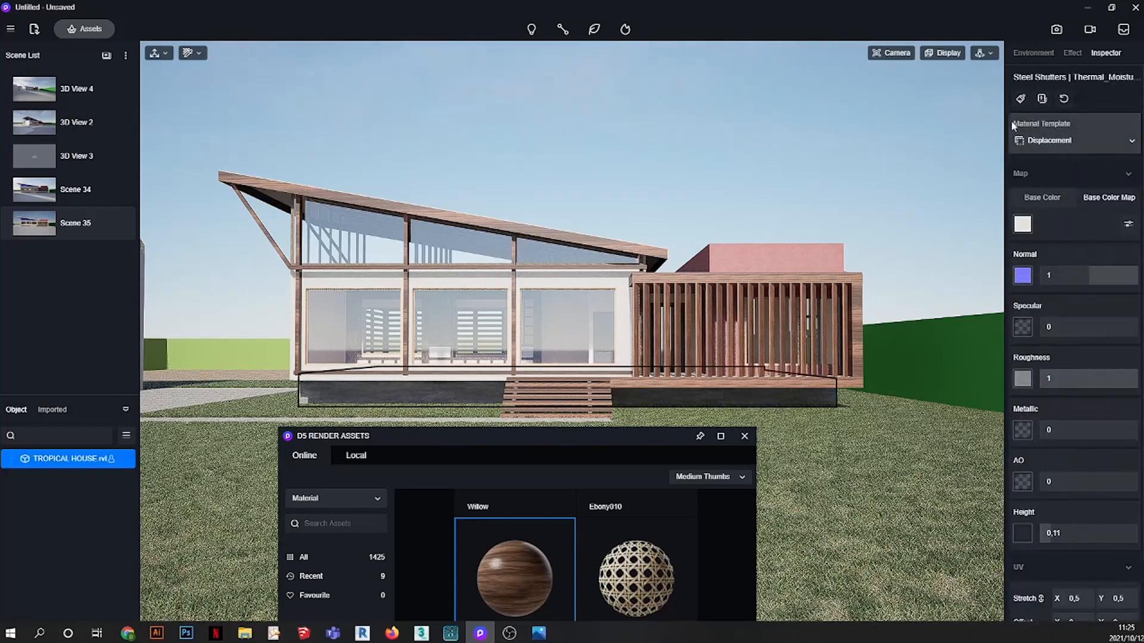
{"action": "left_click", "coordinate": [947, 340]}
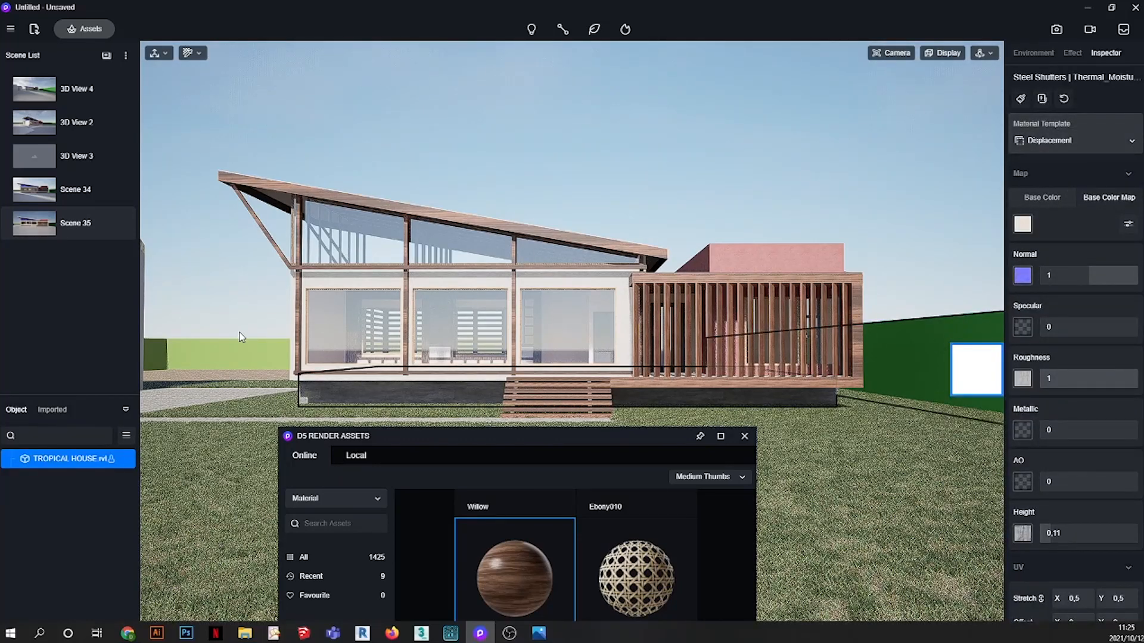
{"action": "left_click", "coordinate": [534, 378]}
{"action": "key", "text": "Escape"}
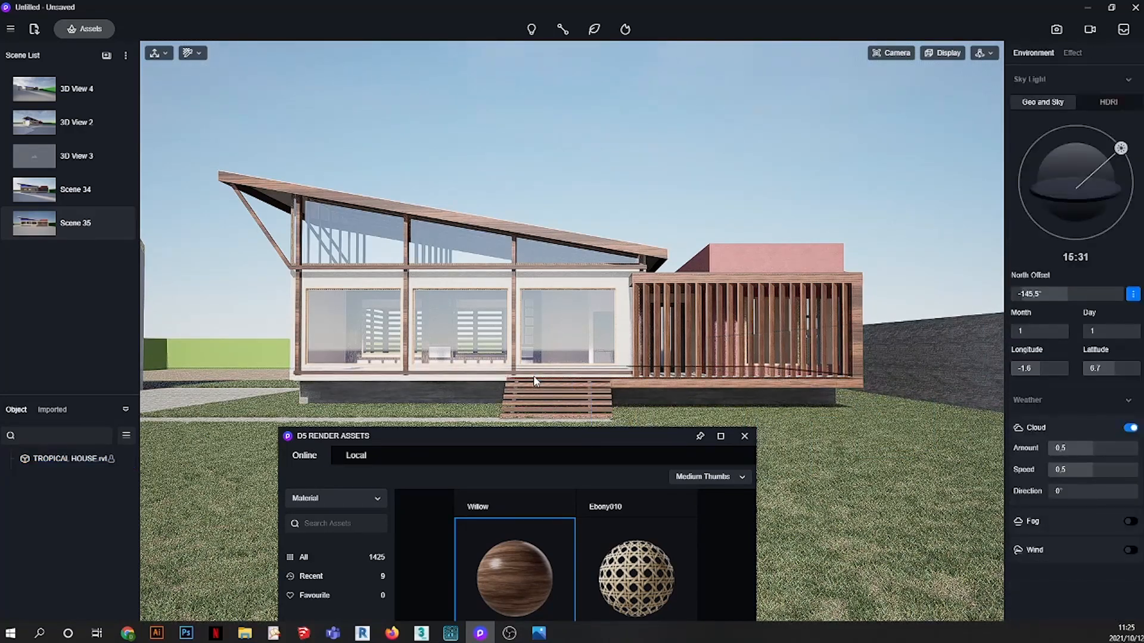
- Copy the house facade's Yellow and white bump wall paint onto the boundary wall
{"action": "scroll", "coordinate": [462, 268], "scroll_direction": "up", "scroll_amount": 5}
{"action": "left_click", "coordinate": [462, 268]}
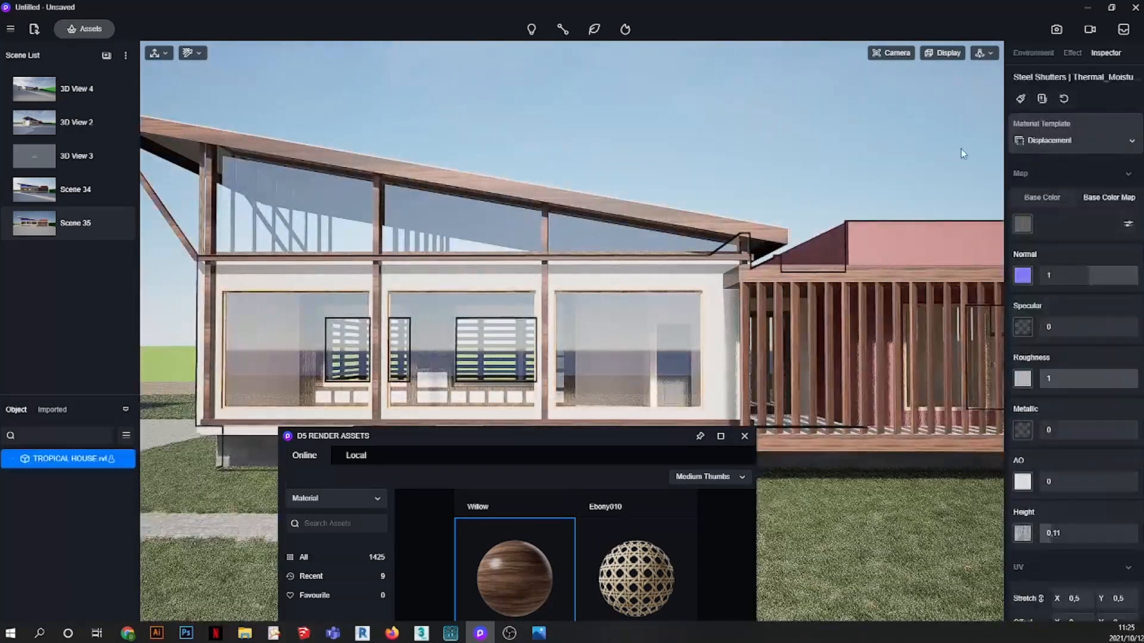
{"action": "left_click", "coordinate": [1021, 98]}
{"action": "scroll", "coordinate": [569, 319], "scroll_direction": "down", "scroll_amount": 5}
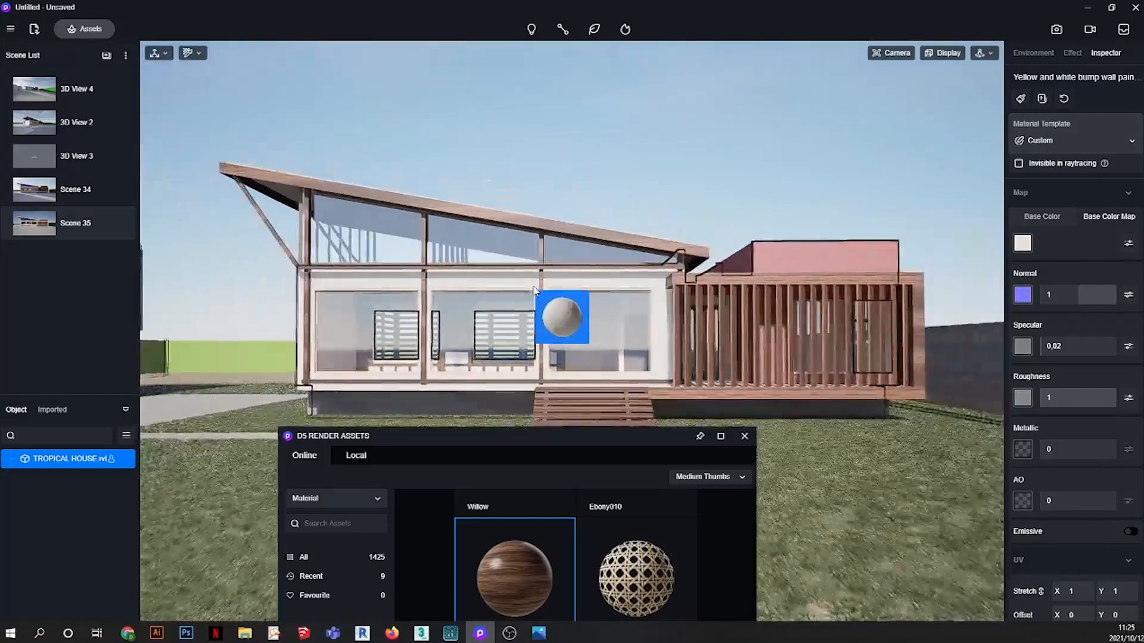
{"action": "left_click", "coordinate": [914, 342]}
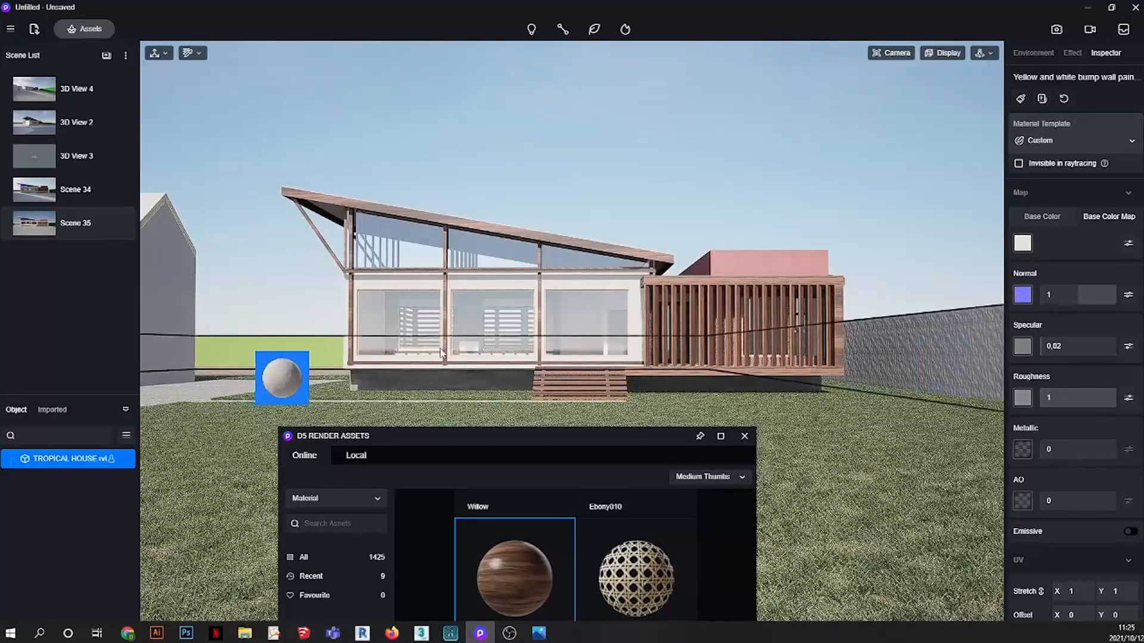
{"action": "key", "text": "Escape"}
- Try UV stretch values of 0.5 and 3 on the boundary wall's bump paint, then set the stretch back to 1
{"action": "scroll", "coordinate": [973, 369], "scroll_direction": "up", "scroll_amount": 5}
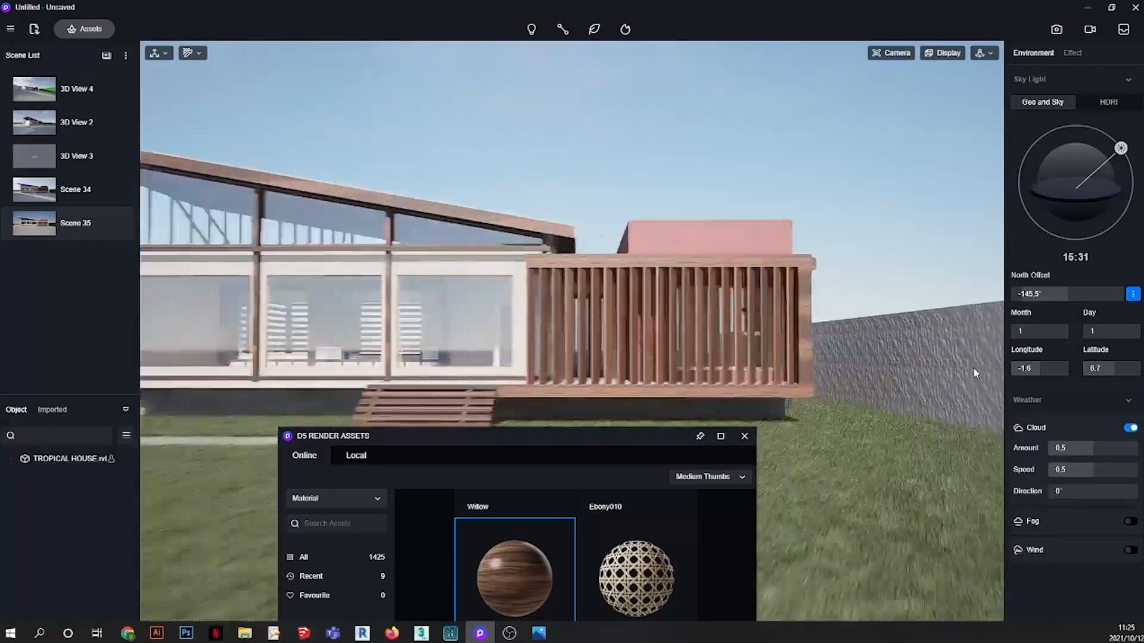
{"action": "left_click", "coordinate": [903, 357]}
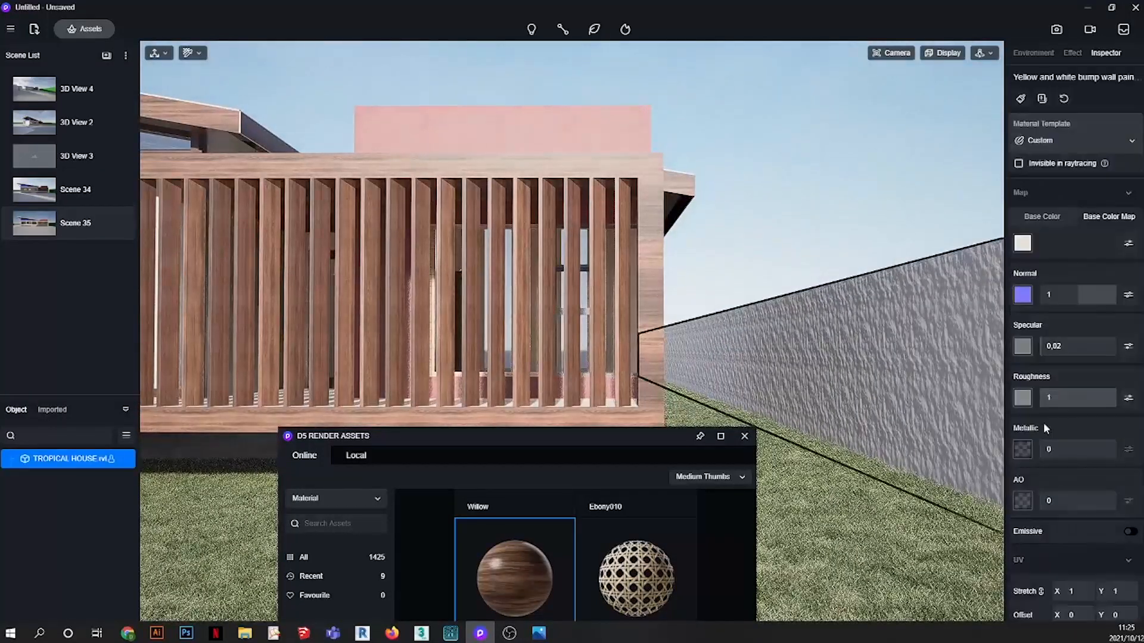
{"action": "scroll", "coordinate": [1080, 508], "scroll_direction": "down", "scroll_amount": 3}
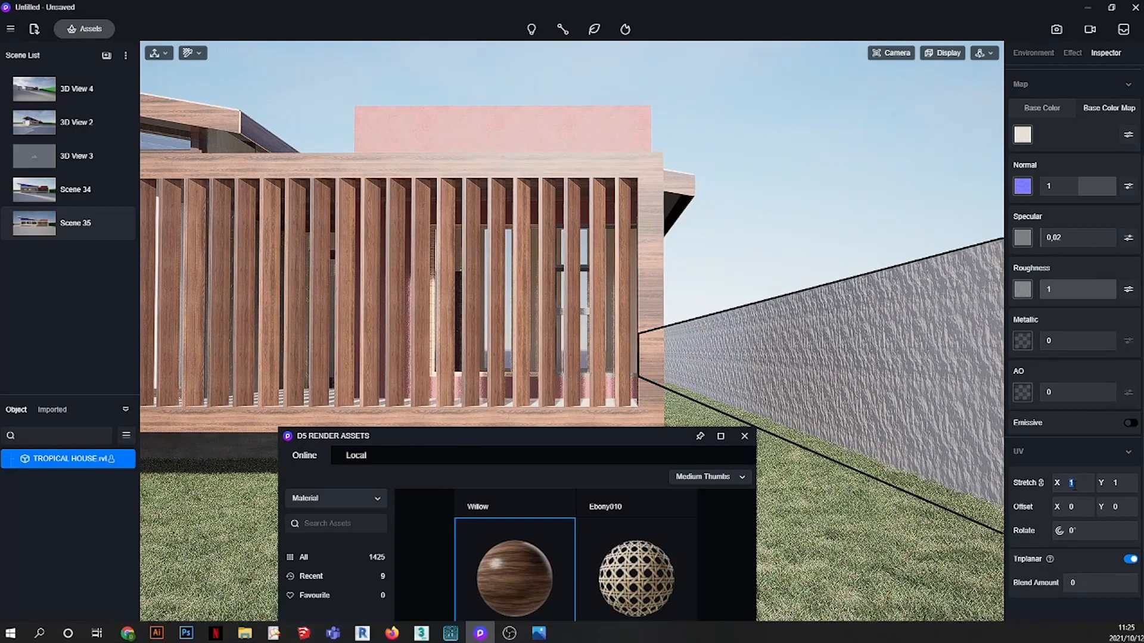
{"action": "type", "text": "0,5"}
{"action": "key", "text": "Return"}
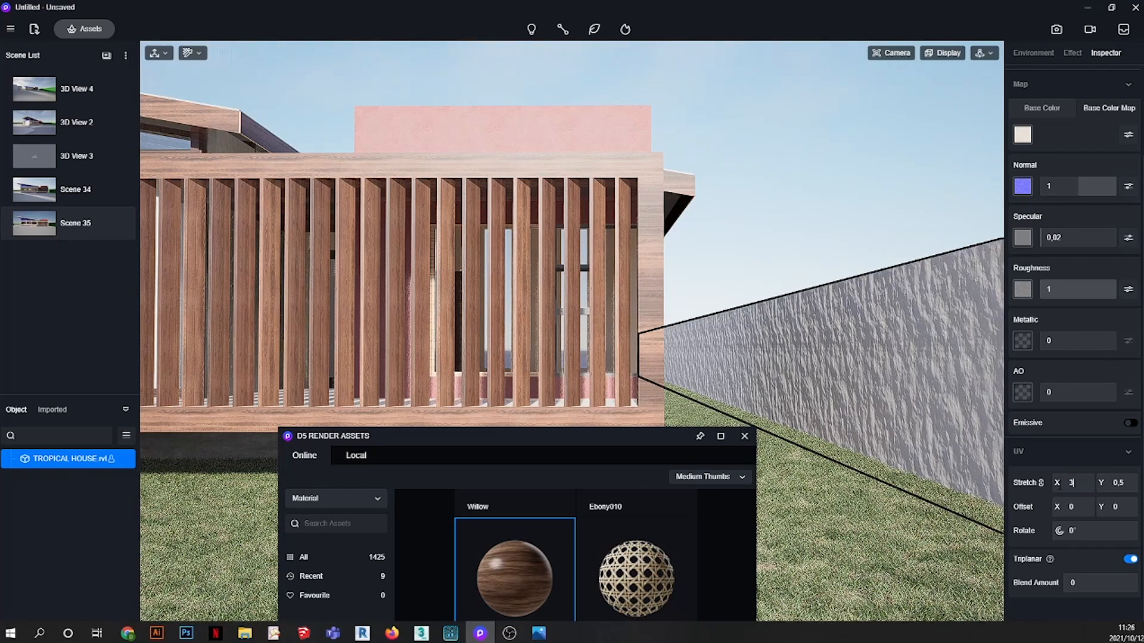
{"action": "key", "text": "Return"}
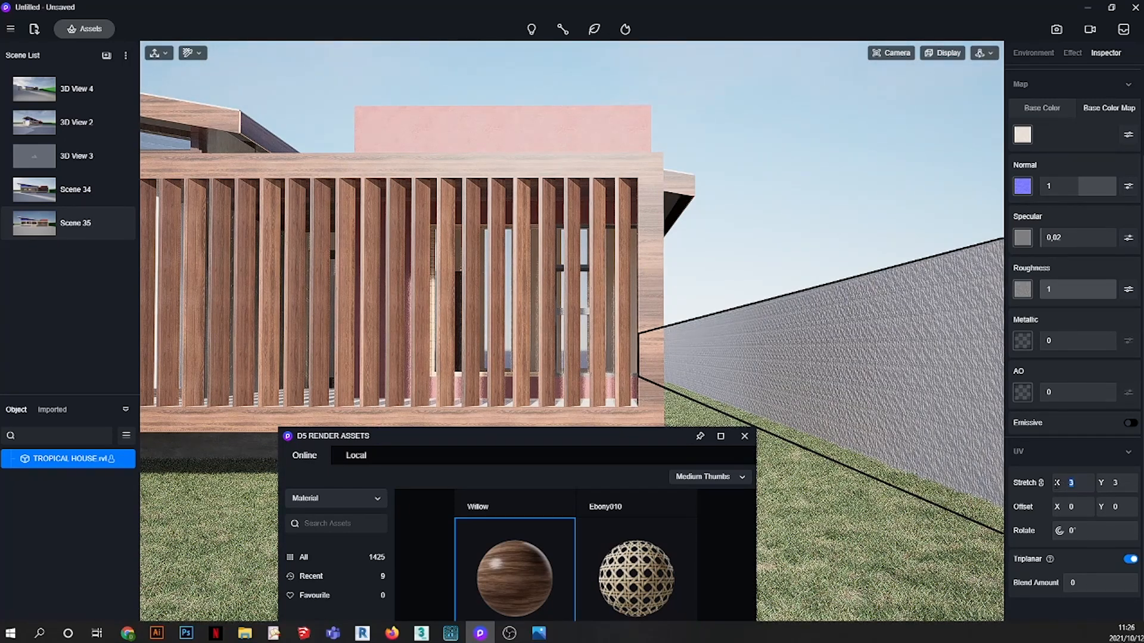
{"action": "key", "text": "Return"}
- Replace the boundary wall's bump paint with the White concave-convex wall material from the Wall and Roof library
{"action": "scroll", "coordinate": [929, 416], "scroll_direction": "up", "scroll_amount": 5}
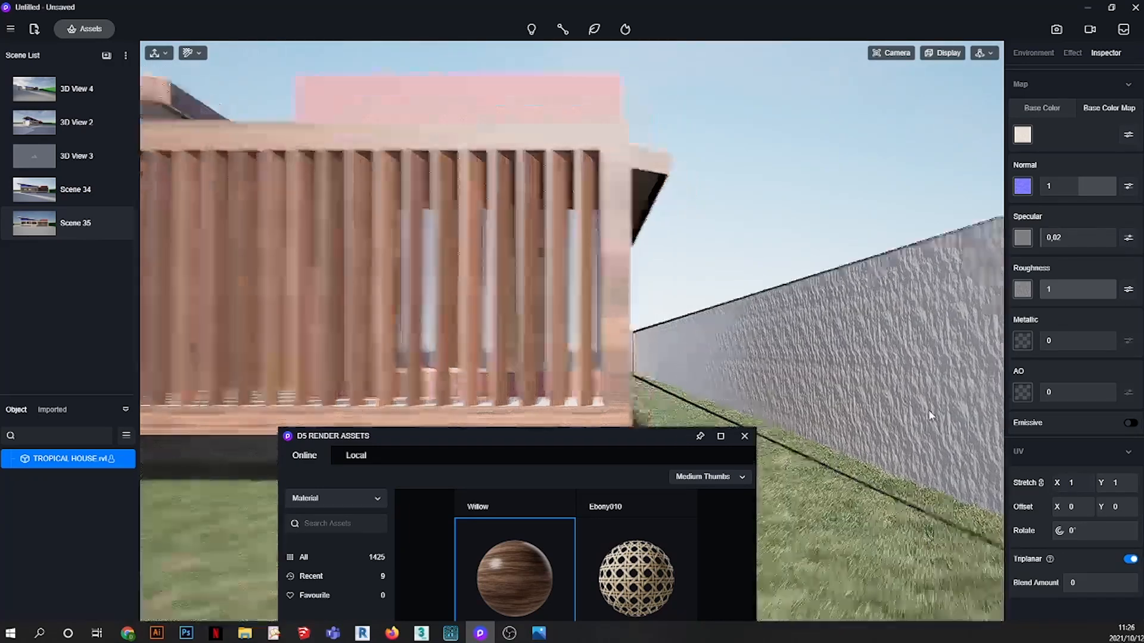
{"action": "right_click_drag", "start_coordinate": [962, 419], "coordinate": [865, 359]}
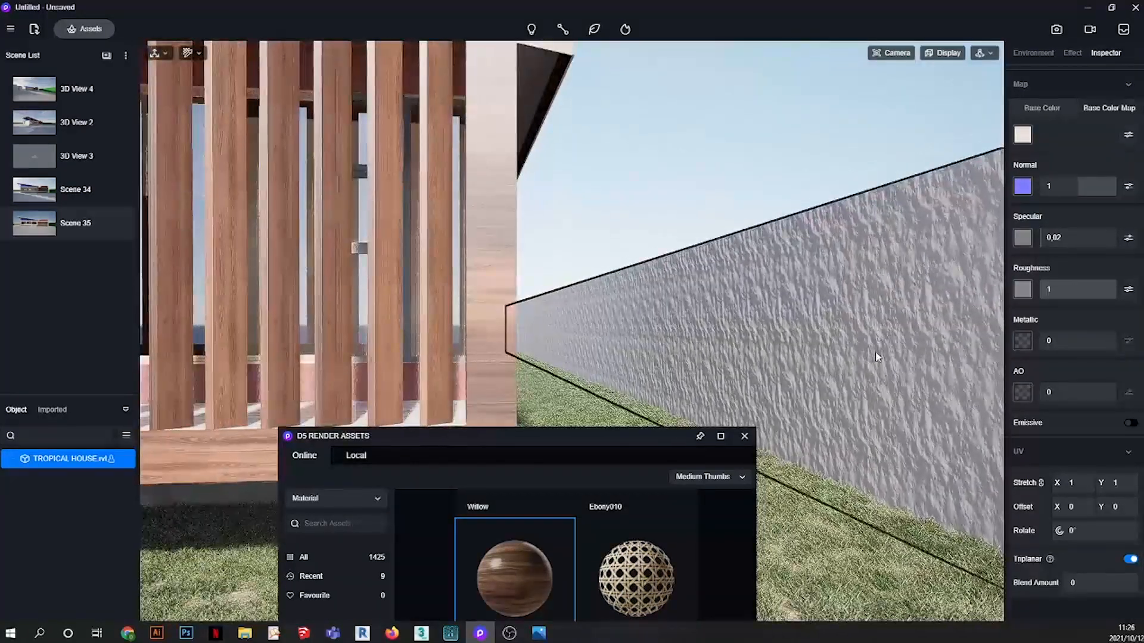
{"action": "scroll", "coordinate": [874, 352], "scroll_direction": "up", "scroll_amount": 5}
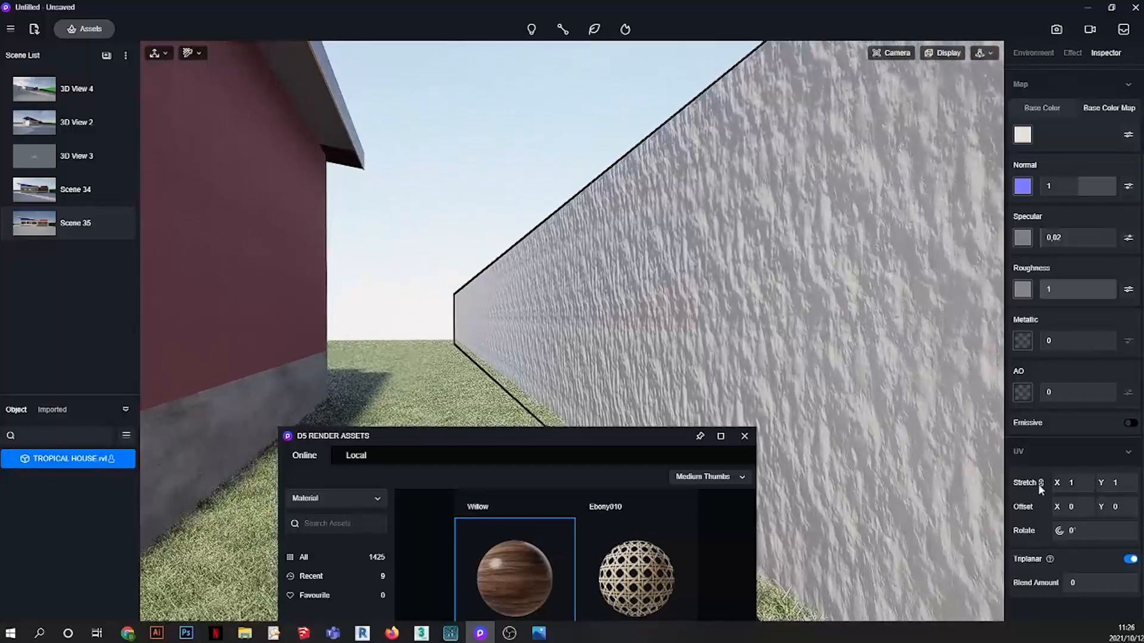
{"action": "scroll", "coordinate": [802, 354], "scroll_direction": "down", "scroll_amount": 5}
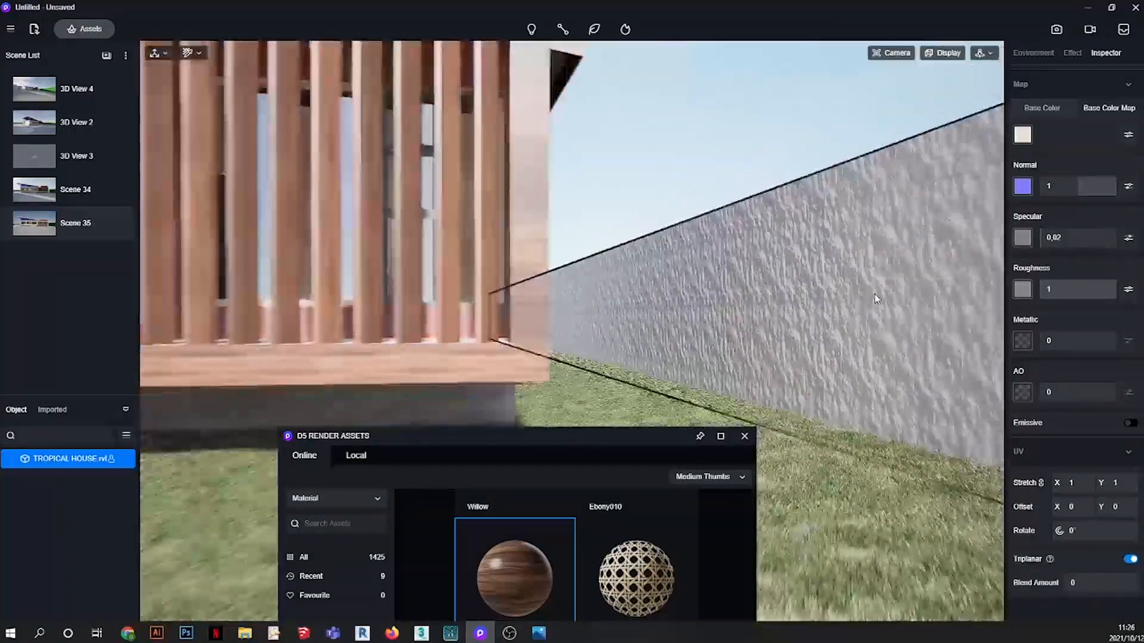
{"action": "scroll", "coordinate": [875, 295], "scroll_direction": "down", "scroll_amount": 6}
{"action": "left_click_drag", "start_coordinate": [524, 436], "coordinate": [541, 181]}
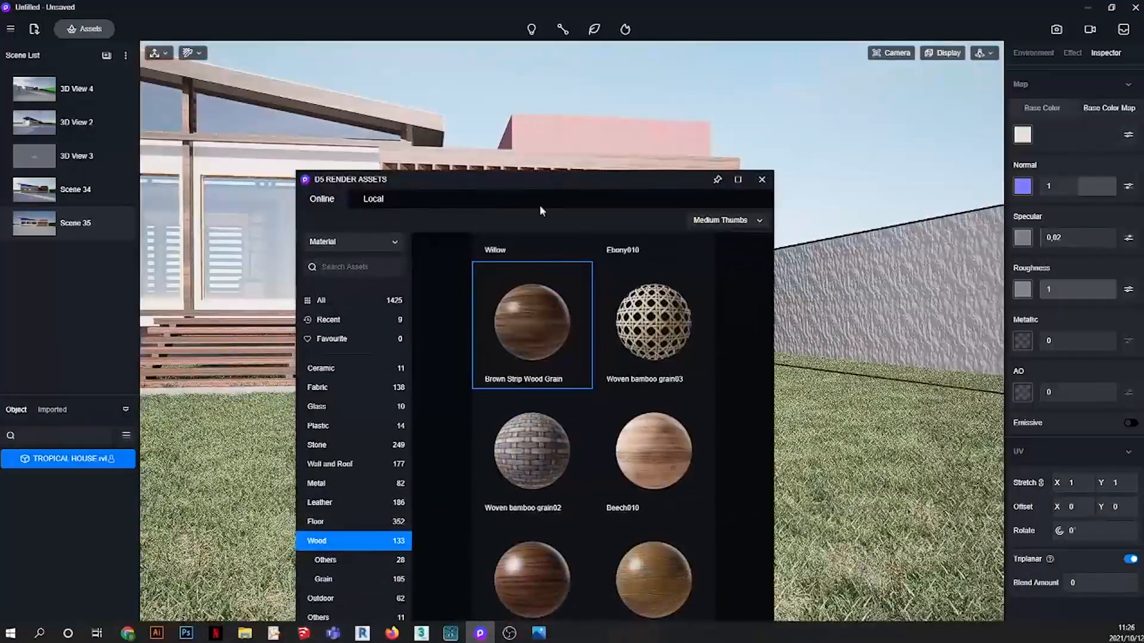
{"action": "left_click", "coordinate": [334, 467]}
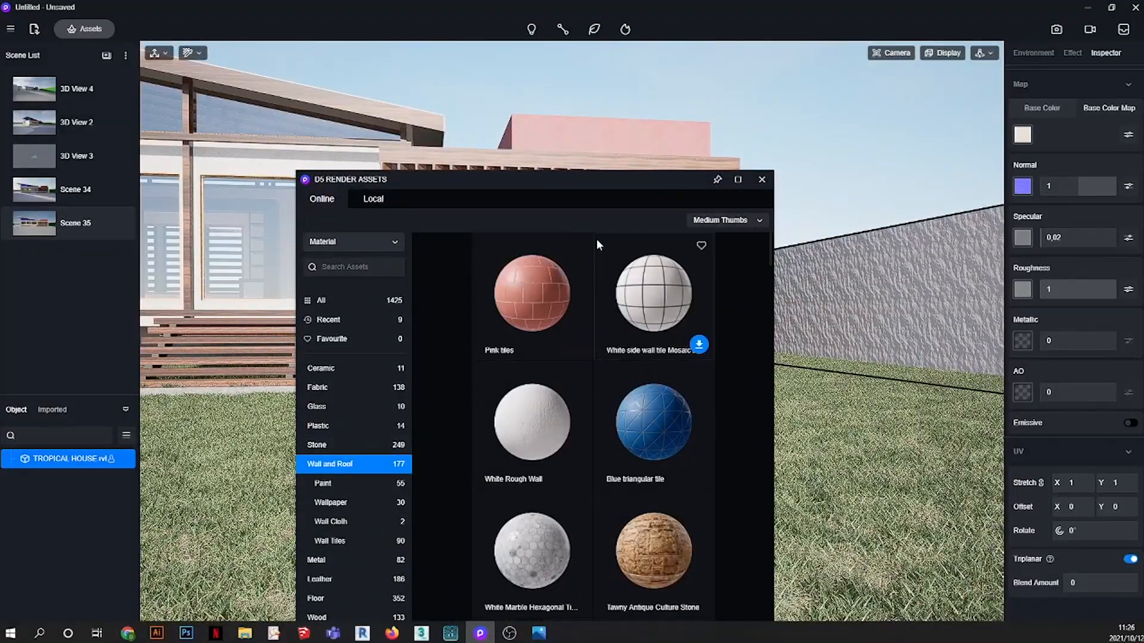
{"action": "left_click_drag", "start_coordinate": [615, 188], "coordinate": [546, 111]}
{"action": "scroll", "coordinate": [523, 392], "scroll_direction": "down", "scroll_amount": 5}
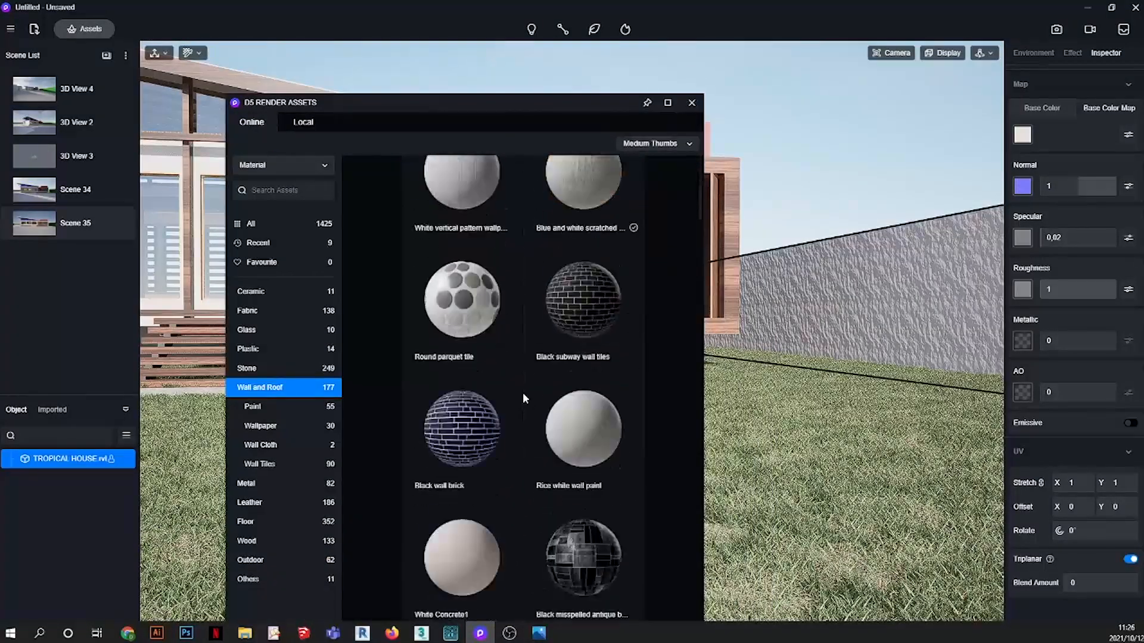
{"action": "scroll", "coordinate": [523, 392], "scroll_direction": "down", "scroll_amount": 3}
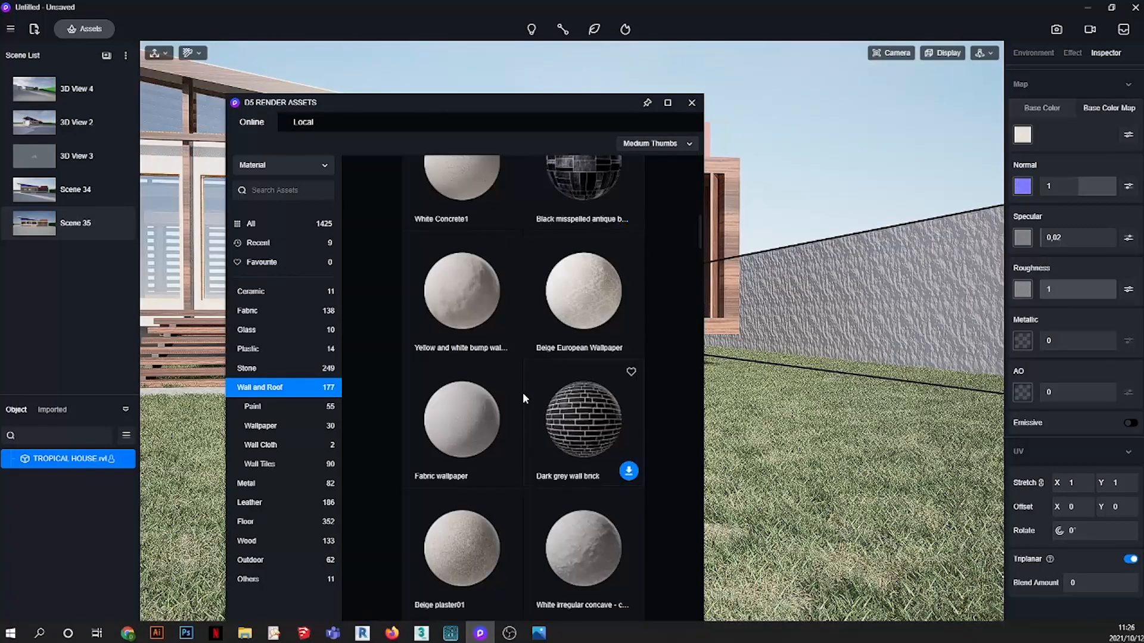
{"action": "scroll", "coordinate": [523, 392], "scroll_direction": "down", "scroll_amount": 6}
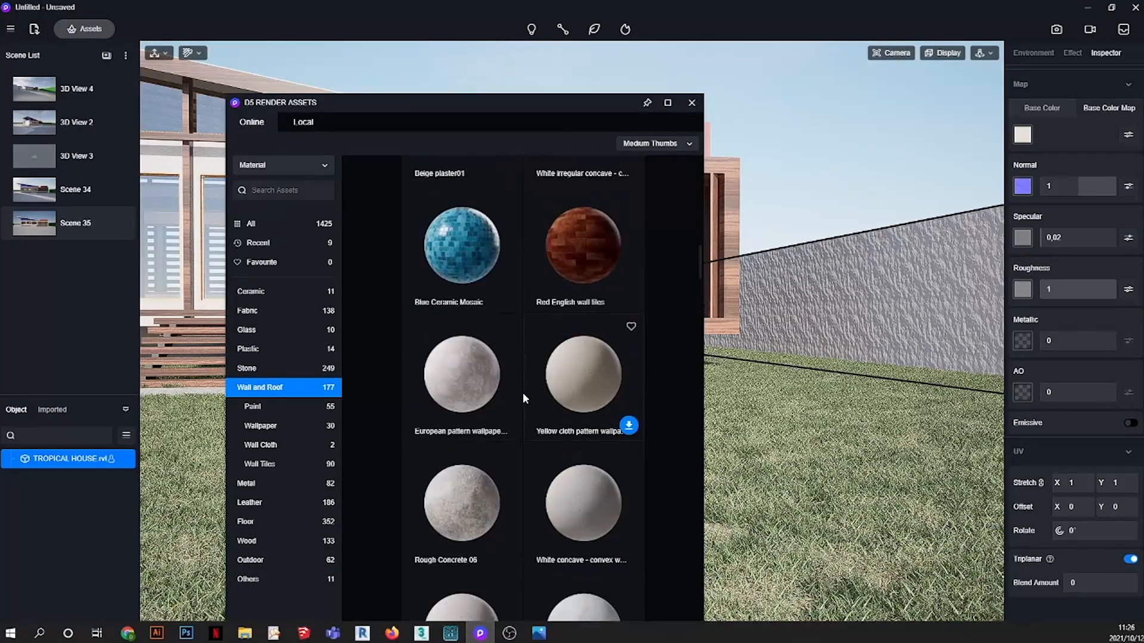
{"action": "scroll", "coordinate": [523, 392], "scroll_direction": "down", "scroll_amount": 3}
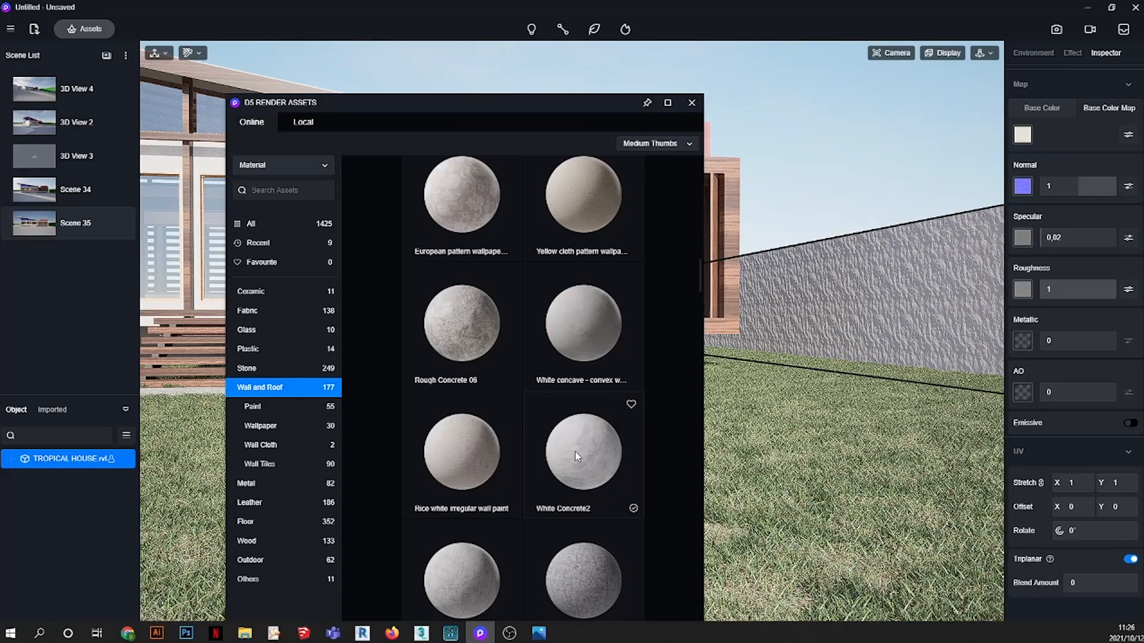
{"action": "left_click", "coordinate": [597, 340]}
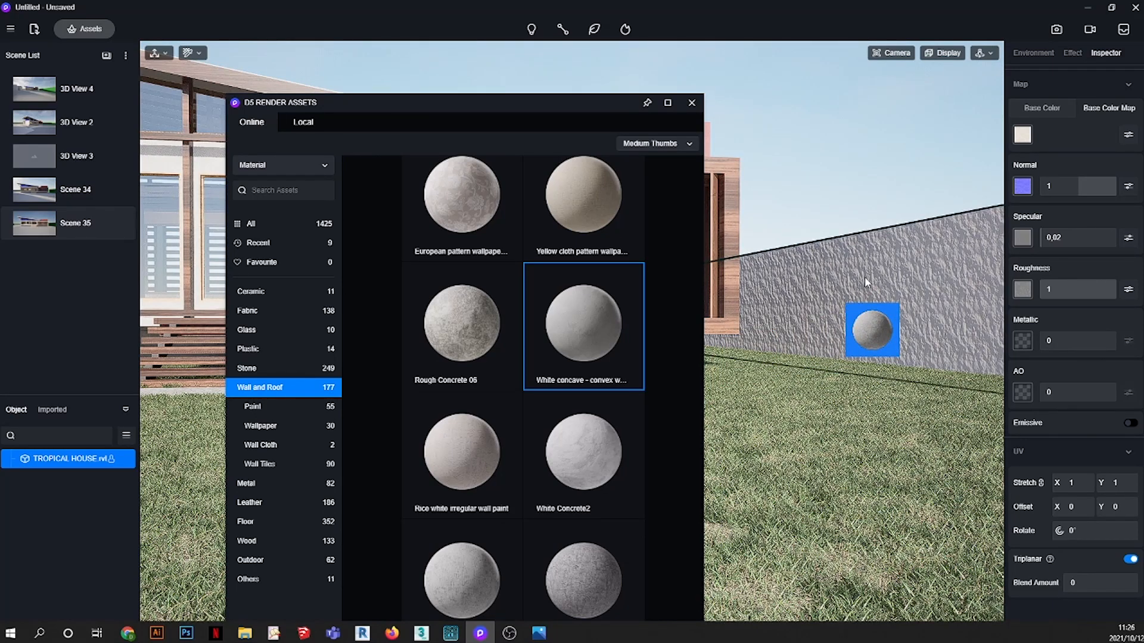
{"action": "left_click", "coordinate": [881, 284]}
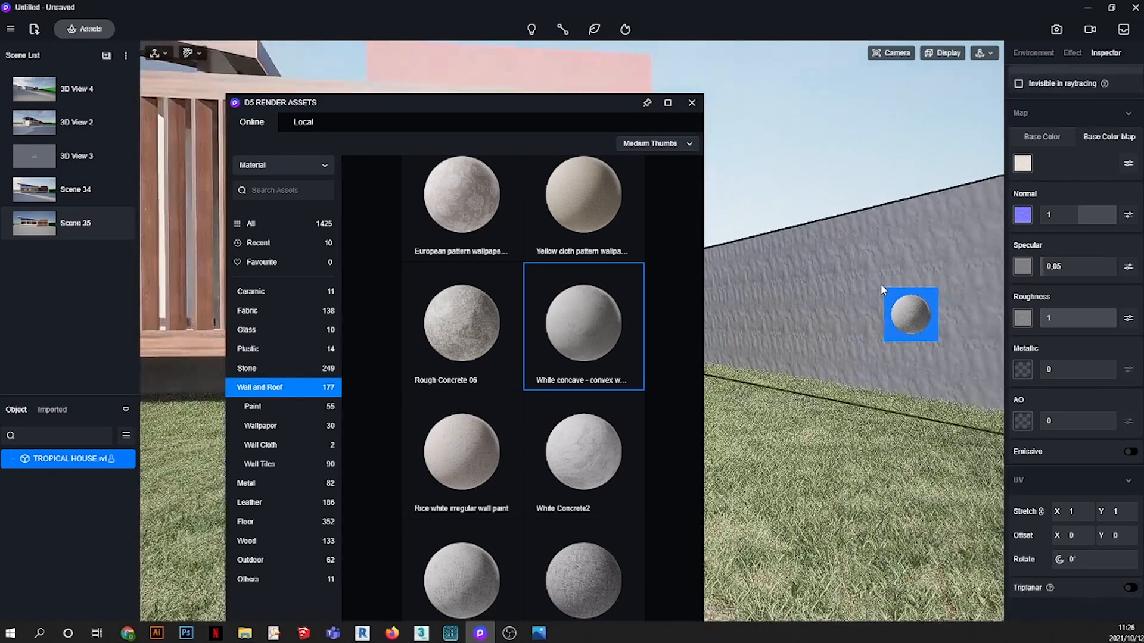
- Browse the Wall and Roof materials for an alternative finish for the boundary wall
{"action": "scroll", "coordinate": [497, 381], "scroll_direction": "down", "scroll_amount": 3}
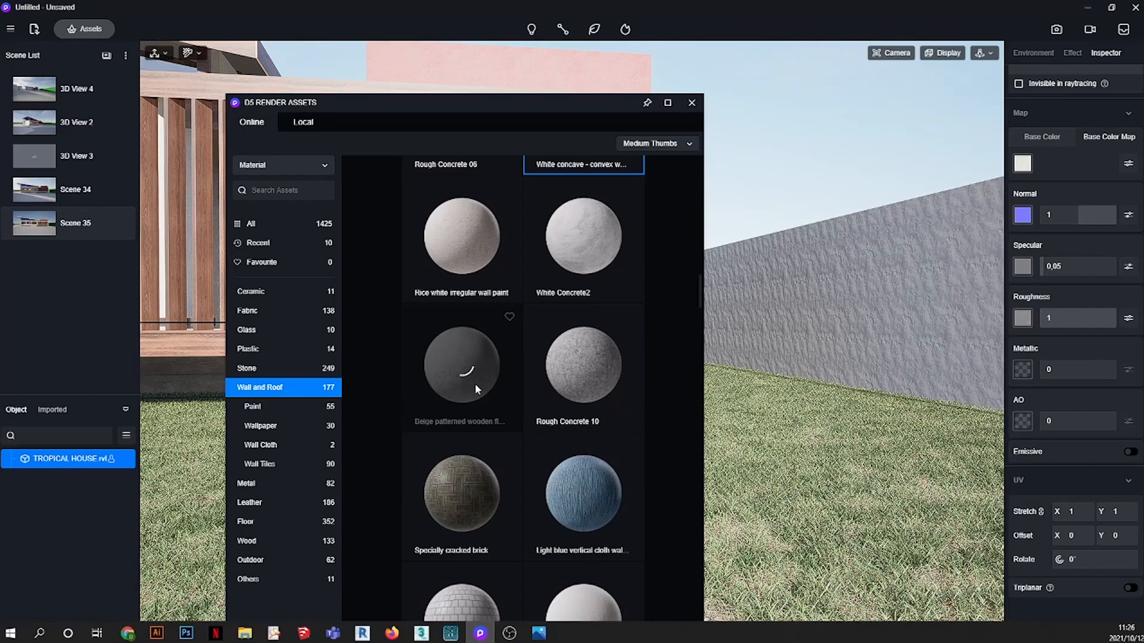
{"action": "scroll", "coordinate": [524, 390], "scroll_direction": "down", "scroll_amount": 1}
{"action": "scroll", "coordinate": [537, 392], "scroll_direction": "down", "scroll_amount": 2}
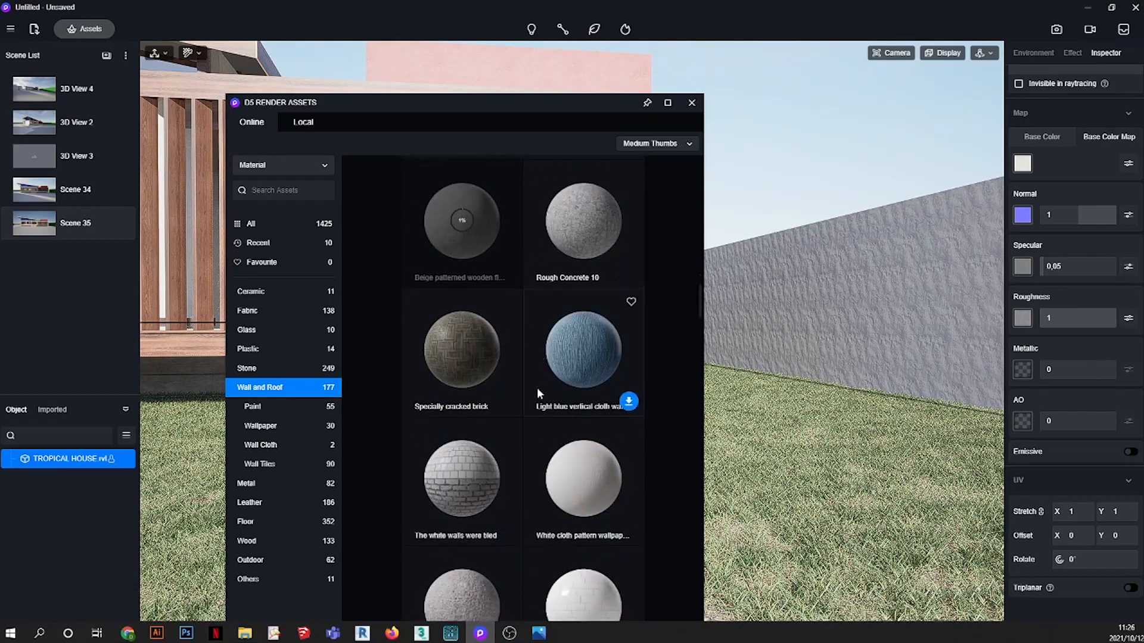
{"action": "scroll", "coordinate": [540, 390], "scroll_direction": "up", "scroll_amount": 3}
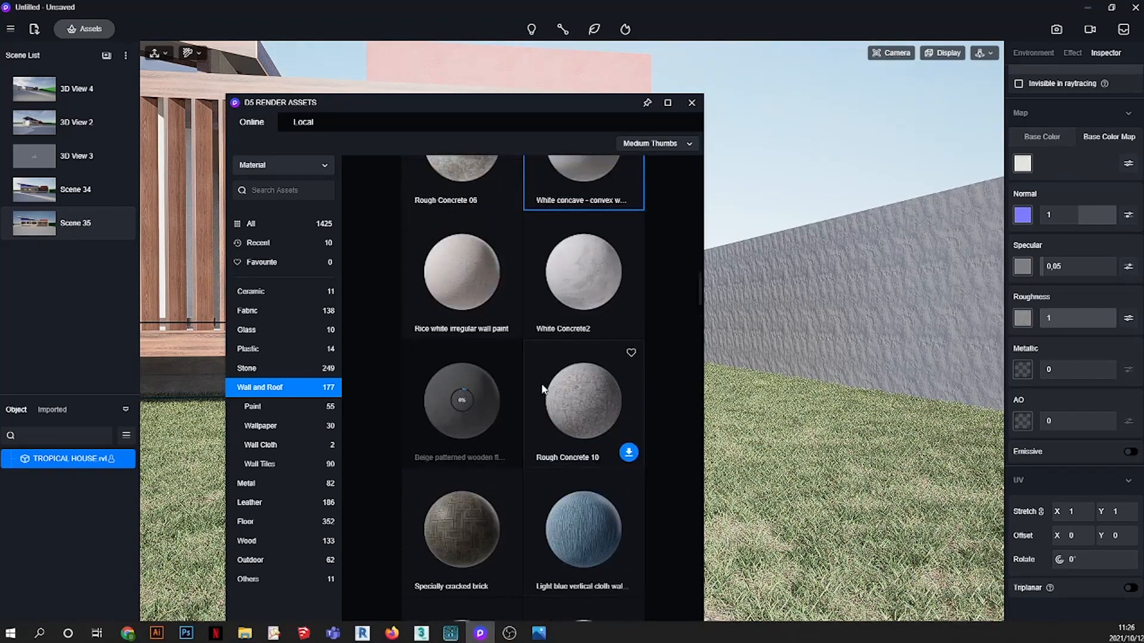
{"action": "scroll", "coordinate": [542, 388], "scroll_direction": "up", "scroll_amount": 8}
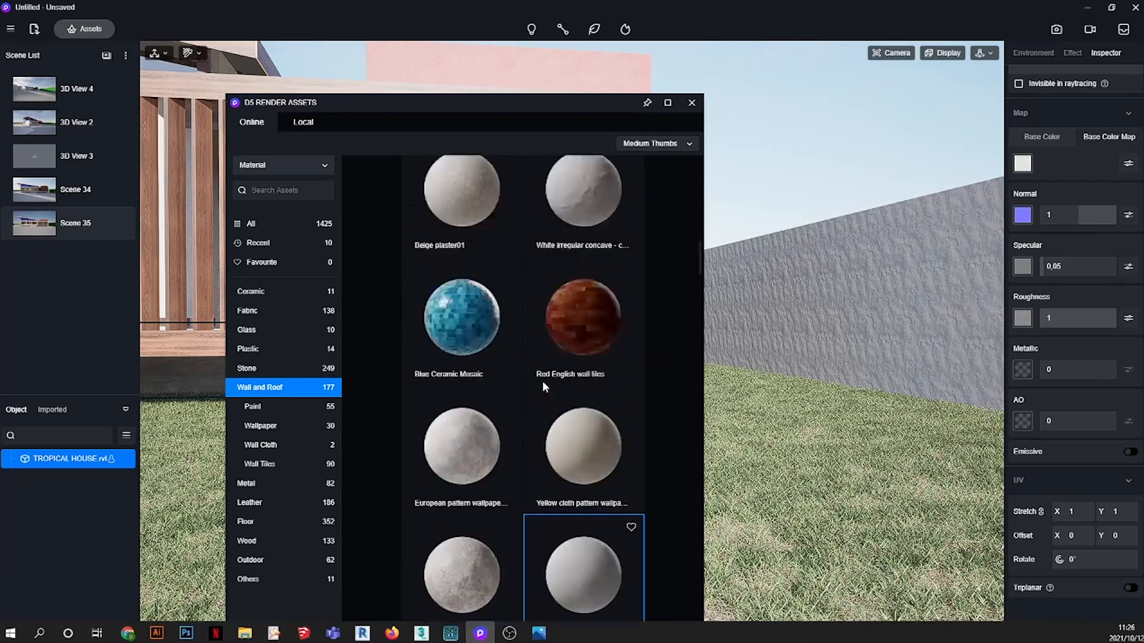
{"action": "scroll", "coordinate": [542, 387], "scroll_direction": "up", "scroll_amount": 6}
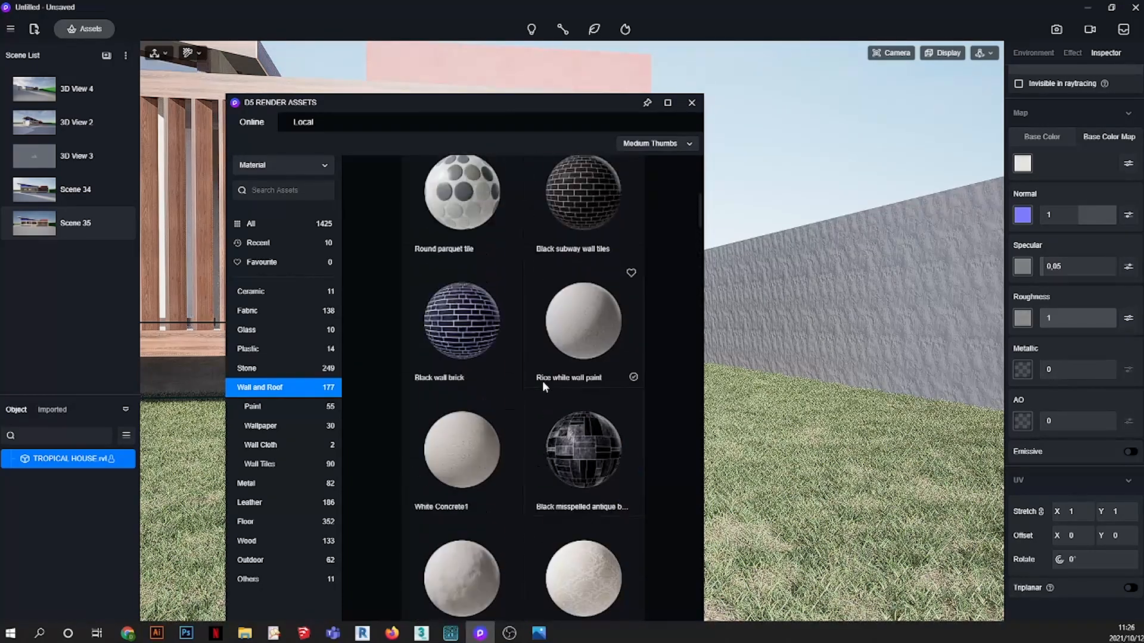
{"action": "scroll", "coordinate": [542, 381], "scroll_direction": "down", "scroll_amount": 9}
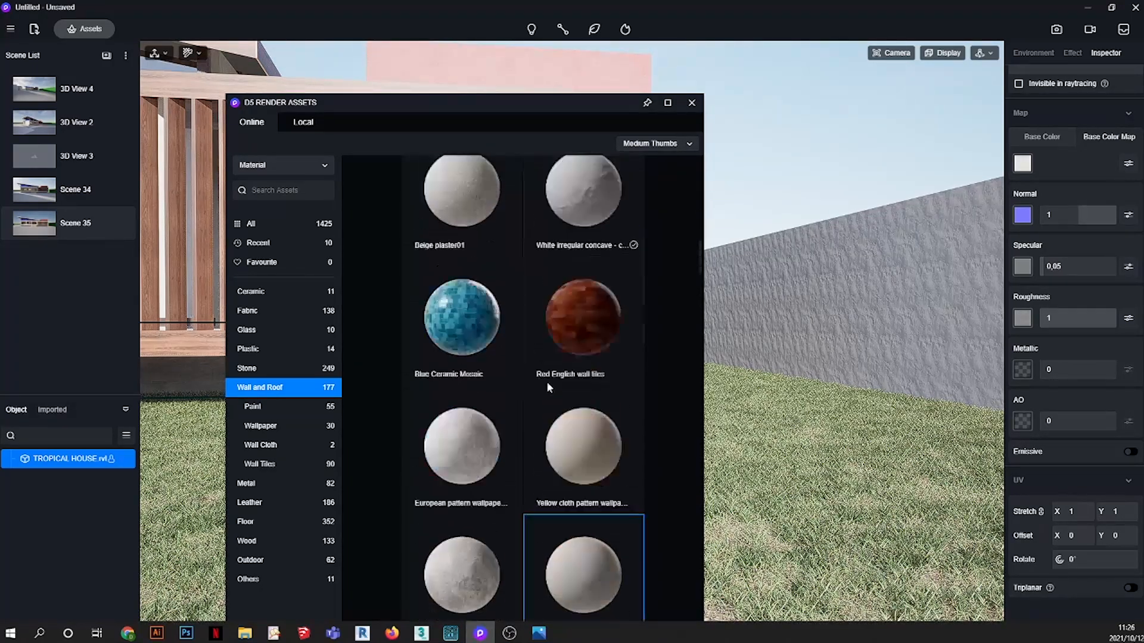
{"action": "scroll", "coordinate": [549, 387], "scroll_direction": "down", "scroll_amount": 4}
{"action": "scroll", "coordinate": [546, 381], "scroll_direction": "down", "scroll_amount": 10}
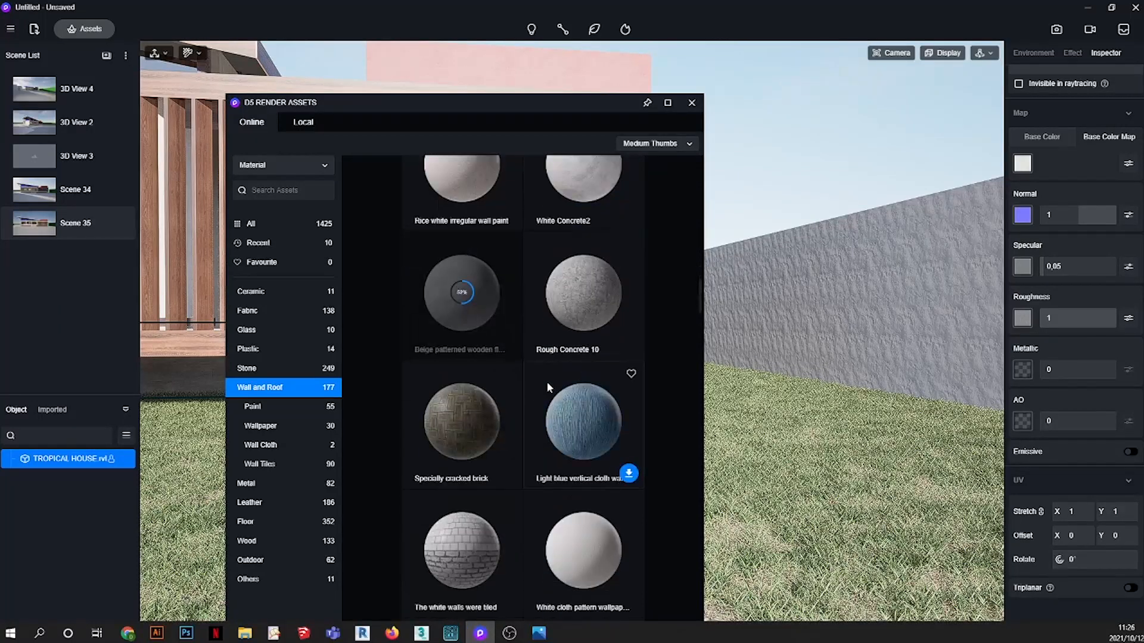
{"action": "scroll", "coordinate": [545, 381], "scroll_direction": "up", "scroll_amount": 5}
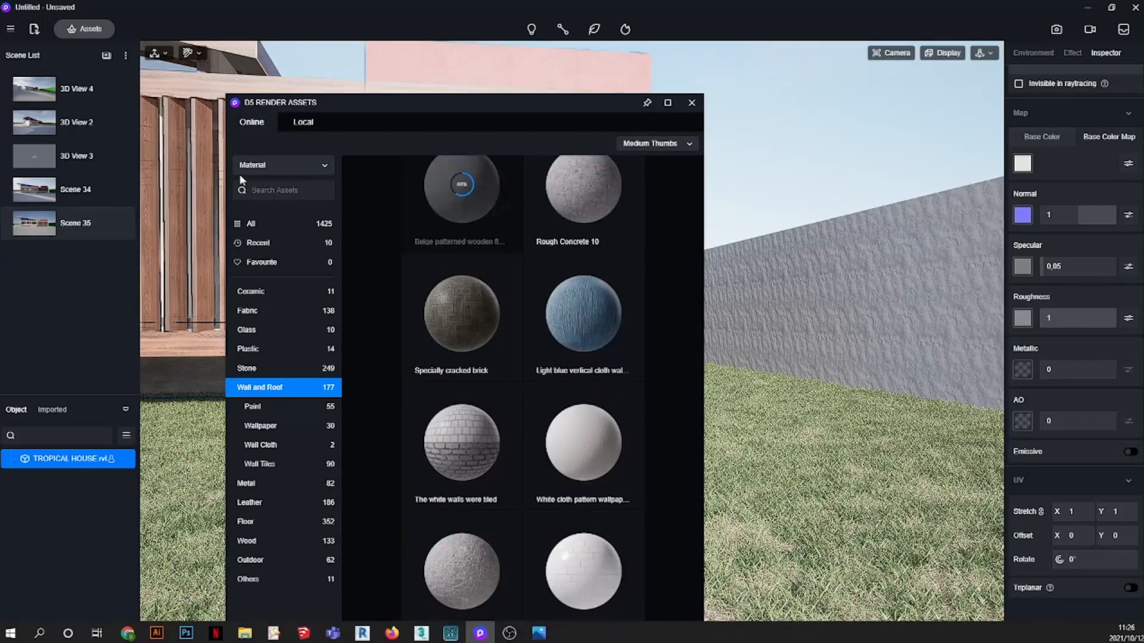
- Switch the asset library from materials to Nature models, list the Palm category, and return the view to Scene 35
{"action": "left_click", "coordinate": [283, 165]}
{"action": "left_click", "coordinate": [257, 182]}
{"action": "left_click_drag", "start_coordinate": [369, 102], "coordinate": [541, 84]}
{"action": "left_click", "coordinate": [419, 276]}
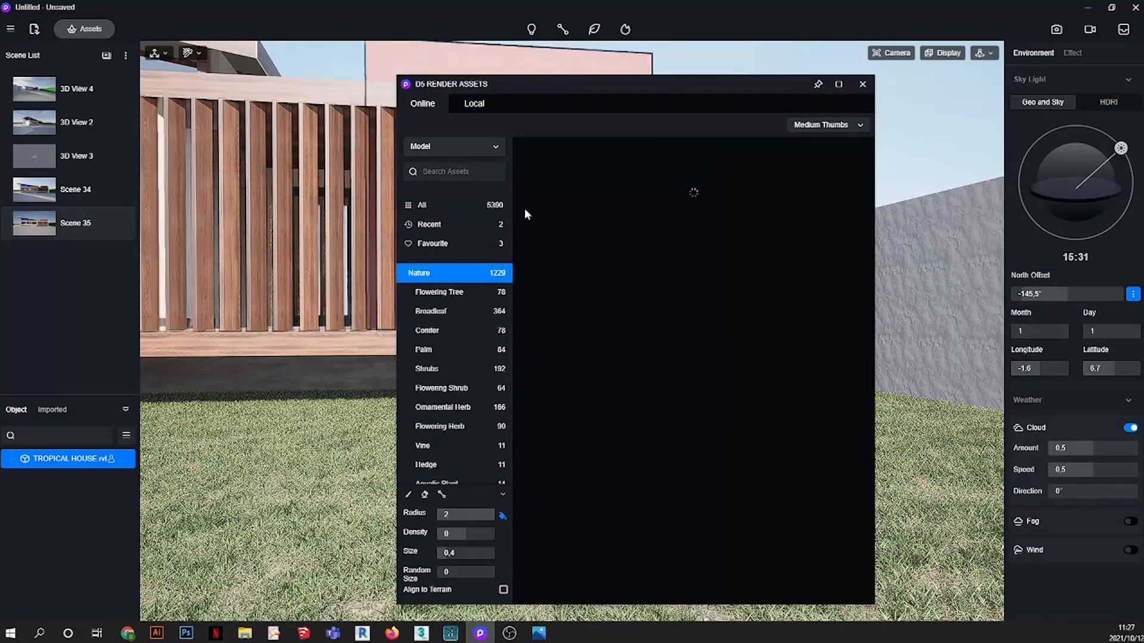
{"action": "left_click", "coordinate": [35, 218]}
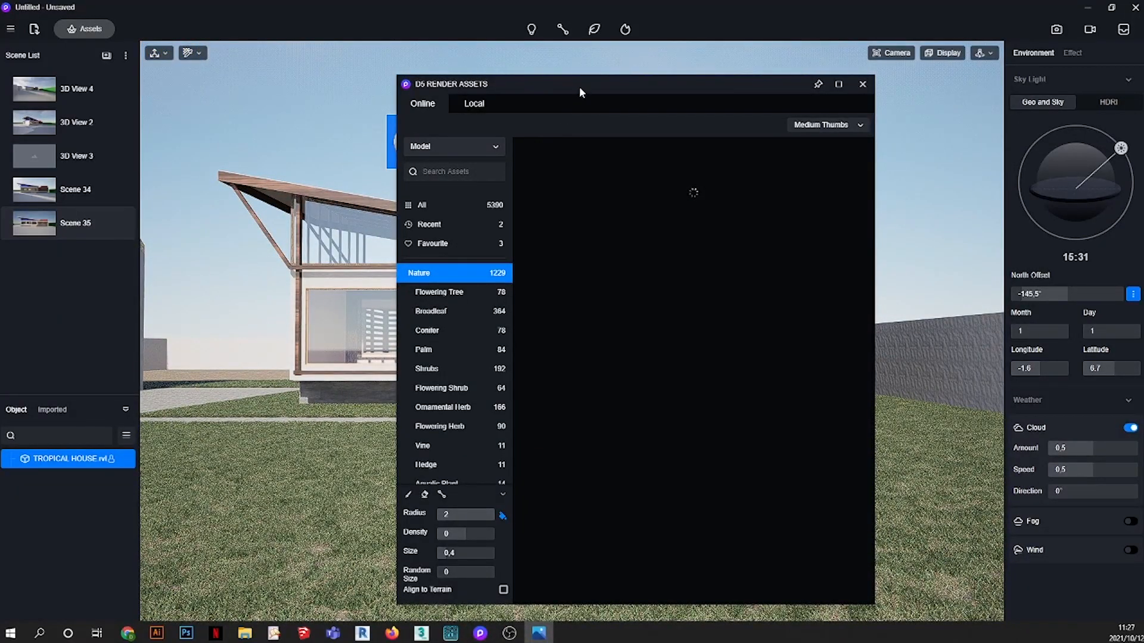
{"action": "left_click_drag", "start_coordinate": [581, 91], "coordinate": [488, 88]}
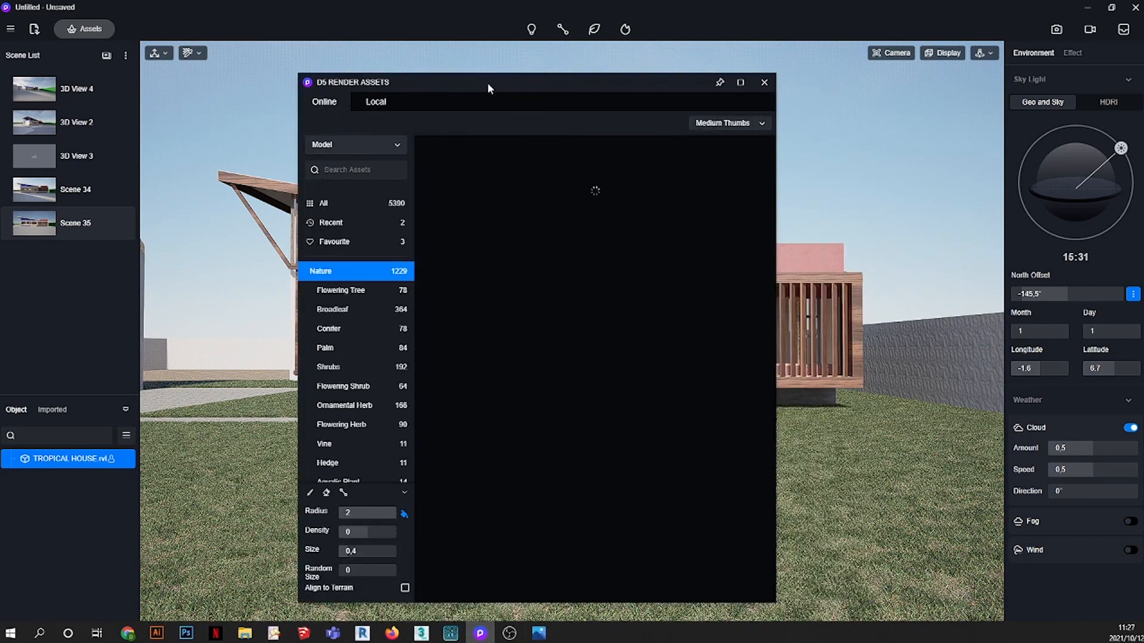
{"action": "left_click", "coordinate": [325, 349]}
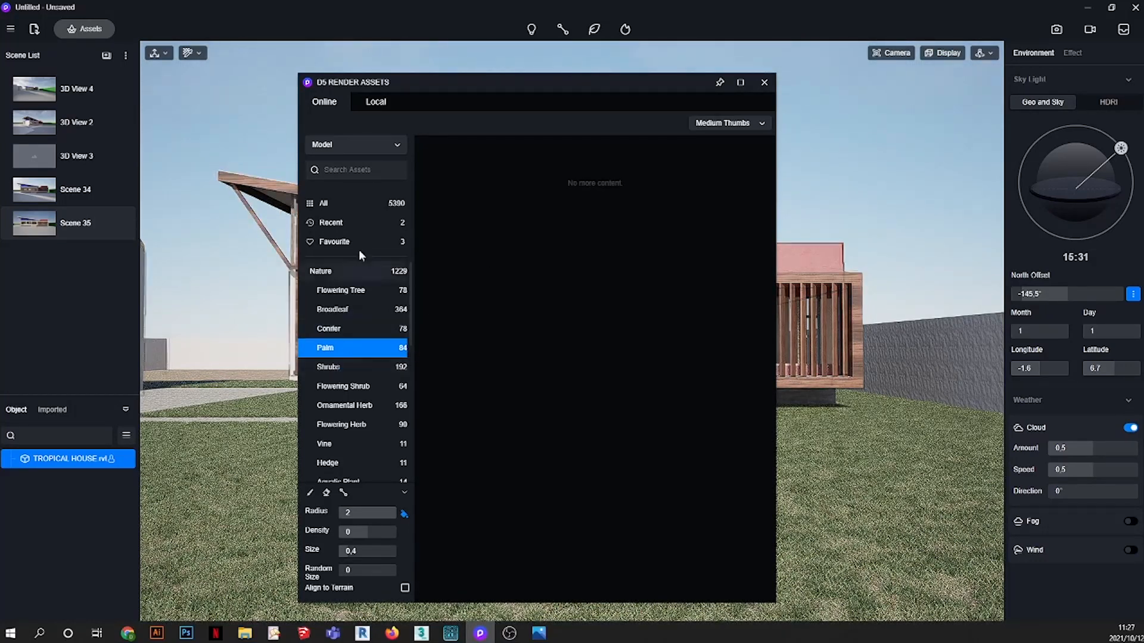
{"action": "left_click", "coordinate": [345, 273]}
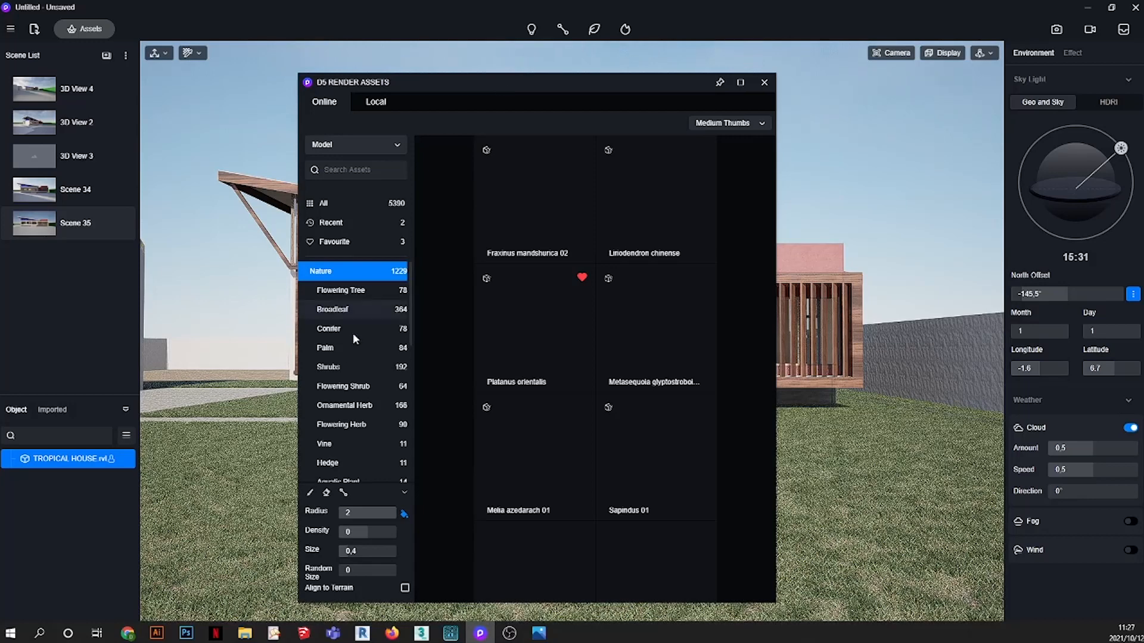
{"action": "left_click", "coordinate": [343, 349]}
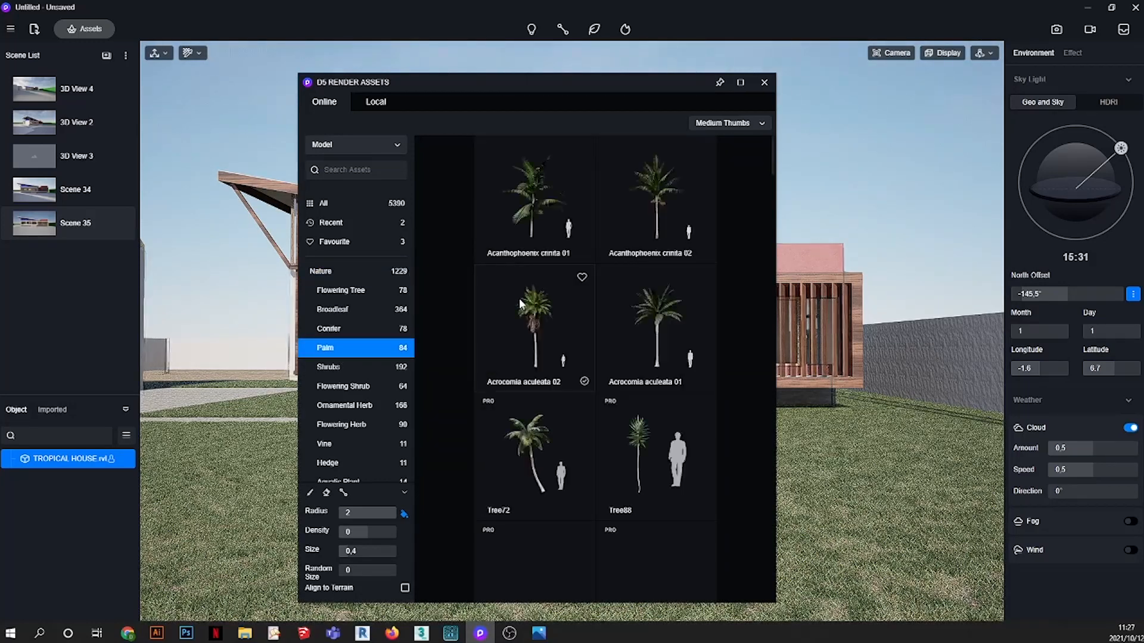
- Place an Acrocomia aculeata 02 palm on the front lawn near the glazed end of the house
{"action": "left_click", "coordinate": [544, 330]}
{"action": "left_click_drag", "start_coordinate": [545, 85], "coordinate": [781, 275]}
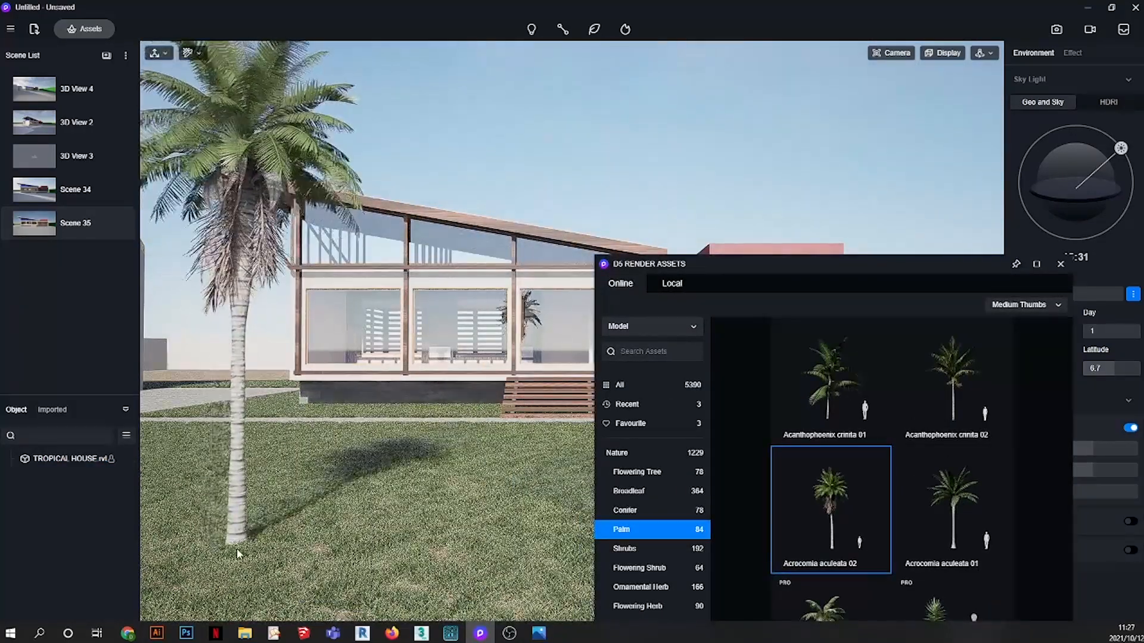
{"action": "left_click", "coordinate": [237, 548]}
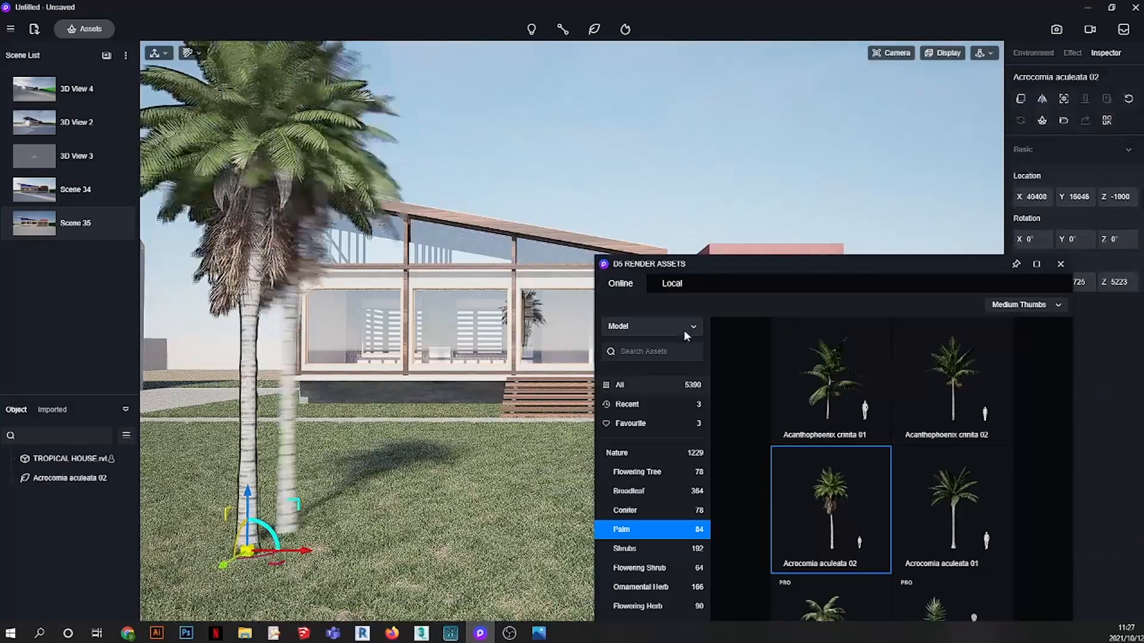
{"action": "key", "text": "Escape"}
- Place a Phoenix roebelenii 02 plant on the lawn at the base of the tall palm
{"action": "left_click_drag", "start_coordinate": [759, 263], "coordinate": [554, 63]}
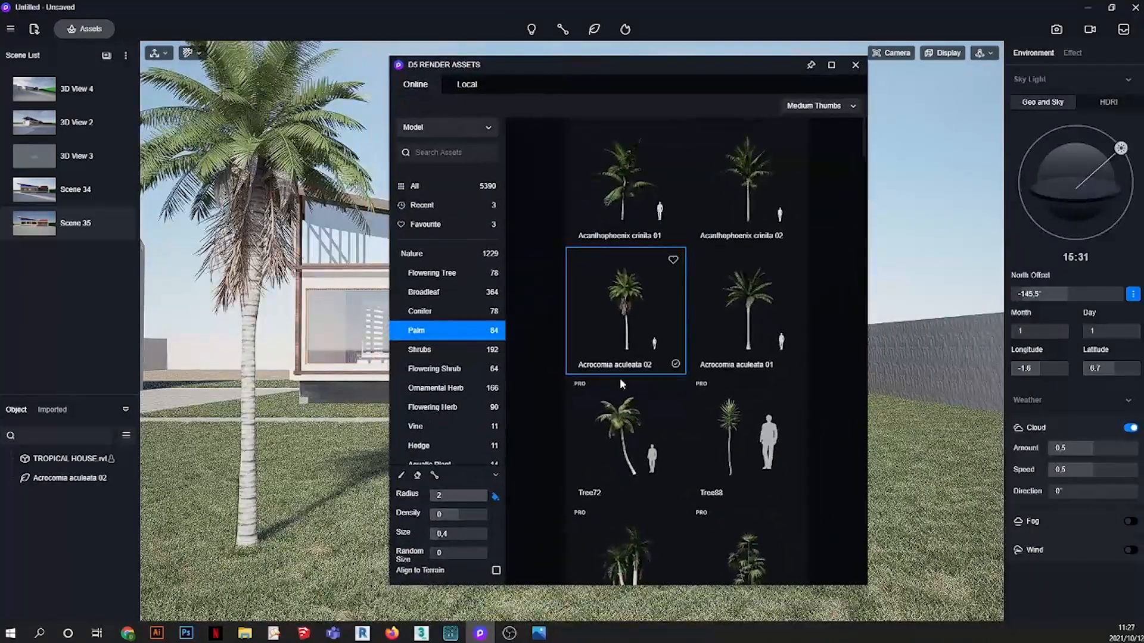
{"action": "scroll", "coordinate": [621, 383], "scroll_direction": "down", "scroll_amount": 3}
{"action": "scroll", "coordinate": [651, 389], "scroll_direction": "down", "scroll_amount": 2}
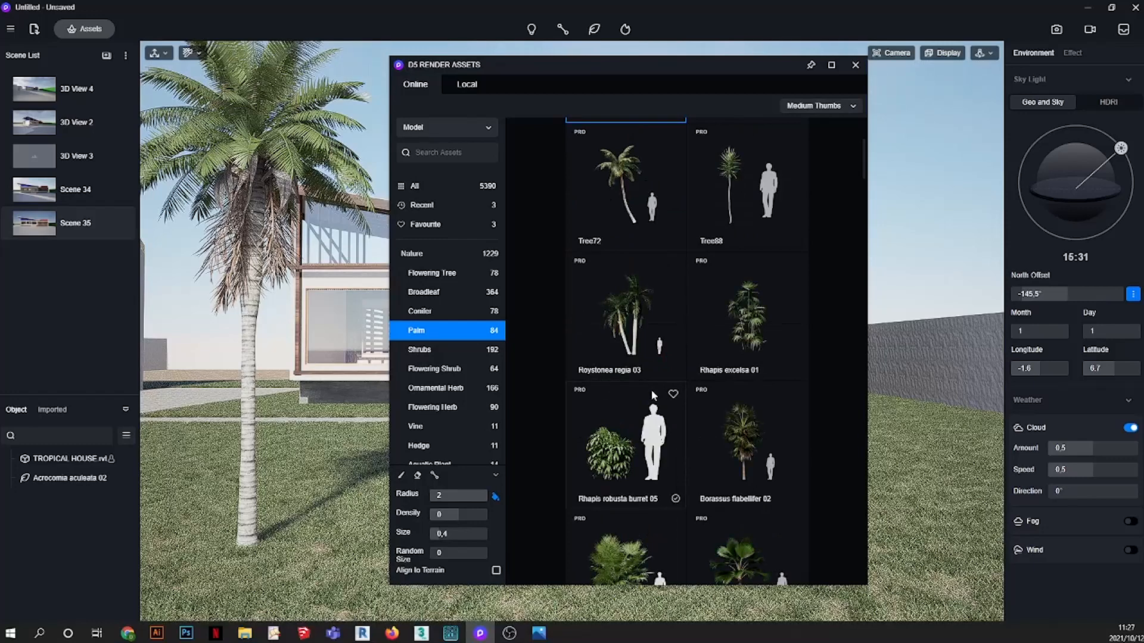
{"action": "scroll", "coordinate": [651, 390], "scroll_direction": "down", "scroll_amount": 5}
{"action": "scroll", "coordinate": [653, 391], "scroll_direction": "down", "scroll_amount": 5}
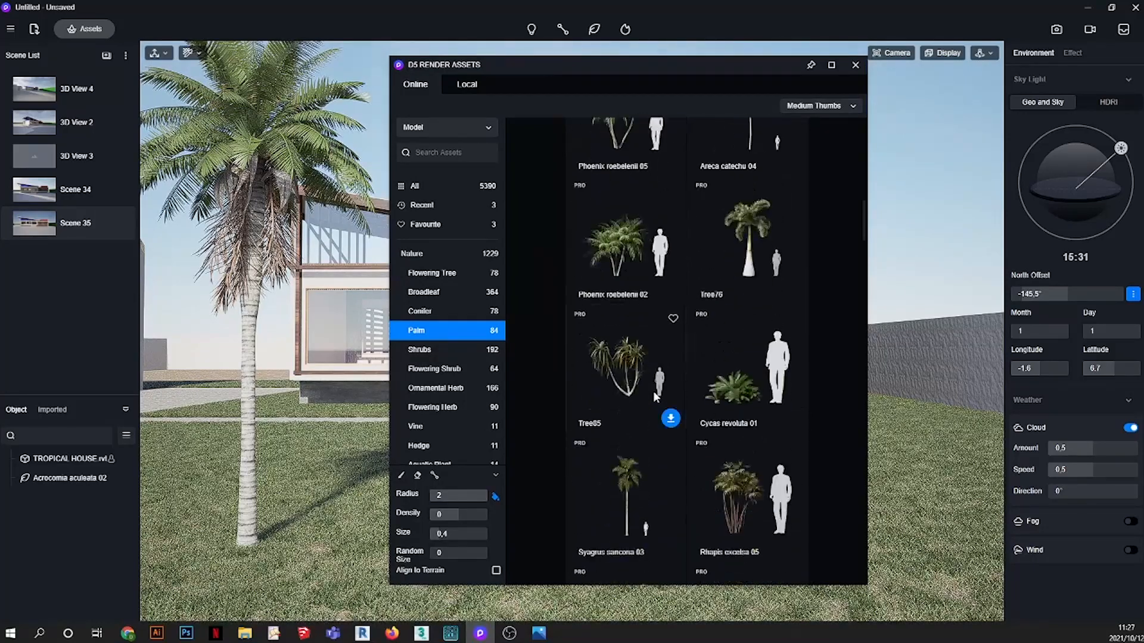
{"action": "left_click", "coordinate": [625, 268]}
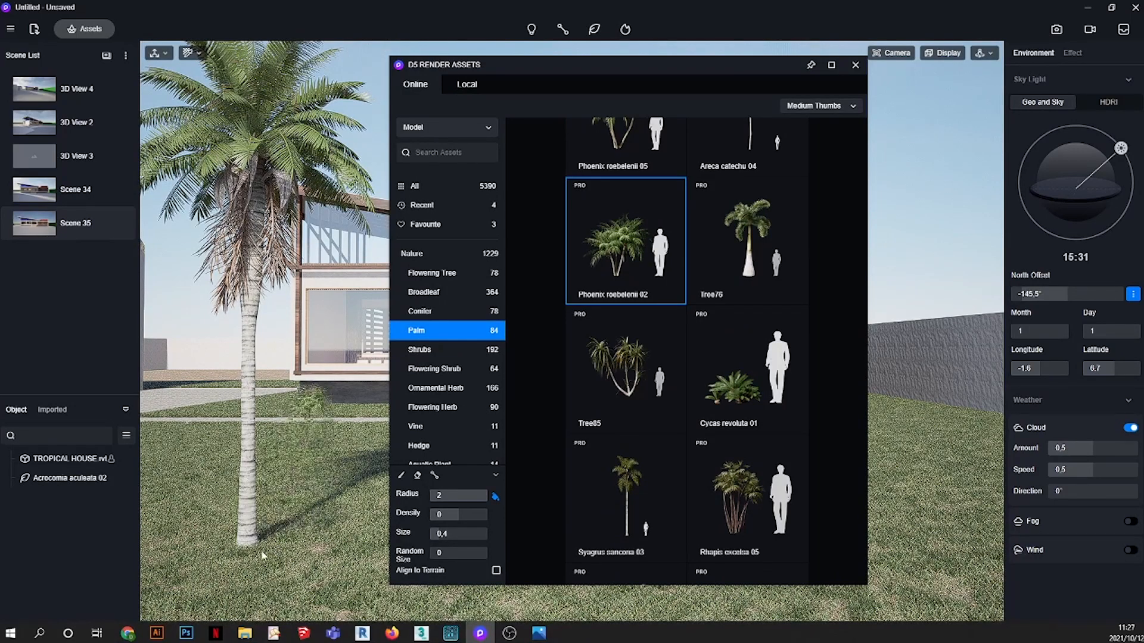
{"action": "left_click", "coordinate": [290, 572]}
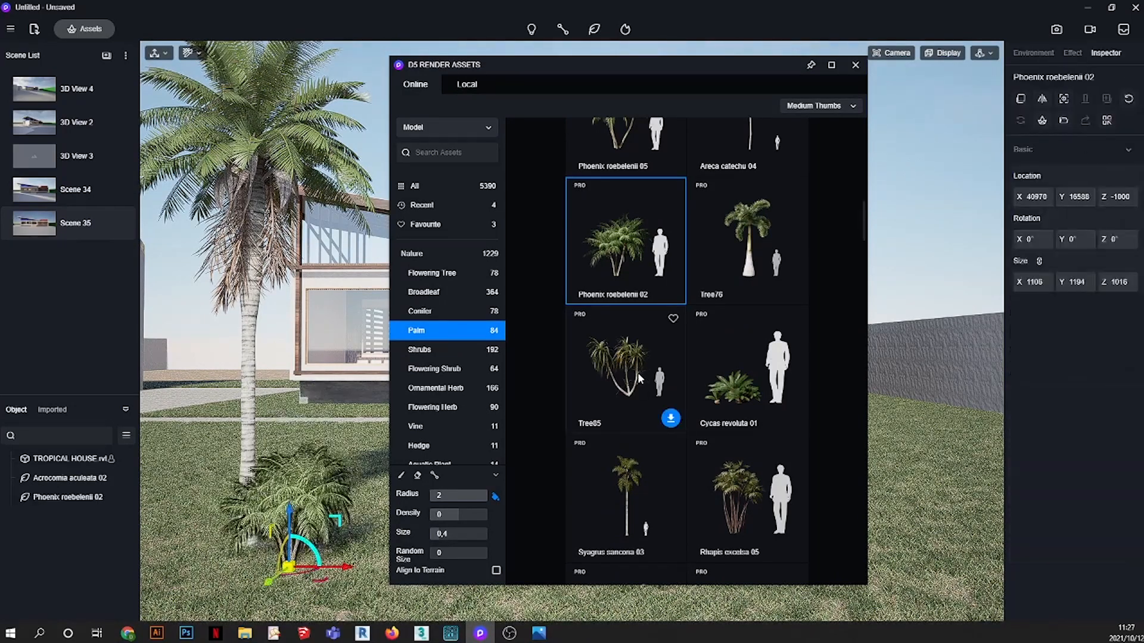
- Place a Rhapis excelsa 06 plant at size 1 on the lawn in front of the tall palm's trunk
{"action": "scroll", "coordinate": [646, 361], "scroll_direction": "up", "scroll_amount": 5}
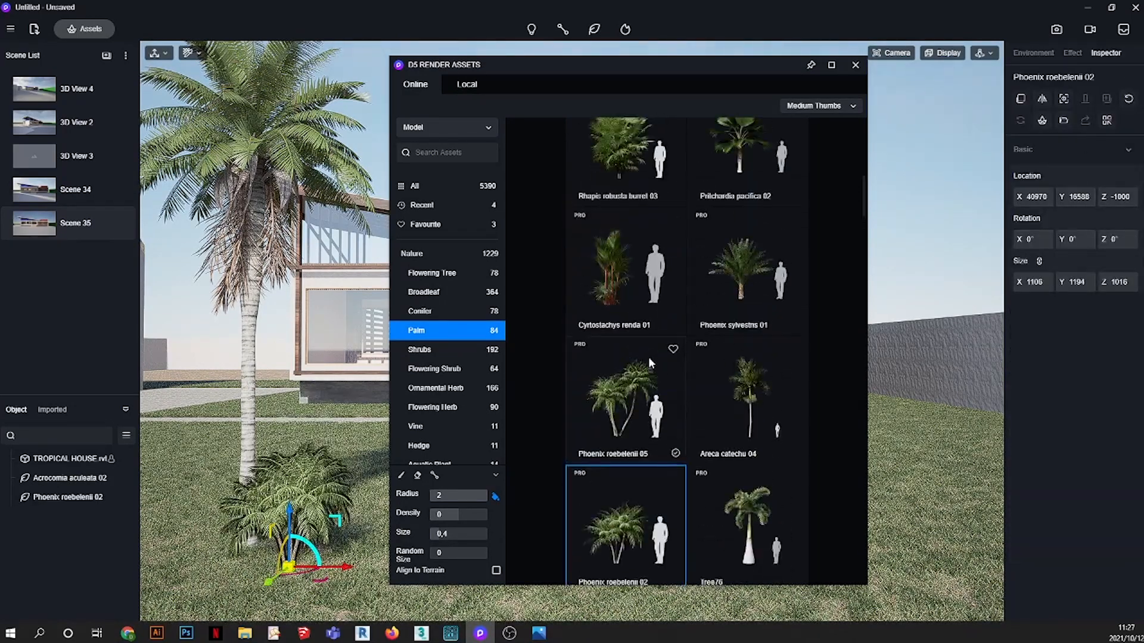
{"action": "scroll", "coordinate": [613, 277], "scroll_direction": "up", "scroll_amount": 5}
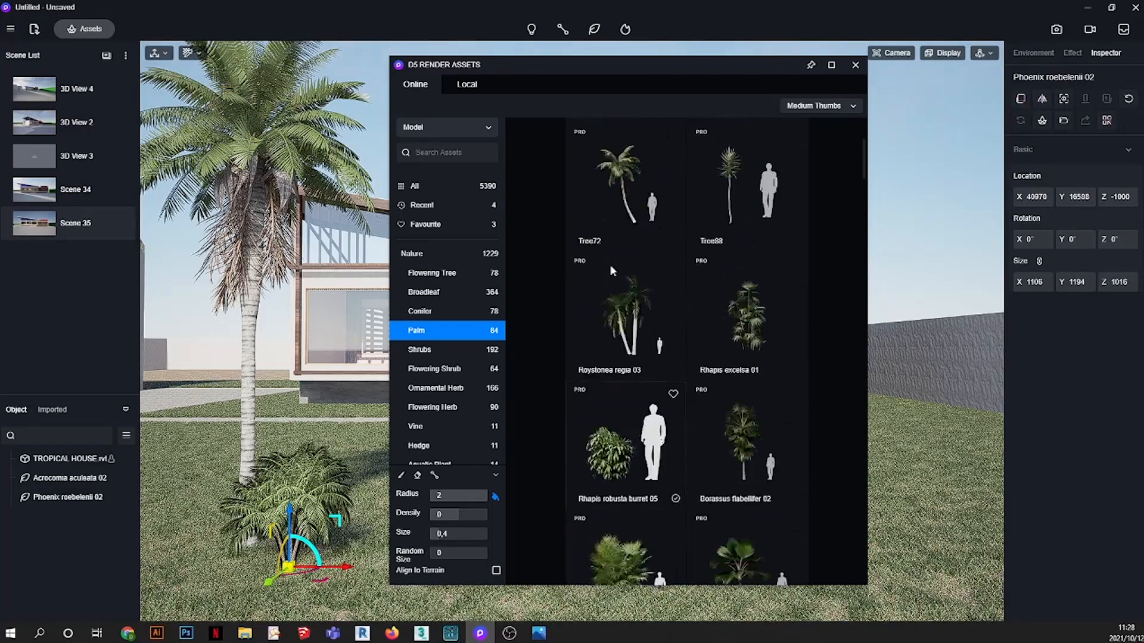
{"action": "scroll", "coordinate": [647, 304], "scroll_direction": "down", "scroll_amount": 10}
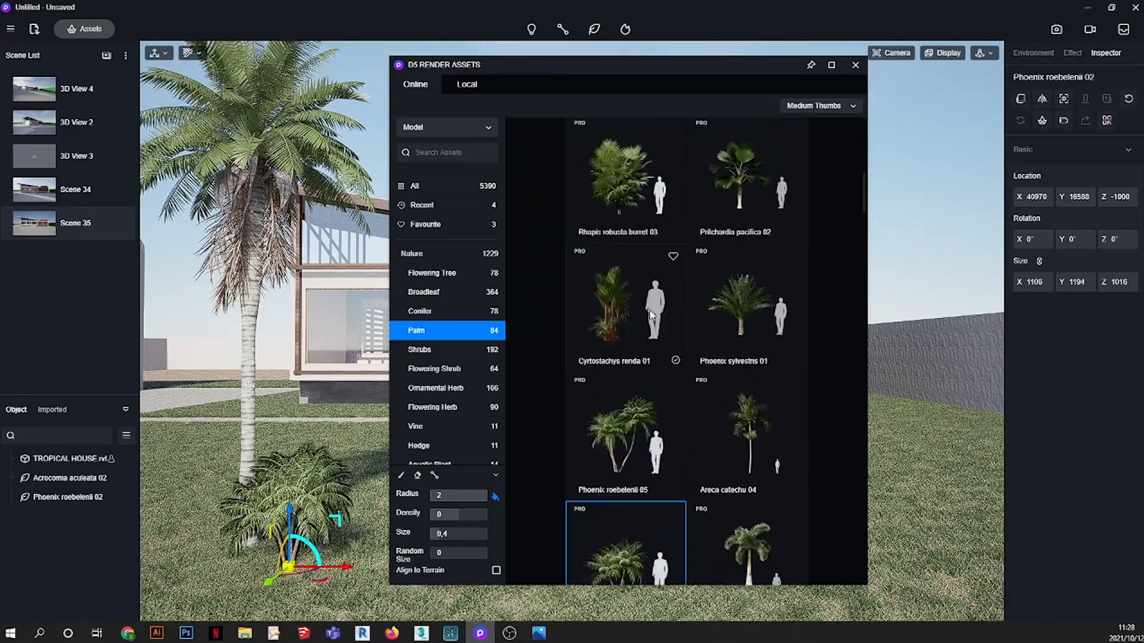
{"action": "scroll", "coordinate": [653, 313], "scroll_direction": "down", "scroll_amount": 10}
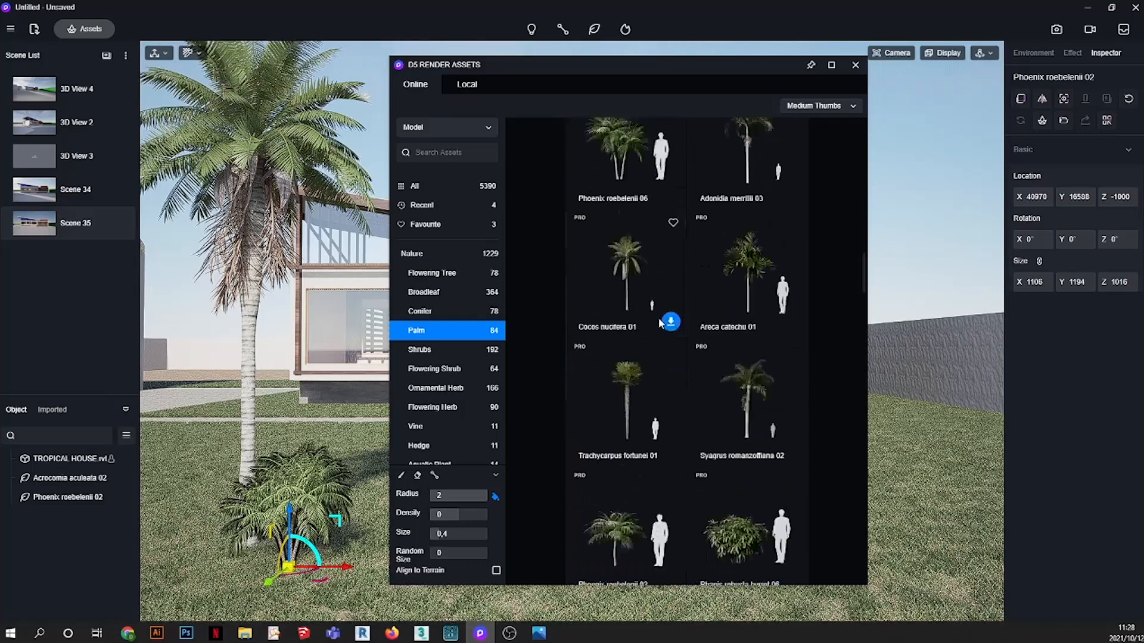
{"action": "scroll", "coordinate": [659, 322], "scroll_direction": "down", "scroll_amount": 8}
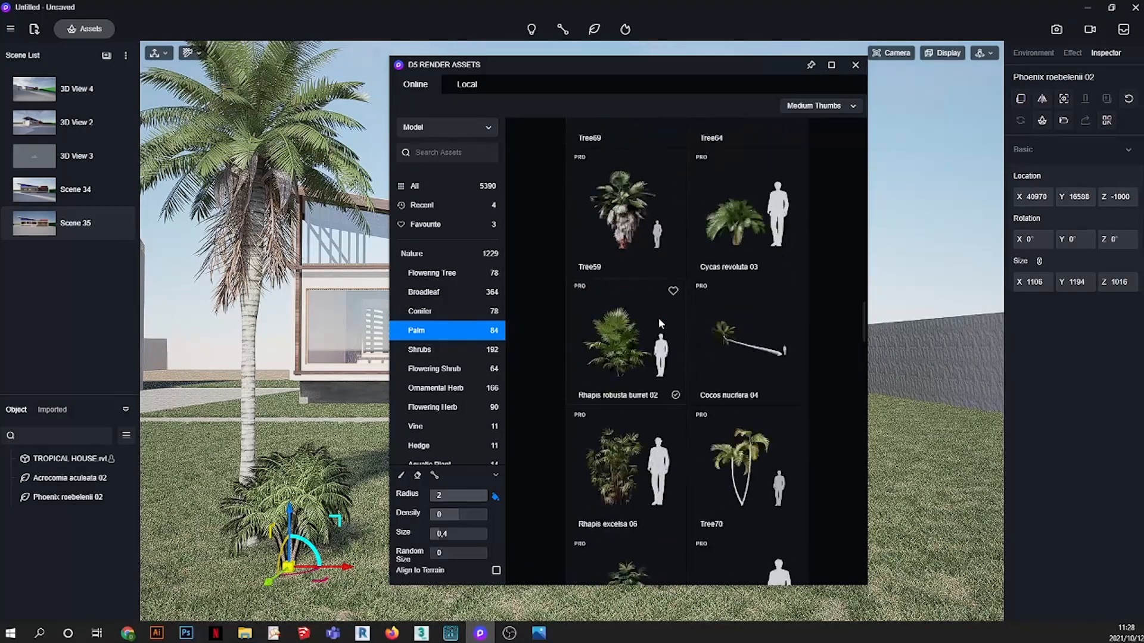
{"action": "left_click", "coordinate": [629, 378]}
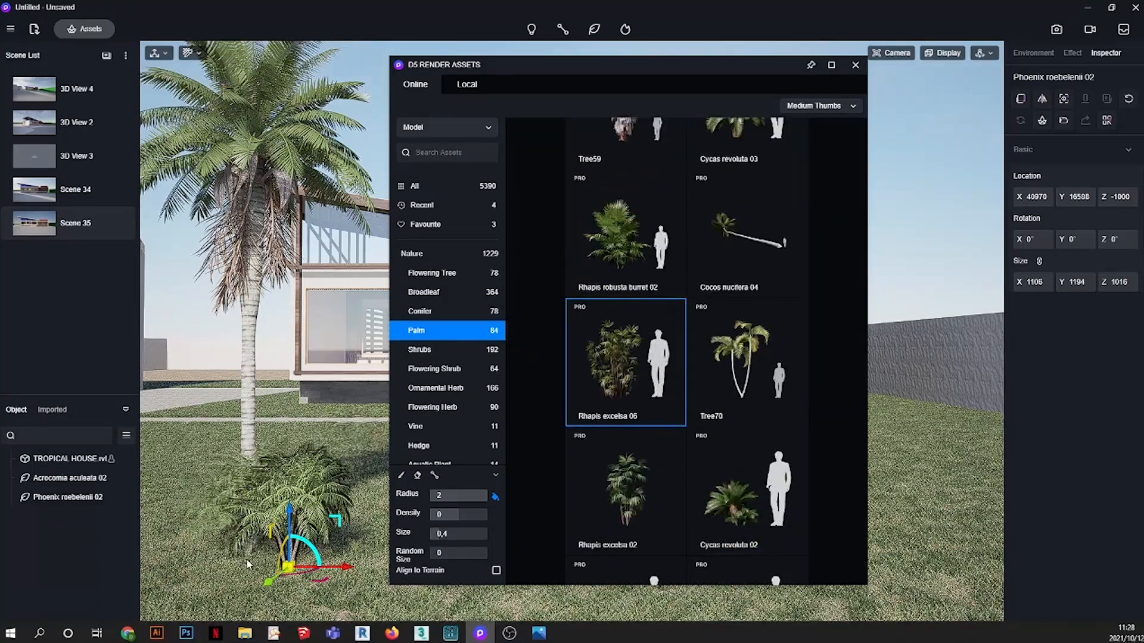
{"action": "left_click", "coordinate": [196, 512]}
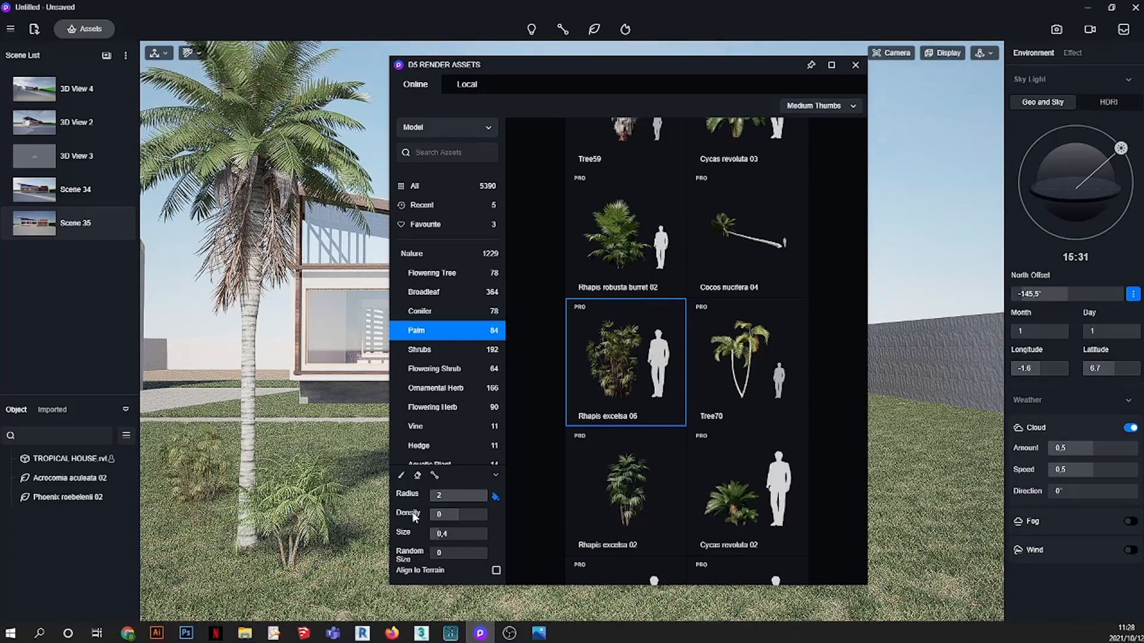
{"action": "left_click_drag", "start_coordinate": [452, 535], "coordinate": [457, 535]}
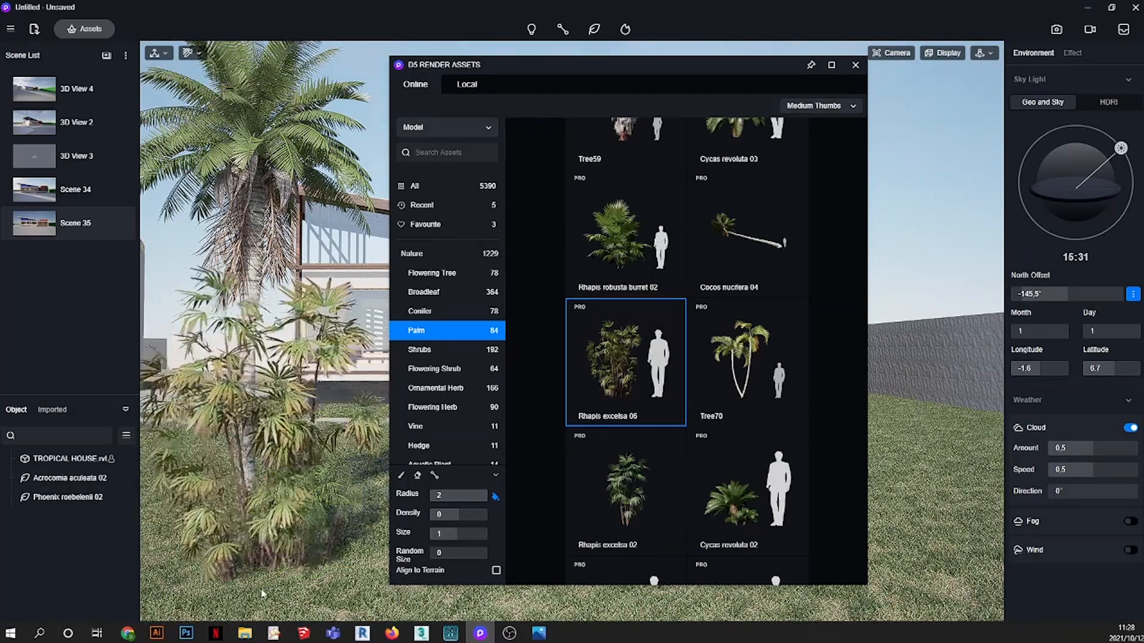
{"action": "left_click", "coordinate": [237, 587]}
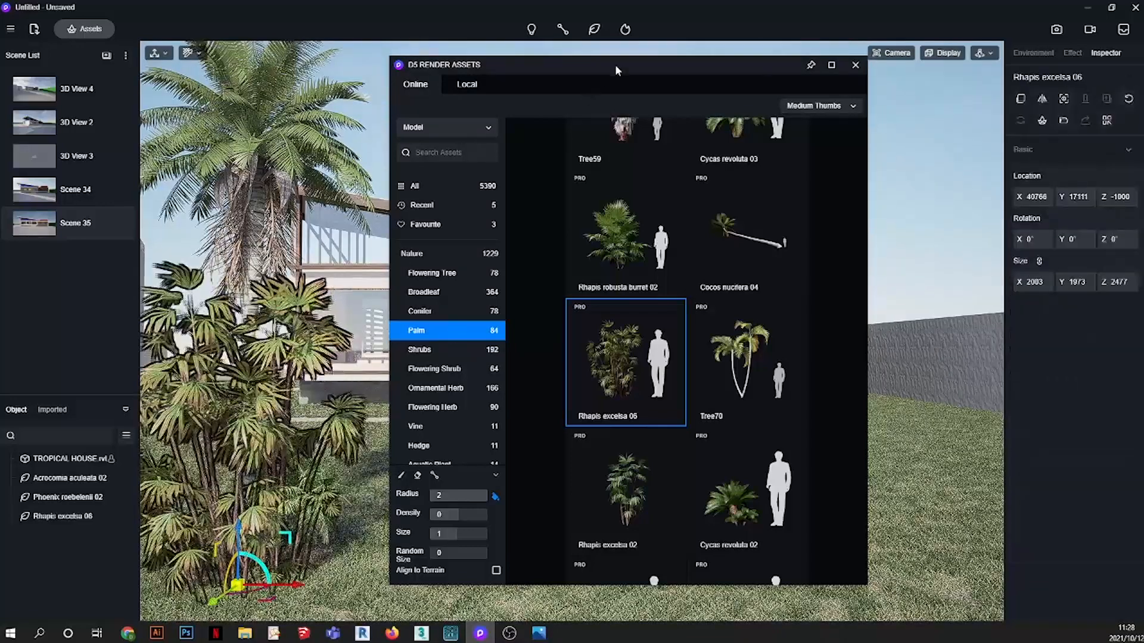
- Find Rhapis robusta burret 01 among the palms and place one on the lawn in front of the slatted timber volume
{"action": "left_click_drag", "start_coordinate": [615, 64], "coordinate": [413, 13]}
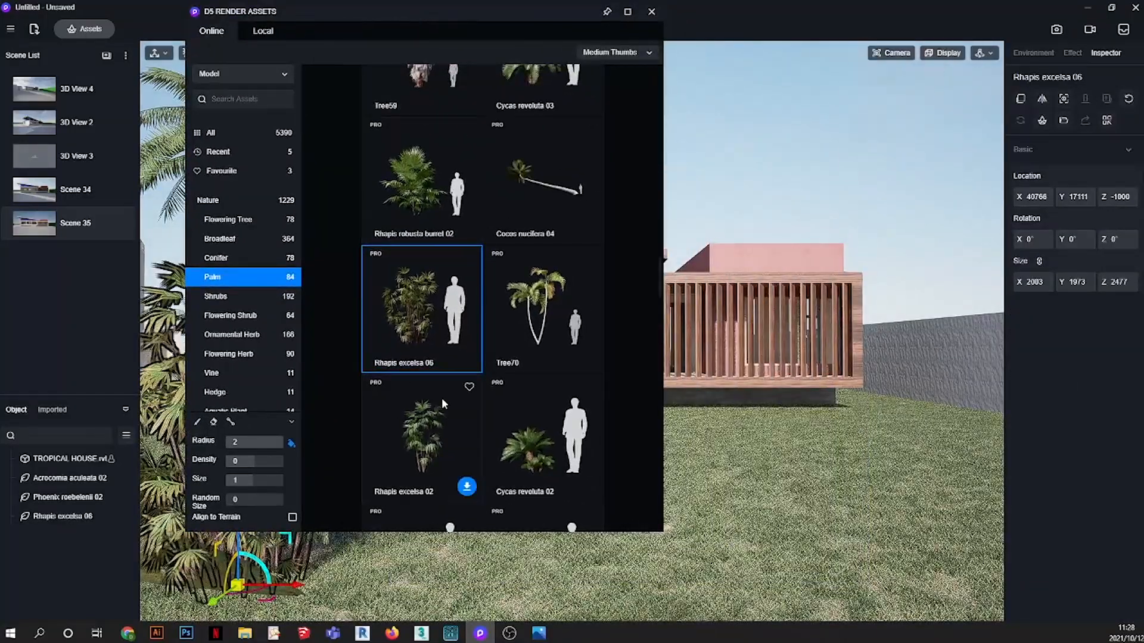
{"action": "scroll", "coordinate": [442, 398], "scroll_direction": "down", "scroll_amount": 8}
{"action": "scroll", "coordinate": [447, 381], "scroll_direction": "down", "scroll_amount": 10}
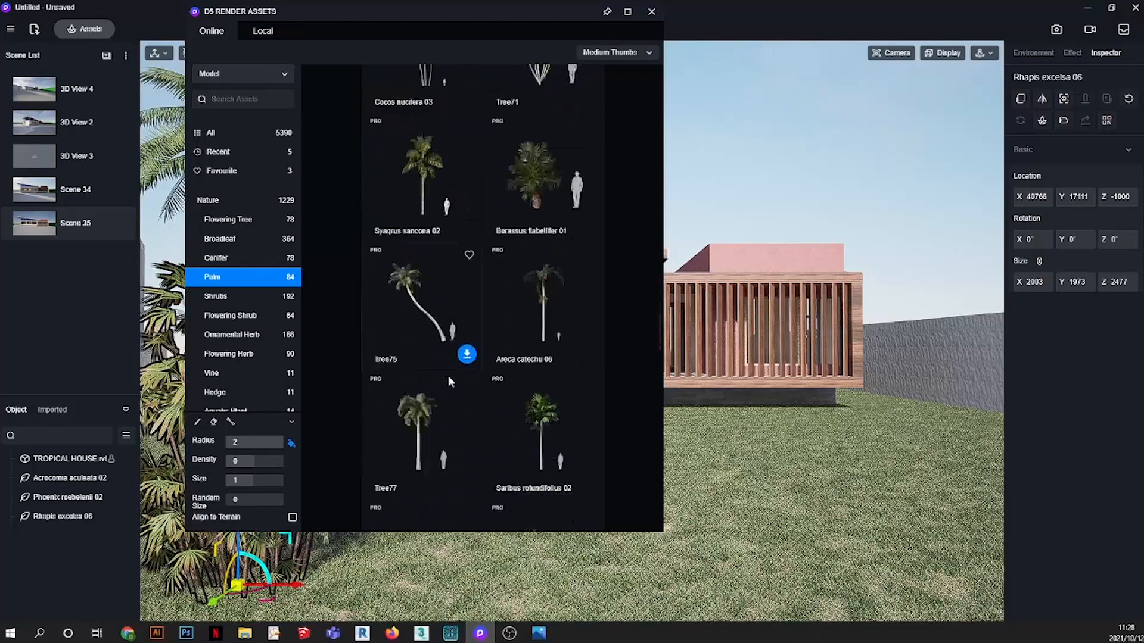
{"action": "scroll", "coordinate": [448, 381], "scroll_direction": "down", "scroll_amount": 10}
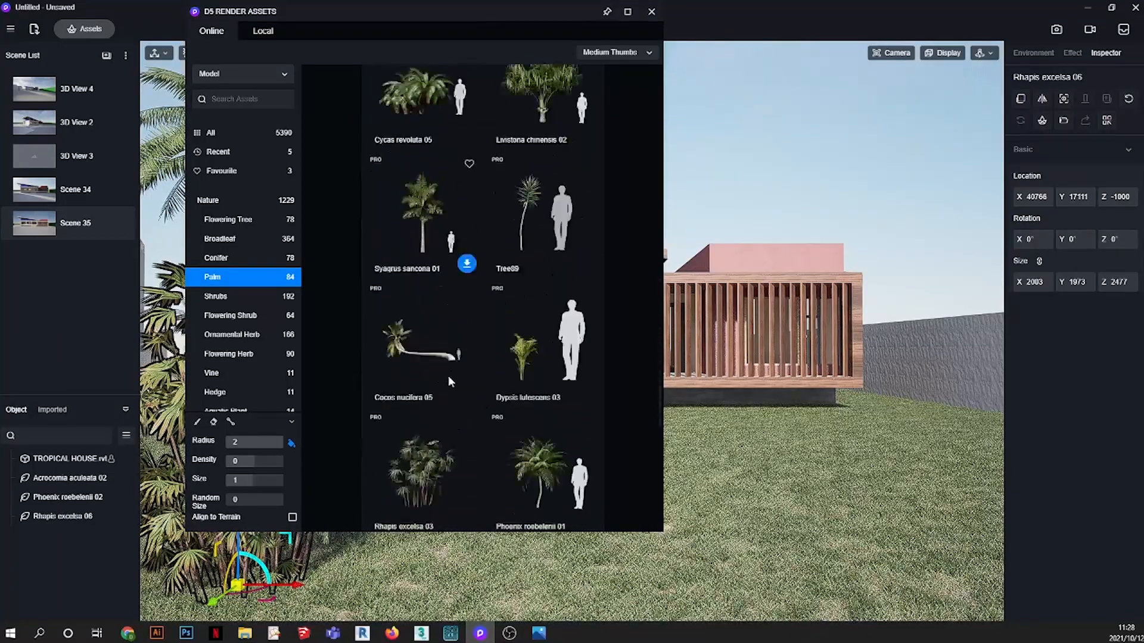
{"action": "scroll", "coordinate": [449, 381], "scroll_direction": "down", "scroll_amount": 5}
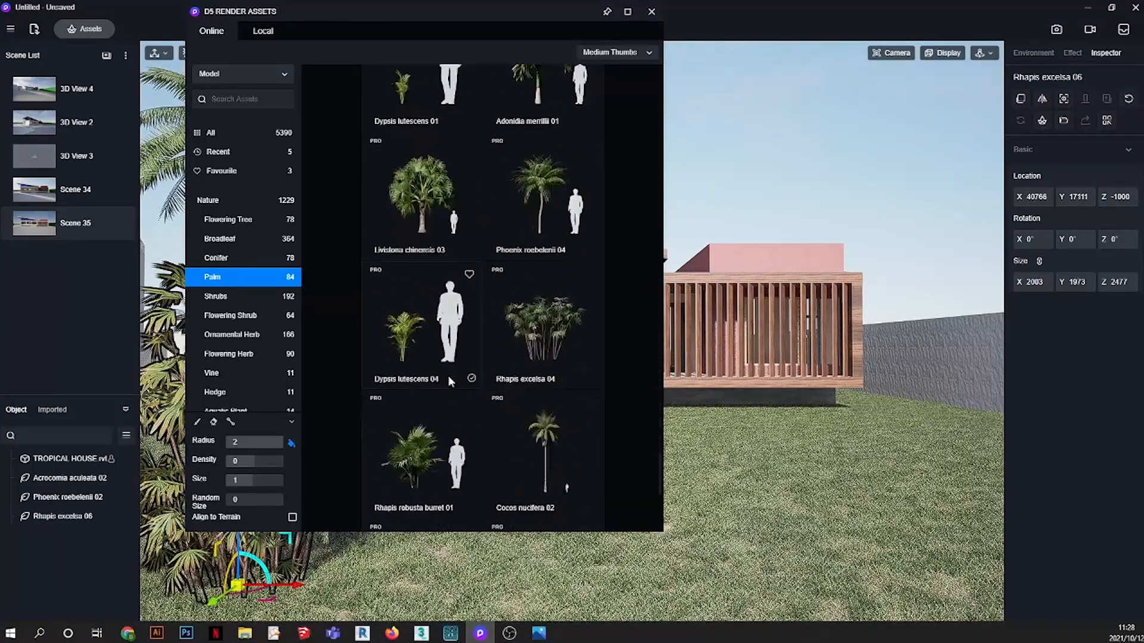
{"action": "scroll", "coordinate": [449, 381], "scroll_direction": "down", "scroll_amount": 1}
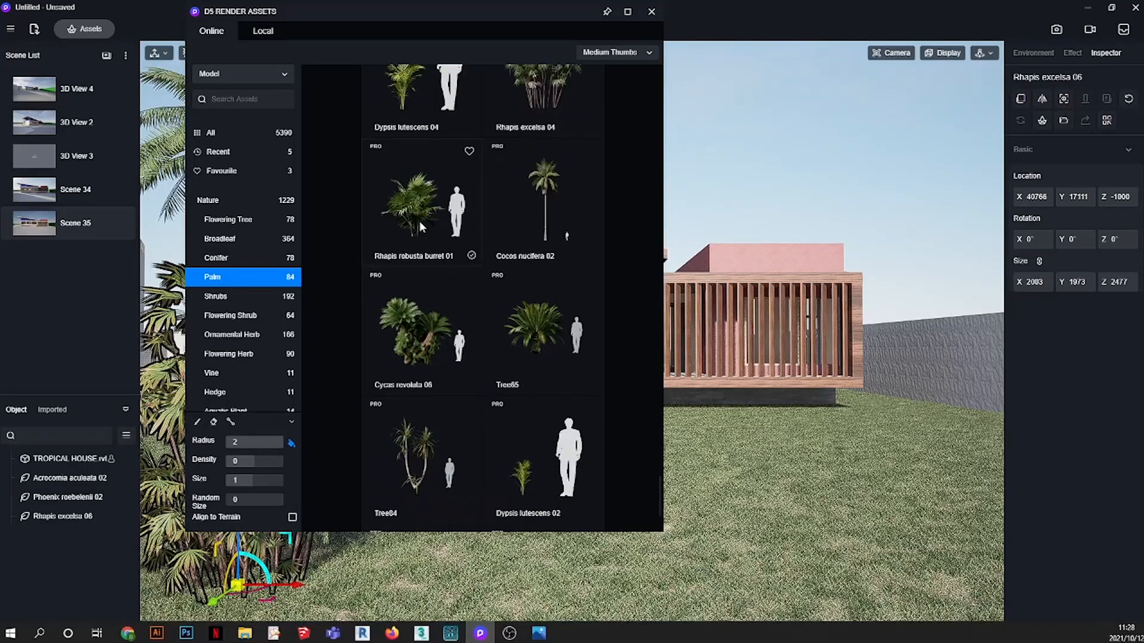
{"action": "left_click", "coordinate": [420, 218]}
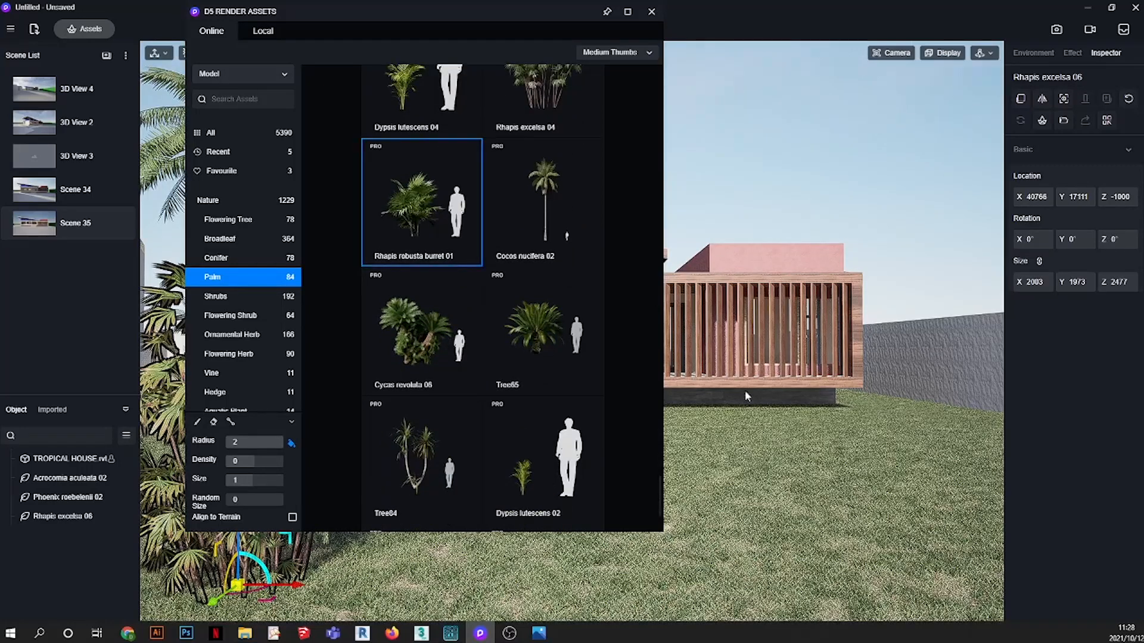
{"action": "left_click", "coordinate": [755, 480]}
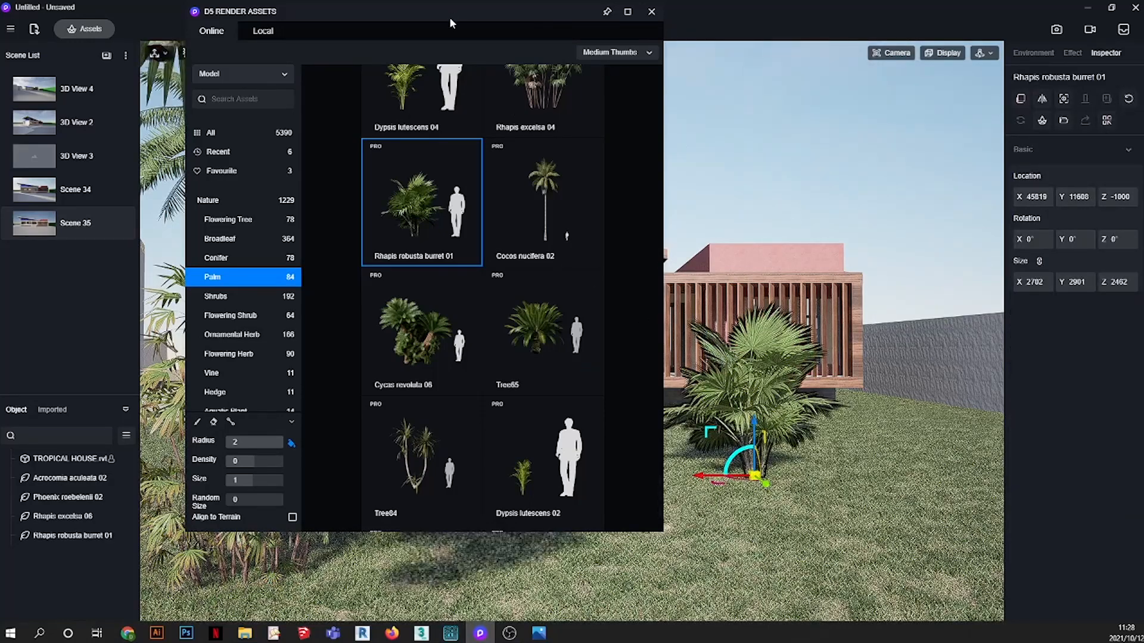
- Place three more Rhapis robusta burret 01 plants: one beside the Rhapis excelsa near the tall palm and two toward the boundary wall
{"action": "left_click_drag", "start_coordinate": [328, 10], "coordinate": [738, 182]}
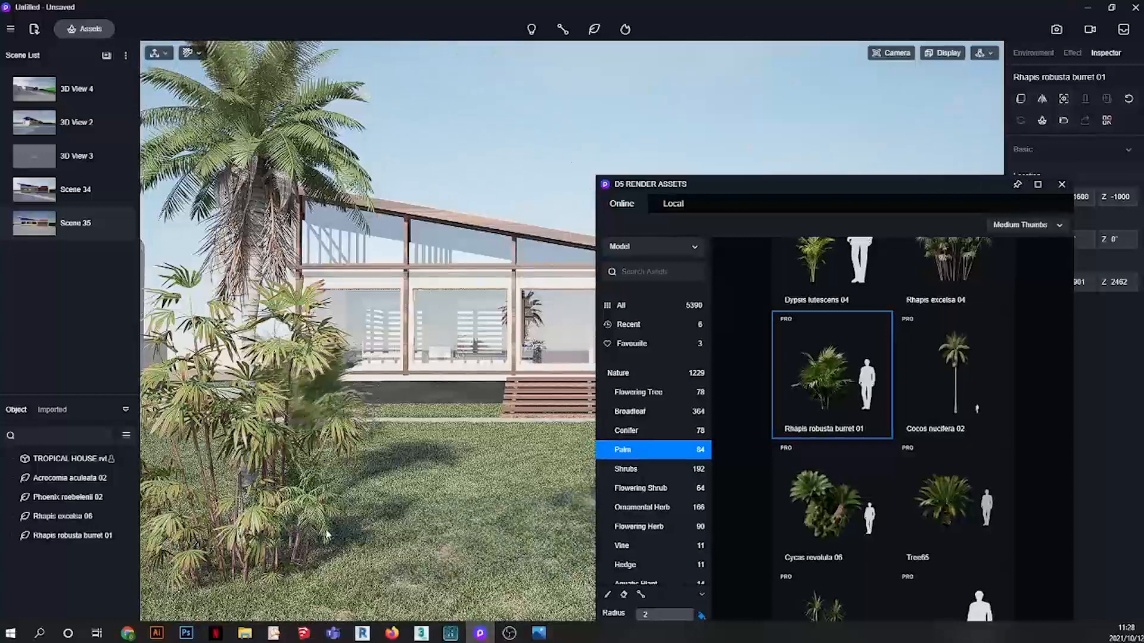
{"action": "left_click", "coordinate": [309, 603]}
{"action": "left_click_drag", "start_coordinate": [716, 184], "coordinate": [285, 82]}
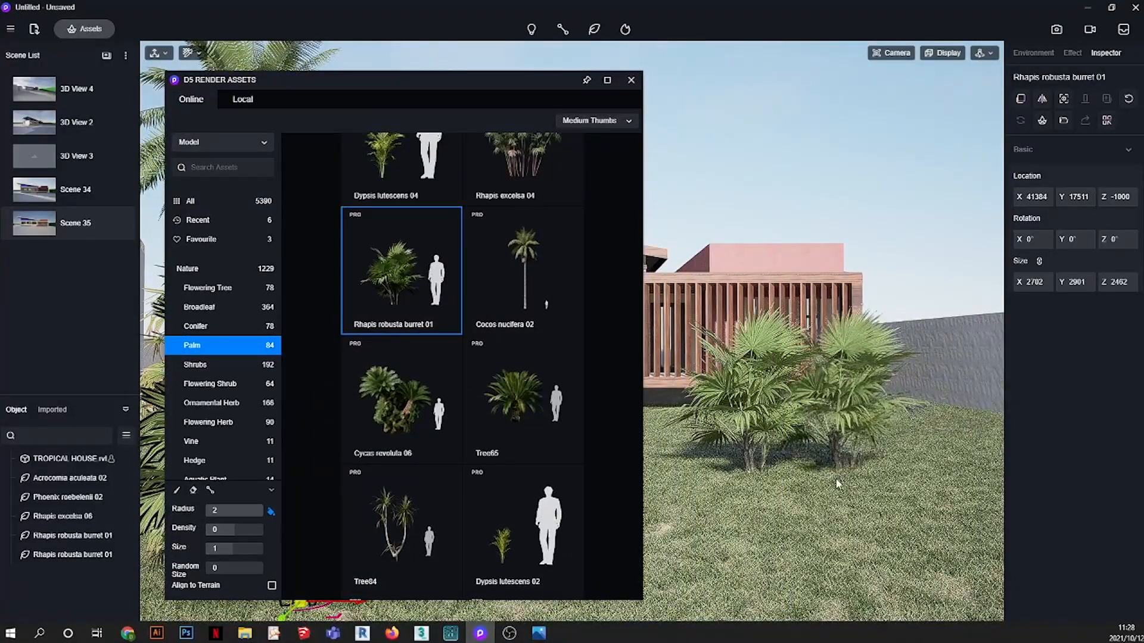
{"action": "left_click", "coordinate": [918, 479]}
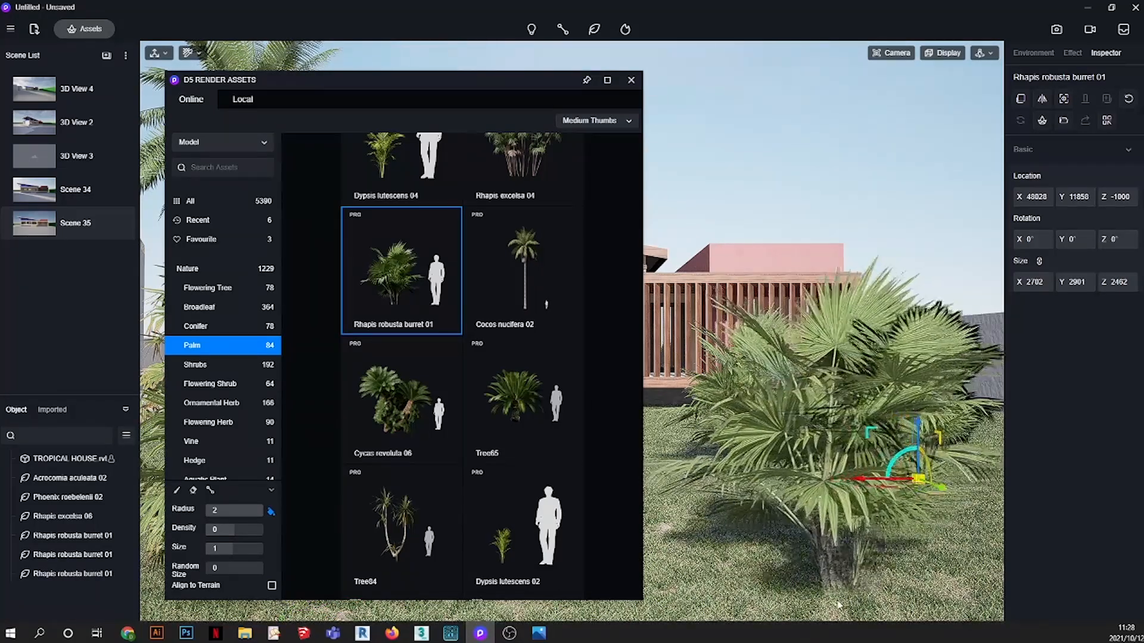
{"action": "left_click", "coordinate": [969, 607]}
{"action": "key", "text": "Escape"}
- Place a Rhapis robusta burret 02 plant between the shrubs in front of the slatted timber volume
{"action": "scroll", "coordinate": [416, 311], "scroll_direction": "up", "scroll_amount": 5}
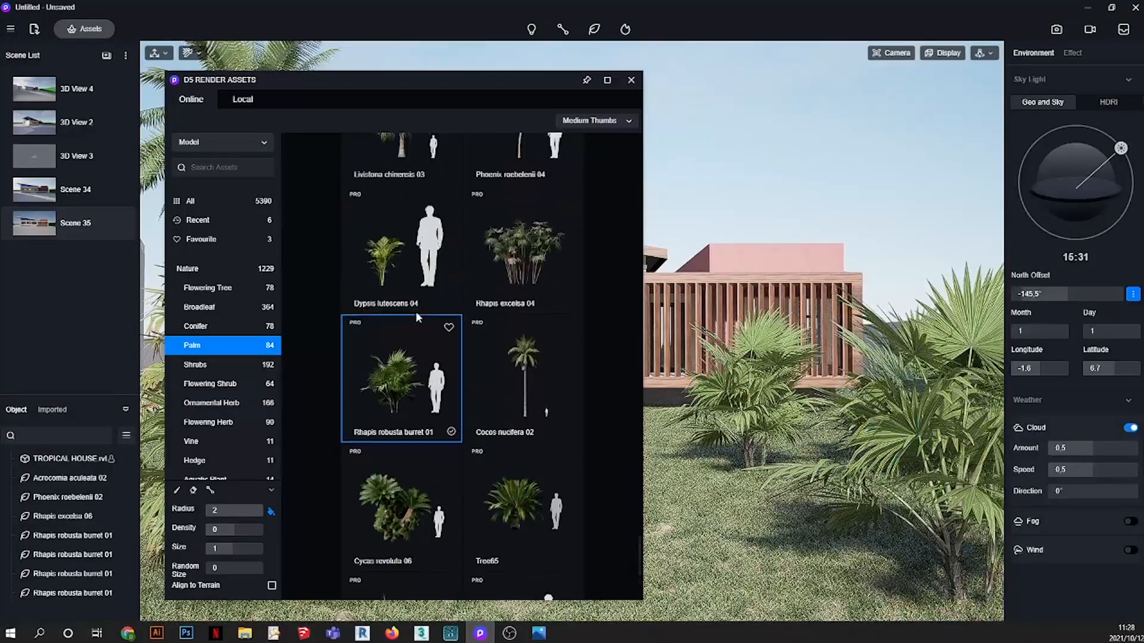
{"action": "scroll", "coordinate": [416, 311], "scroll_direction": "up", "scroll_amount": 6}
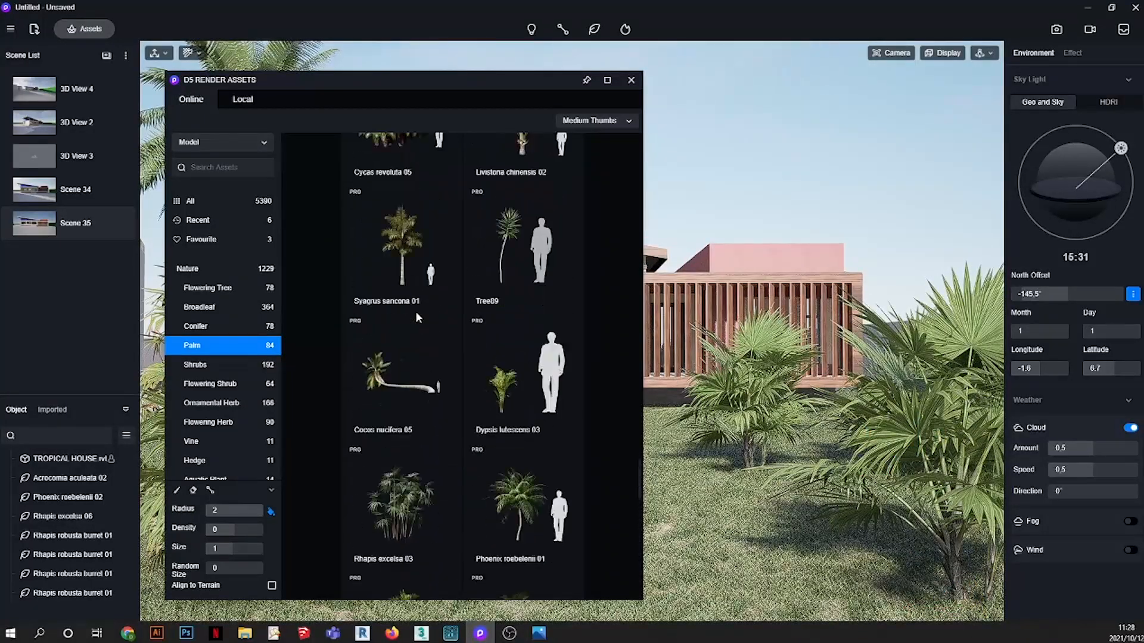
{"action": "scroll", "coordinate": [416, 311], "scroll_direction": "up", "scroll_amount": 5}
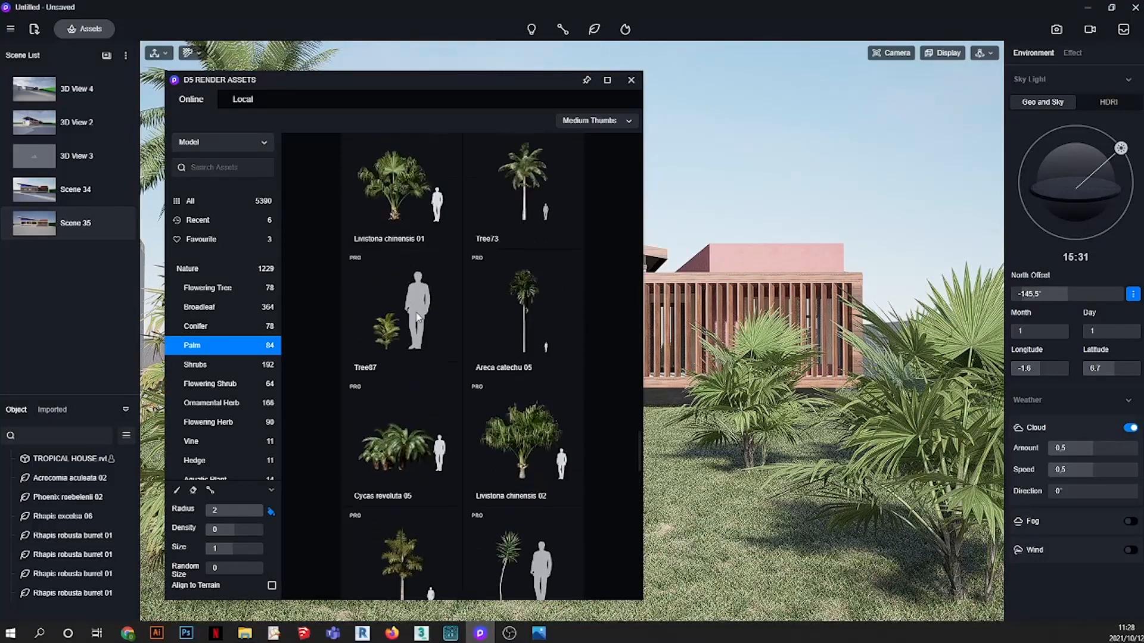
{"action": "scroll", "coordinate": [415, 310], "scroll_direction": "up", "scroll_amount": 6}
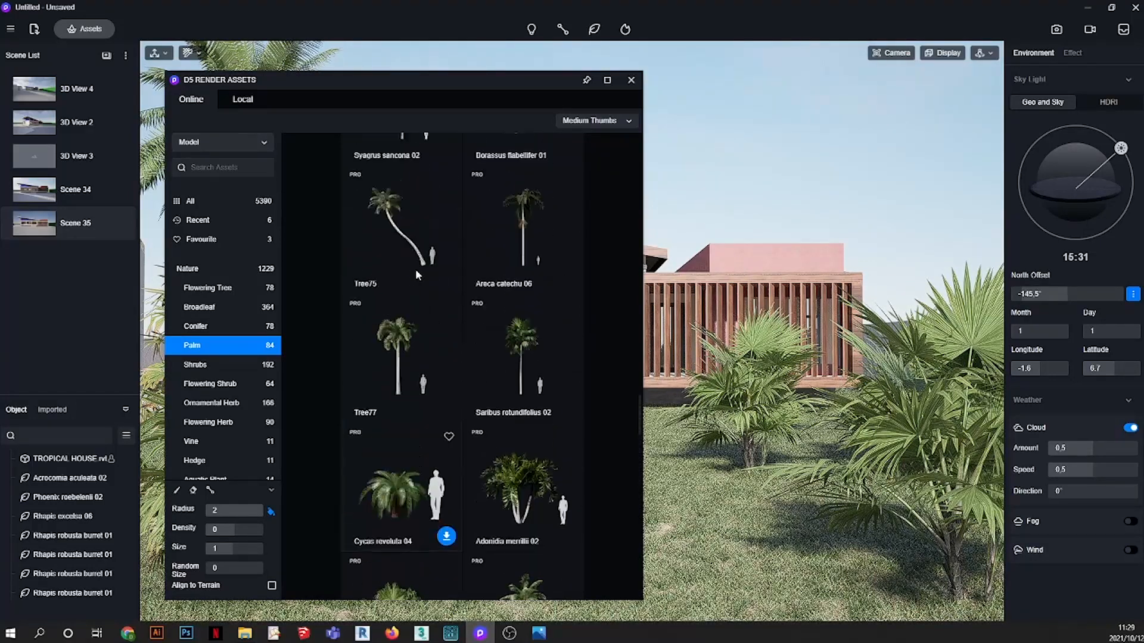
{"action": "scroll", "coordinate": [416, 274], "scroll_direction": "up", "scroll_amount": 5}
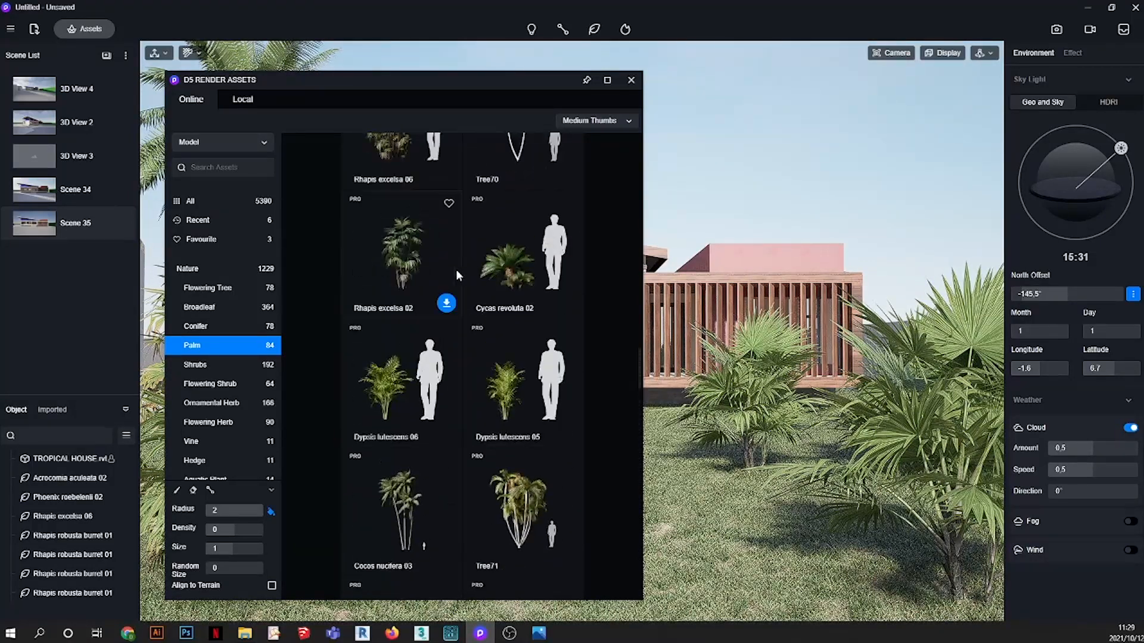
{"action": "scroll", "coordinate": [459, 271], "scroll_direction": "up", "scroll_amount": 2}
{"action": "scroll", "coordinate": [465, 270], "scroll_direction": "up", "scroll_amount": 3}
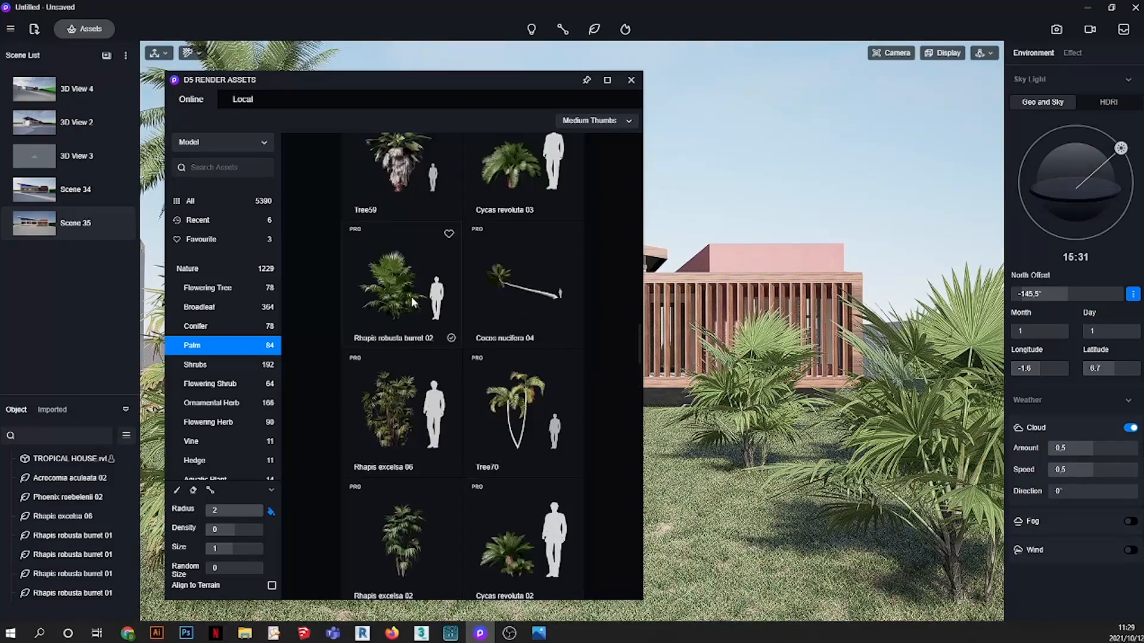
{"action": "left_click_drag", "start_coordinate": [462, 77], "coordinate": [642, 562]}
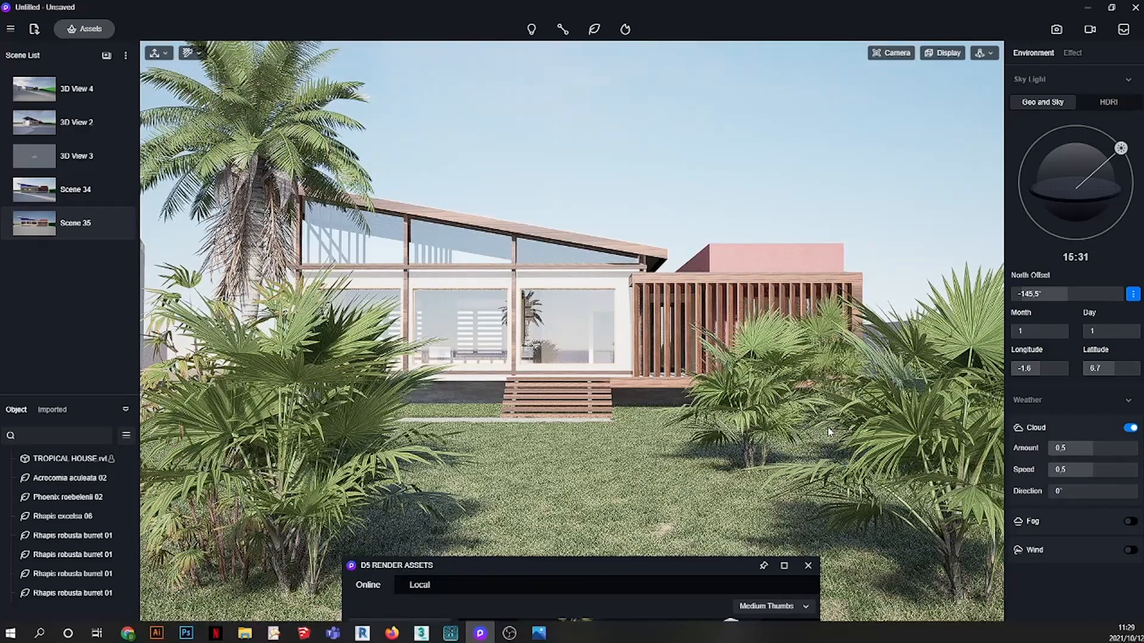
{"action": "left_click", "coordinate": [833, 431]}
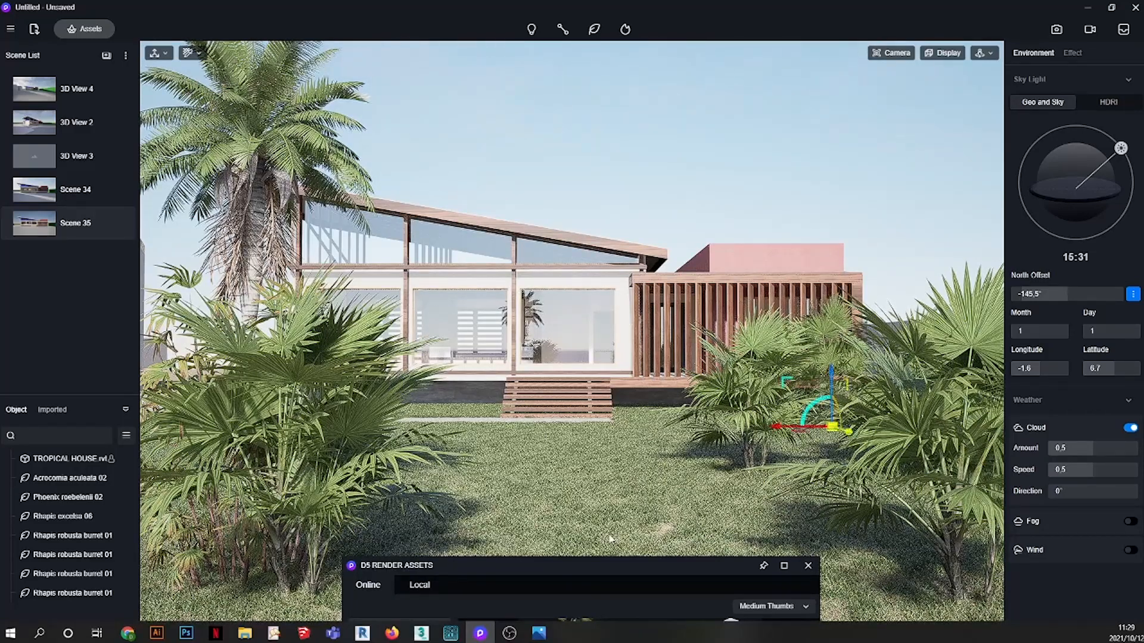
- Place small Tree86 palms on the lawn around the foreground palm clusters and at the foot of the entrance steps
{"action": "left_click_drag", "start_coordinate": [580, 566], "coordinate": [663, 77]}
{"action": "scroll", "coordinate": [676, 387], "scroll_direction": "up", "scroll_amount": 10}
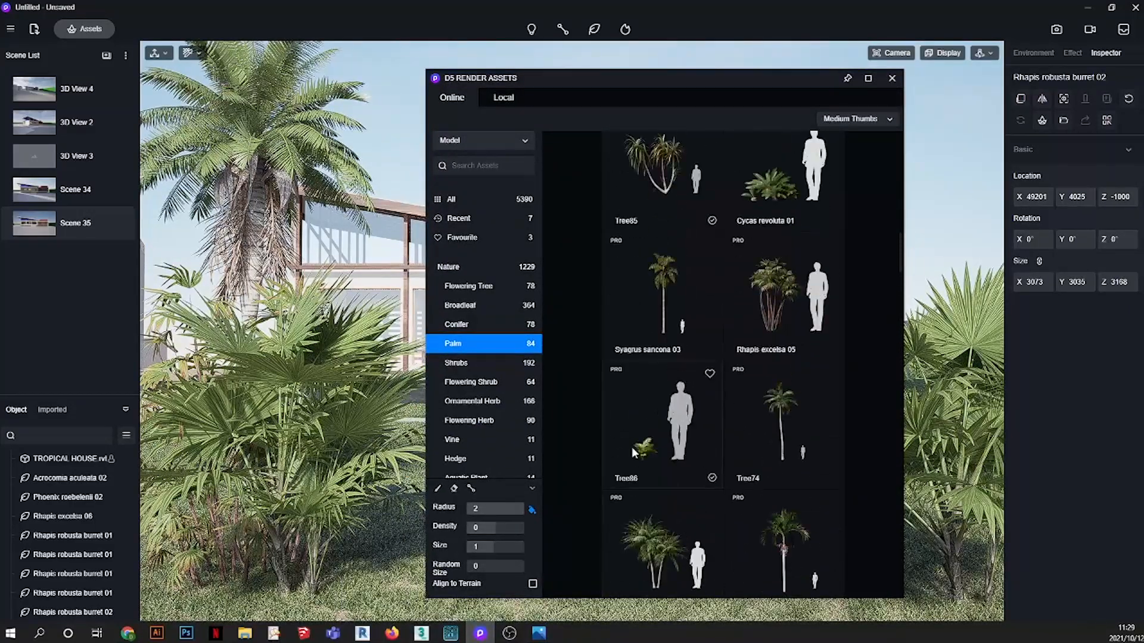
{"action": "left_click_drag", "start_coordinate": [629, 105], "coordinate": [791, 574]}
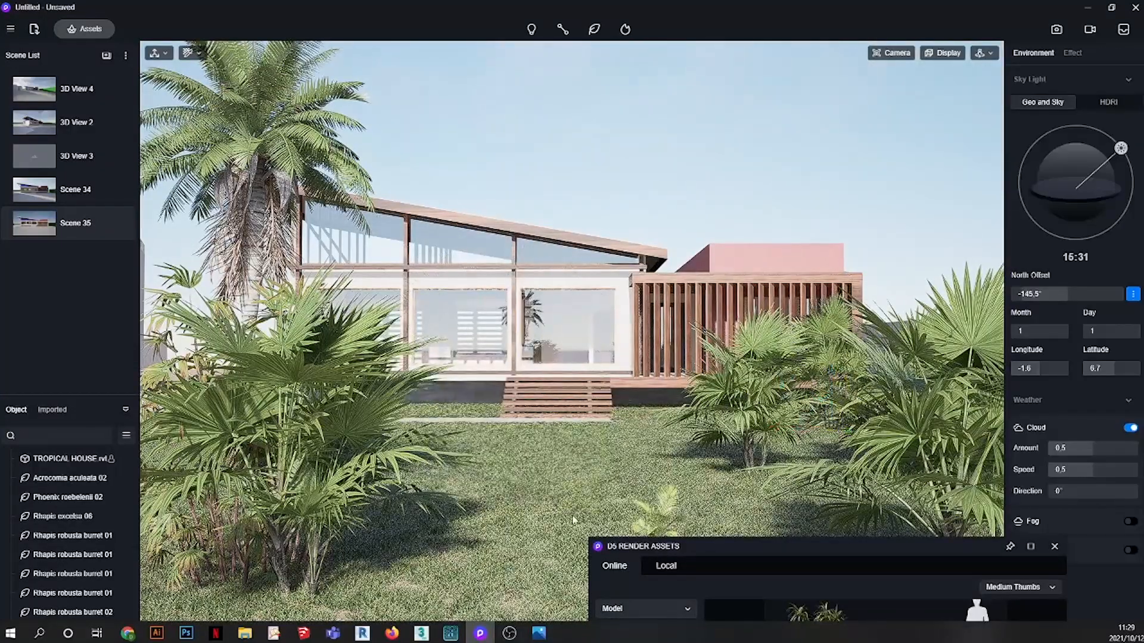
{"action": "left_click", "coordinate": [498, 504]}
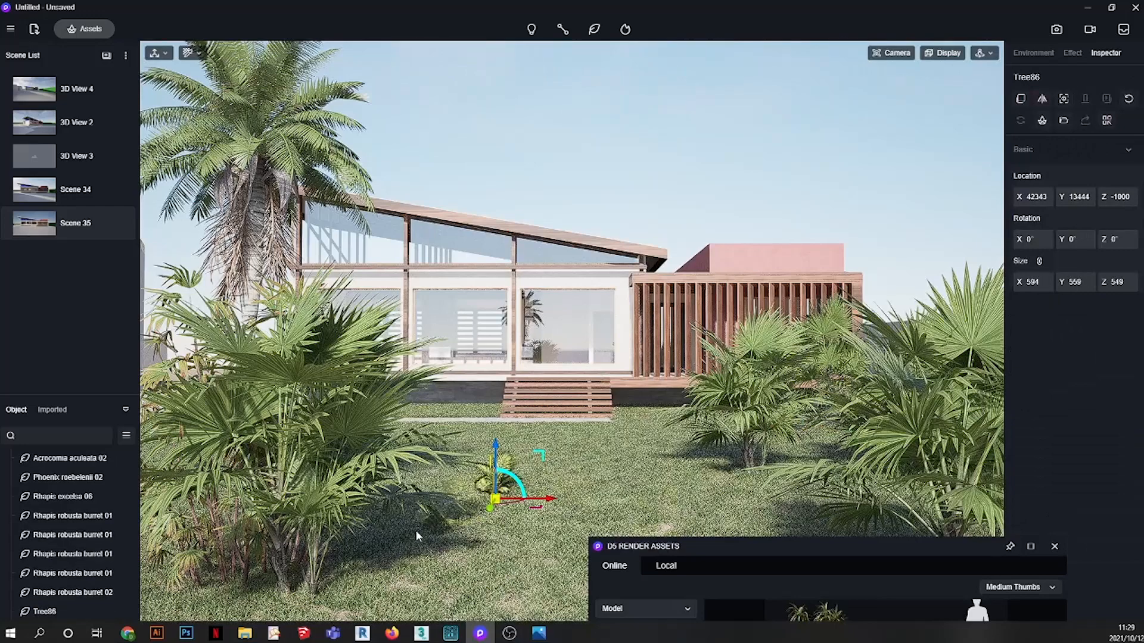
{"action": "left_click_drag", "start_coordinate": [426, 538], "coordinate": [349, 567]}
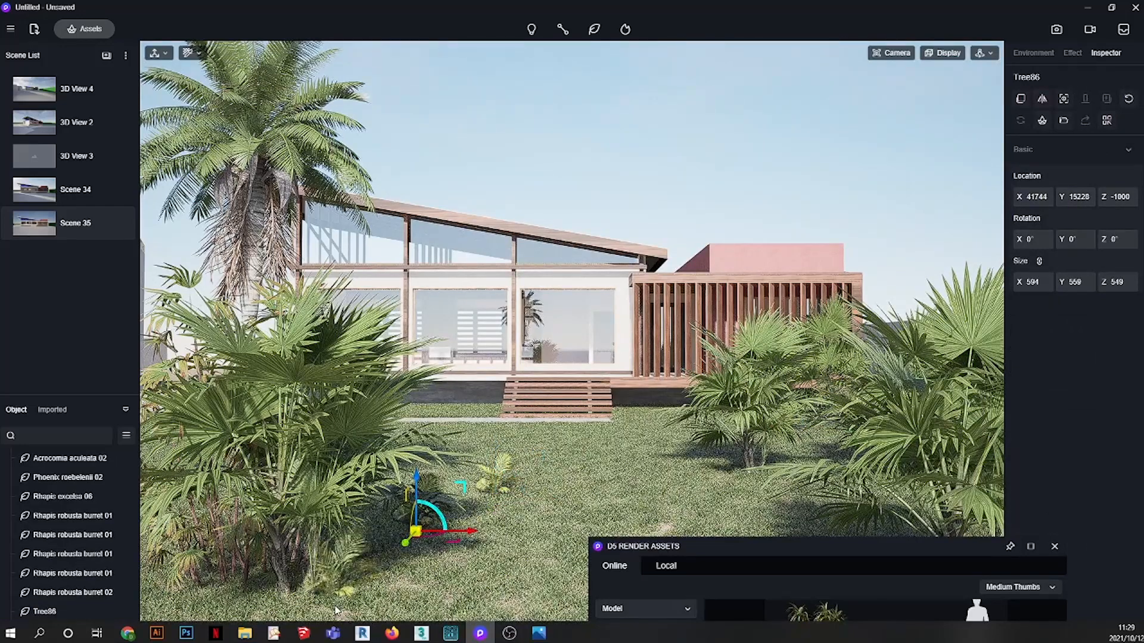
{"action": "left_click", "coordinate": [353, 611]}
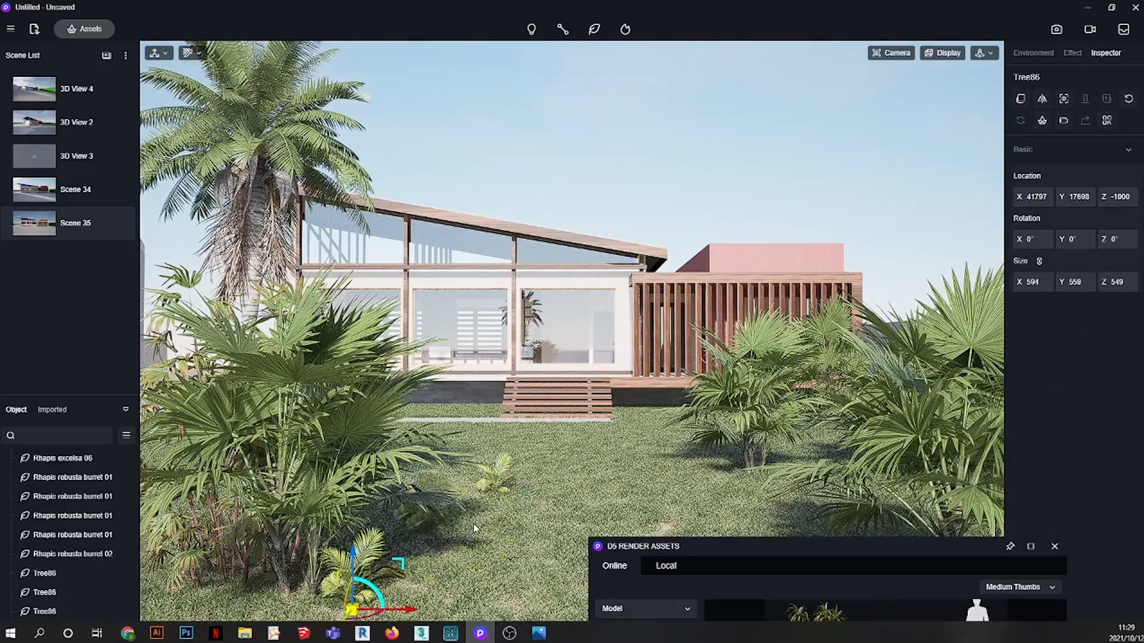
{"action": "left_click", "coordinate": [486, 488]}
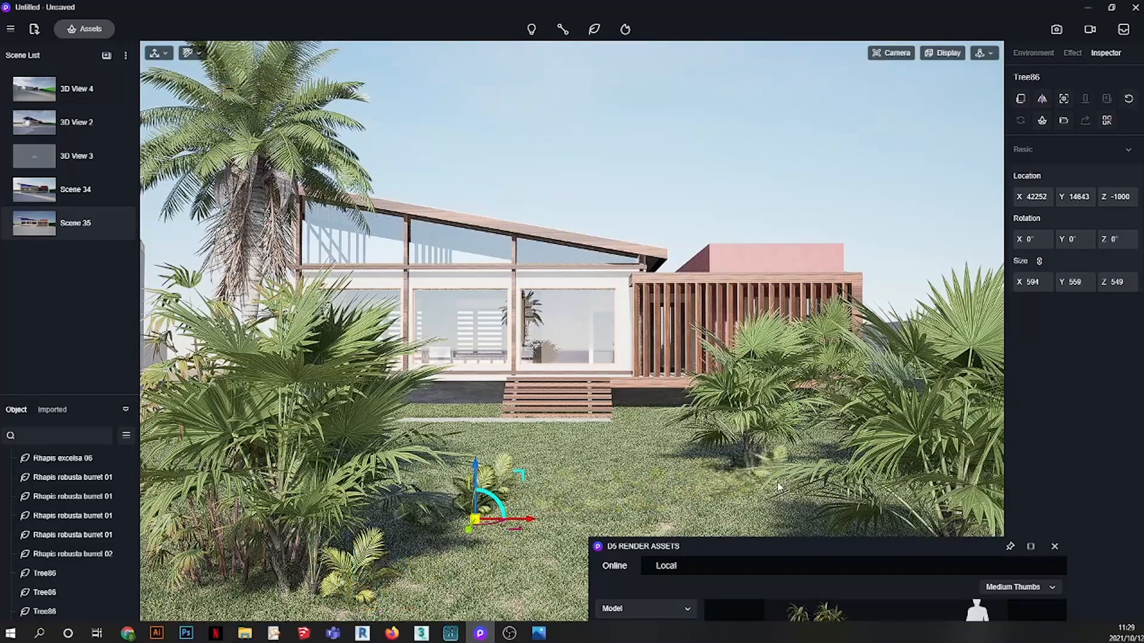
{"action": "left_click", "coordinate": [777, 481]}
{"action": "scroll", "coordinate": [614, 413], "scroll_direction": "up", "scroll_amount": 6}
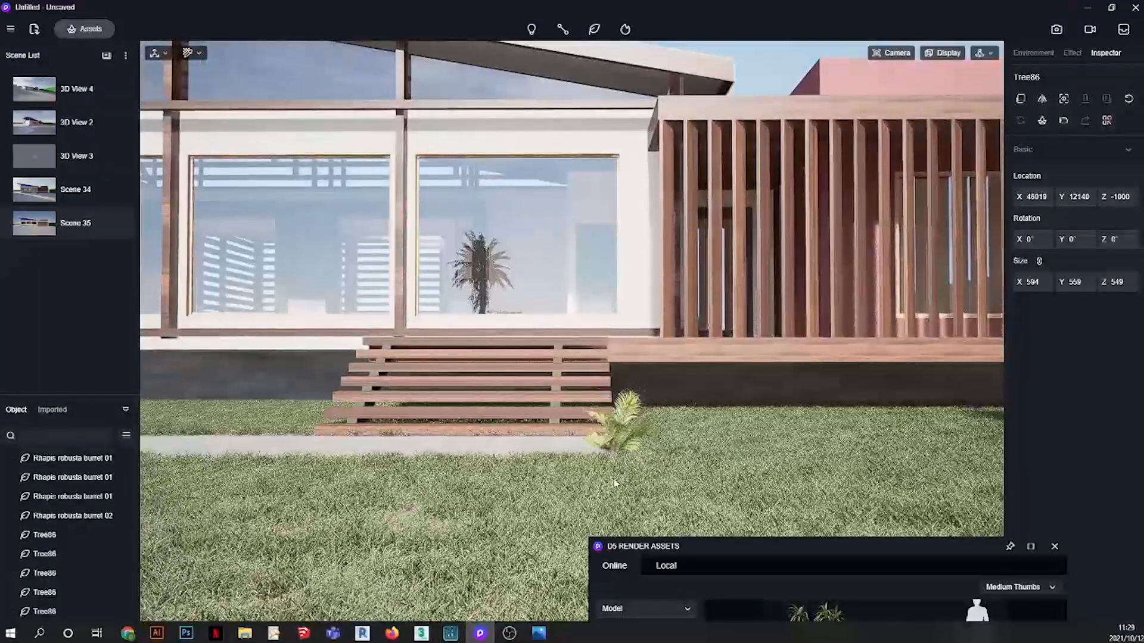
{"action": "left_click", "coordinate": [615, 480]}
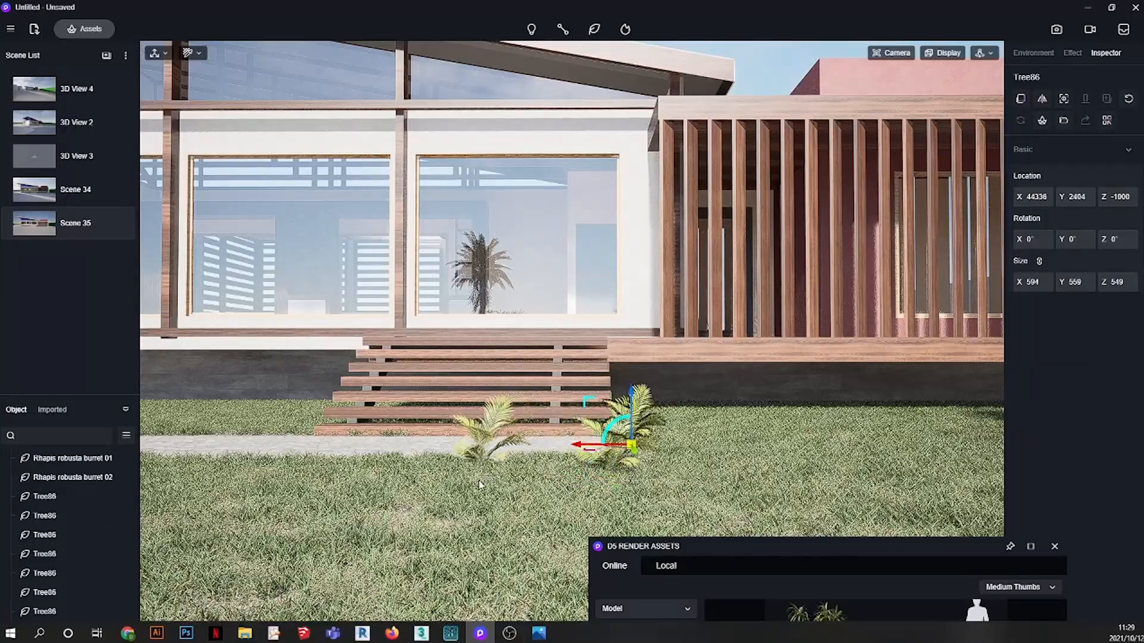
- Start a vegetation path using Tree86 as its plant model
{"action": "left_click_drag", "start_coordinate": [666, 548], "coordinate": [457, 166]}
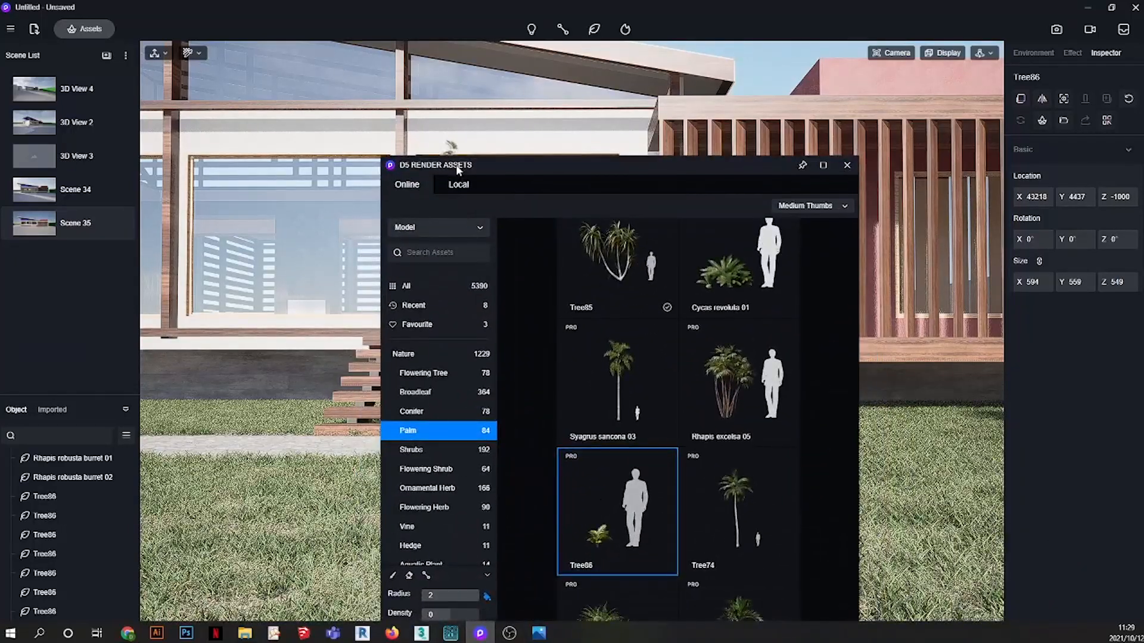
{"action": "left_click", "coordinate": [594, 30]}
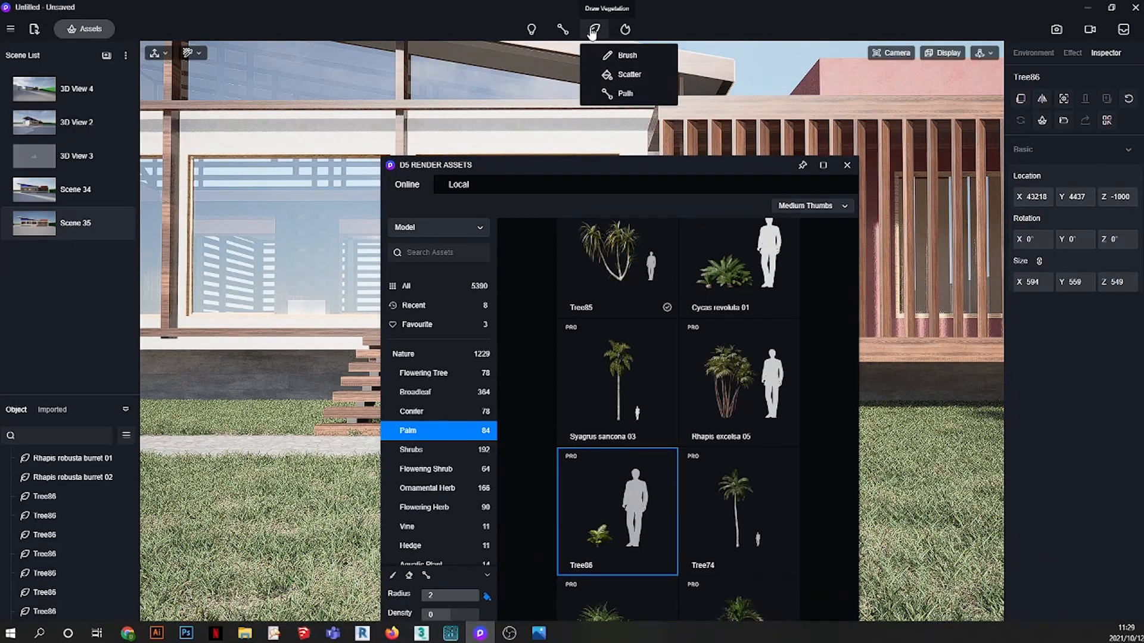
{"action": "left_click", "coordinate": [623, 95]}
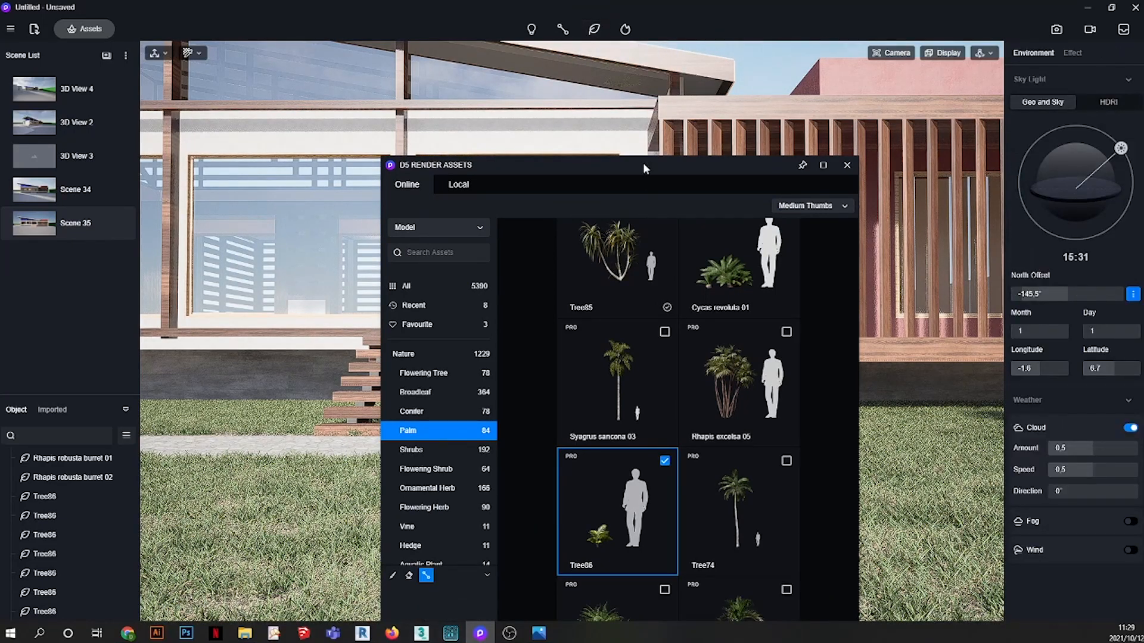
{"action": "left_click_drag", "start_coordinate": [642, 163], "coordinate": [557, 604]}
{"action": "scroll", "coordinate": [624, 458], "scroll_direction": "down", "scroll_amount": 2}
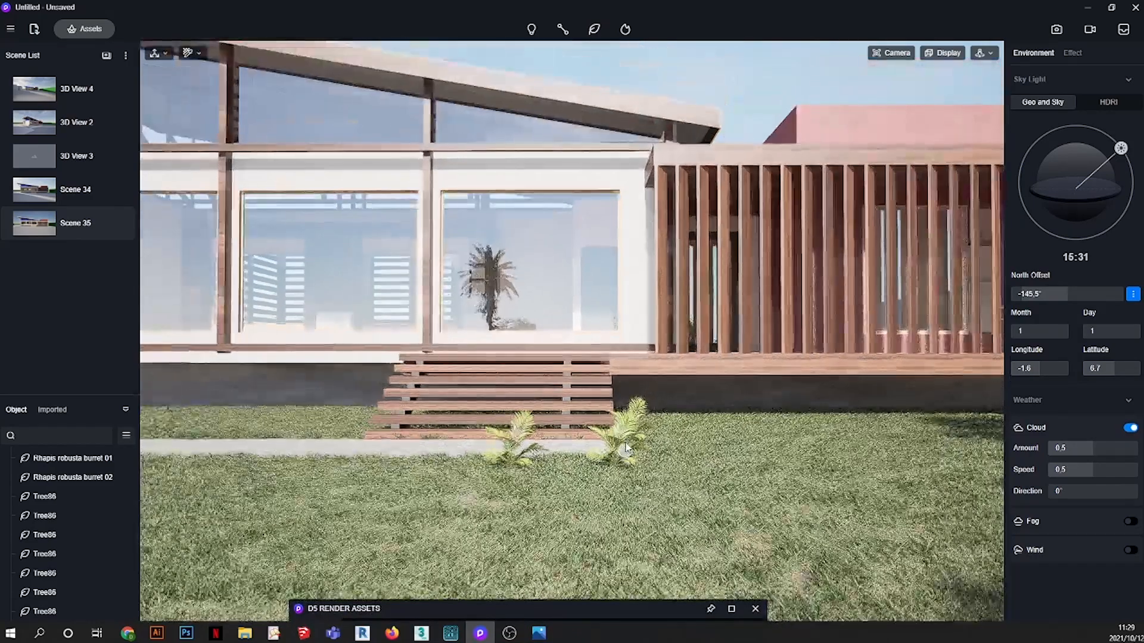
{"action": "scroll", "coordinate": [666, 430], "scroll_direction": "down", "scroll_amount": 2}
{"action": "scroll", "coordinate": [666, 430], "scroll_direction": "down", "scroll_amount": 2}
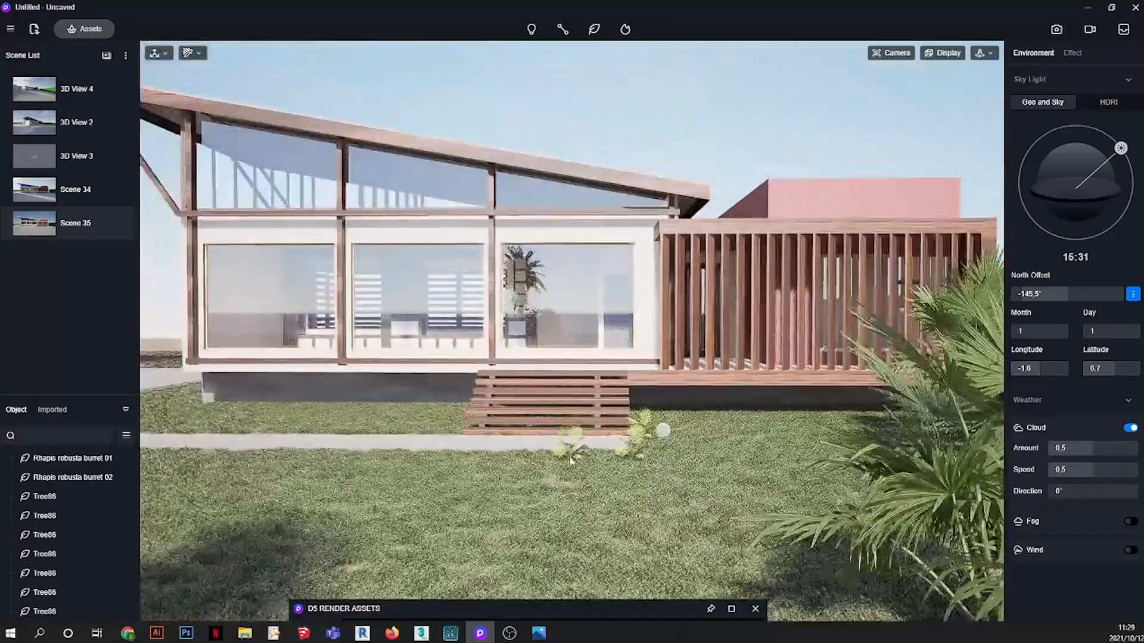
- Add the Cycas revoluta 02 palm from the asset library to the plant models for the vegetation path
{"action": "left_click_drag", "start_coordinate": [594, 605], "coordinate": [658, 104]}
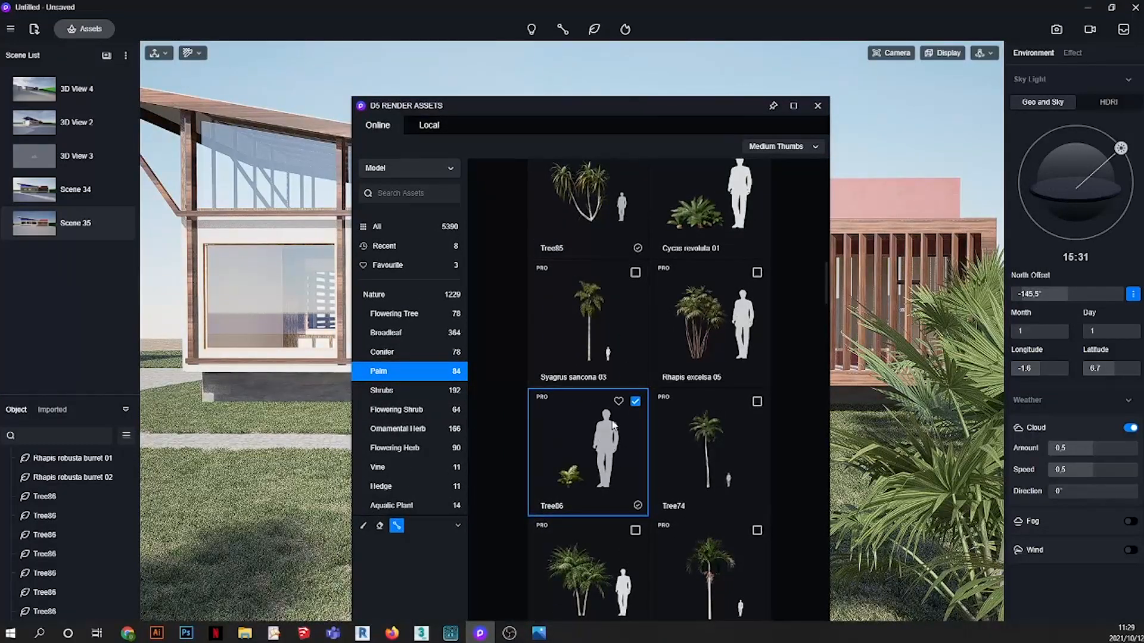
{"action": "scroll", "coordinate": [614, 424], "scroll_direction": "up", "scroll_amount": 5}
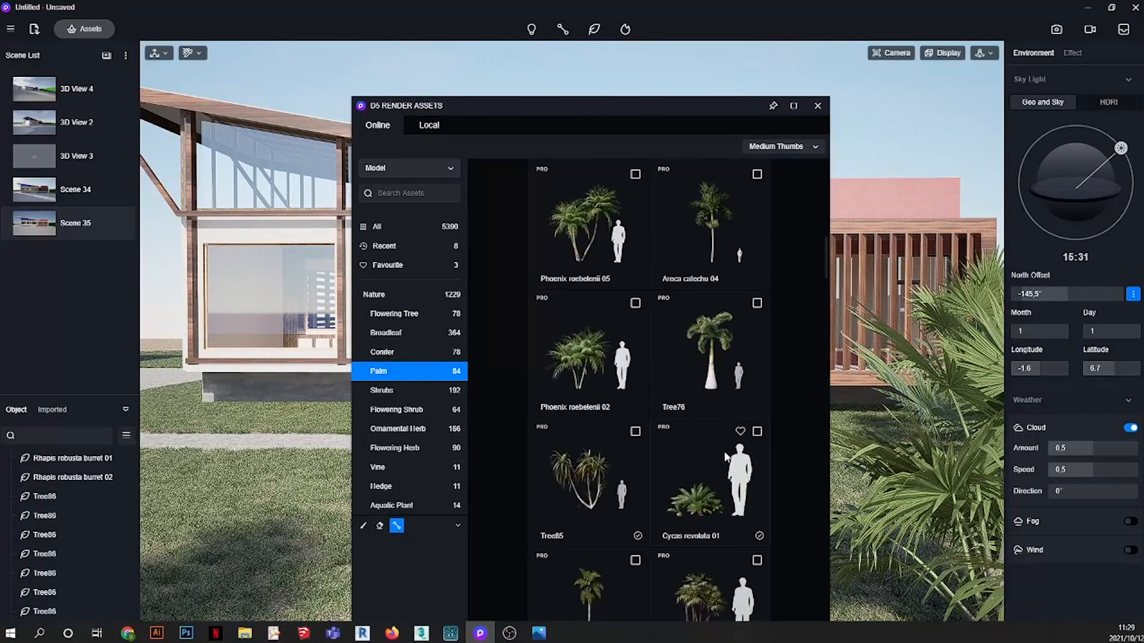
{"action": "scroll", "coordinate": [632, 333], "scroll_direction": "up", "scroll_amount": 10}
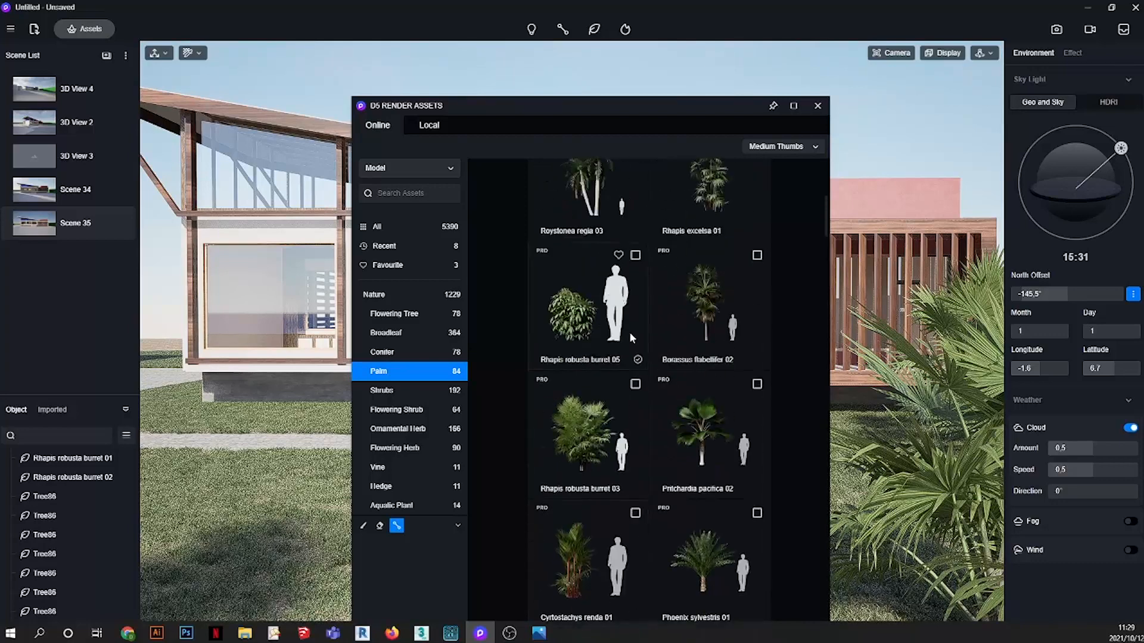
{"action": "scroll", "coordinate": [630, 333], "scroll_direction": "up", "scroll_amount": 6}
{"action": "scroll", "coordinate": [631, 332], "scroll_direction": "down", "scroll_amount": 8}
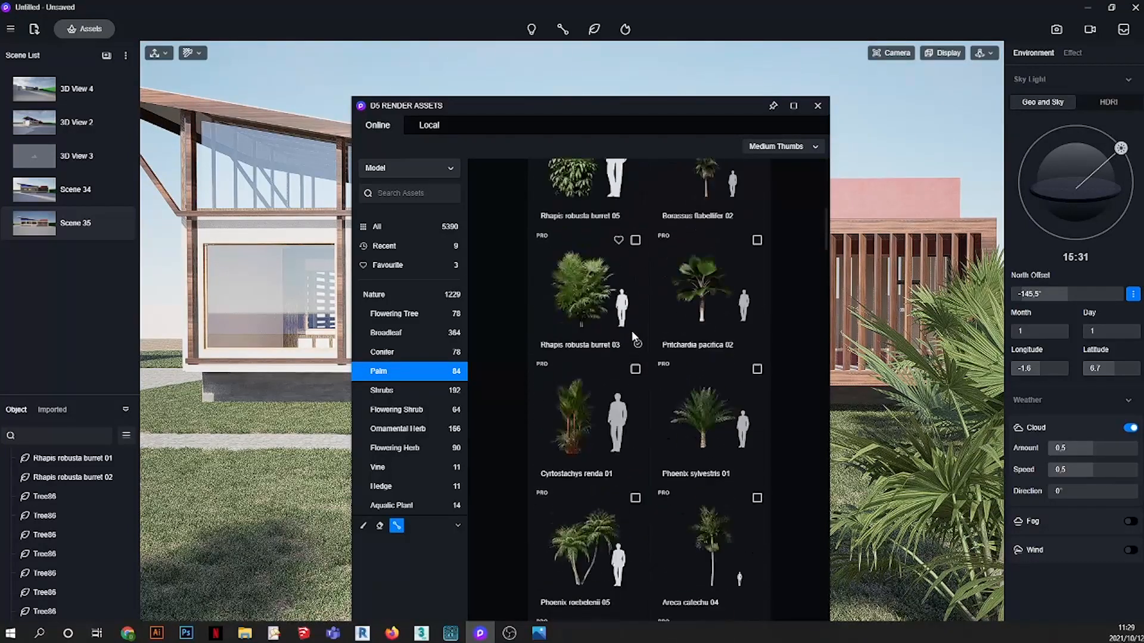
{"action": "scroll", "coordinate": [631, 330], "scroll_direction": "down", "scroll_amount": 10}
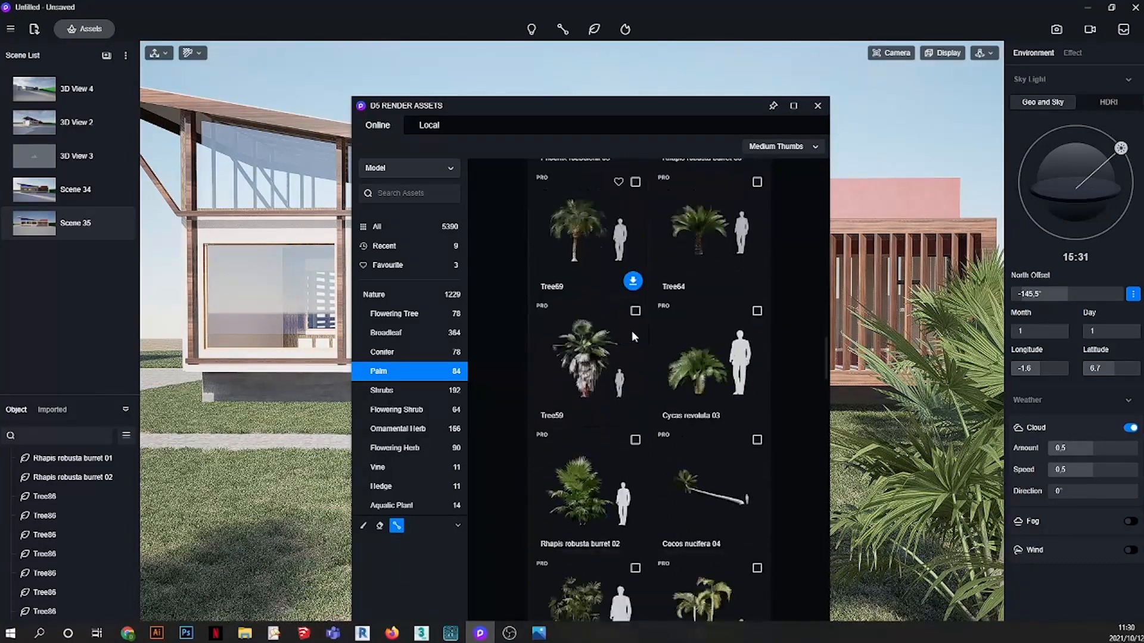
{"action": "scroll", "coordinate": [631, 330], "scroll_direction": "down", "scroll_amount": 10}
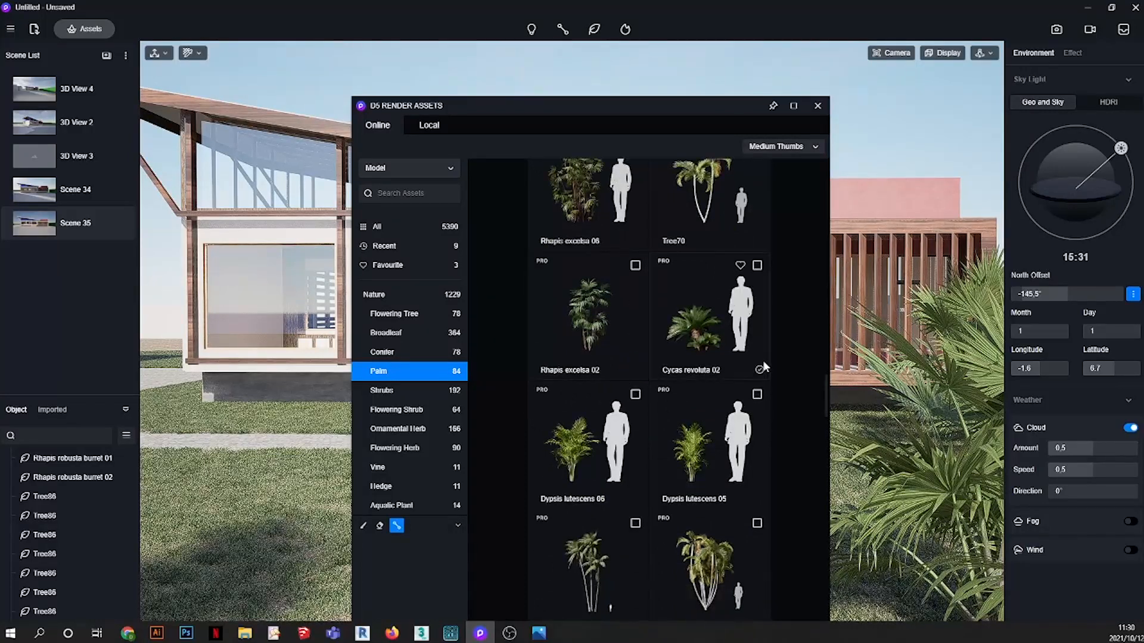
{"action": "left_click", "coordinate": [757, 265]}
{"action": "left_click_drag", "start_coordinate": [716, 108], "coordinate": [725, 572]}
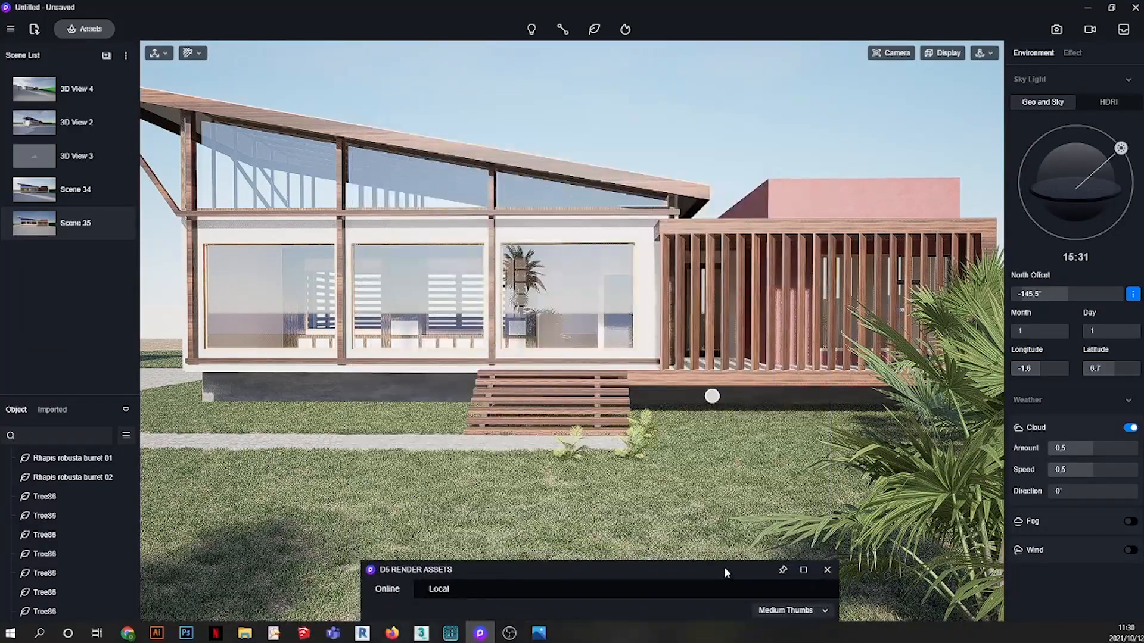
- Draw the vegetation path along the walkway's lawn edge from the foot of the steps to the paved driveway, and finish it
{"action": "left_click", "coordinate": [624, 455]}
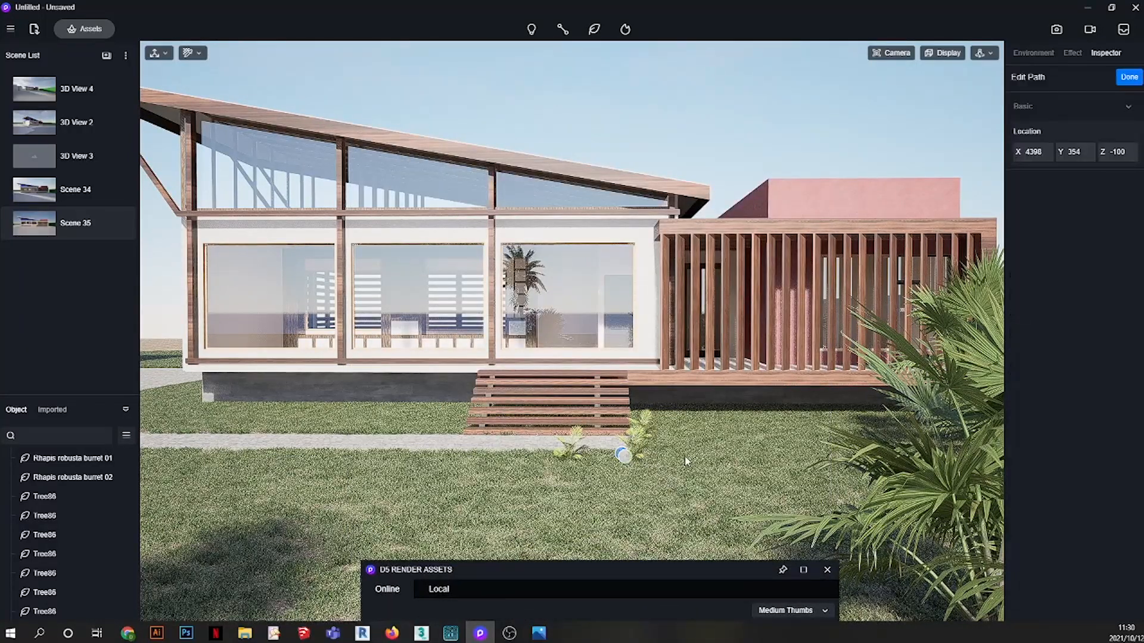
{"action": "scroll", "coordinate": [679, 486], "scroll_direction": "down", "scroll_amount": 3}
{"action": "middle_click_drag", "start_coordinate": [679, 485], "coordinate": [549, 548]}
{"action": "scroll", "coordinate": [542, 502], "scroll_direction": "down", "scroll_amount": 3}
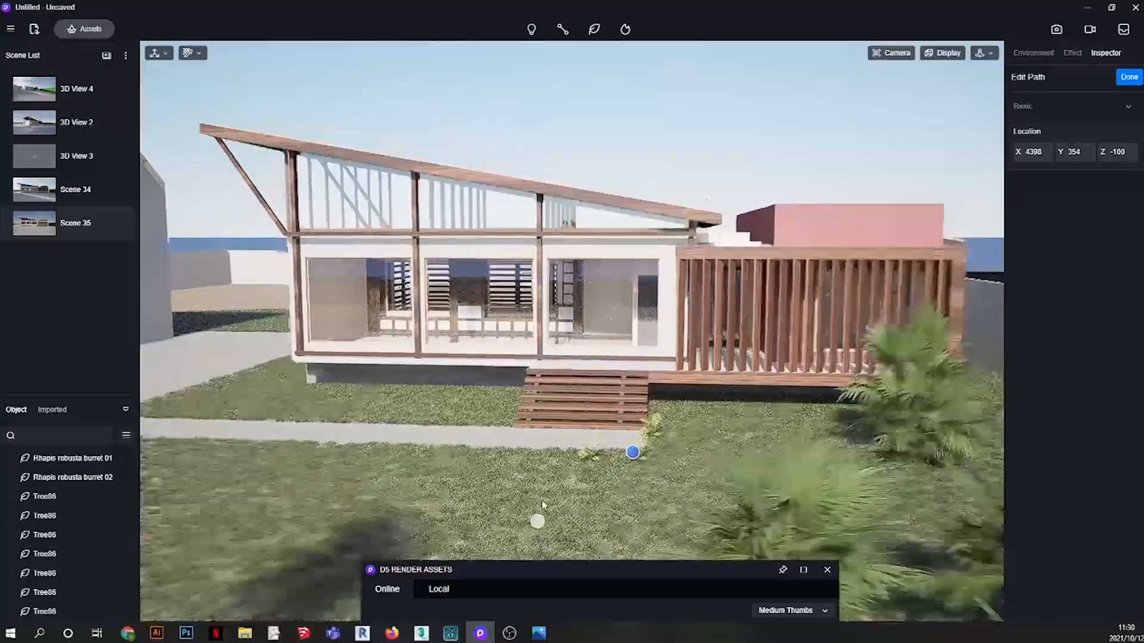
{"action": "middle_click_drag", "start_coordinate": [549, 489], "coordinate": [314, 459]}
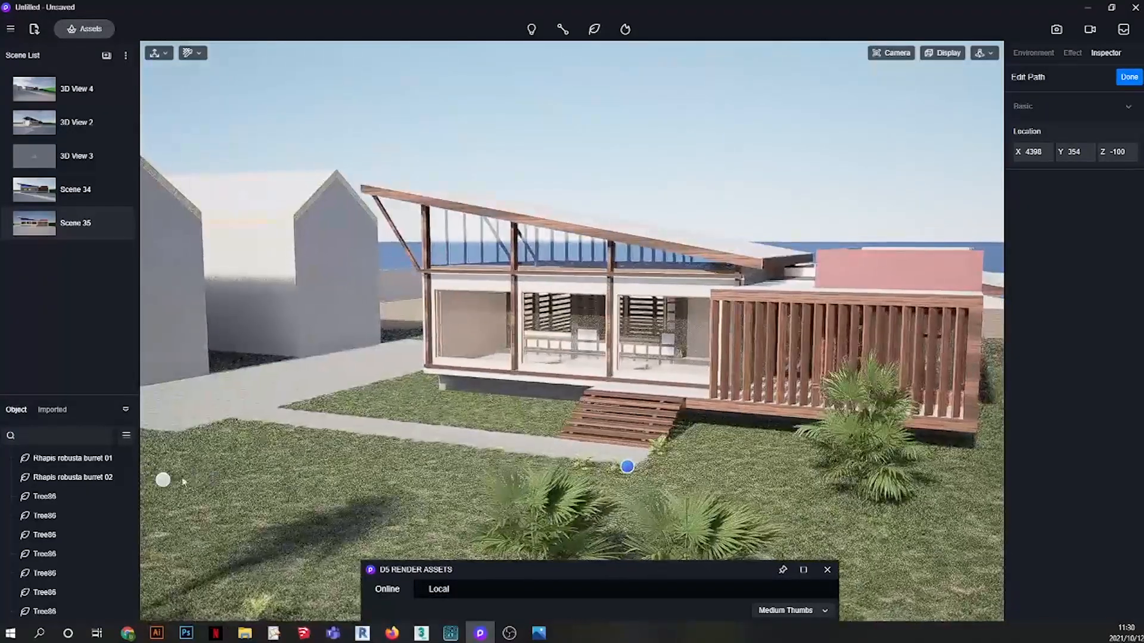
{"action": "left_click", "coordinate": [235, 425]}
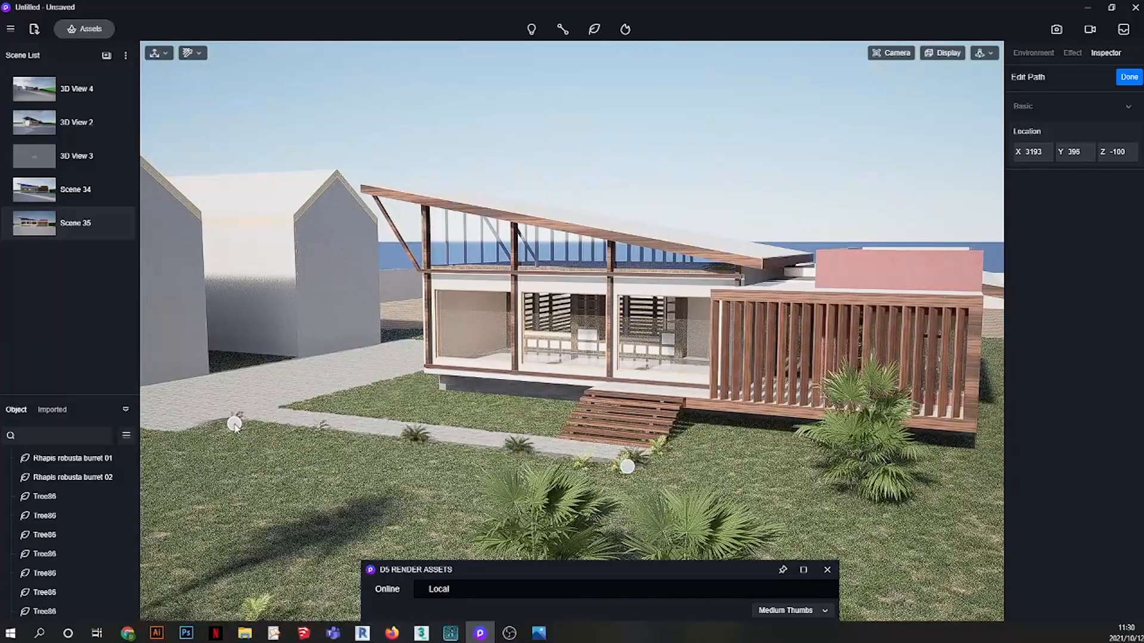
{"action": "left_click", "coordinate": [1130, 78]}
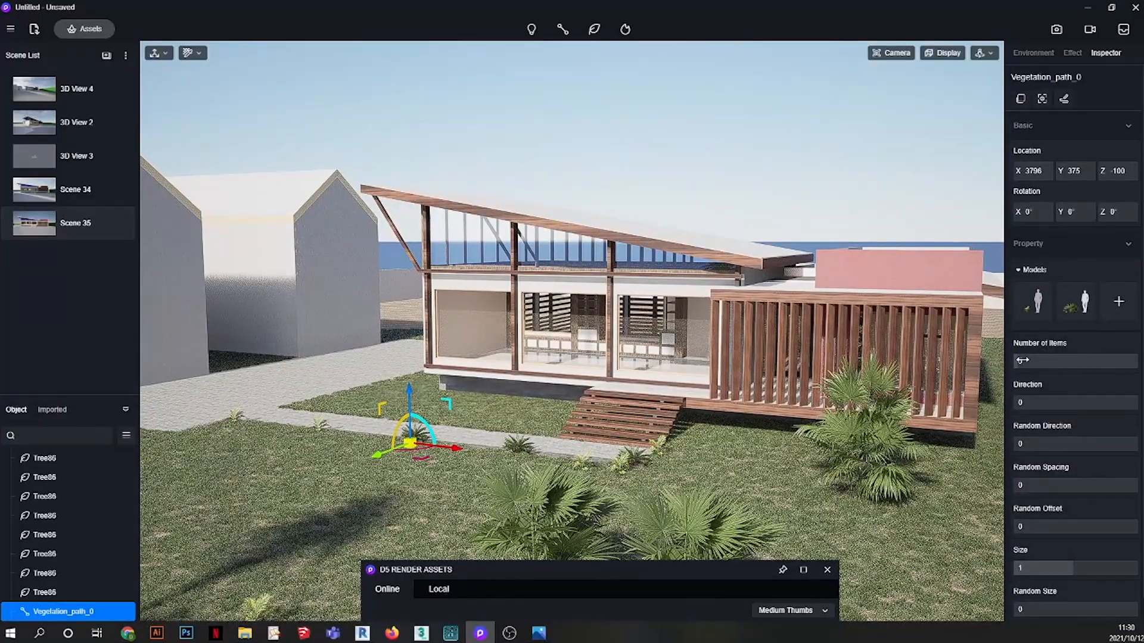
- Set the vegetation path to 34 items with direction -50.19 and random direction 0.4, and return to the Scene 35 view
{"action": "left_click_drag", "start_coordinate": [1023, 360], "coordinate": [1048, 360]}
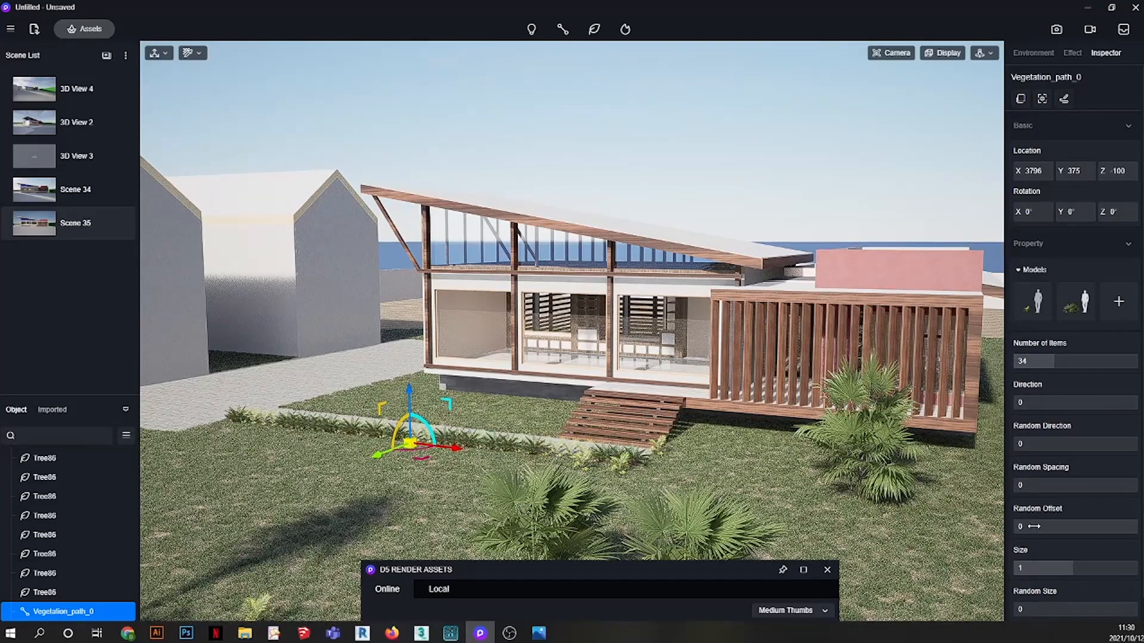
{"action": "mouse_move", "coordinate": [1034, 527]}
{"action": "left_mouse_down"}
{"action": "mouse_move", "coordinate": [1055, 525]}
{"action": "mouse_move", "coordinate": [1024, 526]}
{"action": "left_mouse_up"}
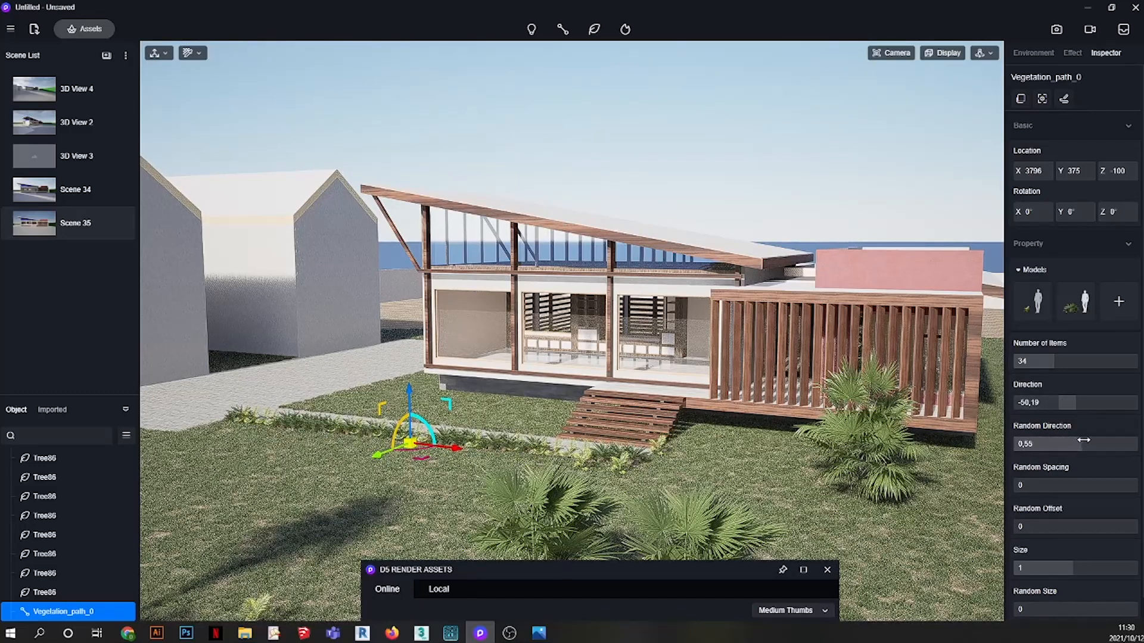
{"action": "left_click", "coordinate": [118, 223]}
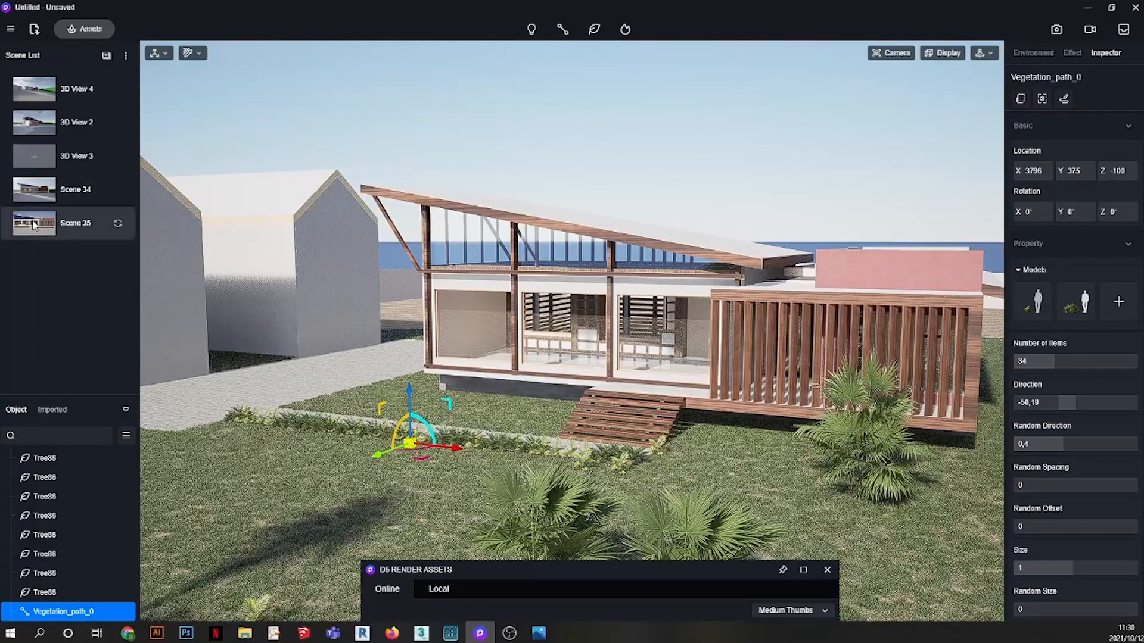
{"action": "middle_click_drag", "start_coordinate": [334, 221], "coordinate": [336, 222]}
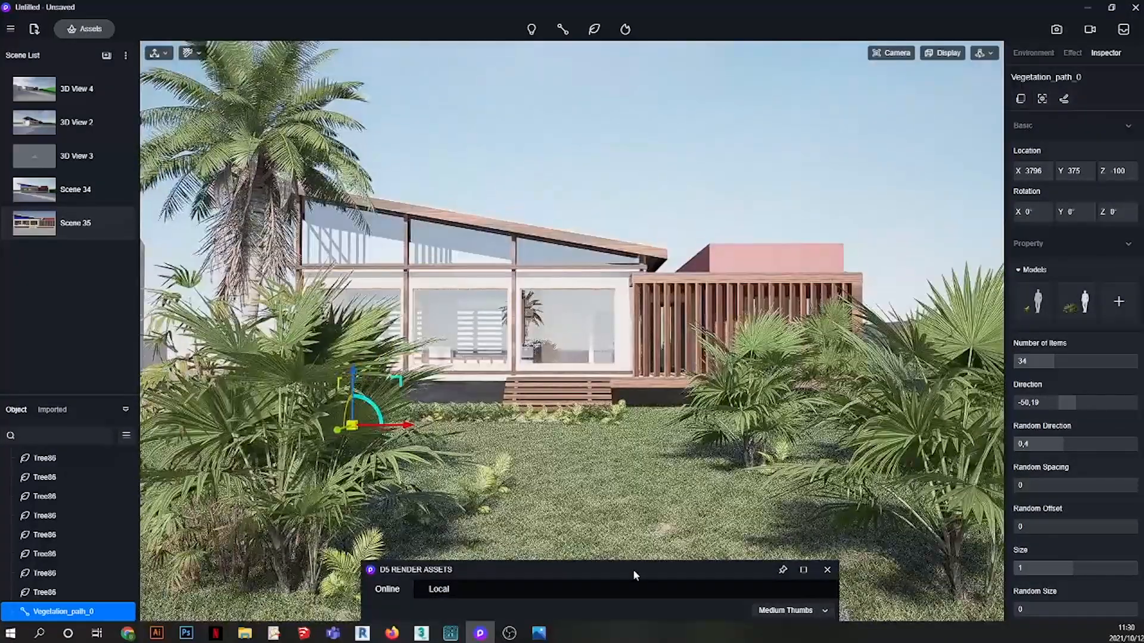
- Find Tree87 among the Palm assets and place two of them on the lawn beside the large foreground palm cluster
{"action": "left_click_drag", "start_coordinate": [633, 569], "coordinate": [692, 208]}
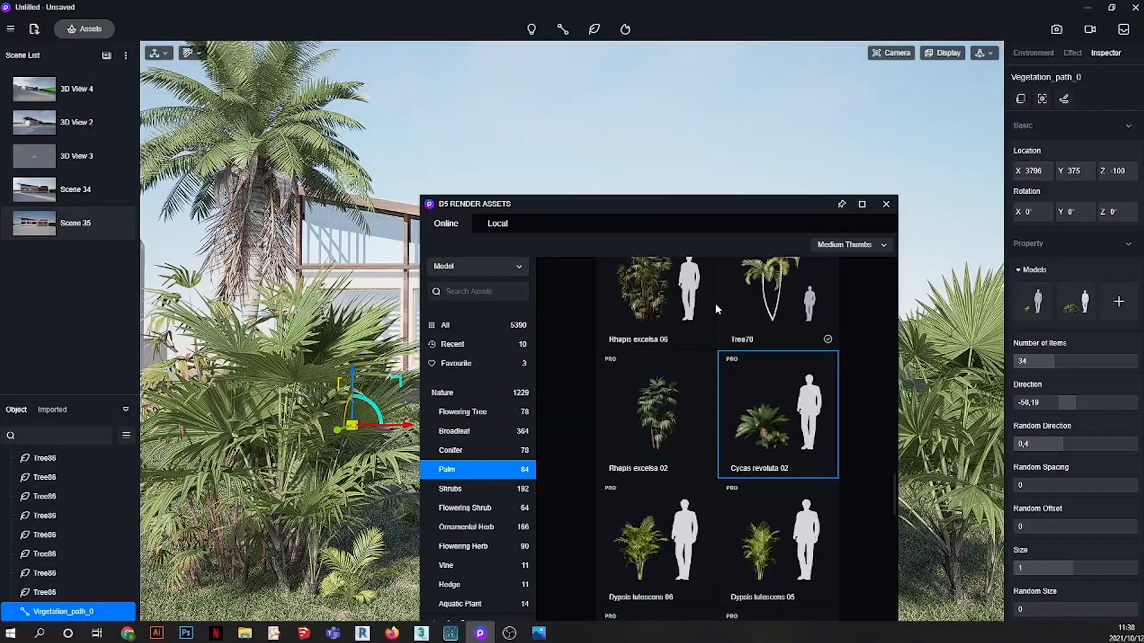
{"action": "left_click_drag", "start_coordinate": [709, 216], "coordinate": [912, 96]}
{"action": "scroll", "coordinate": [608, 417], "scroll_direction": "down", "scroll_amount": 1}
{"action": "scroll", "coordinate": [608, 412], "scroll_direction": "down", "scroll_amount": 1}
{"action": "scroll", "coordinate": [855, 371], "scroll_direction": "down", "scroll_amount": 10}
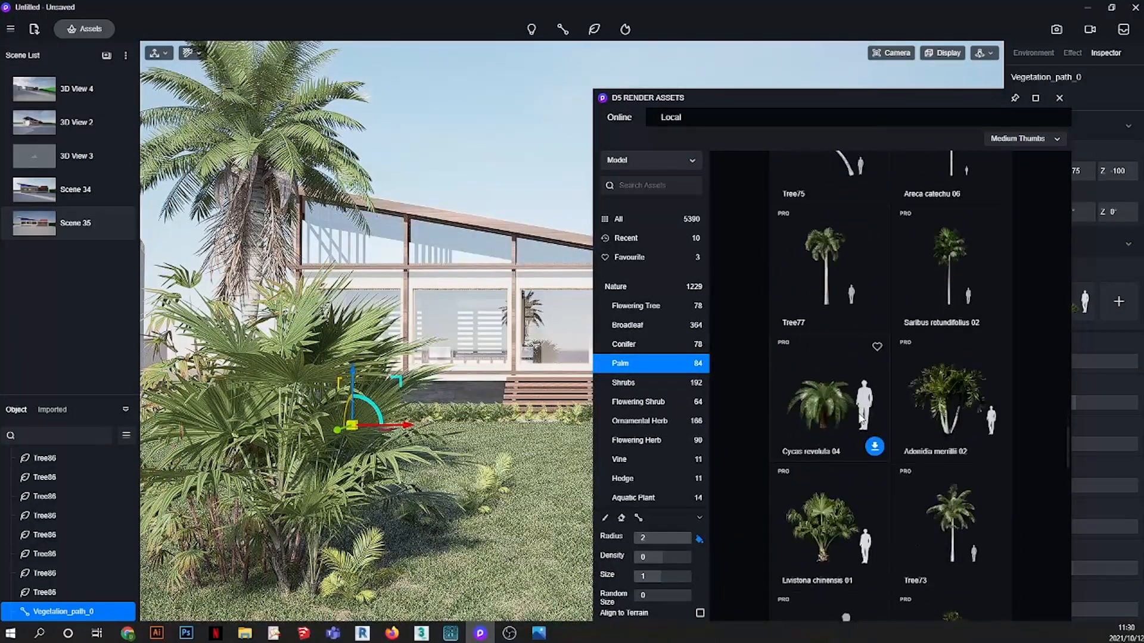
{"action": "scroll", "coordinate": [851, 427], "scroll_direction": "down", "scroll_amount": 2}
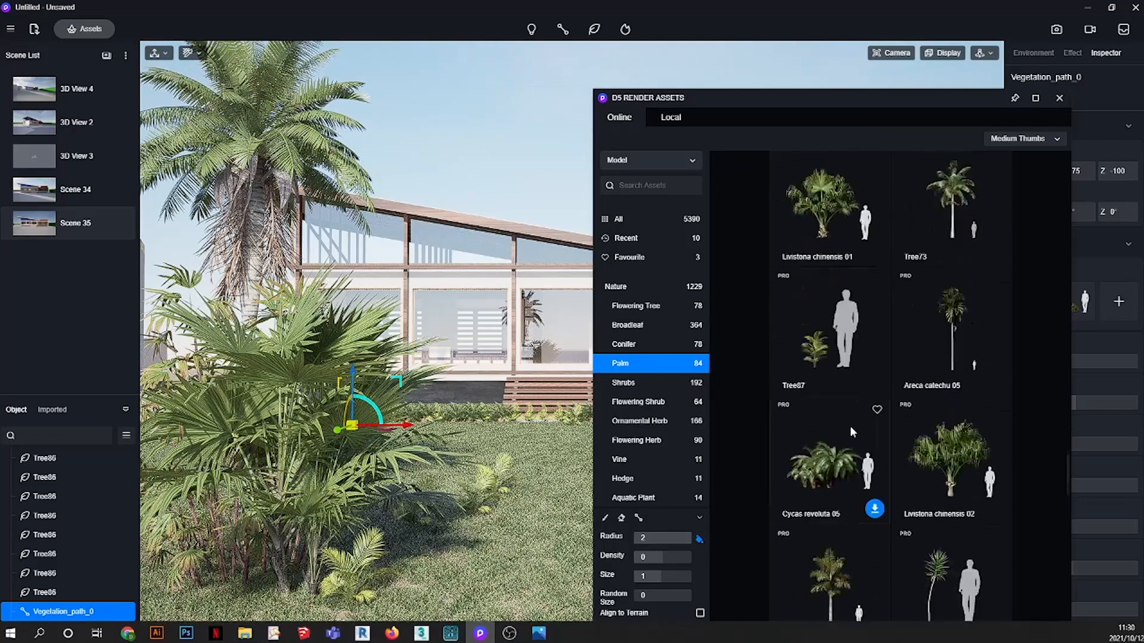
{"action": "left_click", "coordinate": [828, 357]}
{"action": "left_click", "coordinate": [469, 465]}
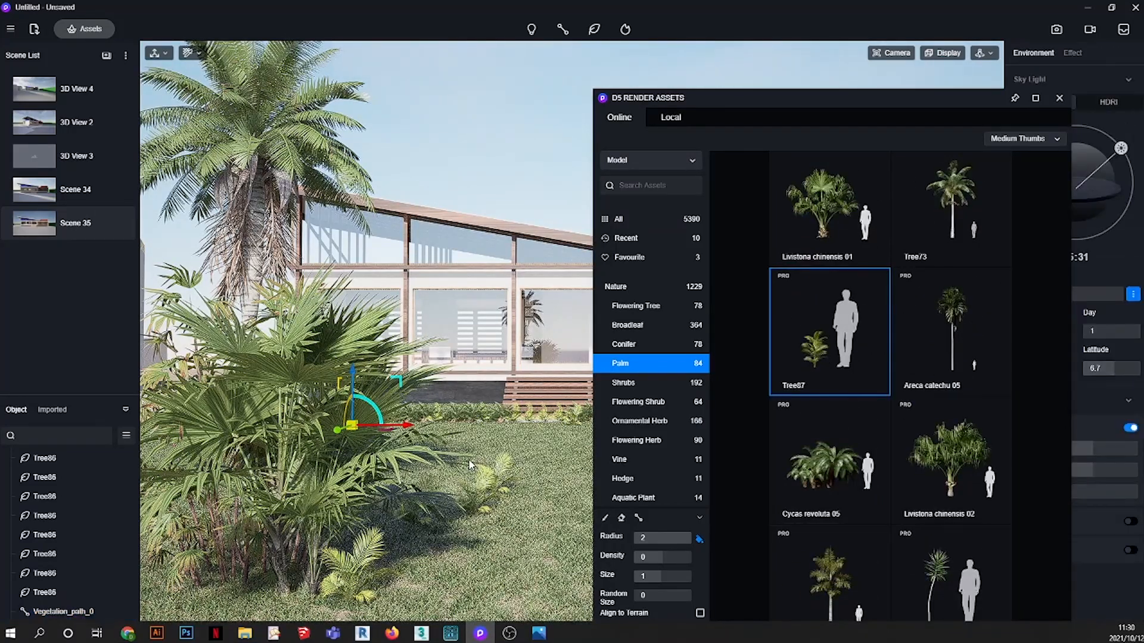
{"action": "left_click", "coordinate": [469, 466]}
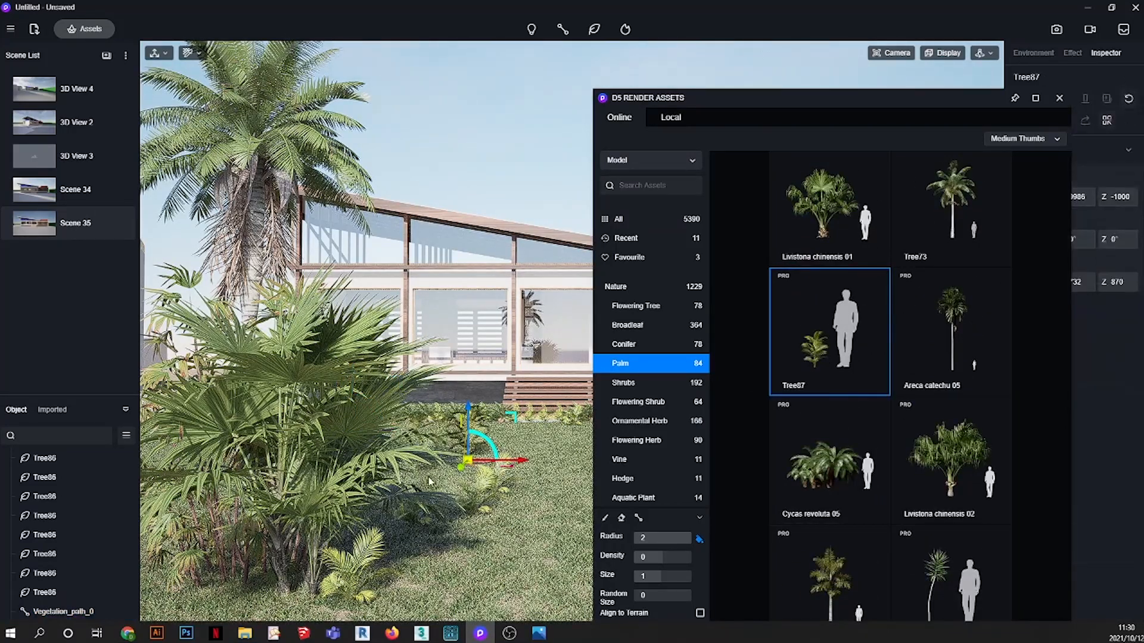
- Find Tree89 among the Palm assets and place it on the lawn in front of the house's slatted wall
{"action": "left_click_drag", "start_coordinate": [838, 105], "coordinate": [640, 99]}
{"action": "scroll", "coordinate": [713, 398], "scroll_direction": "down", "scroll_amount": 3}
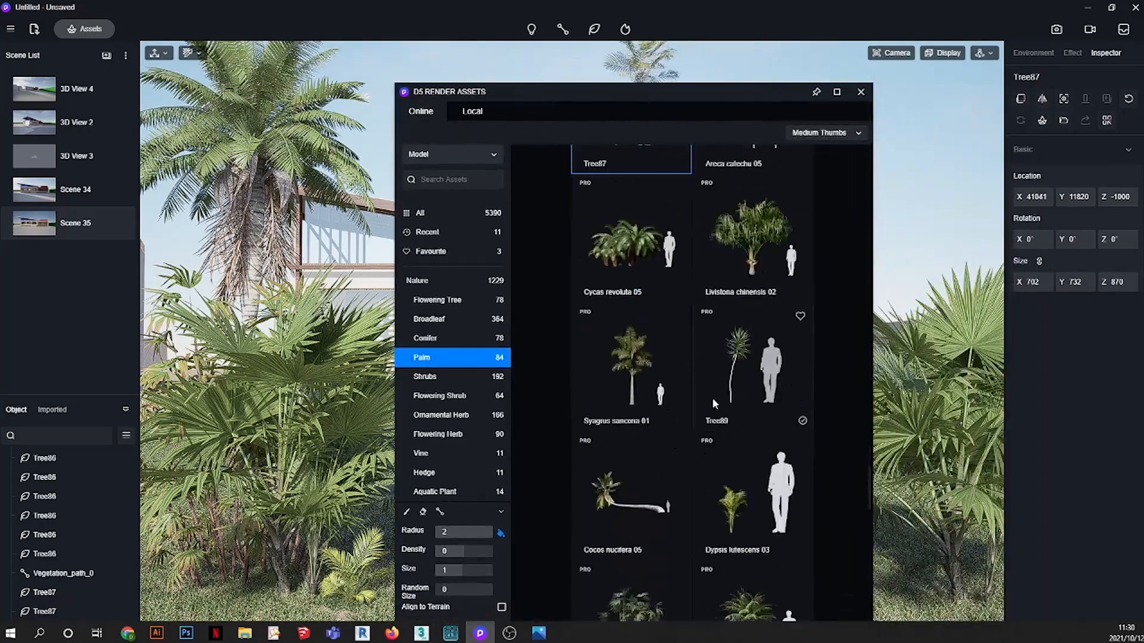
{"action": "left_click", "coordinate": [741, 383]}
{"action": "left_click_drag", "start_coordinate": [734, 98], "coordinate": [564, 563]}
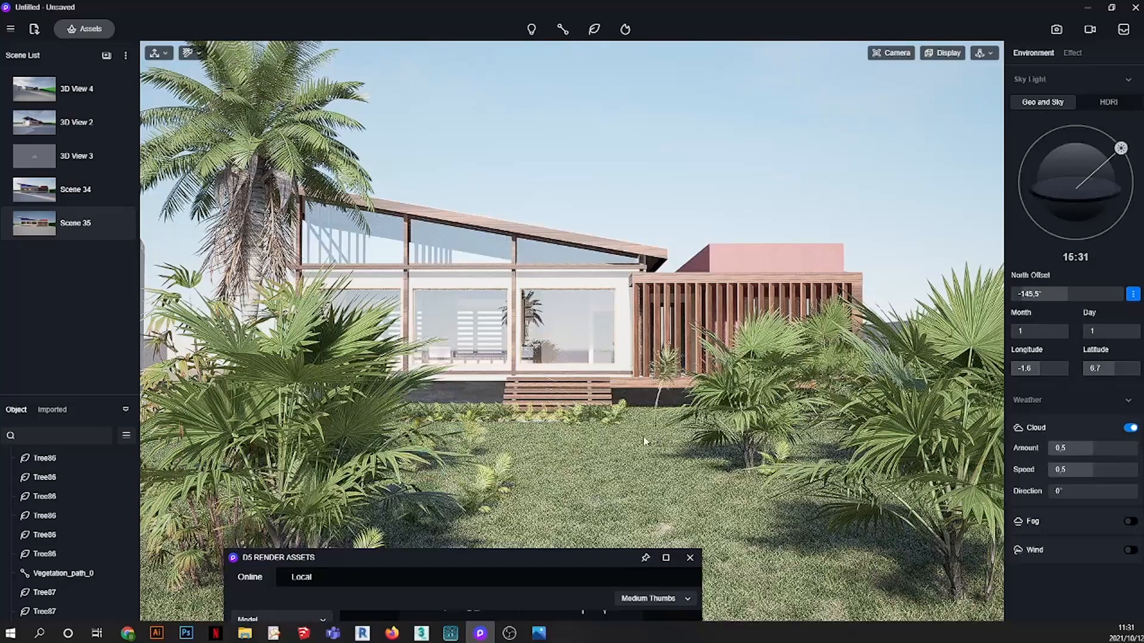
{"action": "left_click", "coordinate": [625, 445]}
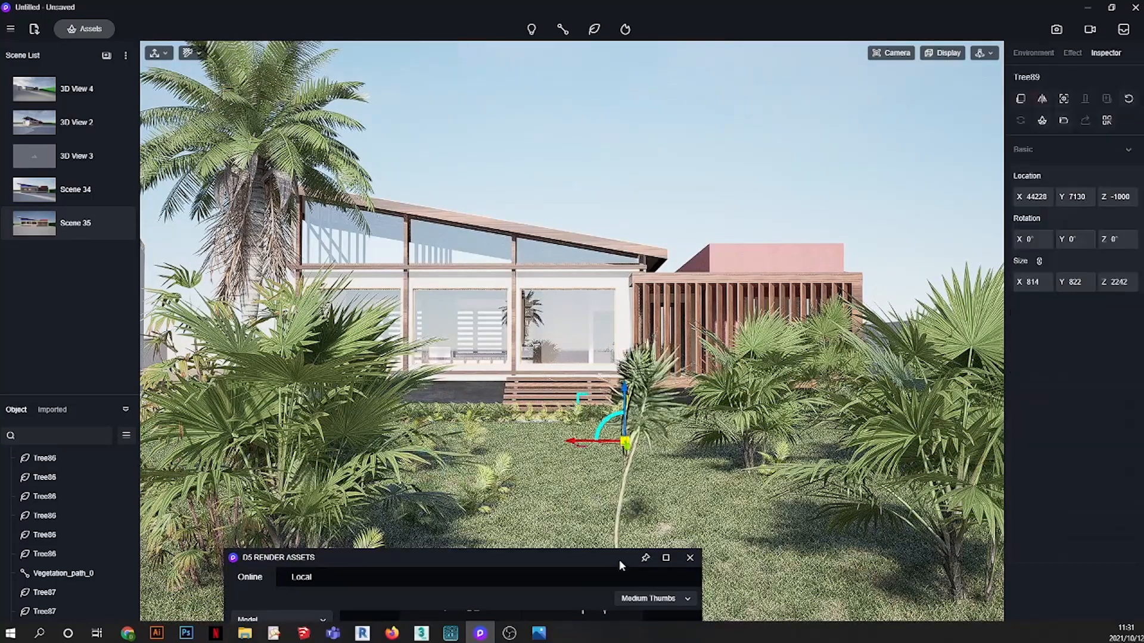
- Download Phoenix roebelenii 04 from the Palm assets, close the asset library and deselect the placed tree
{"action": "left_click_drag", "start_coordinate": [619, 559], "coordinate": [756, 174]}
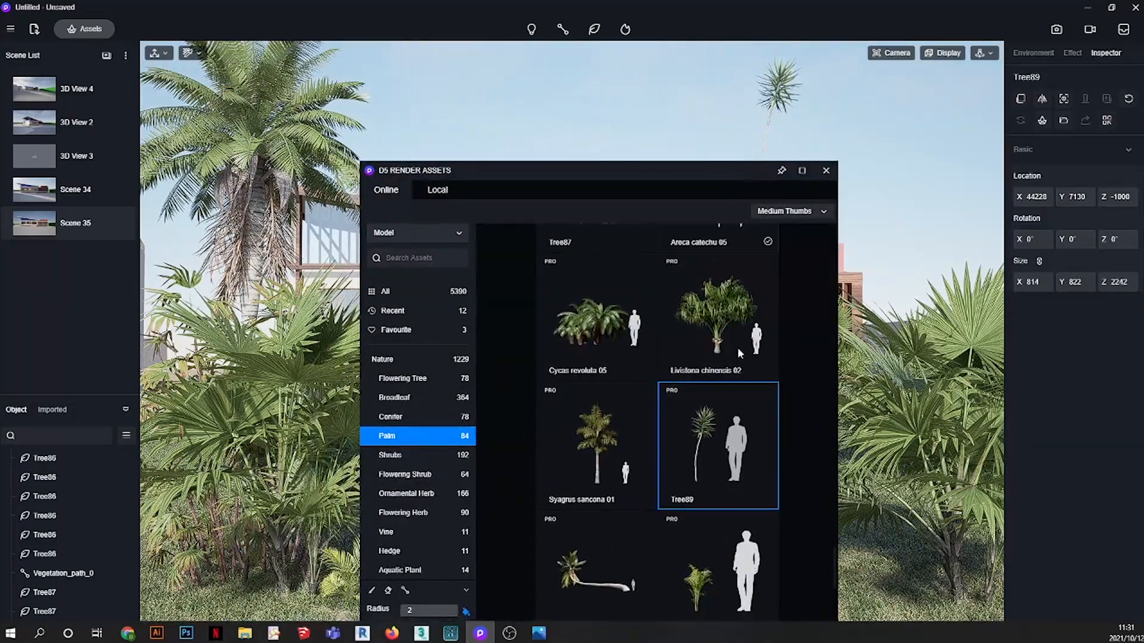
{"action": "scroll", "coordinate": [738, 348], "scroll_direction": "down", "scroll_amount": 4}
{"action": "mouse_move", "coordinate": [621, 368]}
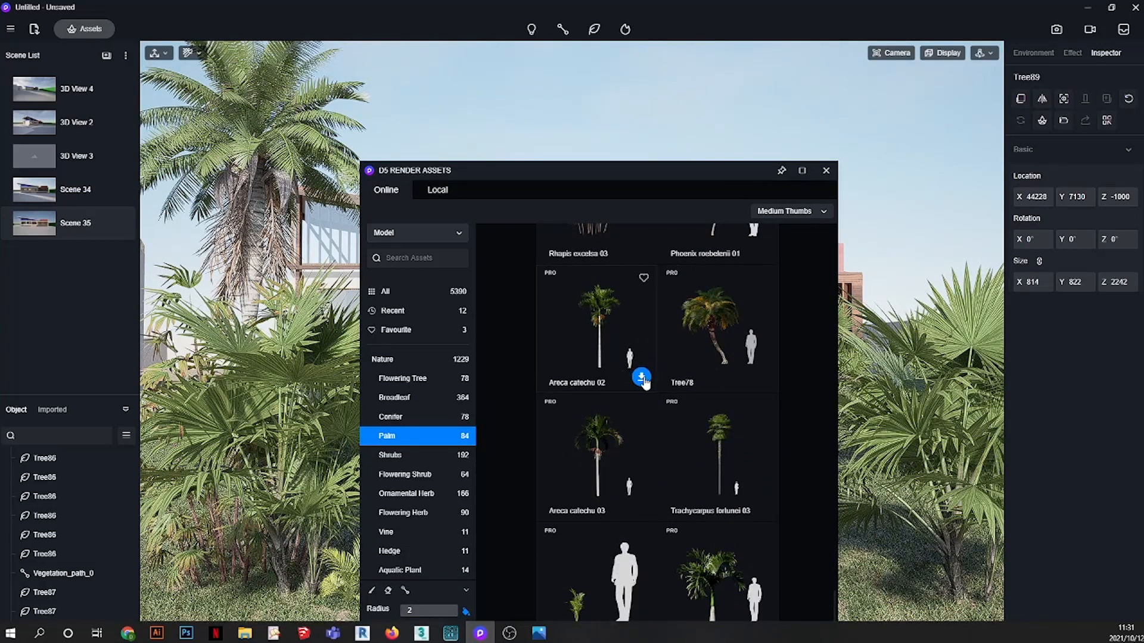
{"action": "scroll", "coordinate": [685, 406], "scroll_direction": "down", "scroll_amount": 3}
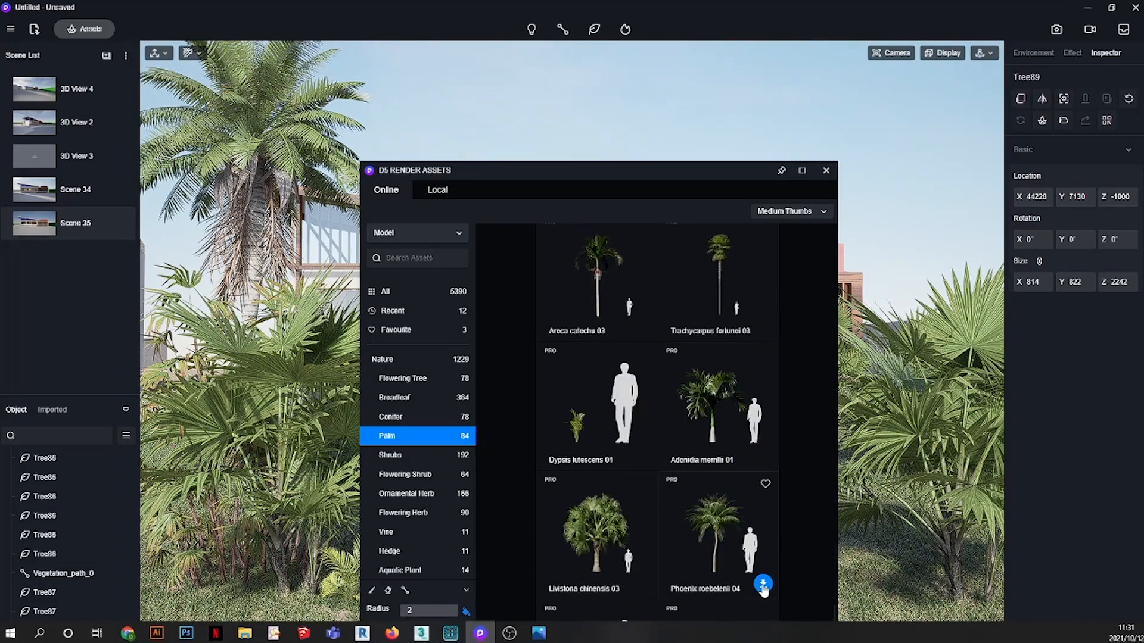
{"action": "left_click", "coordinate": [825, 172]}
{"action": "left_click", "coordinate": [889, 88]}
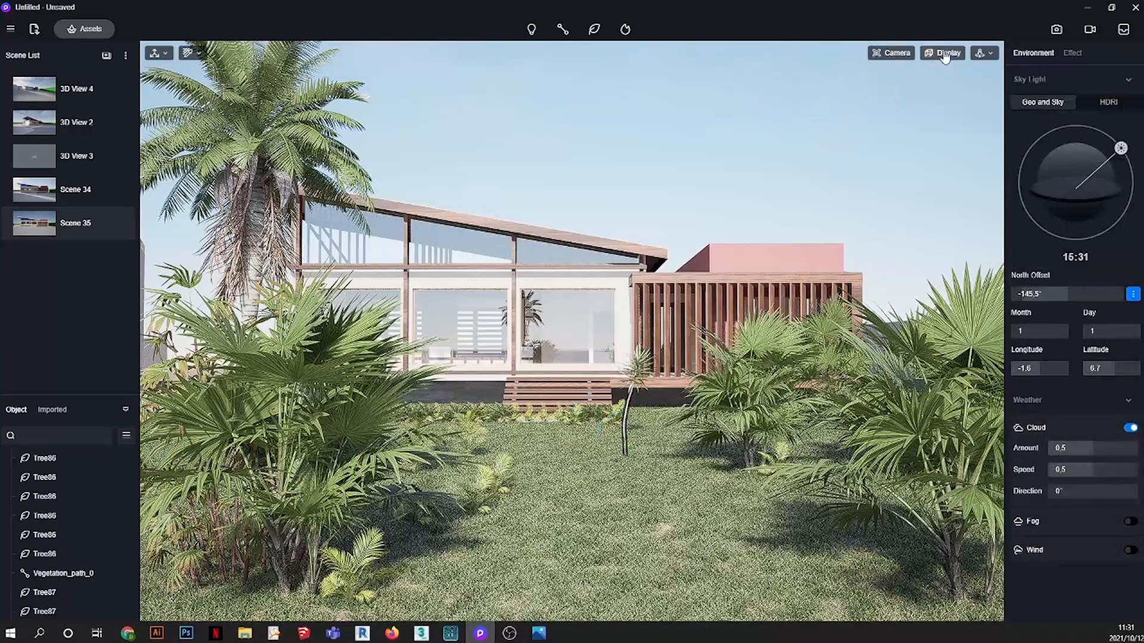
- Turn on the composition grid over the viewport and check the open reference image
{"action": "left_click", "coordinate": [944, 53]}
{"action": "left_click", "coordinate": [975, 91]}
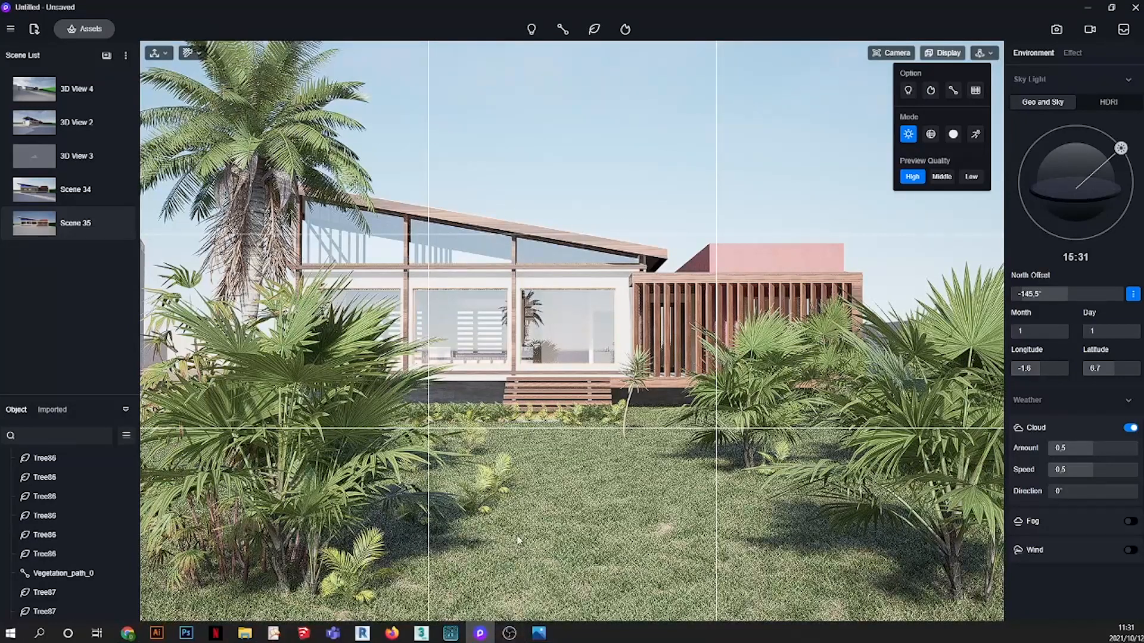
{"action": "left_click", "coordinate": [540, 639]}
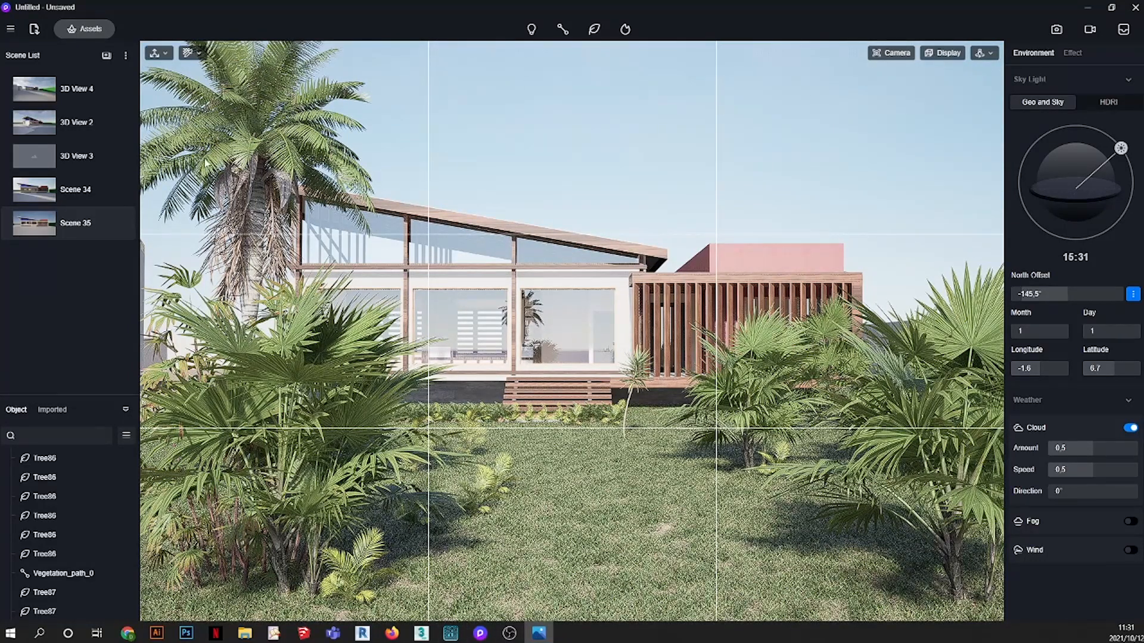
{"action": "left_click", "coordinate": [361, 77]}
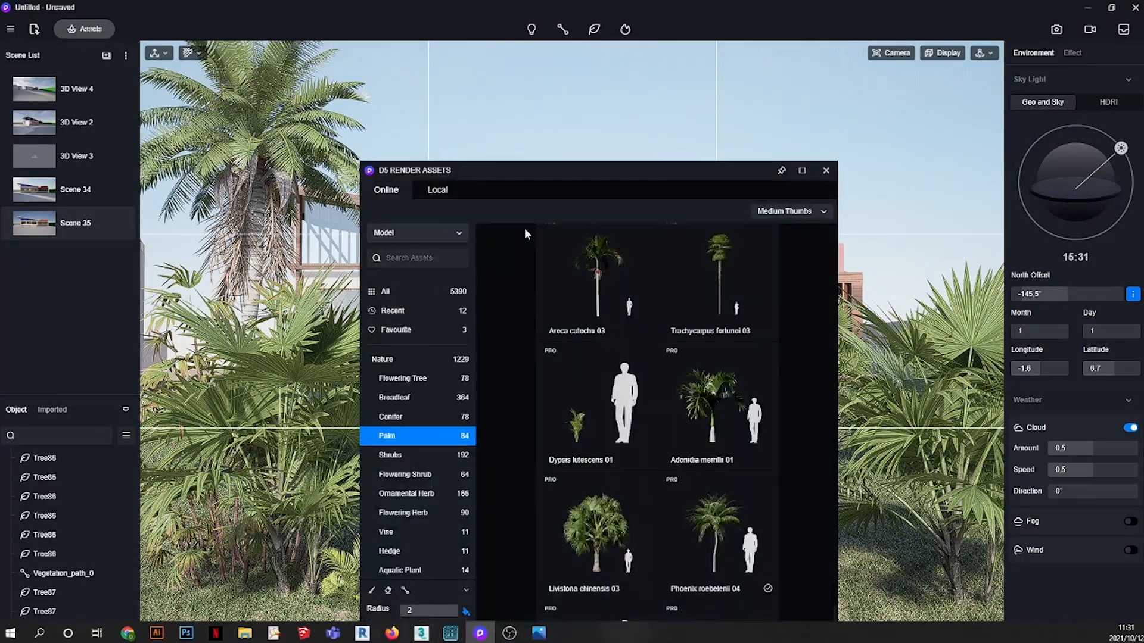
- Place the Phoenix roebelenii 04 palm on the lawn beside Tree89, in front of the slatted wall
{"action": "left_click_drag", "start_coordinate": [588, 169], "coordinate": [370, 59]}
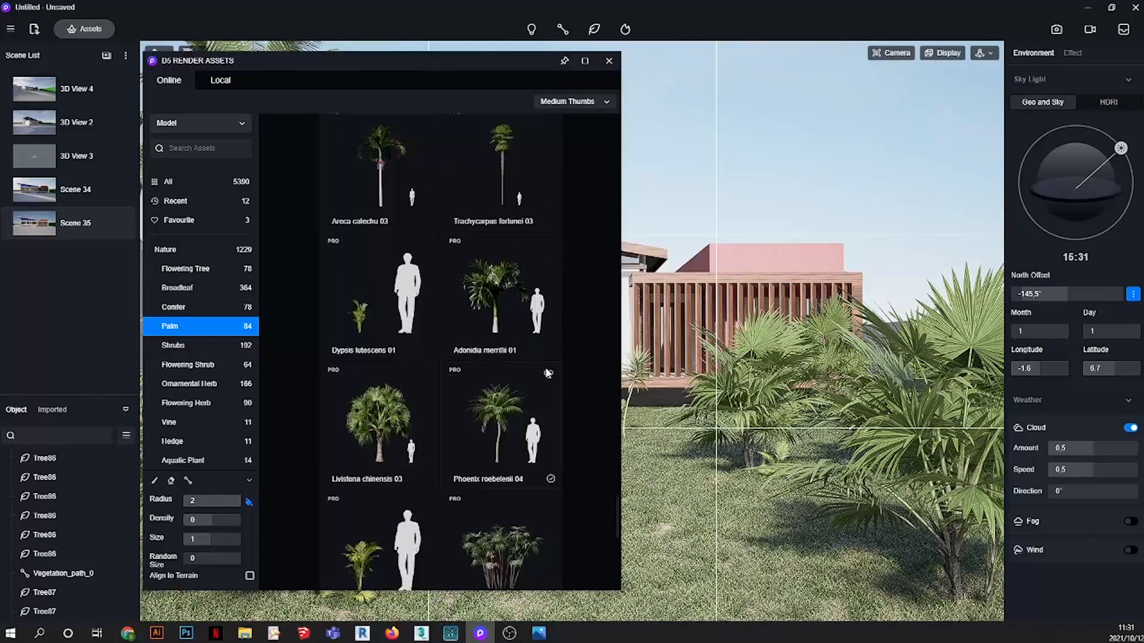
{"action": "left_click", "coordinate": [510, 434]}
{"action": "left_click_drag", "start_coordinate": [514, 69], "coordinate": [168, 220]}
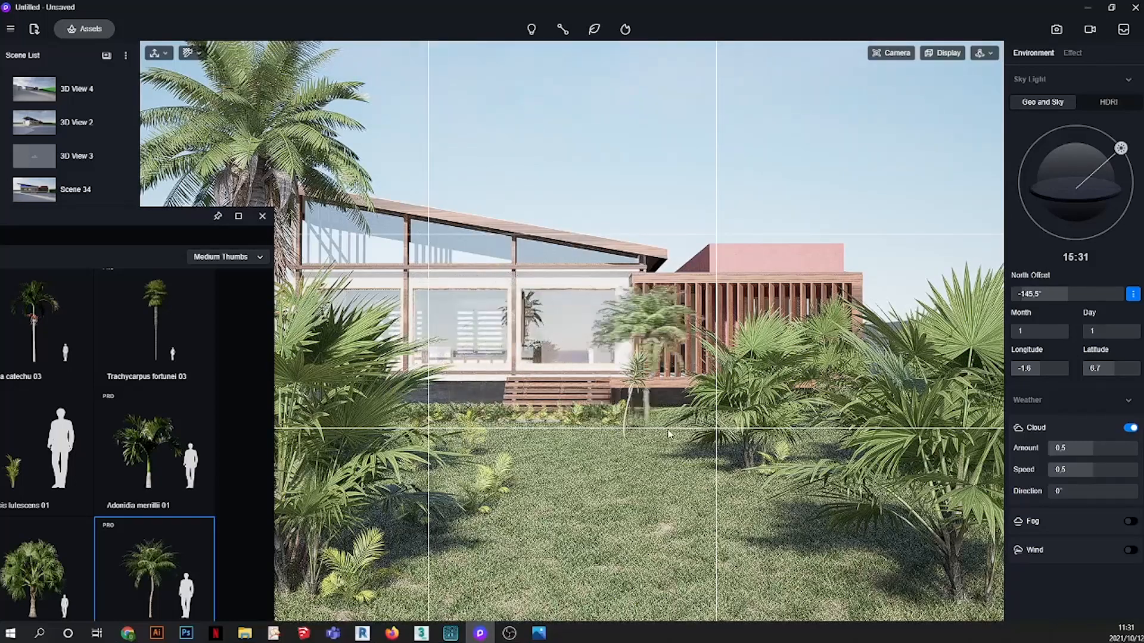
{"action": "left_click", "coordinate": [698, 451]}
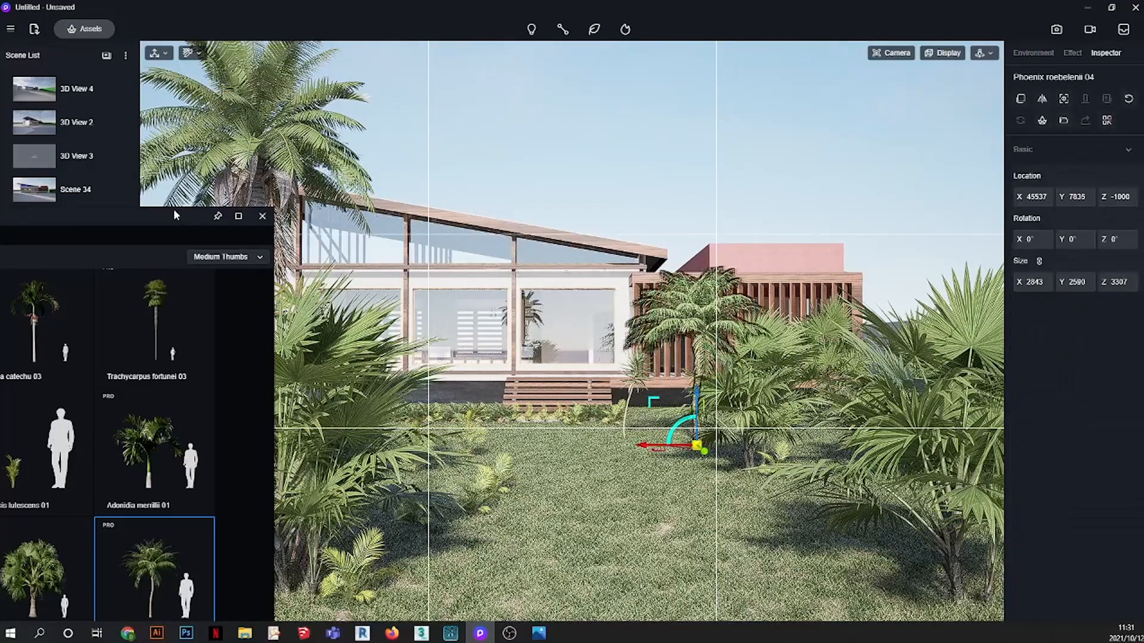
- Find Dypsis lutescens 04 among the Palm assets and place it on the lawn beside the small Tree87 plants
{"action": "left_click_drag", "start_coordinate": [173, 209], "coordinate": [929, 123]}
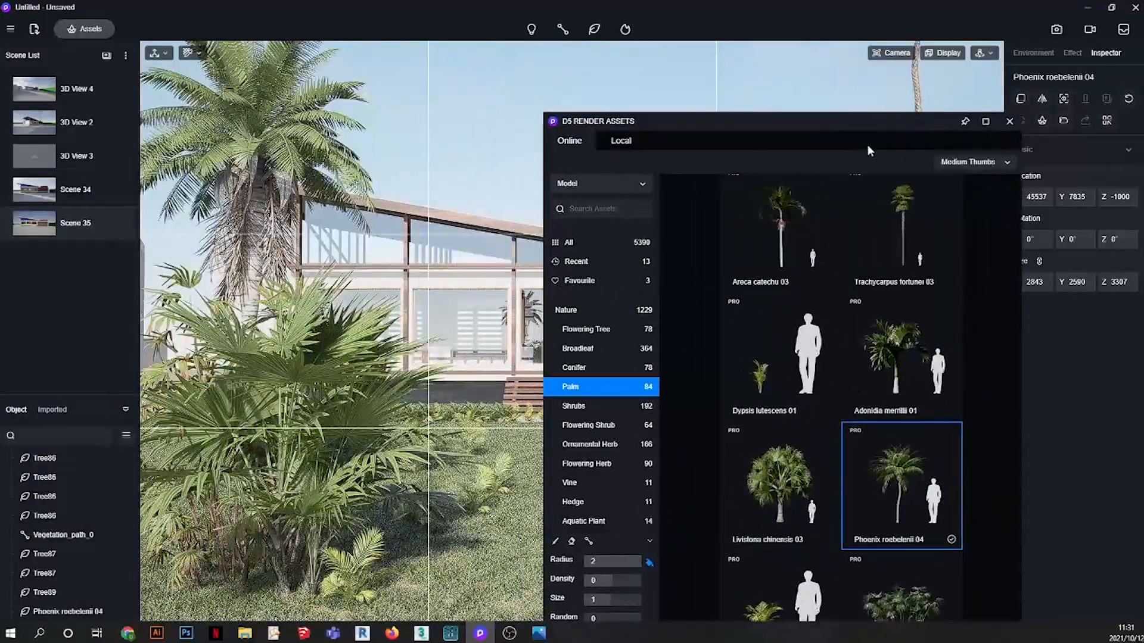
{"action": "left_click_drag", "start_coordinate": [727, 119], "coordinate": [558, 69]}
{"action": "left_click_drag", "start_coordinate": [666, 68], "coordinate": [824, 77]}
{"action": "scroll", "coordinate": [829, 379], "scroll_direction": "down", "scroll_amount": 3}
{"action": "scroll", "coordinate": [830, 380], "scroll_direction": "down", "scroll_amount": 2}
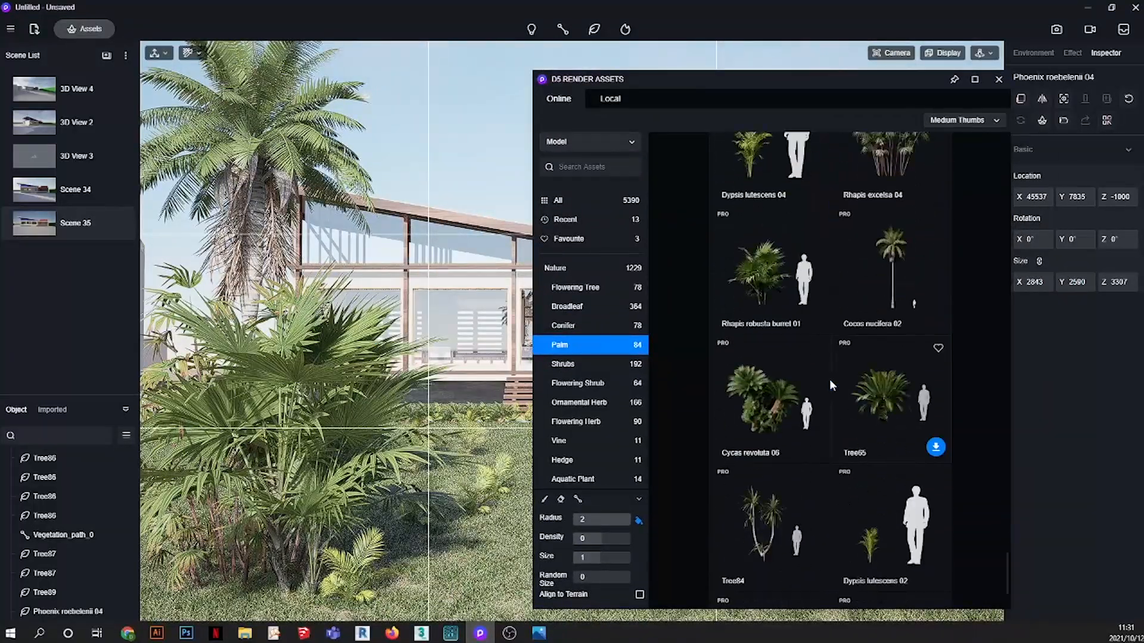
{"action": "scroll", "coordinate": [804, 334], "scroll_direction": "up", "scroll_amount": 1}
{"action": "left_click", "coordinate": [782, 240]}
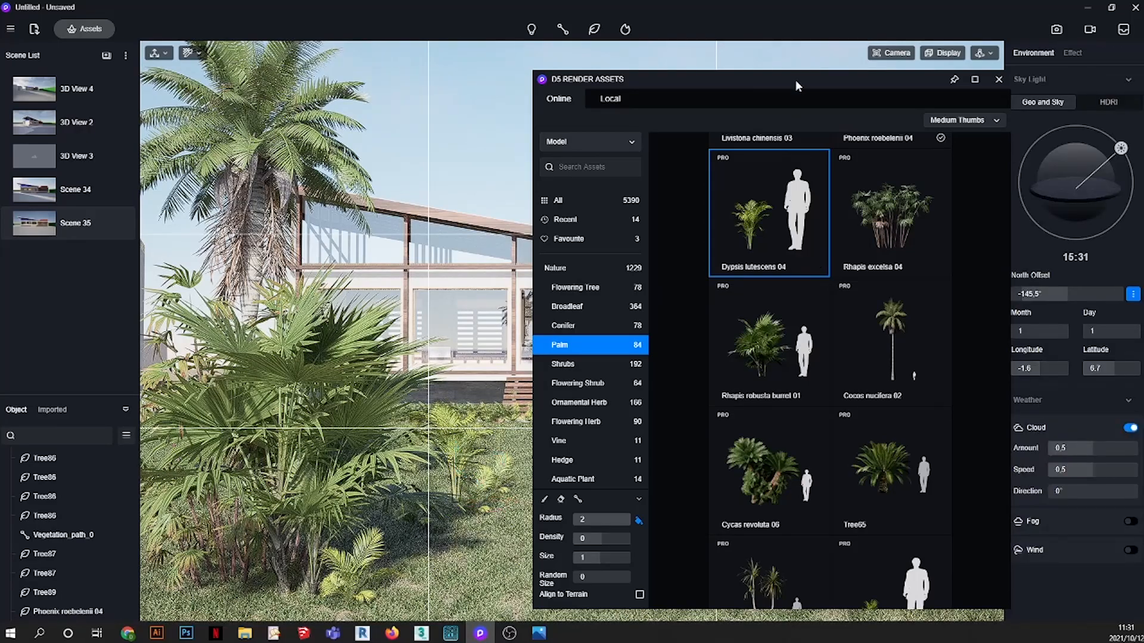
- Place Tree84 among the palms in front of the slatted wall and scale it down to about 3006 × 2024 × 4082
{"action": "left_click_drag", "start_coordinate": [795, 80], "coordinate": [558, 62]}
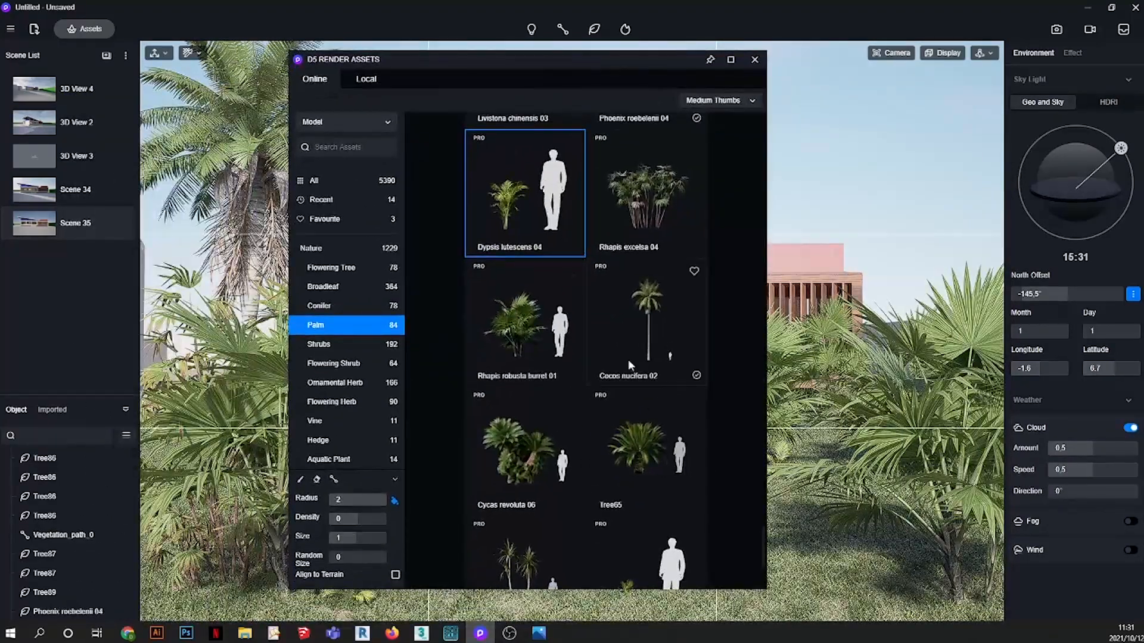
{"action": "scroll", "coordinate": [648, 428], "scroll_direction": "down", "scroll_amount": 4}
{"action": "left_click", "coordinate": [542, 341]}
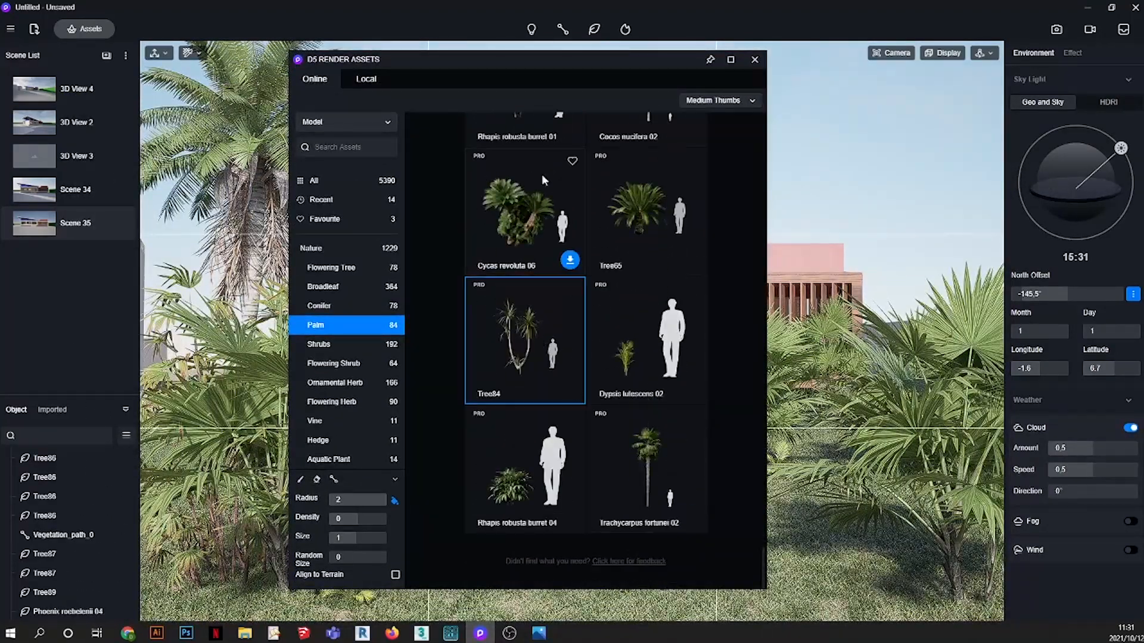
{"action": "left_click_drag", "start_coordinate": [601, 57], "coordinate": [636, 579]}
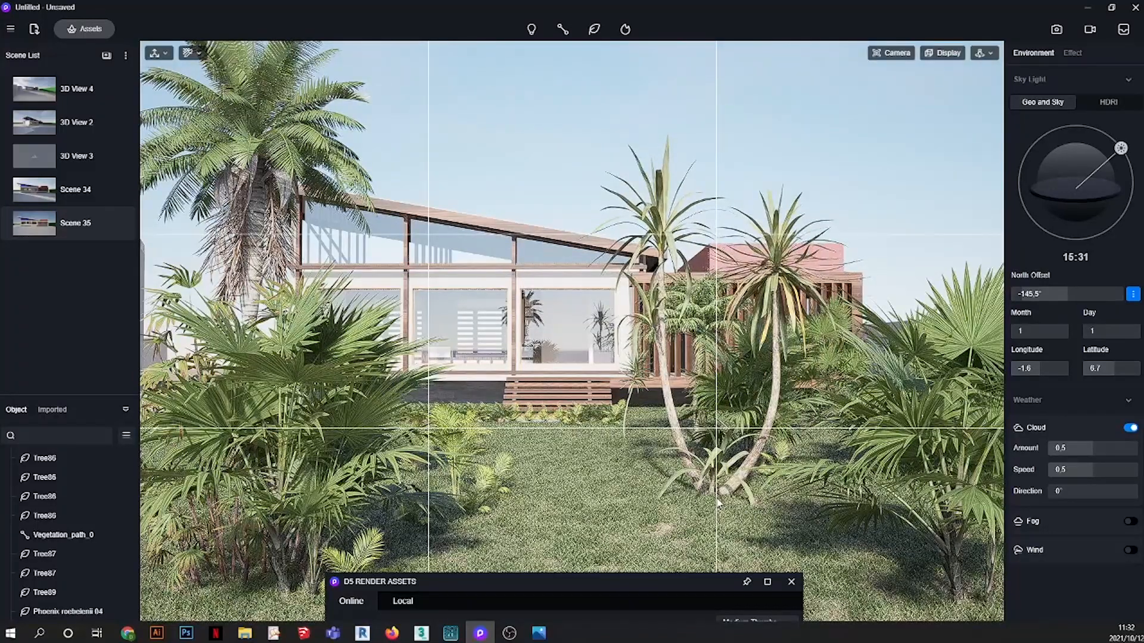
{"action": "left_click", "coordinate": [733, 460]}
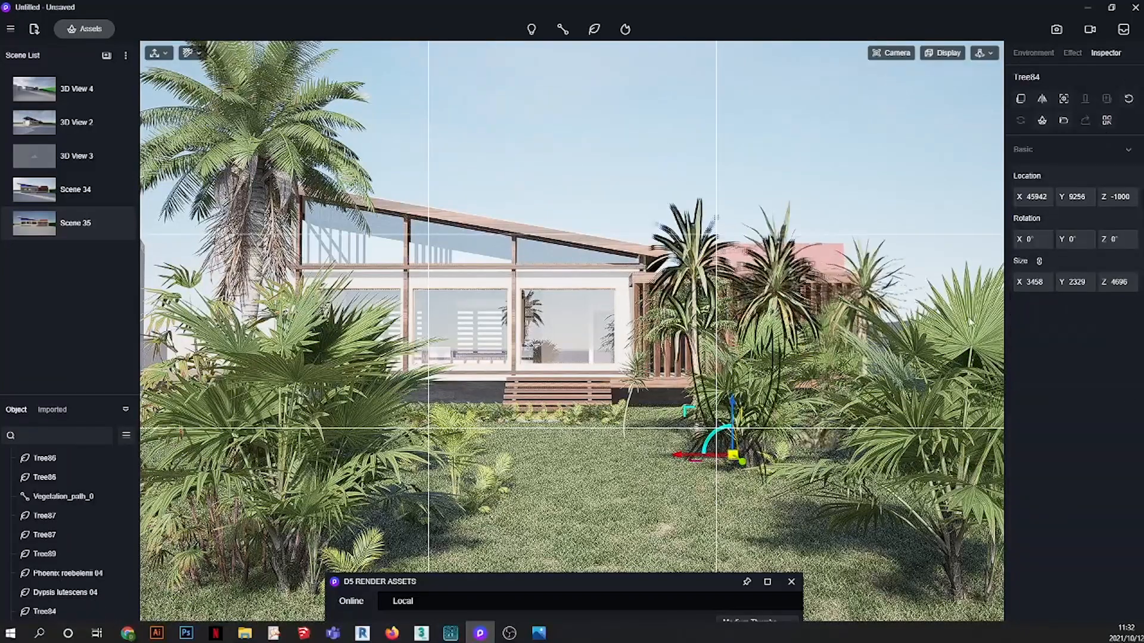
{"action": "left_click_drag", "start_coordinate": [1046, 282], "coordinate": [571, 318]}
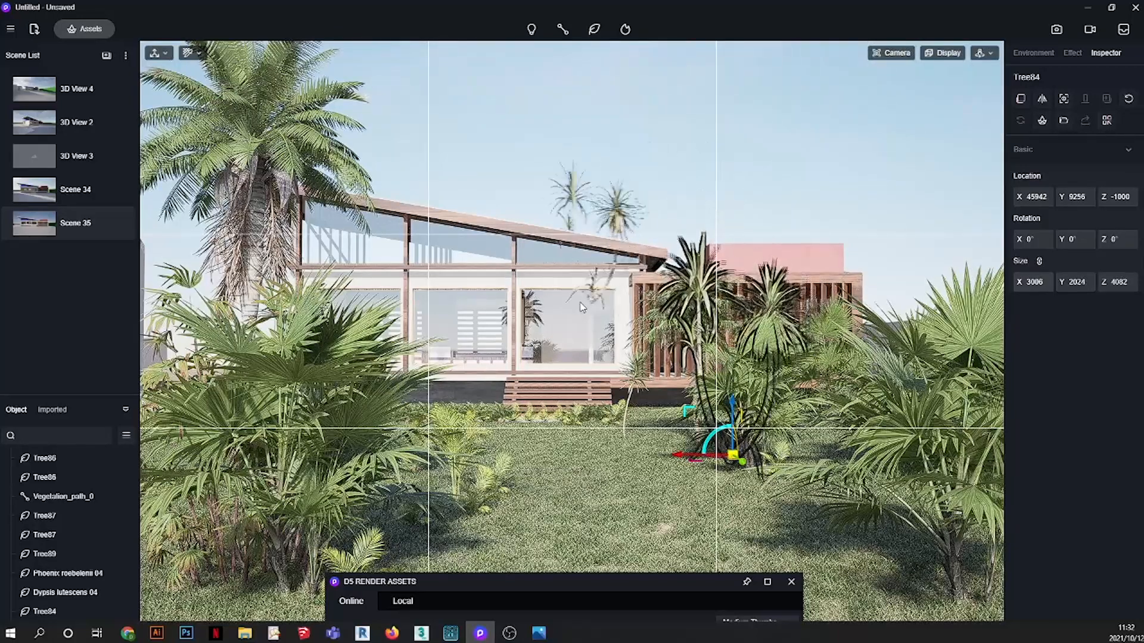
{"action": "left_click", "coordinate": [692, 224]}
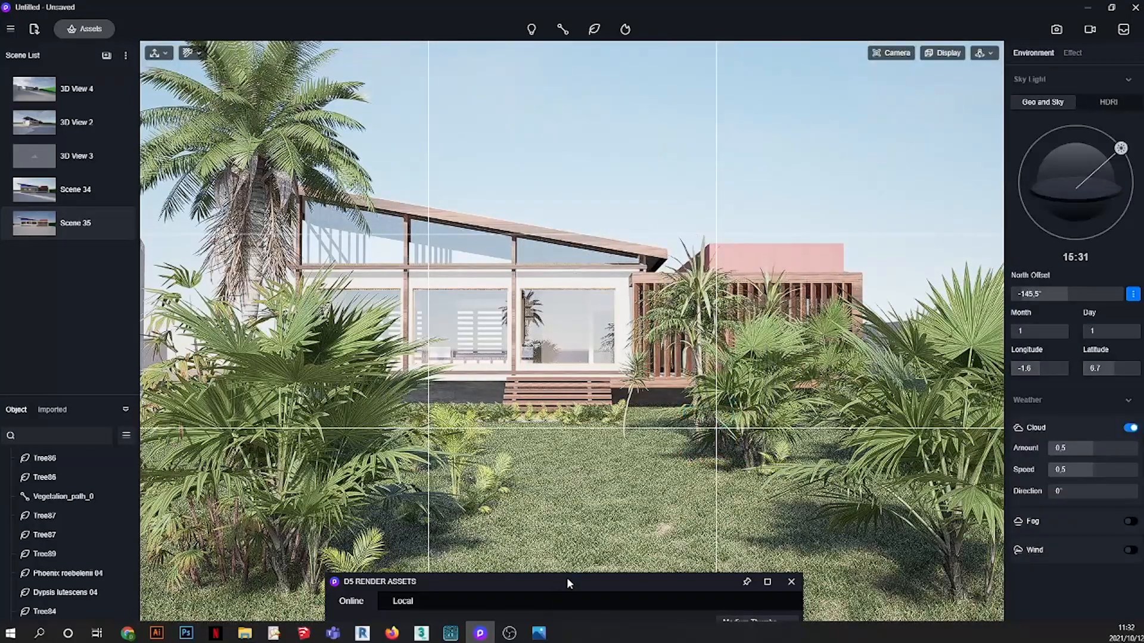
- Find Acer platanoides among the Broadleaf assets and place one behind the large foreground palm cluster beside the tall palm
{"action": "left_click_drag", "start_coordinate": [567, 577], "coordinate": [653, 94]}
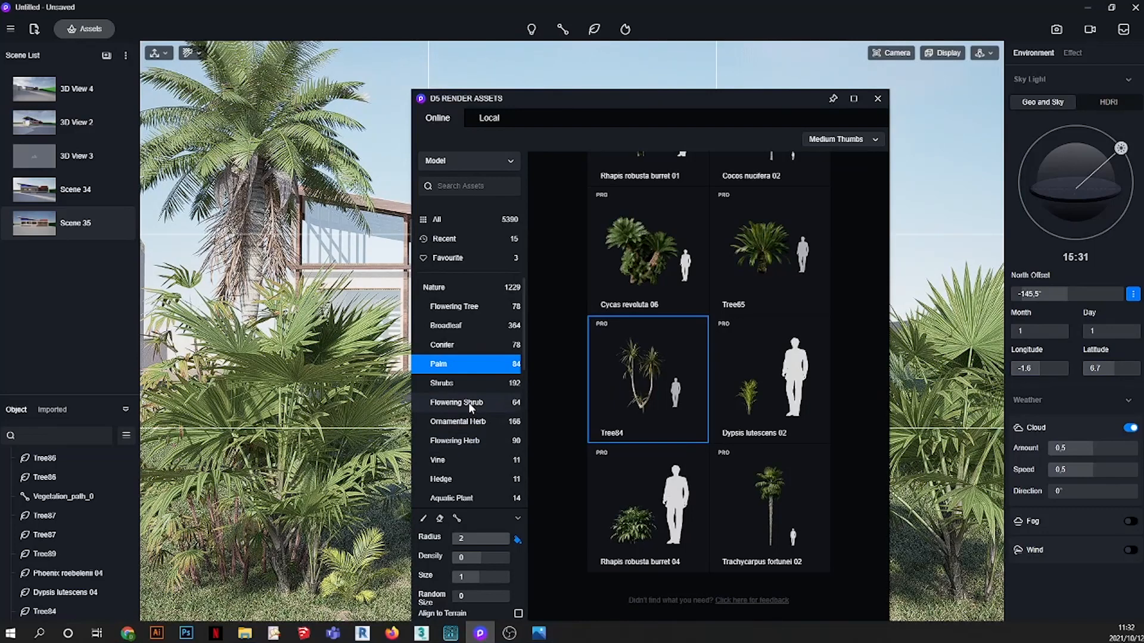
{"action": "left_click", "coordinate": [446, 327]}
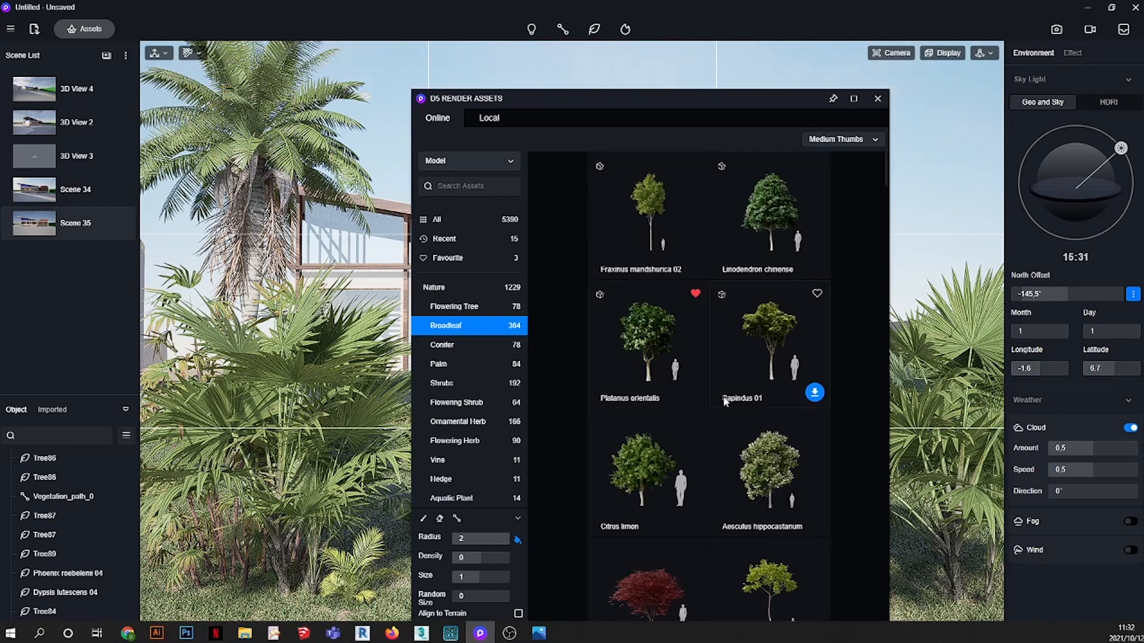
{"action": "scroll", "coordinate": [724, 396], "scroll_direction": "down", "scroll_amount": 3}
{"action": "scroll", "coordinate": [723, 396], "scroll_direction": "down", "scroll_amount": 10}
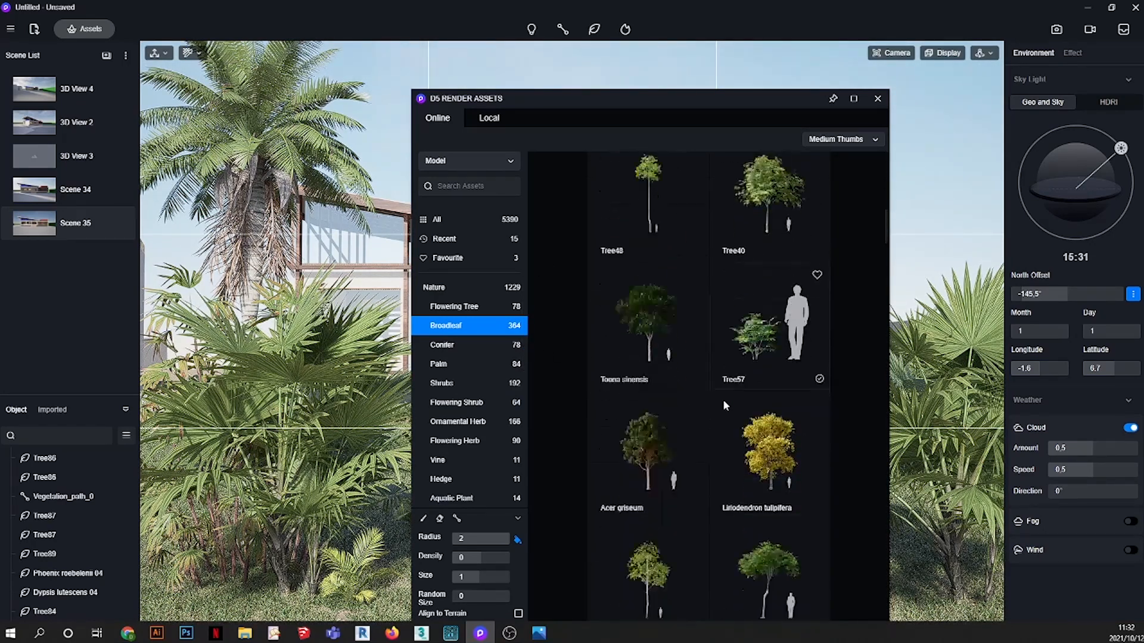
{"action": "scroll", "coordinate": [724, 399], "scroll_direction": "down", "scroll_amount": 8}
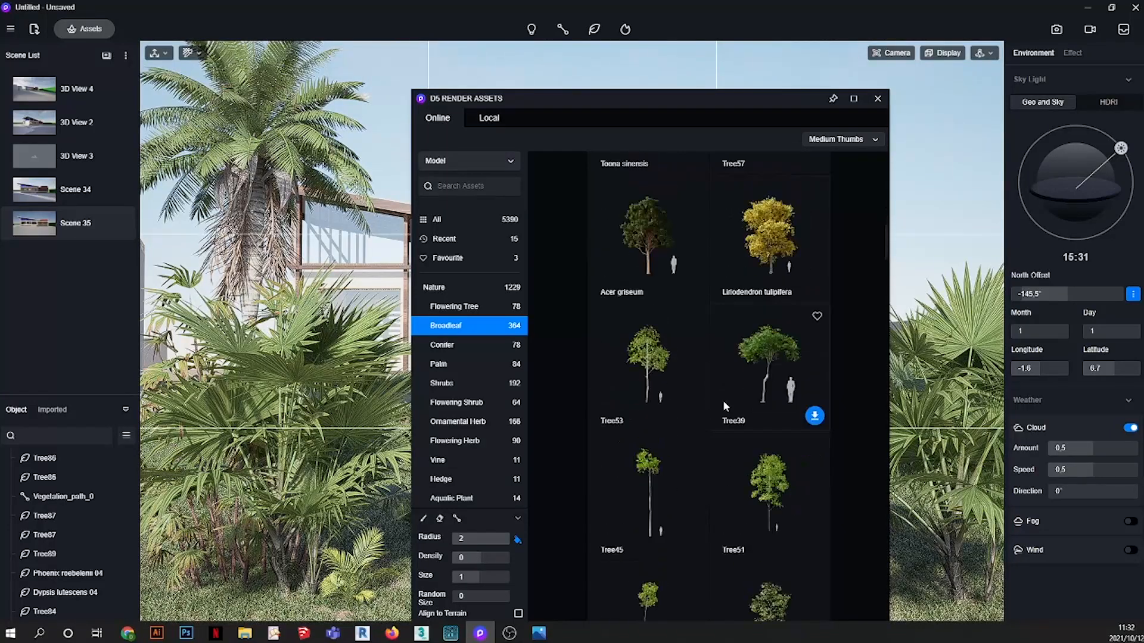
{"action": "left_click", "coordinate": [791, 454]}
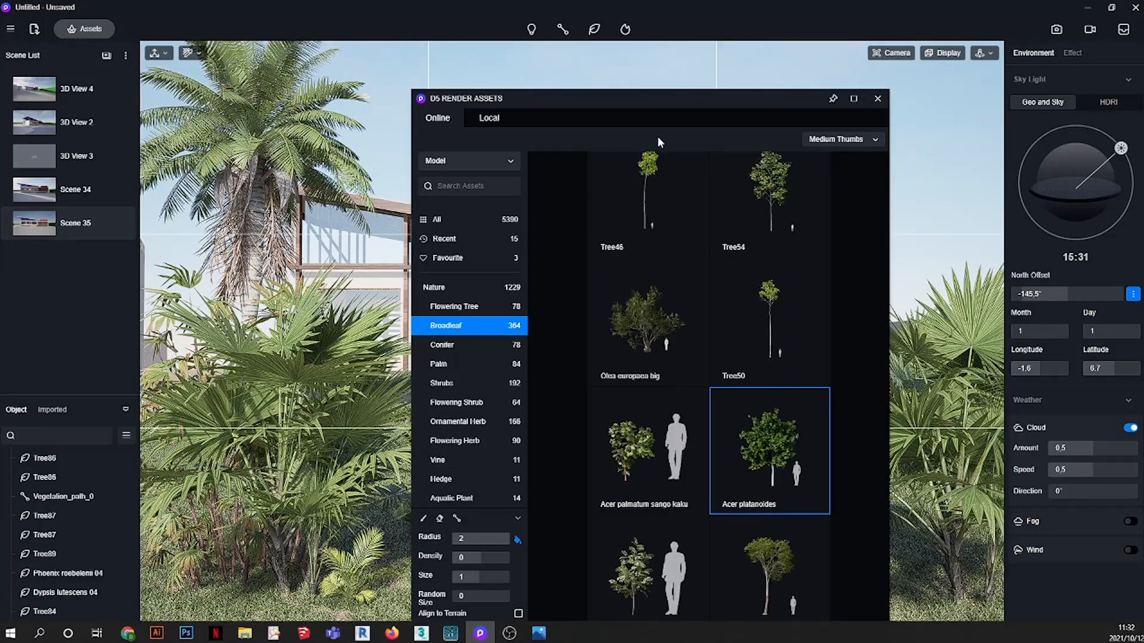
{"action": "left_click_drag", "start_coordinate": [666, 99], "coordinate": [808, 552]}
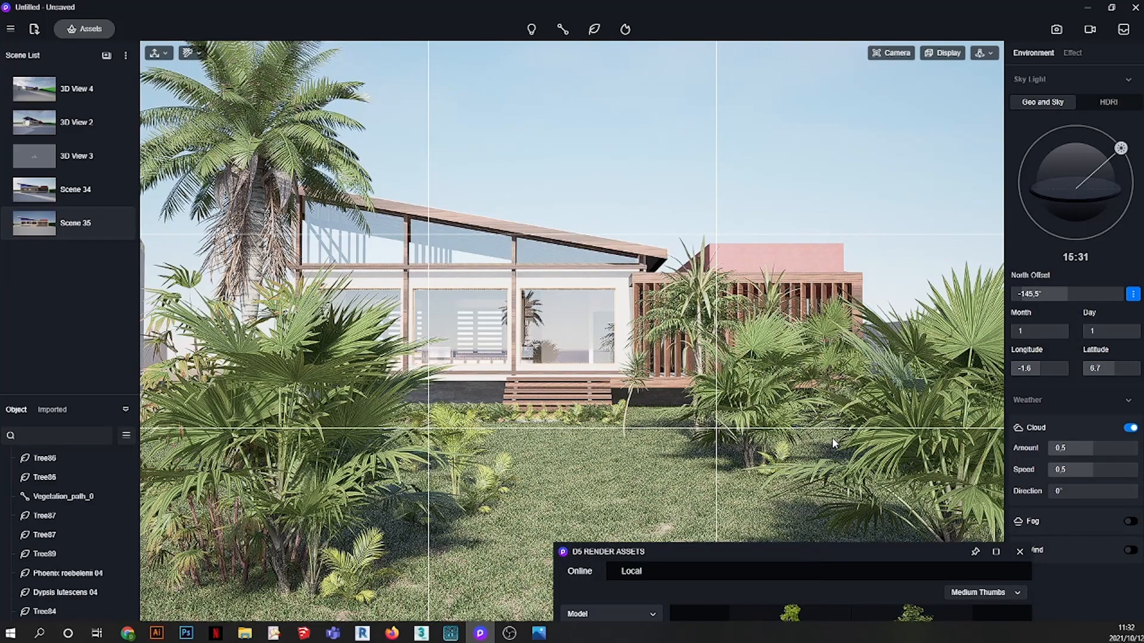
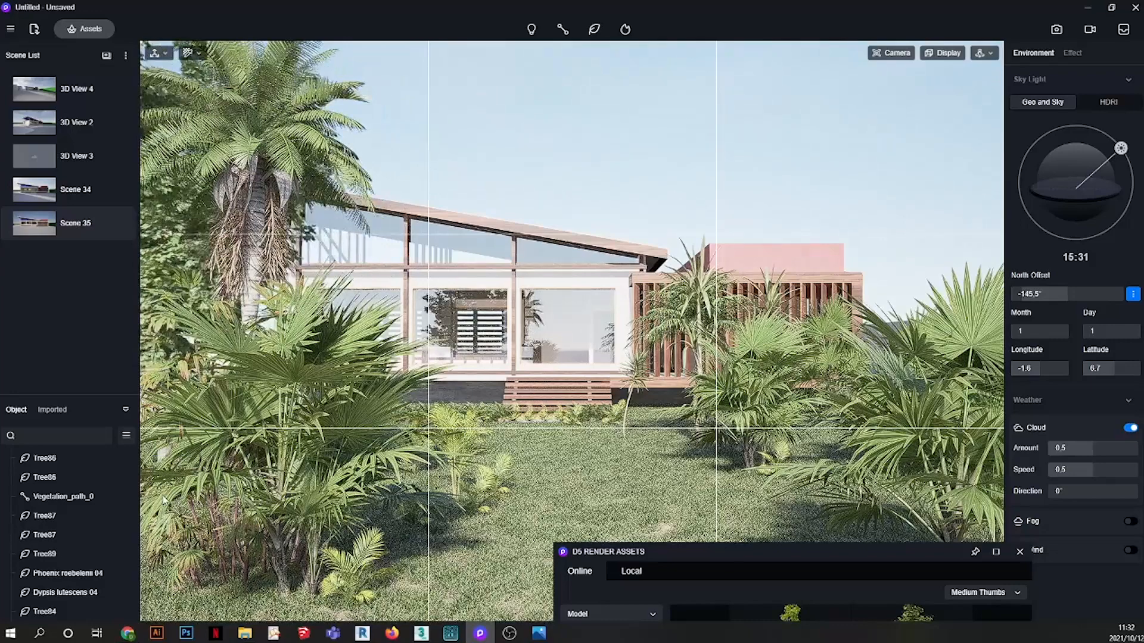
{"action": "left_click", "coordinate": [205, 477]}
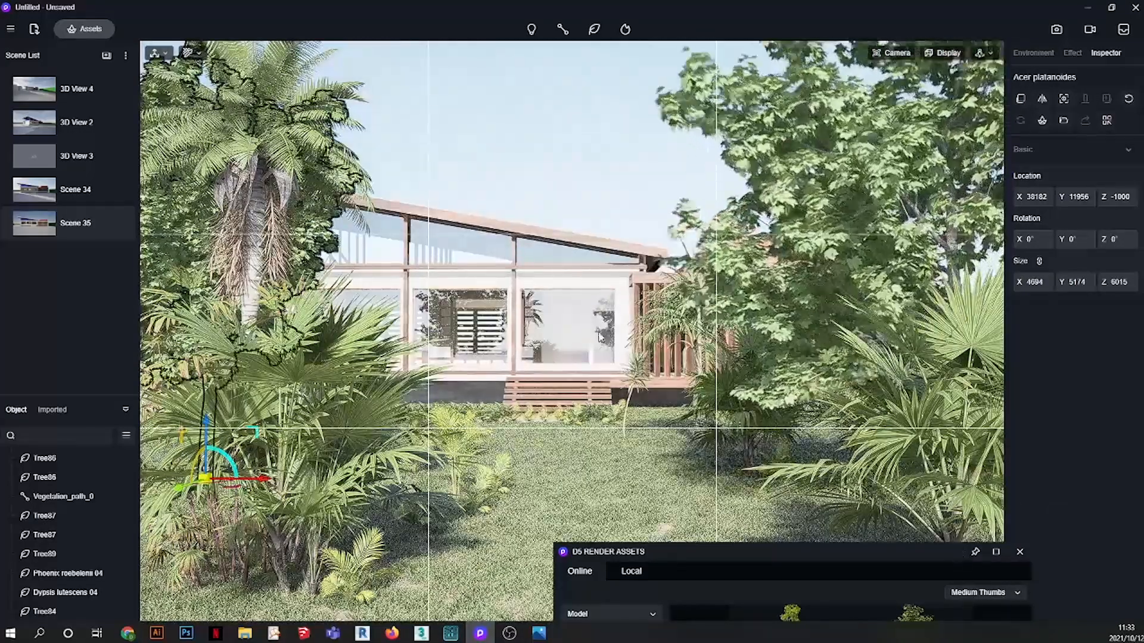
- Place another Acer platanoides on the open lawn farther from the house, return to the Scene 35 view and end placement
{"action": "scroll", "coordinate": [579, 325], "scroll_direction": "down", "scroll_amount": 5}
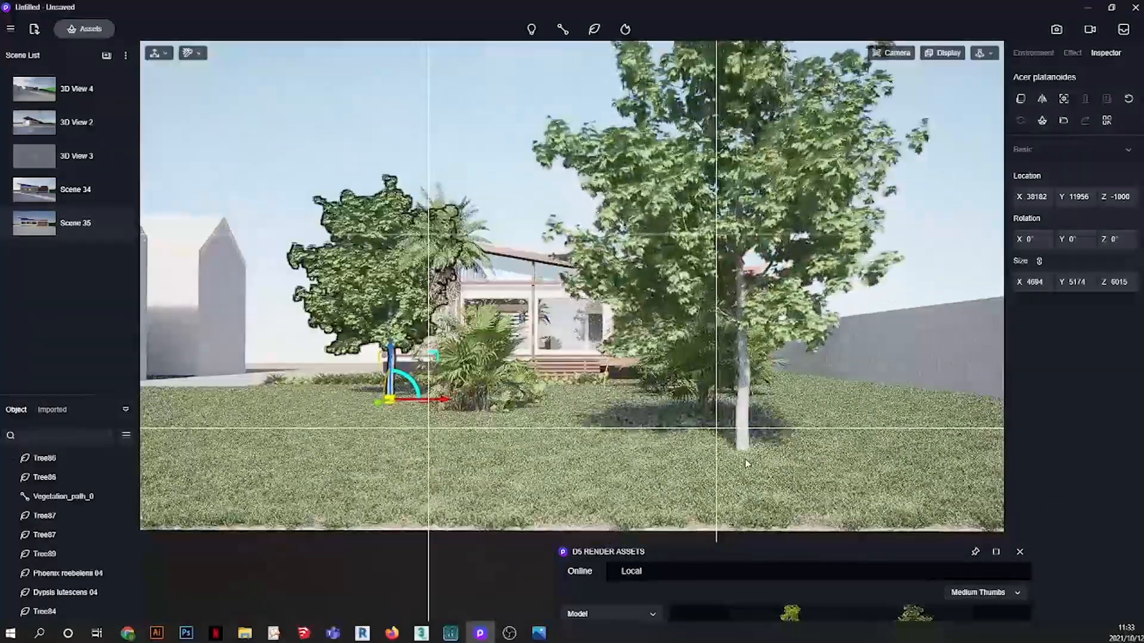
{"action": "left_click", "coordinate": [782, 479]}
{"action": "left_click", "coordinate": [51, 226]}
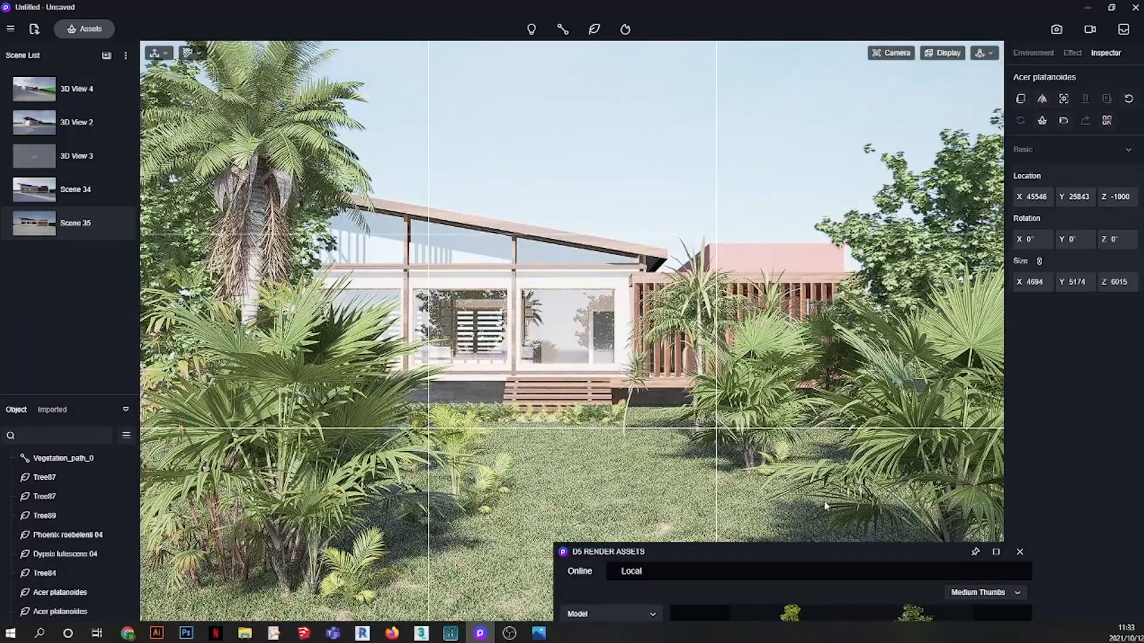
{"action": "key", "text": "Escape"}
- Find Rhapis robusta burret 05 among the Palm assets and place one beside the palm cluster in front of the slatted wall
{"action": "left_click_drag", "start_coordinate": [763, 552], "coordinate": [630, 47]}
{"action": "scroll", "coordinate": [655, 226], "scroll_direction": "up", "scroll_amount": 4}
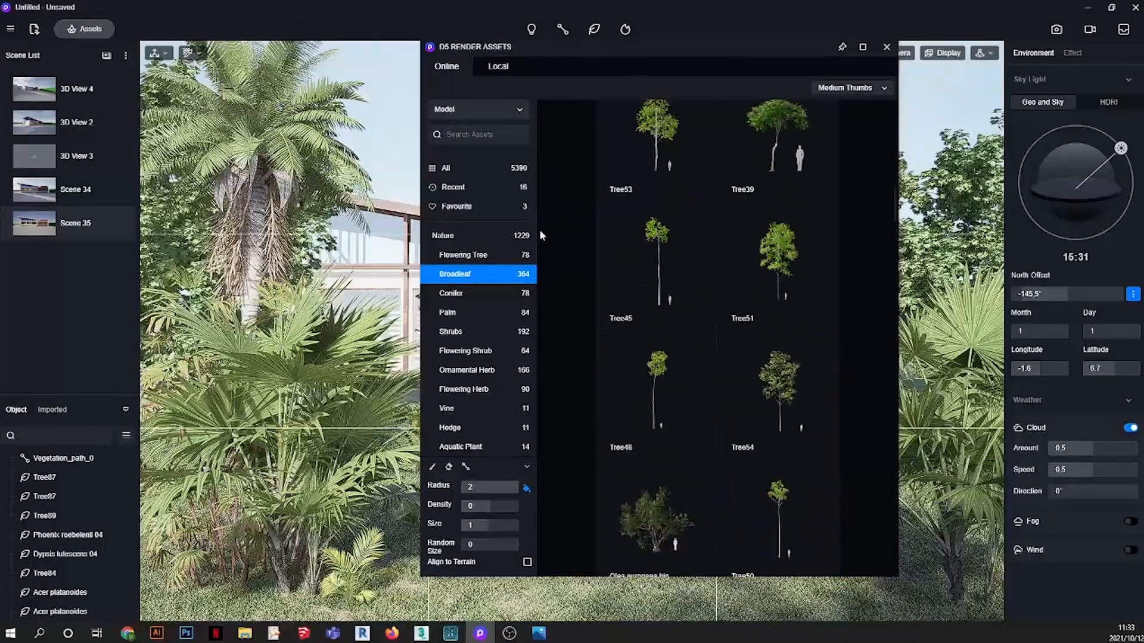
{"action": "left_click", "coordinate": [452, 310]}
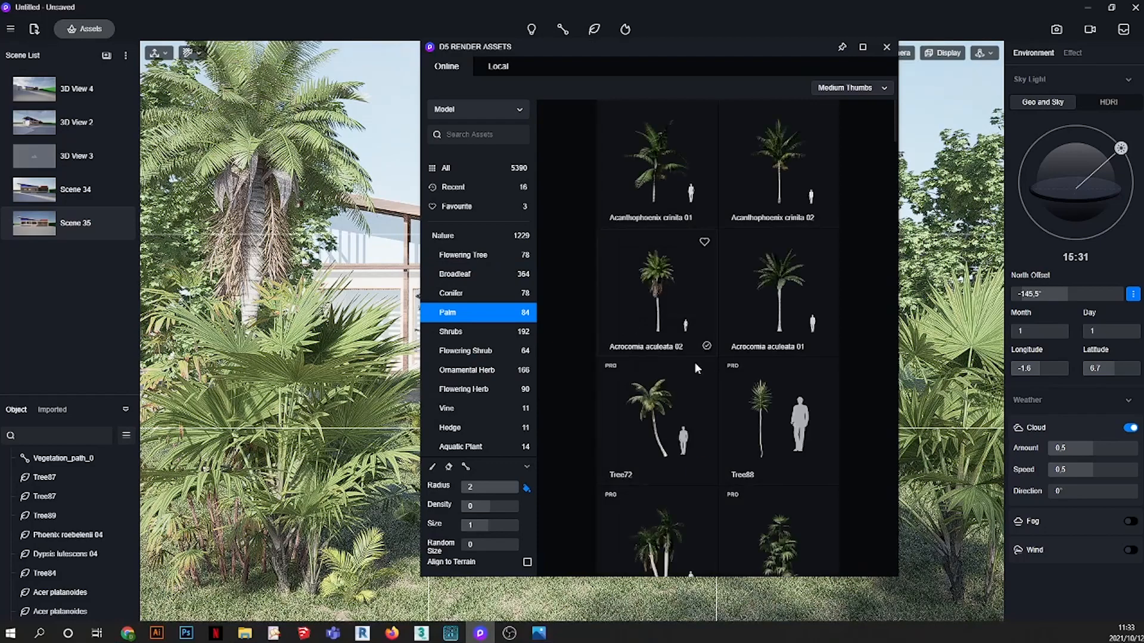
{"action": "scroll", "coordinate": [735, 378], "scroll_direction": "down", "scroll_amount": 5}
{"action": "scroll", "coordinate": [735, 378], "scroll_direction": "up", "scroll_amount": 1}
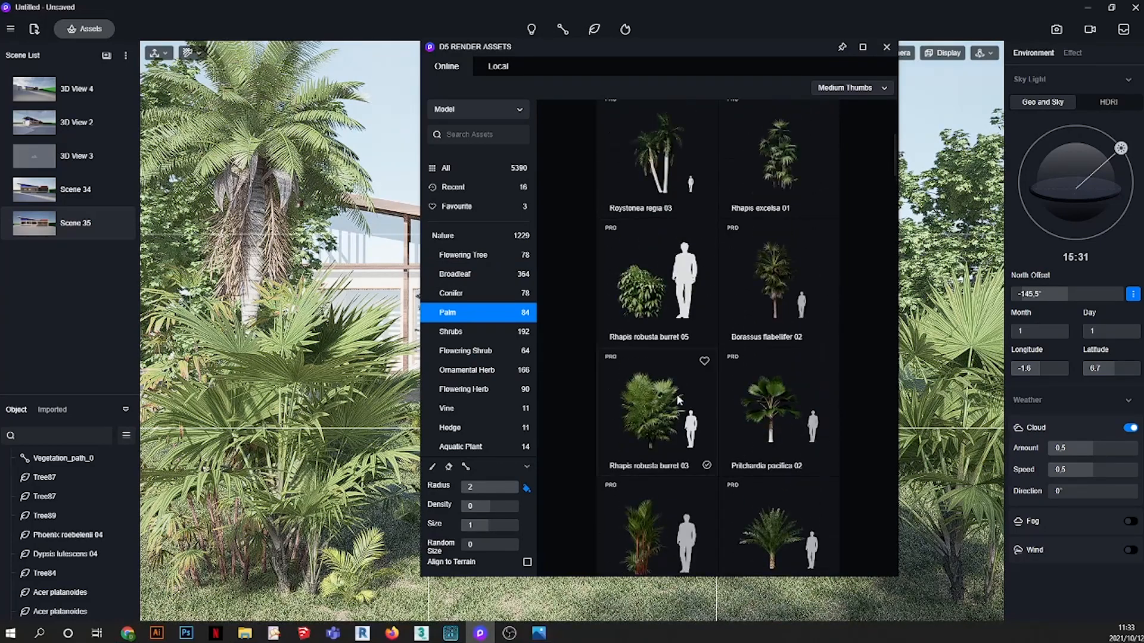
{"action": "left_click_drag", "start_coordinate": [685, 48], "coordinate": [792, 581]}
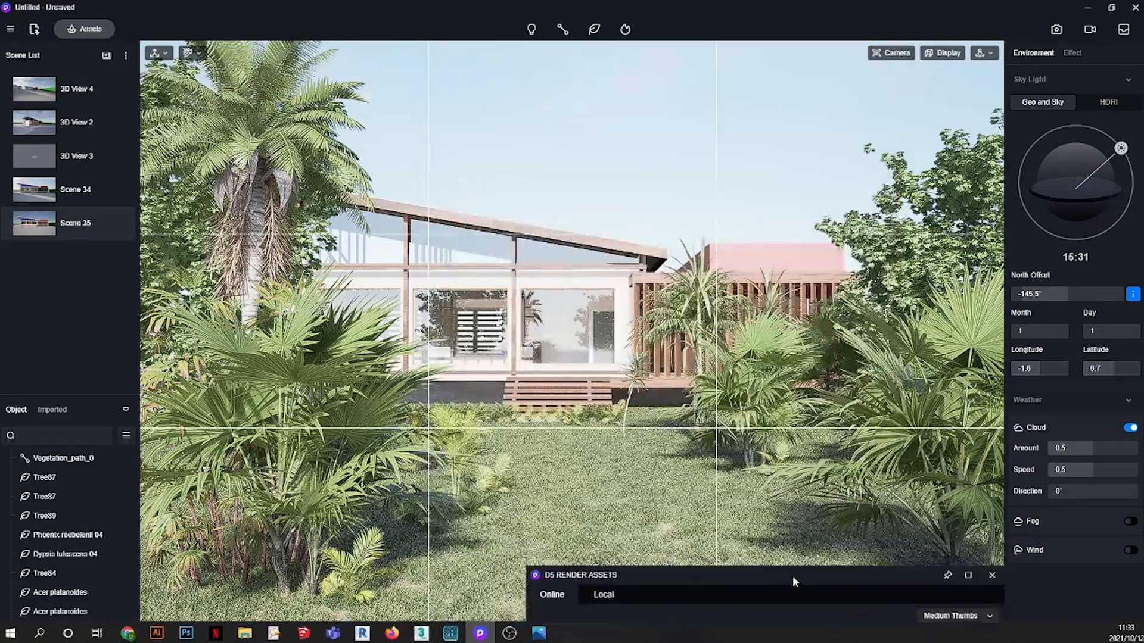
{"action": "left_click", "coordinate": [817, 497]}
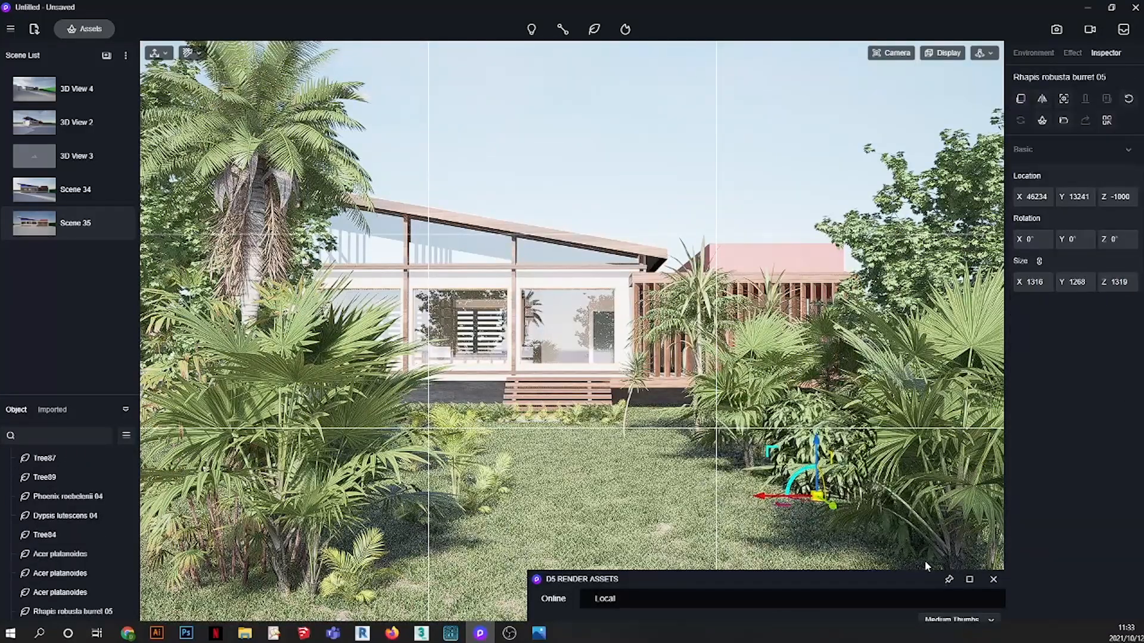
- Place two more Rhapis robusta burret 05 plants under the large foreground palm cluster below the tall palm, and end placement
{"action": "left_click", "coordinate": [394, 513]}
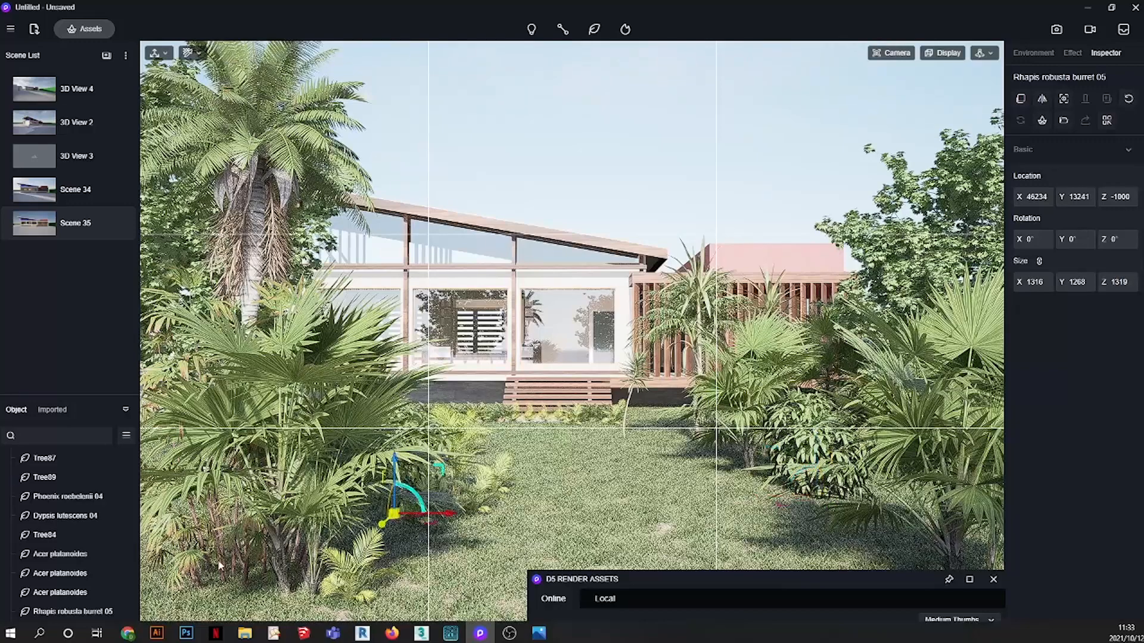
{"action": "left_click", "coordinate": [154, 594]}
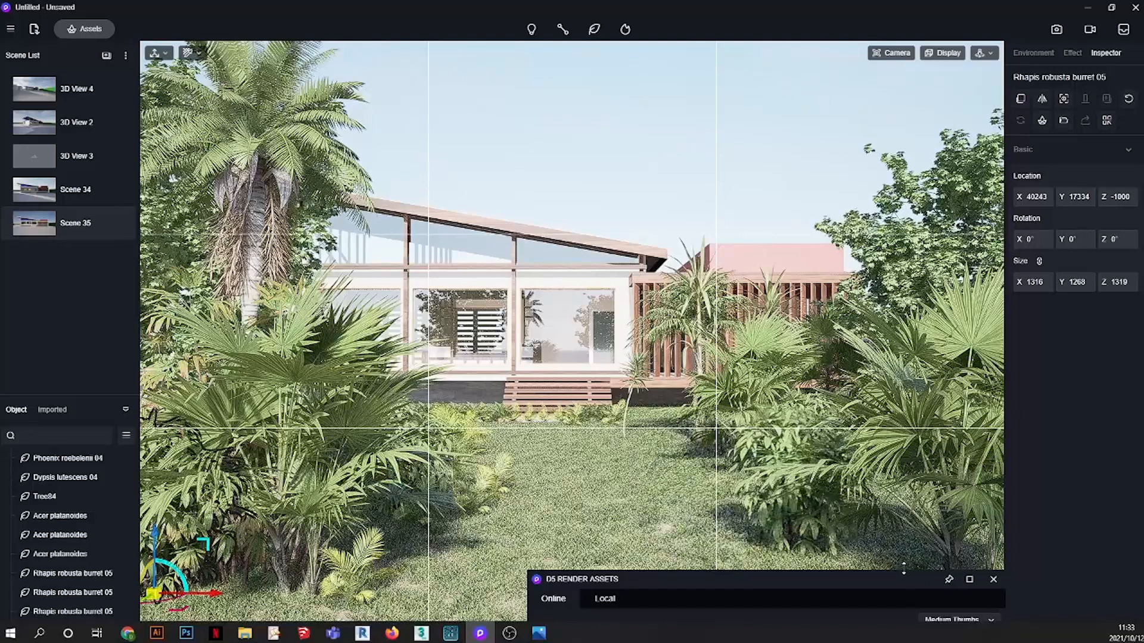
{"action": "left_click", "coordinate": [703, 576]}
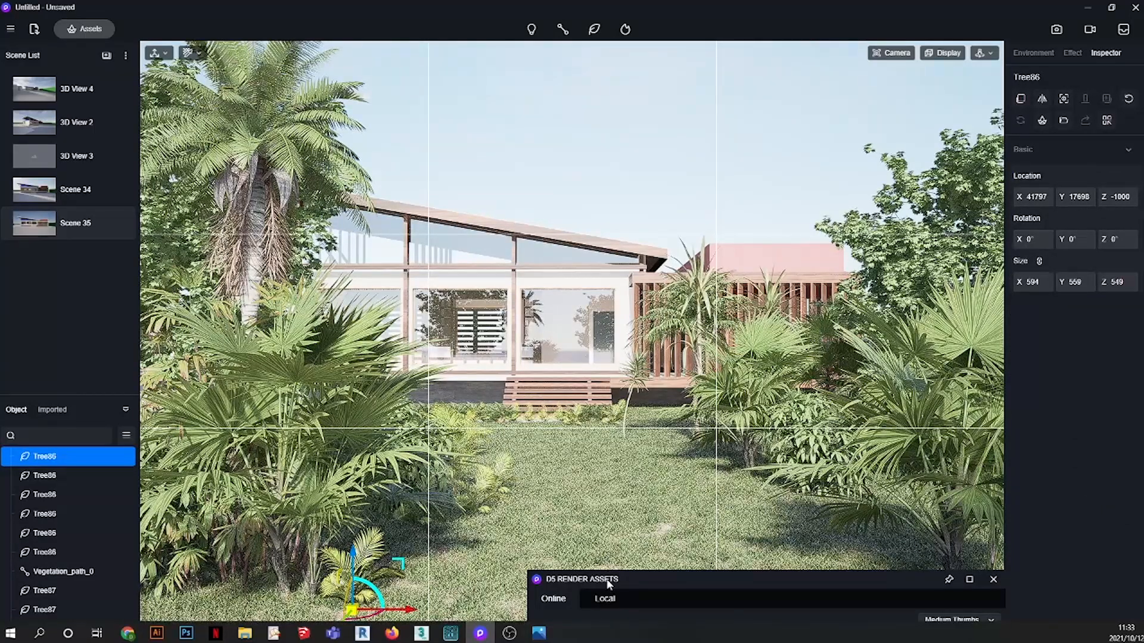
- Find Cycas revoluta 01 among the Palm assets and place one on the lawn near the entrance steps and one beside the slatted-wall palms
{"action": "left_click_drag", "start_coordinate": [609, 584], "coordinate": [554, 215]}
{"action": "left_click_drag", "start_coordinate": [745, 196], "coordinate": [549, 36]}
{"action": "scroll", "coordinate": [606, 394], "scroll_direction": "down", "scroll_amount": 4}
{"action": "scroll", "coordinate": [605, 395], "scroll_direction": "down", "scroll_amount": 3}
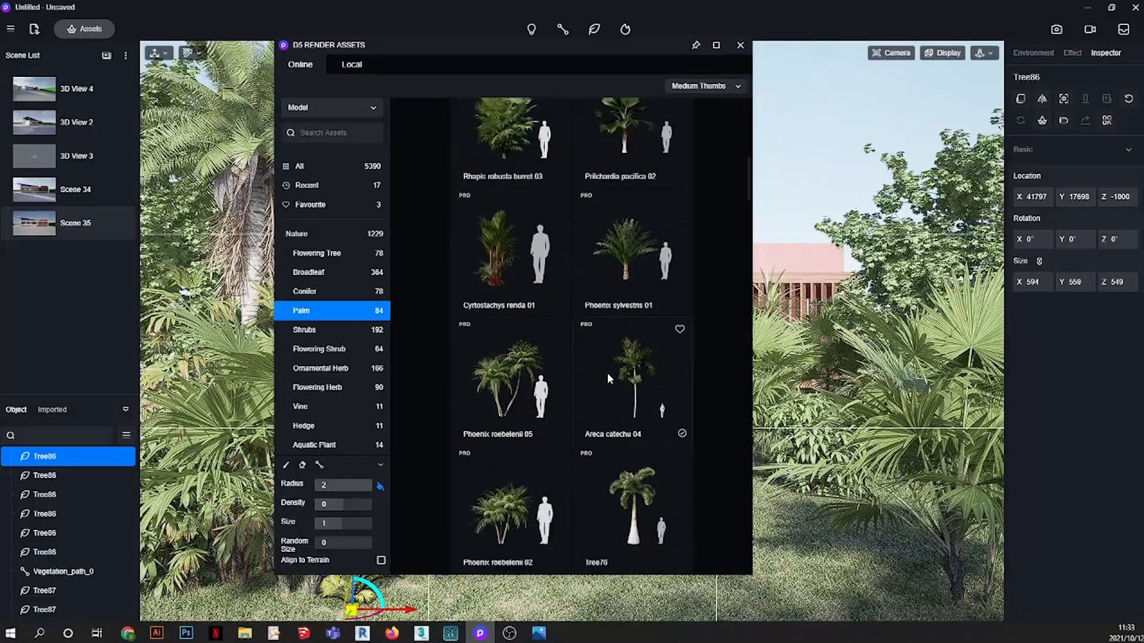
{"action": "left_click", "coordinate": [614, 478]}
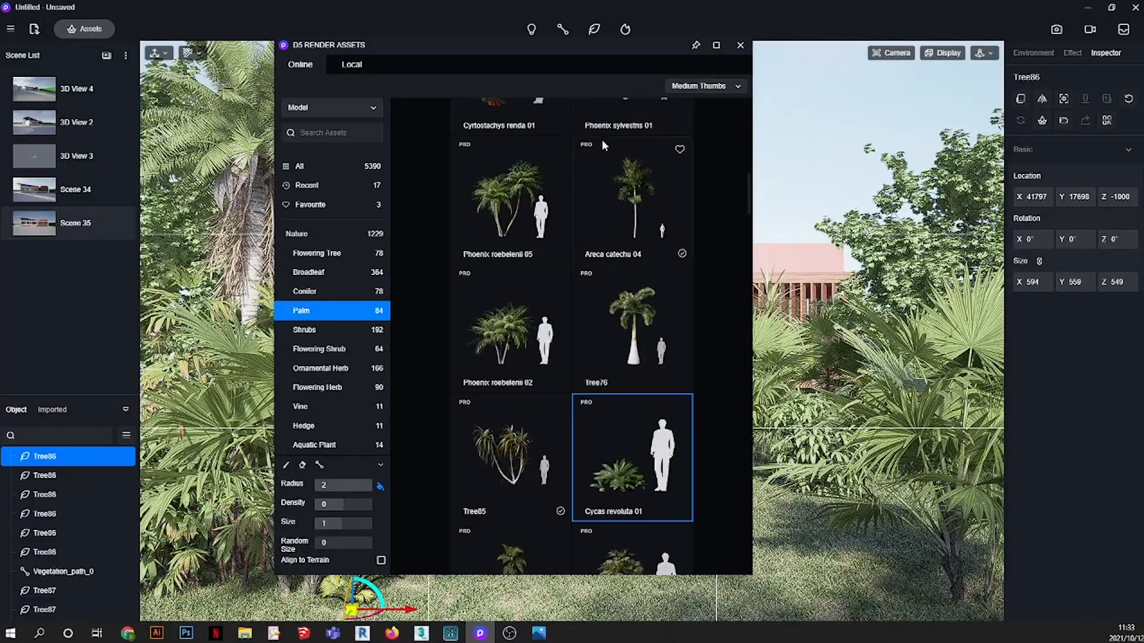
{"action": "left_click_drag", "start_coordinate": [602, 57], "coordinate": [609, 452]}
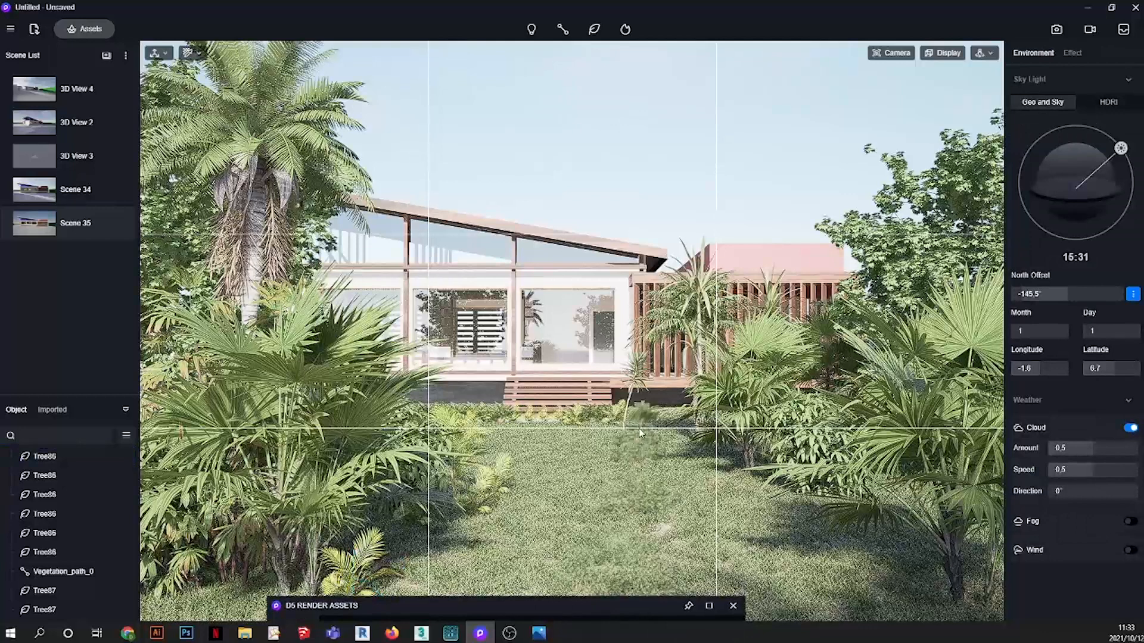
{"action": "left_click", "coordinate": [622, 444]}
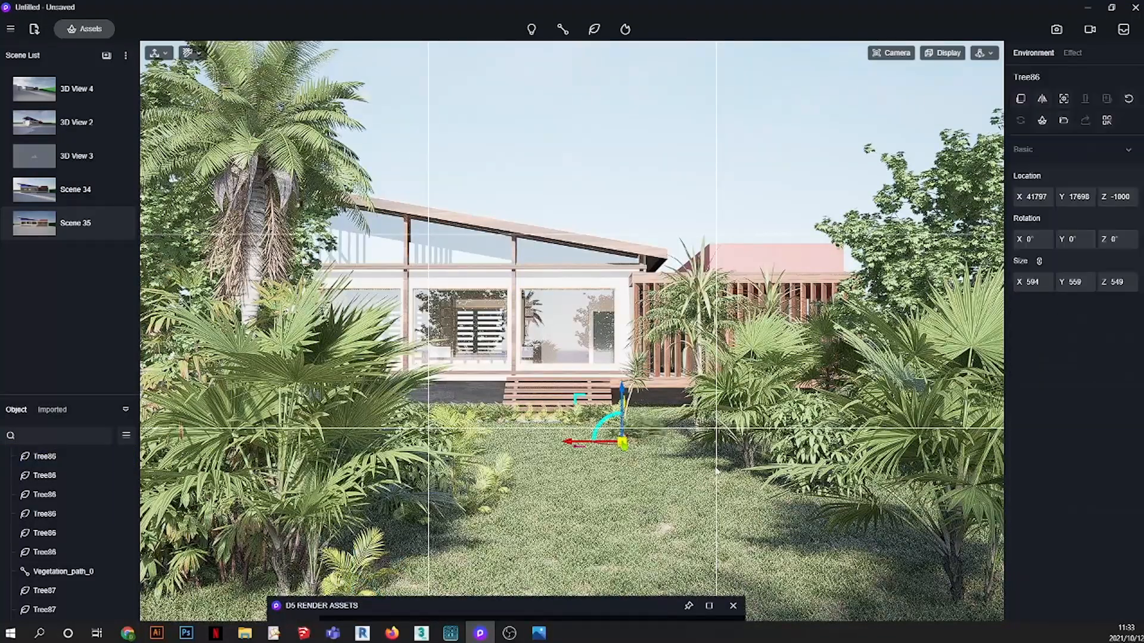
{"action": "left_click", "coordinate": [722, 471]}
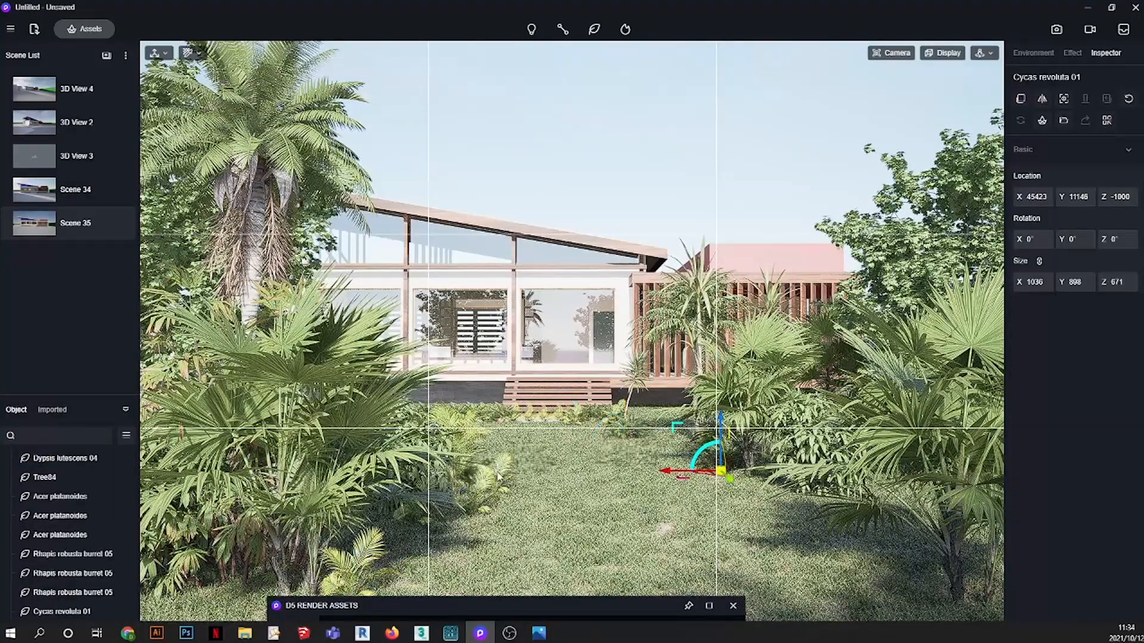
- Place three more Cycas revoluta 01 plants along the planting edge between the entrance steps and the large foreground palm cluster
{"action": "left_click", "coordinate": [499, 469]}
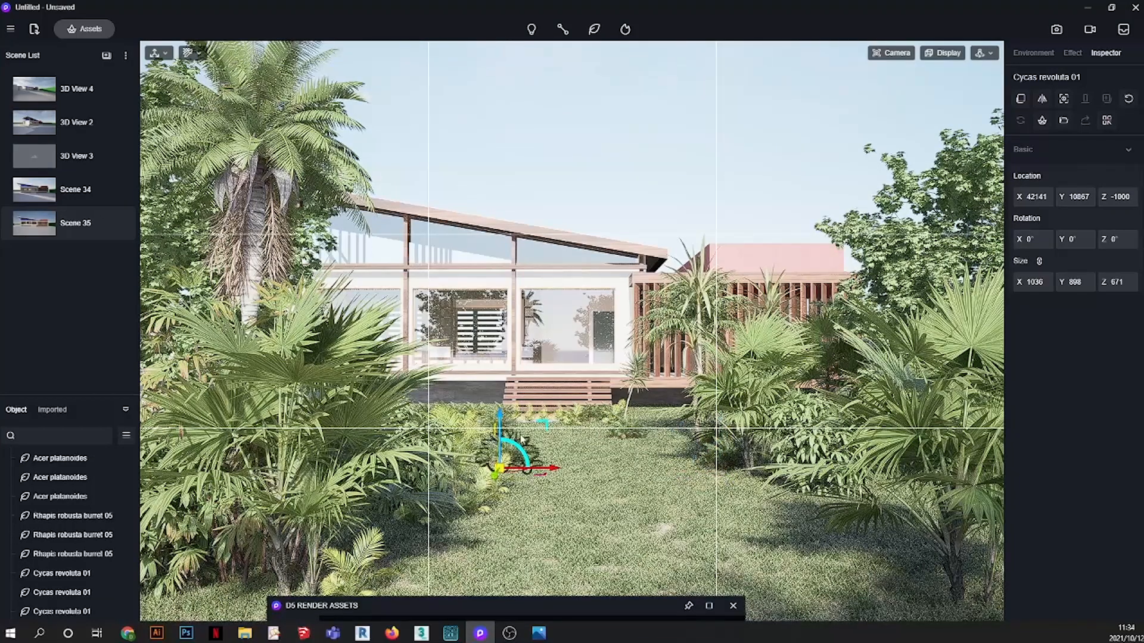
{"action": "left_click_drag", "start_coordinate": [521, 440], "coordinate": [523, 439]}
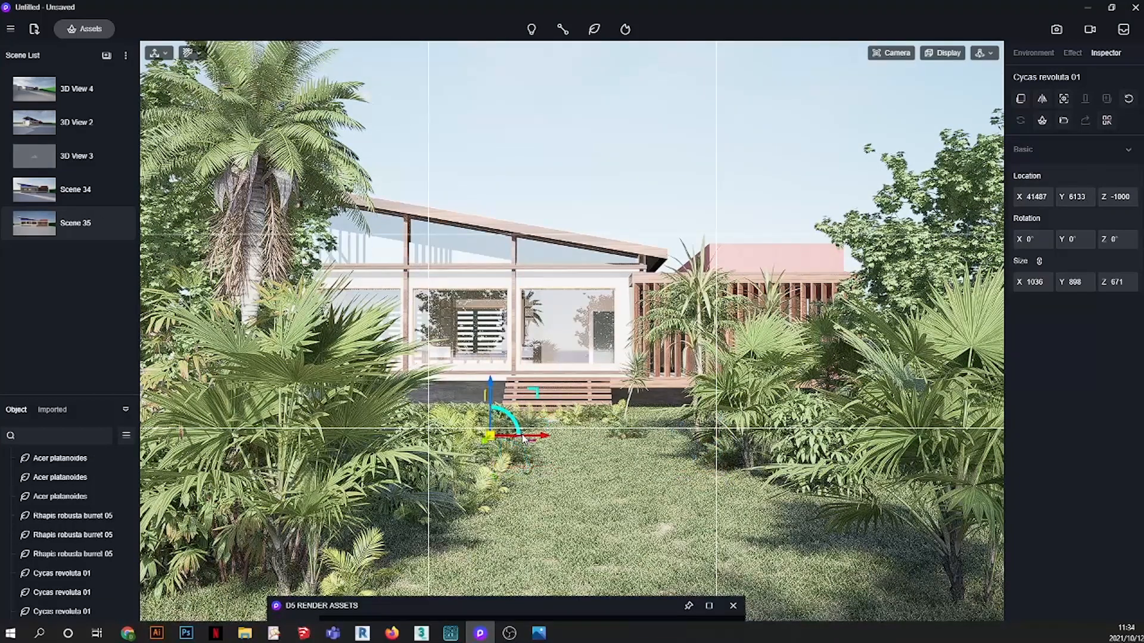
{"action": "left_click", "coordinate": [468, 470]}
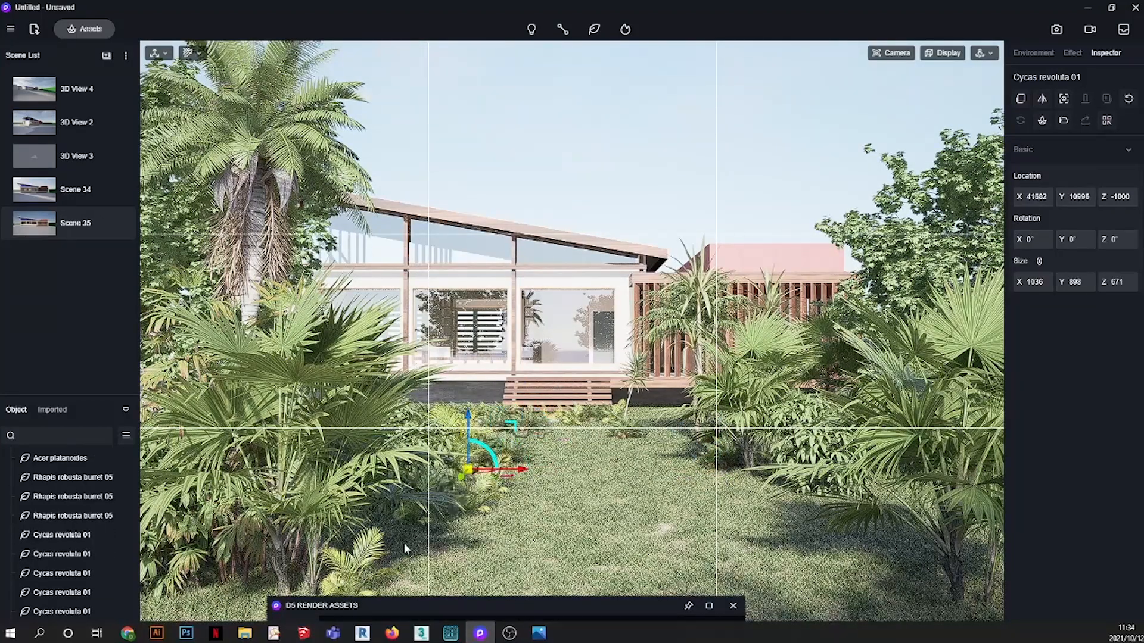
- Add Cycas revoluta 01 plants near the slatted-wall palms, on the open lawn and beside the foreground palm cluster, and end placement
{"action": "left_click", "coordinate": [670, 447]}
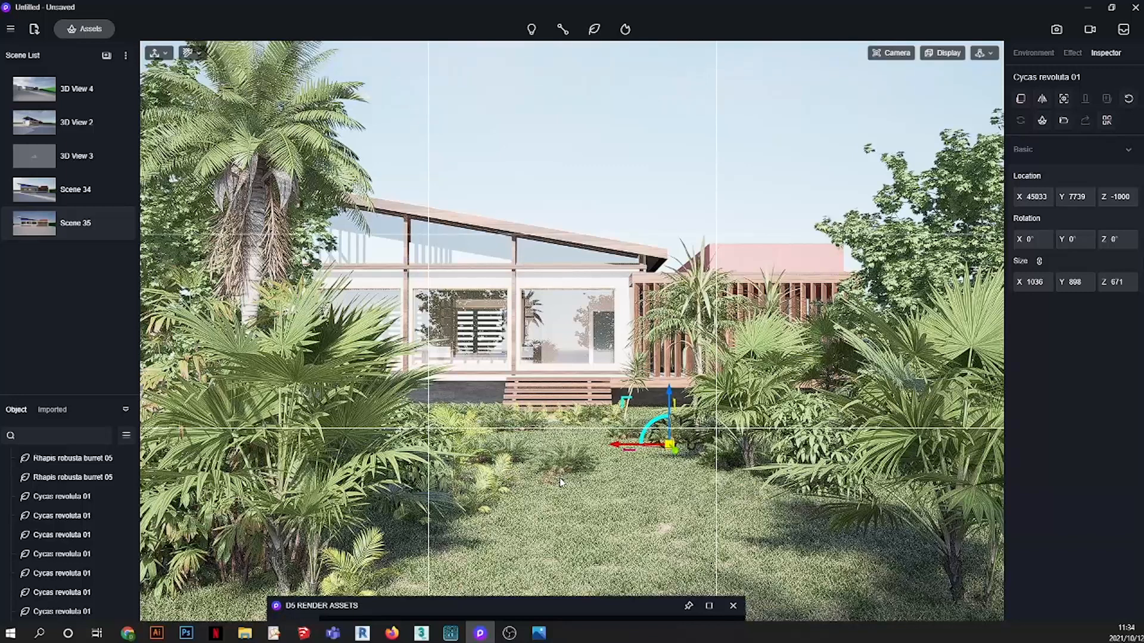
{"action": "left_click", "coordinate": [544, 481]}
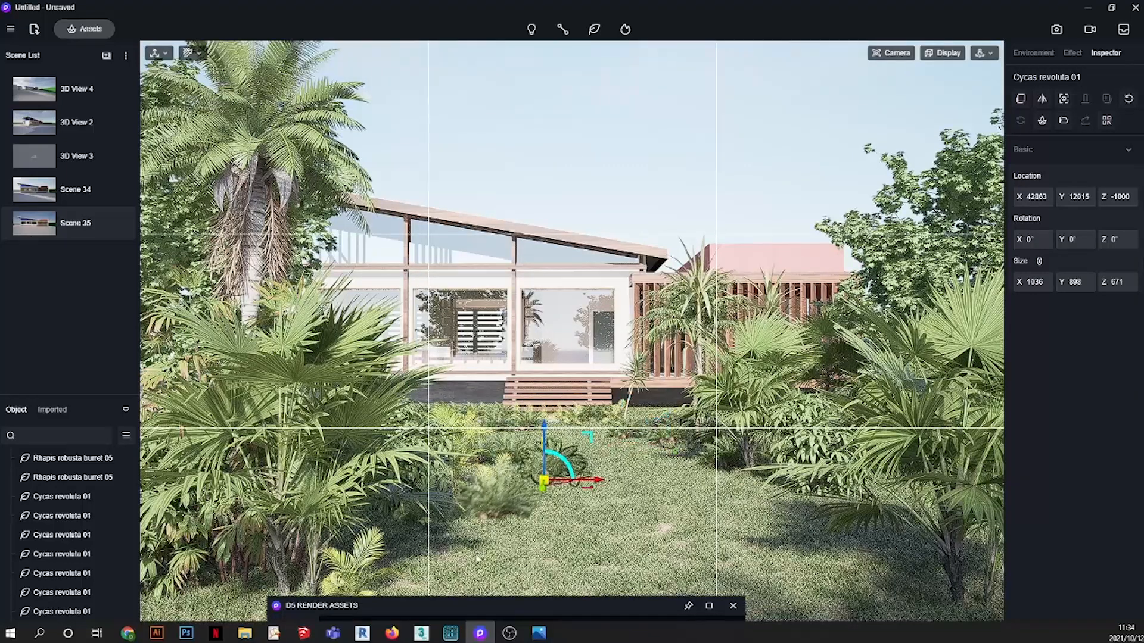
{"action": "left_click", "coordinate": [439, 566]}
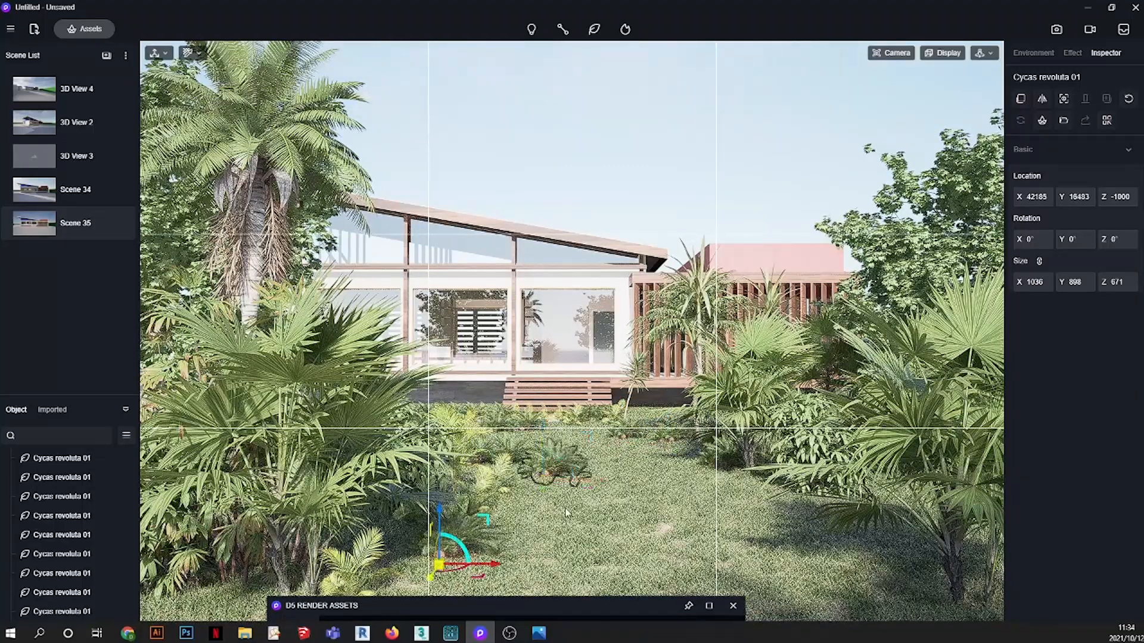
{"action": "key", "text": "Escape"}
- Find Dead Tree Stumps 16 among the Dead trees and stumps assets and place it on the lawn in front of the slatted-wall palms
{"action": "left_click", "coordinate": [563, 604]}
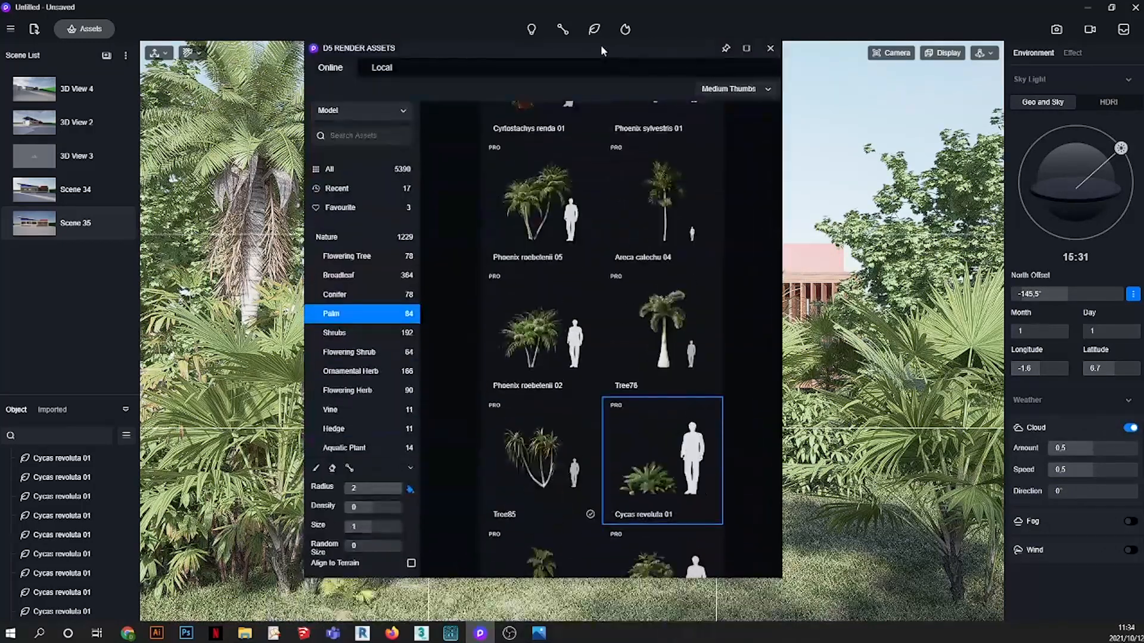
{"action": "scroll", "coordinate": [366, 358], "scroll_direction": "down", "scroll_amount": 3}
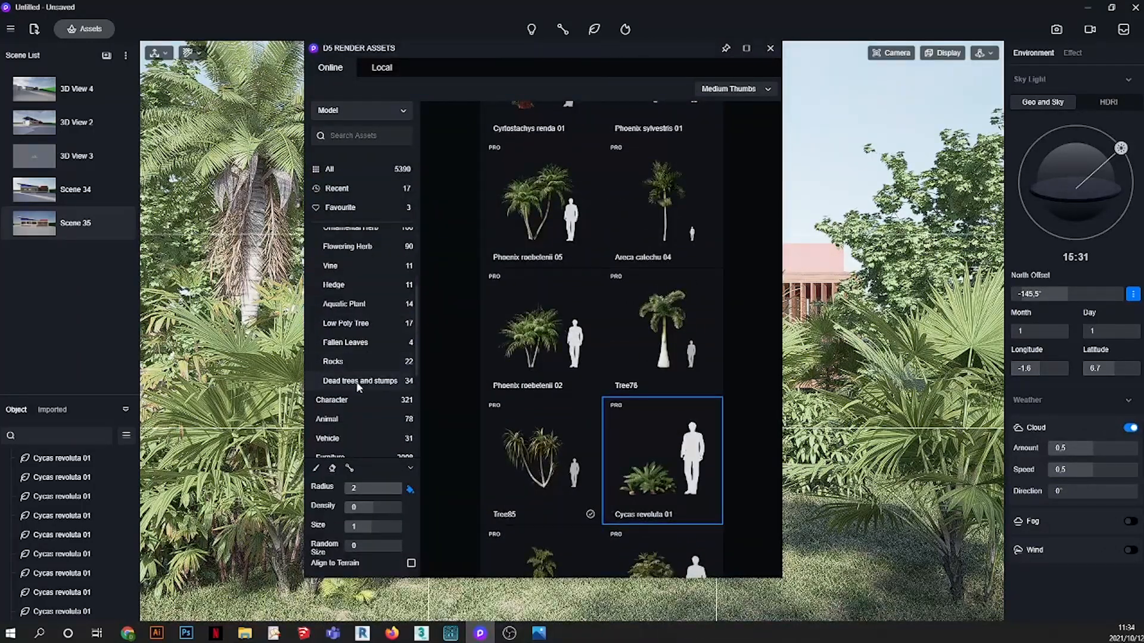
{"action": "left_click", "coordinate": [360, 381]}
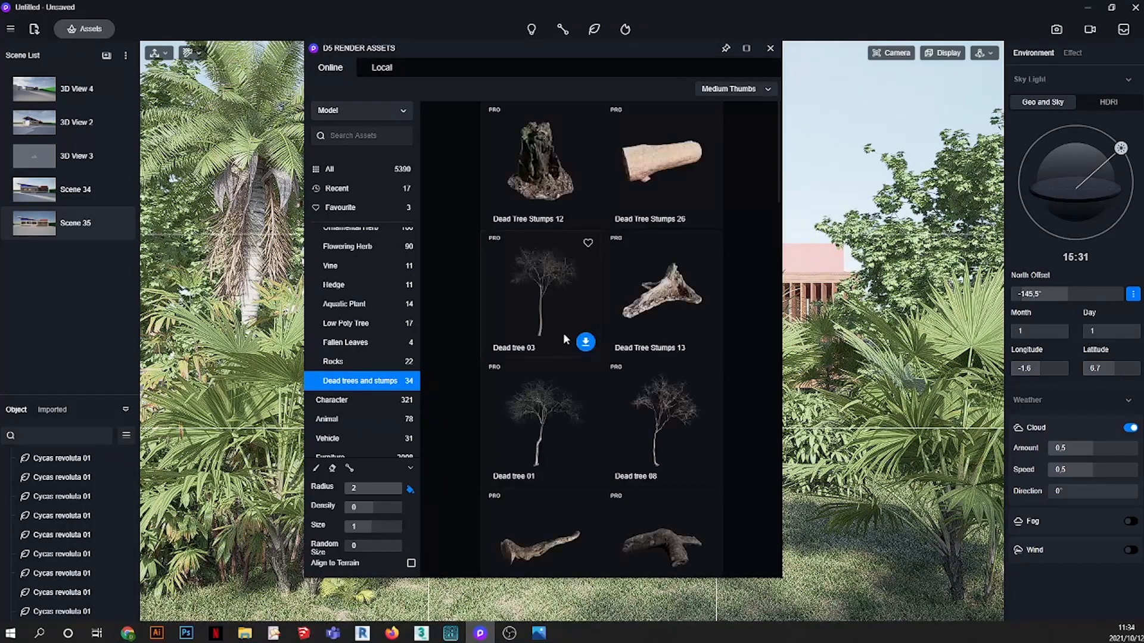
{"action": "left_click_drag", "start_coordinate": [606, 43], "coordinate": [514, 53]}
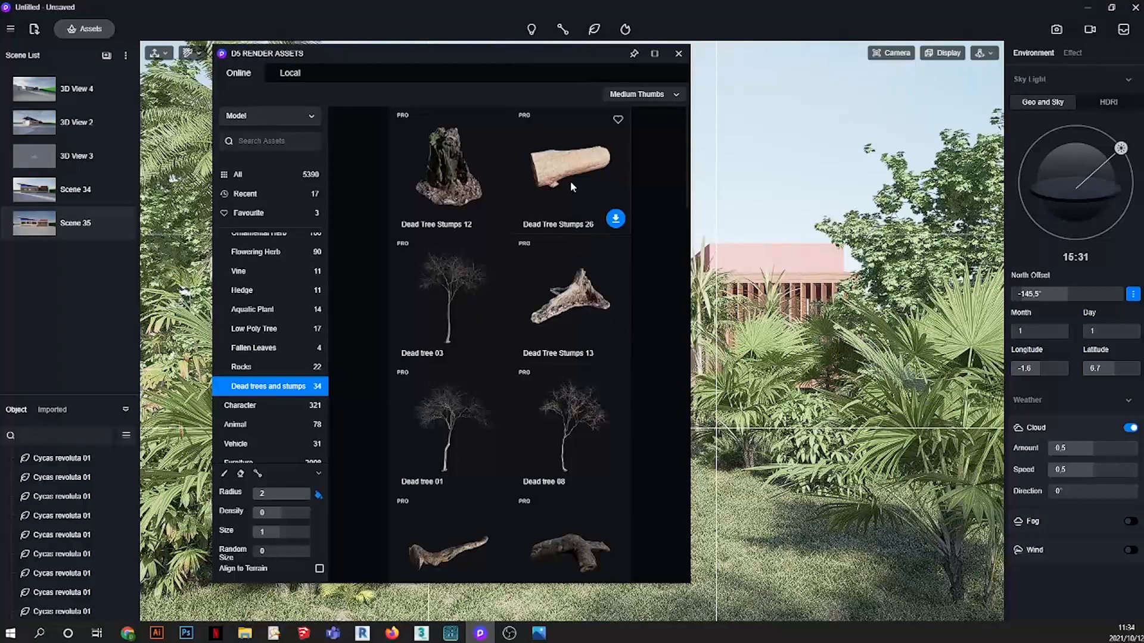
{"action": "scroll", "coordinate": [570, 181], "scroll_direction": "down", "scroll_amount": 5}
{"action": "scroll", "coordinate": [545, 381], "scroll_direction": "down", "scroll_amount": 3}
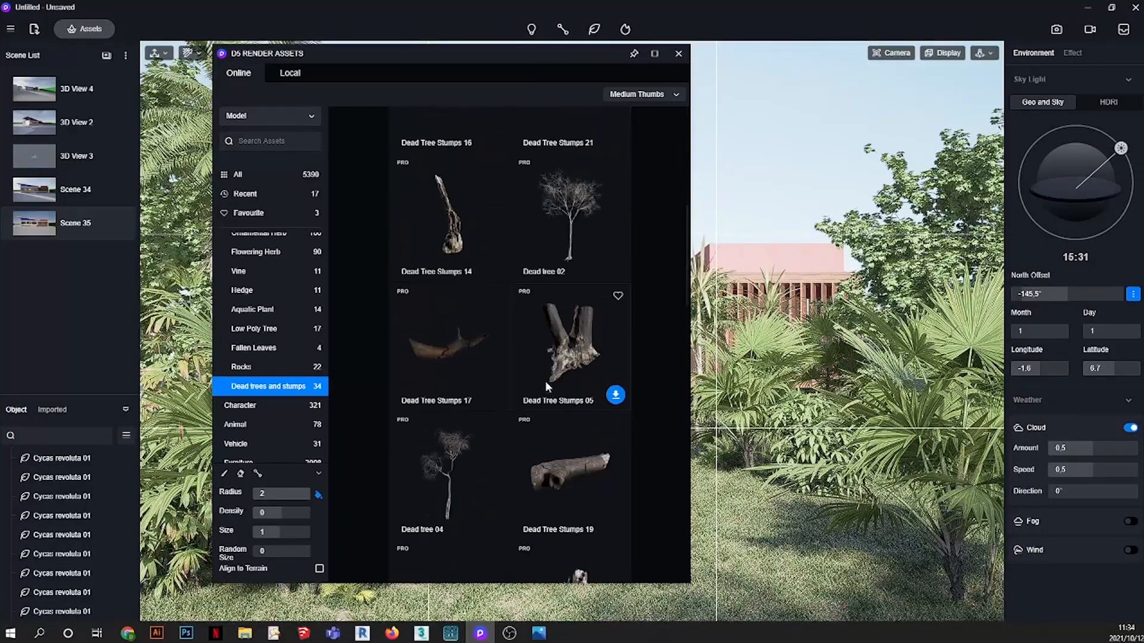
{"action": "scroll", "coordinate": [554, 277], "scroll_direction": "up", "scroll_amount": 5}
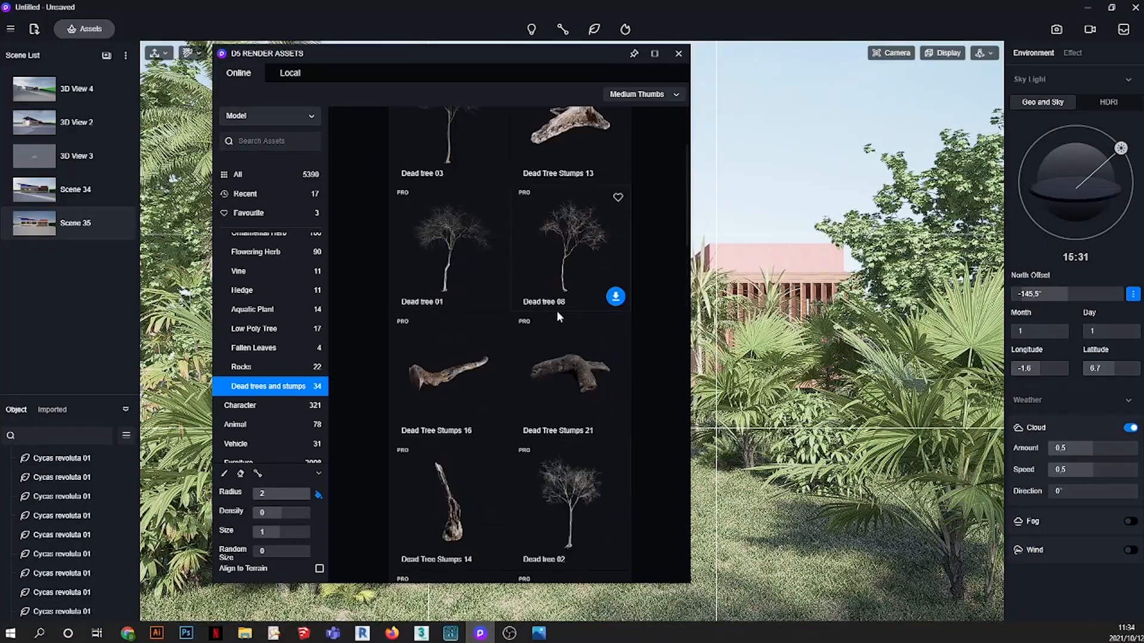
{"action": "left_click", "coordinate": [477, 372]}
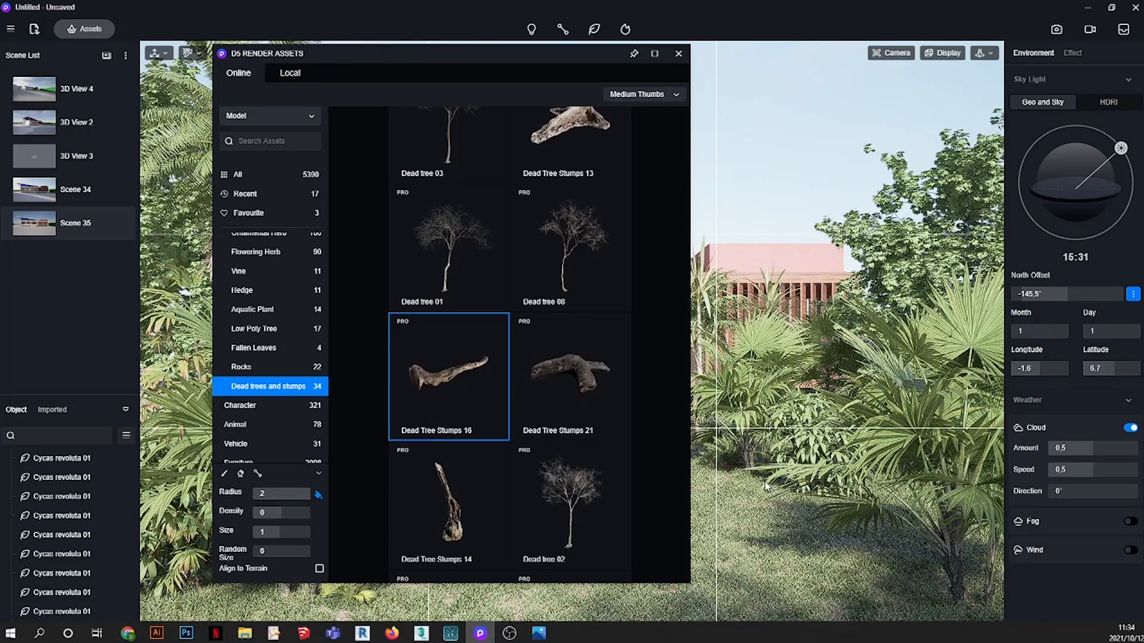
{"action": "left_click", "coordinate": [765, 486]}
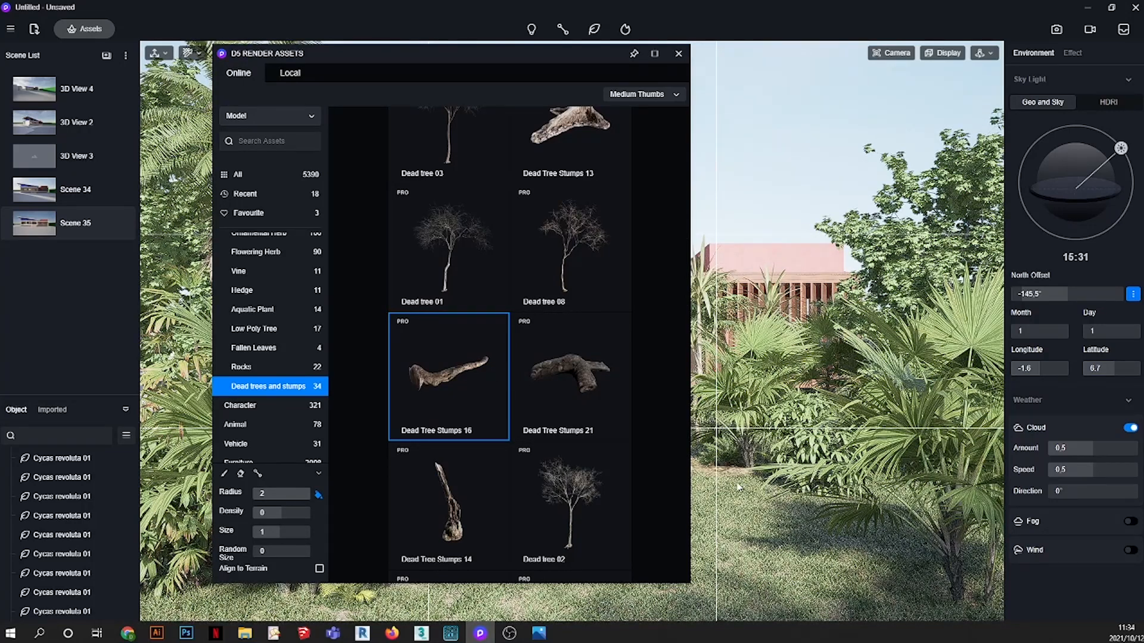
{"action": "left_click", "coordinate": [725, 455]}
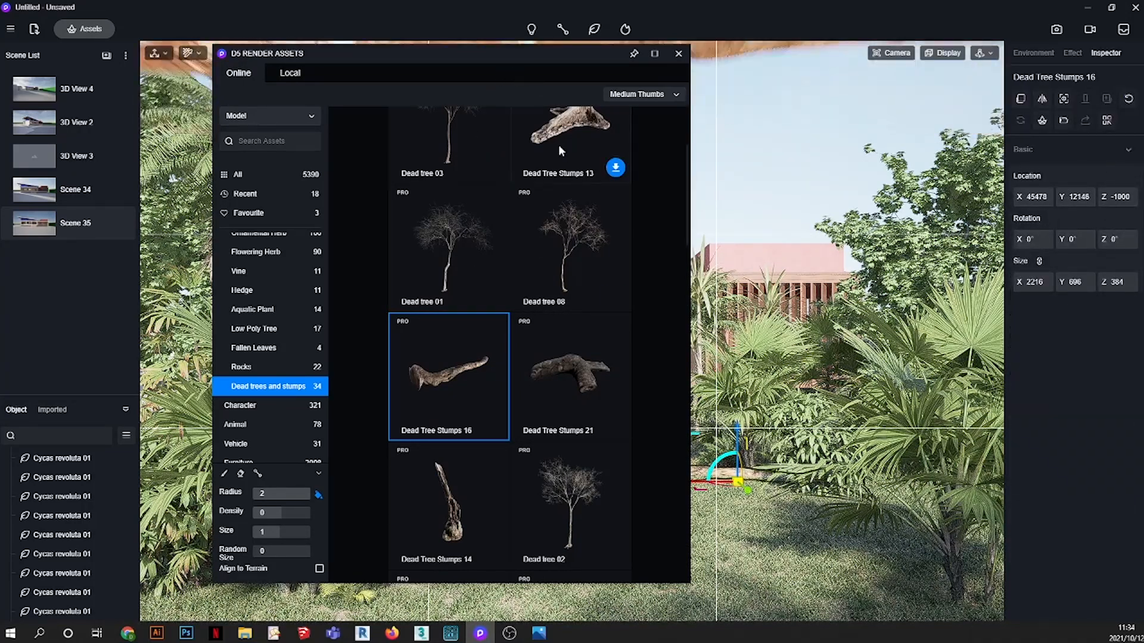
- Choose Dead Tree Stumps 17 from the Dead trees and stumps assets and place one beside the fallen log on the lawn
{"action": "left_click_drag", "start_coordinate": [548, 52], "coordinate": [482, 157]}
{"action": "scroll", "coordinate": [477, 320], "scroll_direction": "up", "scroll_amount": 3}
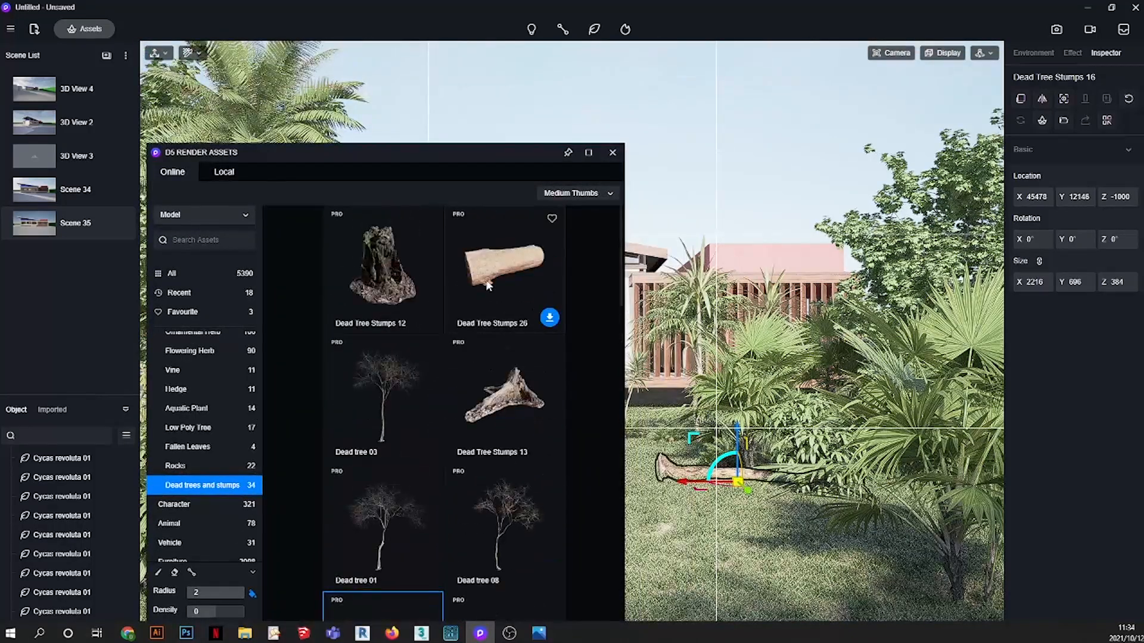
{"action": "scroll", "coordinate": [405, 280], "scroll_direction": "down", "scroll_amount": 4}
{"action": "scroll", "coordinate": [407, 282], "scroll_direction": "down", "scroll_amount": 5}
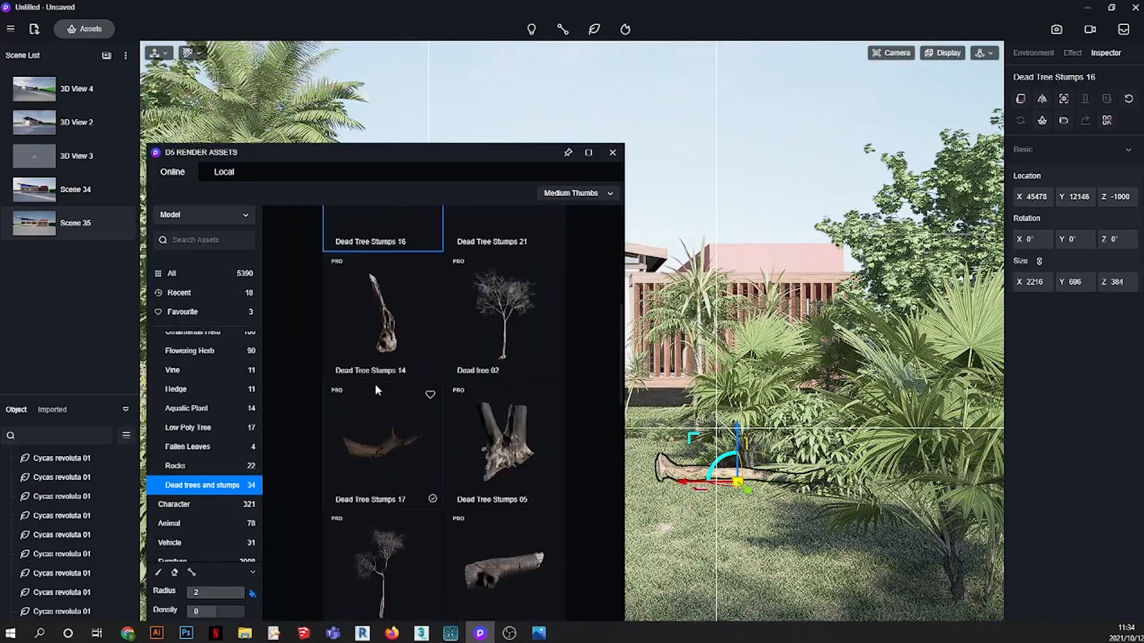
{"action": "left_click", "coordinate": [395, 373]}
{"action": "left_click_drag", "start_coordinate": [450, 154], "coordinate": [492, 591]}
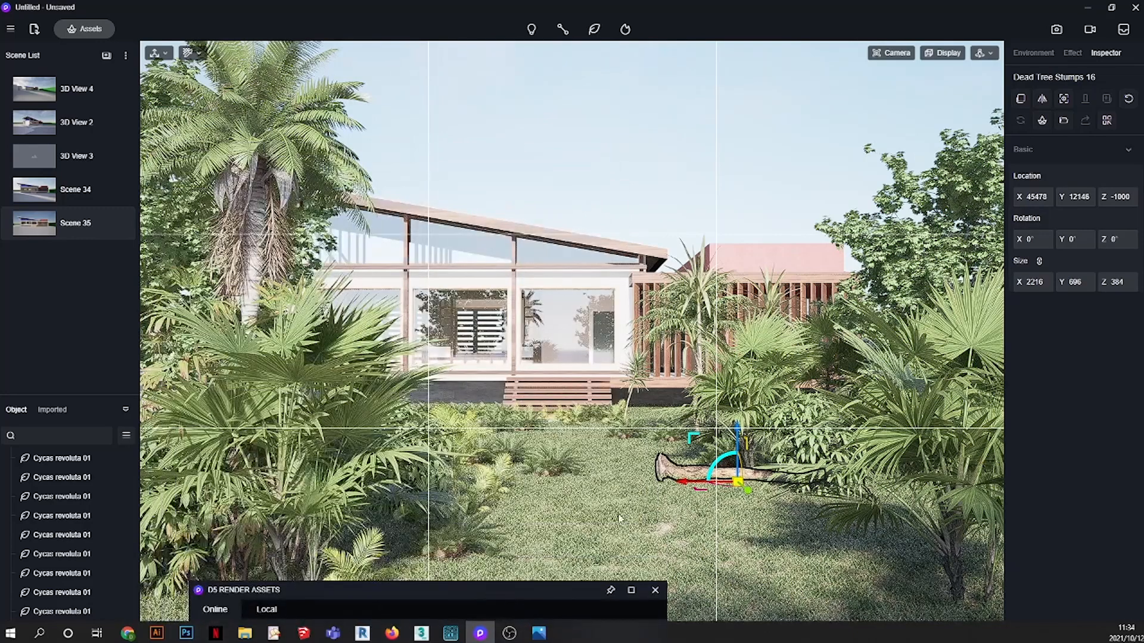
{"action": "left_click", "coordinate": [673, 487]}
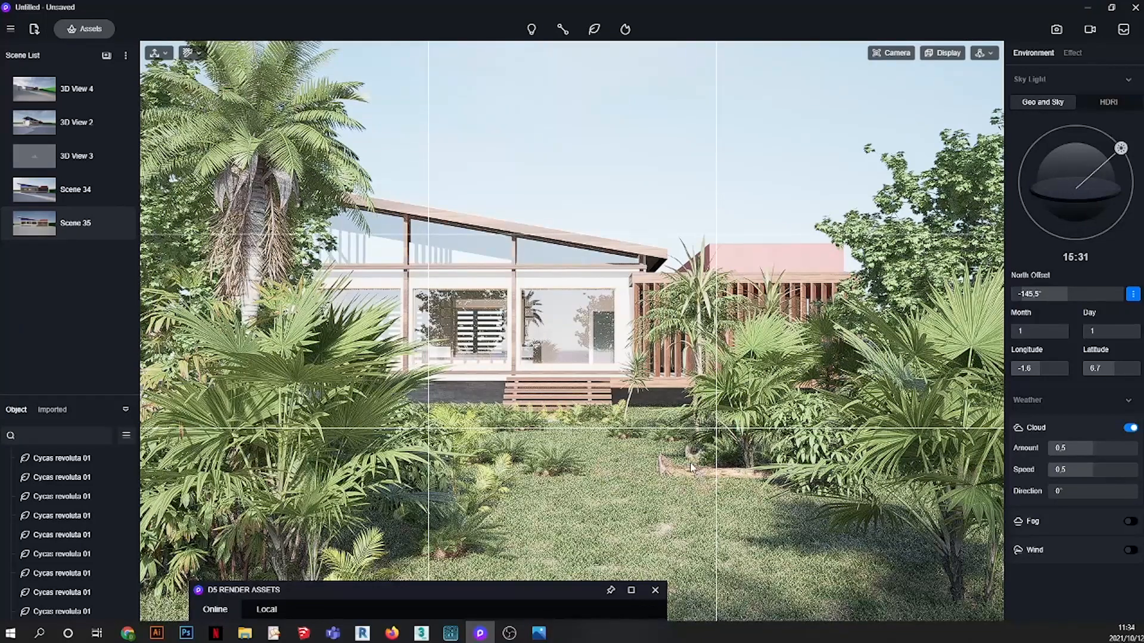
{"action": "left_click", "coordinate": [613, 496]}
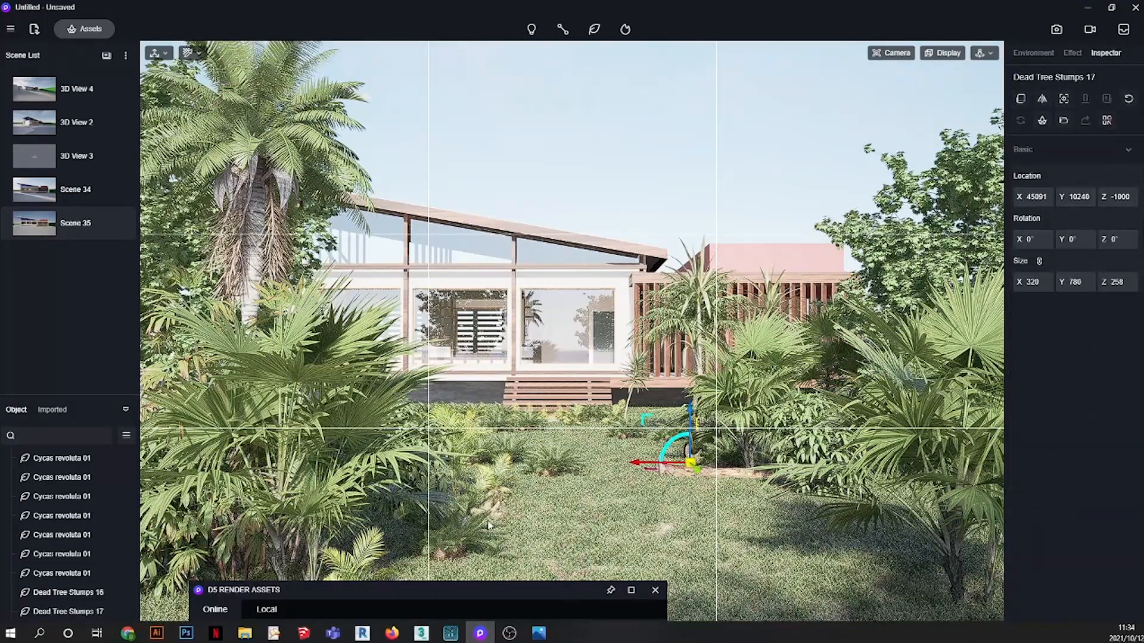
- Place two more Dead Tree Stumps 17 among the small plants beside the foreground palm cluster and bring the asset library back into view
{"action": "left_click", "coordinate": [499, 516]}
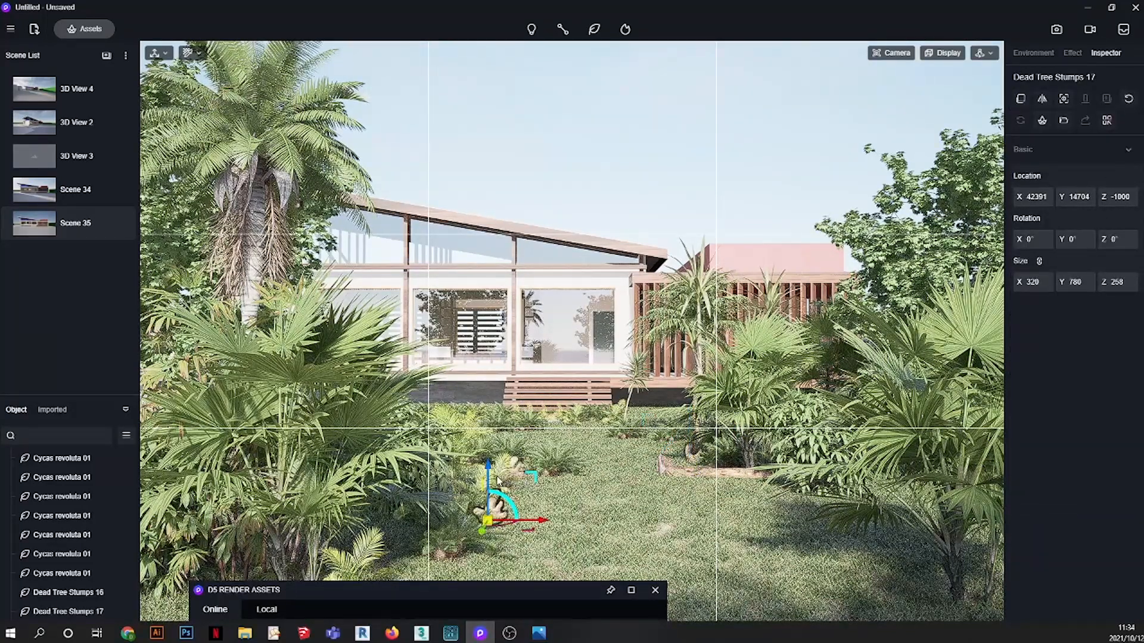
{"action": "left_click", "coordinate": [498, 478]}
{"action": "left_click_drag", "start_coordinate": [549, 589], "coordinate": [642, 127]}
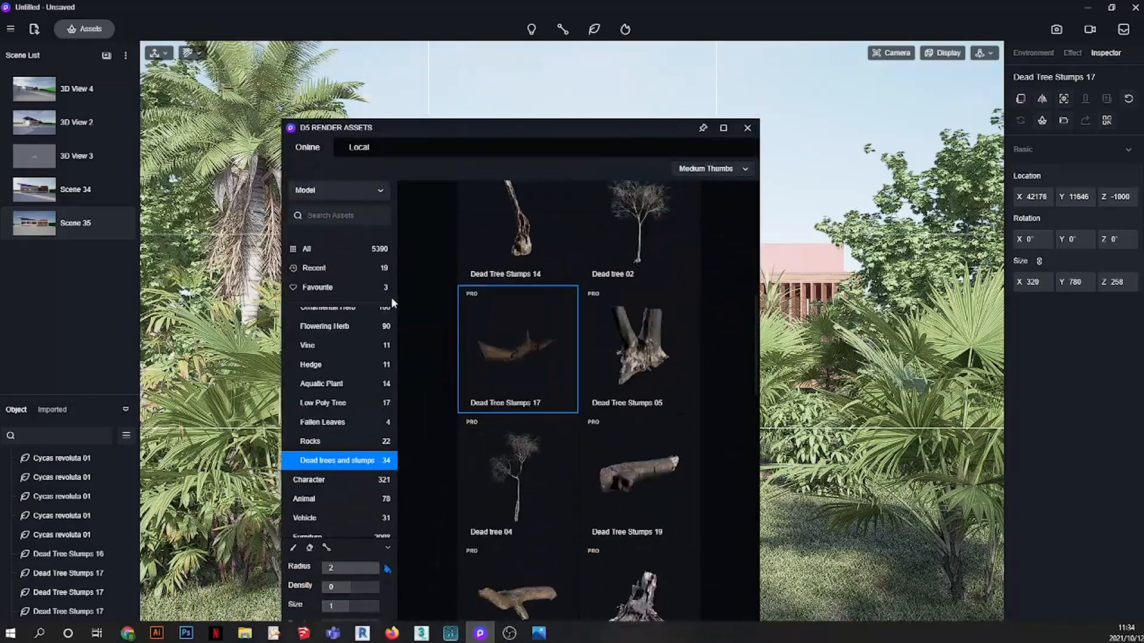
- Choose Rock 01 from the Rocks assets and place it on the lawn behind the fallen log, in front of the slatted-wall palms
{"action": "left_click", "coordinate": [327, 440]}
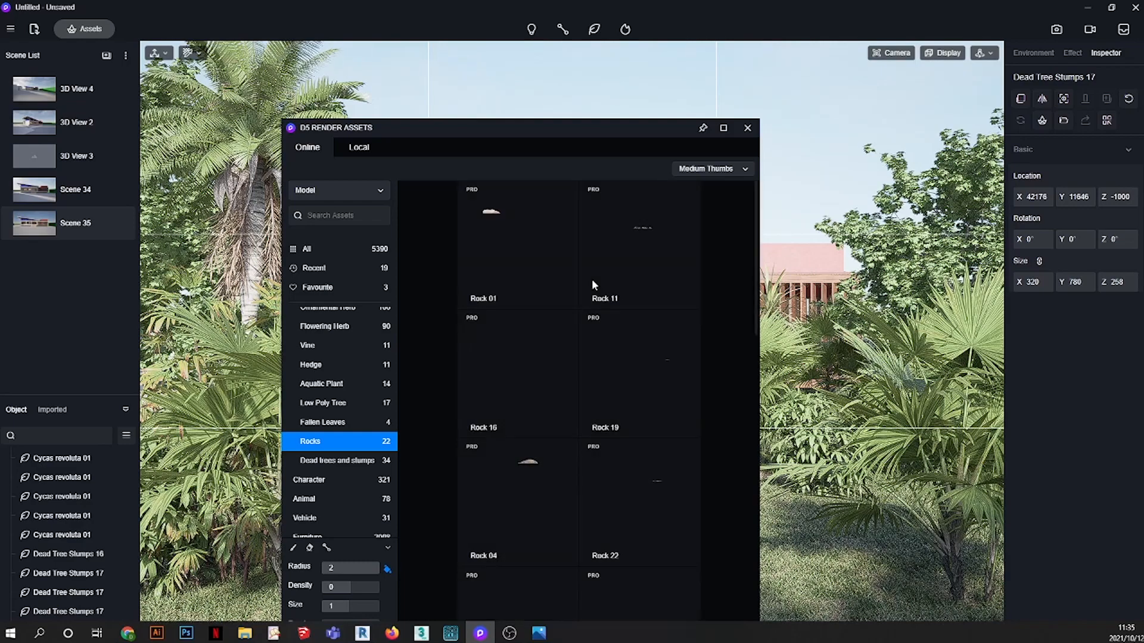
{"action": "left_click", "coordinate": [517, 274]}
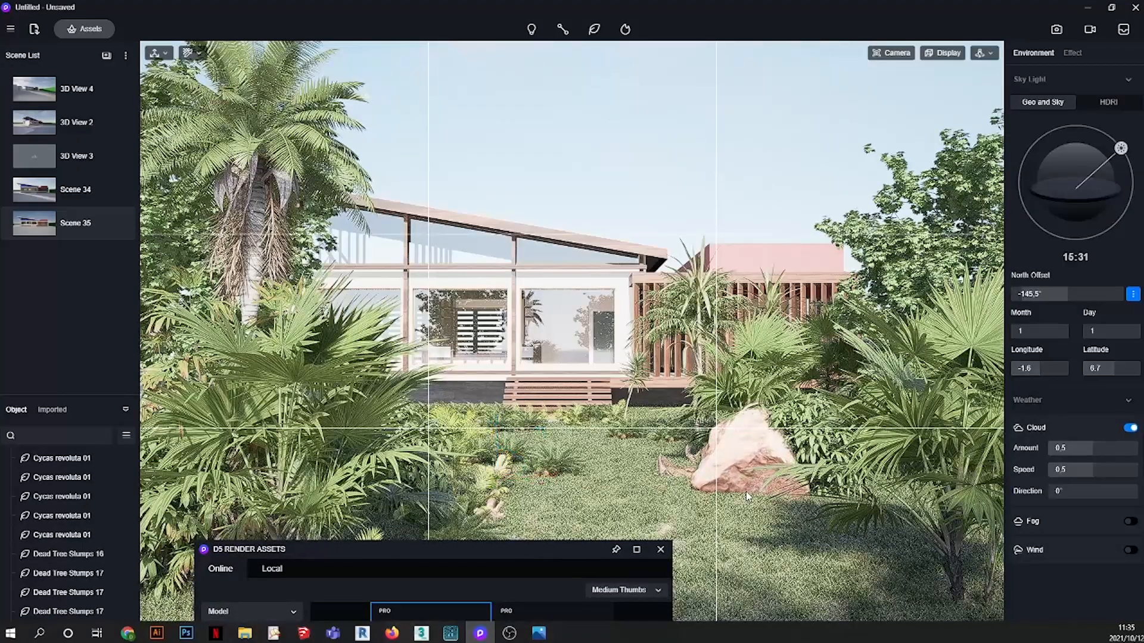
{"action": "left_click", "coordinate": [734, 476]}
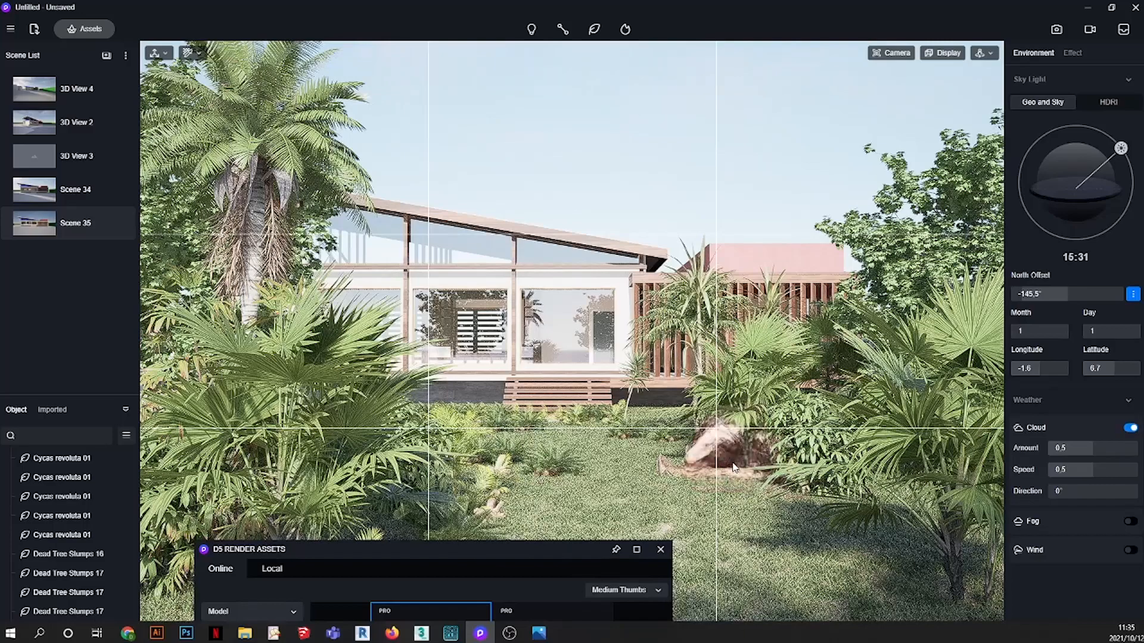
{"action": "left_click", "coordinate": [702, 469]}
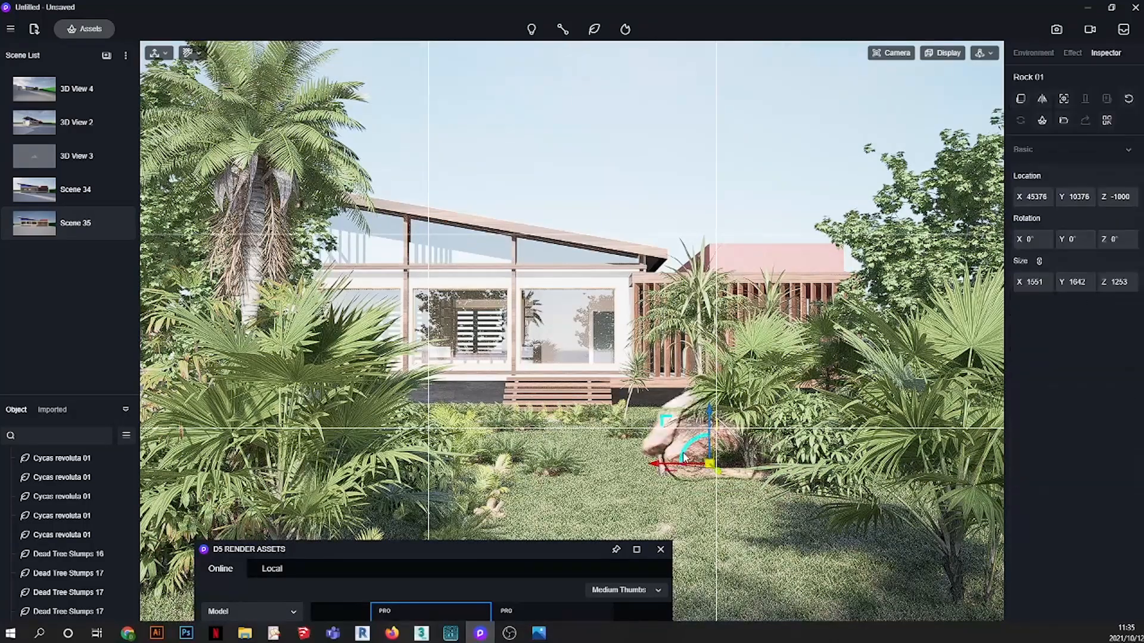
- Place a second Rock 01 against the end of the entrance steps below the deck and end placement
{"action": "scroll", "coordinate": [641, 399], "scroll_direction": "up", "scroll_amount": 5}
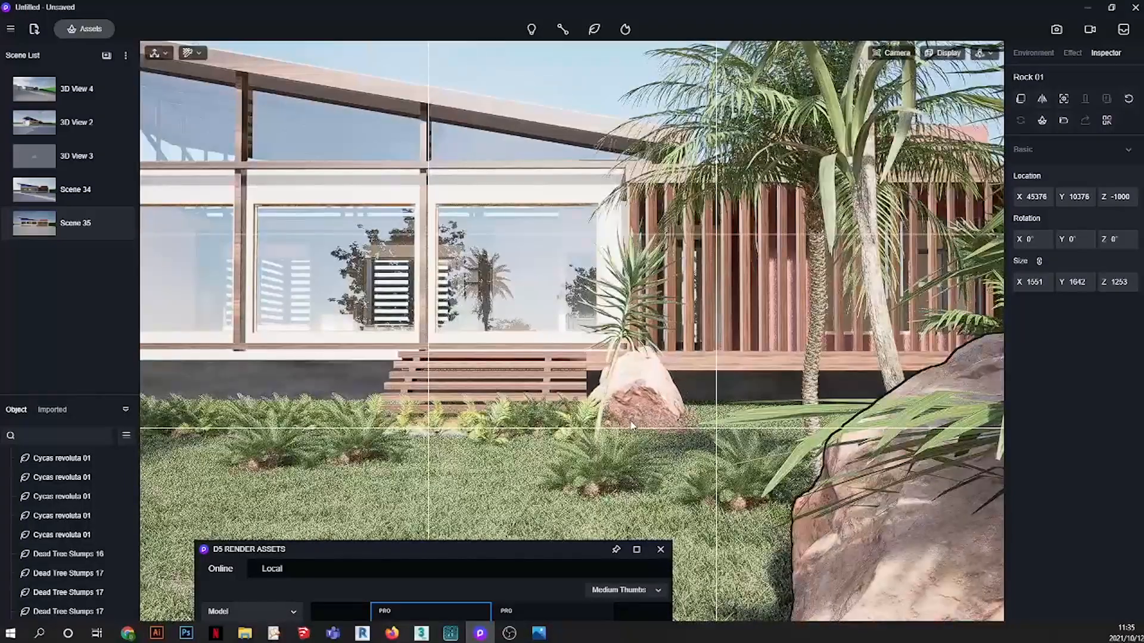
{"action": "left_click", "coordinate": [633, 425]}
{"action": "scroll", "coordinate": [599, 358], "scroll_direction": "up", "scroll_amount": 5}
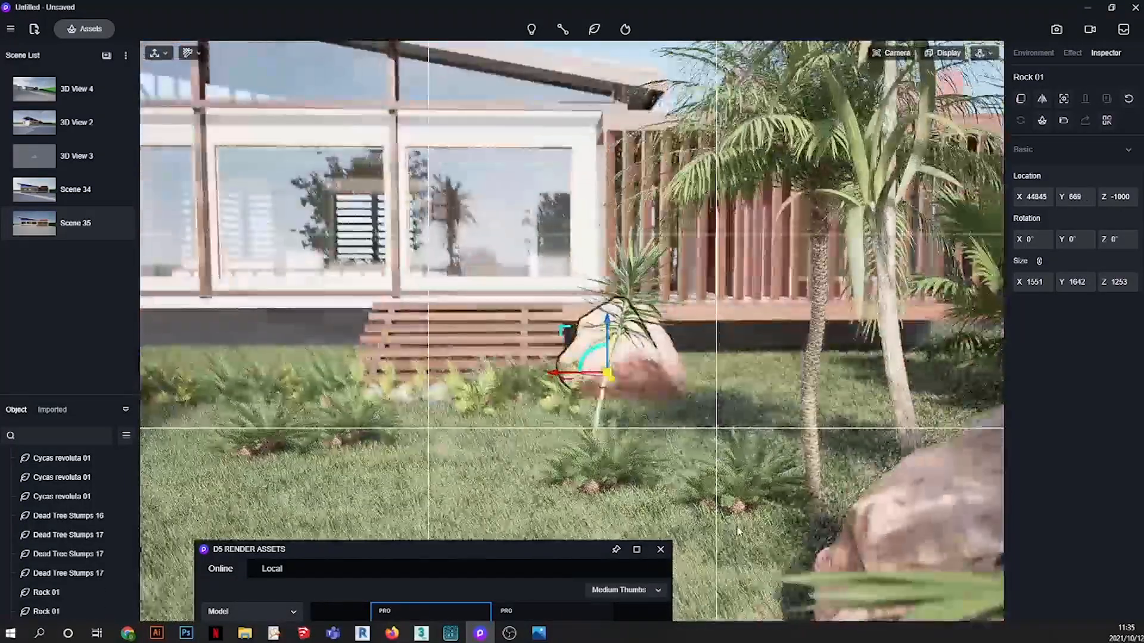
{"action": "scroll", "coordinate": [548, 270], "scroll_direction": "up", "scroll_amount": 5}
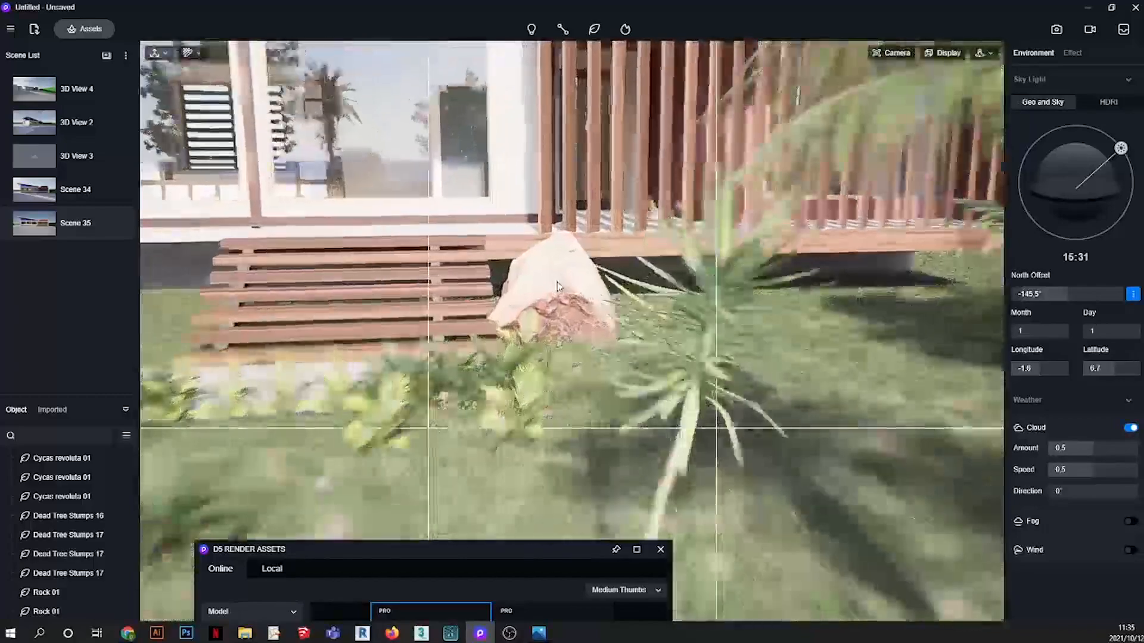
- Rotate the rock beside the entrance steps to Y 270°, shift it to X 44821, and return to the Scene 35 view
{"action": "left_click", "coordinate": [554, 300]}
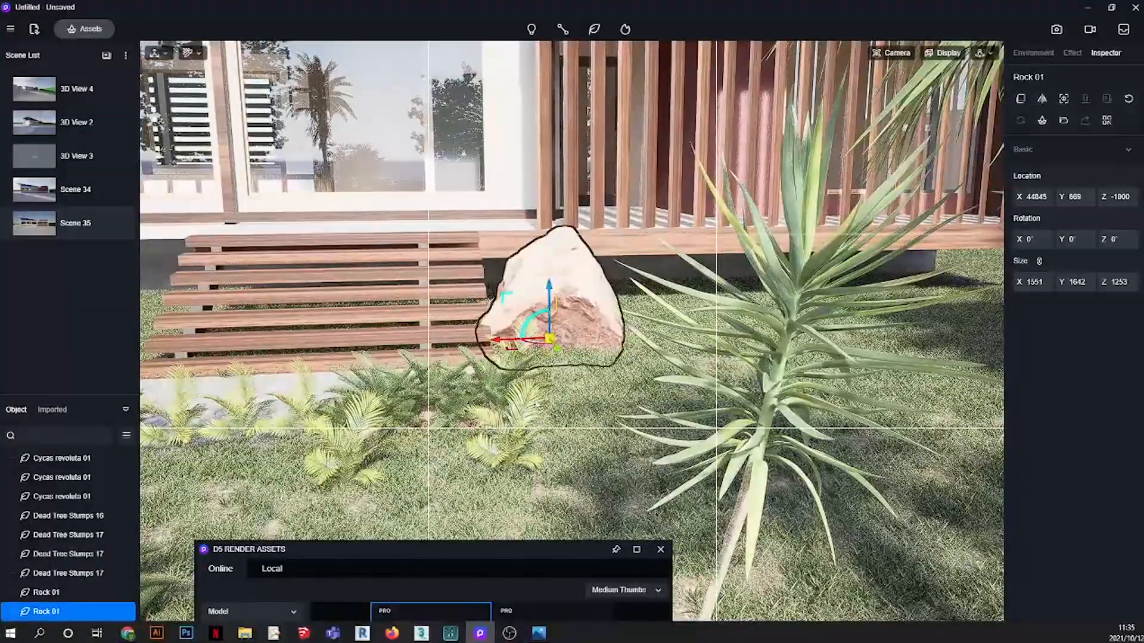
{"action": "scroll", "coordinate": [513, 346], "scroll_direction": "up", "scroll_amount": 5}
{"action": "left_click_drag", "start_coordinate": [520, 302], "coordinate": [558, 310]}
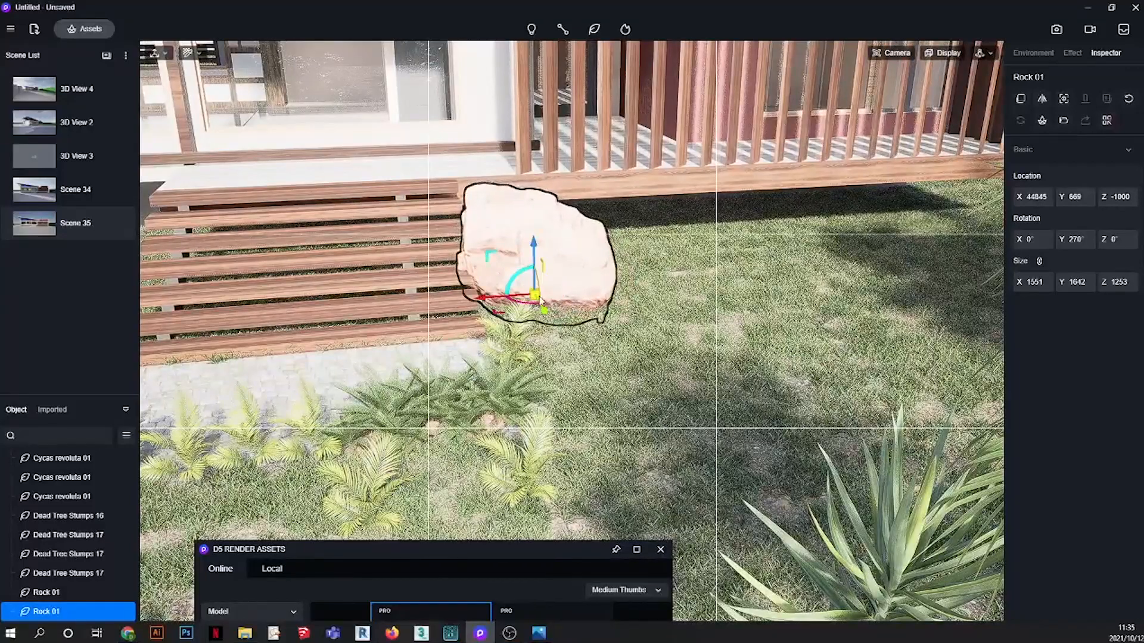
{"action": "left_click_drag", "start_coordinate": [491, 302], "coordinate": [488, 302]}
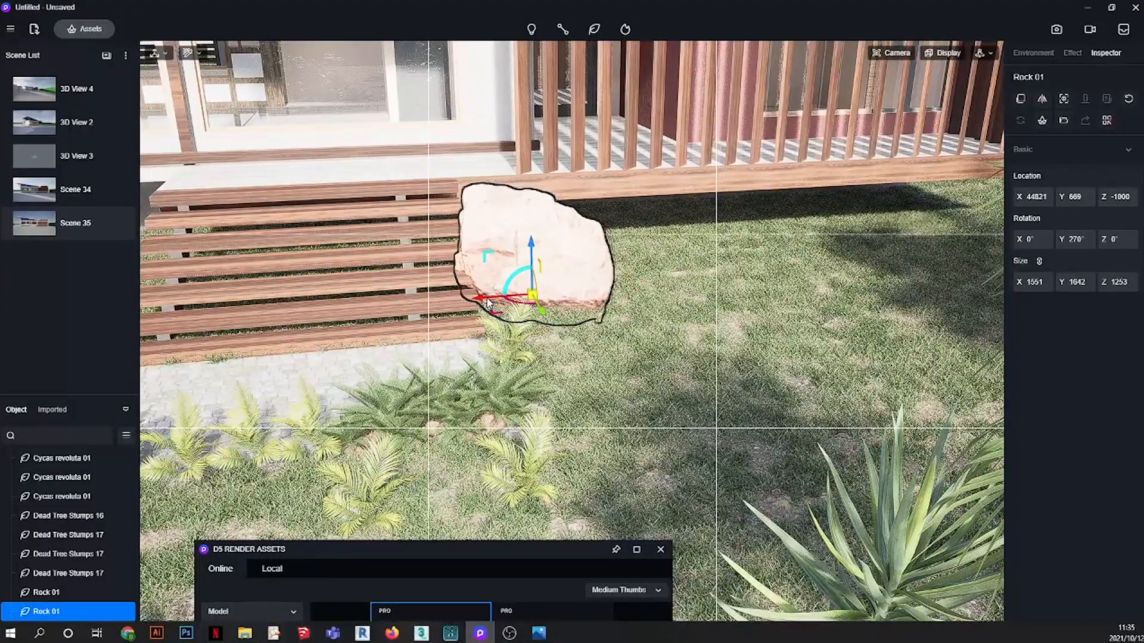
{"action": "left_click", "coordinate": [71, 223]}
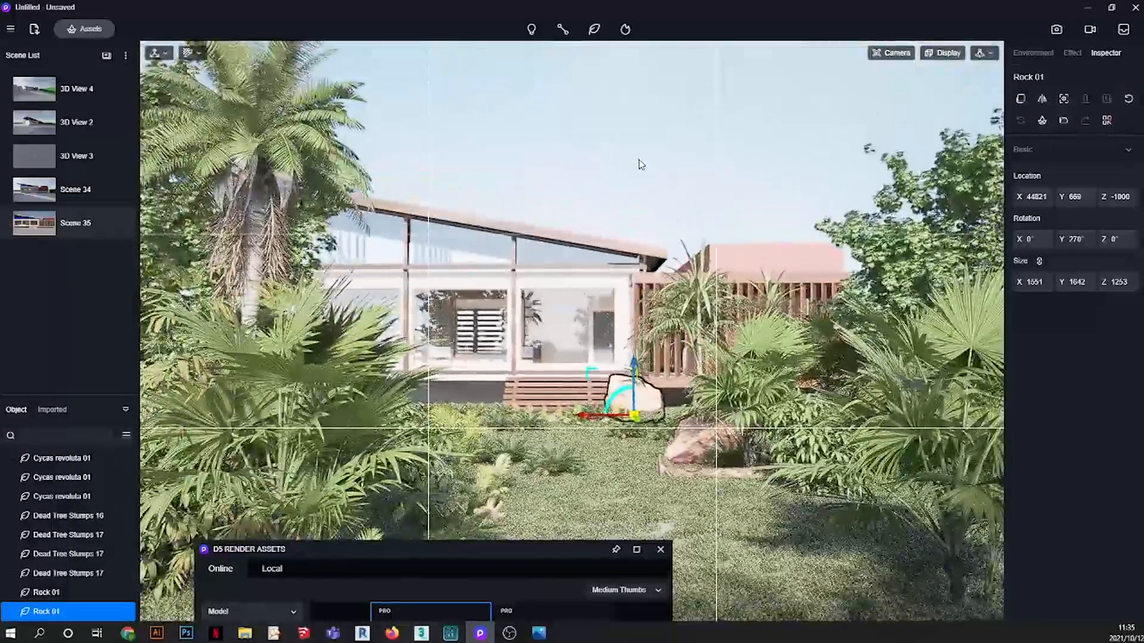
{"action": "left_click", "coordinate": [641, 164]}
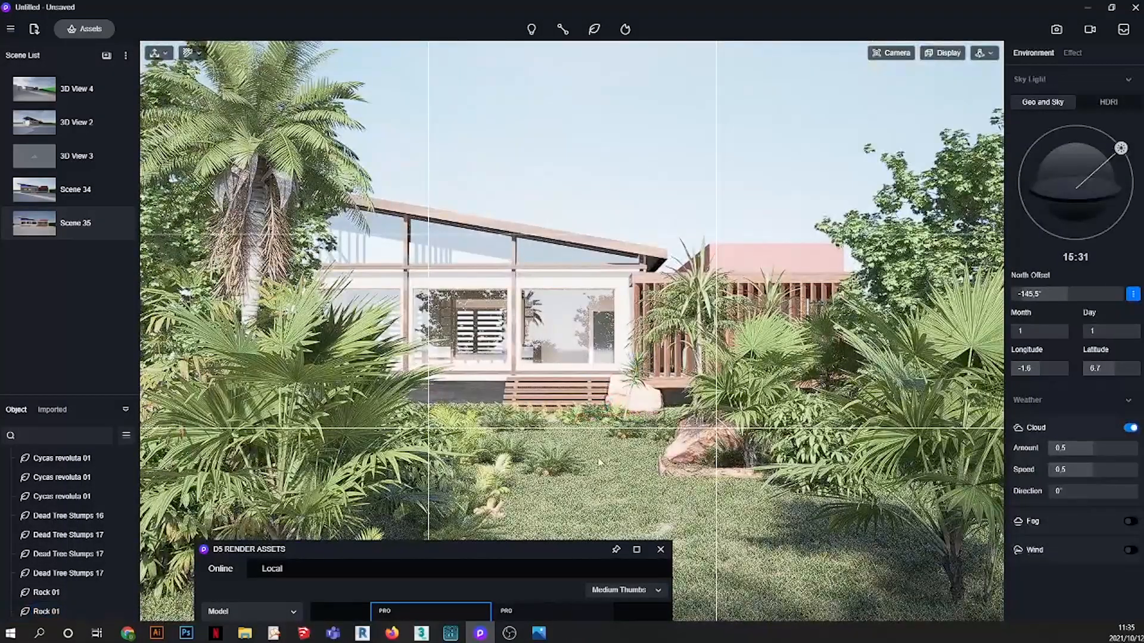
- Choose Dog_02_idle from the Animal assets and place it on the deck at the head of the entrance steps
{"action": "left_click_drag", "start_coordinate": [550, 551], "coordinate": [641, 158]}
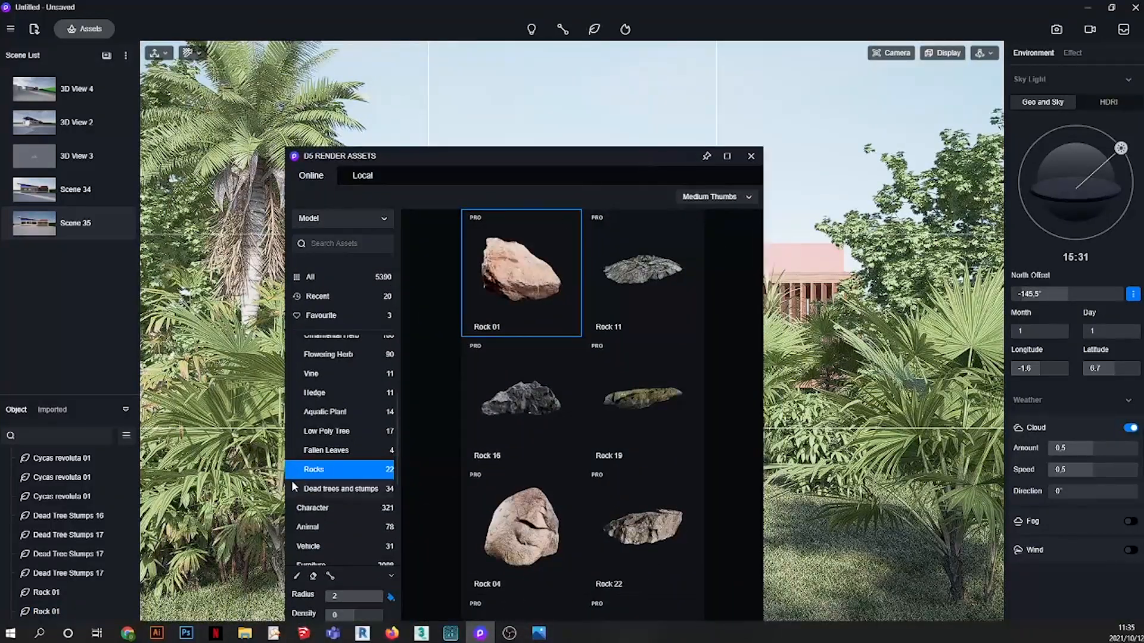
{"action": "left_click", "coordinate": [315, 527]}
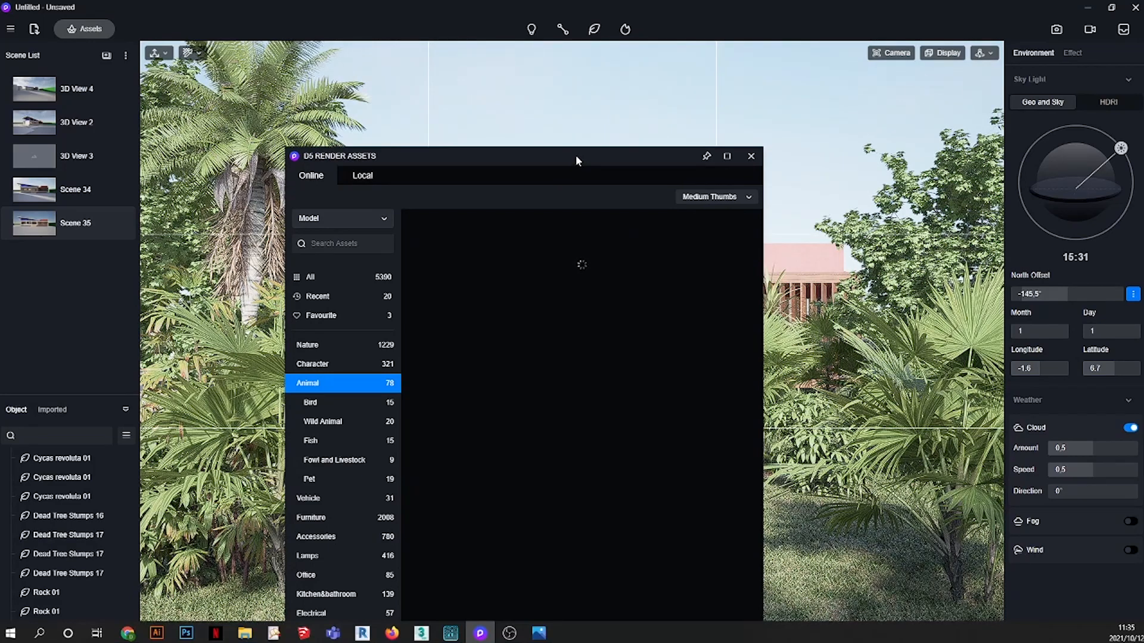
{"action": "left_click_drag", "start_coordinate": [576, 155], "coordinate": [375, 117]}
{"action": "scroll", "coordinate": [454, 414], "scroll_direction": "down", "scroll_amount": 10}
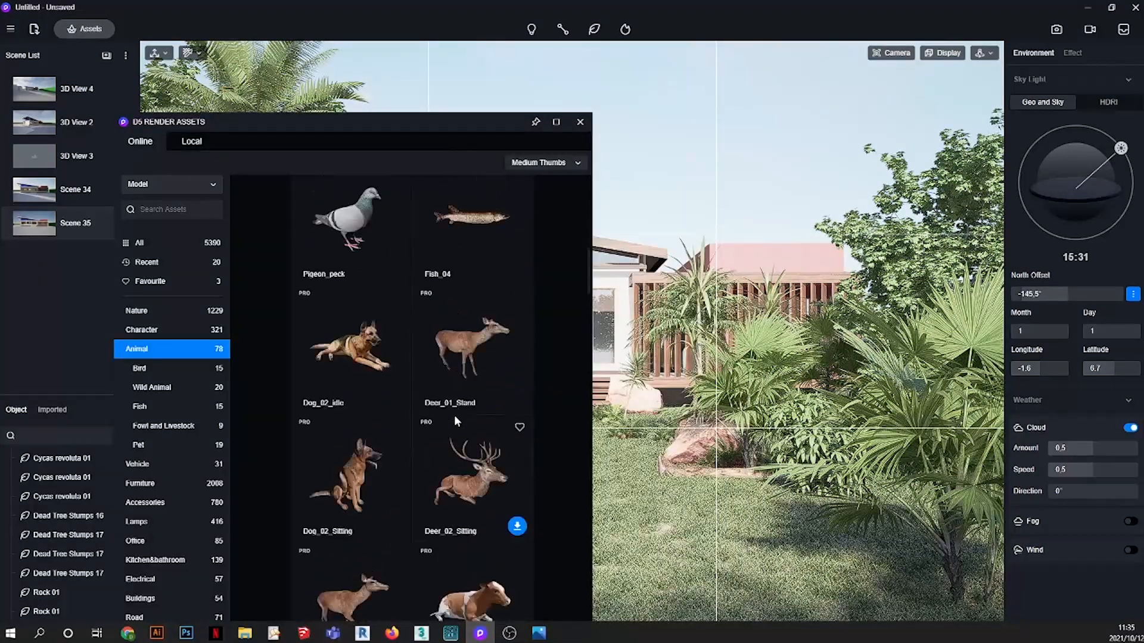
{"action": "left_click", "coordinate": [369, 364]}
{"action": "left_click_drag", "start_coordinate": [470, 126], "coordinate": [298, 208]}
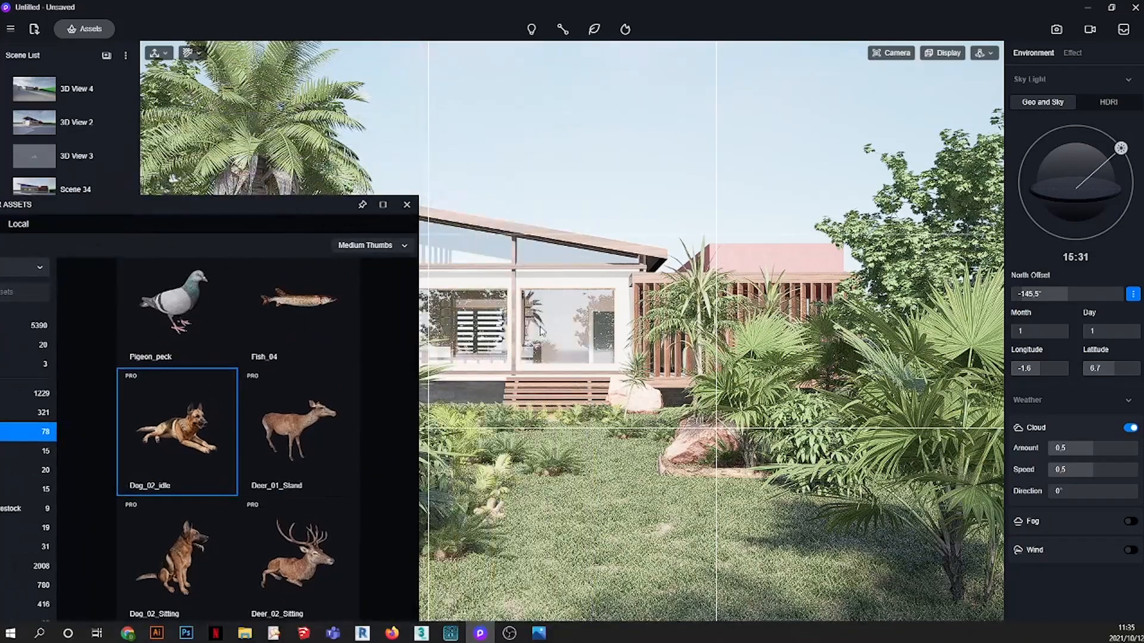
{"action": "scroll", "coordinate": [541, 330], "scroll_direction": "up", "scroll_amount": 6}
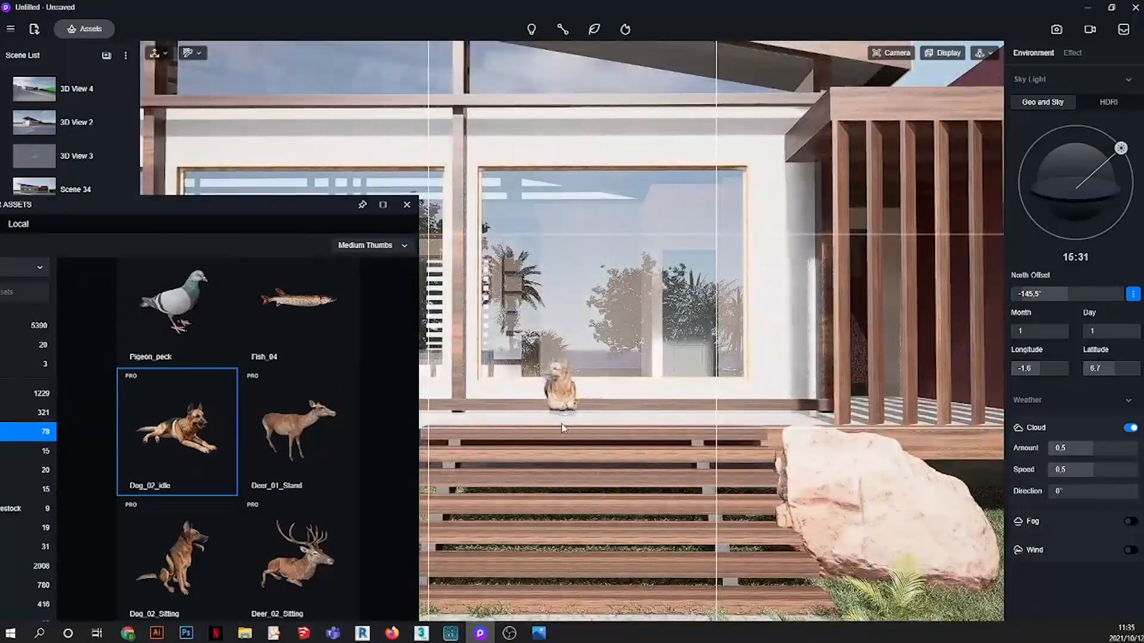
{"action": "scroll", "coordinate": [563, 428], "scroll_direction": "up", "scroll_amount": 5}
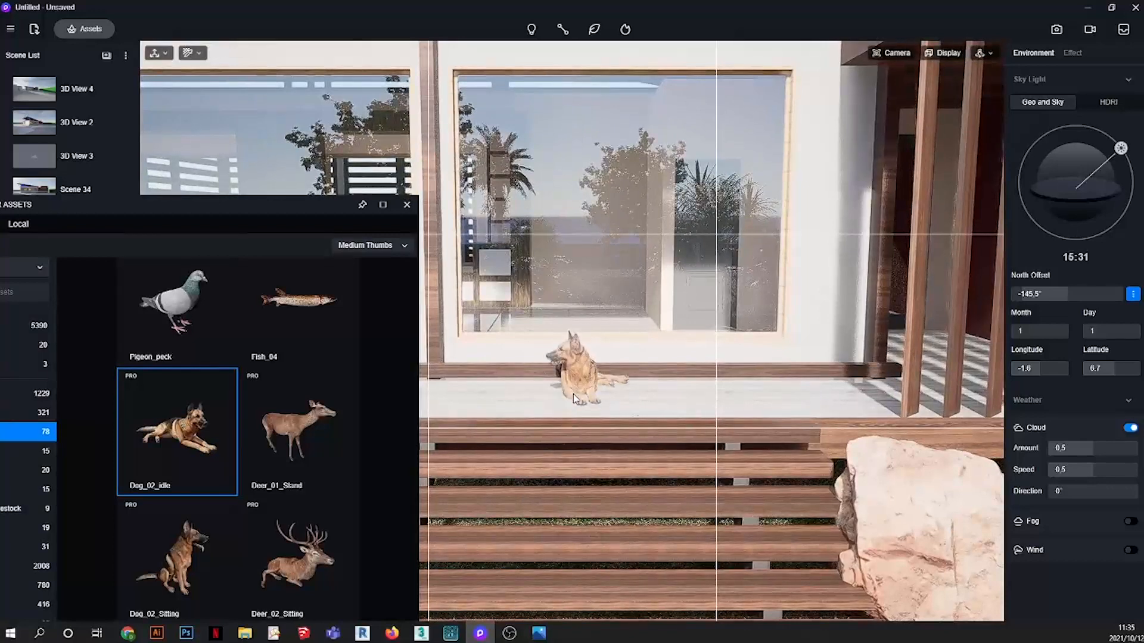
{"action": "left_click", "coordinate": [581, 398]}
- Rotate the dog on the deck to Y 51°
{"action": "scroll", "coordinate": [656, 535], "scroll_direction": "up", "scroll_amount": 3}
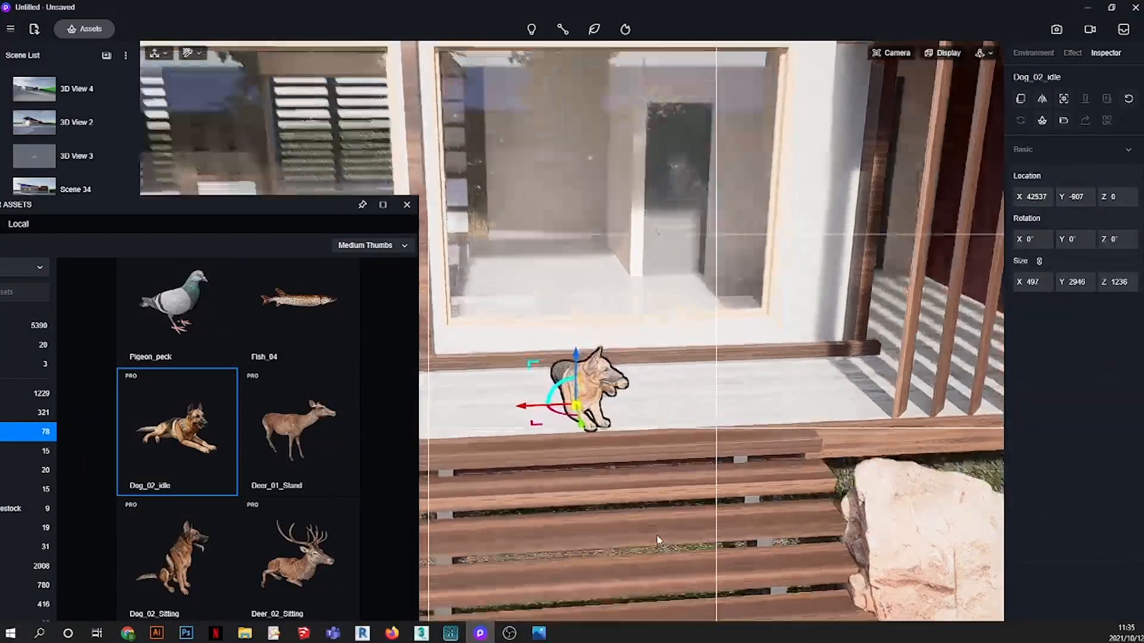
{"action": "middle_click_drag", "start_coordinate": [657, 535], "coordinate": [670, 543]}
{"action": "left_click_drag", "start_coordinate": [555, 412], "coordinate": [519, 404]}
- Restore the Scene 35 view, find Rabbit_idle_1 among the Animal assets and place it on the open lawn near the fallen log
{"action": "left_click_drag", "start_coordinate": [262, 200], "coordinate": [328, 123]}
{"action": "scroll", "coordinate": [652, 273], "scroll_direction": "down", "scroll_amount": 3}
{"action": "scroll", "coordinate": [276, 447], "scroll_direction": "down", "scroll_amount": 3}
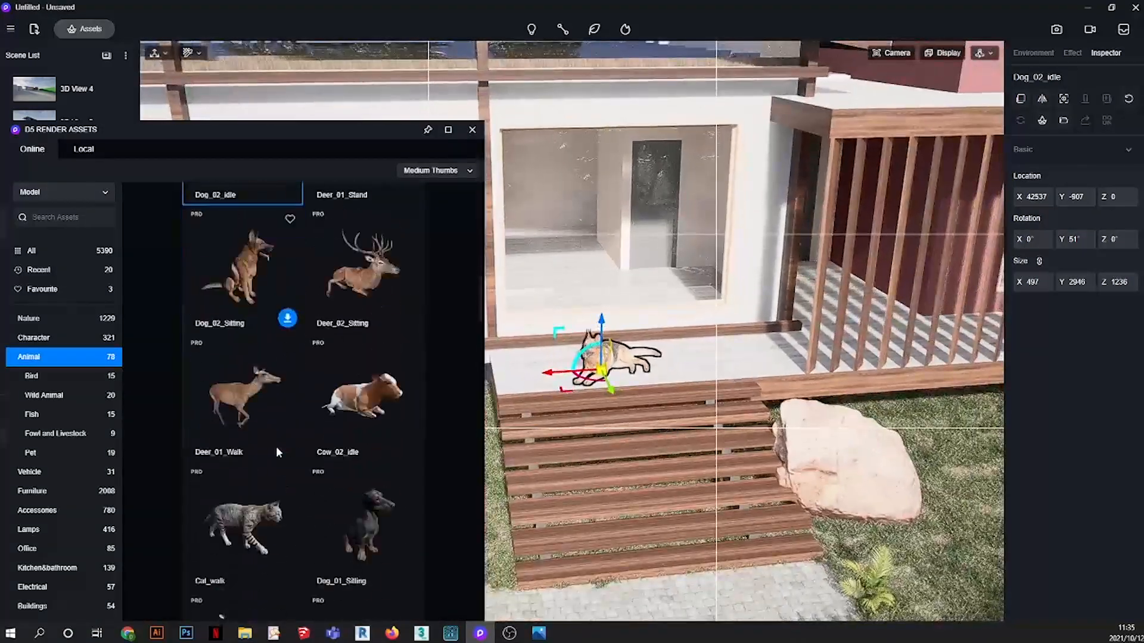
{"action": "scroll", "coordinate": [289, 435], "scroll_direction": "down", "scroll_amount": 10}
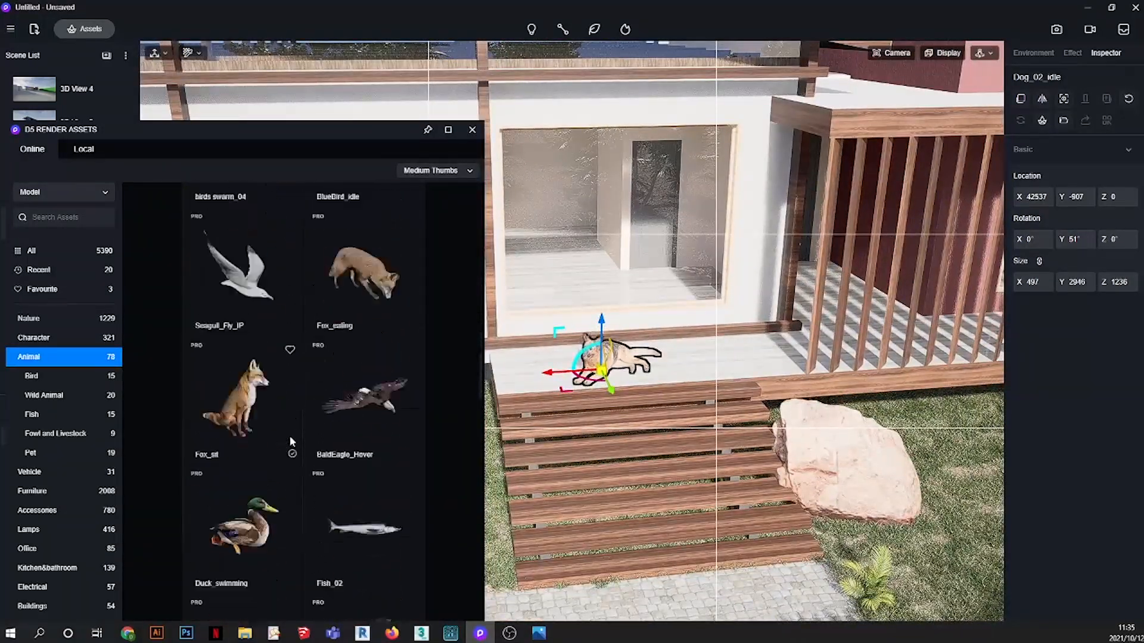
{"action": "scroll", "coordinate": [290, 435], "scroll_direction": "down", "scroll_amount": 5}
{"action": "left_click_drag", "start_coordinate": [109, 131], "coordinate": [291, 134]}
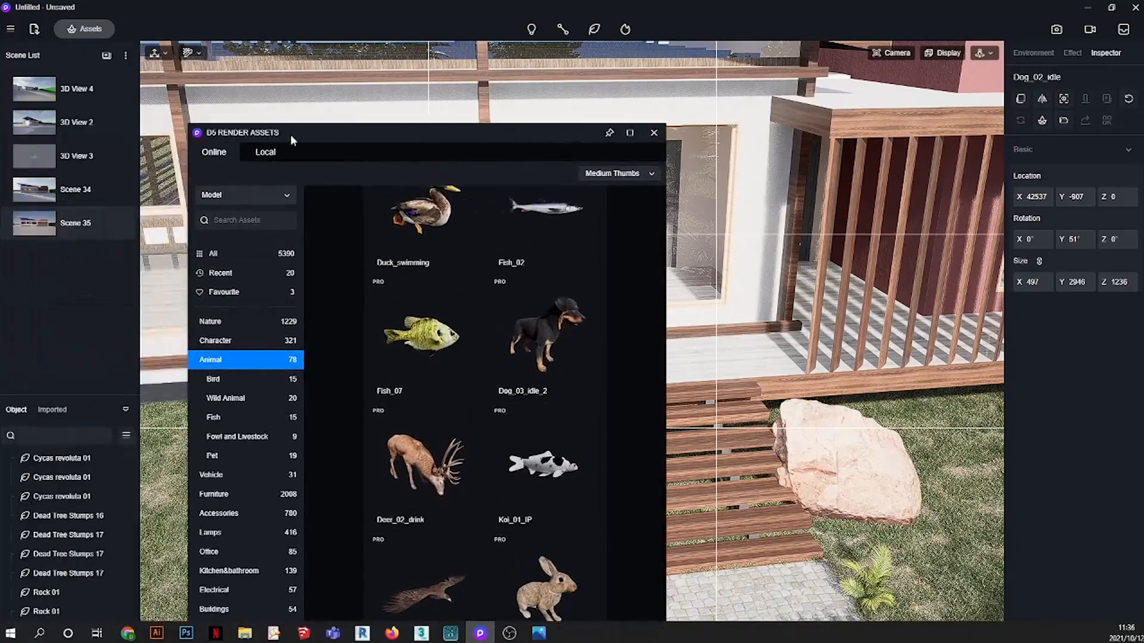
{"action": "left_click", "coordinate": [113, 222]}
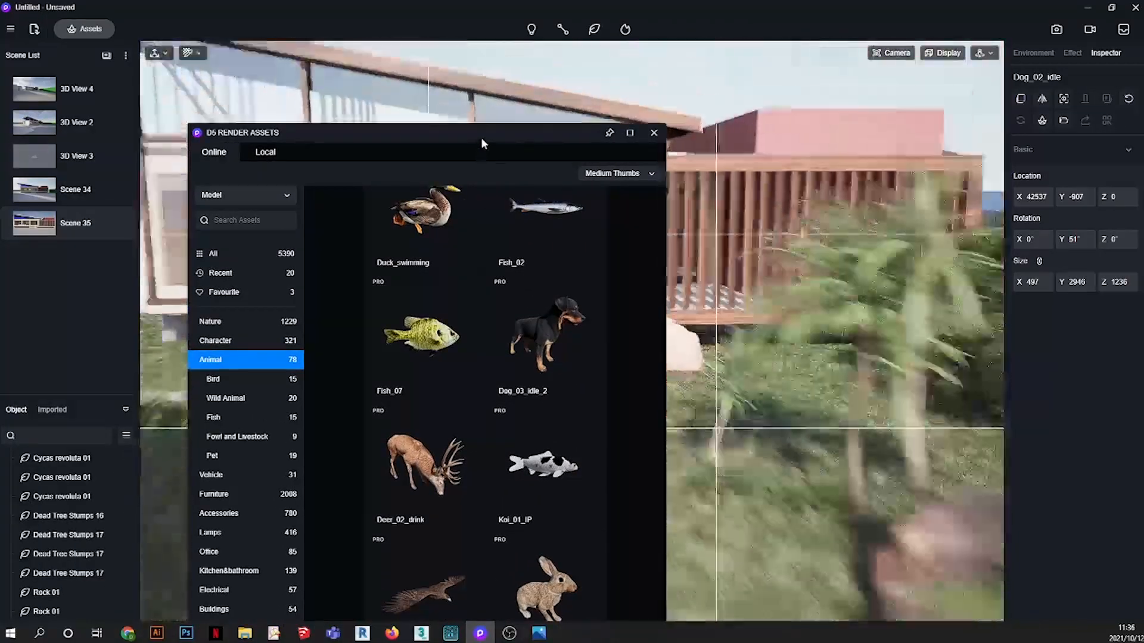
{"action": "left_click_drag", "start_coordinate": [481, 141], "coordinate": [263, 129]}
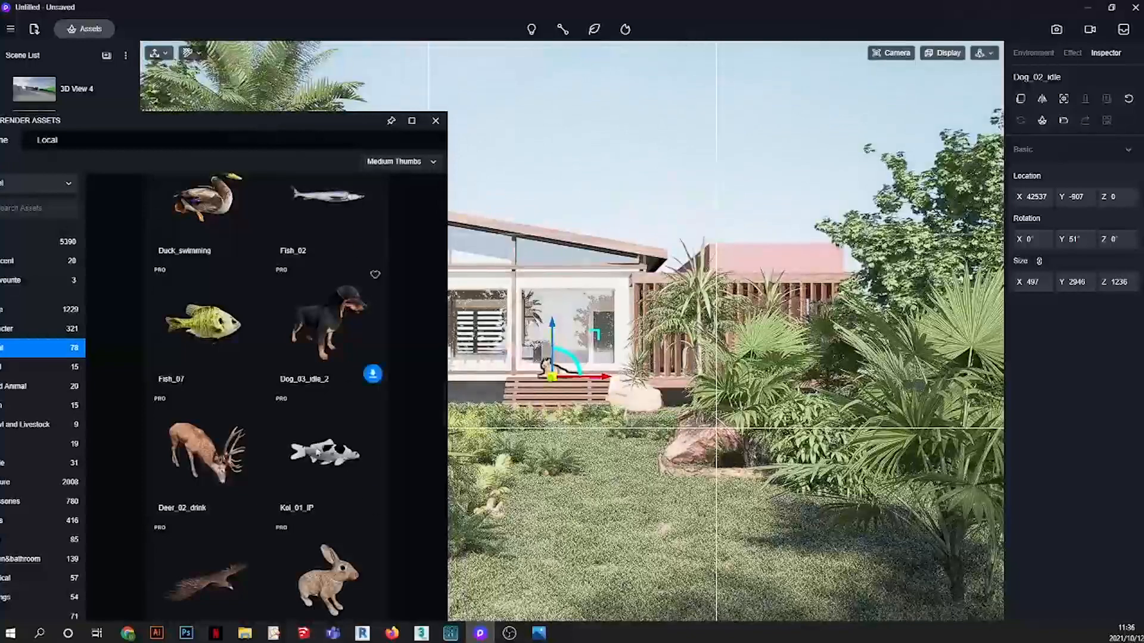
{"action": "scroll", "coordinate": [266, 417], "scroll_direction": "down", "scroll_amount": 15}
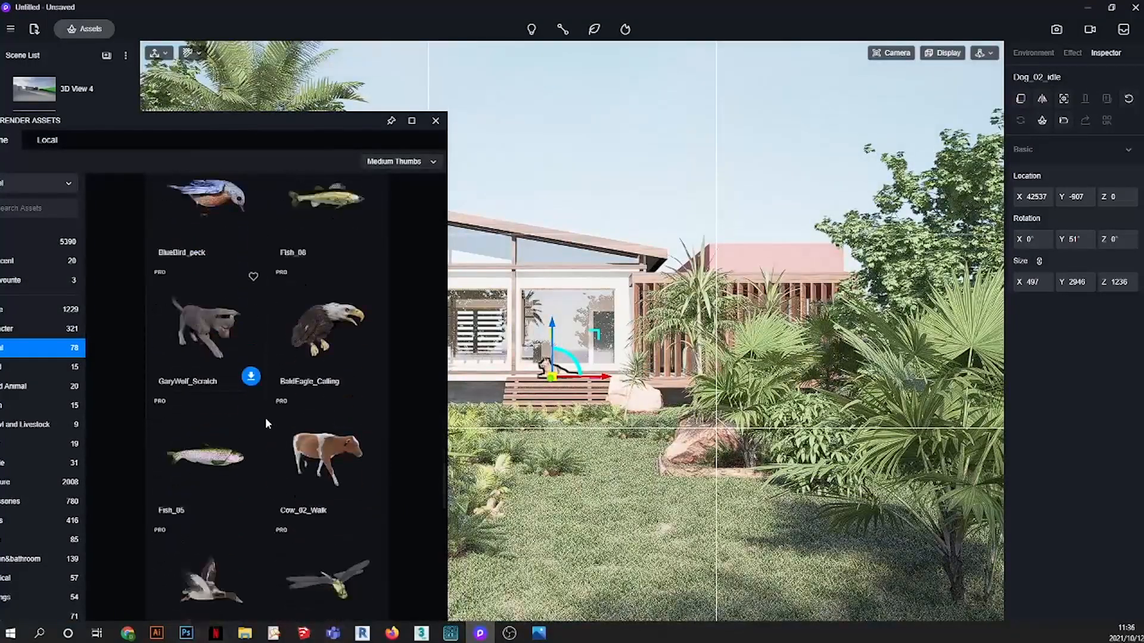
{"action": "scroll", "coordinate": [265, 417], "scroll_direction": "down", "scroll_amount": 12}
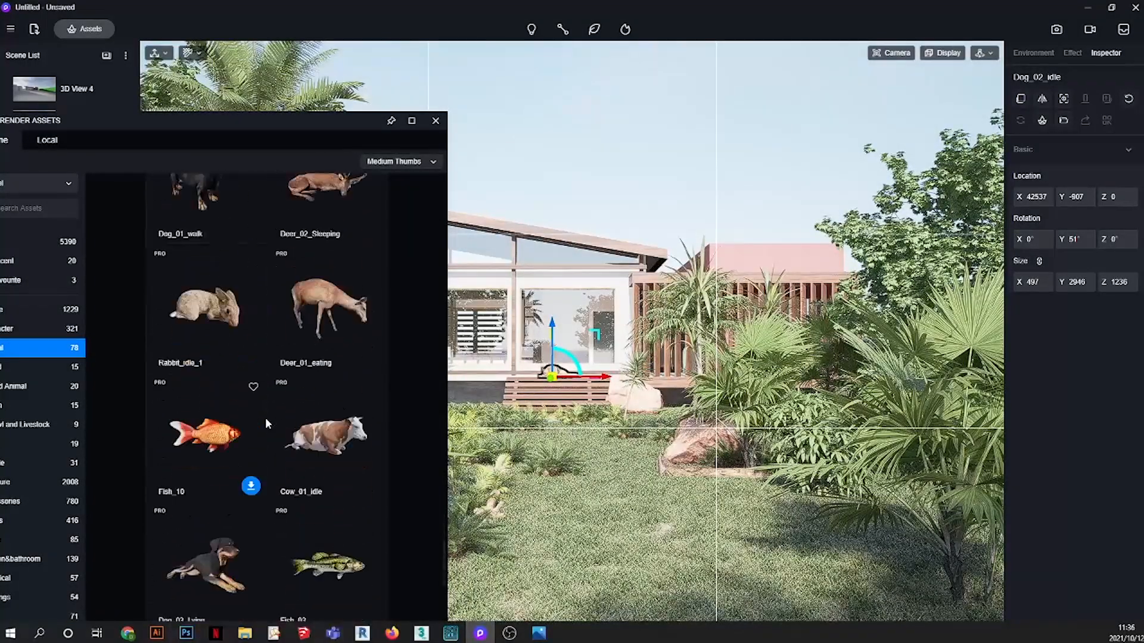
{"action": "left_click", "coordinate": [238, 327]}
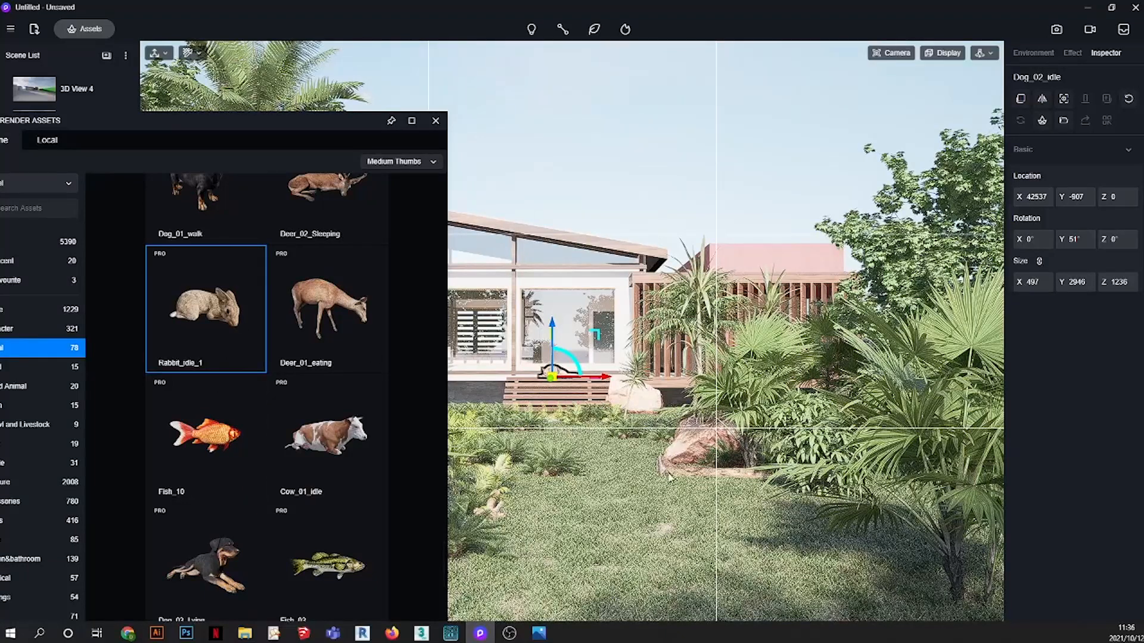
{"action": "left_click", "coordinate": [631, 474]}
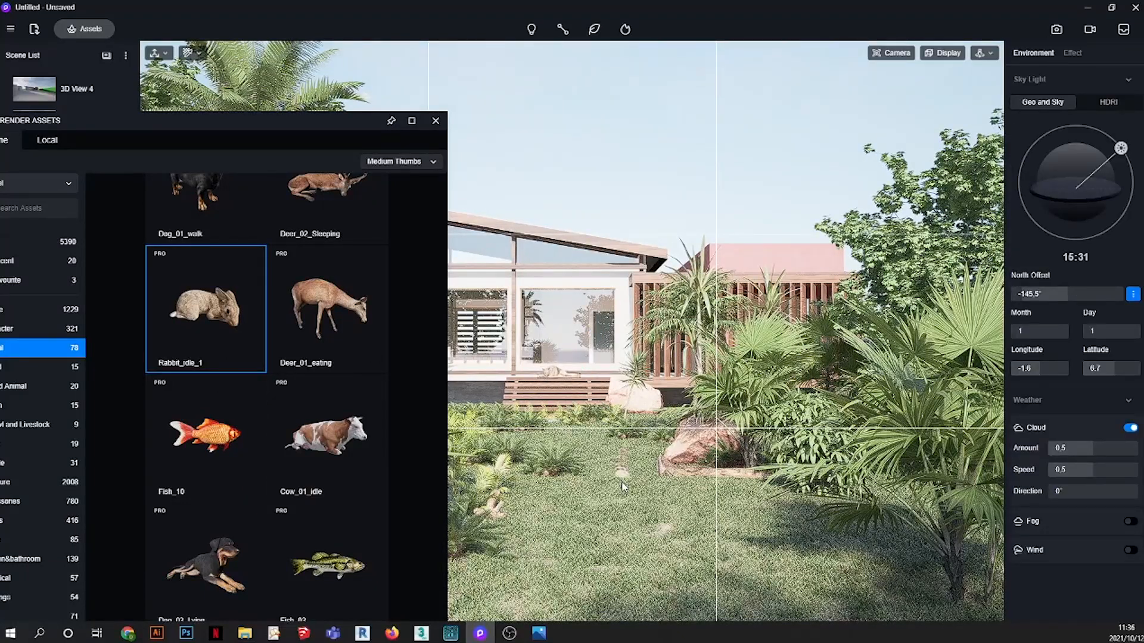
{"action": "left_click", "coordinate": [623, 486]}
- Find Rabbit_idle_2 among the Animal assets and place it on the lawn just behind the first rabbit
{"action": "scroll", "coordinate": [275, 426], "scroll_direction": "down", "scroll_amount": 7}
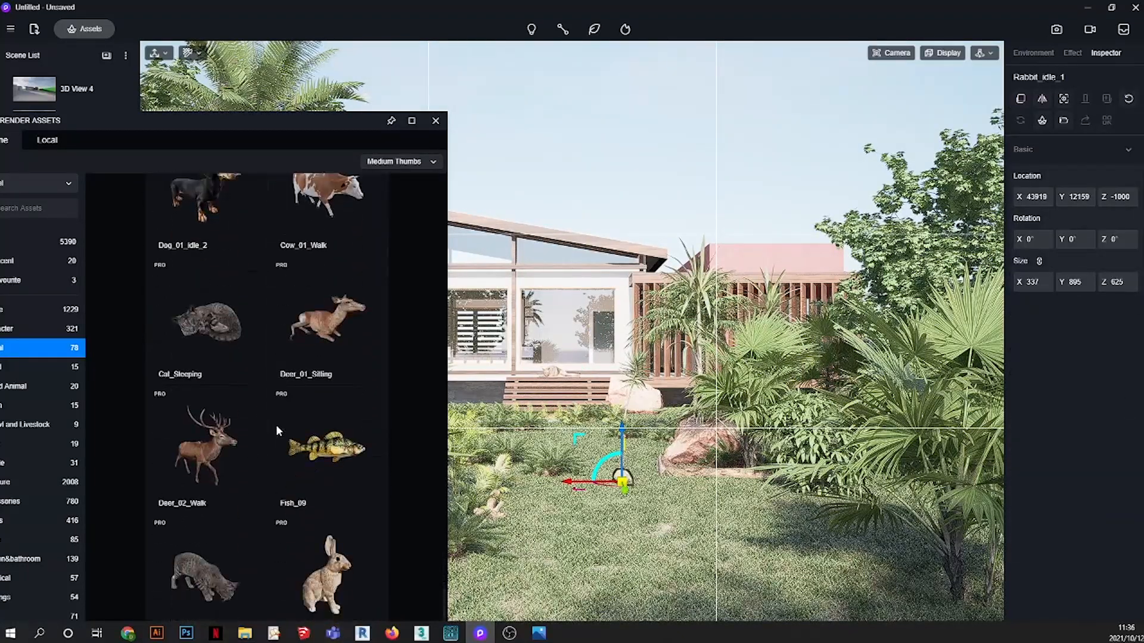
{"action": "scroll", "coordinate": [277, 424], "scroll_direction": "down", "scroll_amount": 2}
{"action": "left_click", "coordinate": [325, 453]}
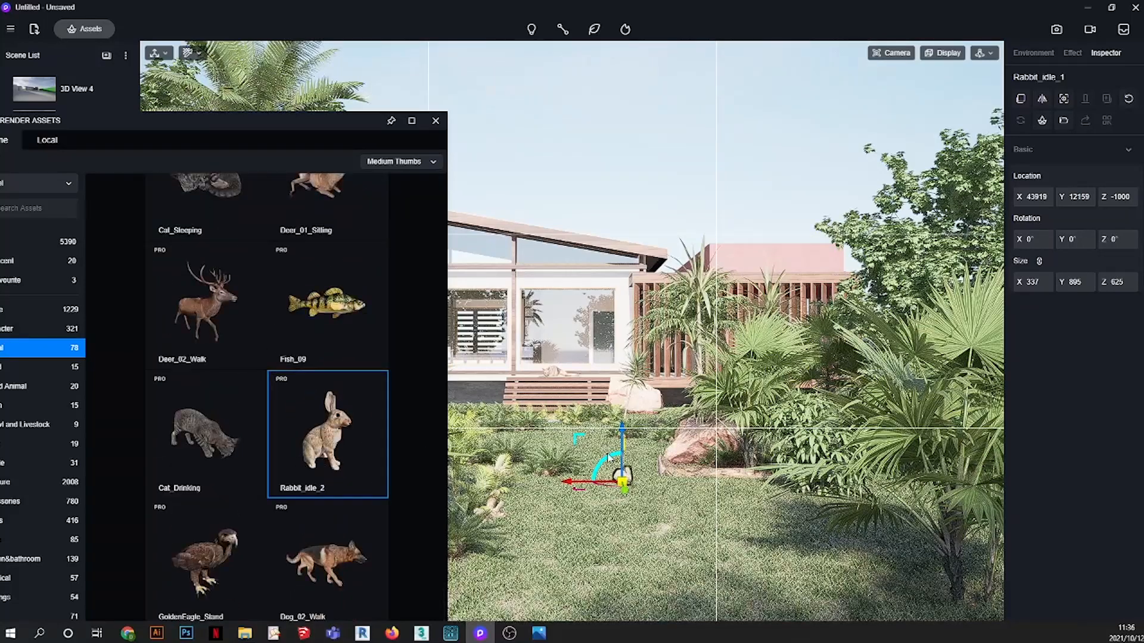
{"action": "left_click", "coordinate": [654, 490]}
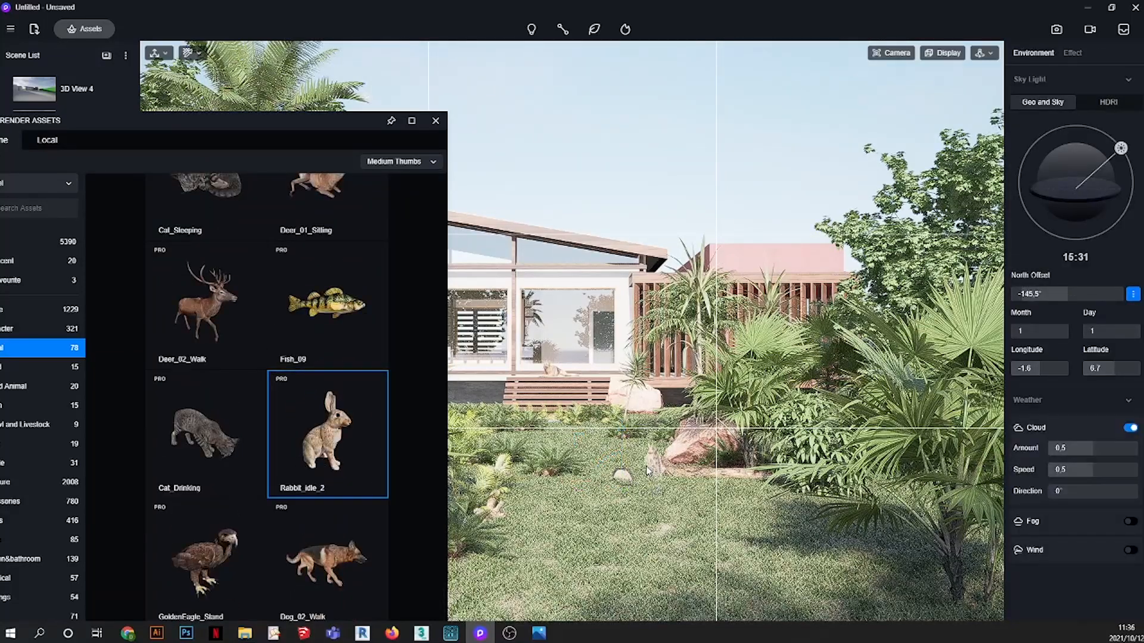
{"action": "left_click", "coordinate": [631, 461]}
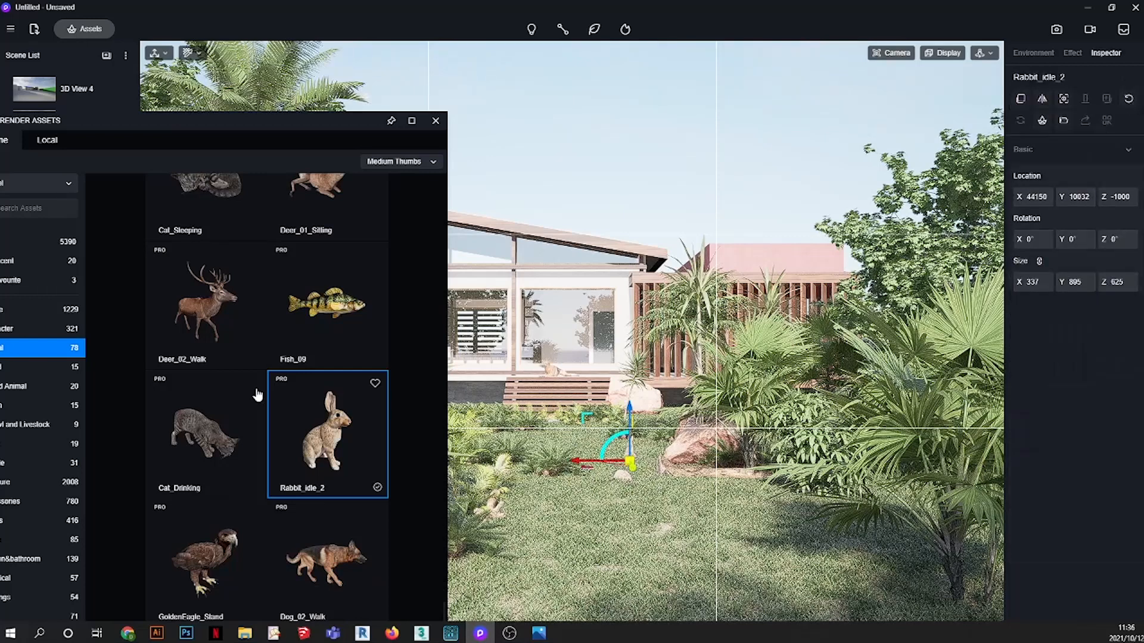
- Browse the Animal assets and place another Rabbit_idle_2 on the lawn beside the existing rabbits
{"action": "scroll", "coordinate": [274, 441], "scroll_direction": "down", "scroll_amount": 1}
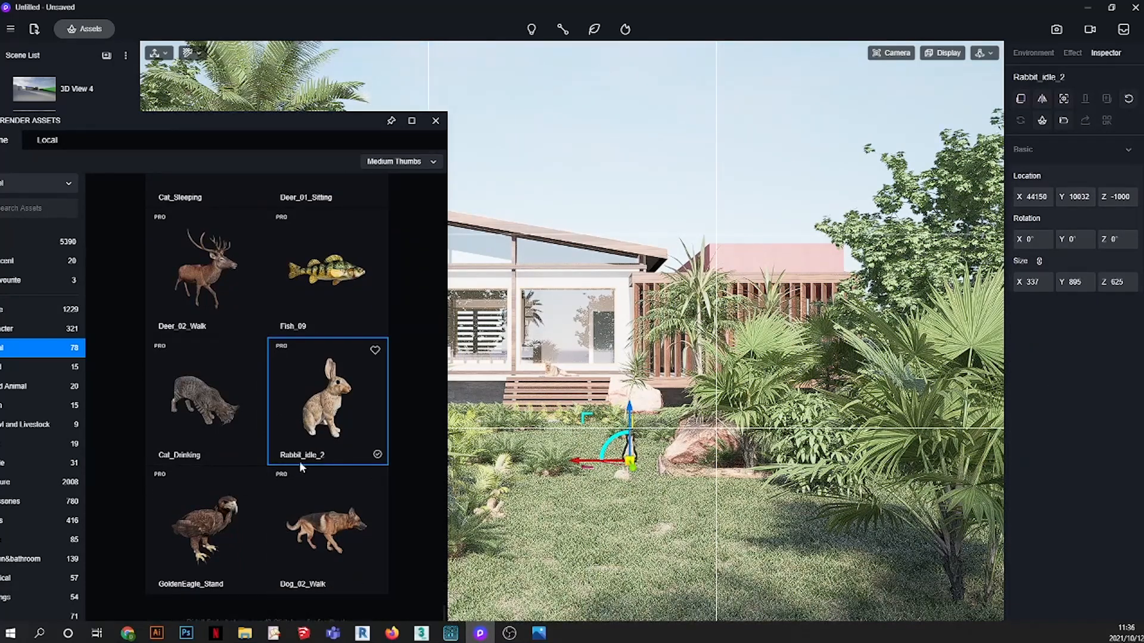
{"action": "scroll", "coordinate": [299, 462], "scroll_direction": "up", "scroll_amount": 3}
{"action": "scroll", "coordinate": [299, 461], "scroll_direction": "up", "scroll_amount": 3}
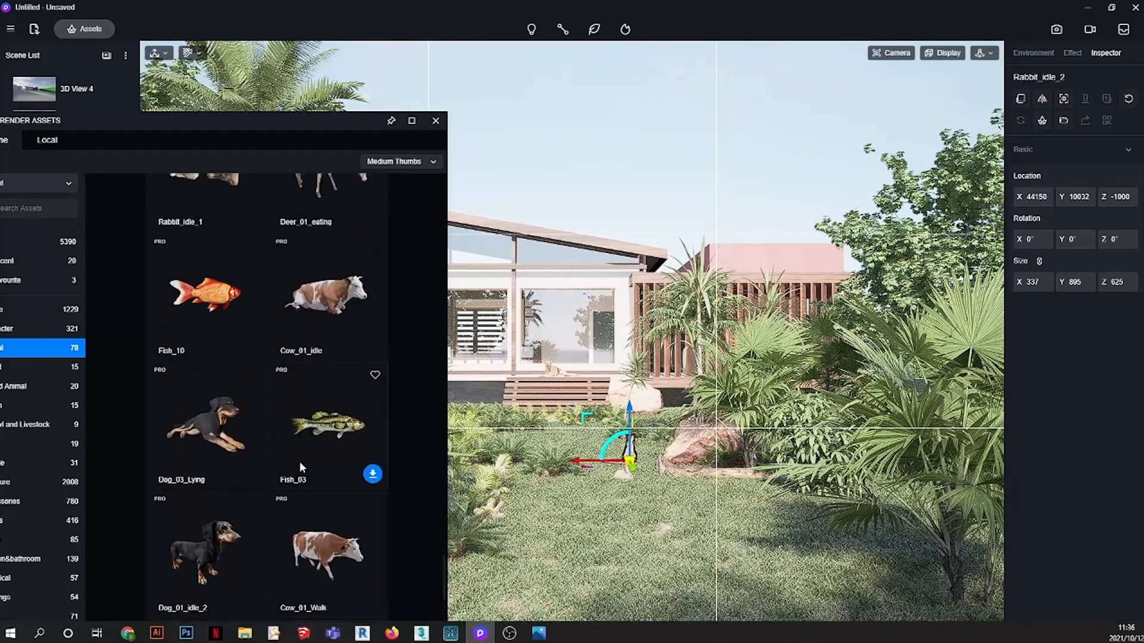
{"action": "scroll", "coordinate": [299, 461], "scroll_direction": "up", "scroll_amount": 4}
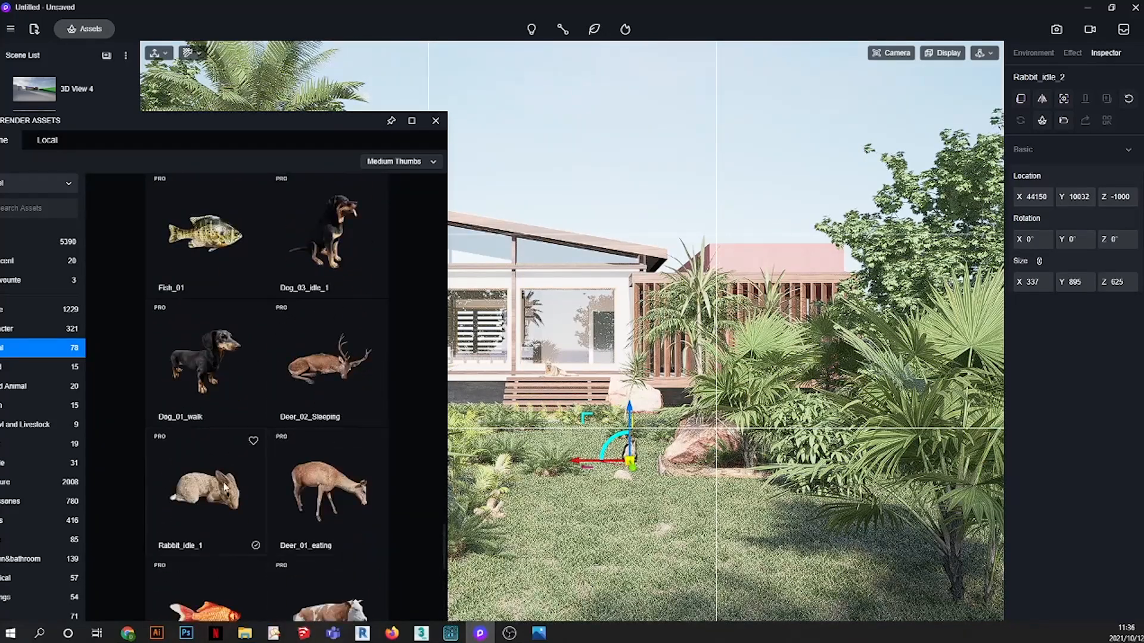
{"action": "scroll", "coordinate": [238, 441], "scroll_direction": "up", "scroll_amount": 2}
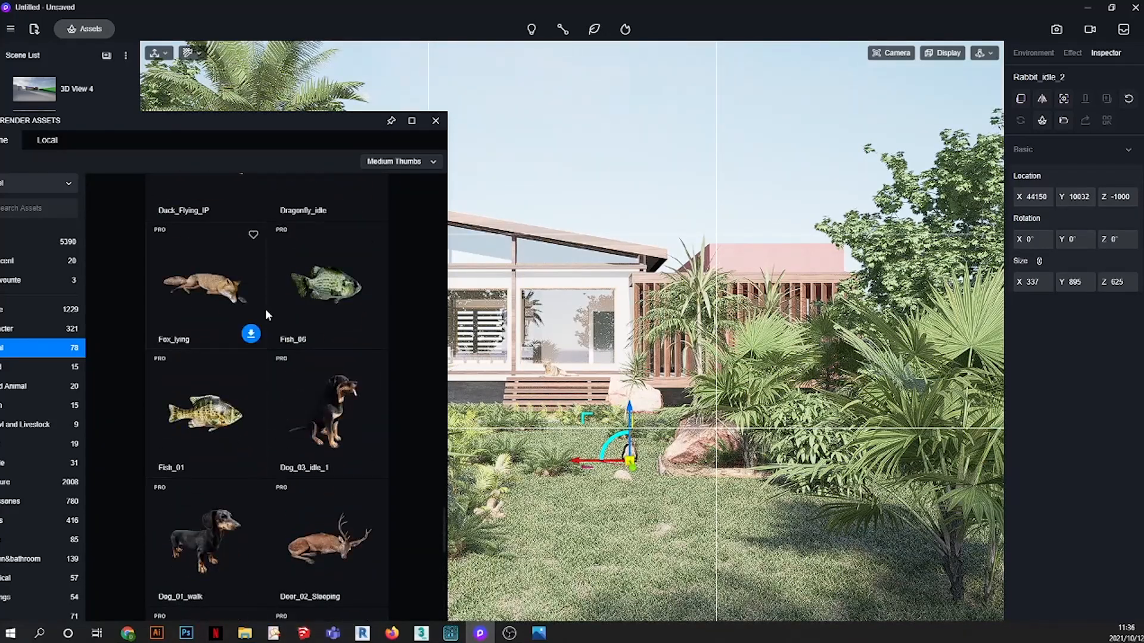
{"action": "scroll", "coordinate": [291, 355], "scroll_direction": "up", "scroll_amount": 3}
{"action": "scroll", "coordinate": [352, 374], "scroll_direction": "down", "scroll_amount": 8}
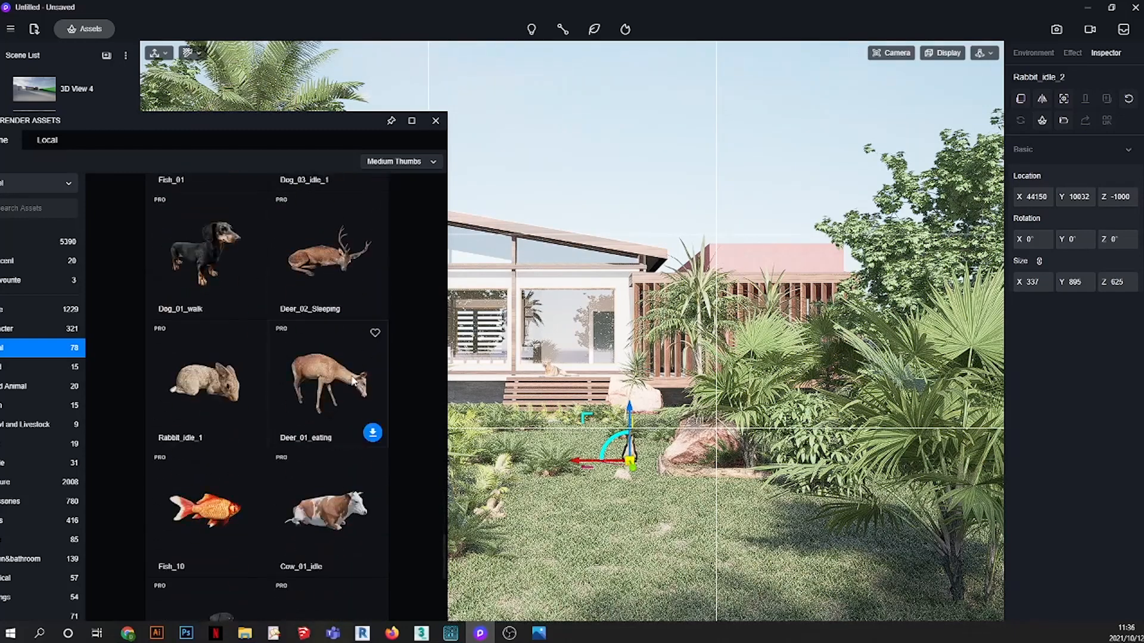
{"action": "scroll", "coordinate": [352, 380], "scroll_direction": "down", "scroll_amount": 5}
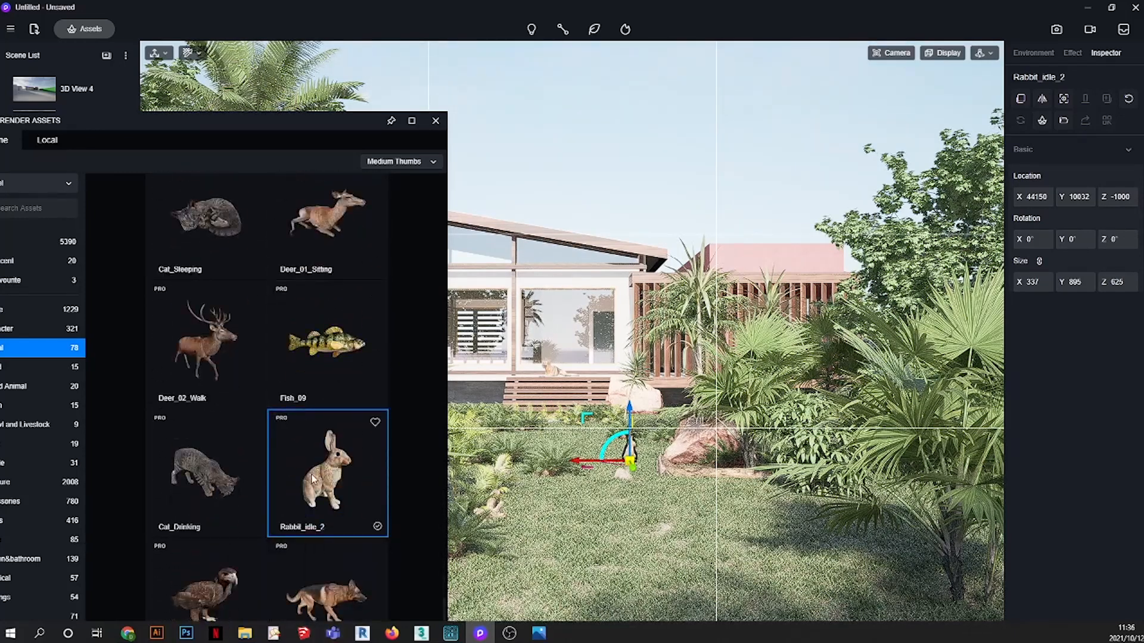
{"action": "left_click", "coordinate": [605, 465]}
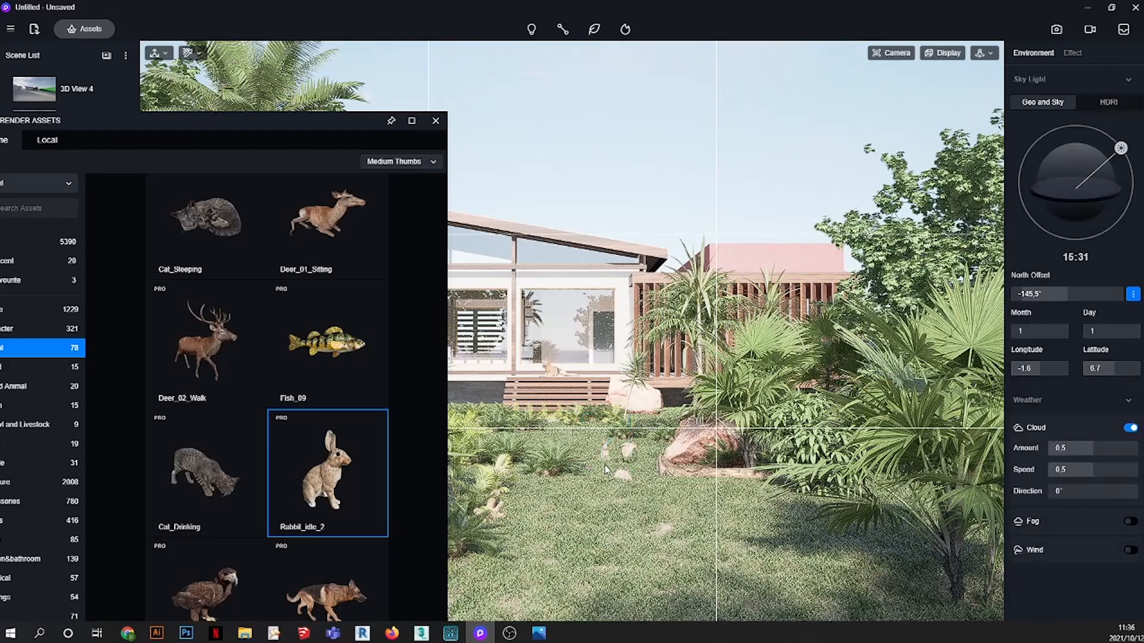
- Inspect the rabbits up close, close the asset library and restore the Scene 35 view
{"action": "scroll", "coordinate": [606, 465], "scroll_direction": "up", "scroll_amount": 4}
{"action": "left_click", "coordinate": [605, 464]}
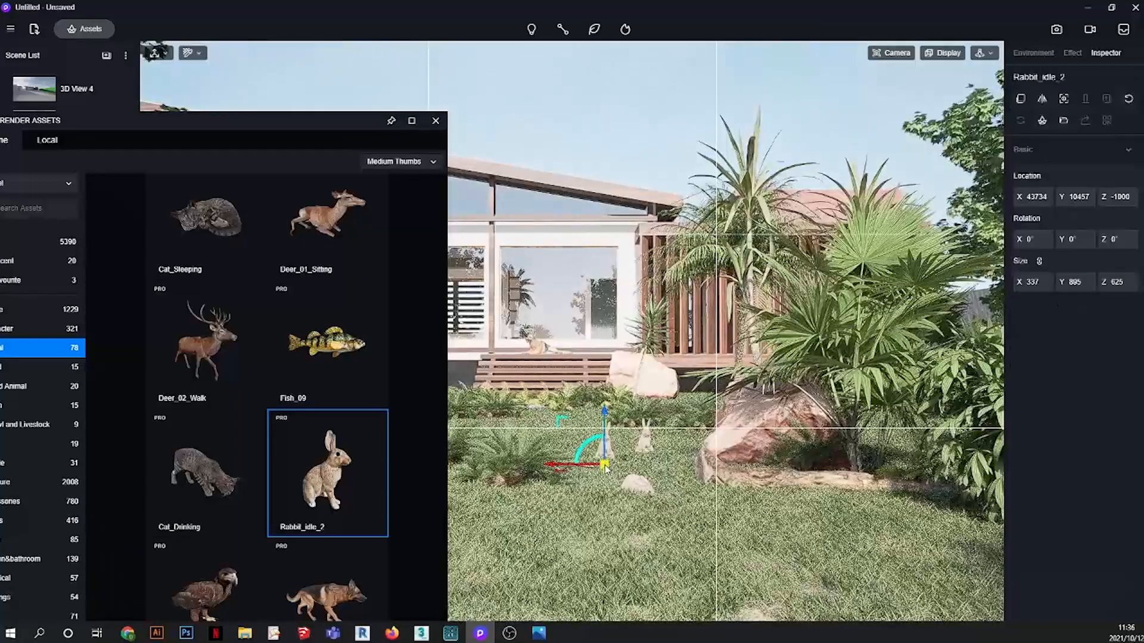
{"action": "key", "text": "Escape"}
{"action": "left_click", "coordinate": [436, 122]}
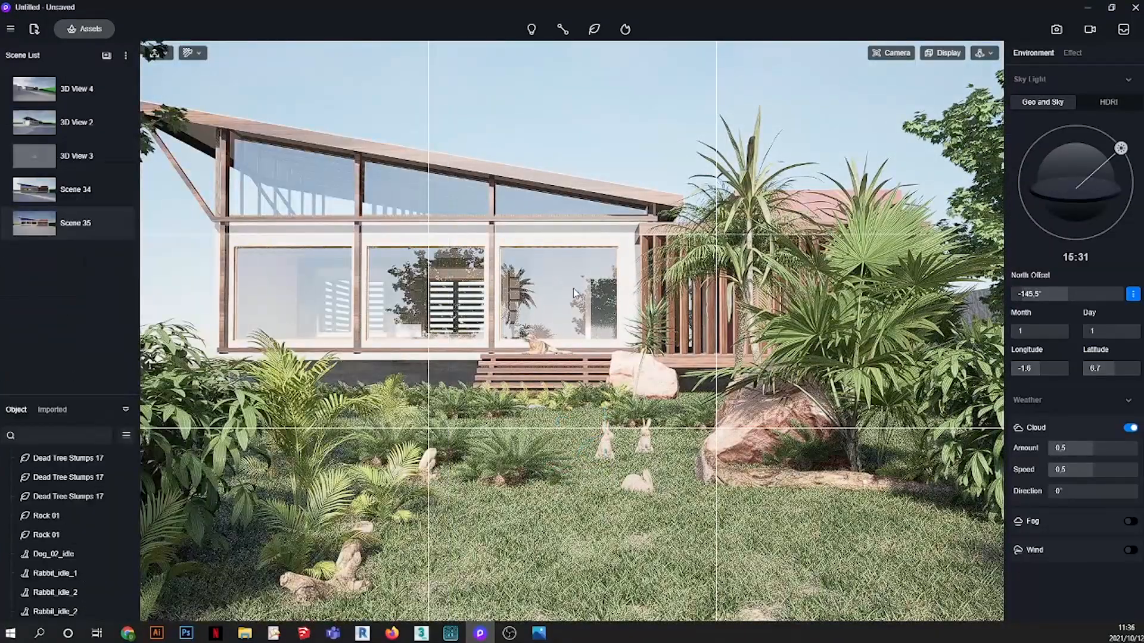
{"action": "left_click", "coordinate": [36, 223]}
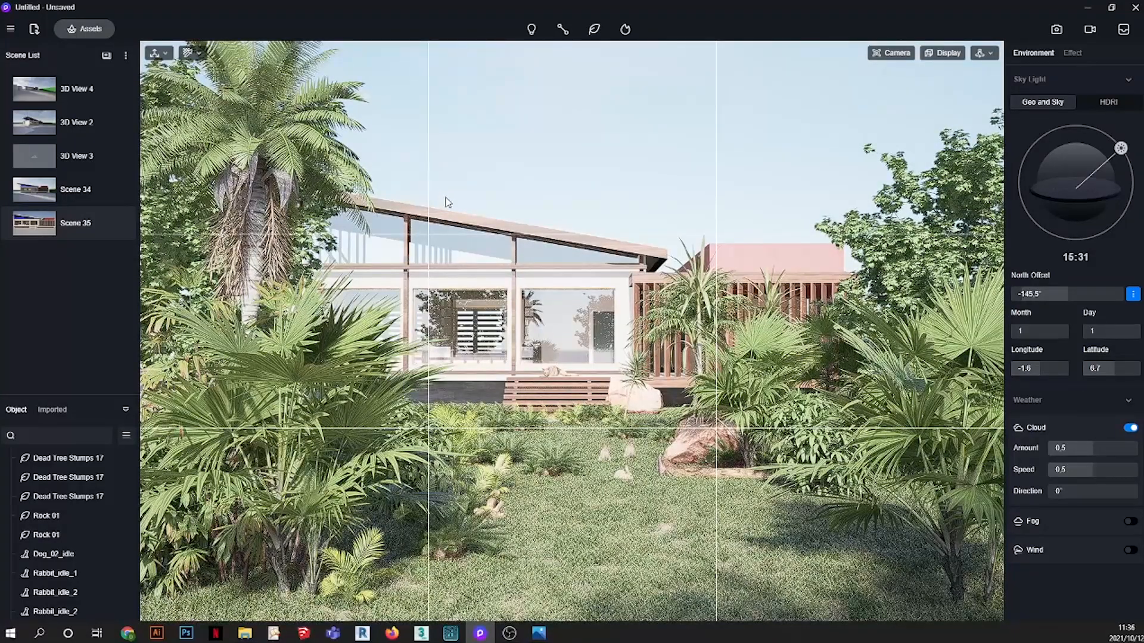
- Bring the empty lawn behind the house into view and start the vegetation Path tool
{"action": "middle_click_drag", "start_coordinate": [460, 209], "coordinate": [686, 461]}
{"action": "scroll", "coordinate": [654, 372], "scroll_direction": "down", "scroll_amount": 5}
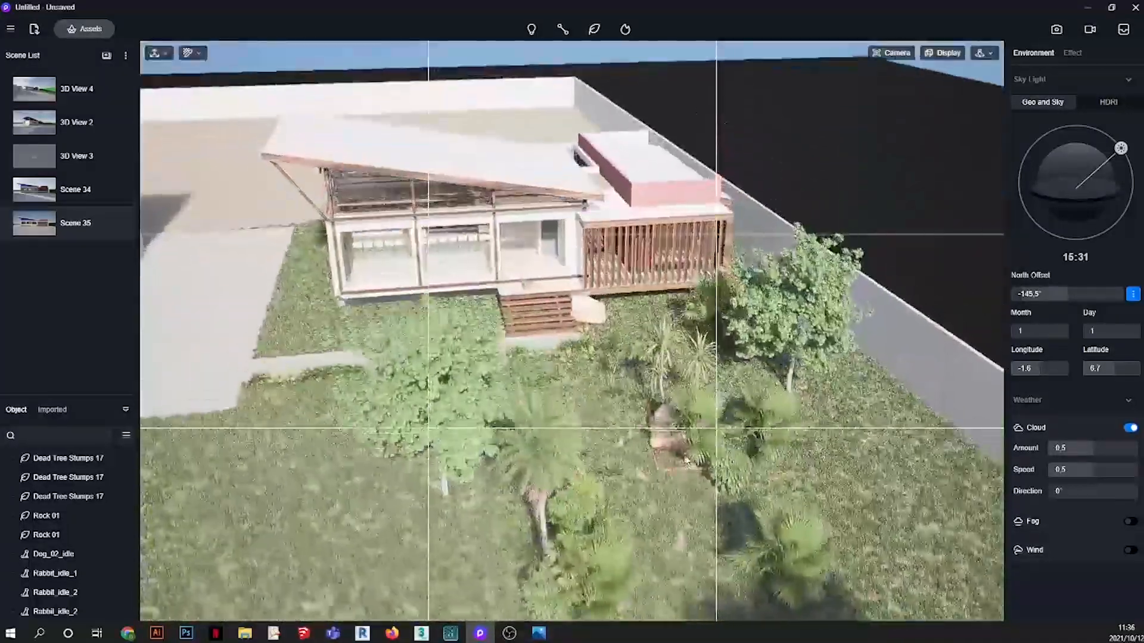
{"action": "scroll", "coordinate": [687, 461], "scroll_direction": "down", "scroll_amount": 4}
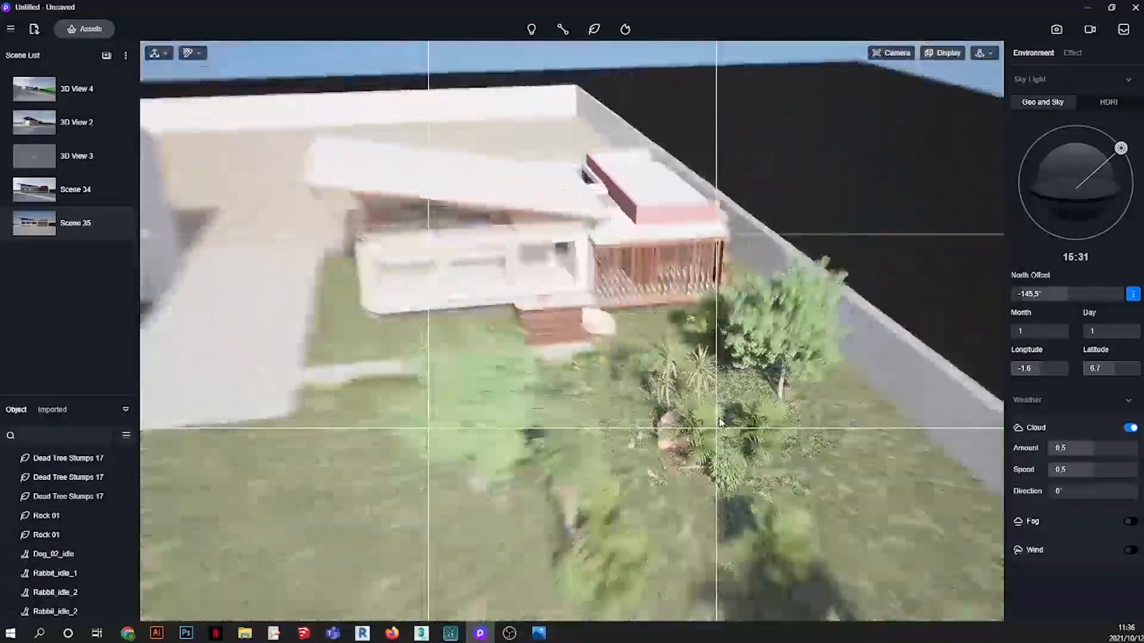
{"action": "middle_click_drag", "start_coordinate": [238, 134], "coordinate": [320, 201]}
{"action": "scroll", "coordinate": [266, 169], "scroll_direction": "up", "scroll_amount": 4}
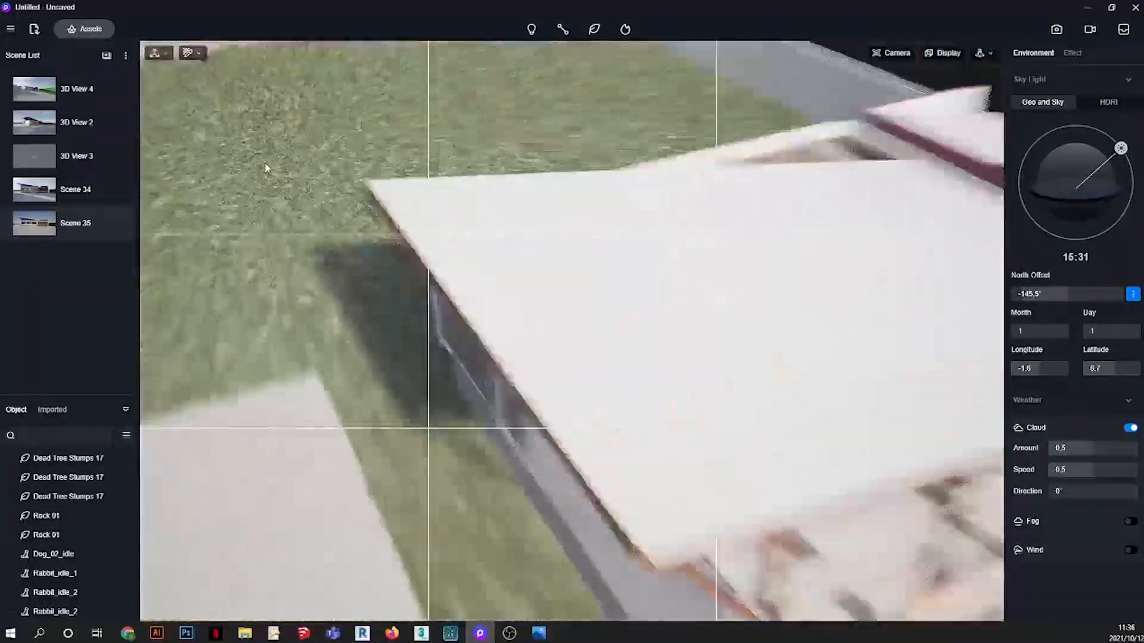
{"action": "middle_click_drag", "start_coordinate": [266, 169], "coordinate": [605, 244]}
{"action": "scroll", "coordinate": [604, 244], "scroll_direction": "down", "scroll_amount": 4}
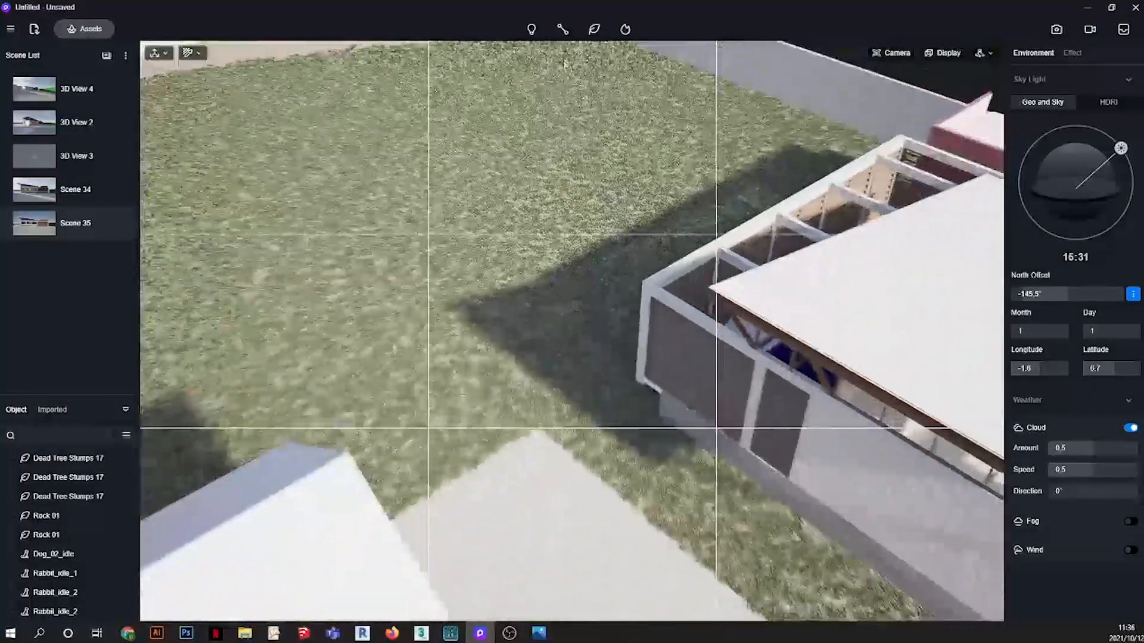
{"action": "left_click", "coordinate": [562, 31]}
{"action": "left_click", "coordinate": [593, 30]}
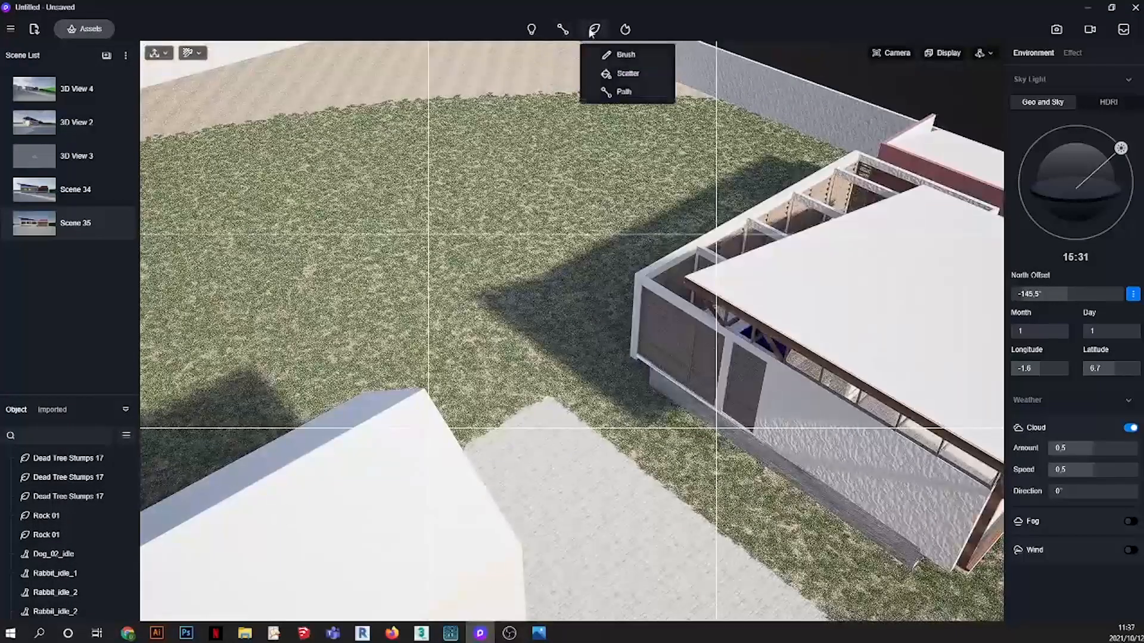
{"action": "left_click", "coordinate": [623, 90]}
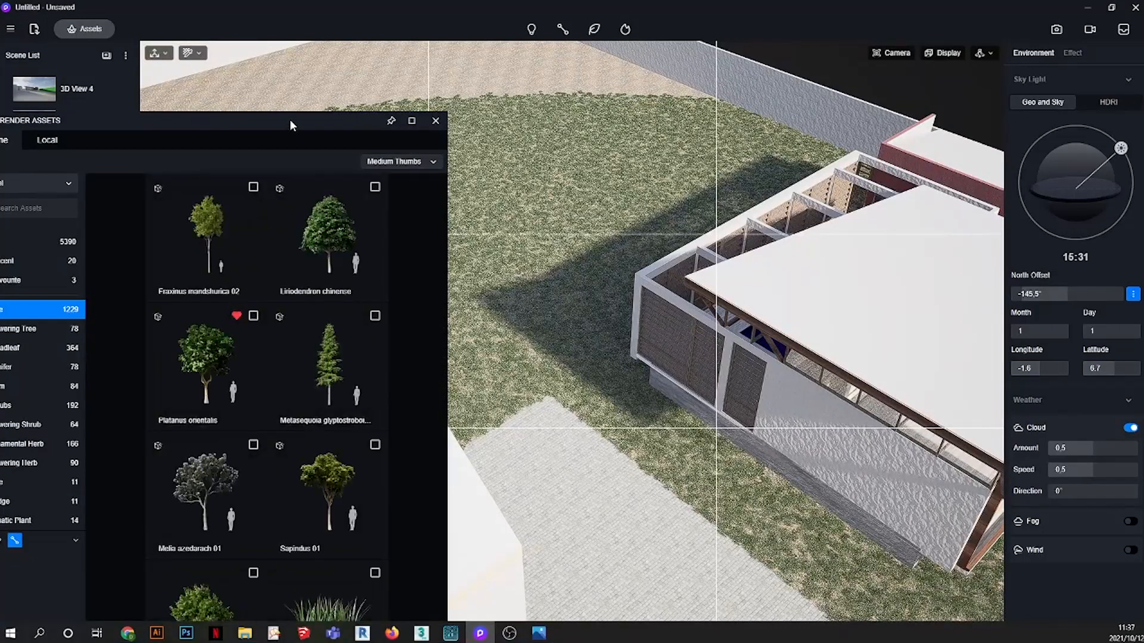
- Choose Liriodendron chinense, Platanus orientalis and Citrus limon as tree models for the vegetation path
{"action": "left_click_drag", "start_coordinate": [290, 119], "coordinate": [404, 100]}
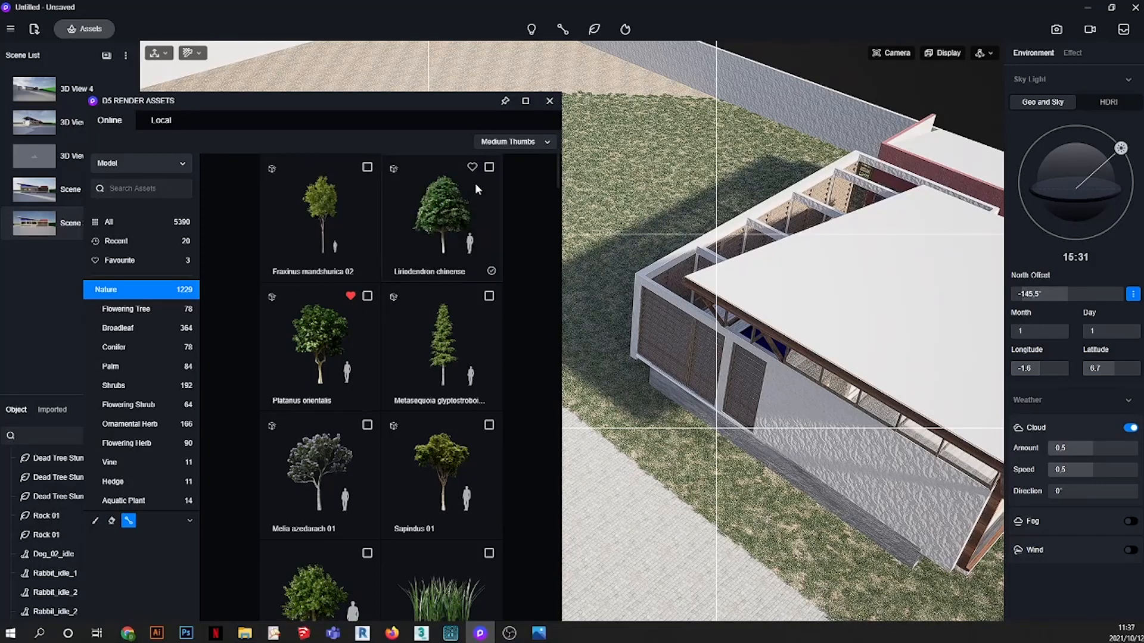
{"action": "left_click", "coordinate": [489, 168]}
{"action": "scroll", "coordinate": [406, 324], "scroll_direction": "down", "scroll_amount": 2}
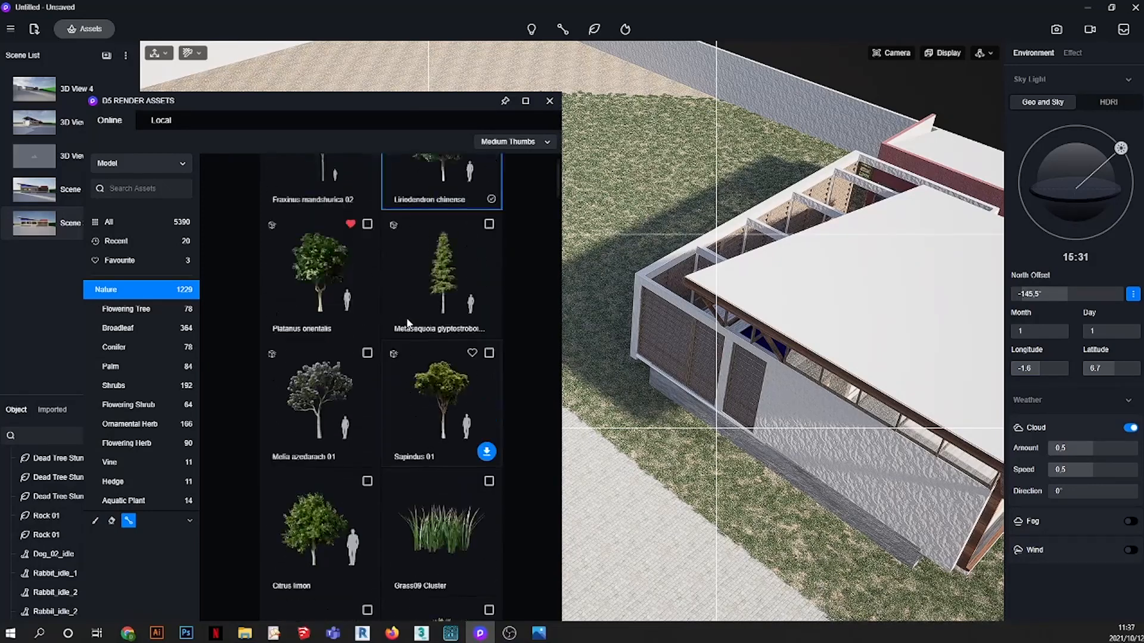
{"action": "scroll", "coordinate": [367, 264], "scroll_direction": "up", "scroll_amount": 1}
{"action": "left_click", "coordinate": [366, 260]}
{"action": "scroll", "coordinate": [415, 281], "scroll_direction": "down", "scroll_amount": 3}
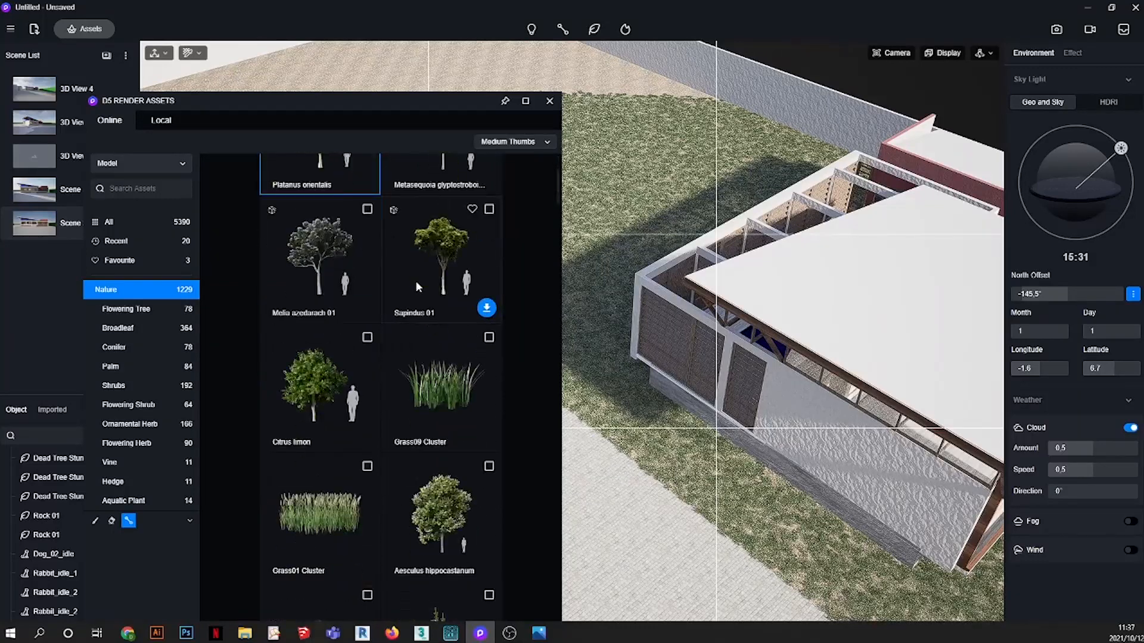
{"action": "left_click", "coordinate": [367, 301]}
{"action": "scroll", "coordinate": [429, 357], "scroll_direction": "down", "scroll_amount": 2}
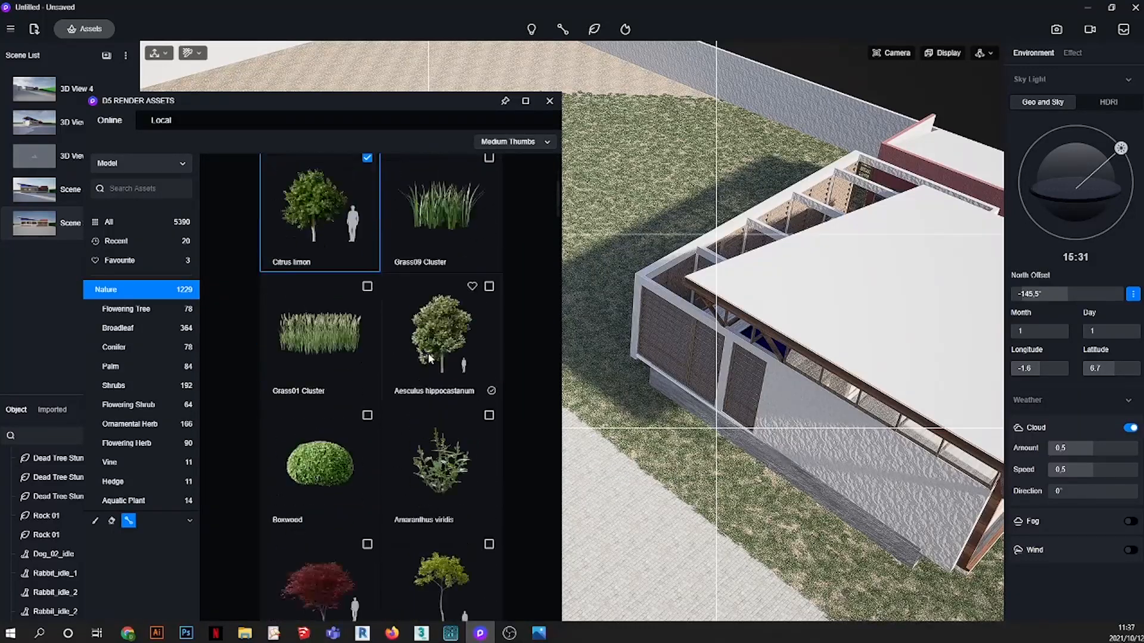
- Browse further through the Nature models and download Tree43
{"action": "scroll", "coordinate": [423, 375], "scroll_direction": "down", "scroll_amount": 8}
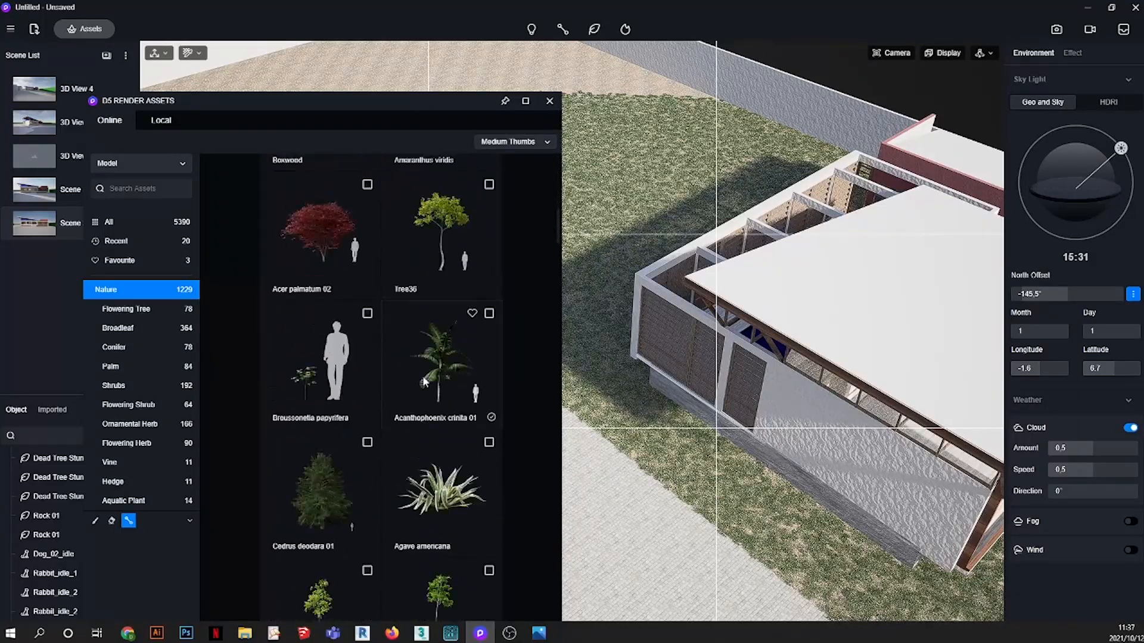
{"action": "scroll", "coordinate": [423, 376], "scroll_direction": "down", "scroll_amount": 1}
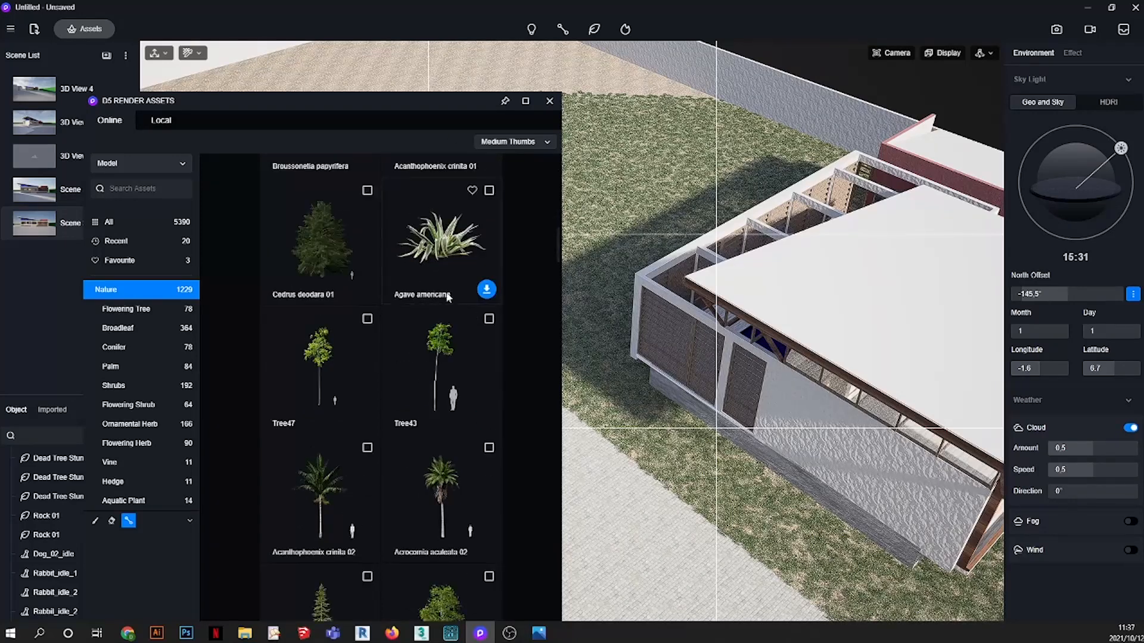
{"action": "scroll", "coordinate": [361, 328], "scroll_direction": "down", "scroll_amount": 4}
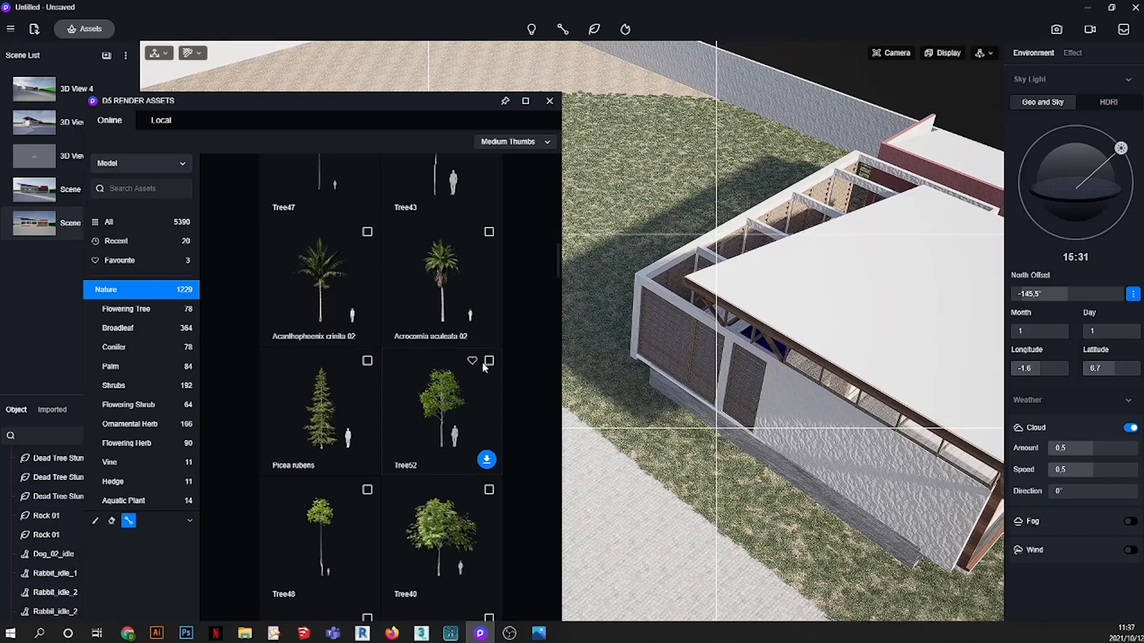
{"action": "scroll", "coordinate": [486, 344], "scroll_direction": "up", "scroll_amount": 2}
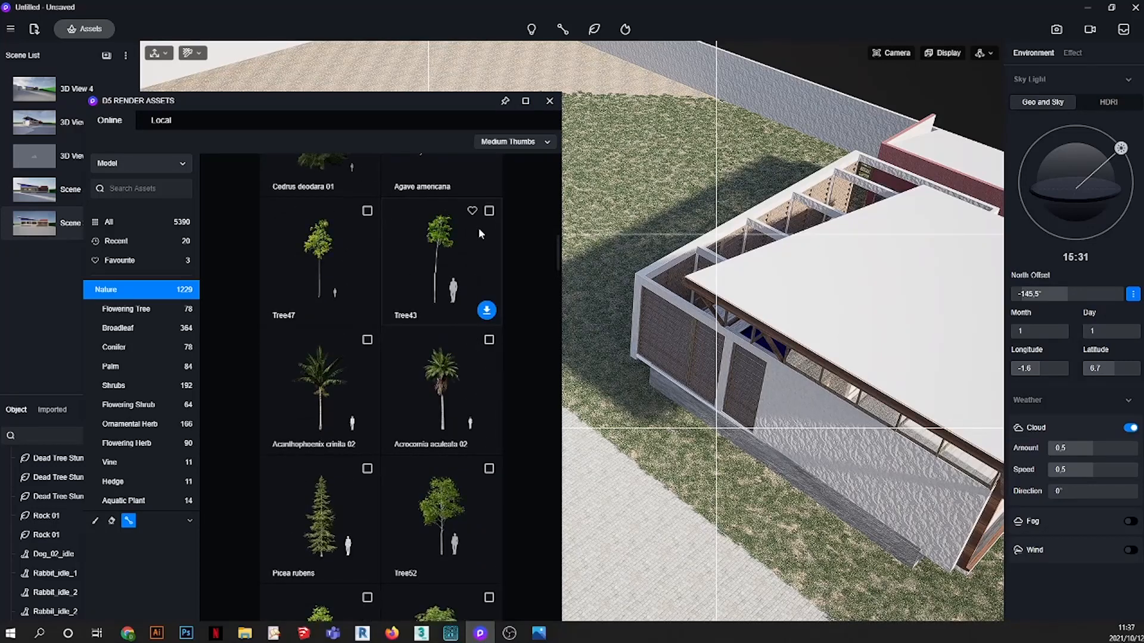
{"action": "left_click", "coordinate": [442, 260]}
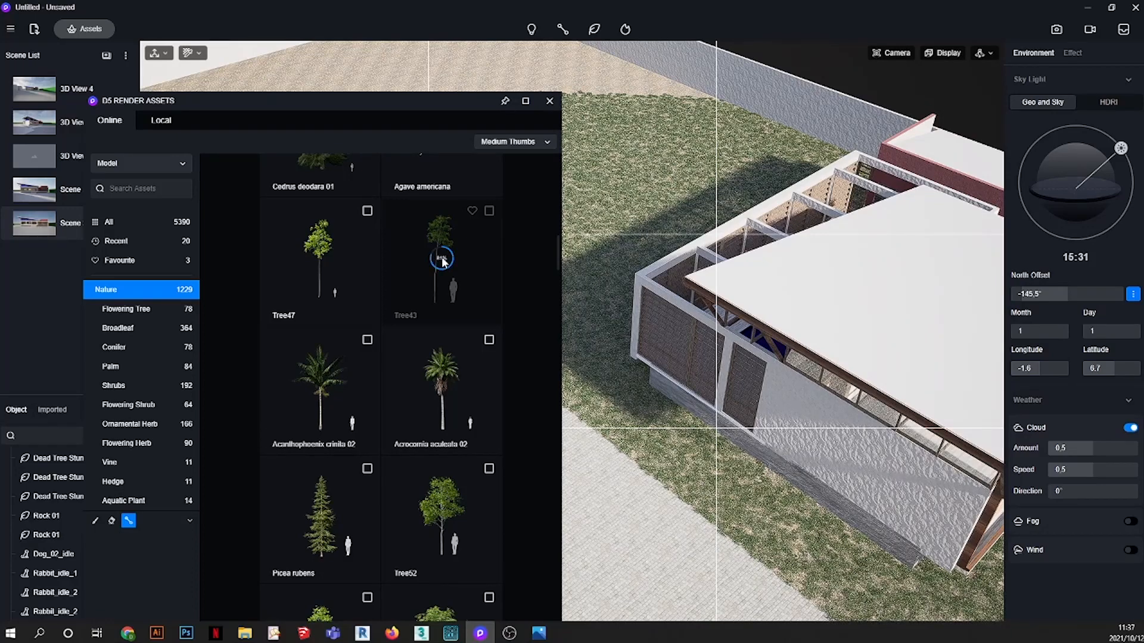
- Draw a two-point tree path across the back lawn, from the boundary wall to the white outbuilding, finish it and restore the Scene 35 view
{"action": "left_click_drag", "start_coordinate": [467, 101], "coordinate": [452, 475]}
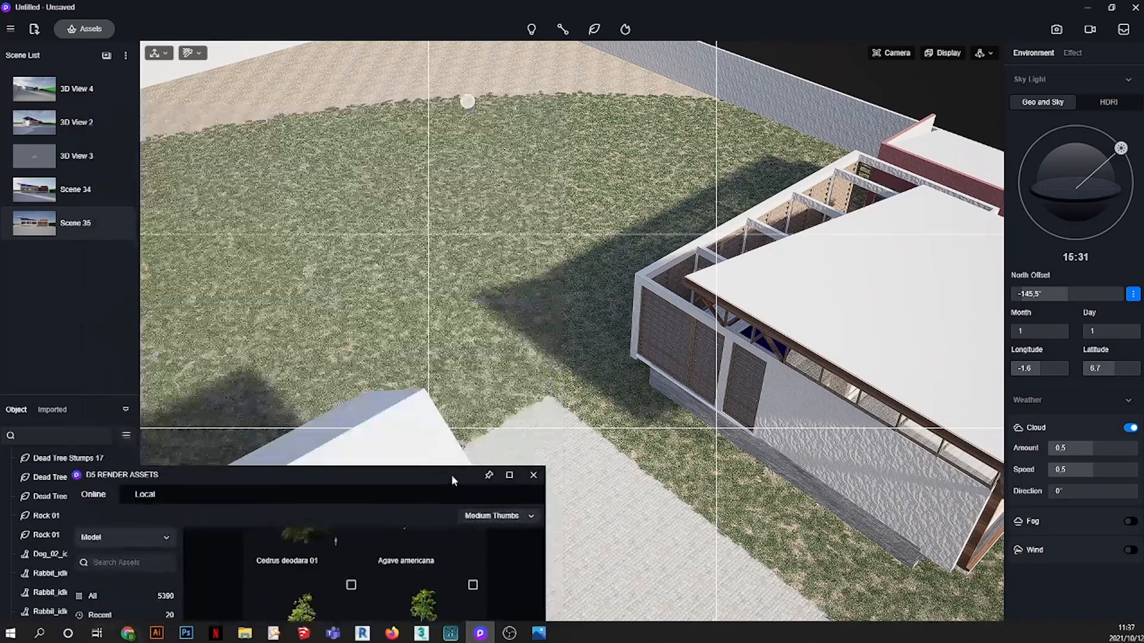
{"action": "left_click", "coordinate": [825, 148]}
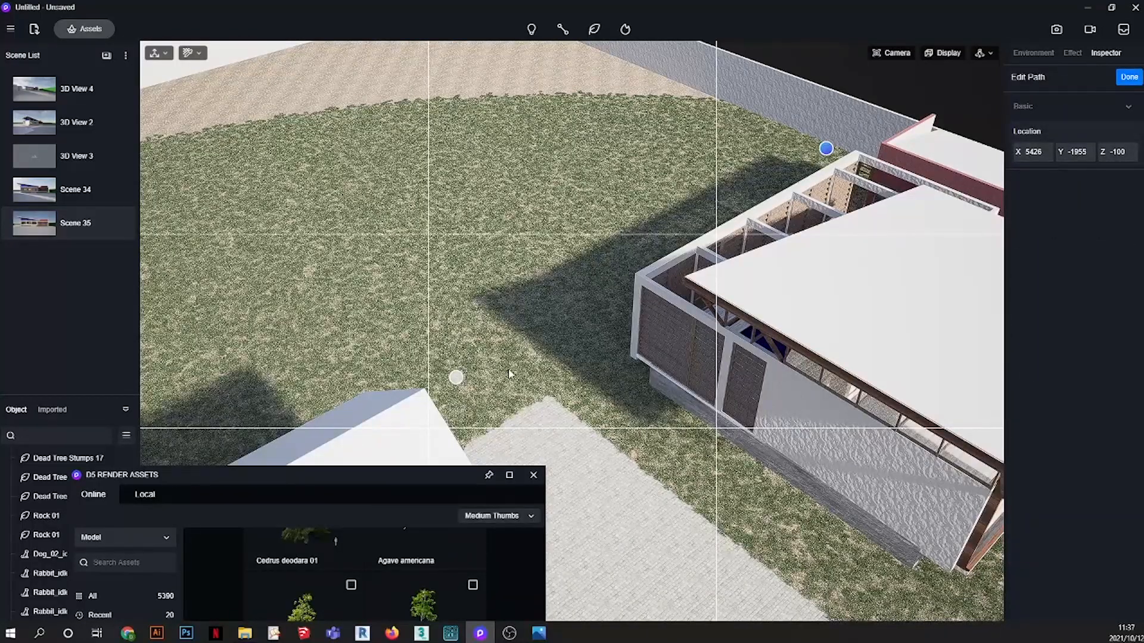
{"action": "left_click", "coordinate": [456, 378]}
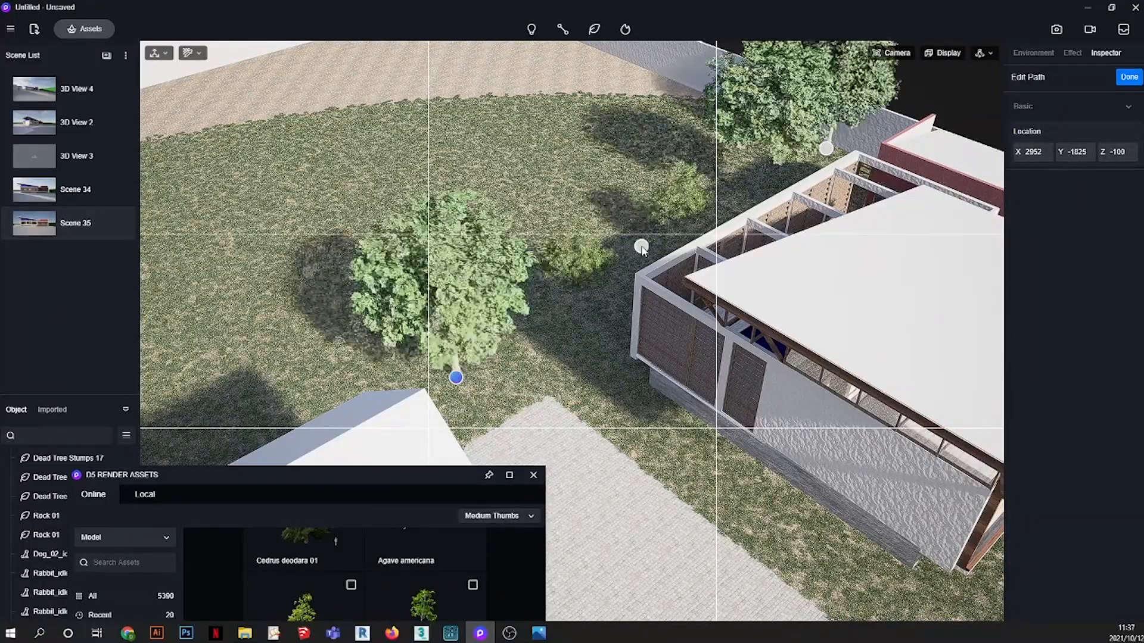
{"action": "left_click", "coordinate": [1129, 76]}
{"action": "left_click", "coordinate": [43, 222]}
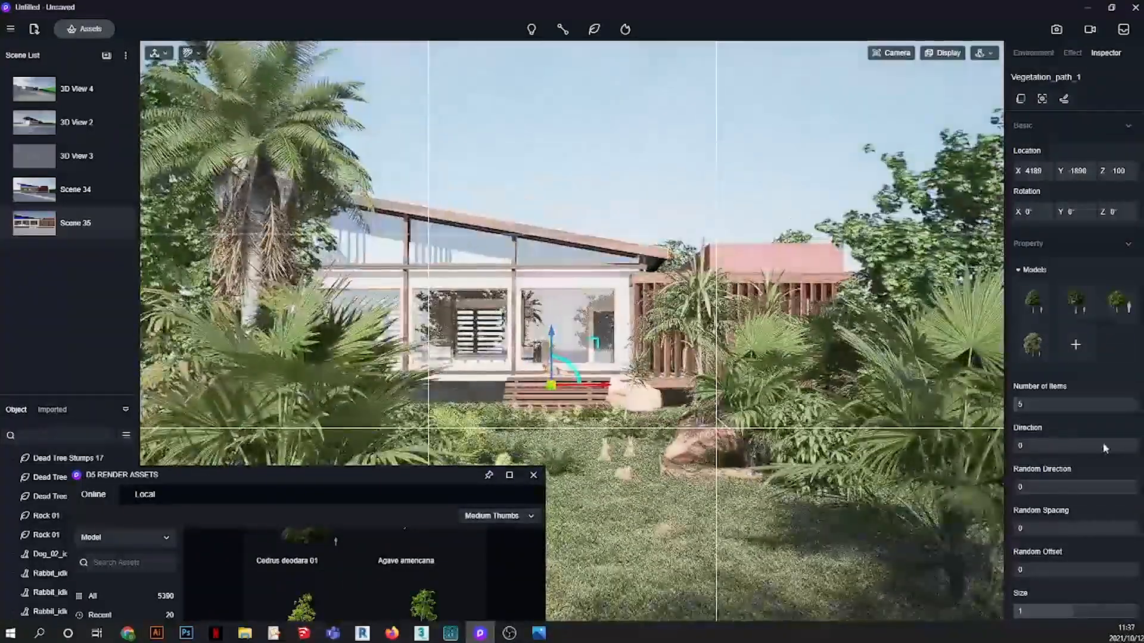
- Set the tree path to 16 items, size 1.35 and random direction 0.82, then deselect it
{"action": "mouse_move", "coordinate": [1030, 403]}
{"action": "left_mouse_down"}
{"action": "mouse_move", "coordinate": [1055, 403]}
{"action": "mouse_move", "coordinate": [1031, 401]}
{"action": "left_mouse_up"}
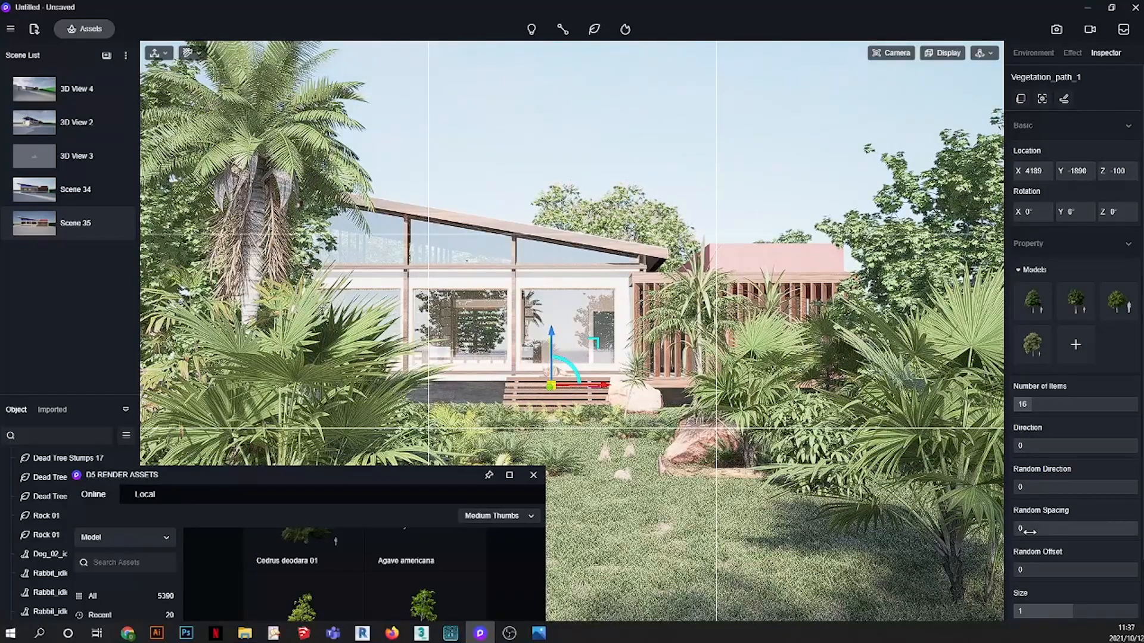
{"action": "left_click_drag", "start_coordinate": [1070, 609], "coordinate": [1108, 609]}
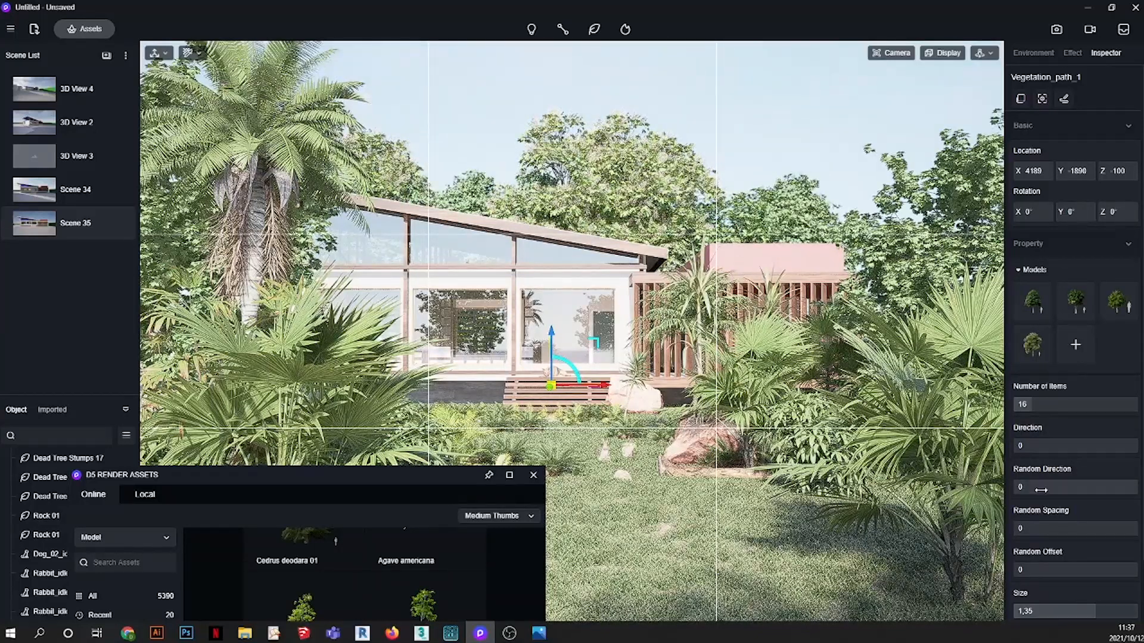
{"action": "left_click_drag", "start_coordinate": [1043, 486], "coordinate": [1117, 493]}
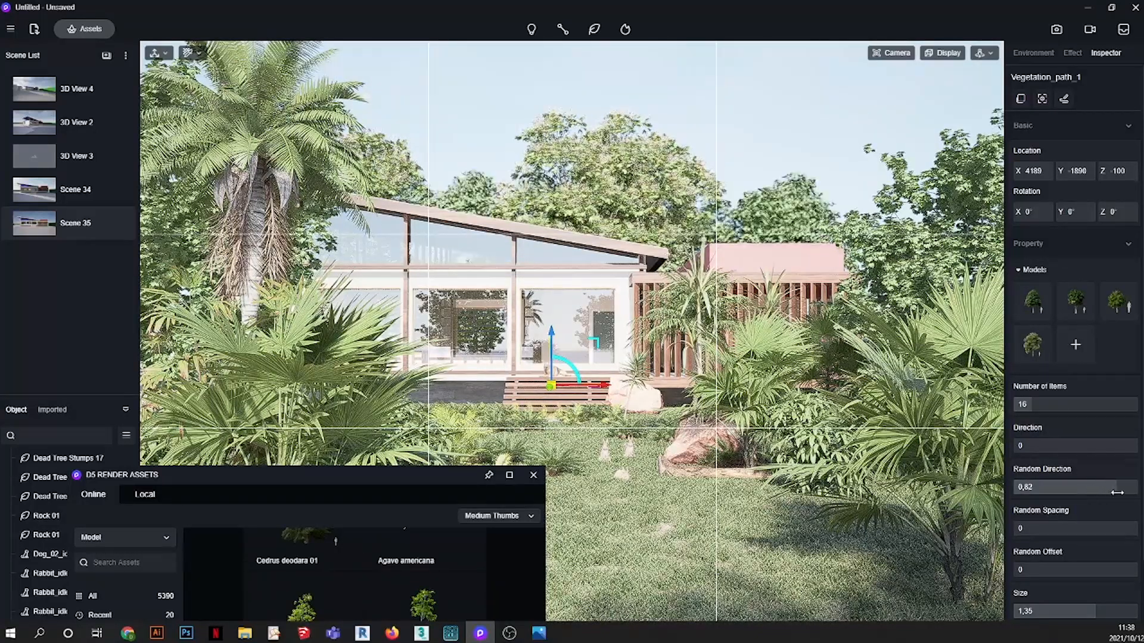
{"action": "left_click", "coordinate": [764, 130]}
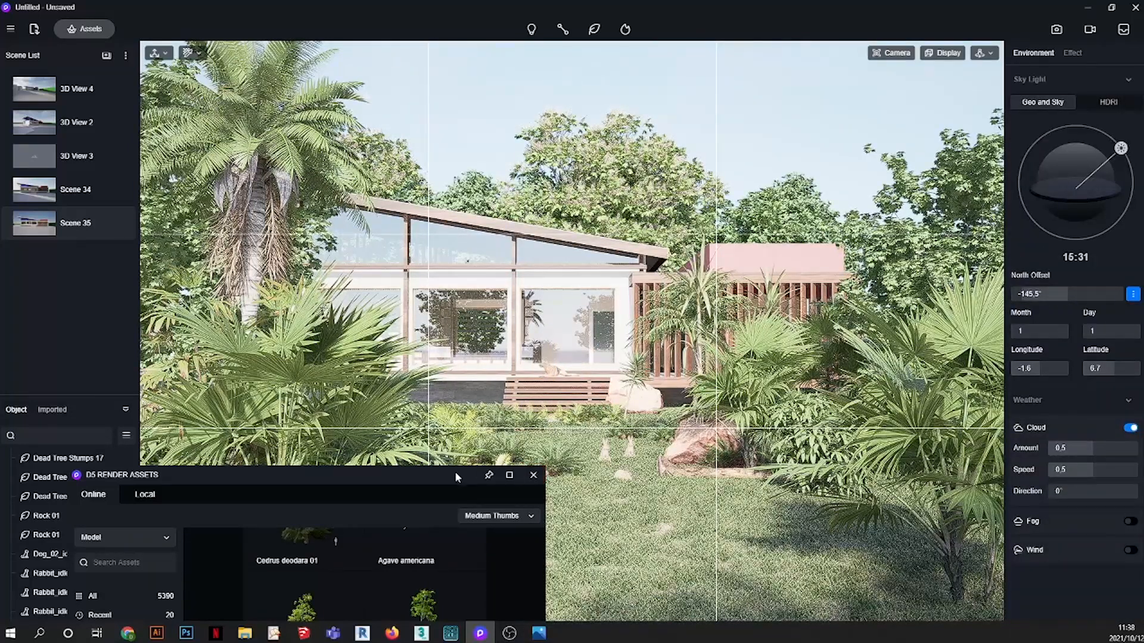
- Switch the asset library to materials, show the Others category and pick Asphalt shingle
{"action": "left_click_drag", "start_coordinate": [456, 476], "coordinate": [640, 154]}
{"action": "left_click", "coordinate": [304, 219]}
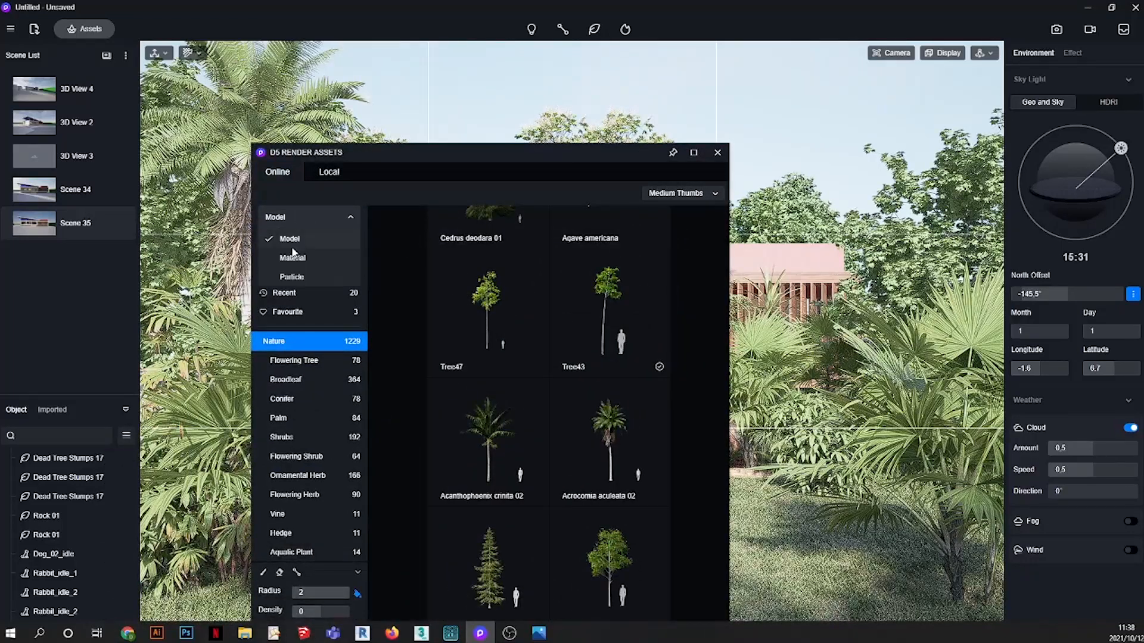
{"action": "left_click", "coordinate": [291, 255]}
{"action": "left_click_drag", "start_coordinate": [336, 154], "coordinate": [360, 82]}
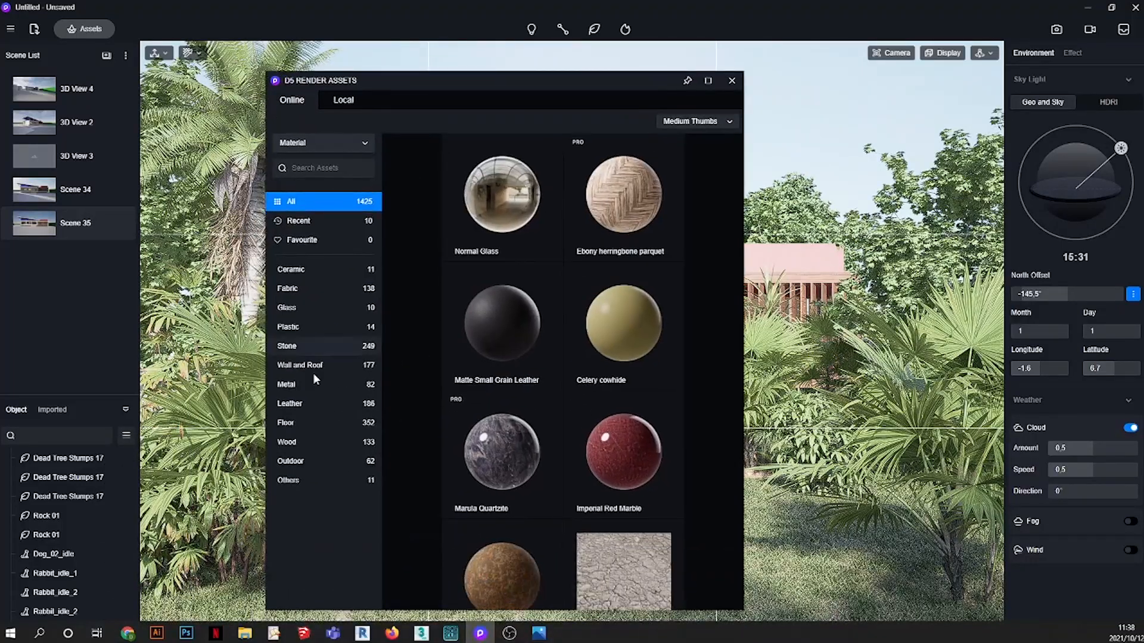
{"action": "left_click", "coordinate": [295, 479]}
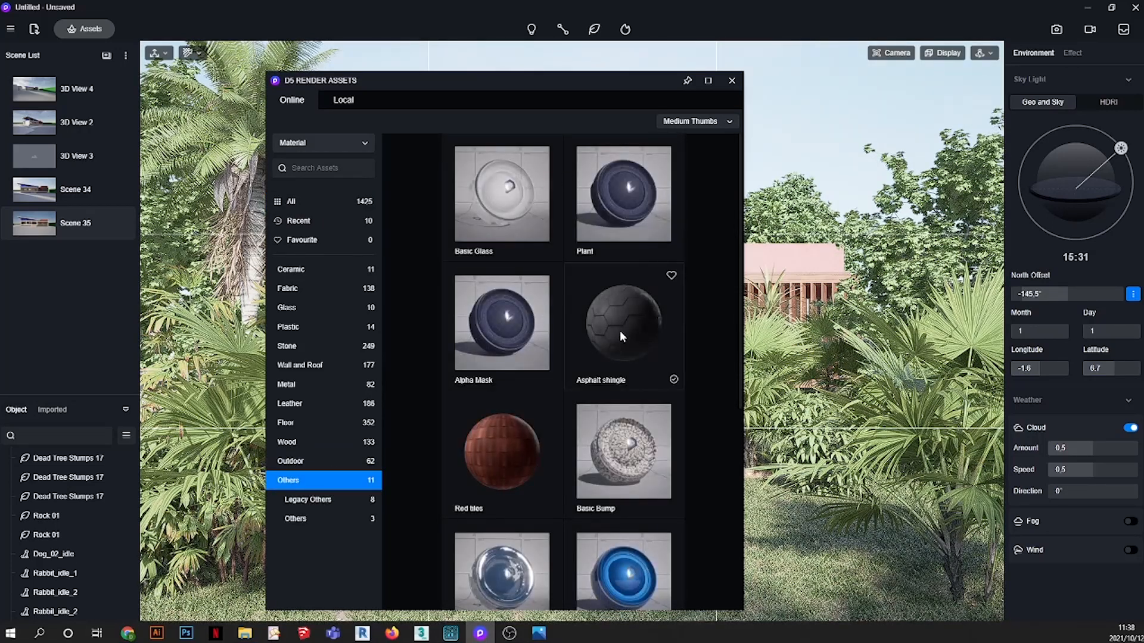
{"action": "left_click_drag", "start_coordinate": [620, 331], "coordinate": [614, 400]}
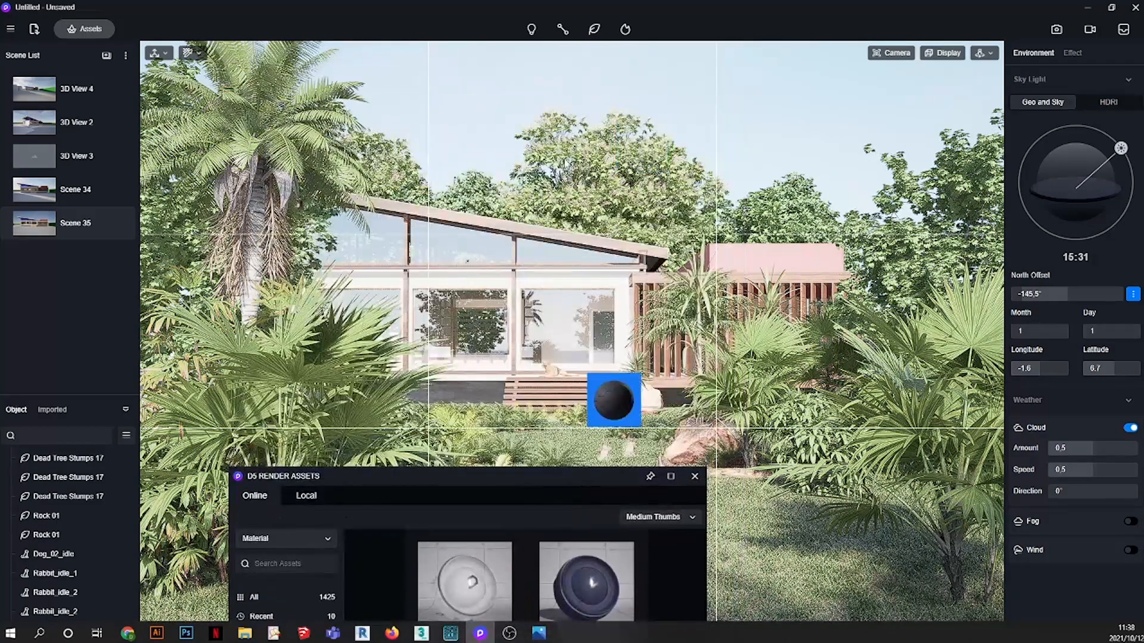
- Apply the Asphalt shingle material to the top surface of the house's sloping roof, then return to the Scene 35 view
{"action": "scroll", "coordinate": [566, 159], "scroll_direction": "up", "scroll_amount": 5}
{"action": "right_click_drag", "start_coordinate": [615, 144], "coordinate": [537, 429]}
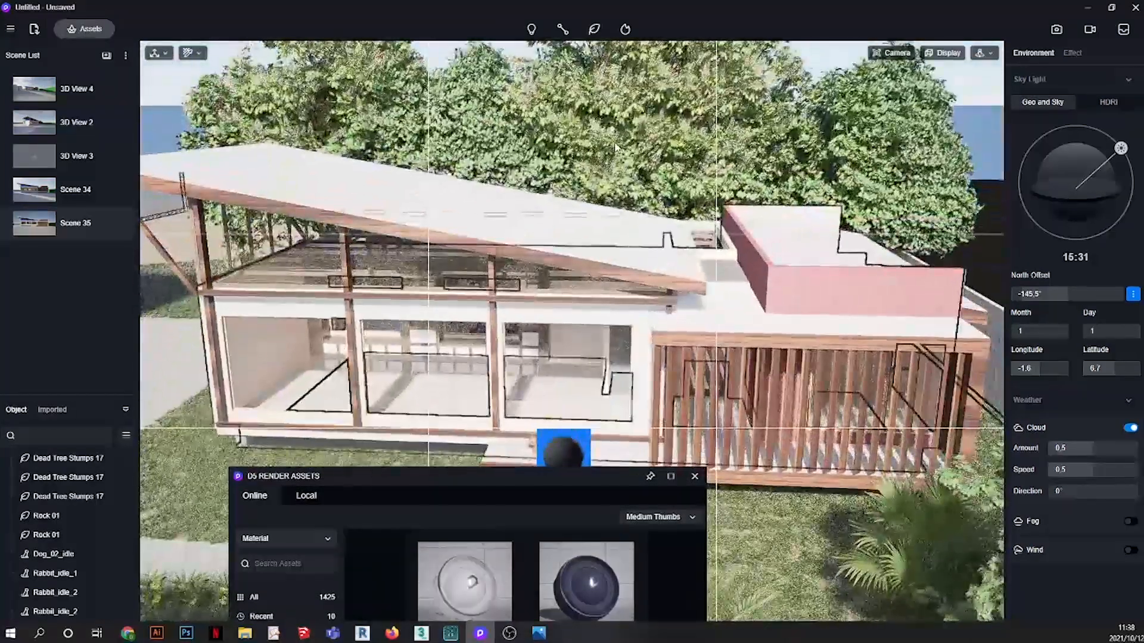
{"action": "scroll", "coordinate": [615, 145], "scroll_direction": "up", "scroll_amount": 2}
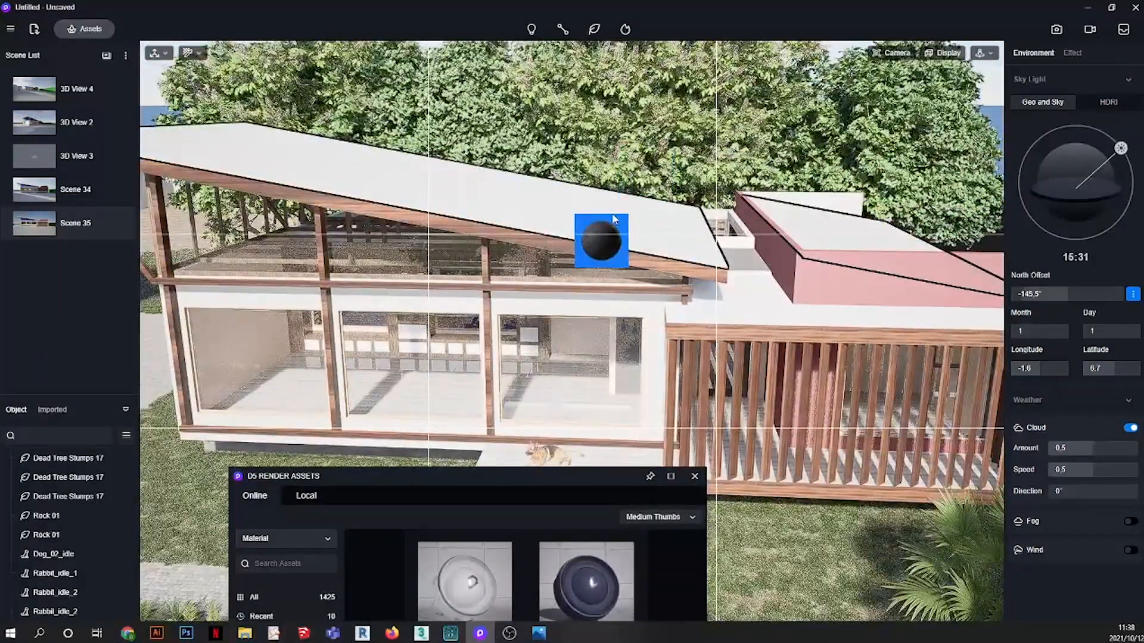
{"action": "scroll", "coordinate": [684, 235], "scroll_direction": "up", "scroll_amount": 2}
{"action": "left_click", "coordinate": [685, 234]}
{"action": "scroll", "coordinate": [706, 268], "scroll_direction": "up", "scroll_amount": 3}
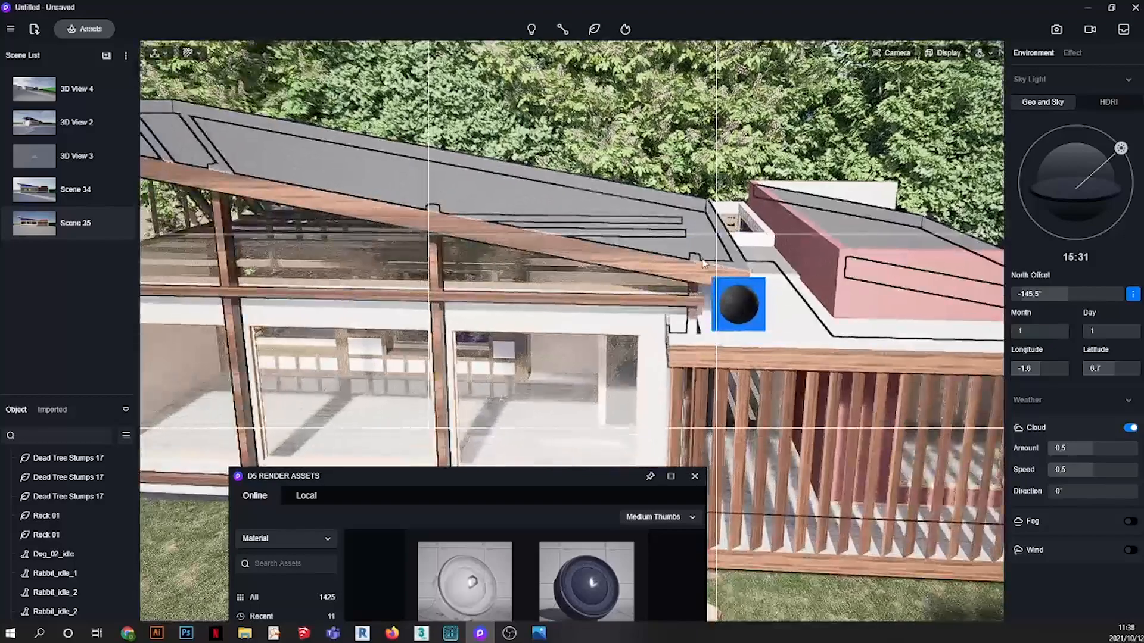
{"action": "scroll", "coordinate": [701, 260], "scroll_direction": "up", "scroll_amount": 5}
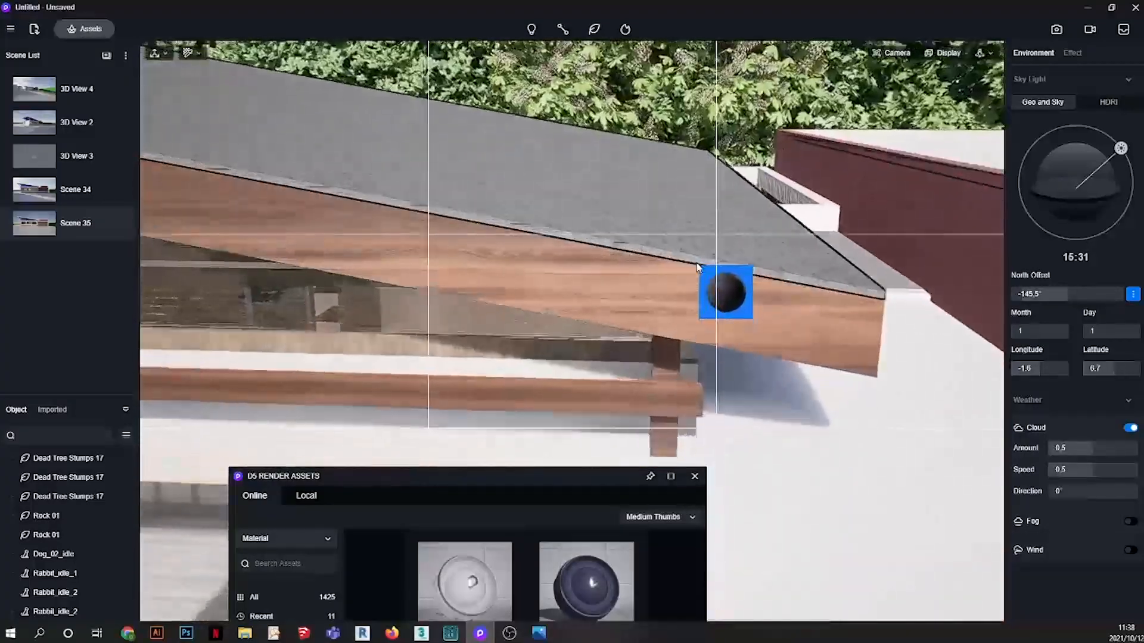
{"action": "left_click", "coordinate": [692, 252]}
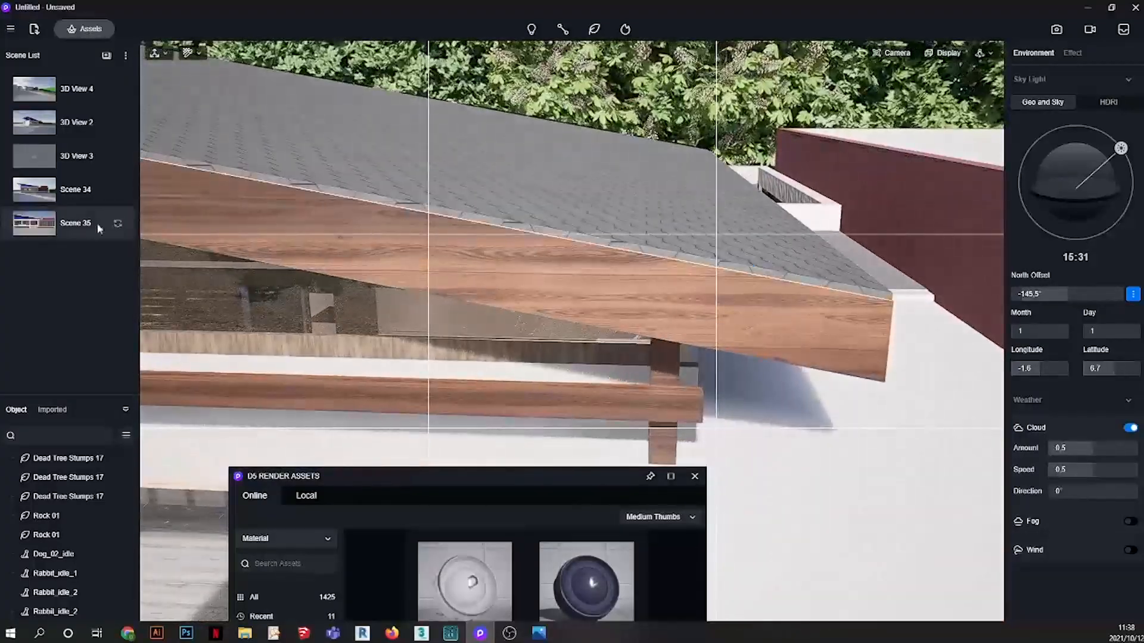
{"action": "left_click", "coordinate": [78, 223]}
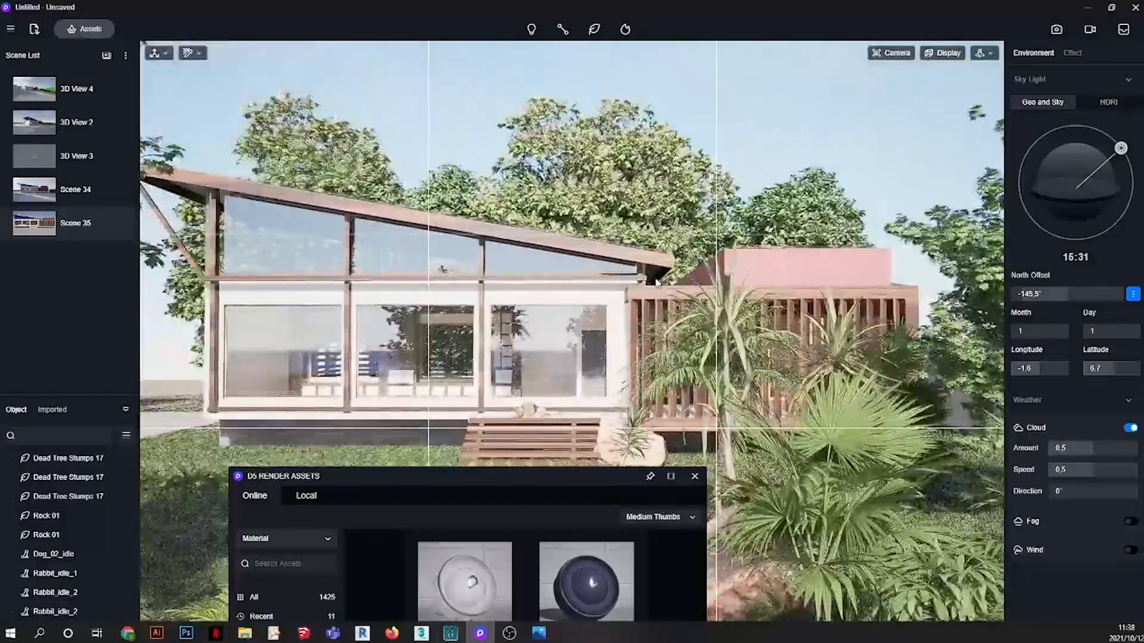
- Try to copy the fascia's Brown Cherry Wood material onto the roof's pale end edge, then return to the Scene 35 view
{"action": "scroll", "coordinate": [655, 281], "scroll_direction": "up", "scroll_amount": 6}
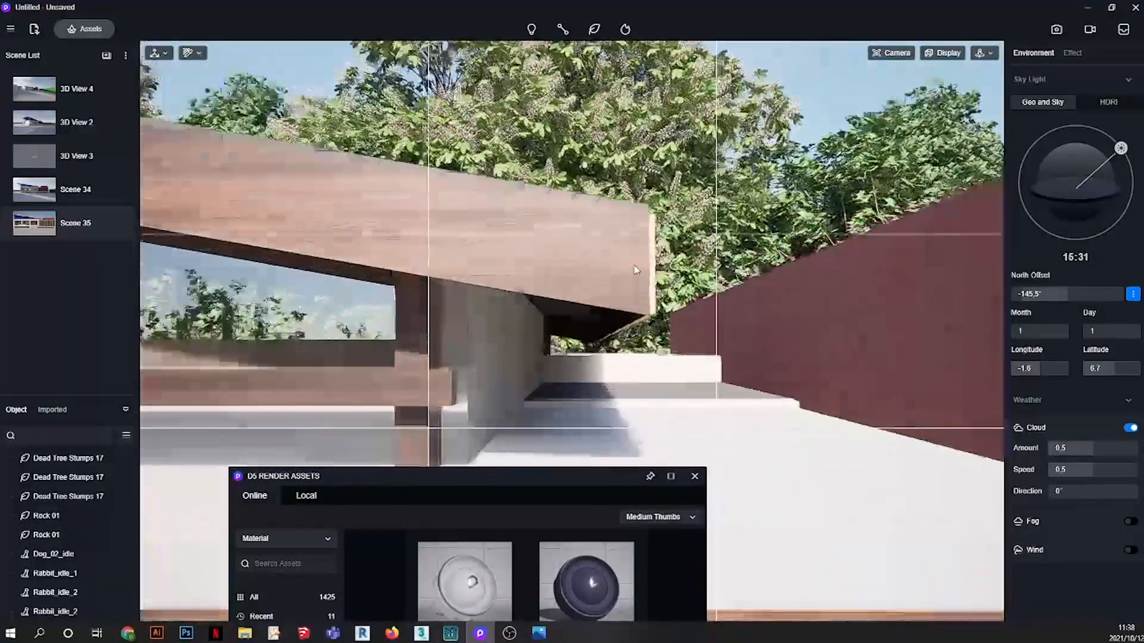
{"action": "left_click", "coordinate": [634, 266]}
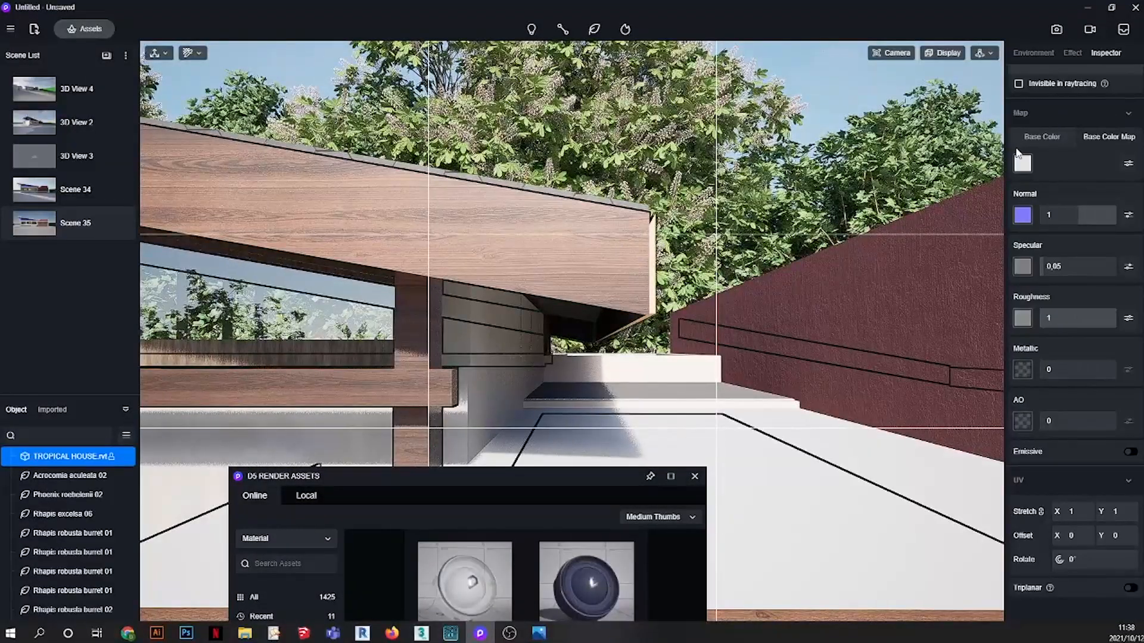
{"action": "scroll", "coordinate": [1062, 126], "scroll_direction": "up", "scroll_amount": 2}
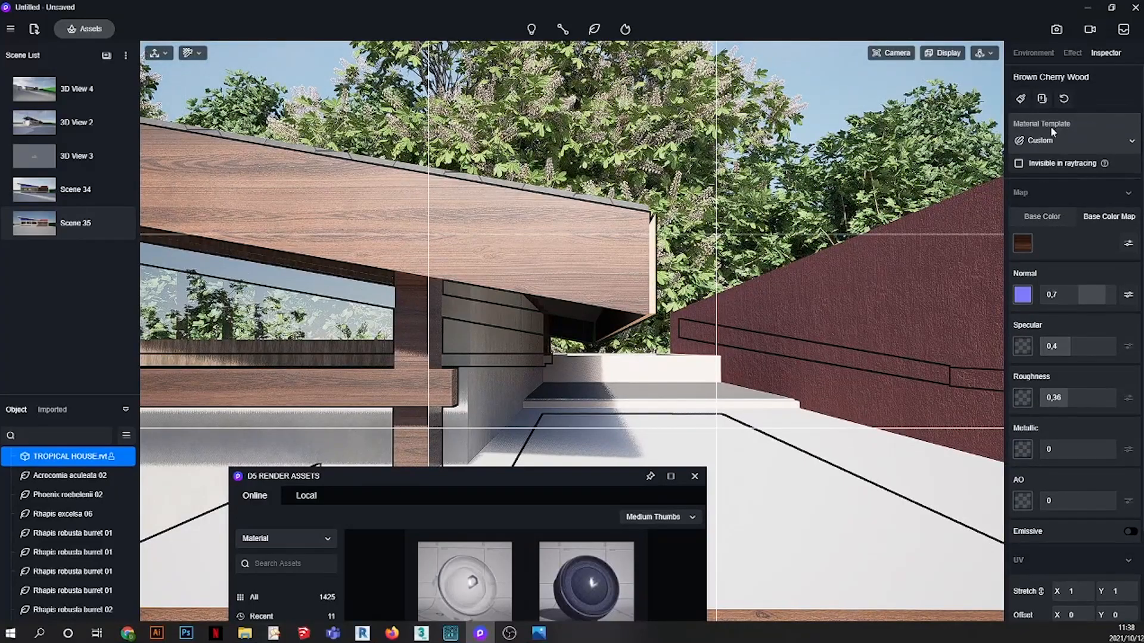
{"action": "left_click", "coordinate": [1020, 99]}
{"action": "scroll", "coordinate": [656, 250], "scroll_direction": "up", "scroll_amount": 3}
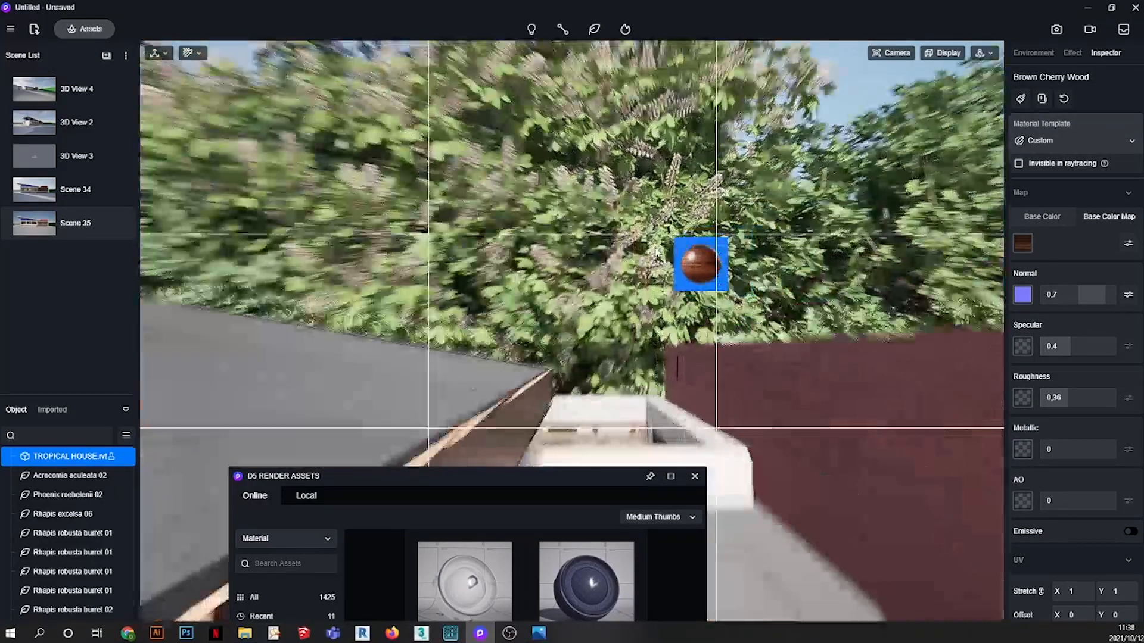
{"action": "scroll", "coordinate": [643, 262], "scroll_direction": "down", "scroll_amount": 5}
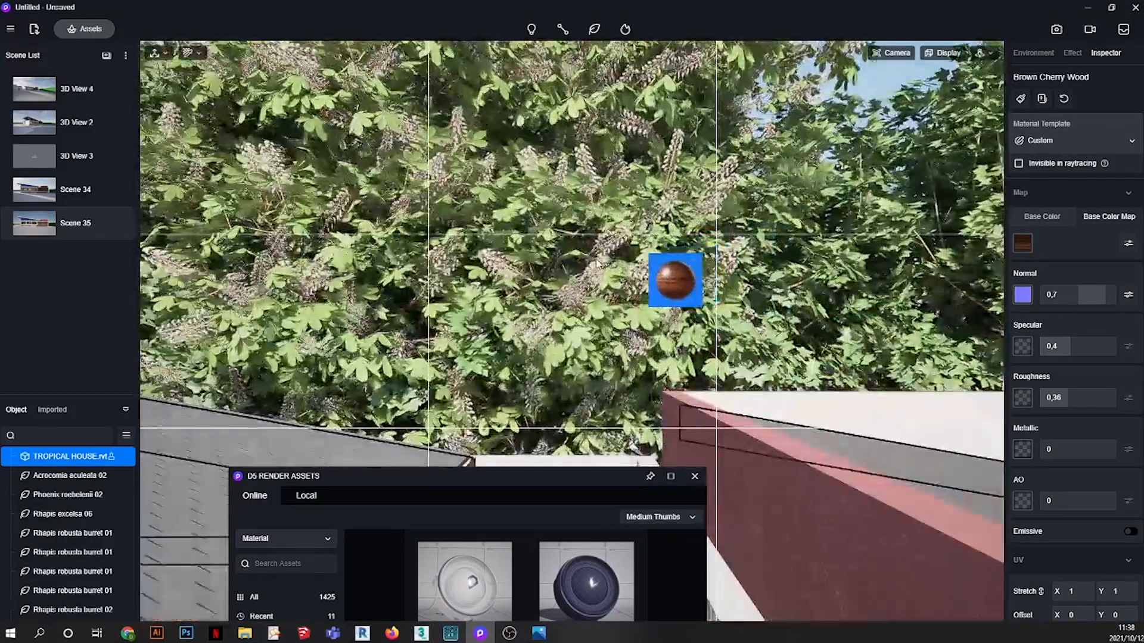
{"action": "scroll", "coordinate": [529, 267], "scroll_direction": "up", "scroll_amount": 5}
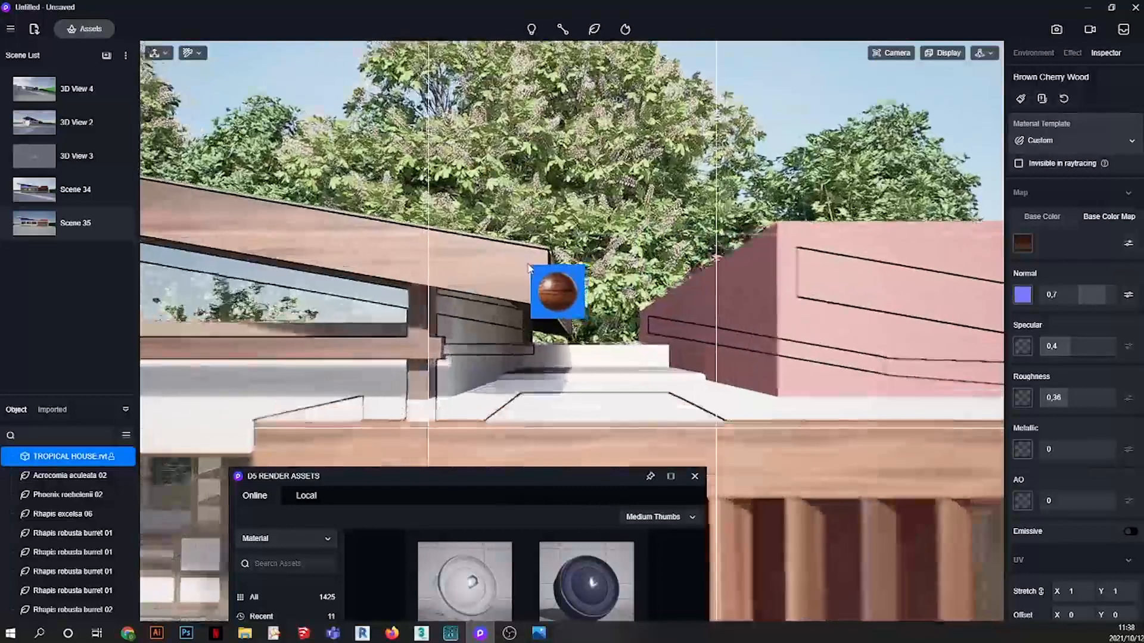
{"action": "scroll", "coordinate": [551, 263], "scroll_direction": "up", "scroll_amount": 3}
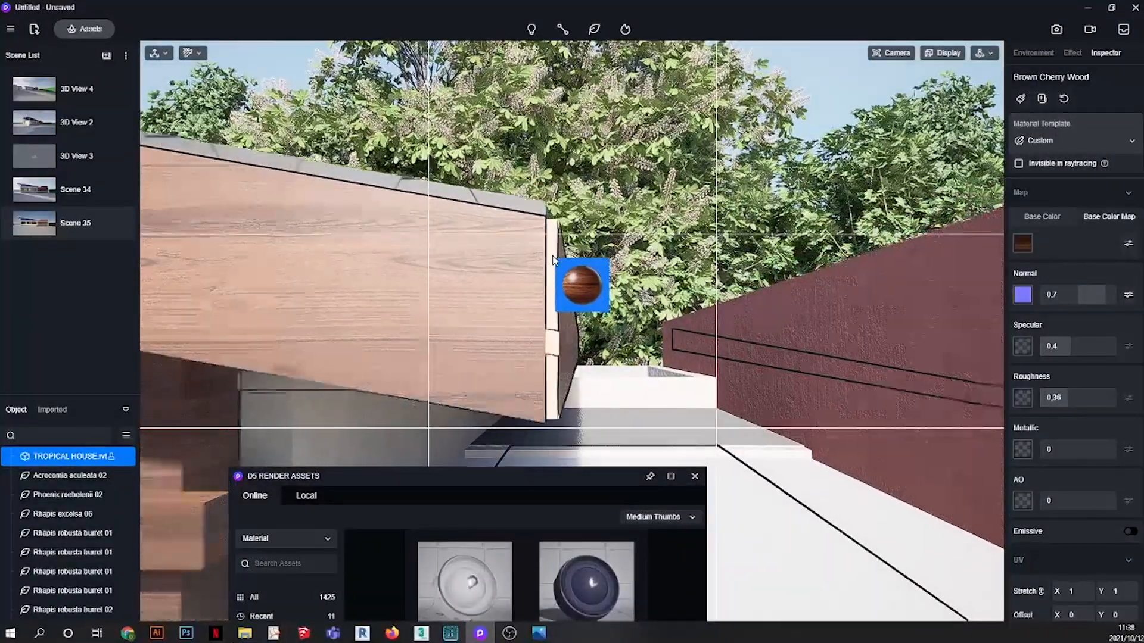
{"action": "key", "text": "Escape"}
{"action": "left_click", "coordinate": [50, 230]}
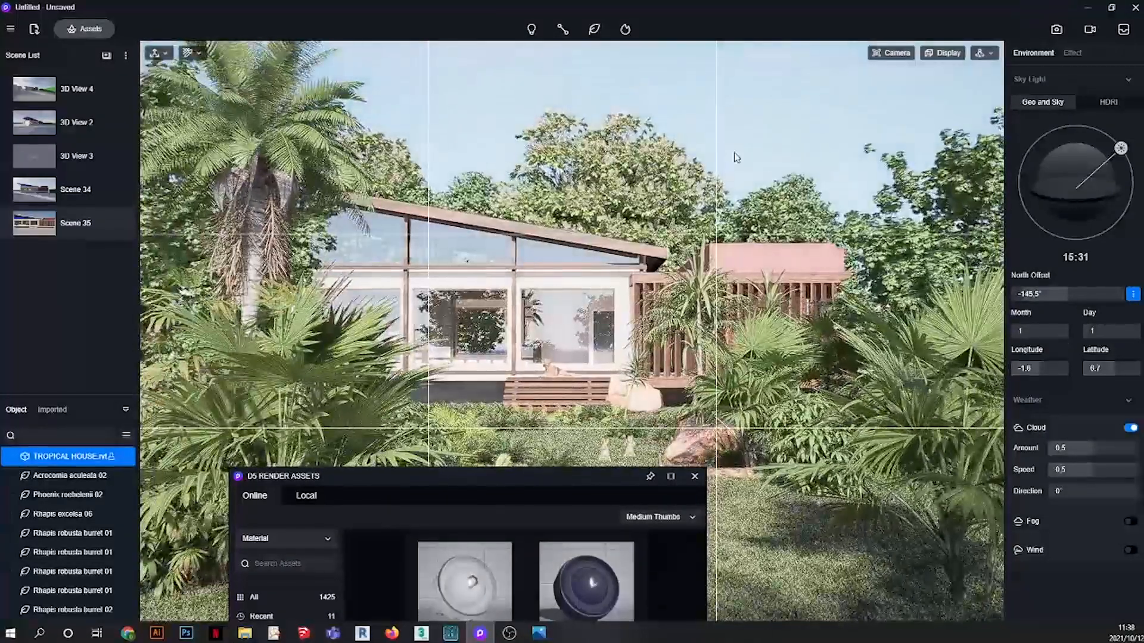
- Turn off automatic exposure in the post-processing effects and close the asset library
{"action": "left_click_drag", "start_coordinate": [555, 478], "coordinate": [630, 502]}
{"action": "left_click", "coordinate": [1073, 53]}
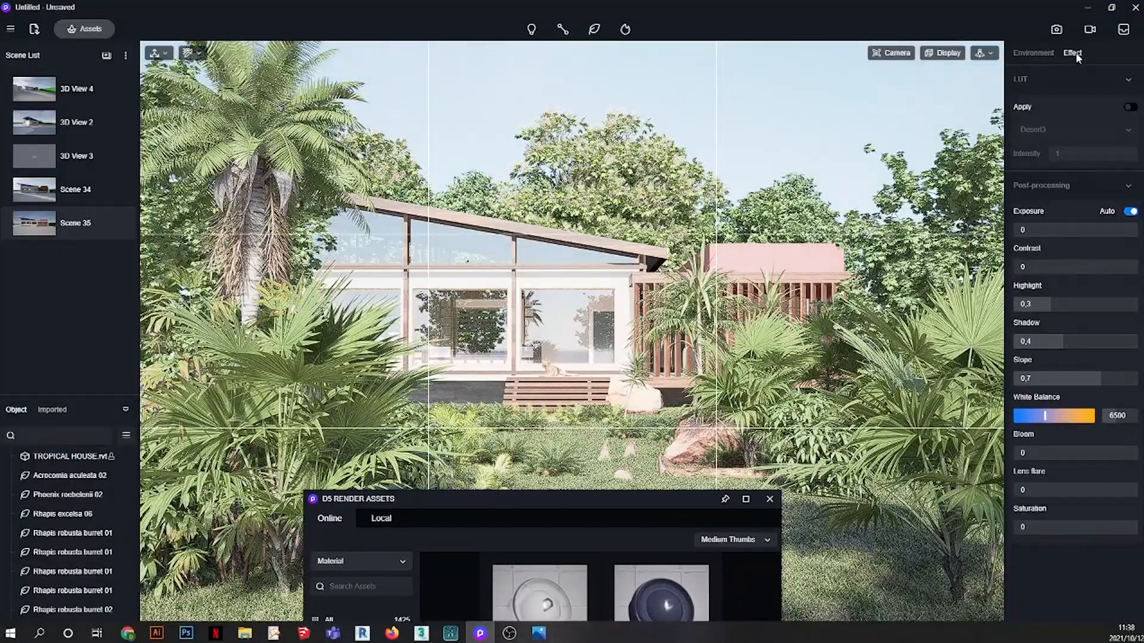
{"action": "left_click", "coordinate": [1130, 213]}
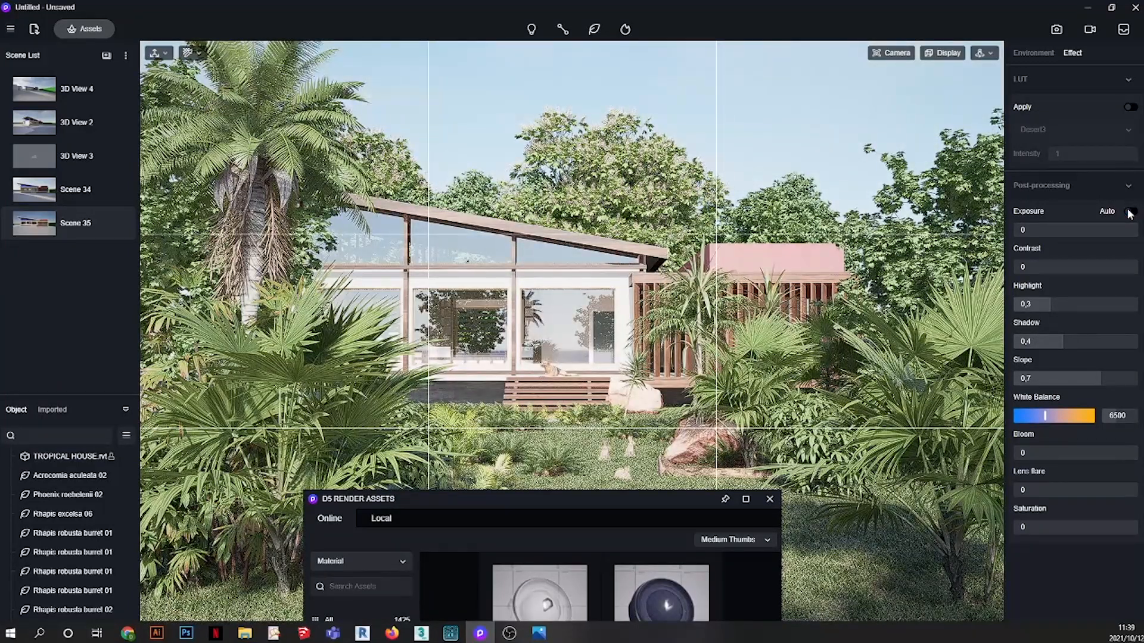
{"action": "left_click", "coordinate": [771, 500]}
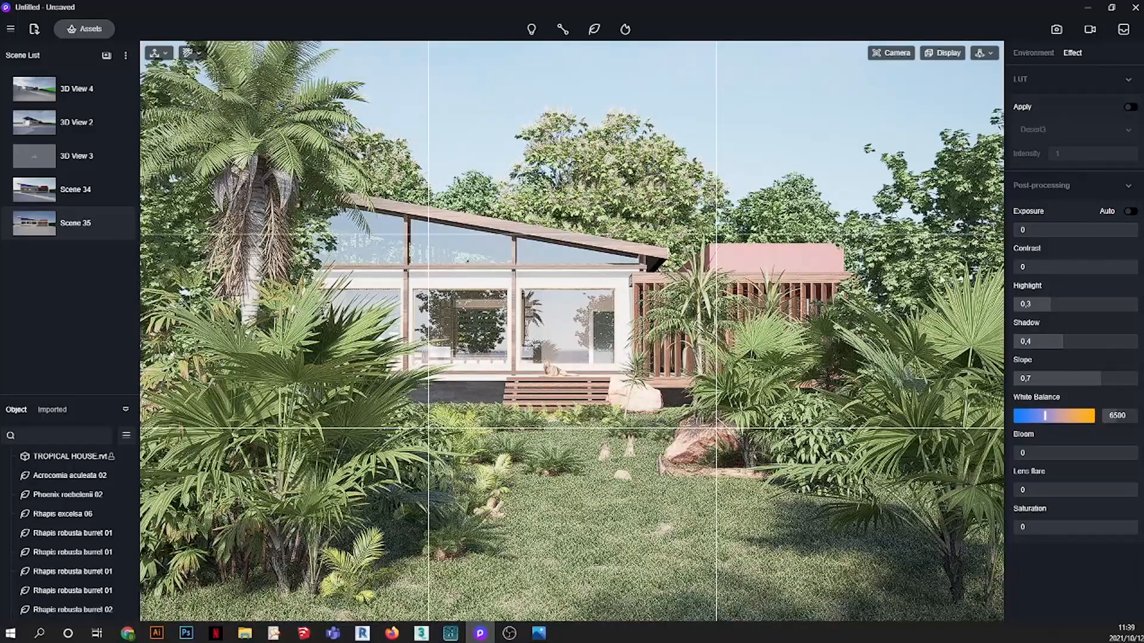
{"action": "left_click", "coordinate": [1057, 33]}
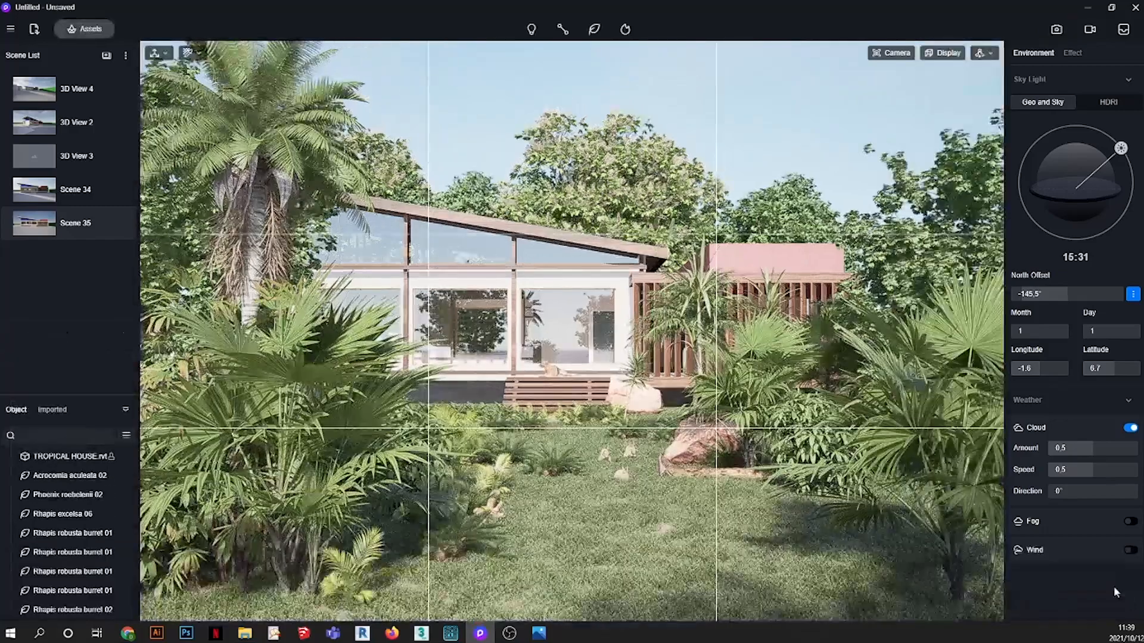
{"action": "left_click", "coordinate": [1124, 593]}
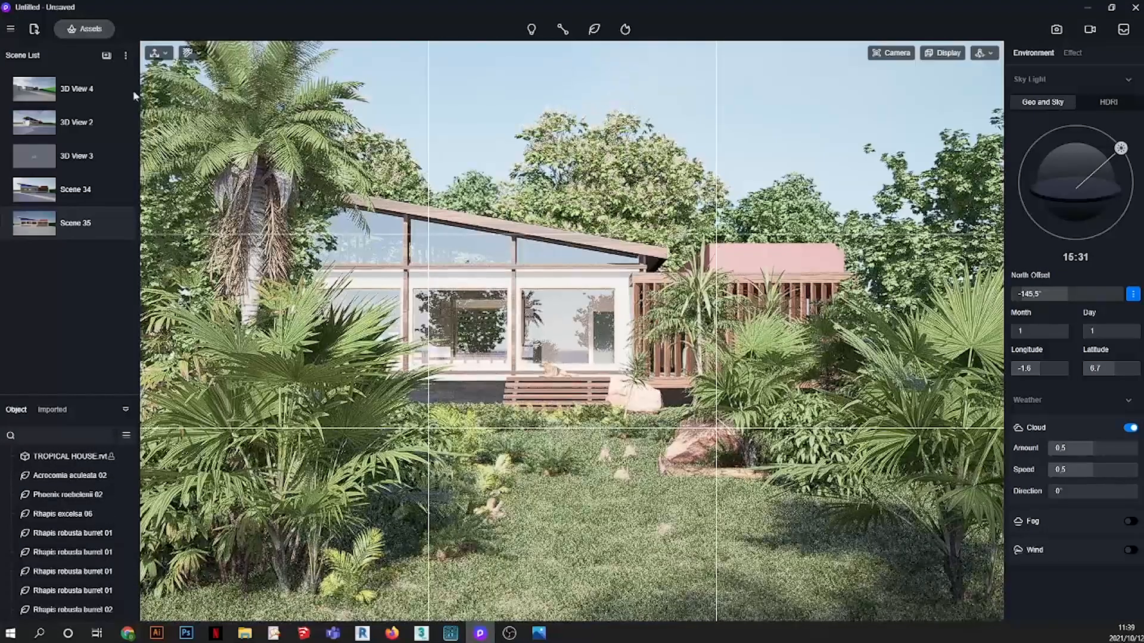
- Import the bicycle (2) model from the MODELS folder and place it on the deck beside the dog
{"action": "left_click", "coordinate": [34, 30]}
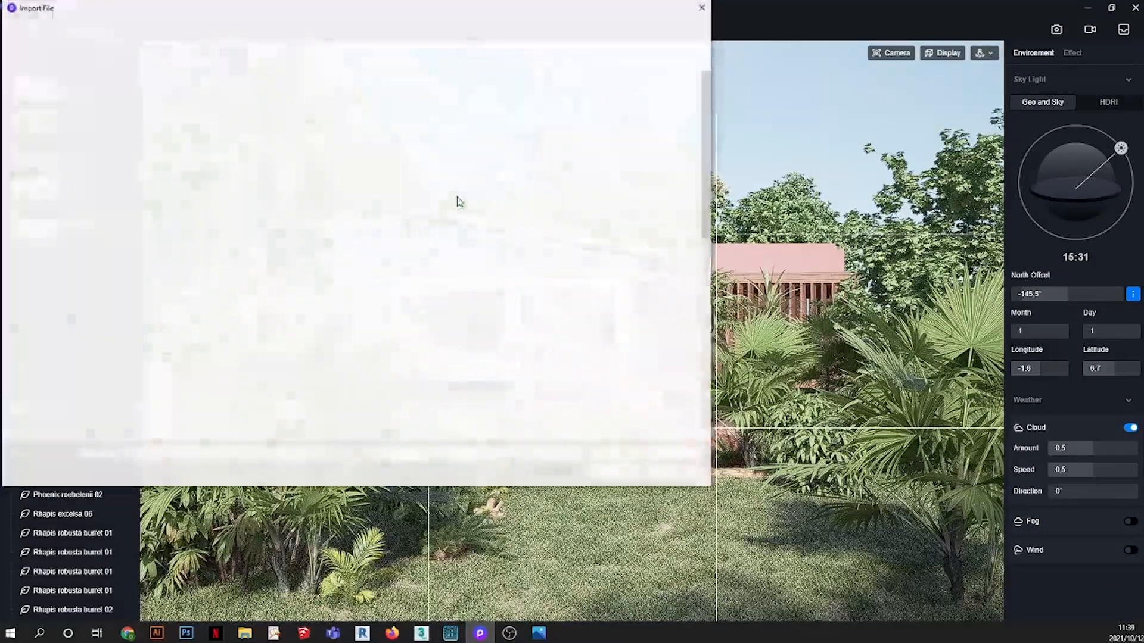
{"action": "left_click", "coordinate": [421, 210]}
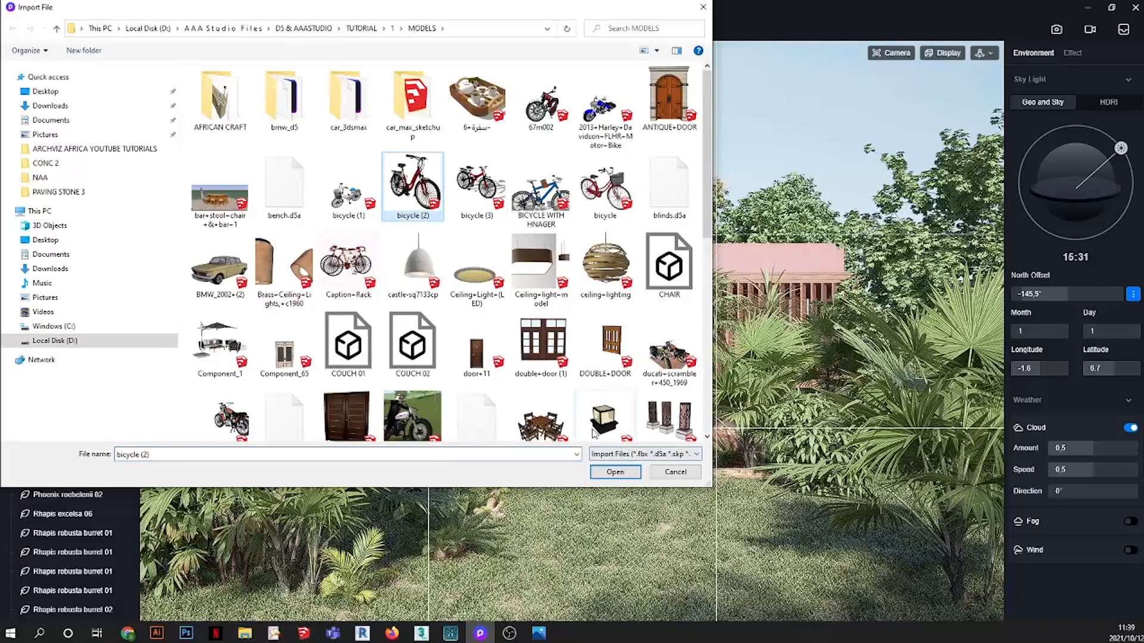
{"action": "left_click", "coordinate": [604, 472]}
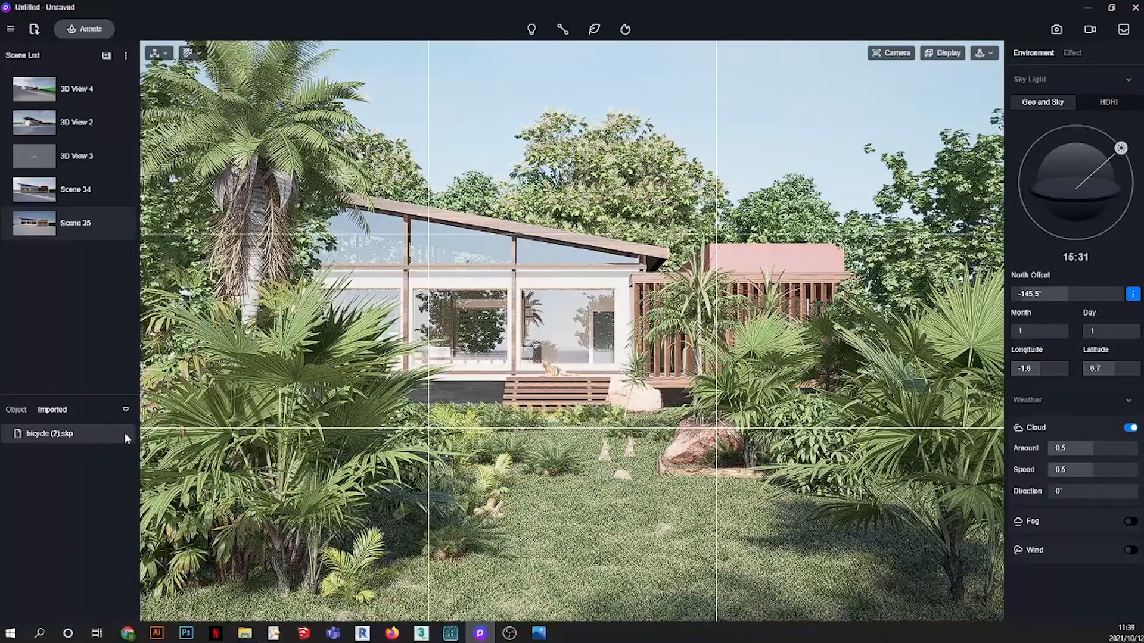
{"action": "scroll", "coordinate": [665, 411], "scroll_direction": "up", "scroll_amount": 6}
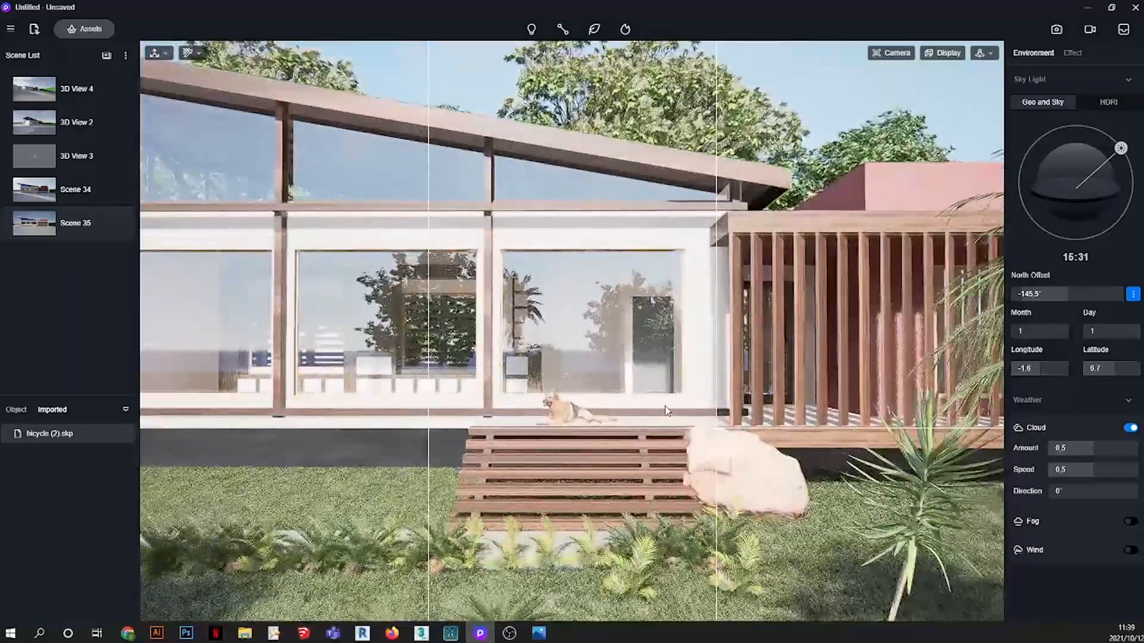
{"action": "left_click", "coordinate": [661, 404]}
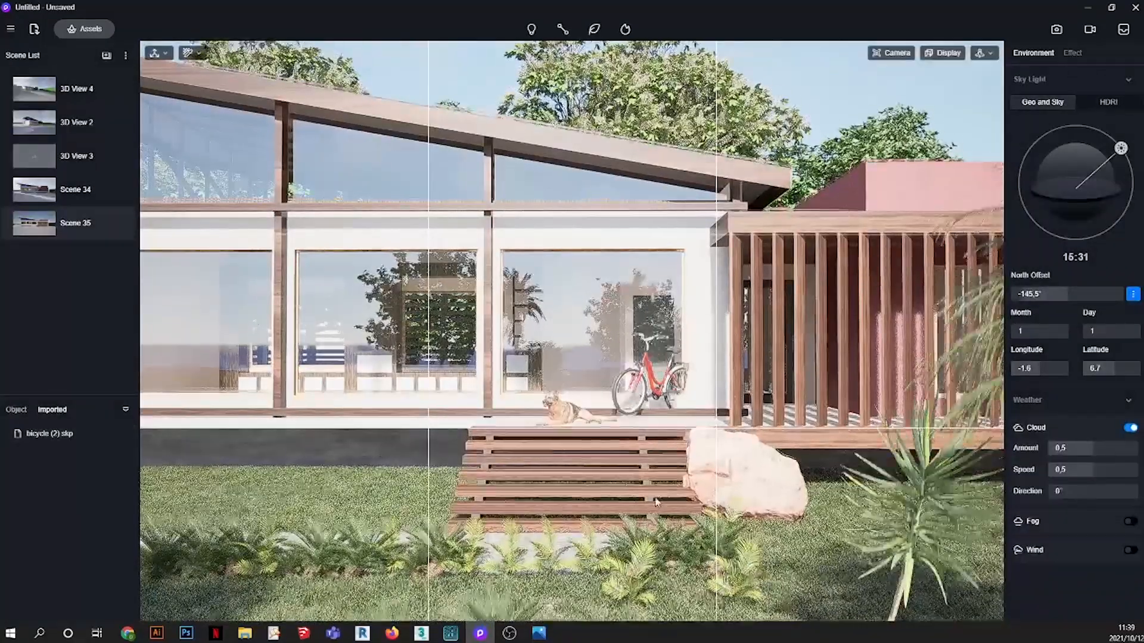
- Rotate the bicycle to about 204° and move it back toward the slatted screen, then restore the Scene 35 view and deselect it
{"action": "scroll", "coordinate": [655, 502], "scroll_direction": "up", "scroll_amount": 4}
{"action": "scroll", "coordinate": [689, 441], "scroll_direction": "up", "scroll_amount": 4}
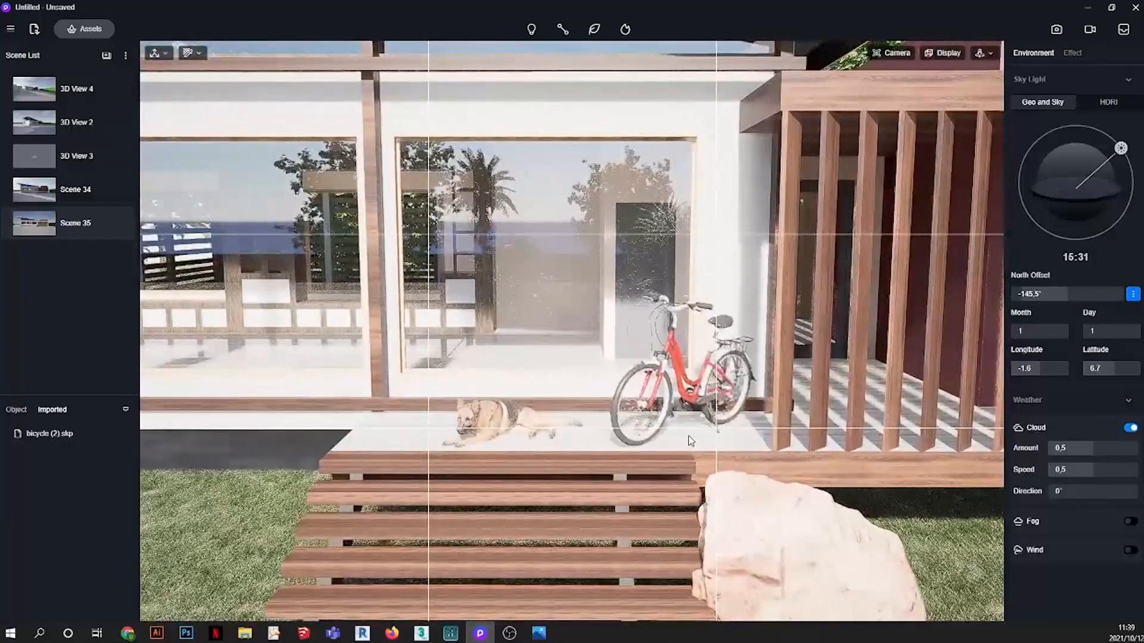
{"action": "left_click", "coordinate": [685, 433]}
{"action": "scroll", "coordinate": [717, 506], "scroll_direction": "up", "scroll_amount": 2}
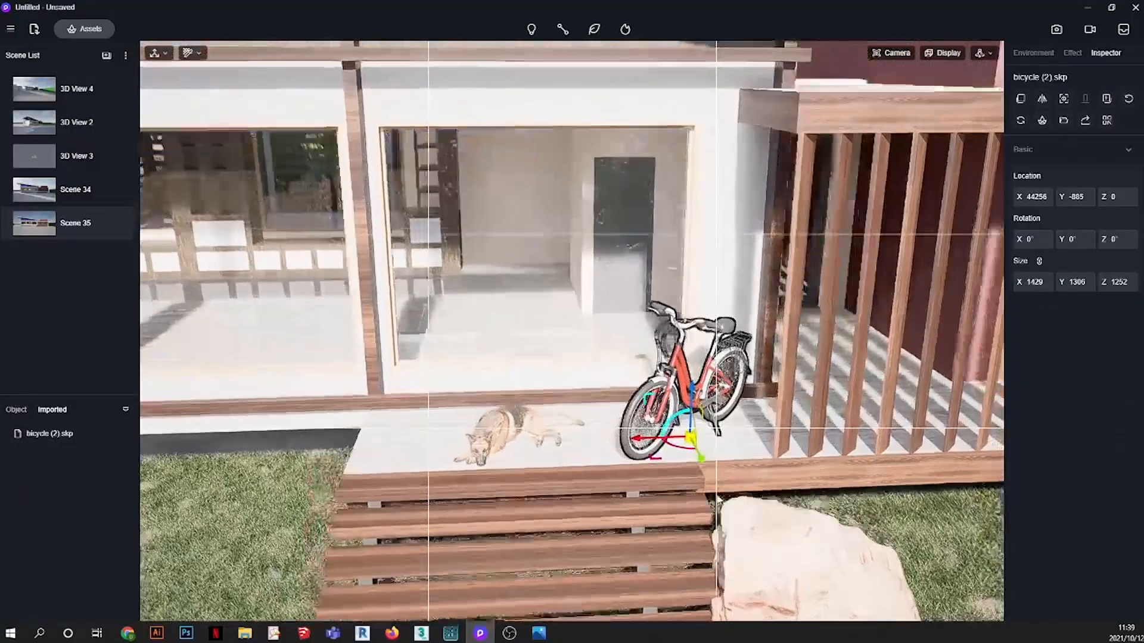
{"action": "left_click_drag", "start_coordinate": [677, 454], "coordinate": [762, 430]}
{"action": "left_click_drag", "start_coordinate": [700, 454], "coordinate": [679, 425]}
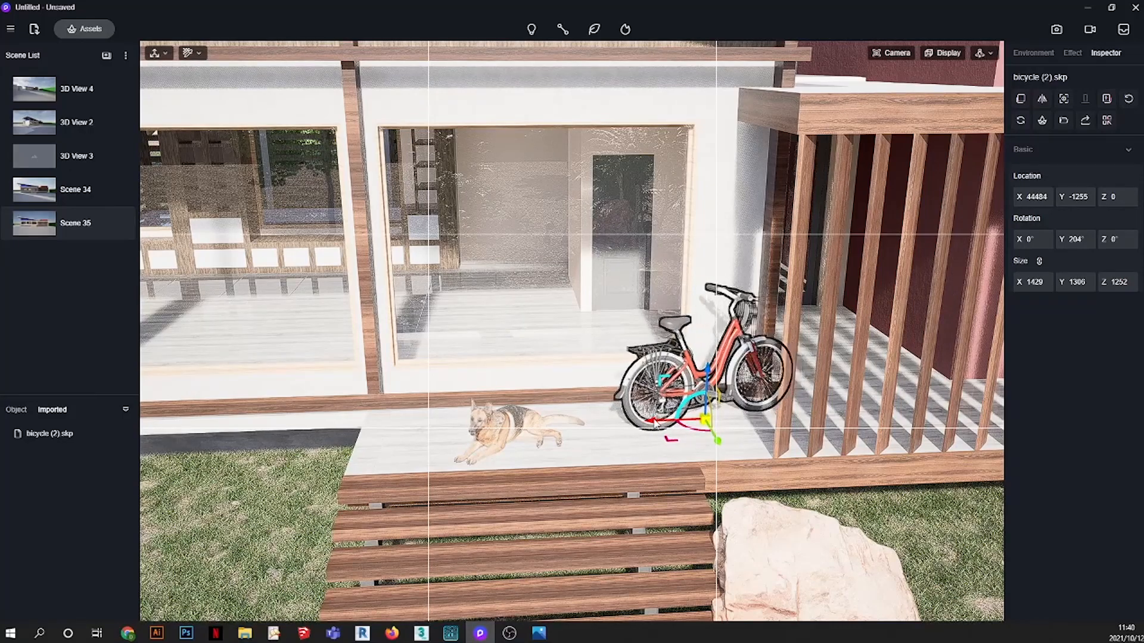
{"action": "left_click", "coordinate": [47, 224]}
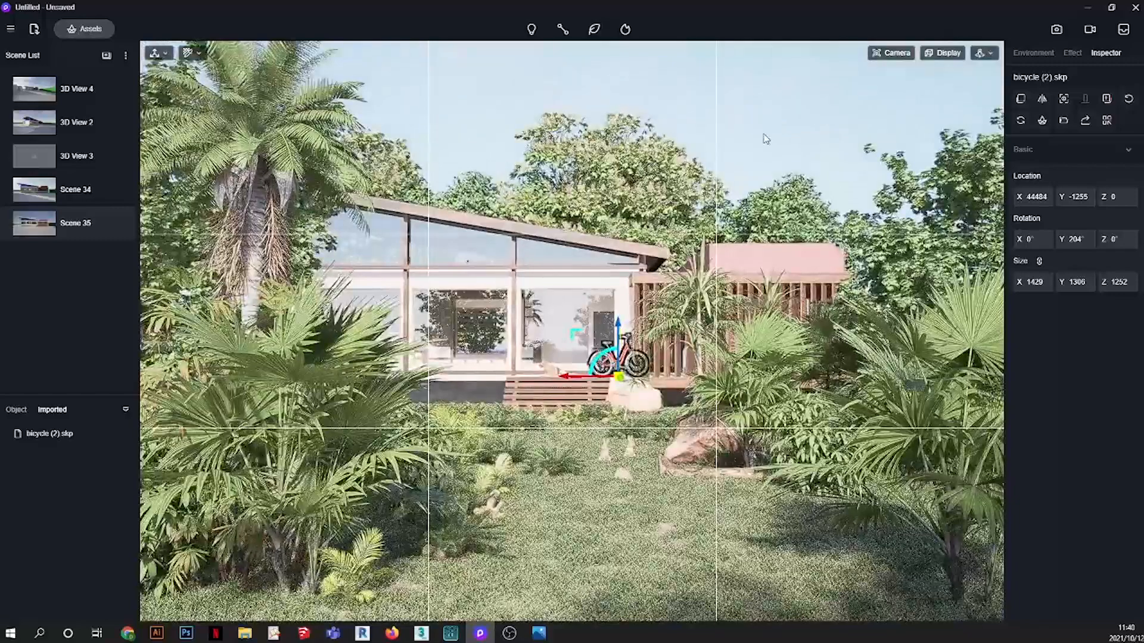
{"action": "left_click", "coordinate": [765, 138]}
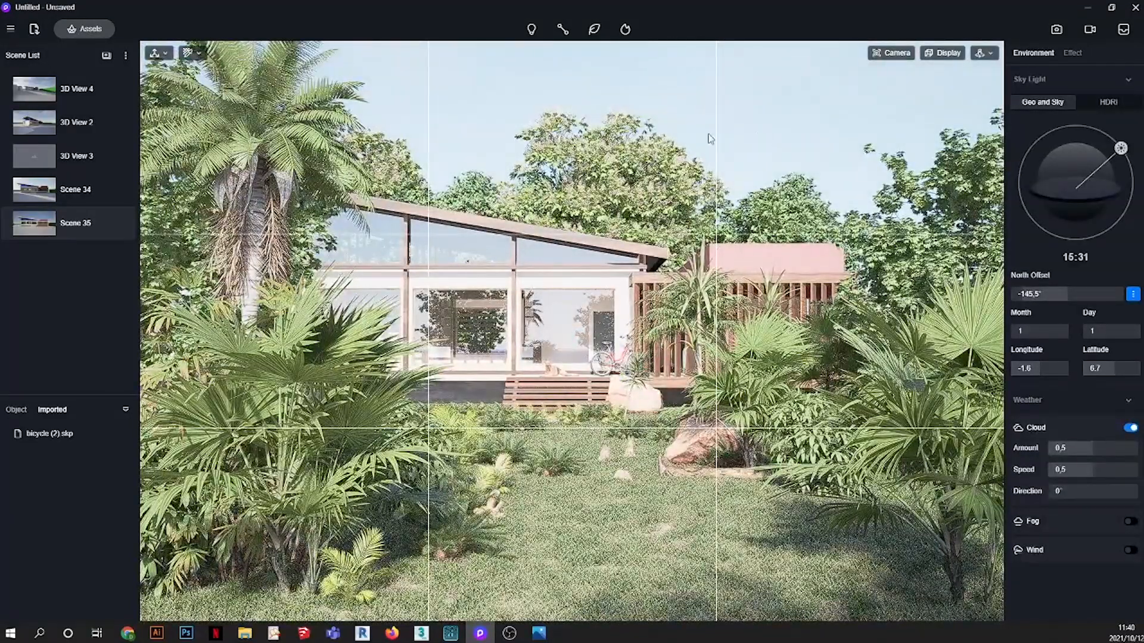
- Switch to Photos and enlarge the reference image TROPICAL HOUSE_D5 2.0.jpg to examine its composition
{"action": "left_click", "coordinate": [34, 28]}
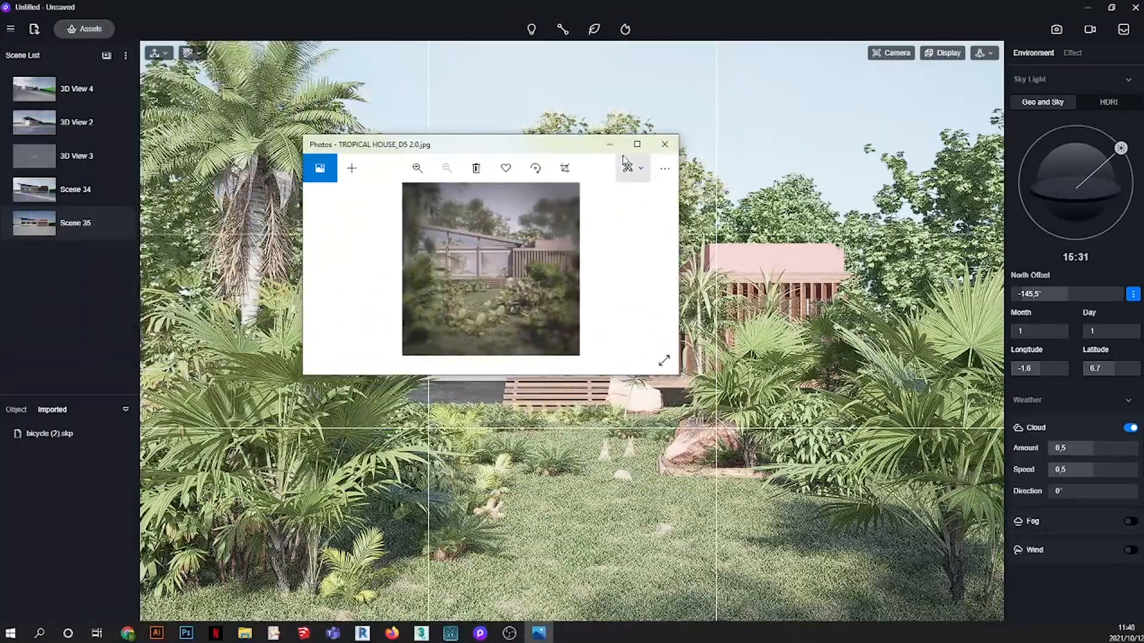
{"action": "left_click", "coordinate": [637, 144]}
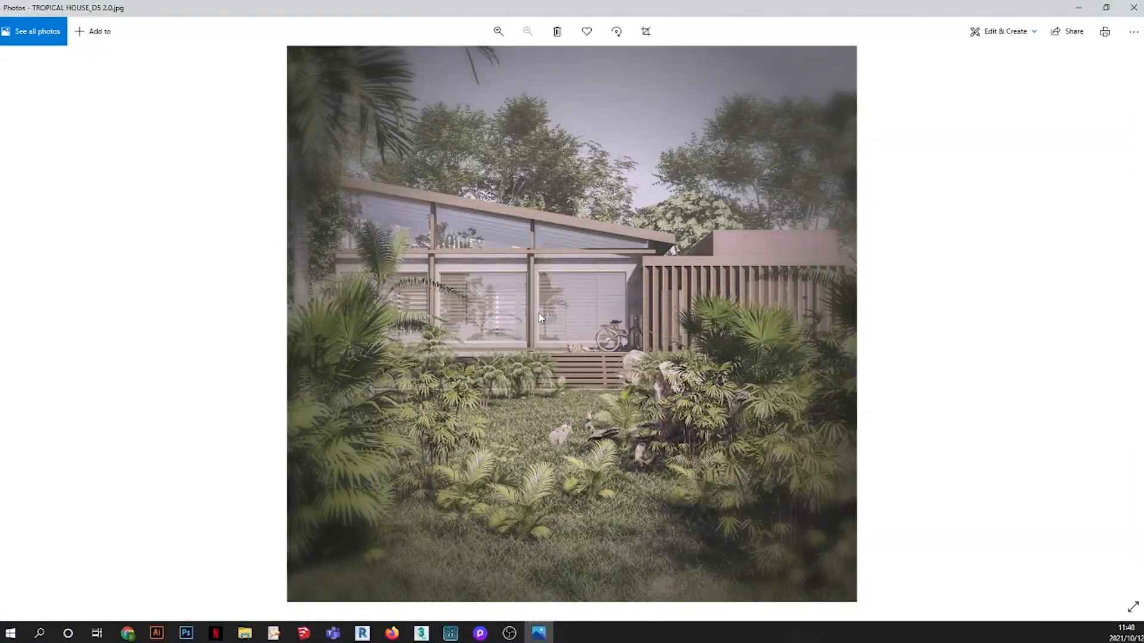
- Return to D5 Render, import blinds.d5a from the MODELS folder and place it in the window behind the dog
{"action": "left_click", "coordinate": [1079, 11]}
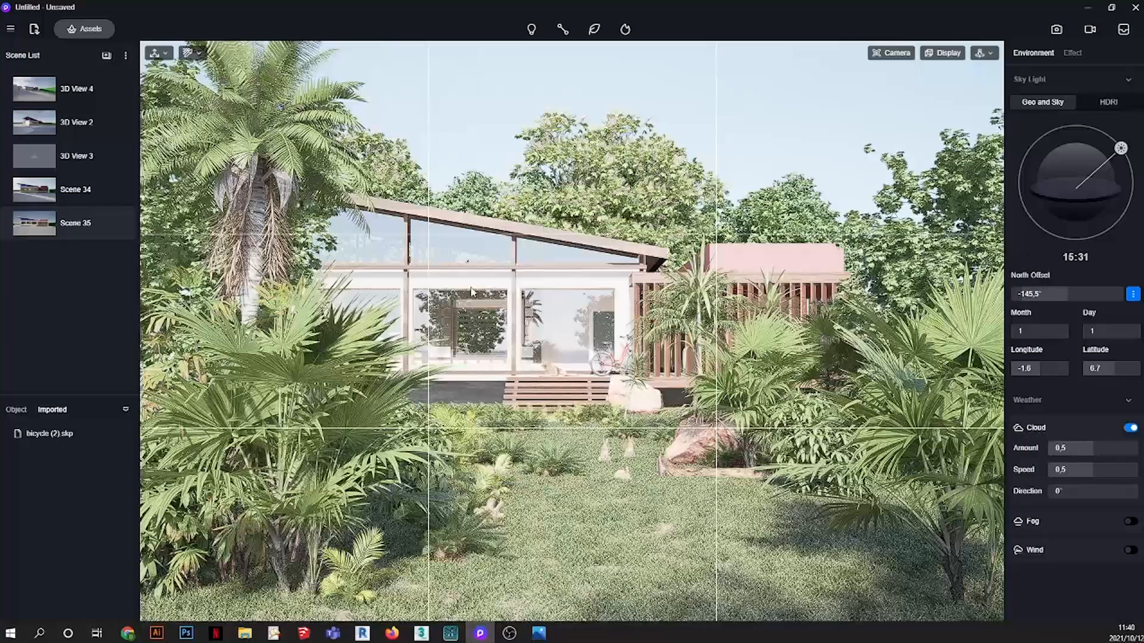
{"action": "left_click", "coordinate": [34, 30]}
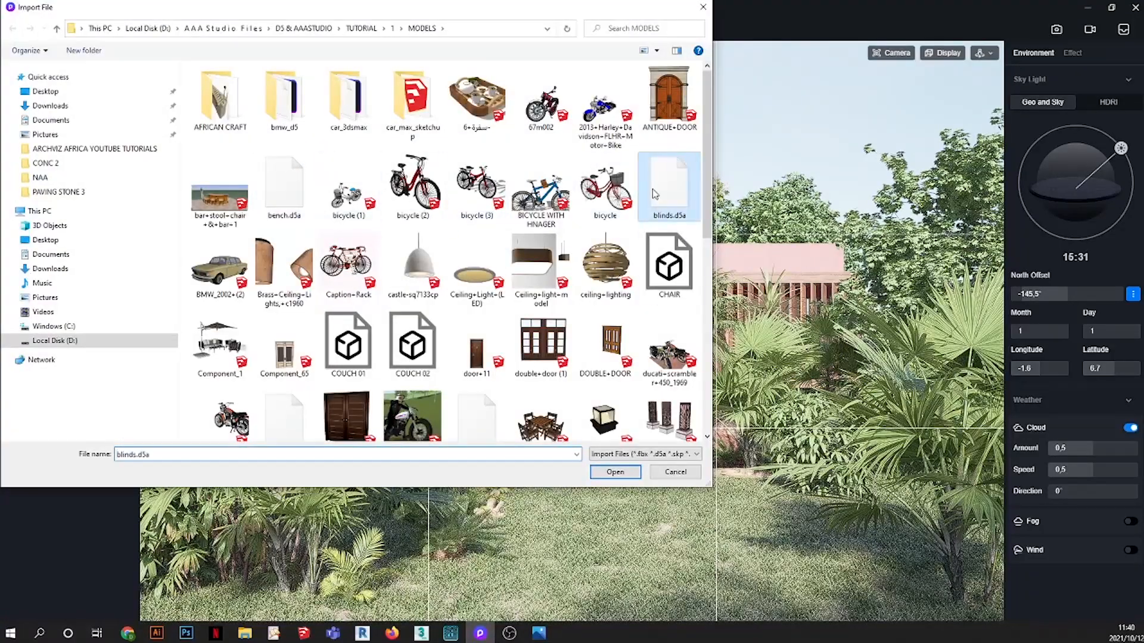
{"action": "left_click", "coordinate": [620, 475]}
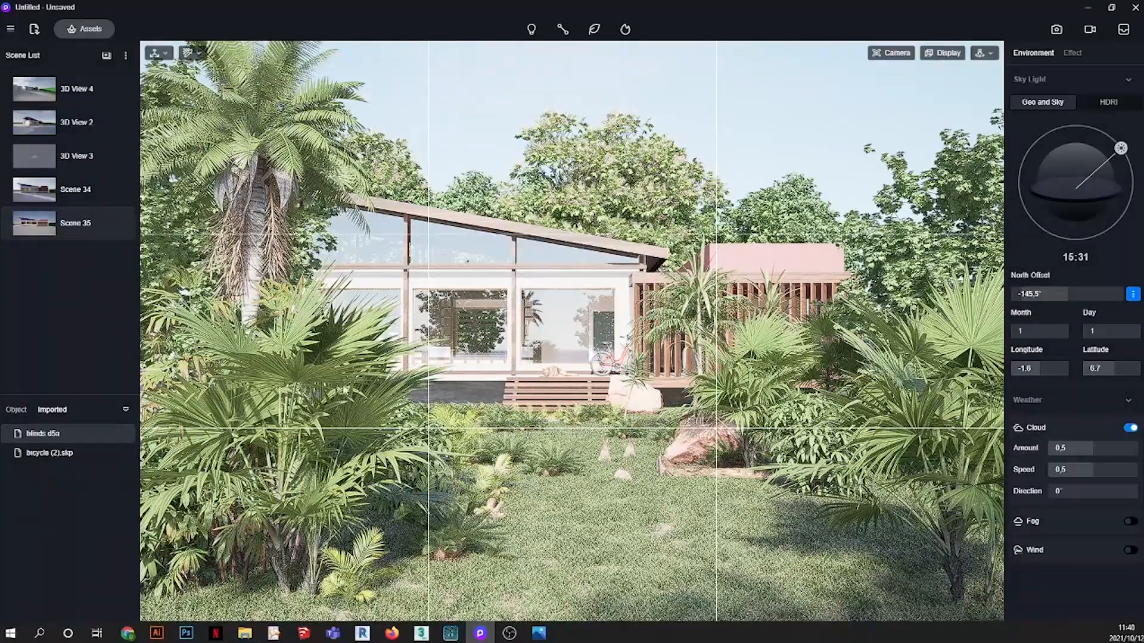
{"action": "scroll", "coordinate": [552, 339], "scroll_direction": "up", "scroll_amount": 6}
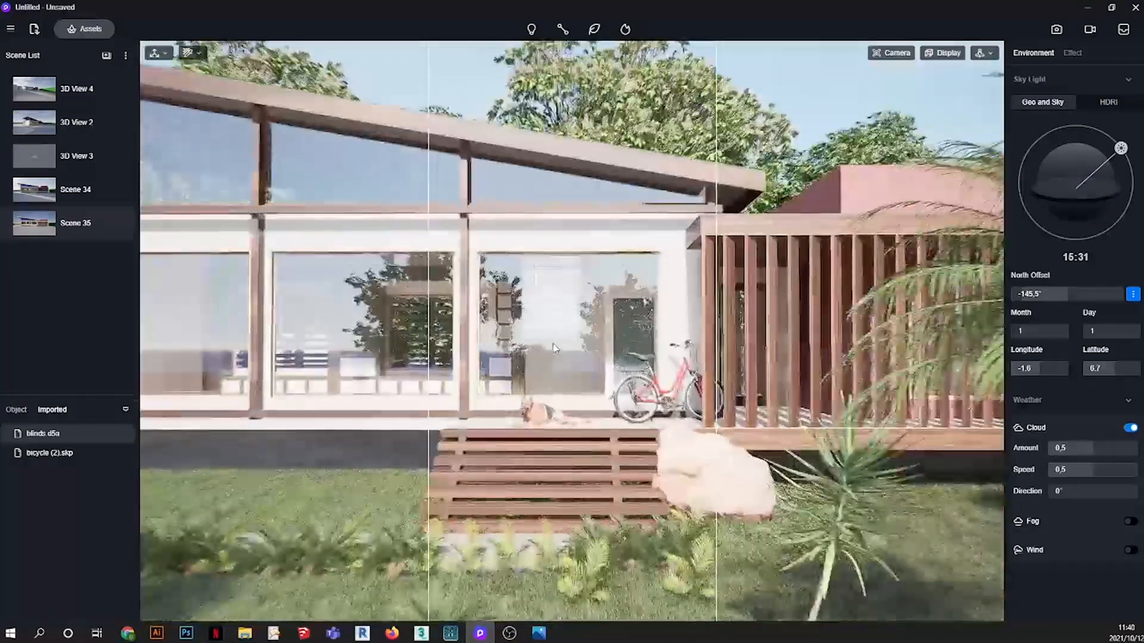
{"action": "scroll", "coordinate": [552, 348], "scroll_direction": "up", "scroll_amount": 6}
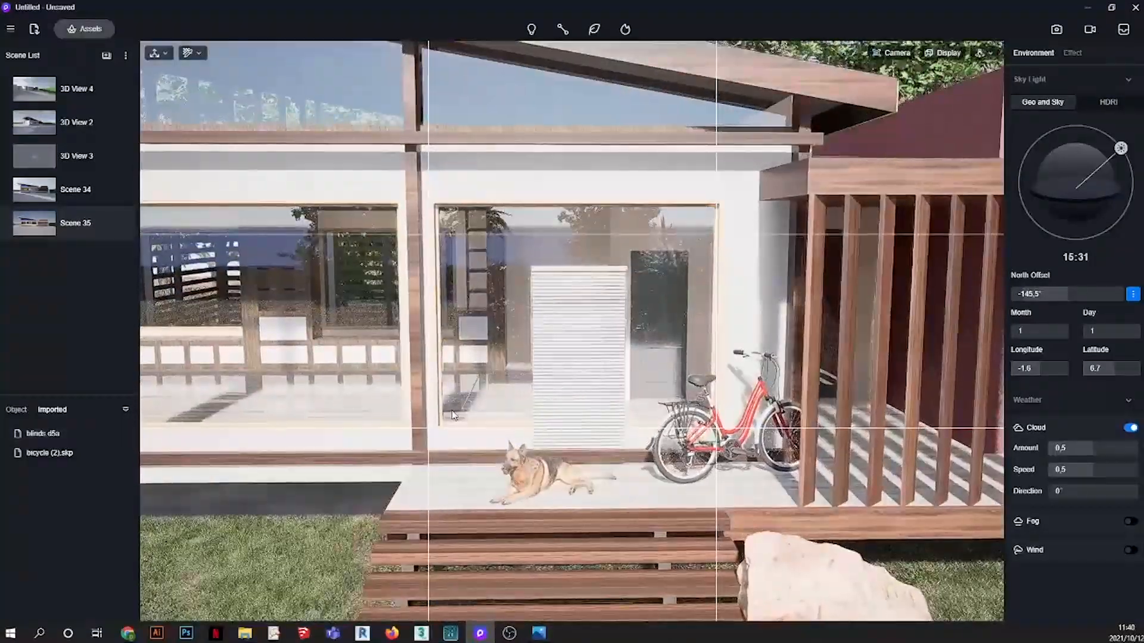
{"action": "scroll", "coordinate": [453, 415], "scroll_direction": "up", "scroll_amount": 5}
{"action": "scroll", "coordinate": [502, 465], "scroll_direction": "up", "scroll_amount": 2}
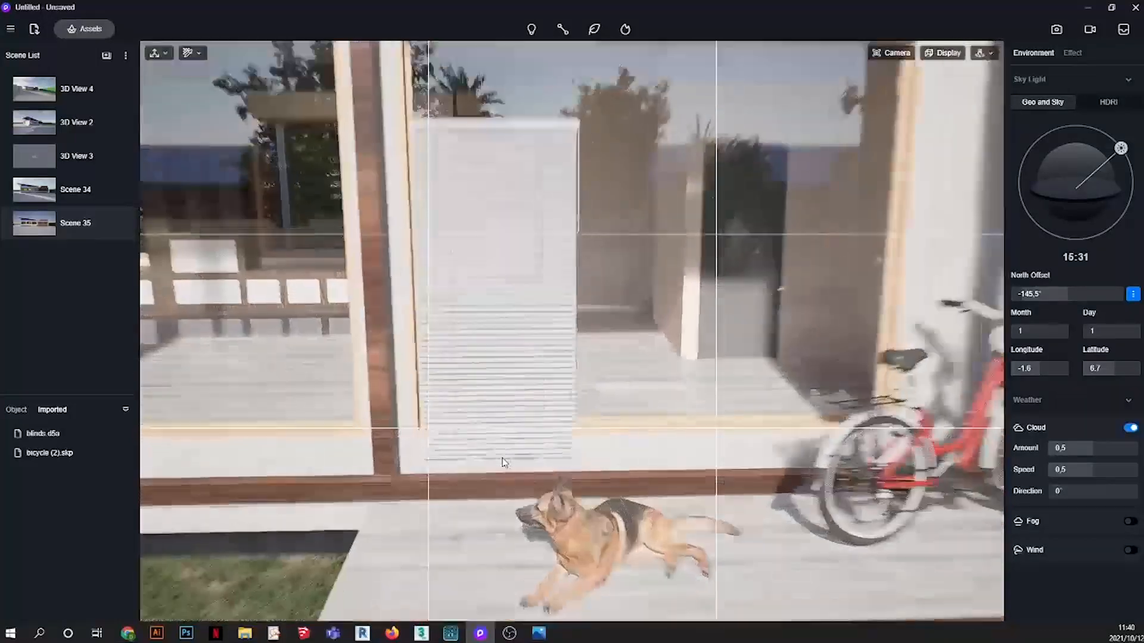
{"action": "scroll", "coordinate": [500, 452], "scroll_direction": "down", "scroll_amount": 1}
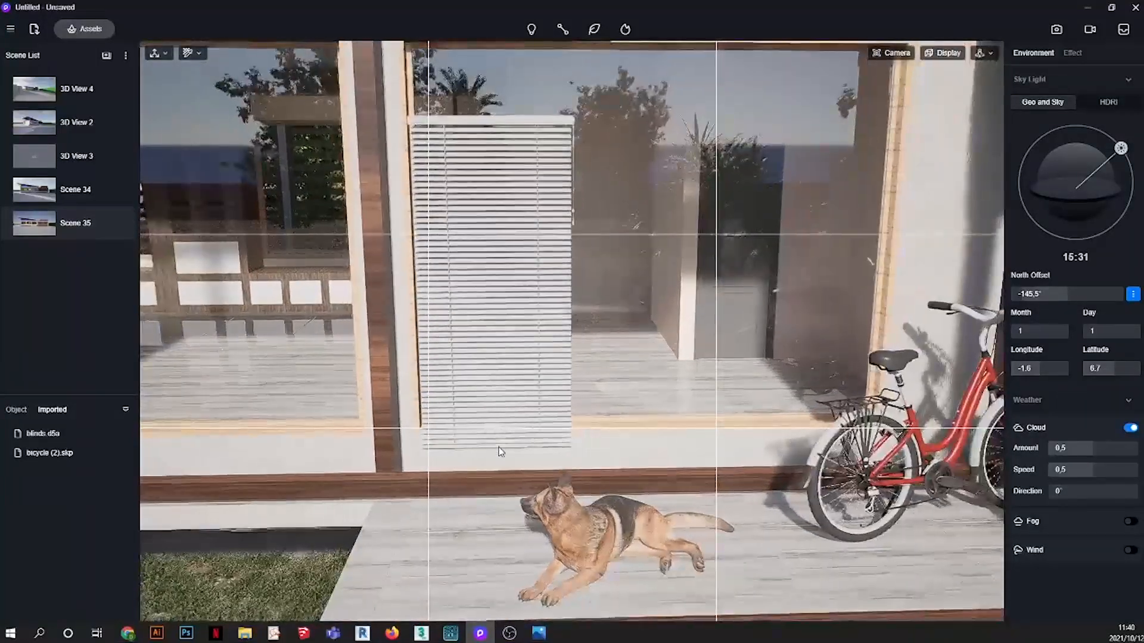
{"action": "scroll", "coordinate": [499, 451], "scroll_direction": "down", "scroll_amount": 1}
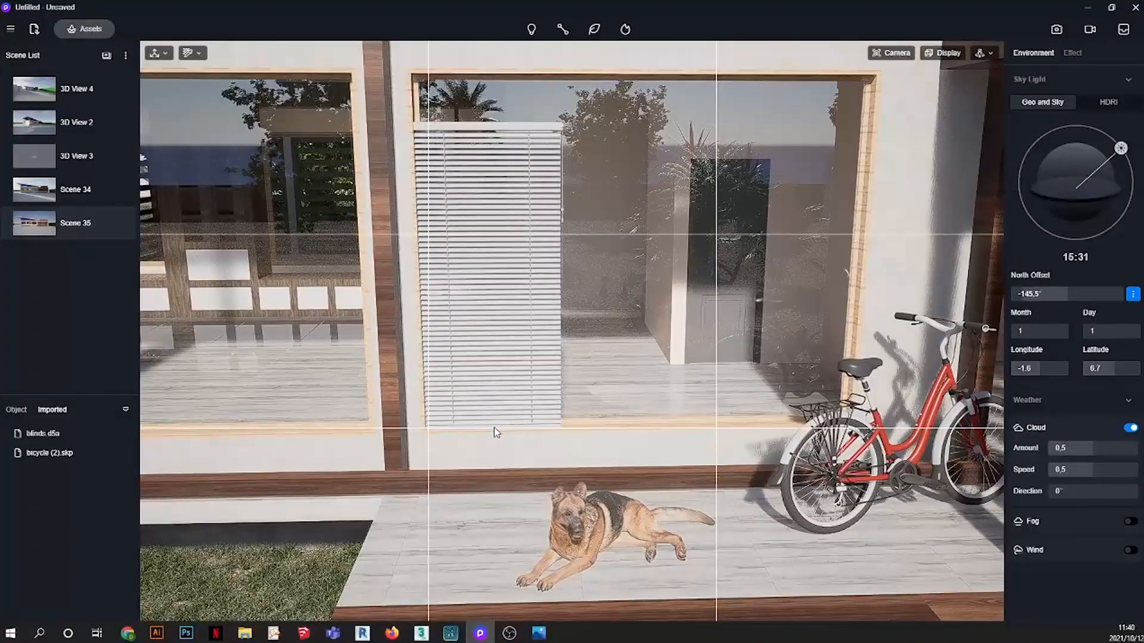
{"action": "left_click", "coordinate": [494, 427]}
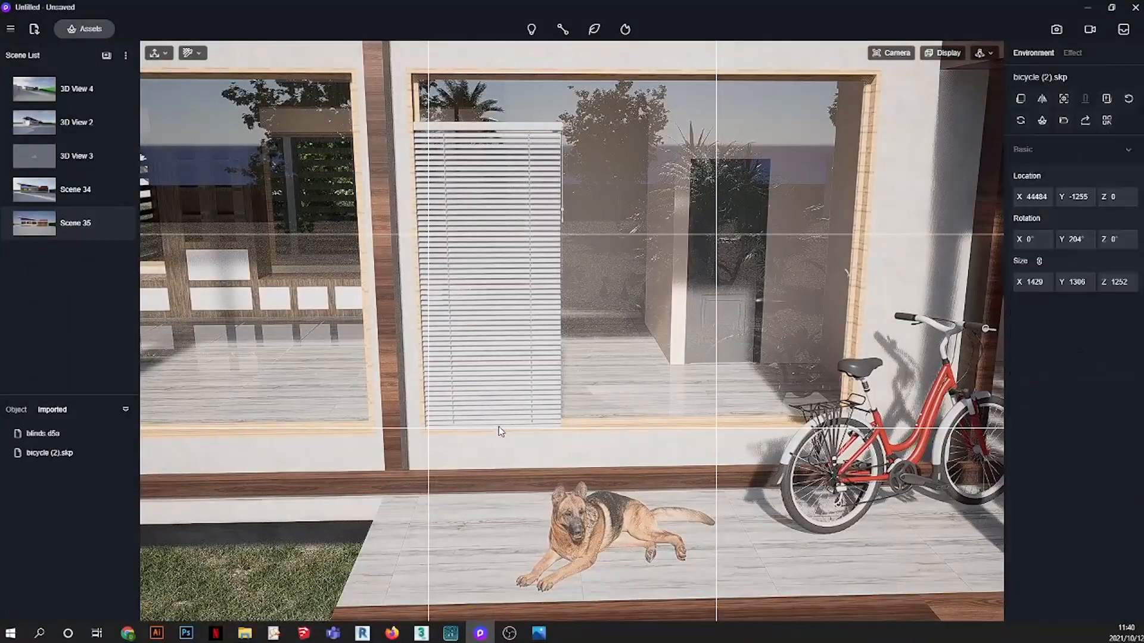
- Unlink the blind's size proportions, set X to 1000 and Z to 2400, and shift it sideways into the window frame
{"action": "left_click", "coordinate": [1040, 261]}
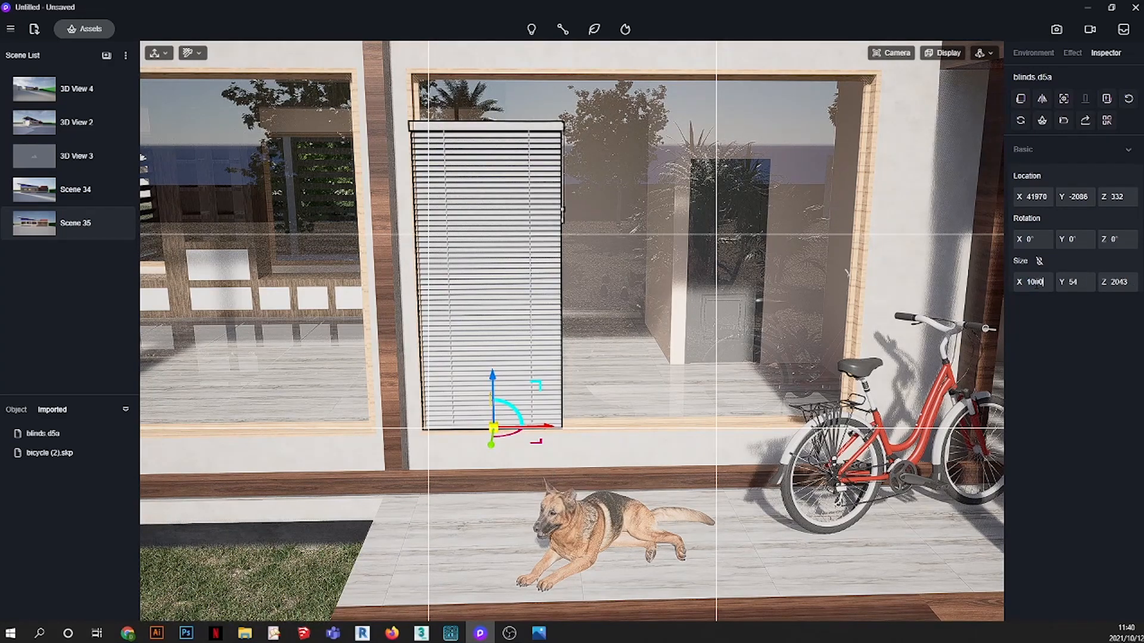
{"action": "key", "text": "Return"}
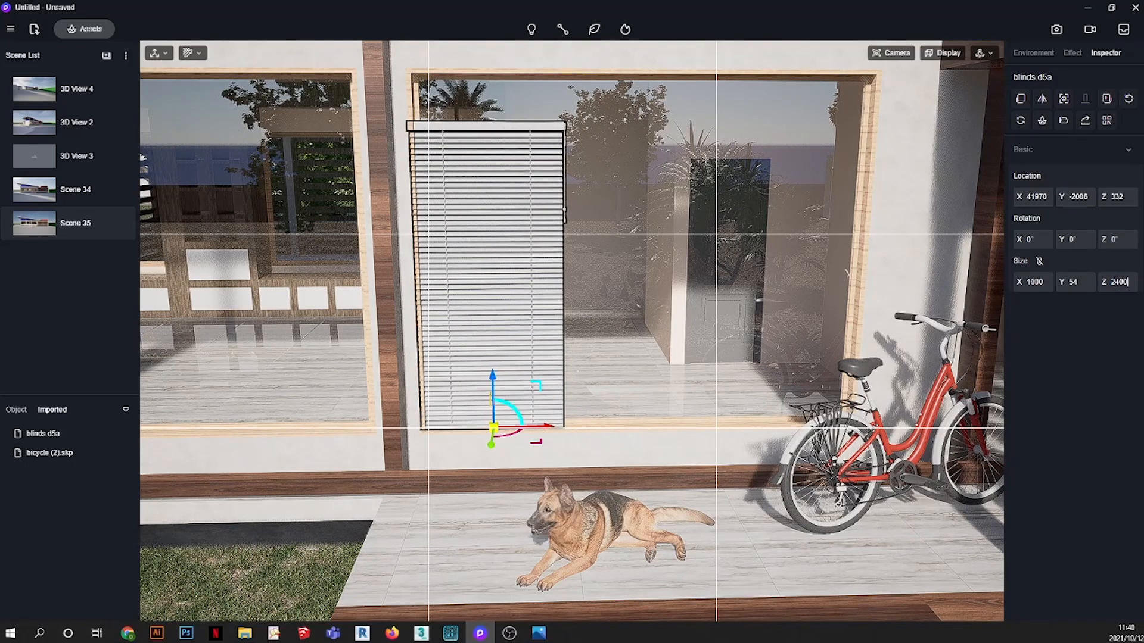
{"action": "key", "text": "Return"}
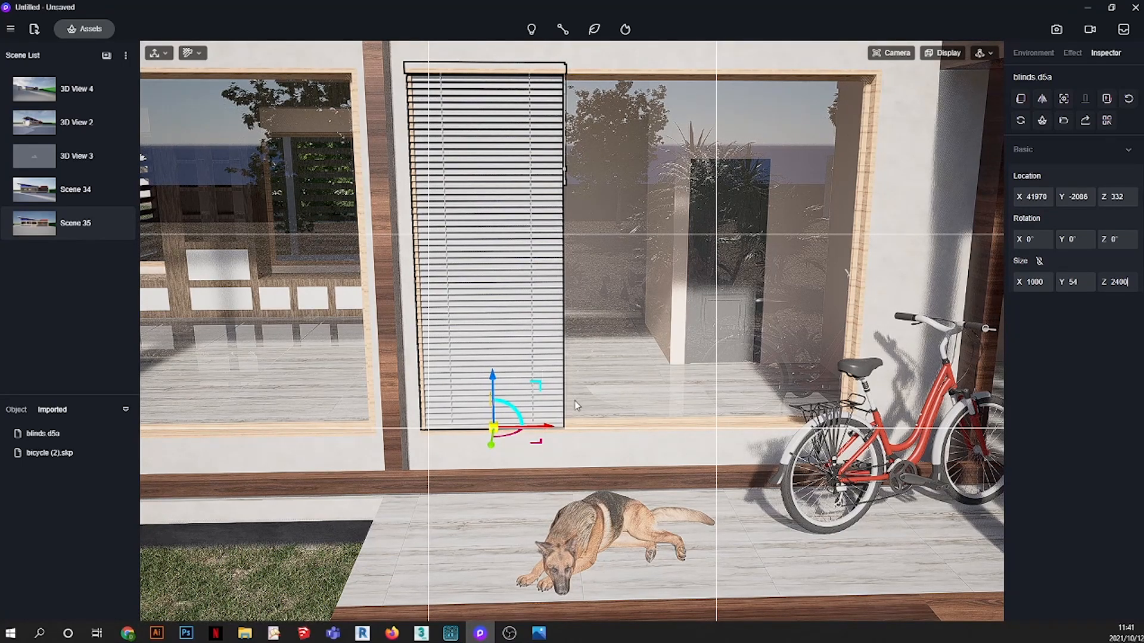
{"action": "scroll", "coordinate": [537, 395], "scroll_direction": "up", "scroll_amount": 3}
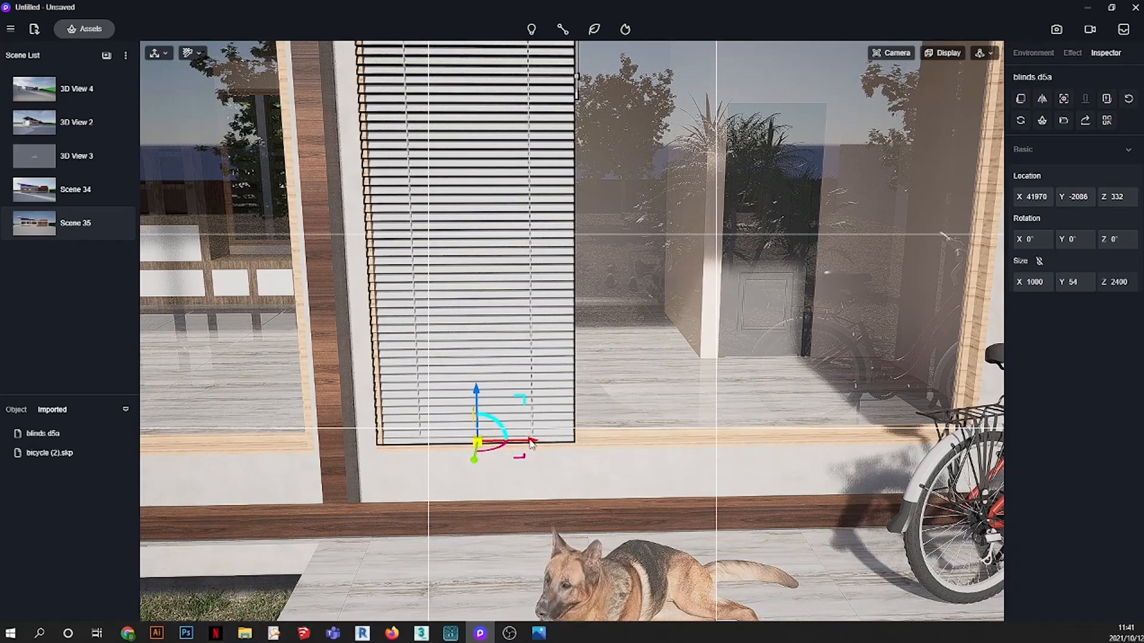
{"action": "left_click_drag", "start_coordinate": [554, 443], "coordinate": [536, 445]}
{"action": "left_click", "coordinate": [518, 335]}
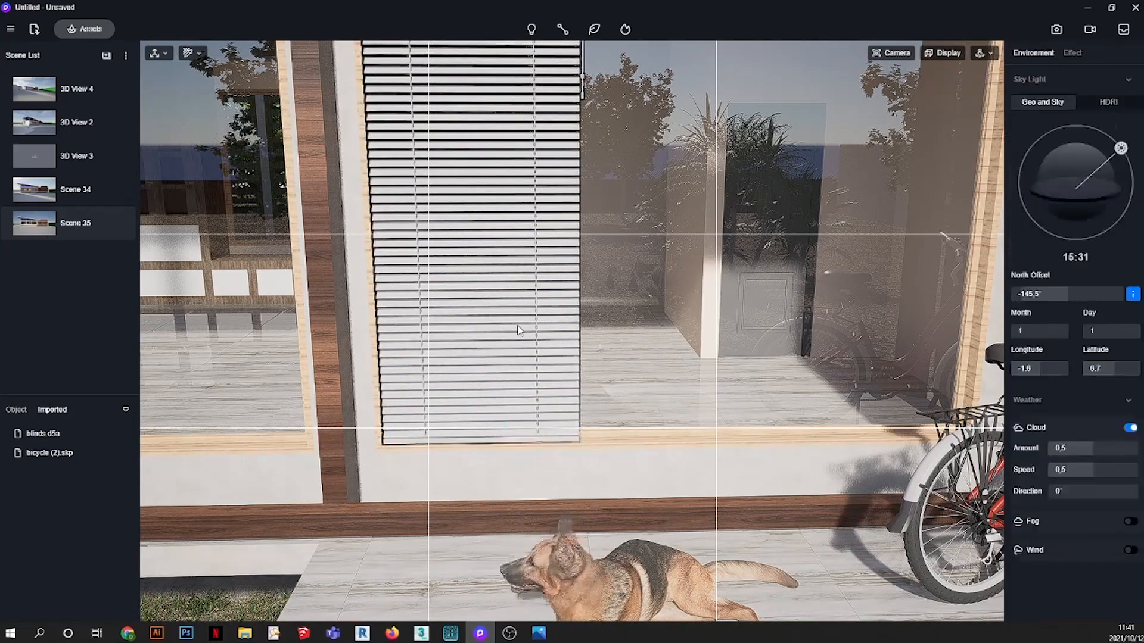
- Copy the blind and place two duplicates side by side to fill the rest of the window width
{"action": "left_click", "coordinate": [509, 355]}
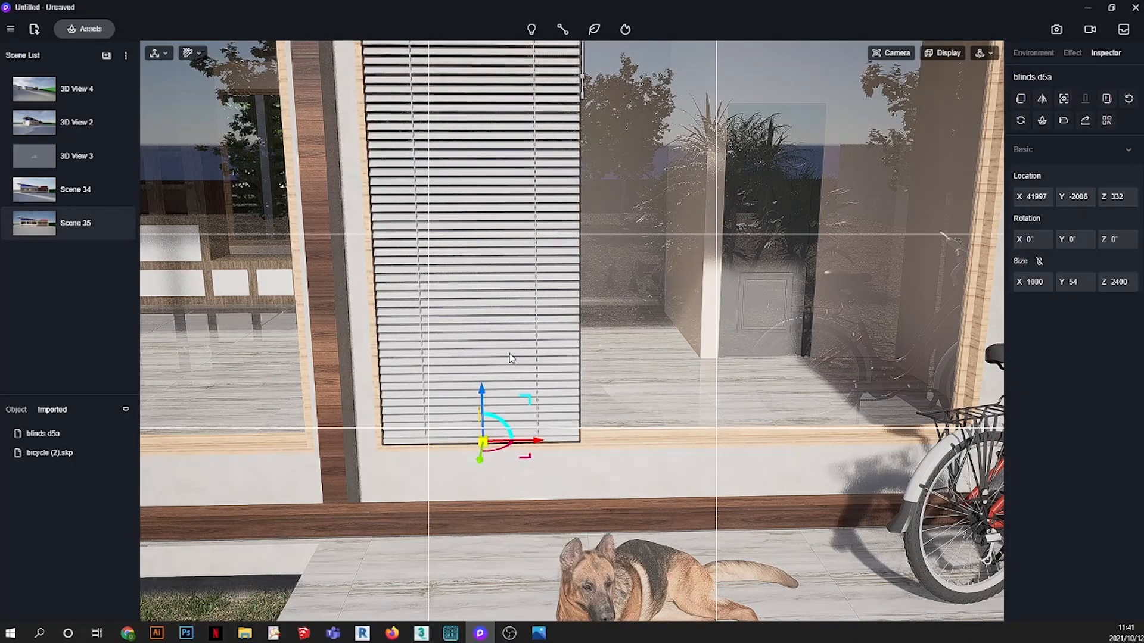
{"action": "key", "text": "ctrl+c"}
{"action": "key", "text": "ctrl+v"}
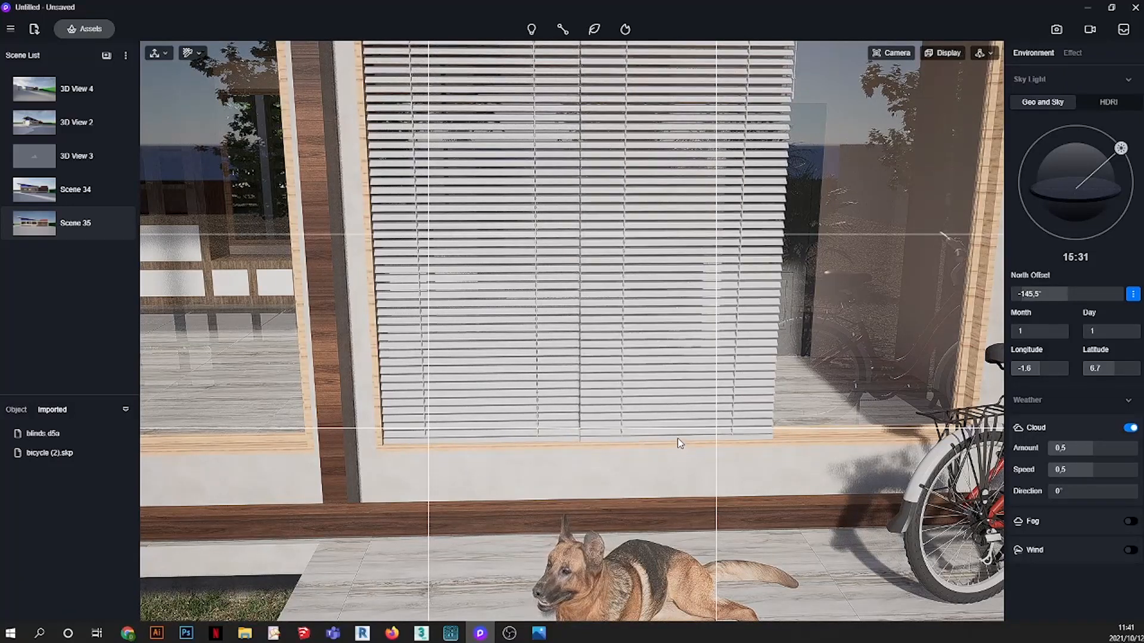
{"action": "left_click", "coordinate": [678, 438]}
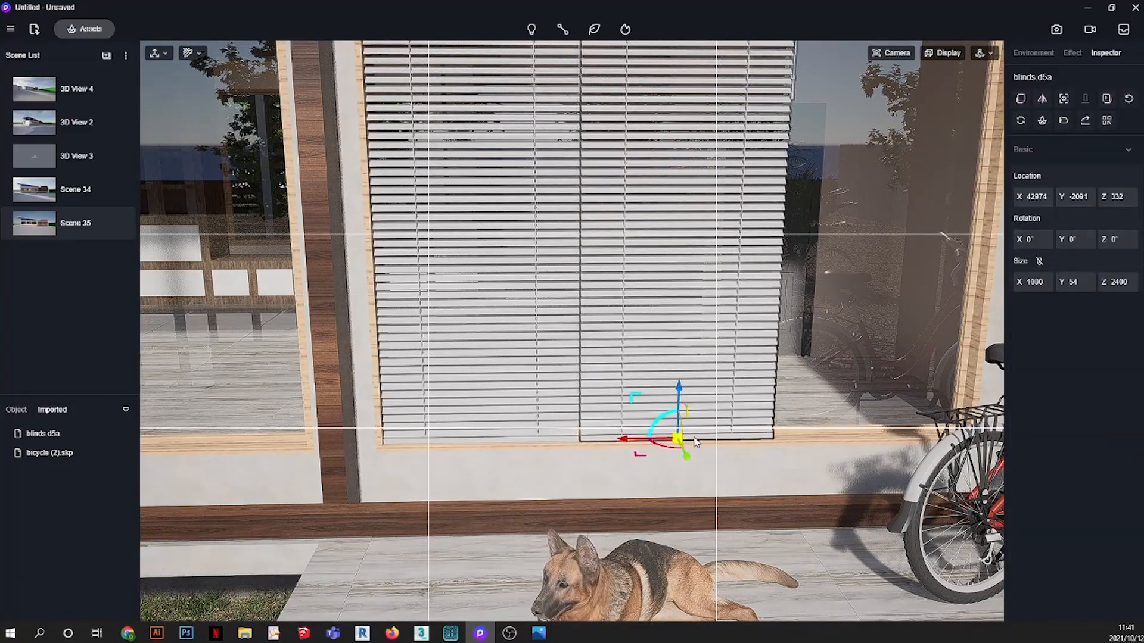
{"action": "key", "text": "ctrl+v"}
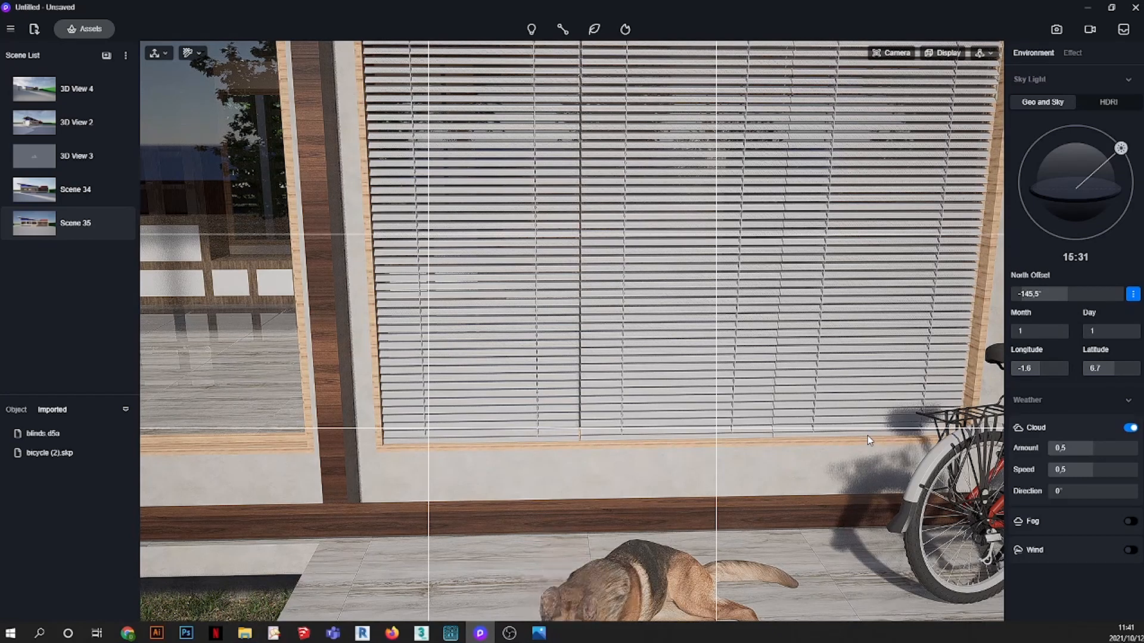
{"action": "left_click", "coordinate": [867, 434]}
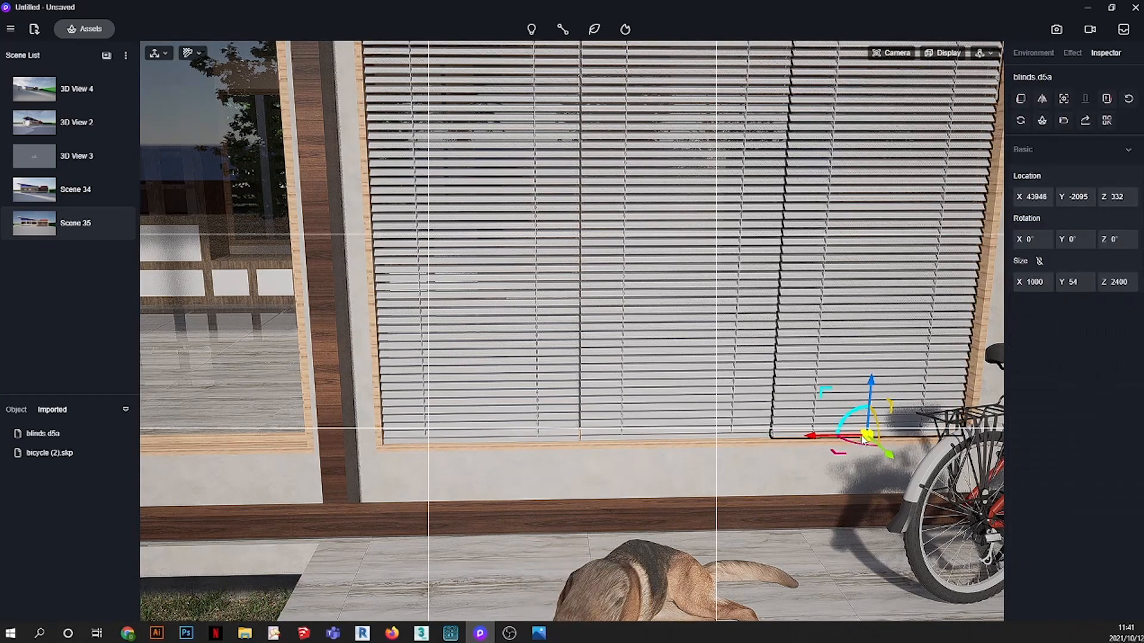
- Select all three blinds in the window and combine them into one group
{"action": "left_click", "coordinate": [742, 322], "text": "ctrl"}
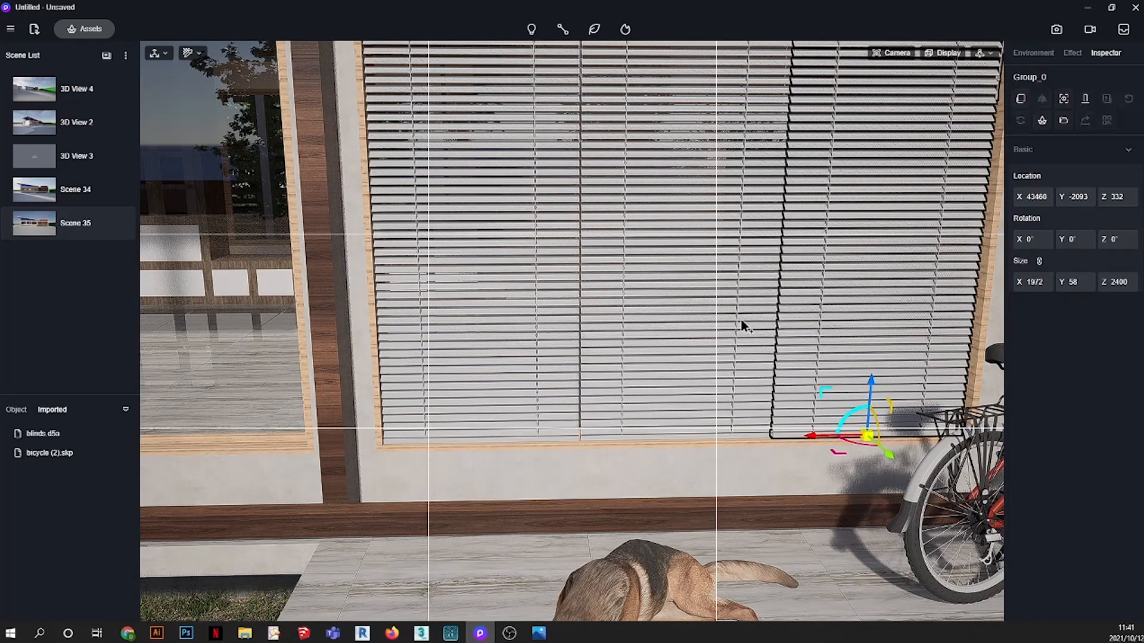
{"action": "left_click", "coordinate": [528, 324], "text": "ctrl"}
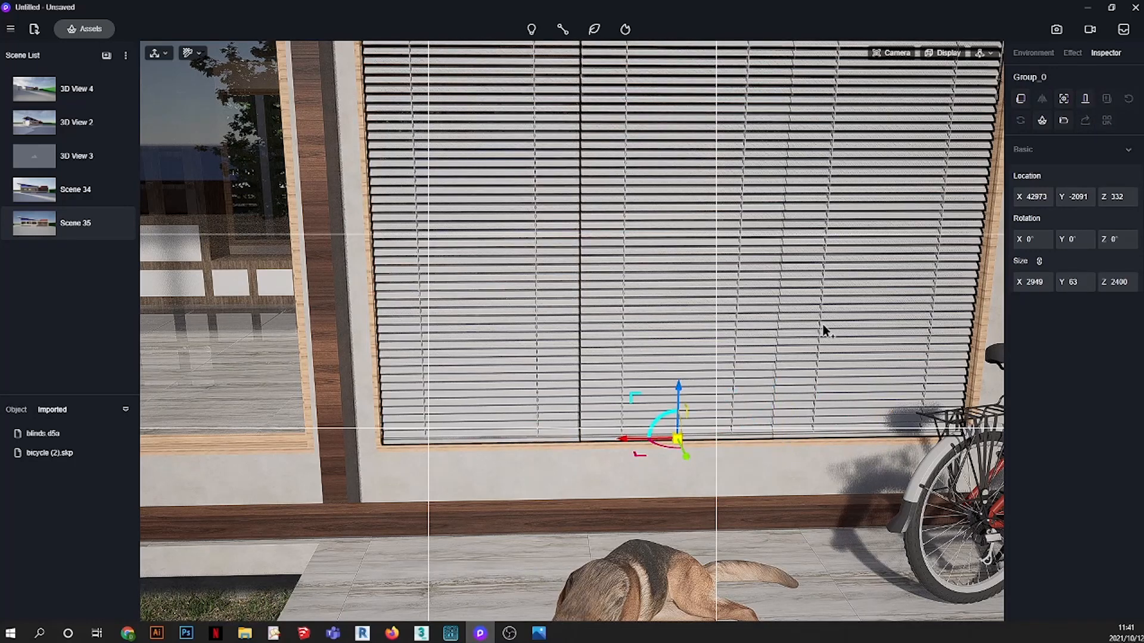
{"action": "left_click", "coordinate": [11, 30]}
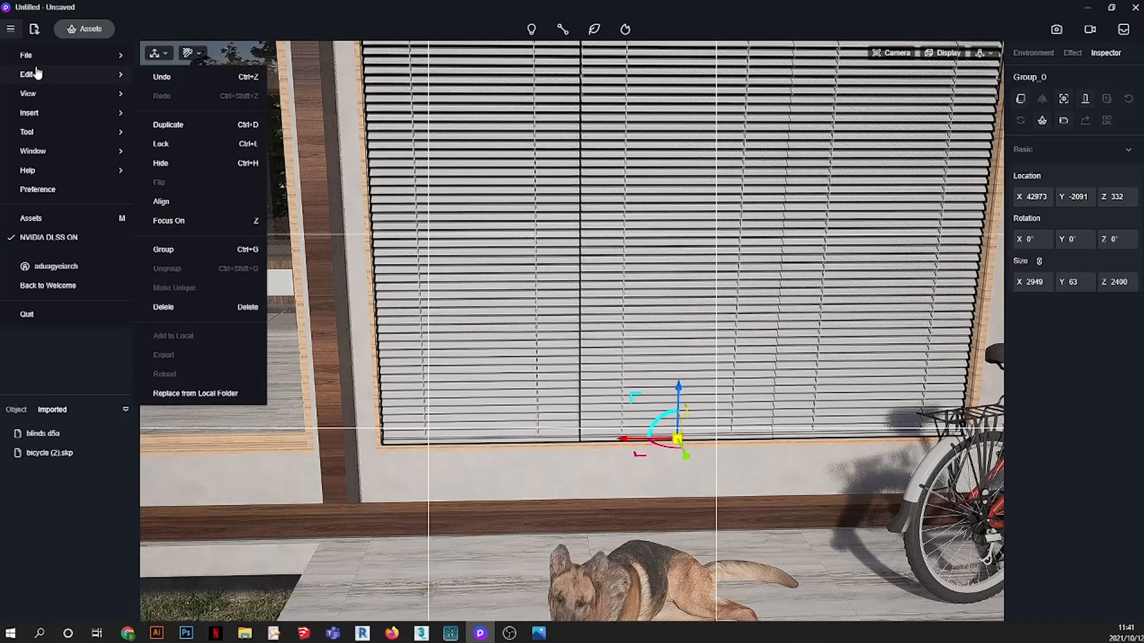
{"action": "mouse_move", "coordinate": [36, 94]}
{"action": "mouse_move", "coordinate": [46, 75]}
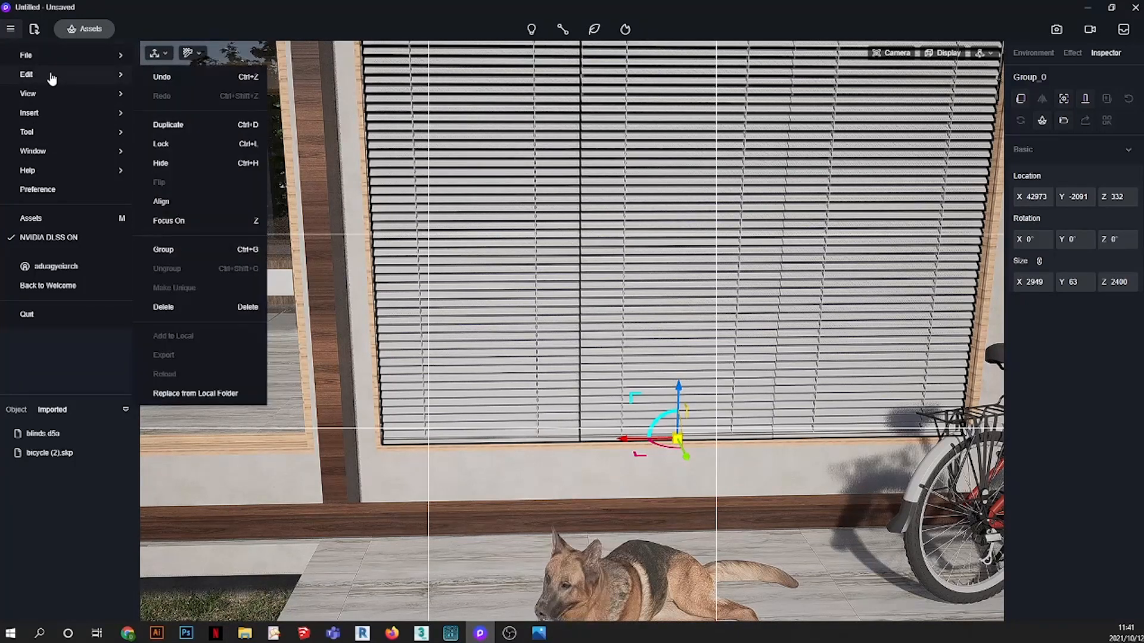
{"action": "left_click", "coordinate": [203, 250]}
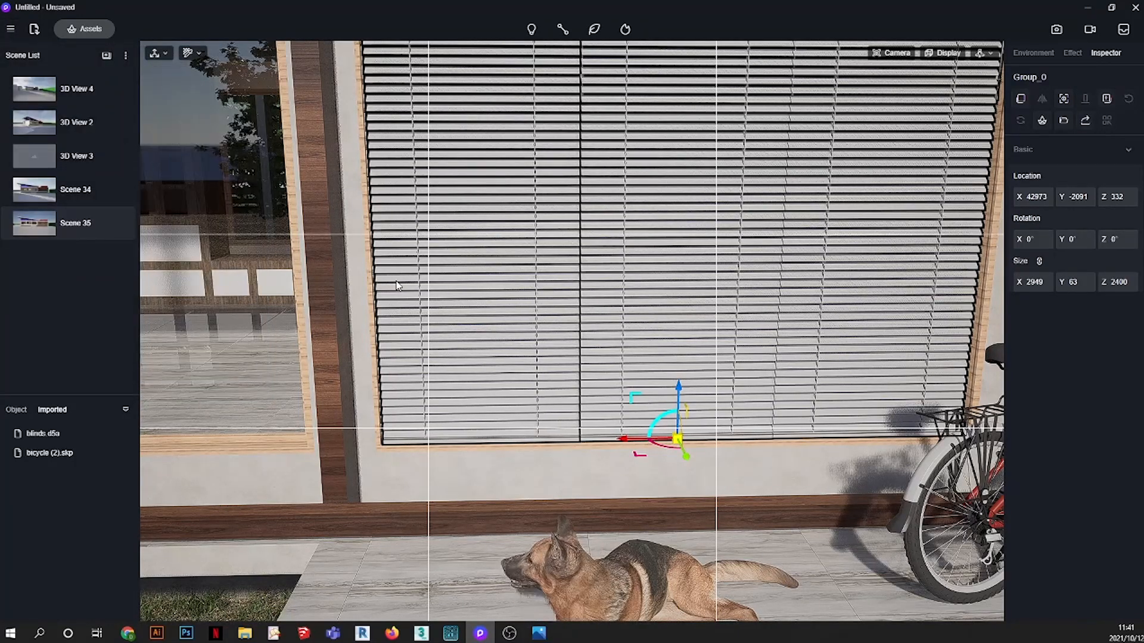
- Sample the Brown Cherry Wood material from the slatted screen's post and apply it to the blinds
{"action": "scroll", "coordinate": [533, 372], "scroll_direction": "down", "scroll_amount": 5}
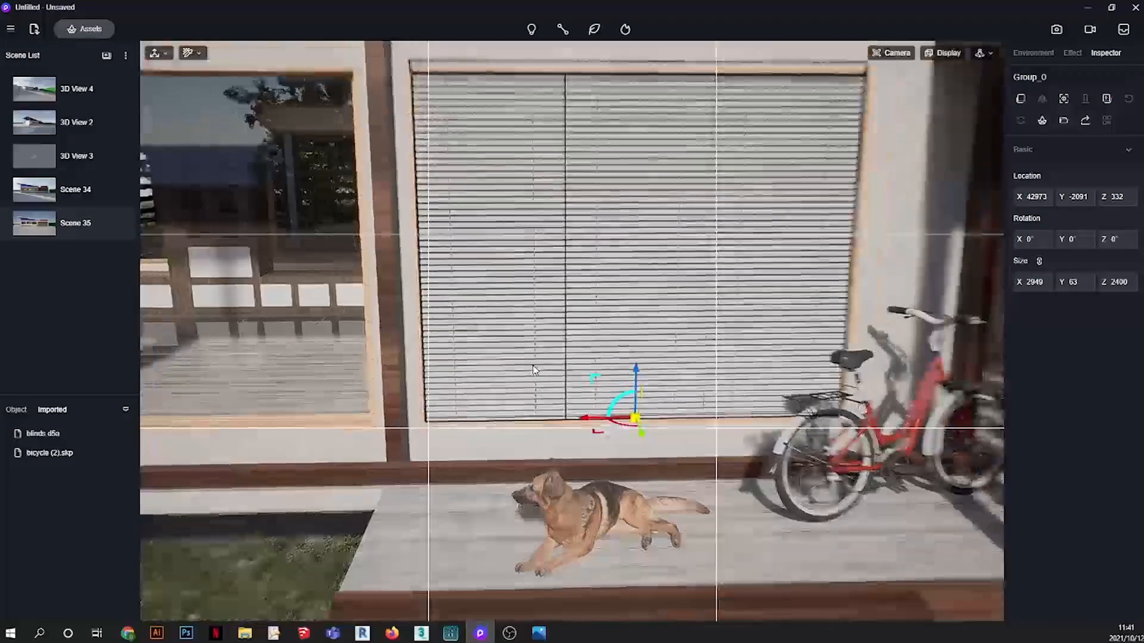
{"action": "key", "text": "Escape"}
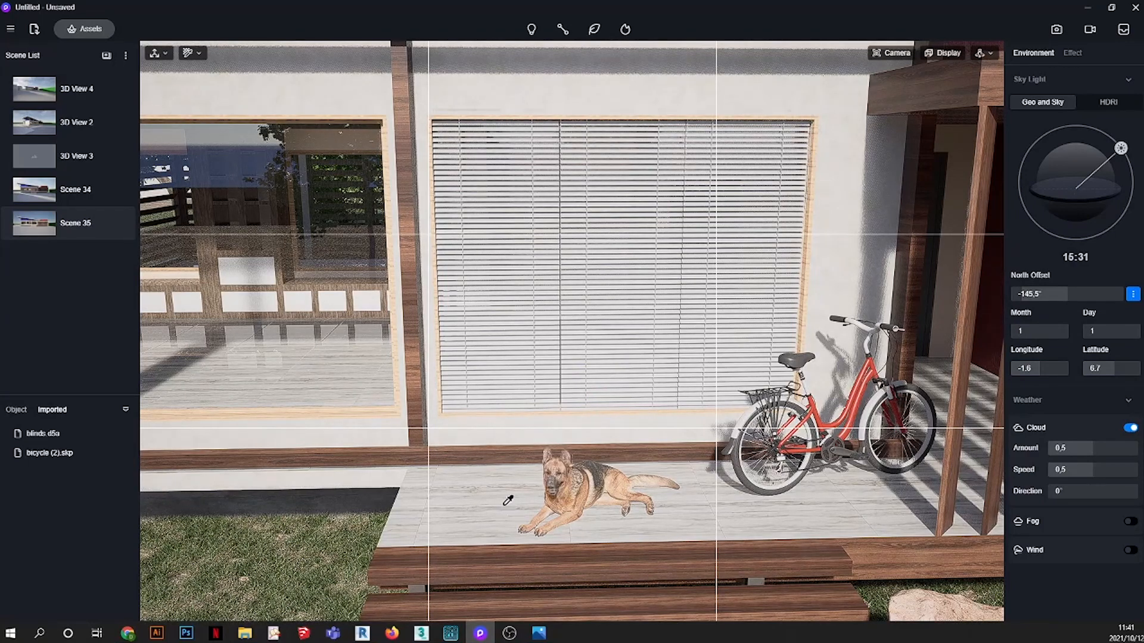
{"action": "left_click", "coordinate": [963, 327]}
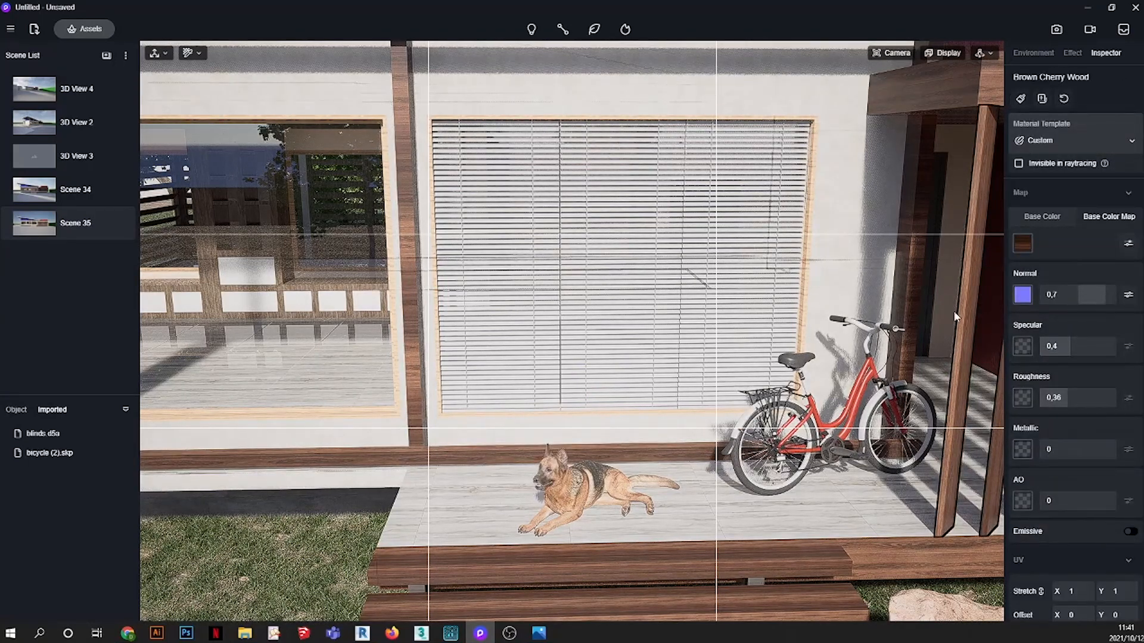
{"action": "left_click", "coordinate": [678, 211]}
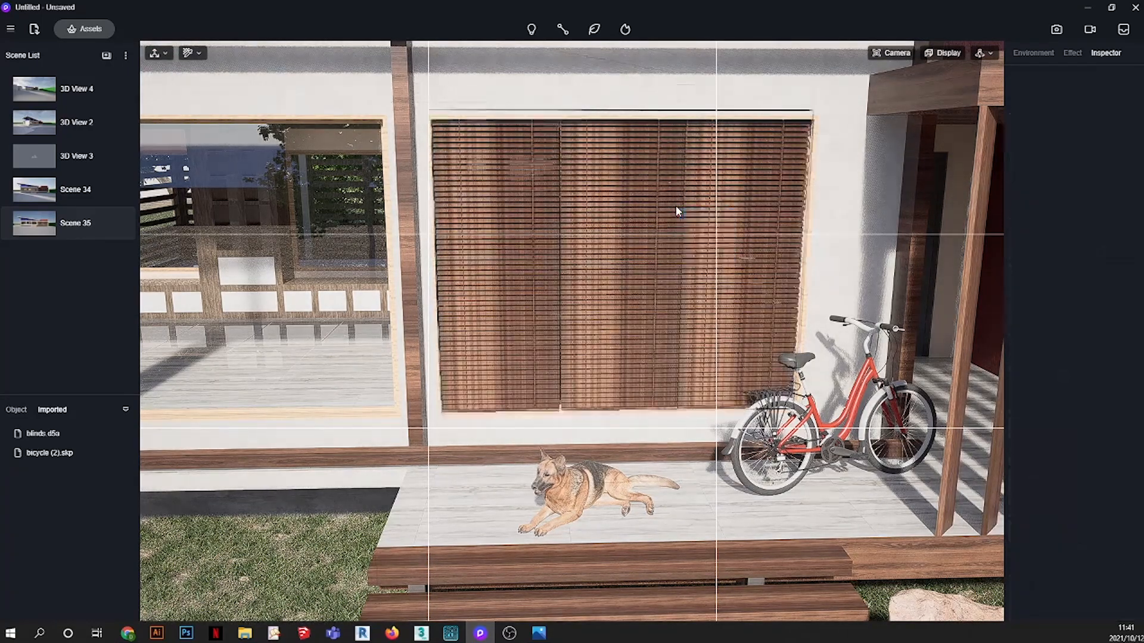
- Push the grouped blinds back through the glass into the room, to about Y -2448
{"action": "scroll", "coordinate": [515, 262], "scroll_direction": "up", "scroll_amount": 3}
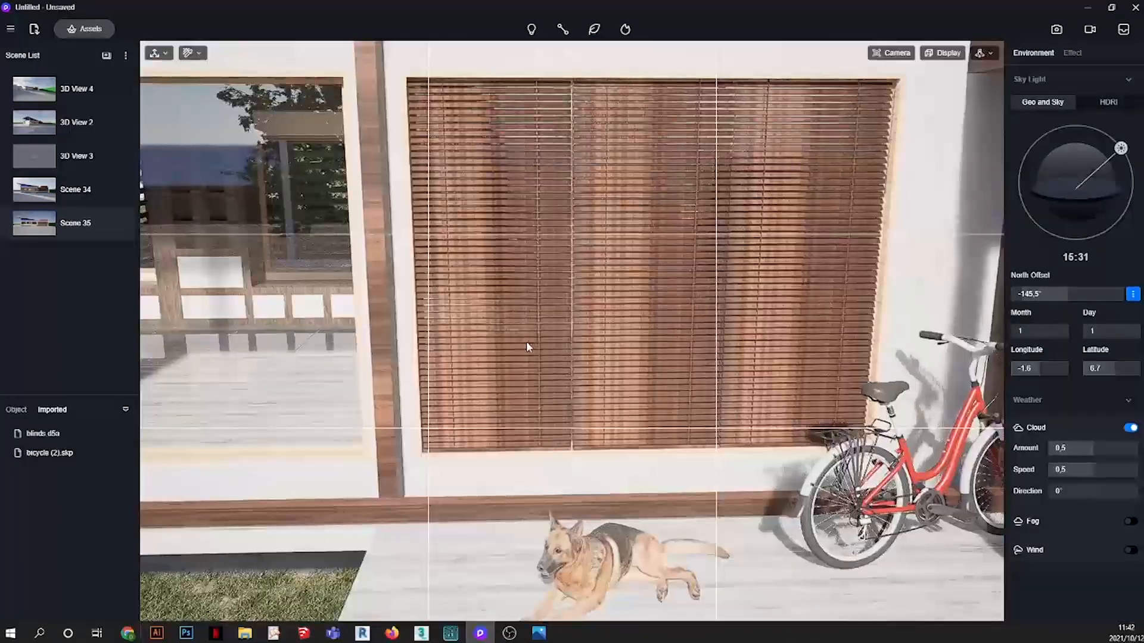
{"action": "left_click", "coordinate": [526, 341]}
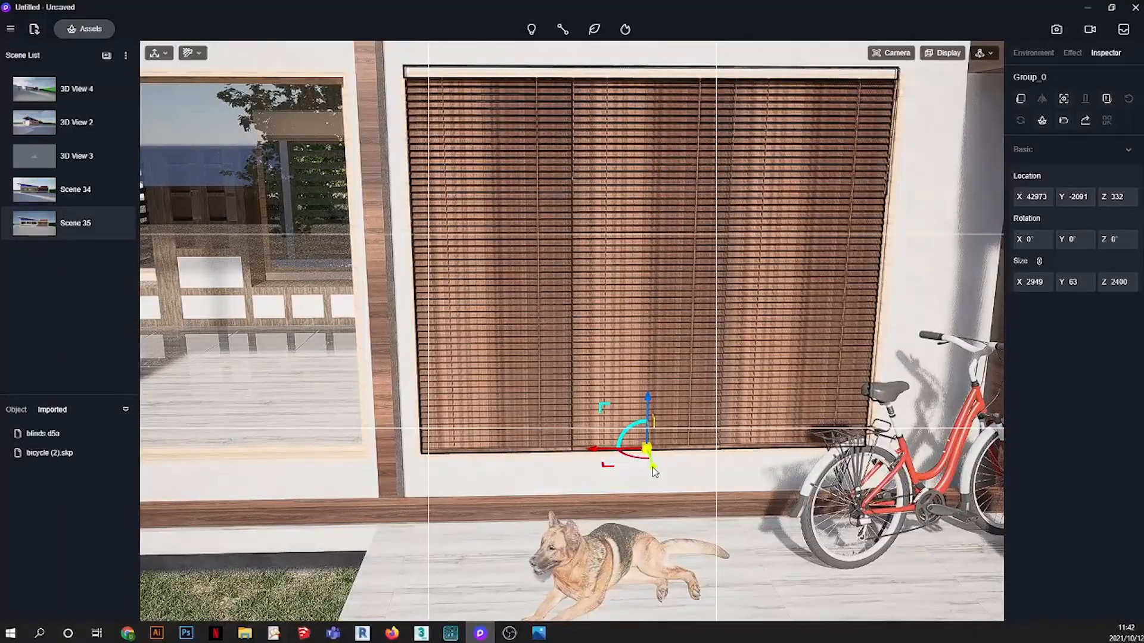
{"action": "left_click_drag", "start_coordinate": [653, 467], "coordinate": [649, 451]}
- Widen the camera's field of view inside the room and move the blinds group toward the window, to Y -2211
{"action": "middle_click_drag", "start_coordinate": [638, 411], "coordinate": [846, 441]}
{"action": "middle_click_drag", "start_coordinate": [278, 442], "coordinate": [766, 447]}
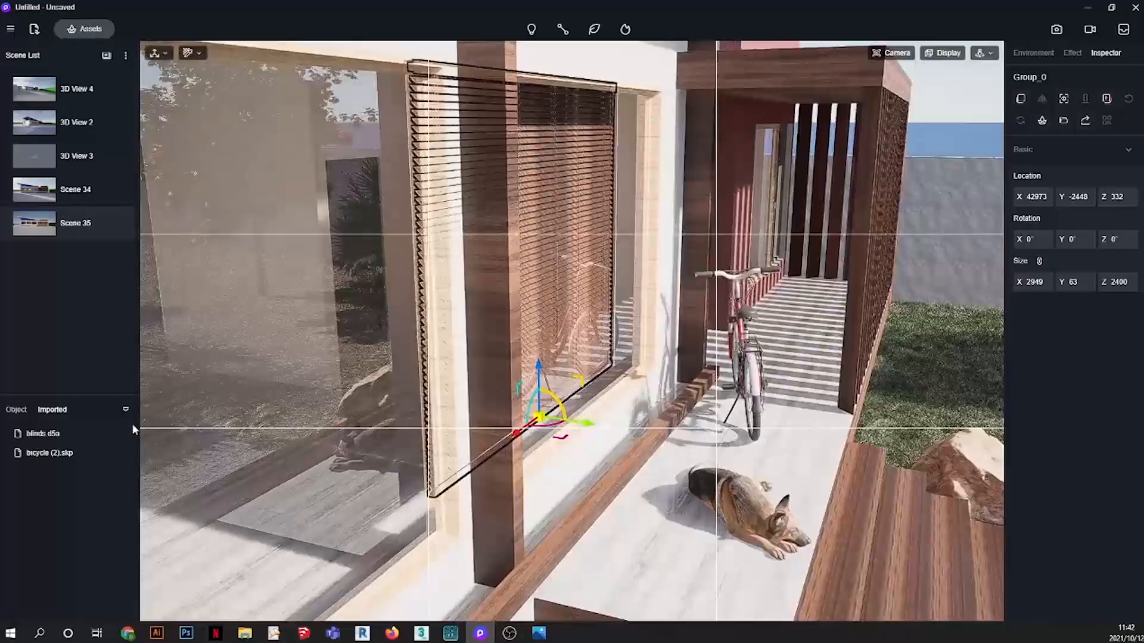
{"action": "middle_click_drag", "start_coordinate": [216, 448], "coordinate": [841, 274]}
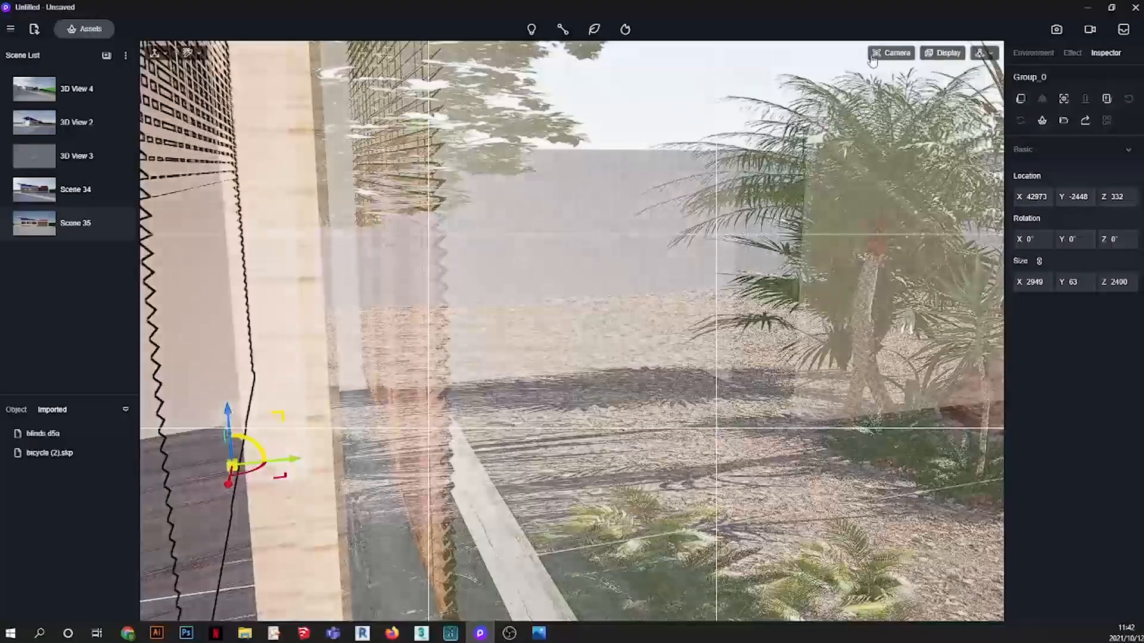
{"action": "left_click", "coordinate": [891, 52]}
{"action": "left_click_drag", "start_coordinate": [889, 135], "coordinate": [907, 135]}
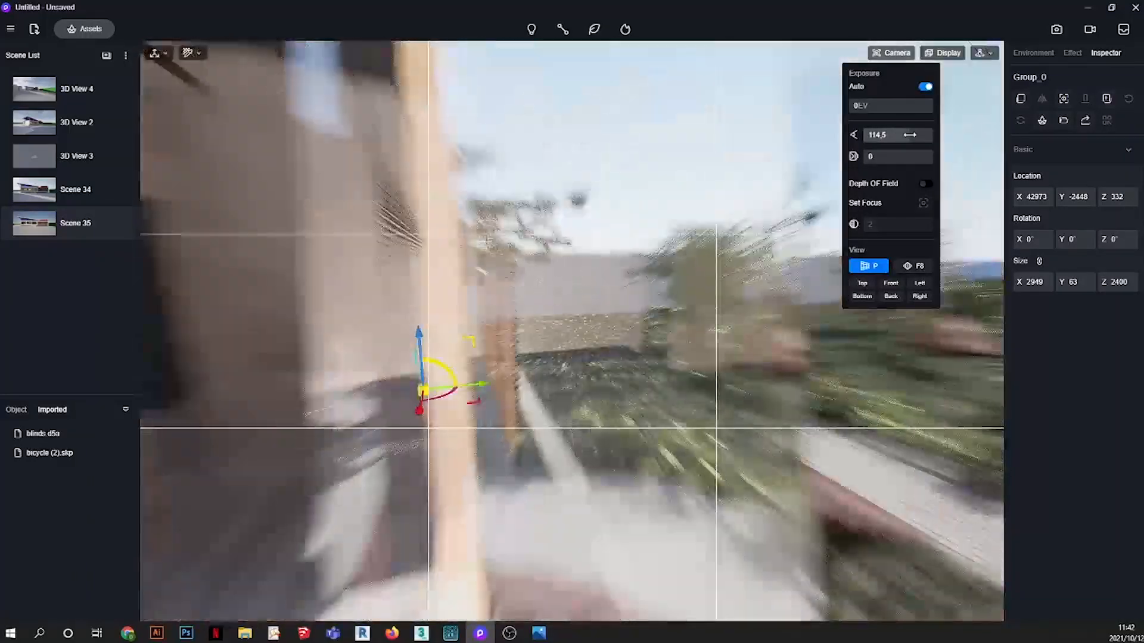
{"action": "middle_click_drag", "start_coordinate": [332, 381], "coordinate": [634, 386]}
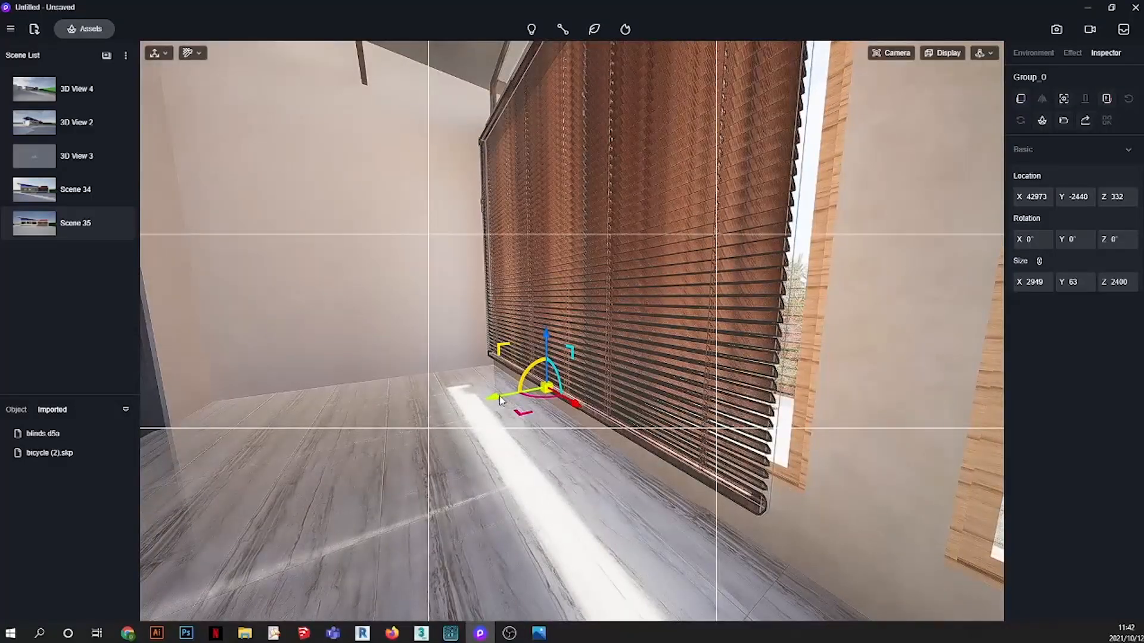
{"action": "left_click_drag", "start_coordinate": [500, 400], "coordinate": [526, 393]}
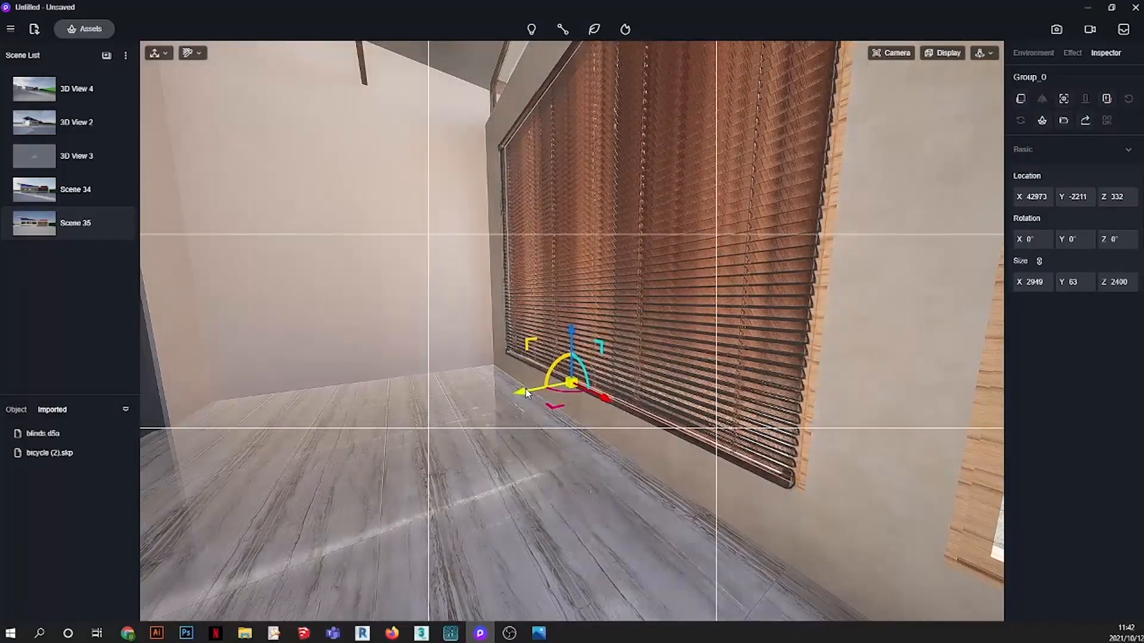
- Copy the blinds group along the wall into the middle and far windows, at X 39872 and X 36392
{"action": "middle_click_drag", "start_coordinate": [415, 396], "coordinate": [492, 350]}
{"action": "scroll", "coordinate": [454, 365], "scroll_direction": "down", "scroll_amount": 5}
{"action": "scroll", "coordinate": [454, 366], "scroll_direction": "down", "scroll_amount": 3}
{"action": "scroll", "coordinate": [485, 348], "scroll_direction": "down", "scroll_amount": 3}
{"action": "scroll", "coordinate": [485, 343], "scroll_direction": "down", "scroll_amount": 1}
{"action": "scroll", "coordinate": [886, 383], "scroll_direction": "up", "scroll_amount": 6}
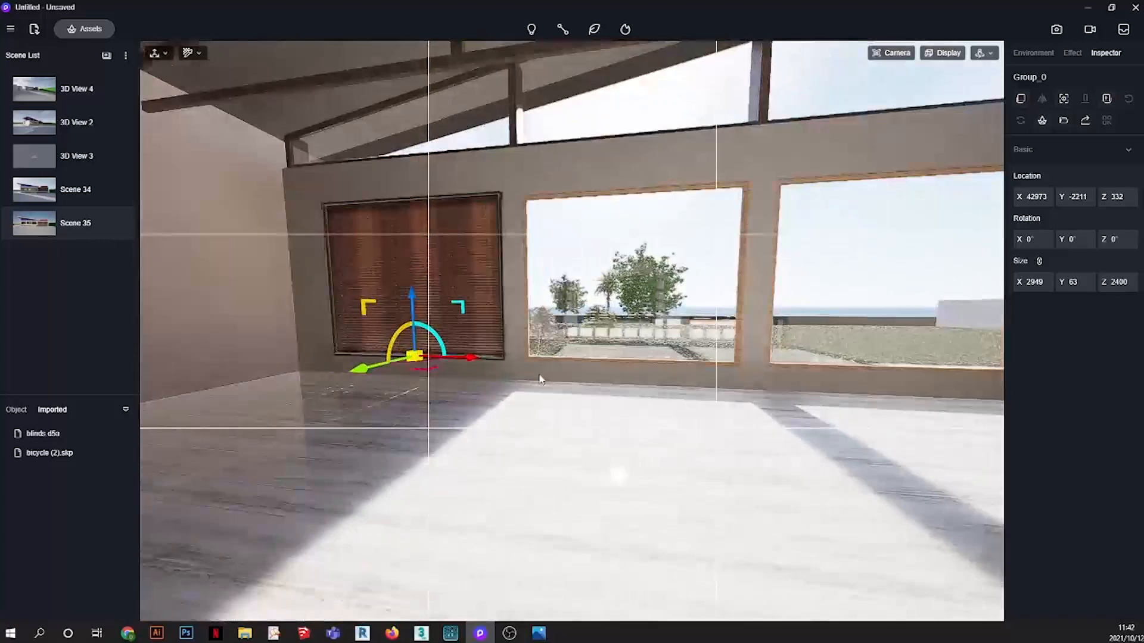
{"action": "middle_click_drag", "start_coordinate": [588, 366], "coordinate": [613, 367]}
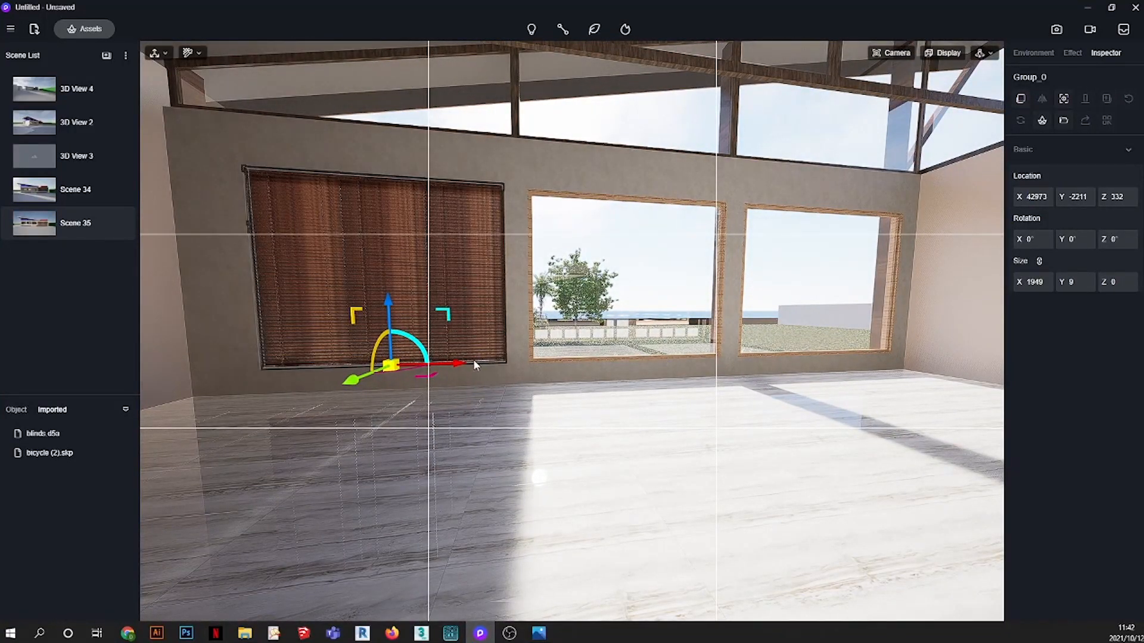
{"action": "left_click_drag", "start_coordinate": [525, 369], "coordinate": [684, 371], "text": "alt"}
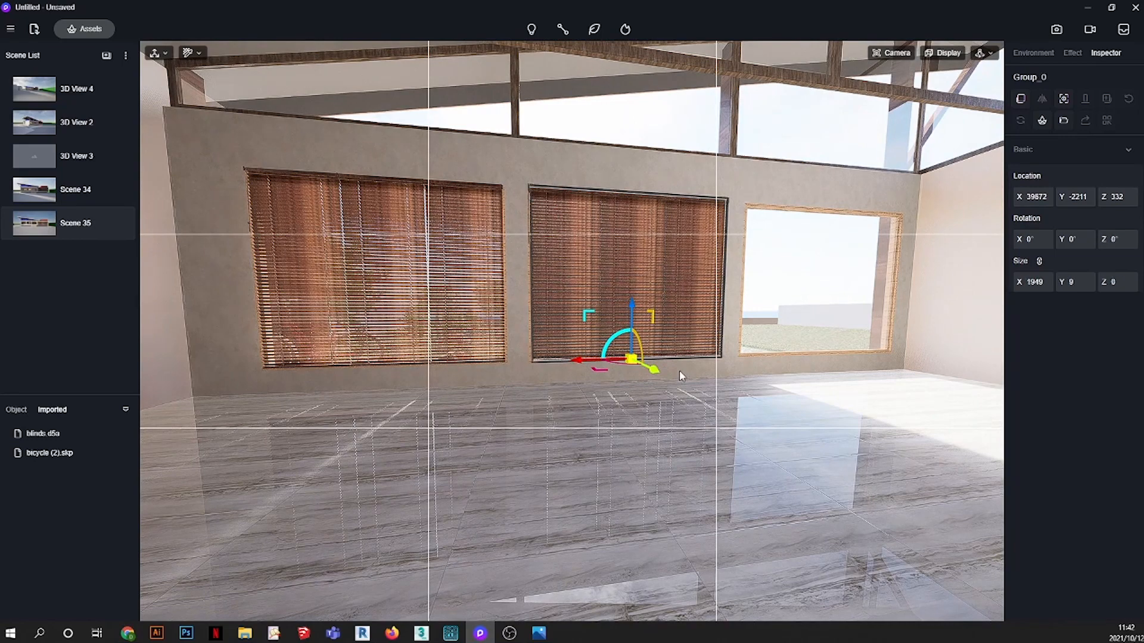
{"action": "left_click_drag", "start_coordinate": [573, 359], "coordinate": [834, 360]}
- Return to the Scene 35 view and examine the blinds through the window glass from a distance and close up
{"action": "mouse_move", "coordinate": [46, 228]}
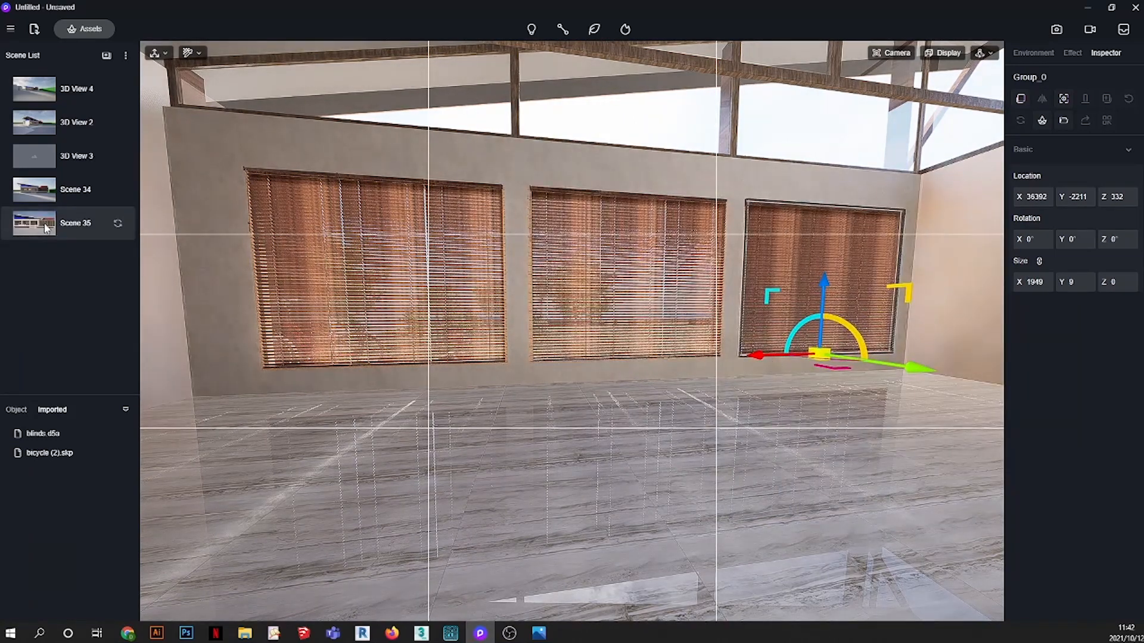
{"action": "key", "text": "w"}
{"action": "right_click_drag", "start_coordinate": [474, 266], "coordinate": [475, 266]}
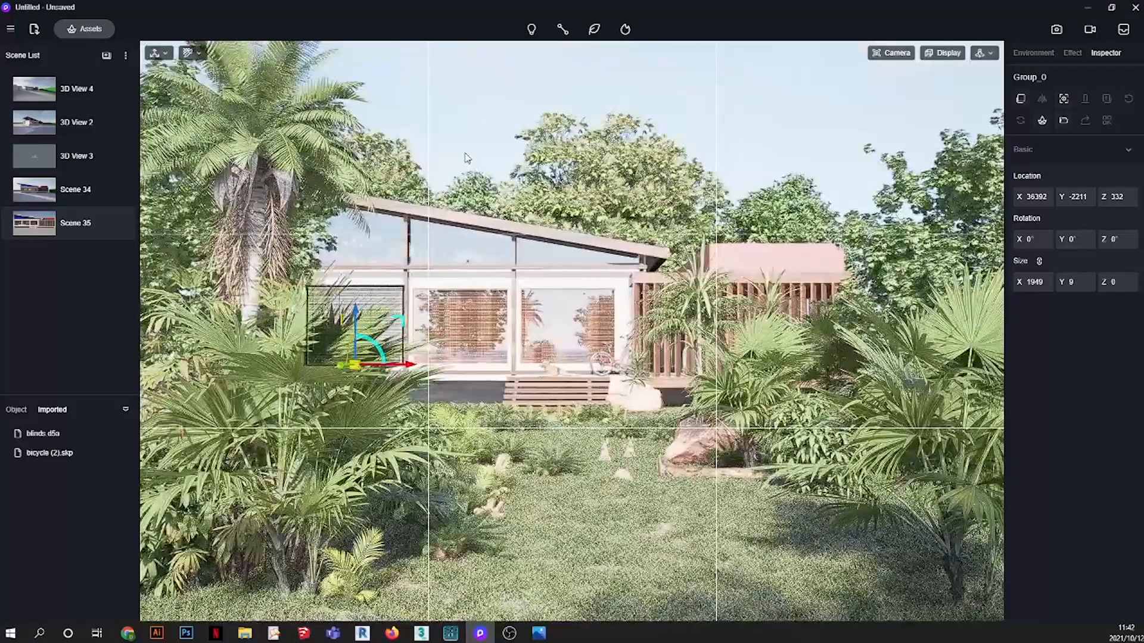
{"action": "left_click", "coordinate": [466, 158]}
{"action": "scroll", "coordinate": [444, 338], "scroll_direction": "up", "scroll_amount": 2}
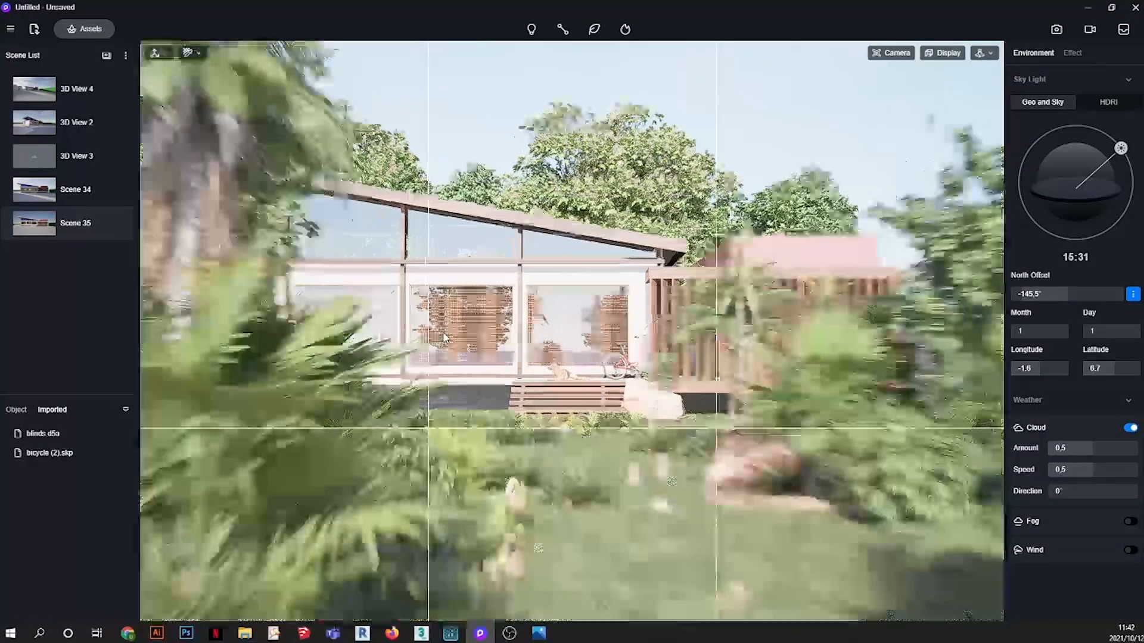
{"action": "scroll", "coordinate": [443, 338], "scroll_direction": "up", "scroll_amount": 5}
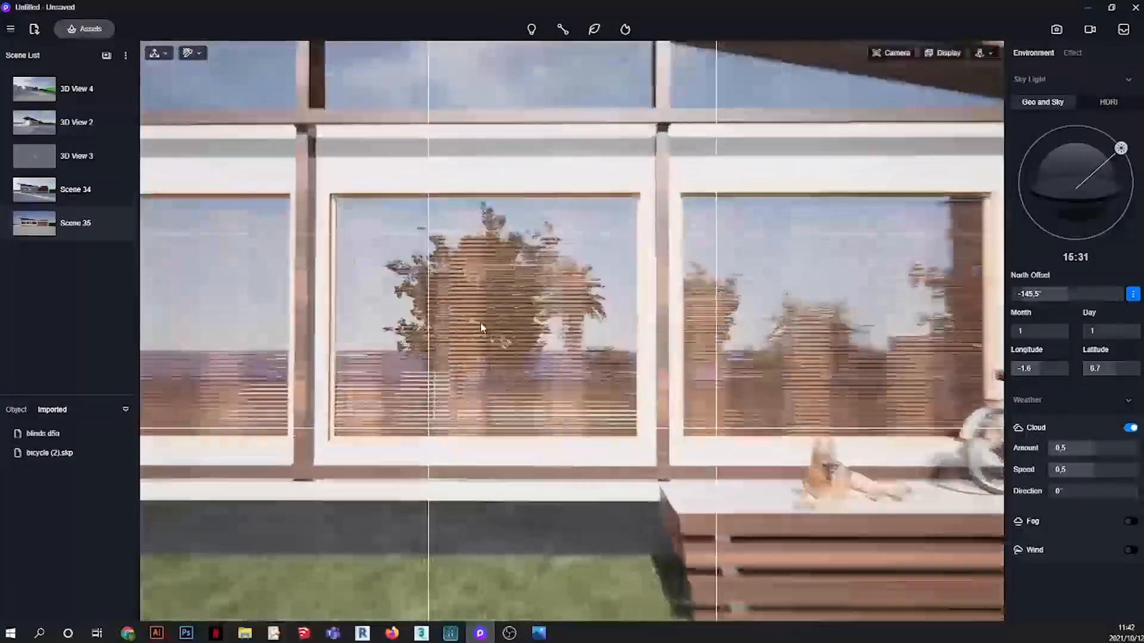
{"action": "left_click", "coordinate": [105, 222]}
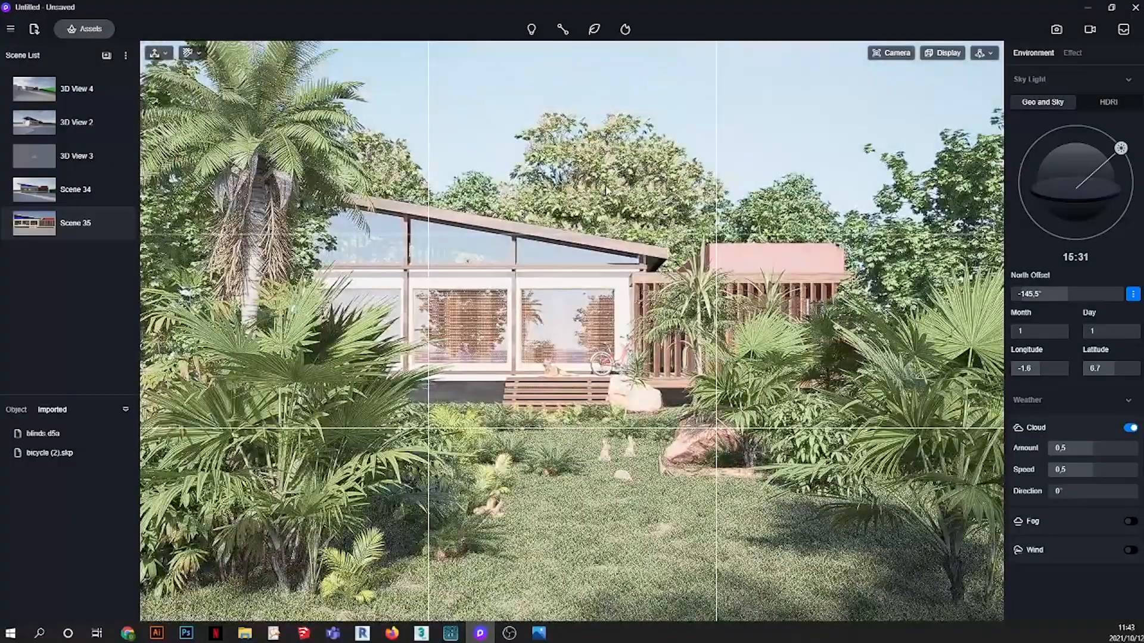
{"action": "scroll", "coordinate": [459, 340], "scroll_direction": "up", "scroll_amount": 5}
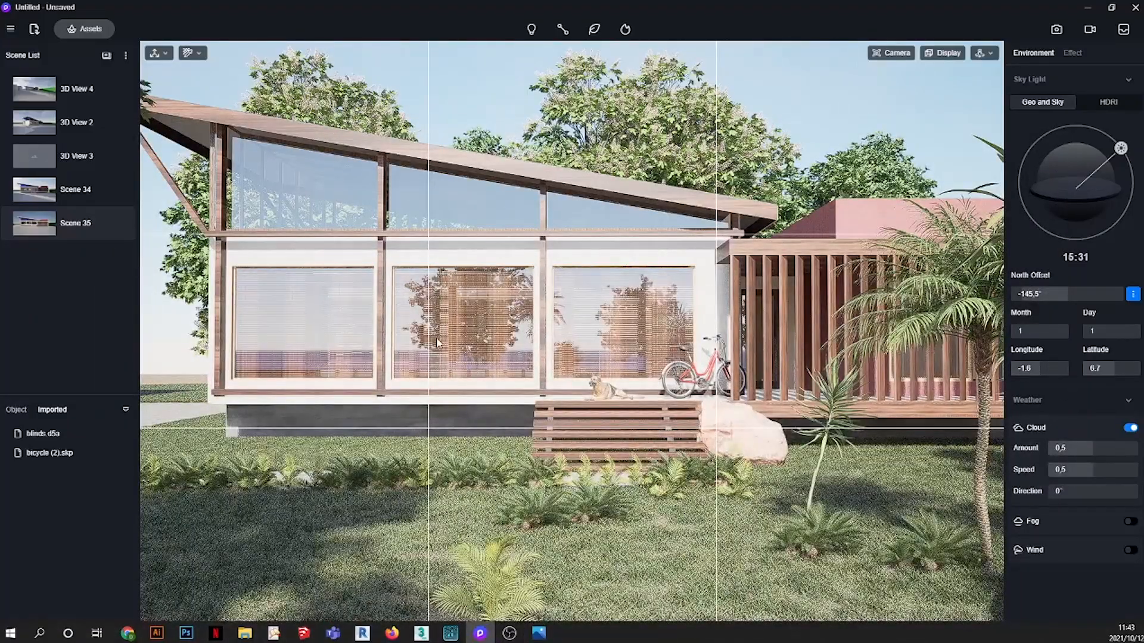
{"action": "scroll", "coordinate": [436, 337], "scroll_direction": "up", "scroll_amount": 8}
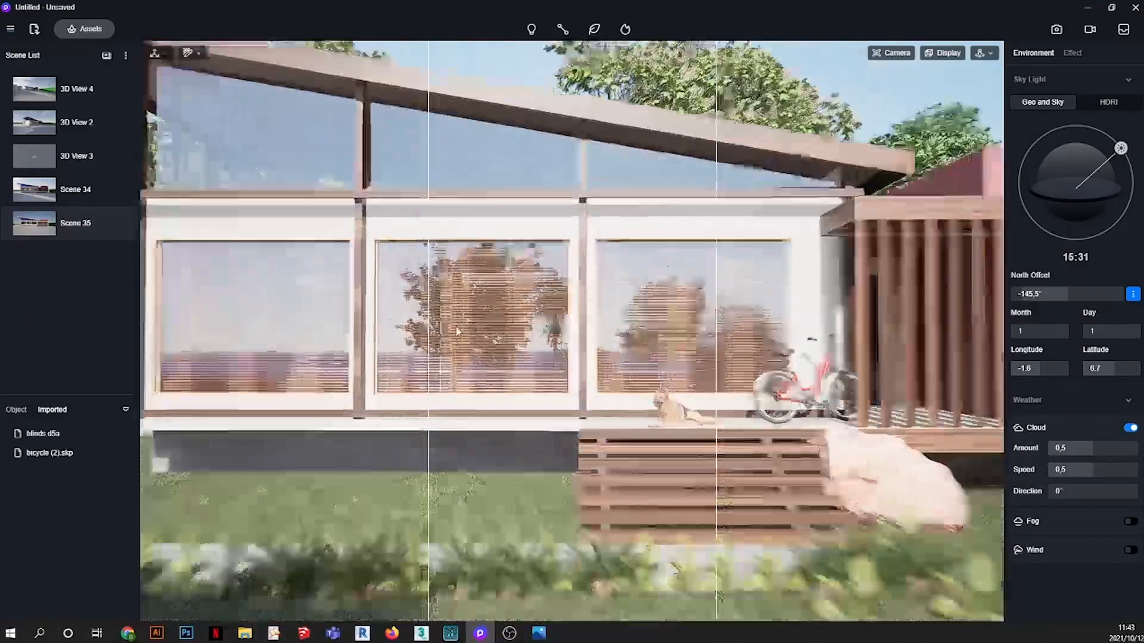
{"action": "scroll", "coordinate": [438, 347], "scroll_direction": "up", "scroll_amount": 10}
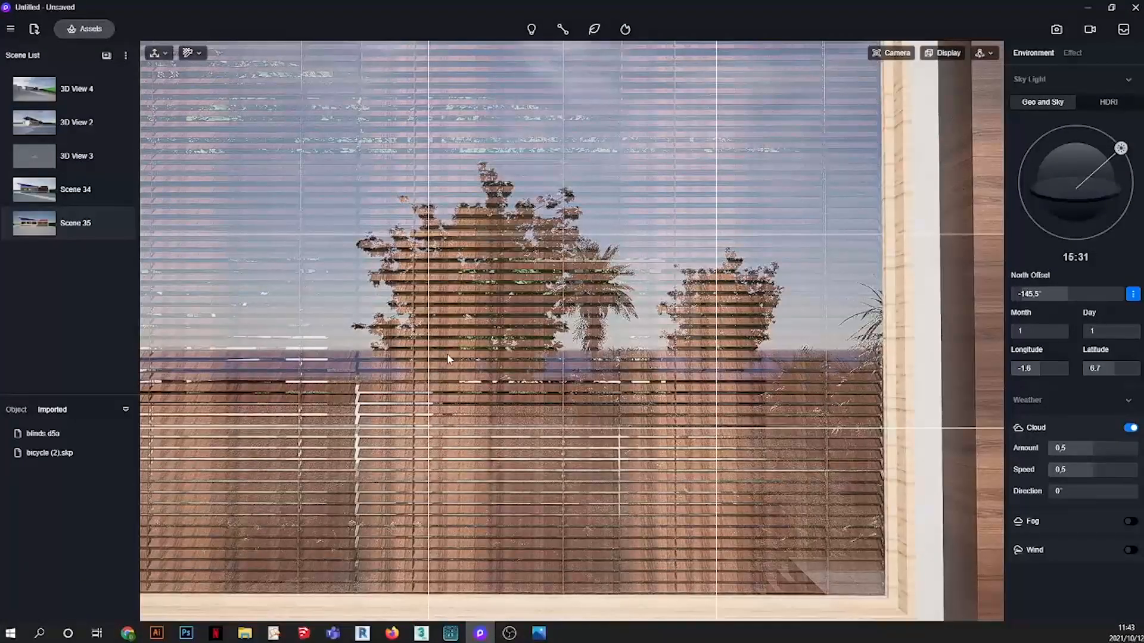
{"action": "left_click", "coordinate": [86, 237]}
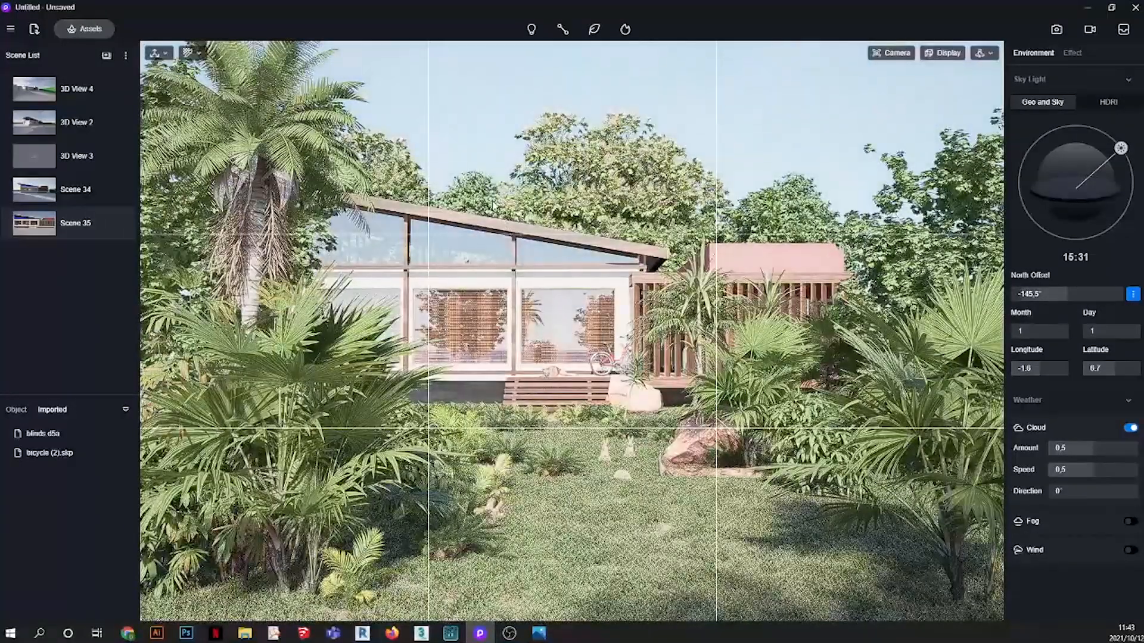
- Set up a still image render with the 4K preset and a custom size of 4096 by 4000
{"action": "left_click", "coordinate": [888, 55]}
{"action": "left_click", "coordinate": [888, 55]}
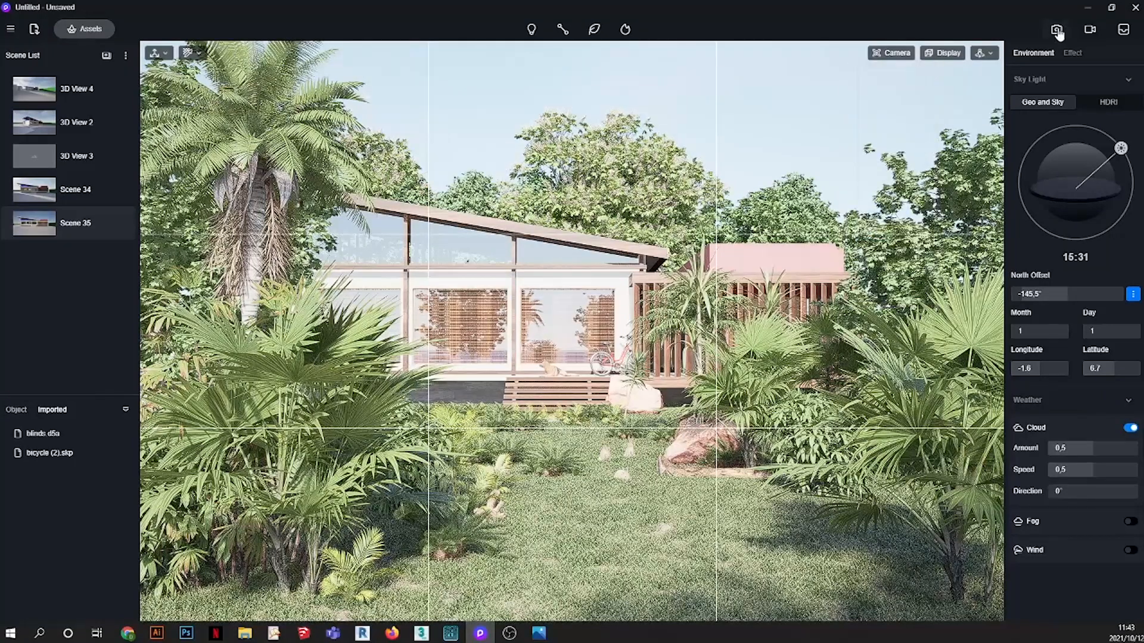
{"action": "left_click", "coordinate": [1057, 31]}
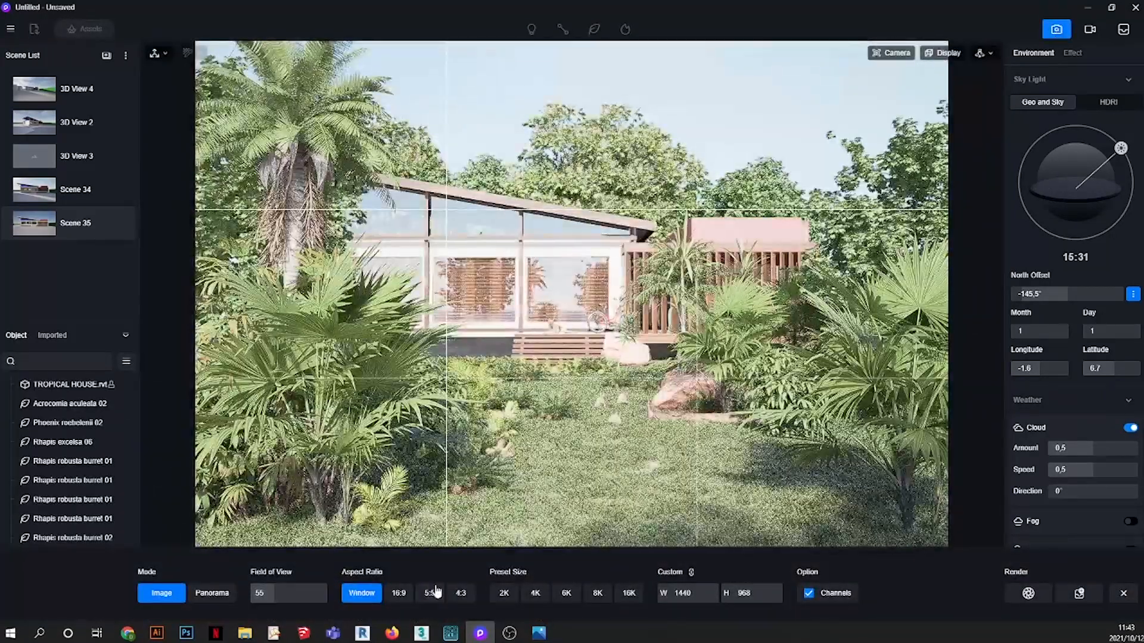
{"action": "left_click", "coordinate": [534, 594]}
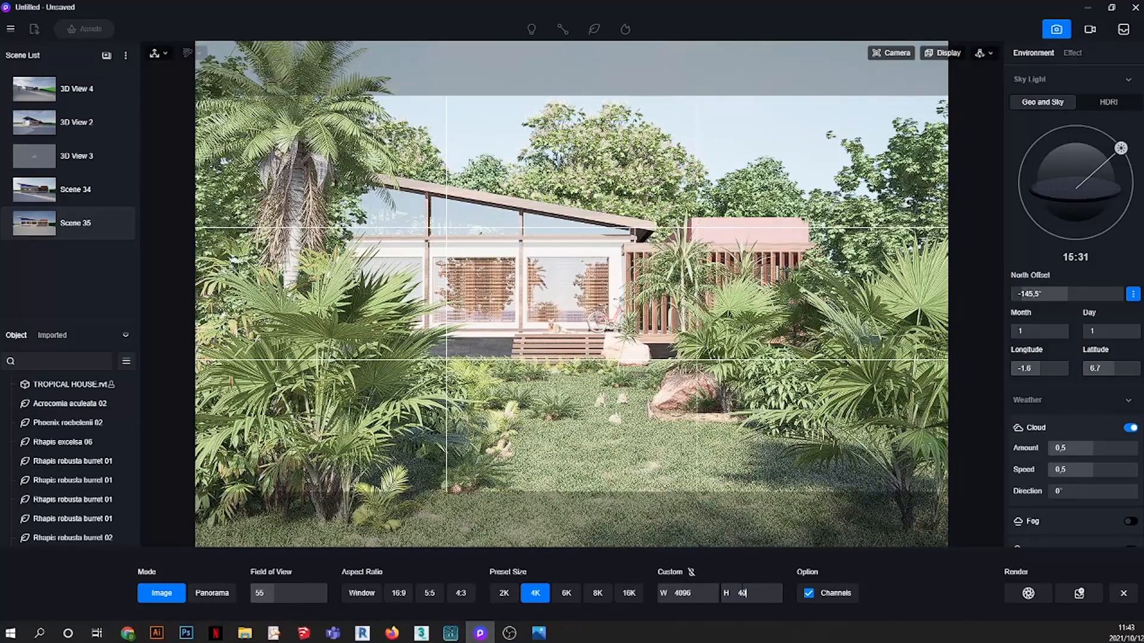
{"action": "key", "text": "Return"}
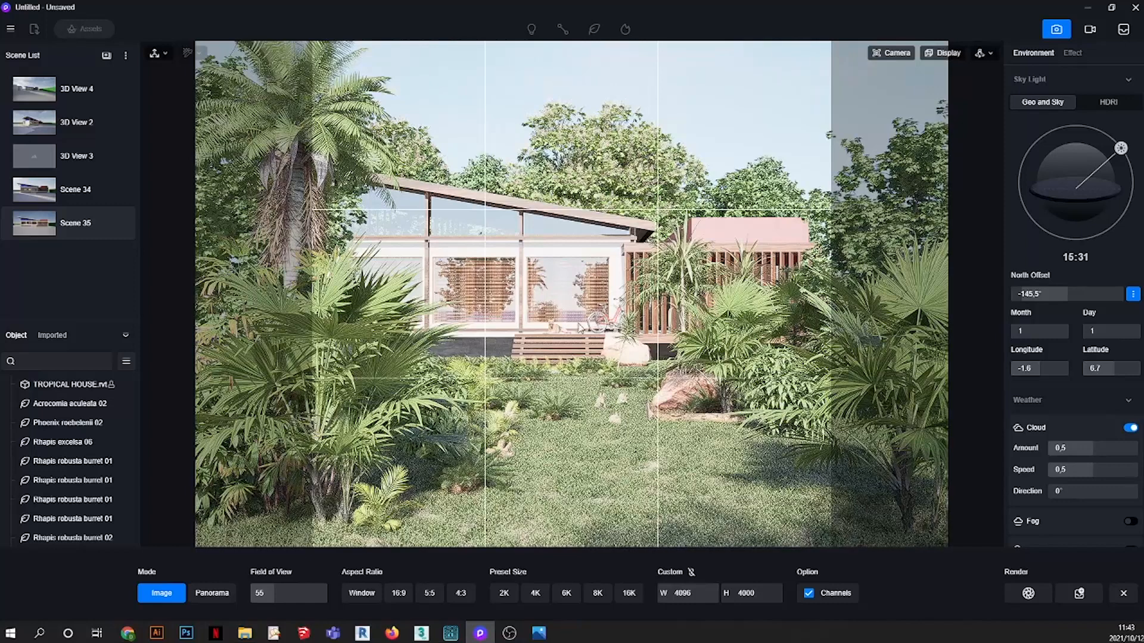
- Render the image and save it as the PNG TROPICAL HOUSE_3 alongside the earlier TROPICAL HOUSE renders
{"action": "left_click", "coordinate": [1029, 594]}
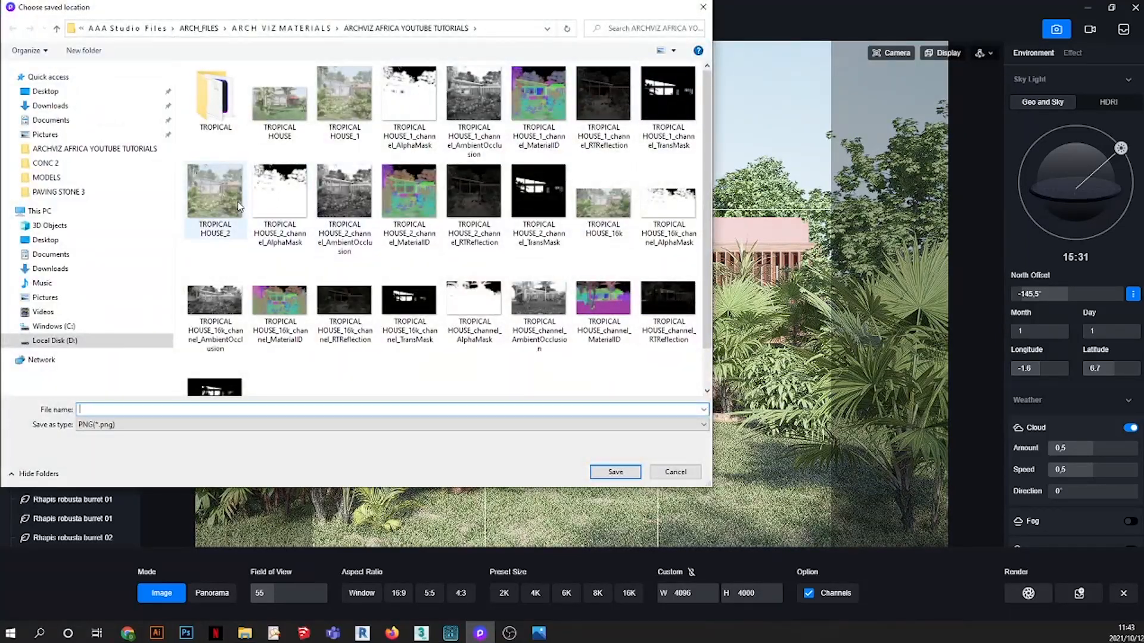
{"action": "scroll", "coordinate": [238, 206], "scroll_direction": "down", "scroll_amount": 2}
{"action": "left_click", "coordinate": [215, 156]}
{"action": "left_click", "coordinate": [150, 410]}
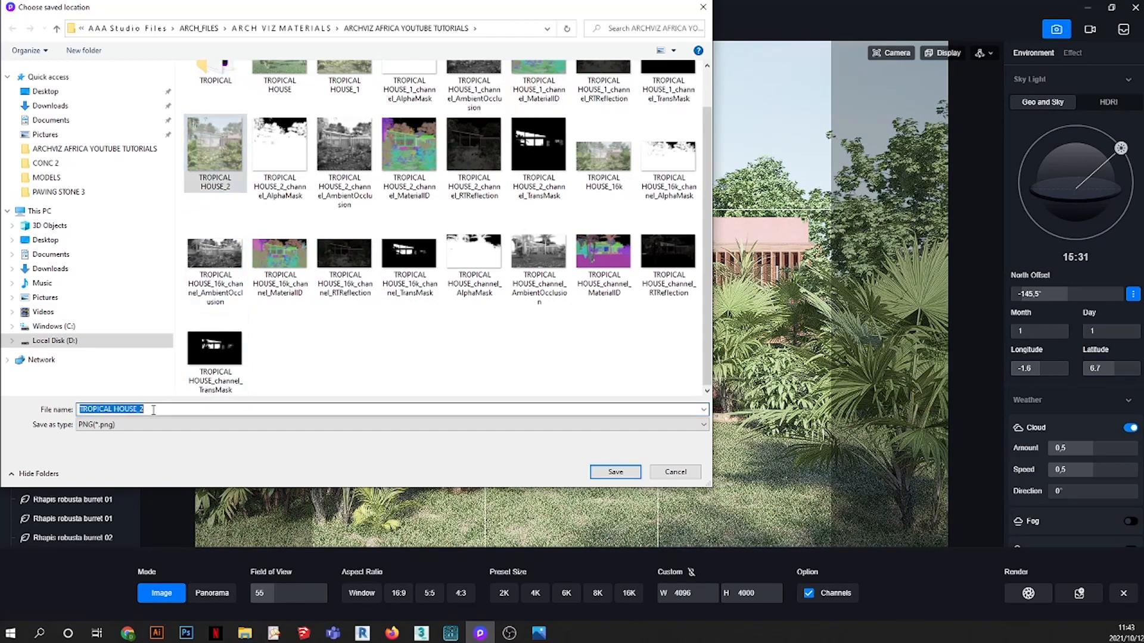
{"action": "left_click", "coordinate": [157, 410]}
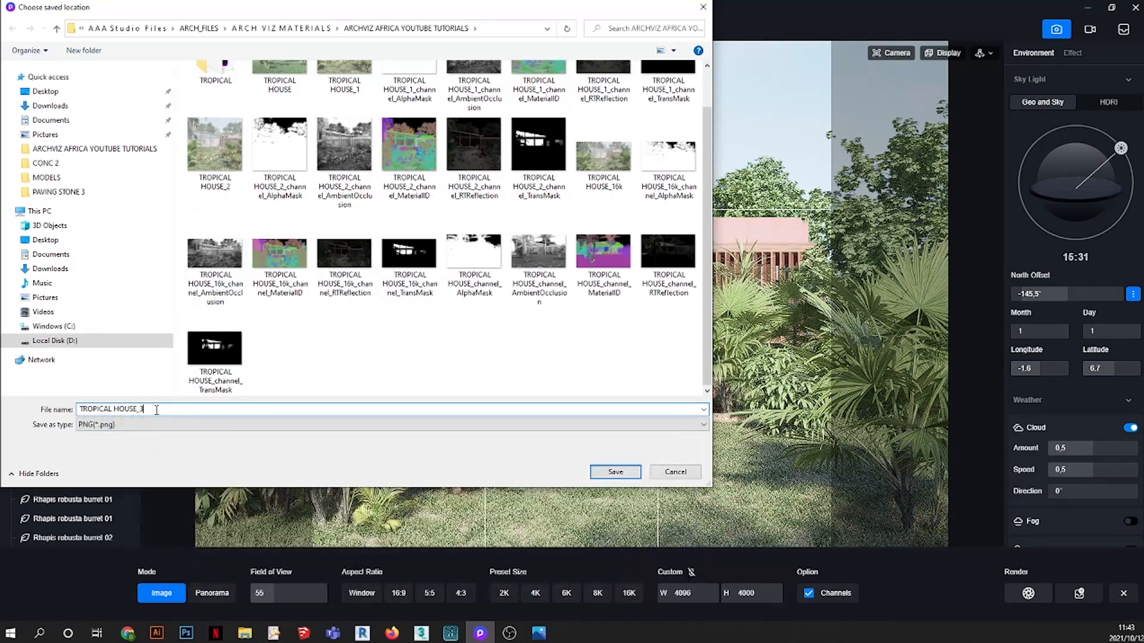
{"action": "left_click", "coordinate": [610, 477]}
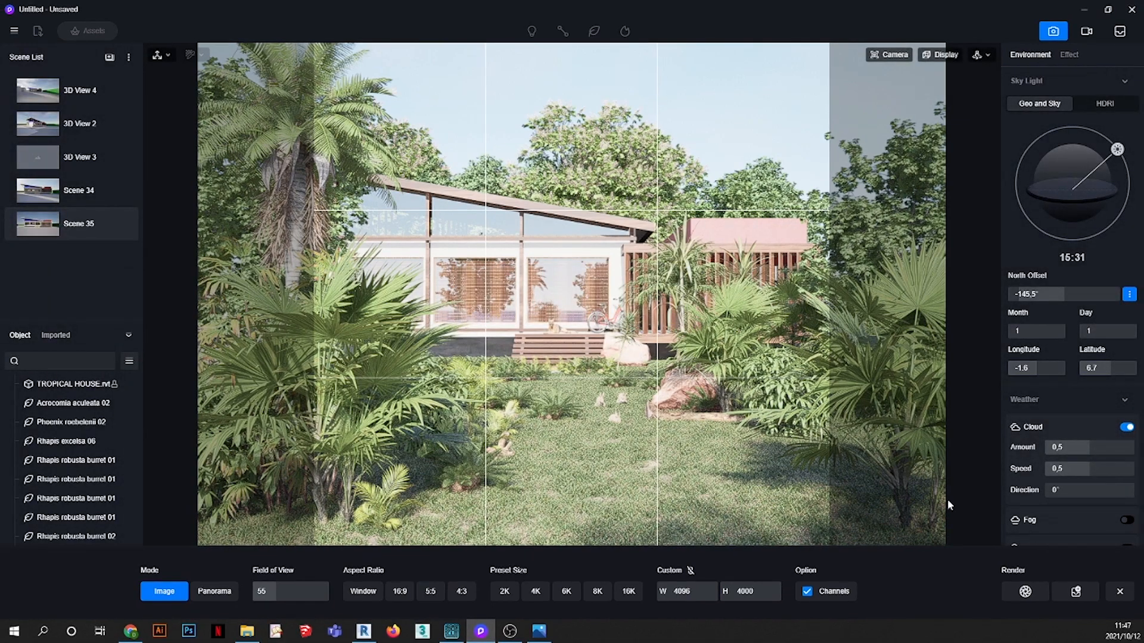
- Leave the render setup, enable fog with volume light, and set the fog amount to 0.5
{"action": "left_click", "coordinate": [1120, 592]}
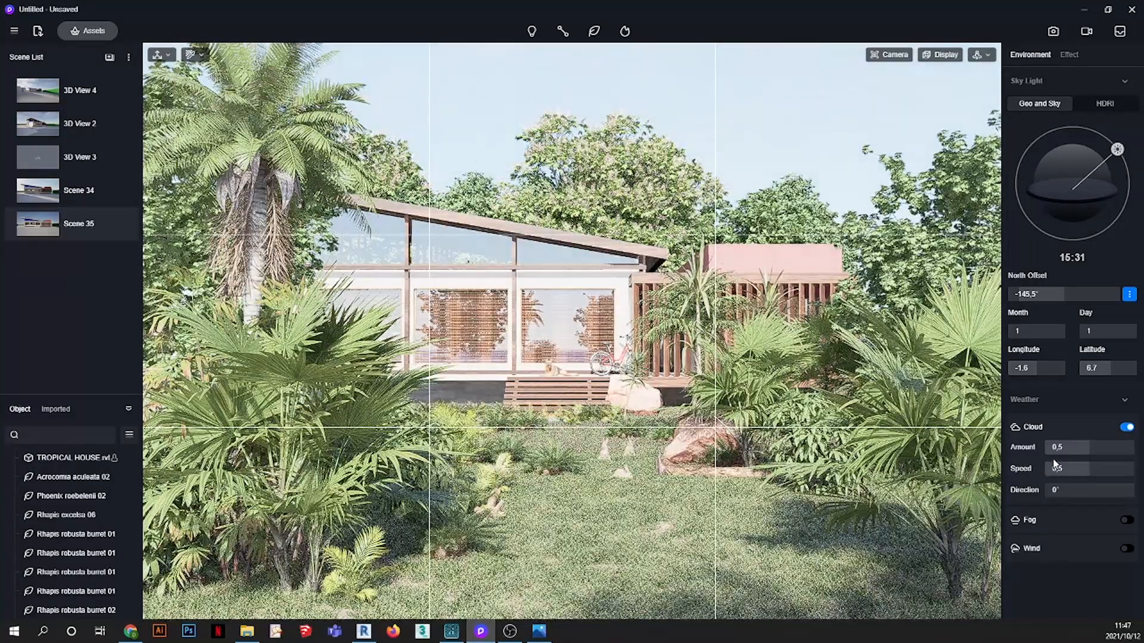
{"action": "left_click", "coordinate": [1127, 520]}
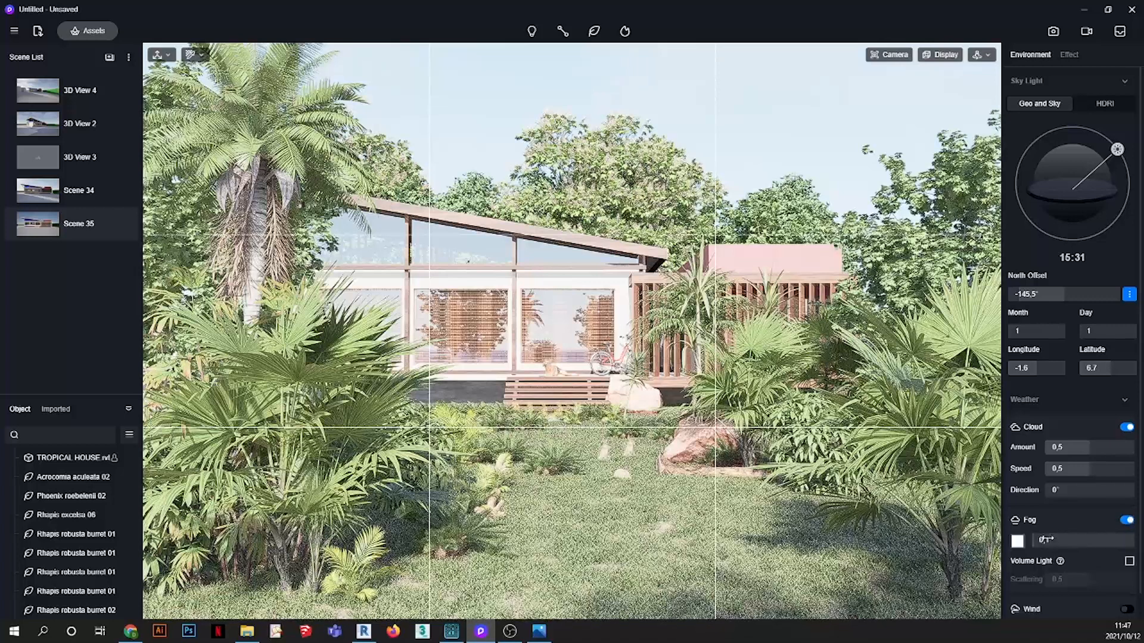
{"action": "left_click", "coordinate": [1129, 561]}
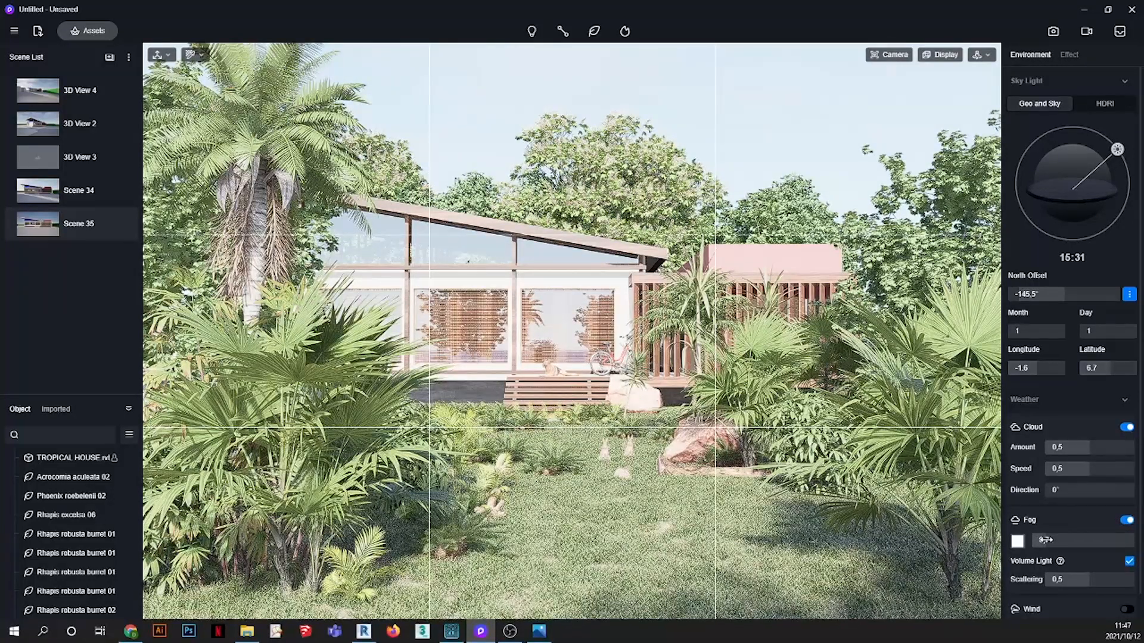
{"action": "left_click_drag", "start_coordinate": [1045, 541], "coordinate": [1049, 540]}
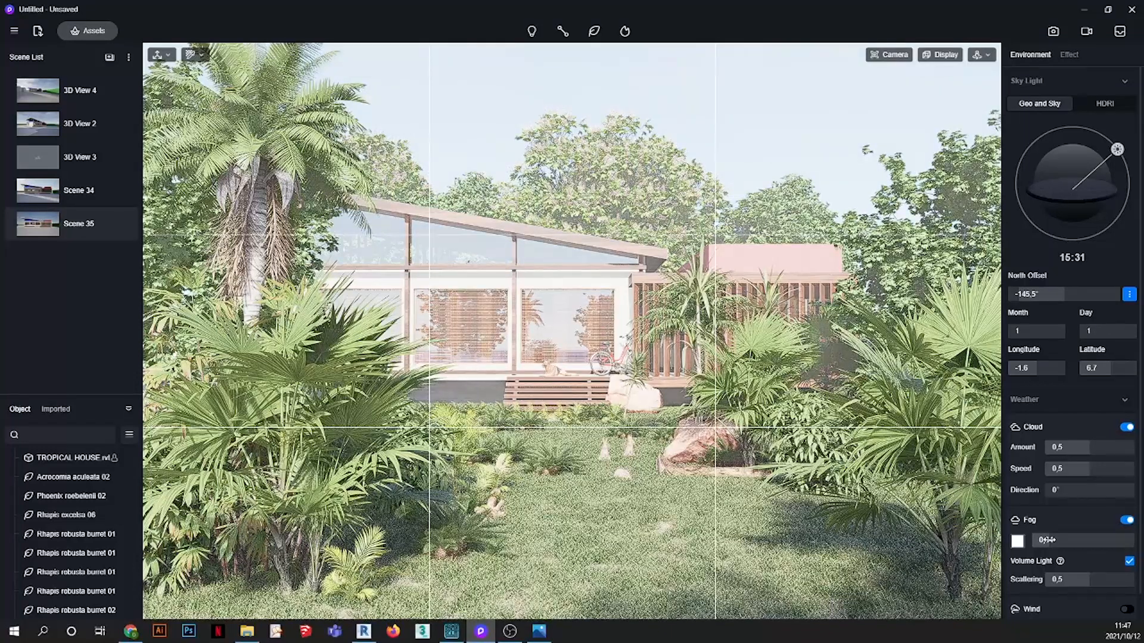
{"action": "left_click", "coordinate": [1046, 540]}
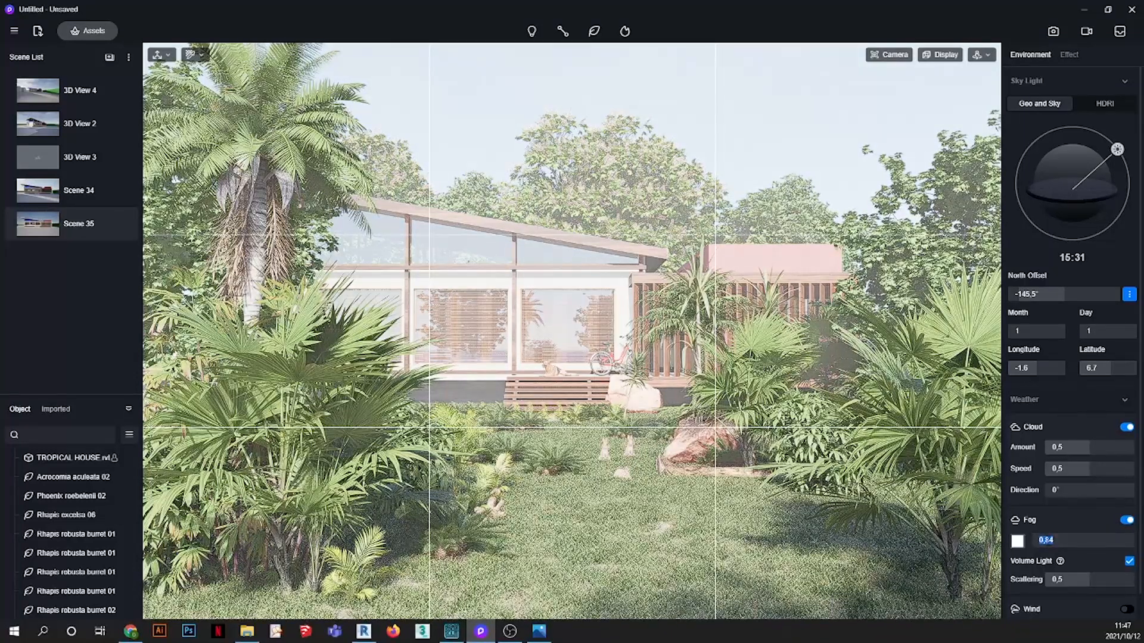
{"action": "type", "text": "0.5"}
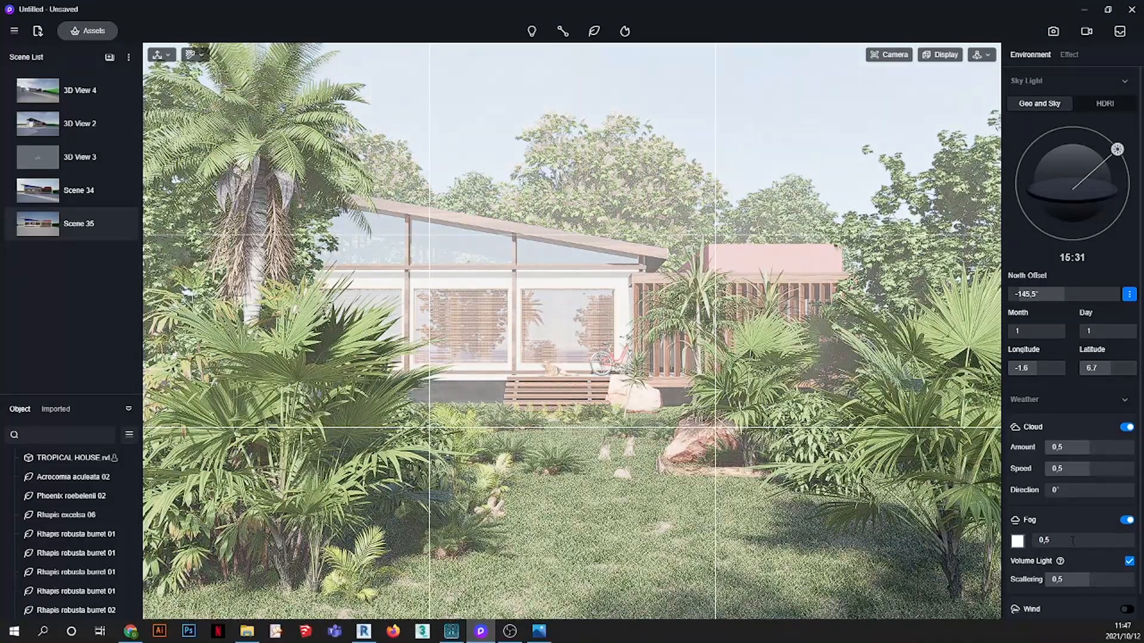
{"action": "left_click", "coordinate": [1024, 501]}
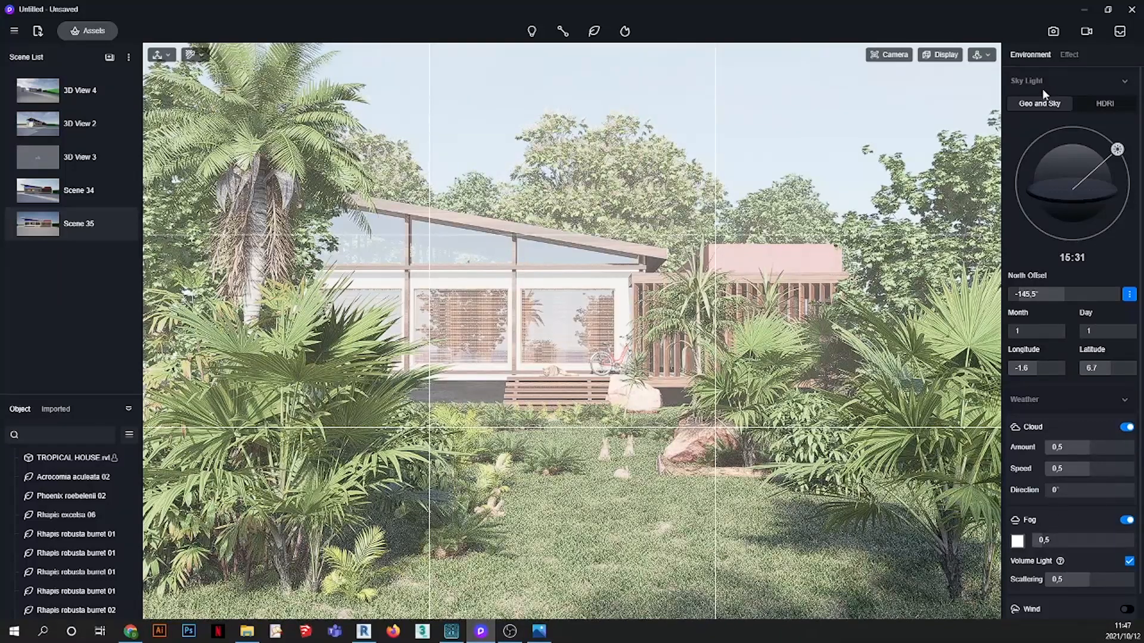
- Turn off automatic exposure in the post-processing effects and update Scene 35 with the current view and settings
{"action": "left_click", "coordinate": [1069, 54]}
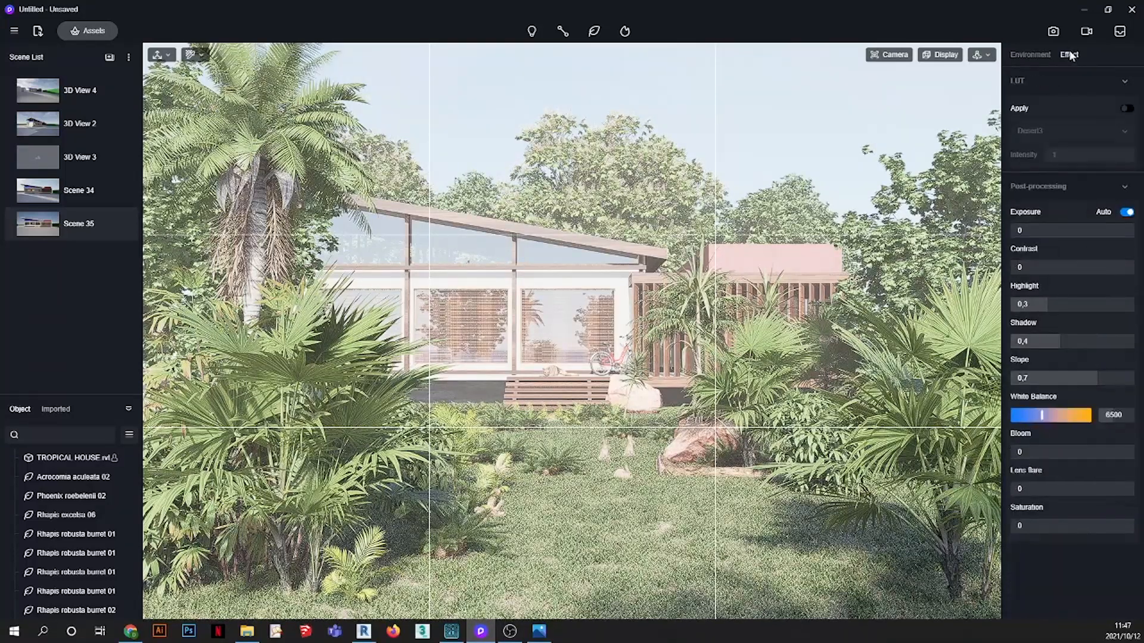
{"action": "left_click", "coordinate": [1126, 212]}
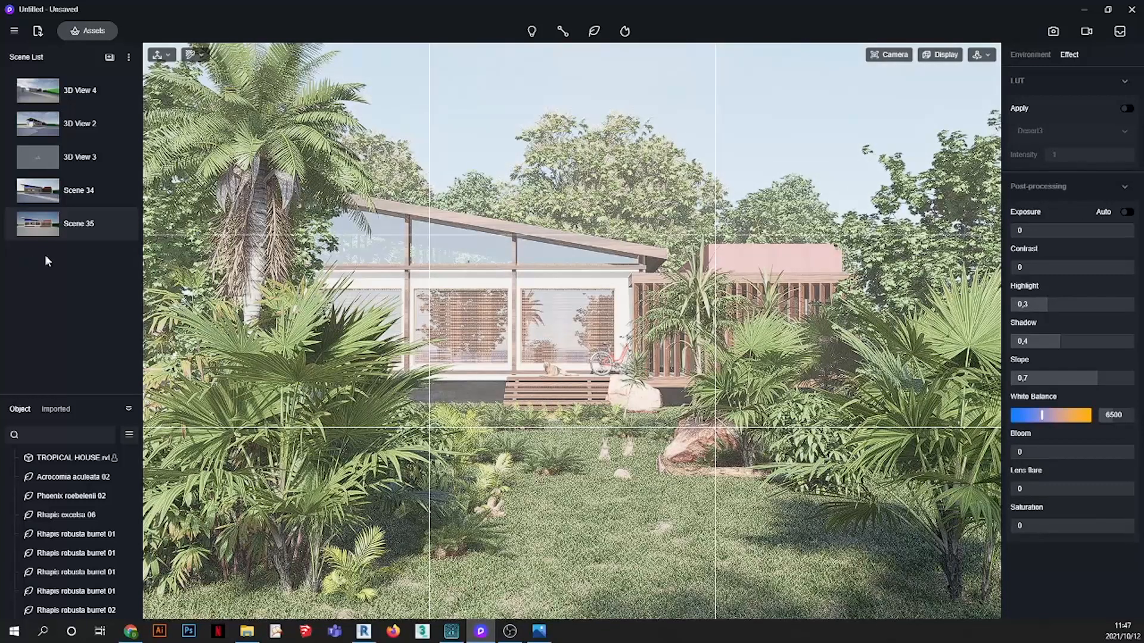
{"action": "left_click", "coordinate": [1030, 54]}
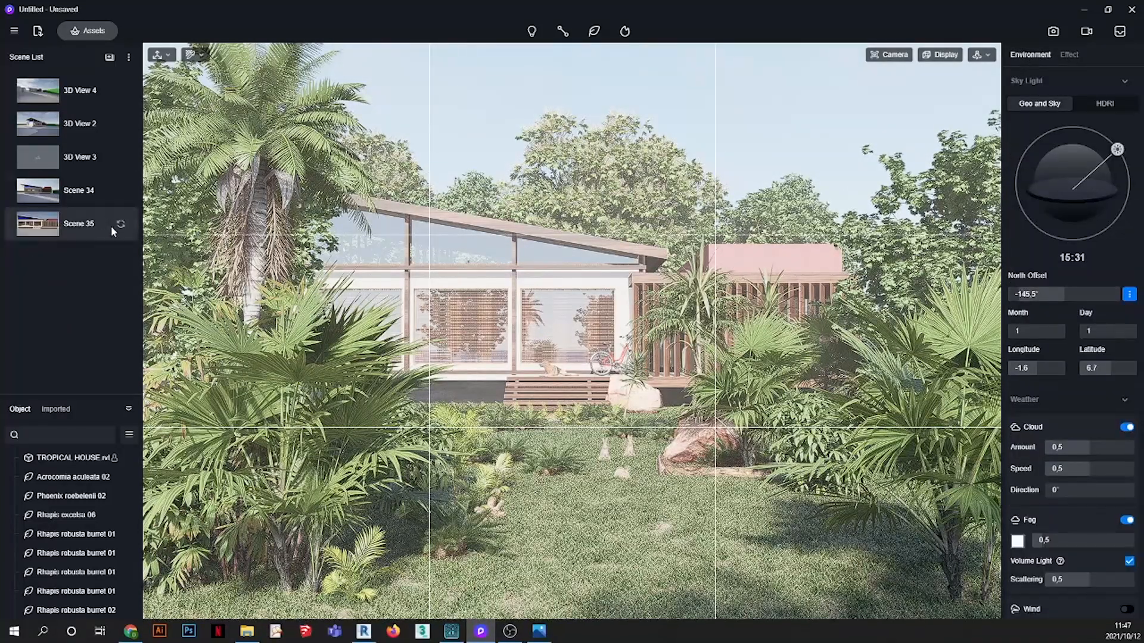
{"action": "left_click", "coordinate": [119, 224]}
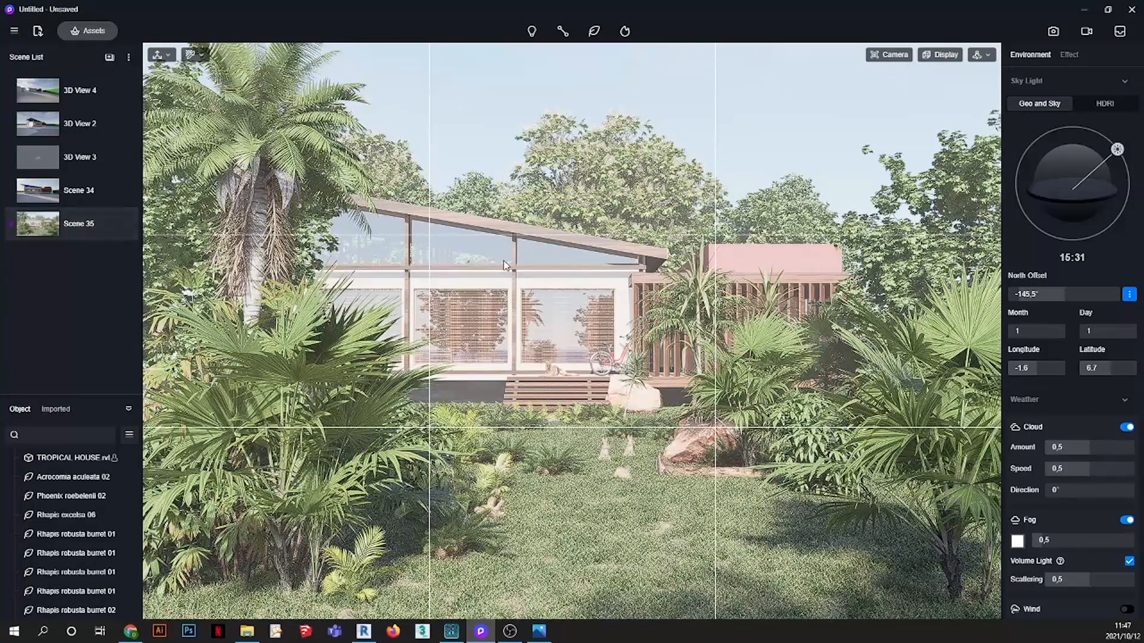
- Try a fog amount of 0.76 with a light grey fog colour at hue 0, saturation 2 and value 77
{"action": "mouse_move", "coordinate": [1046, 545]}
{"action": "left_mouse_down"}
{"action": "mouse_move", "coordinate": [1065, 541]}
{"action": "mouse_move", "coordinate": [1044, 540]}
{"action": "left_mouse_up"}
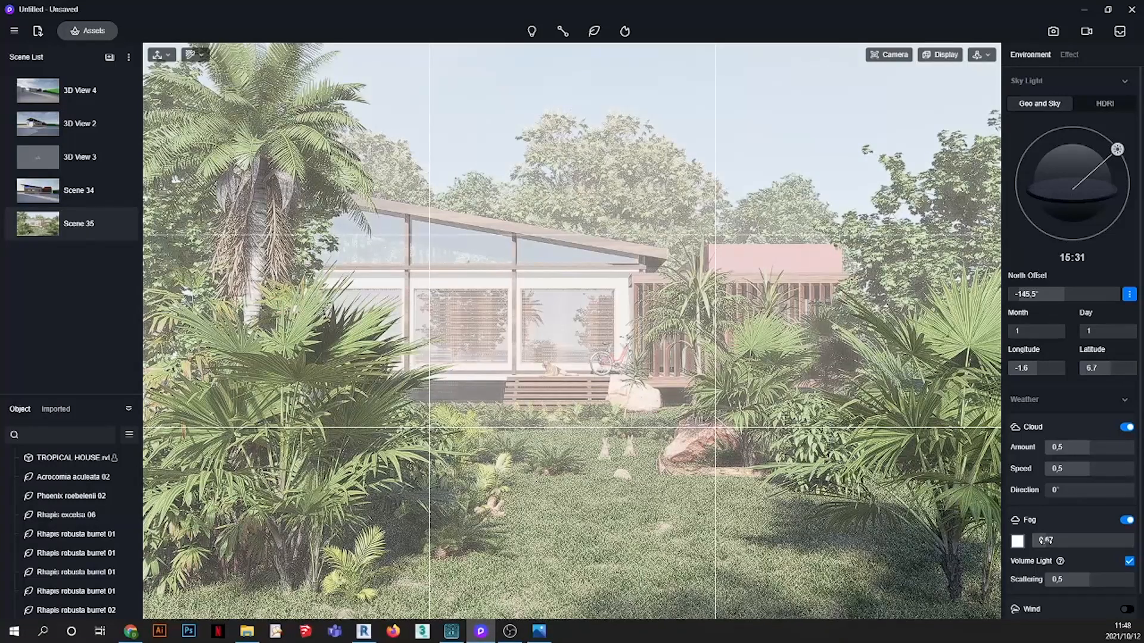
{"action": "left_click_drag", "start_coordinate": [1044, 540], "coordinate": [1046, 540]}
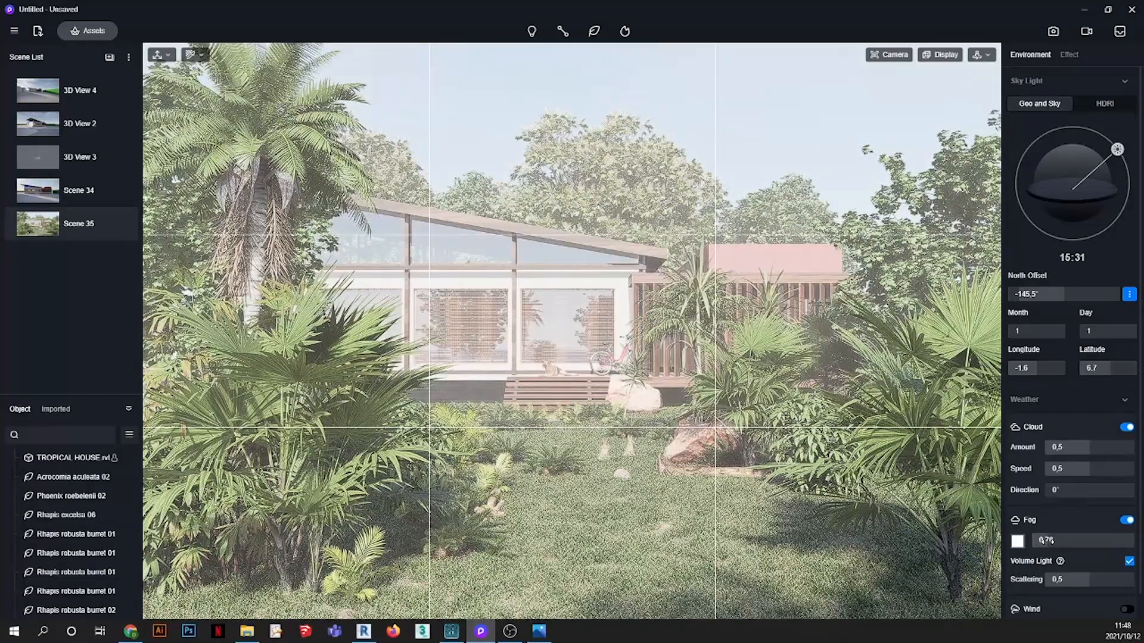
{"action": "left_click", "coordinate": [1017, 541]}
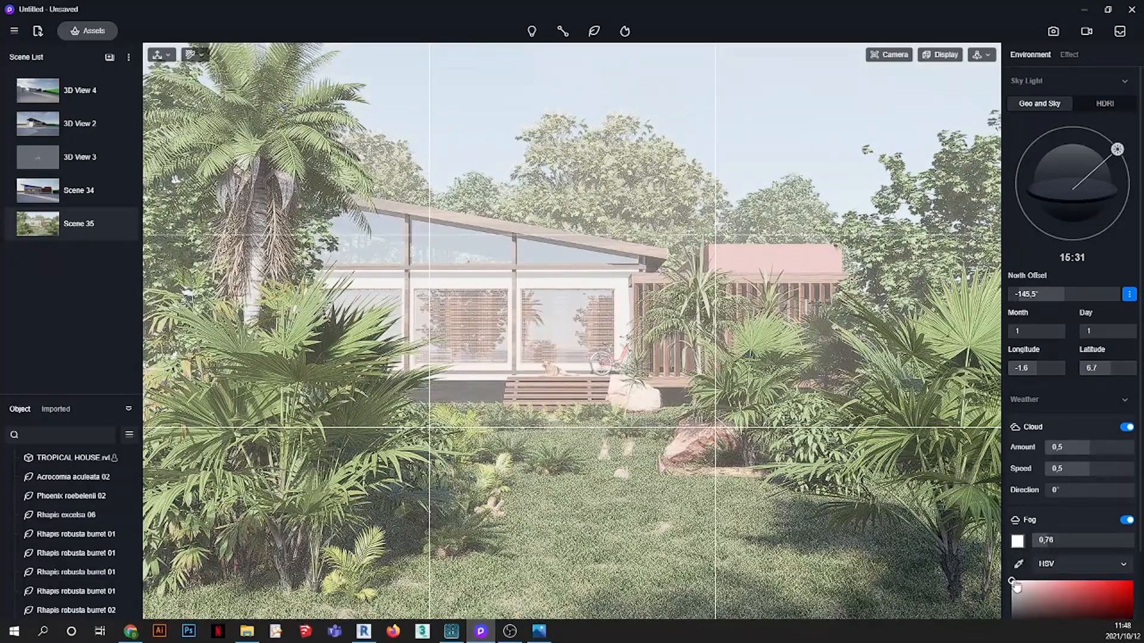
{"action": "scroll", "coordinate": [1023, 455], "scroll_direction": "down", "scroll_amount": 2}
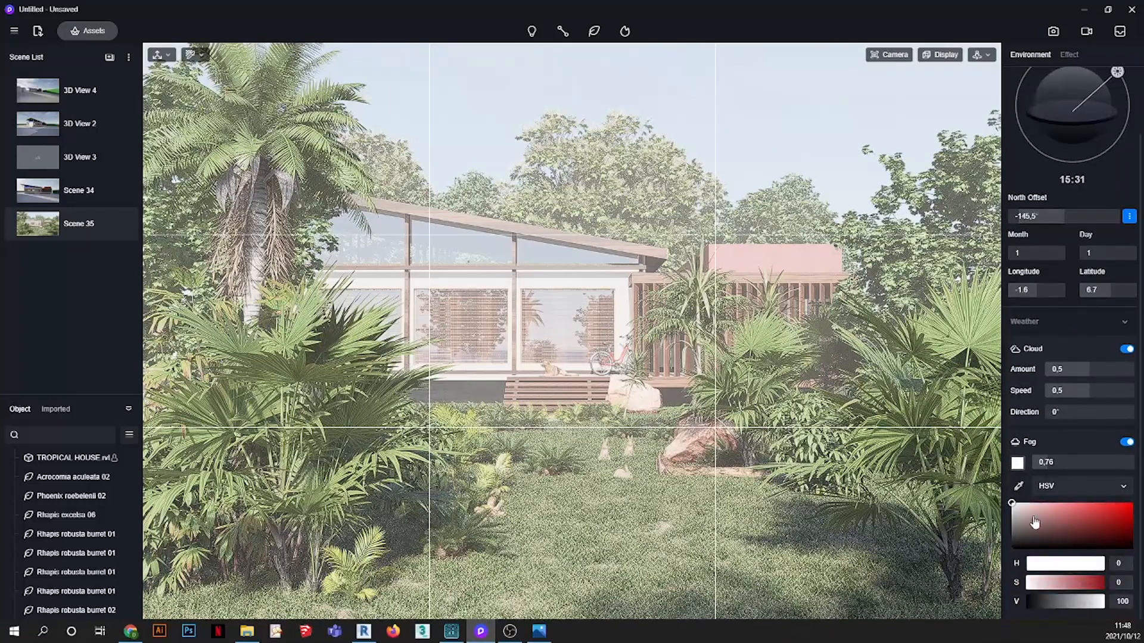
{"action": "left_click", "coordinate": [1015, 509]}
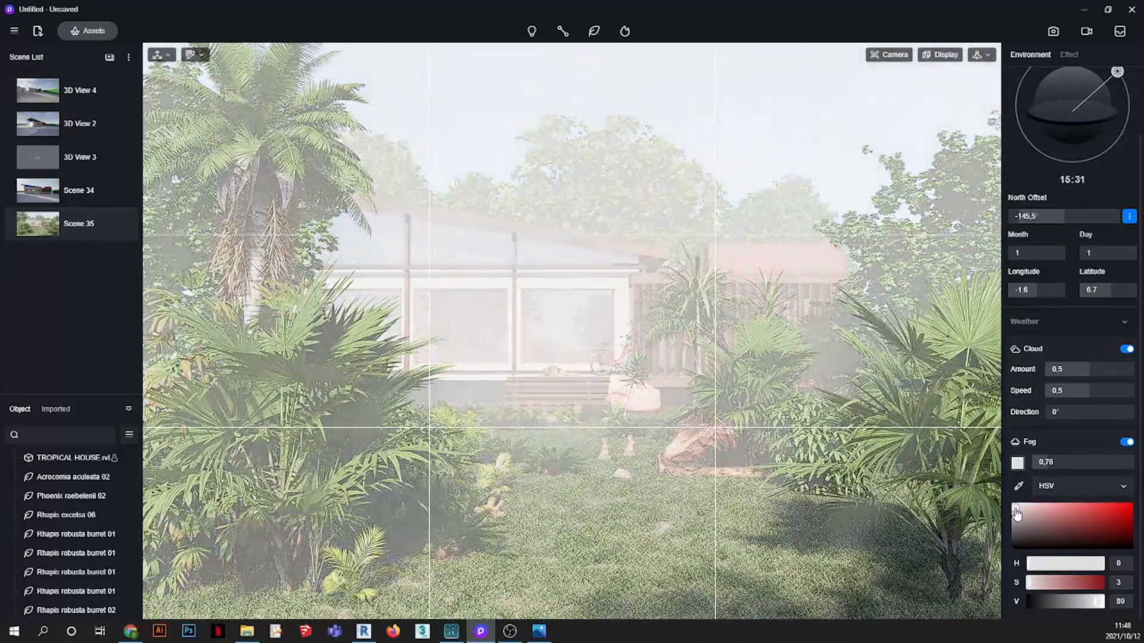
{"action": "left_click_drag", "start_coordinate": [1017, 513], "coordinate": [1012, 535]}
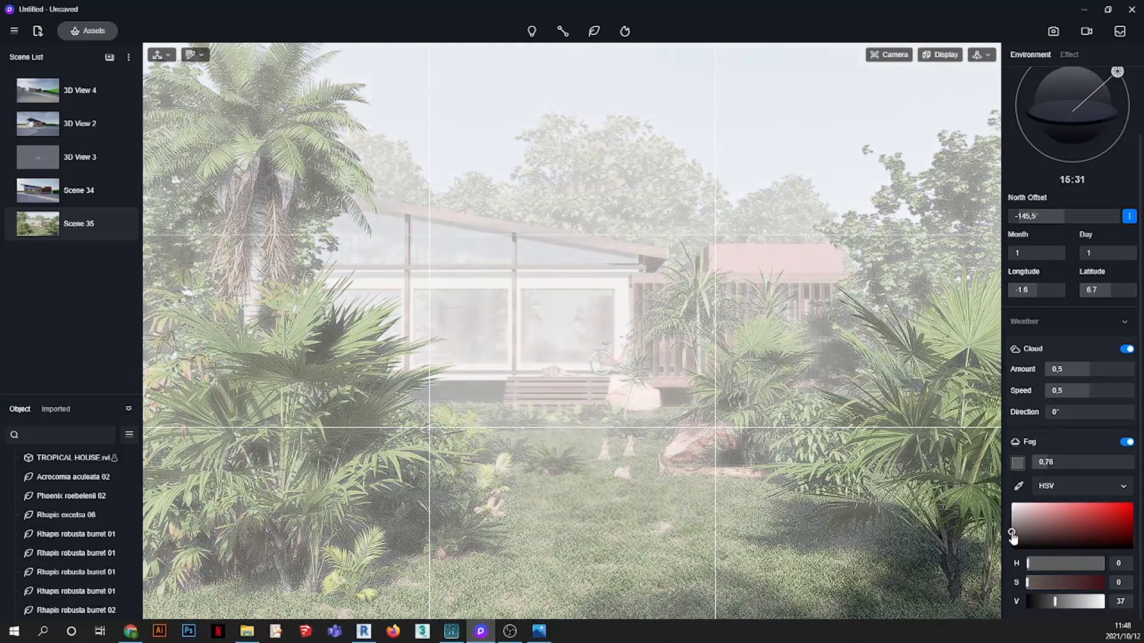
{"action": "mouse_move", "coordinate": [1013, 536]}
{"action": "left_mouse_down"}
{"action": "mouse_move", "coordinate": [1086, 524]}
{"action": "mouse_move", "coordinate": [1029, 535]}
{"action": "mouse_move", "coordinate": [1015, 519]}
{"action": "left_mouse_up"}
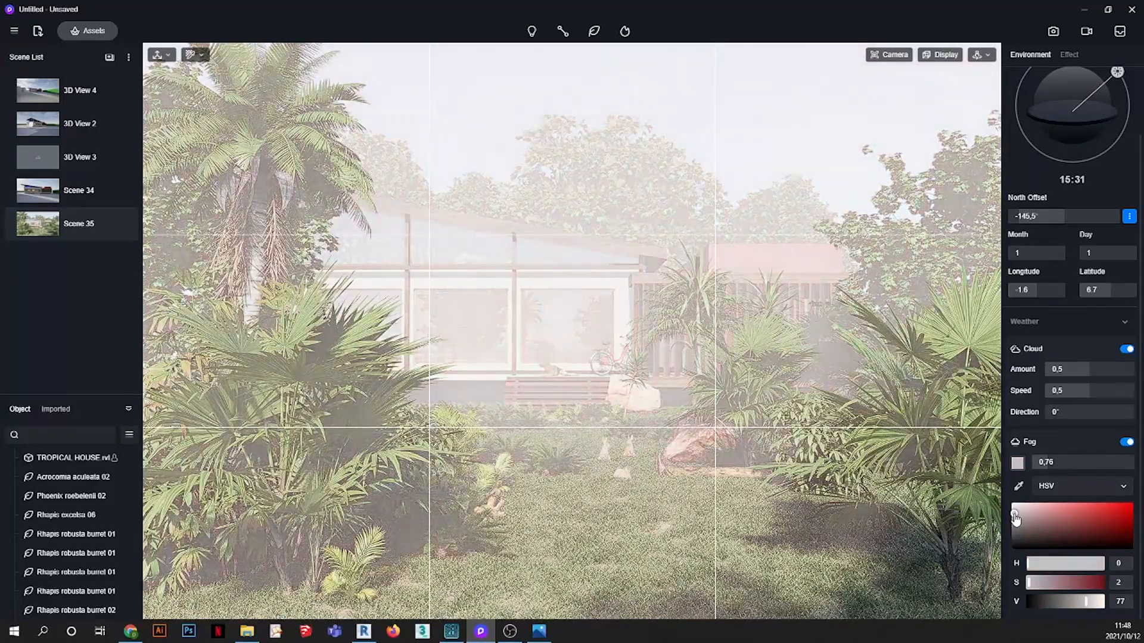
- Try a fog amount of 0.5 with a neutral grey fog colour at hue 0, saturation 0 and value 77
{"action": "left_click", "coordinate": [1052, 464]}
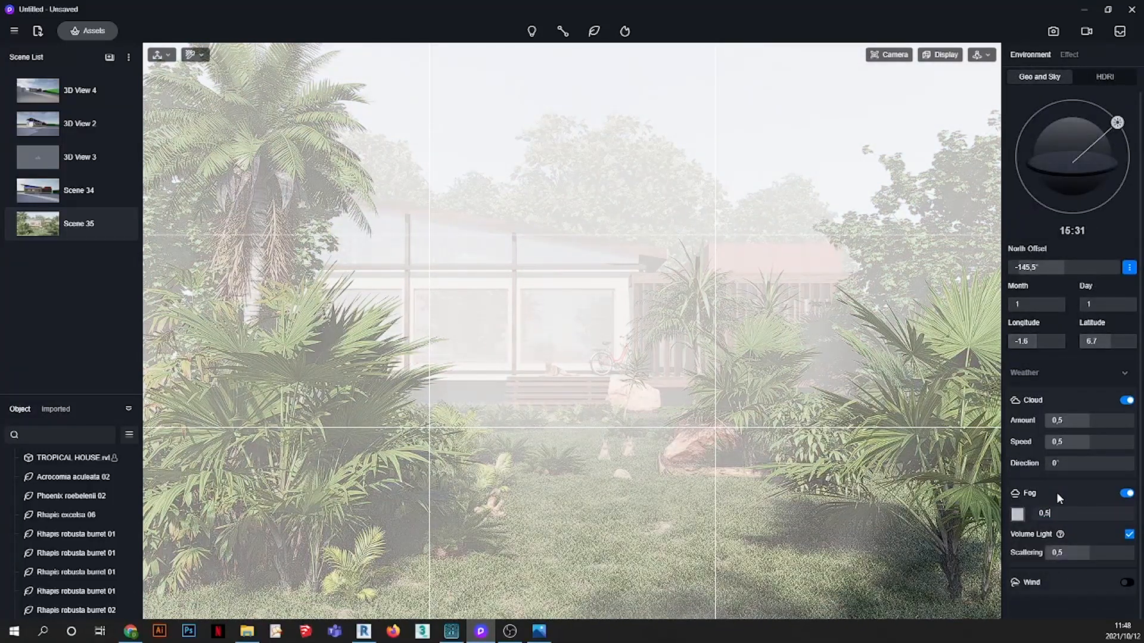
{"action": "left_click", "coordinate": [1023, 517]}
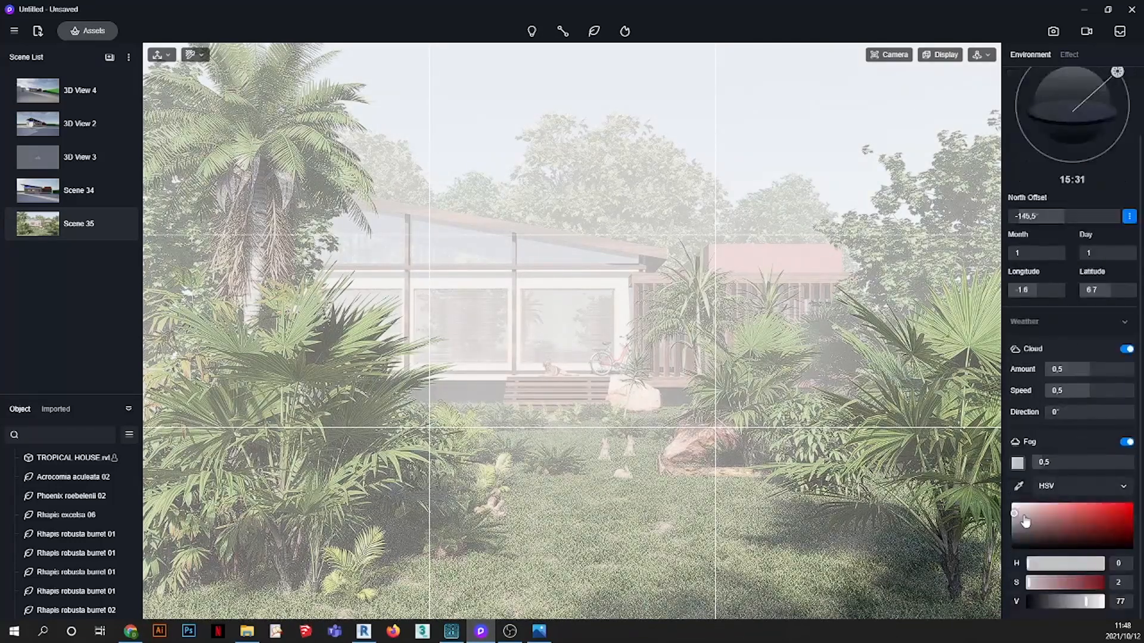
{"action": "left_click", "coordinate": [1015, 509]}
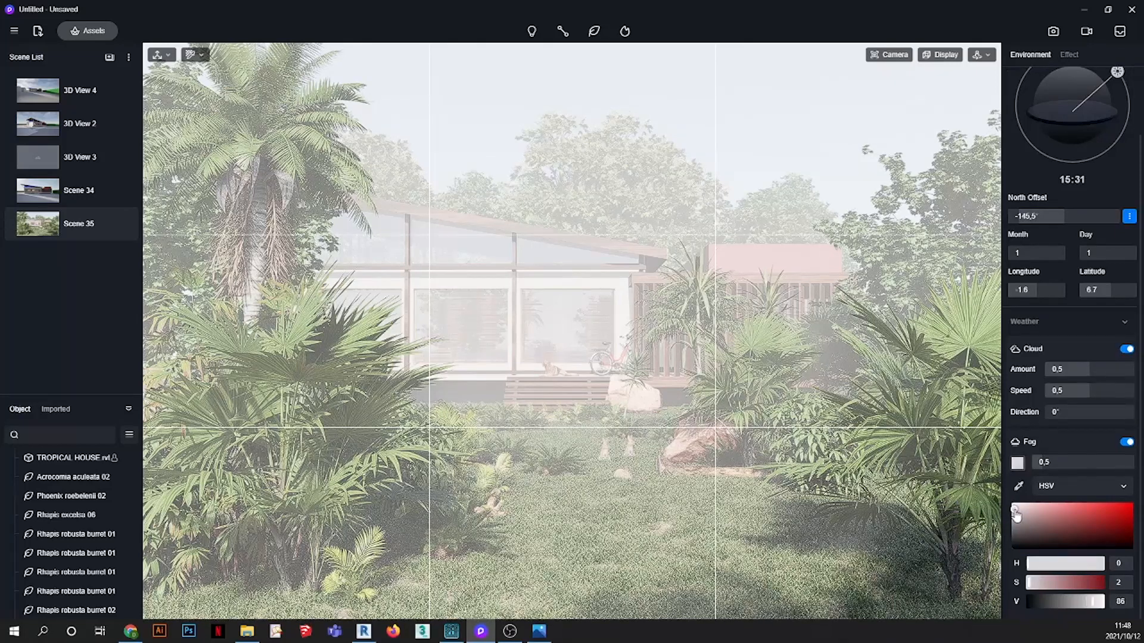
{"action": "left_click_drag", "start_coordinate": [1016, 516], "coordinate": [1013, 512]}
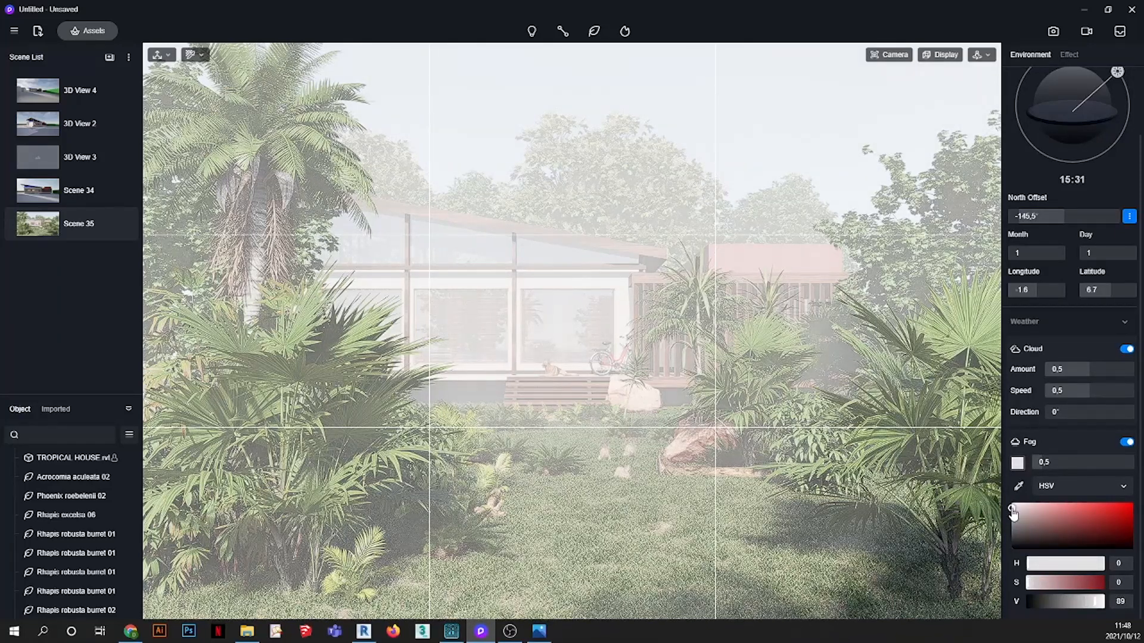
{"action": "left_click_drag", "start_coordinate": [1013, 513], "coordinate": [1006, 516]}
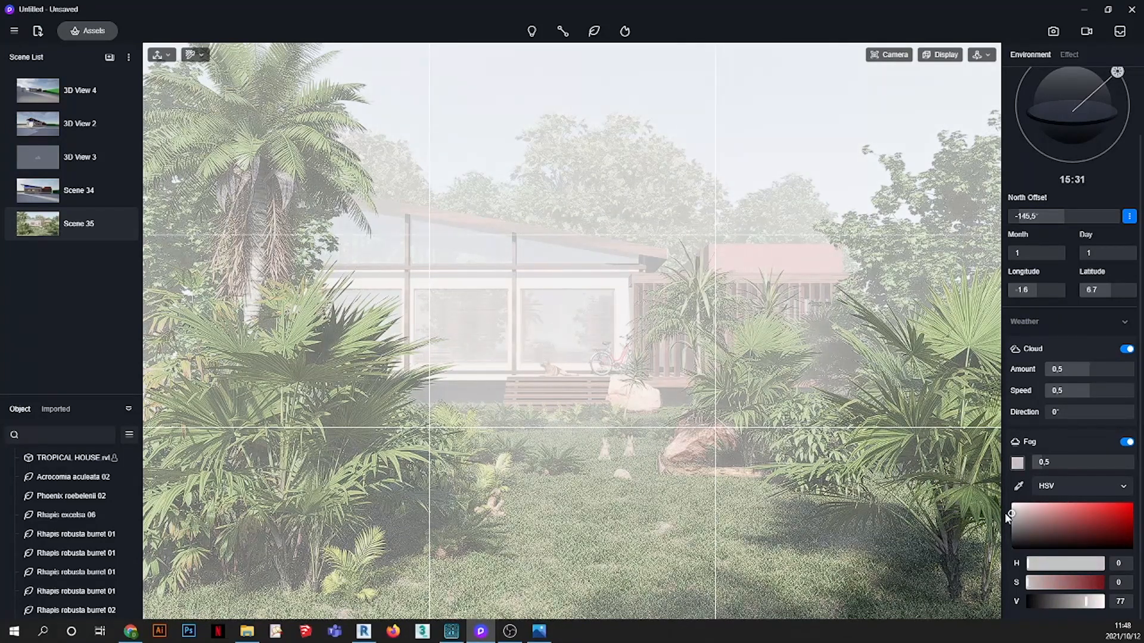
- Try lower fog amounts, ending at 0.44
{"action": "left_click", "coordinate": [1042, 463]}
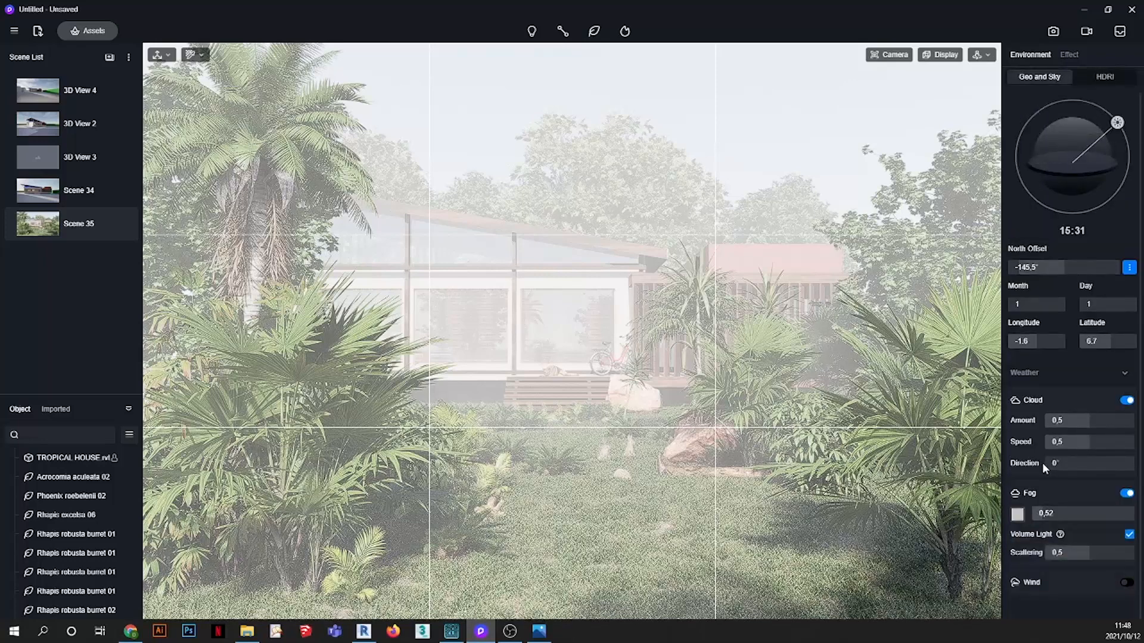
{"action": "left_click_drag", "start_coordinate": [1041, 513], "coordinate": [1038, 513]}
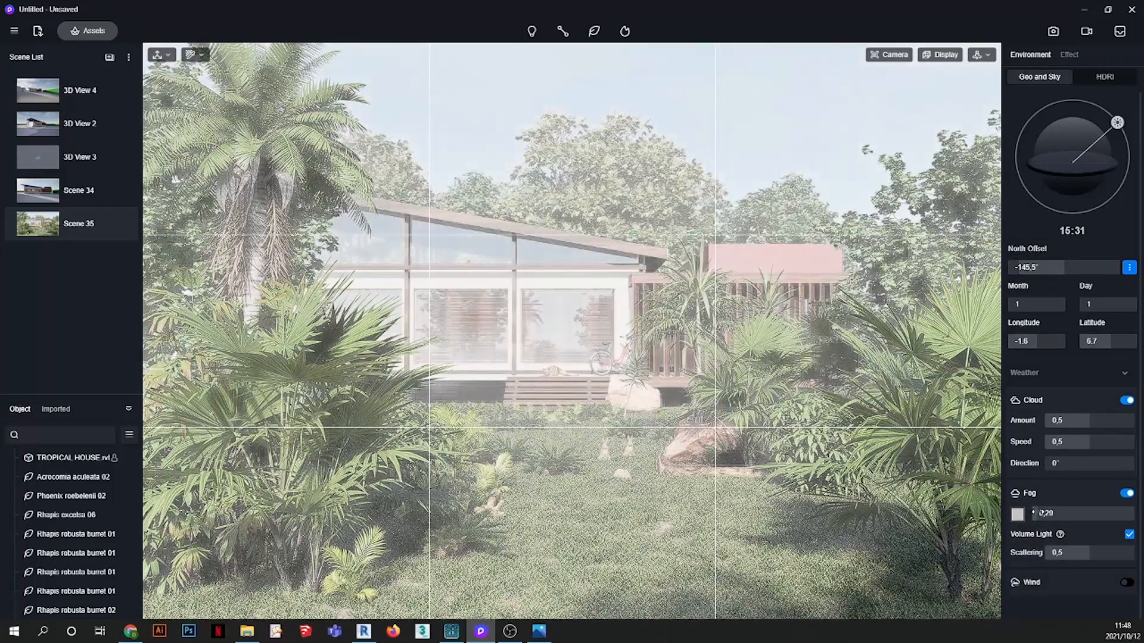
{"action": "left_click_drag", "start_coordinate": [1034, 513], "coordinate": [1036, 513]}
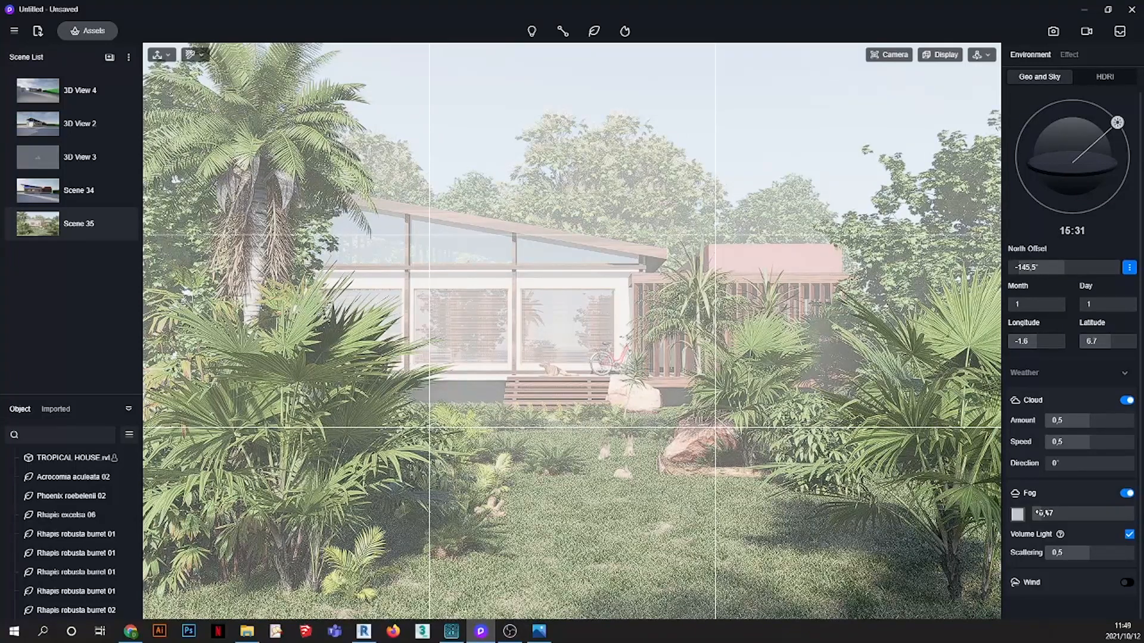
{"action": "left_click_drag", "start_coordinate": [1041, 513], "coordinate": [1040, 513]}
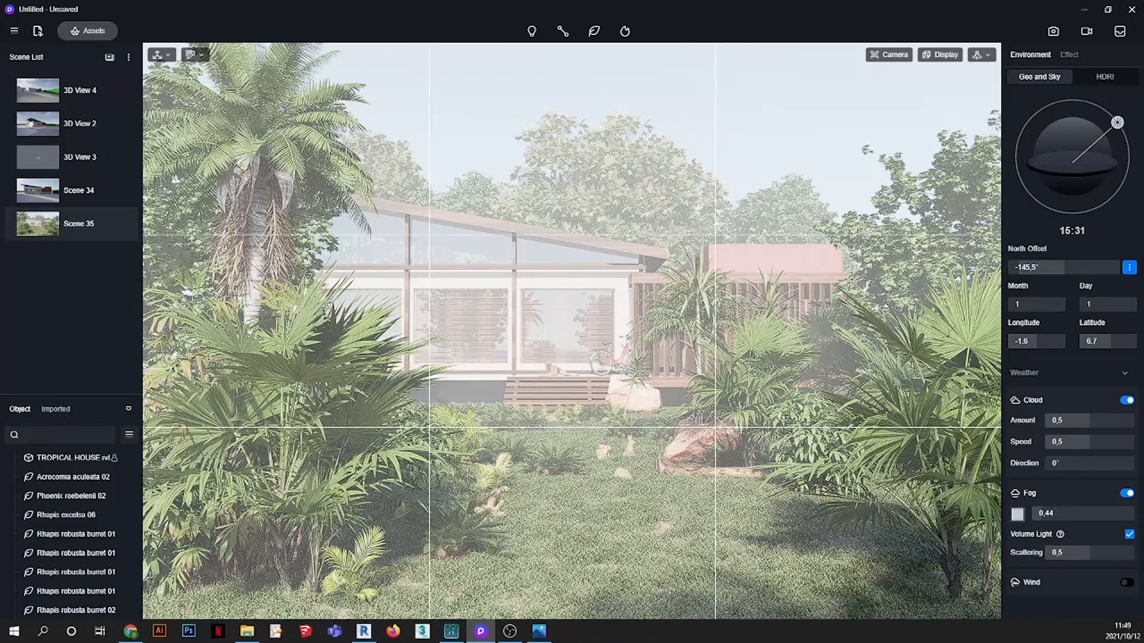
- Darken the fog colour to hue 0, saturation 2 and value 50, and set the fog amount to 0.5
{"action": "left_click", "coordinate": [1018, 515]}
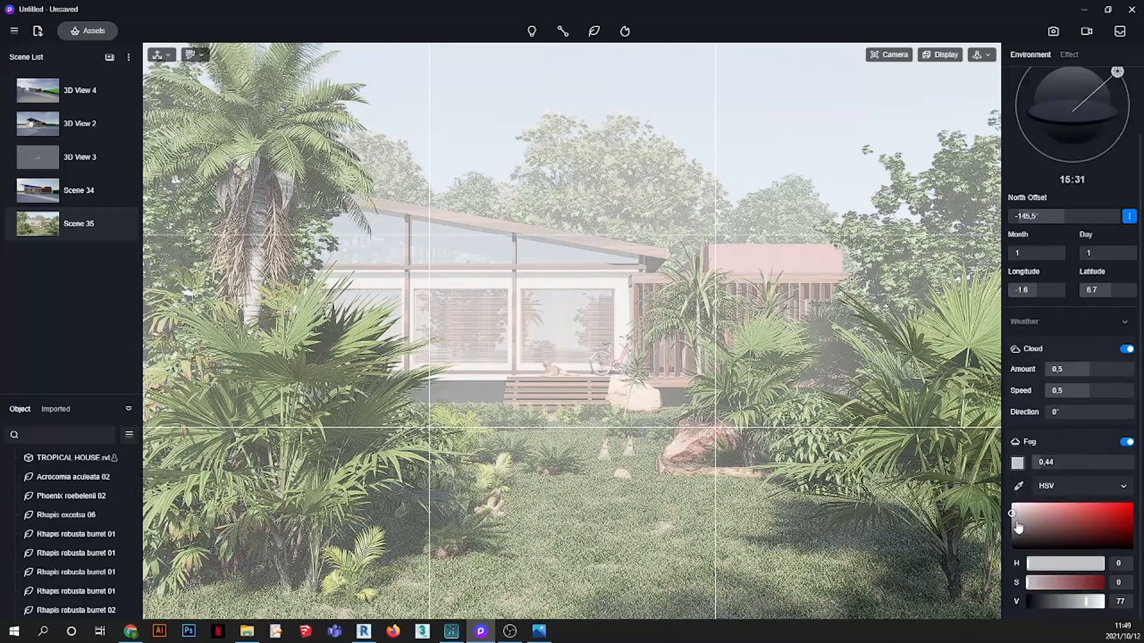
{"action": "left_click_drag", "start_coordinate": [1013, 518], "coordinate": [1016, 531]}
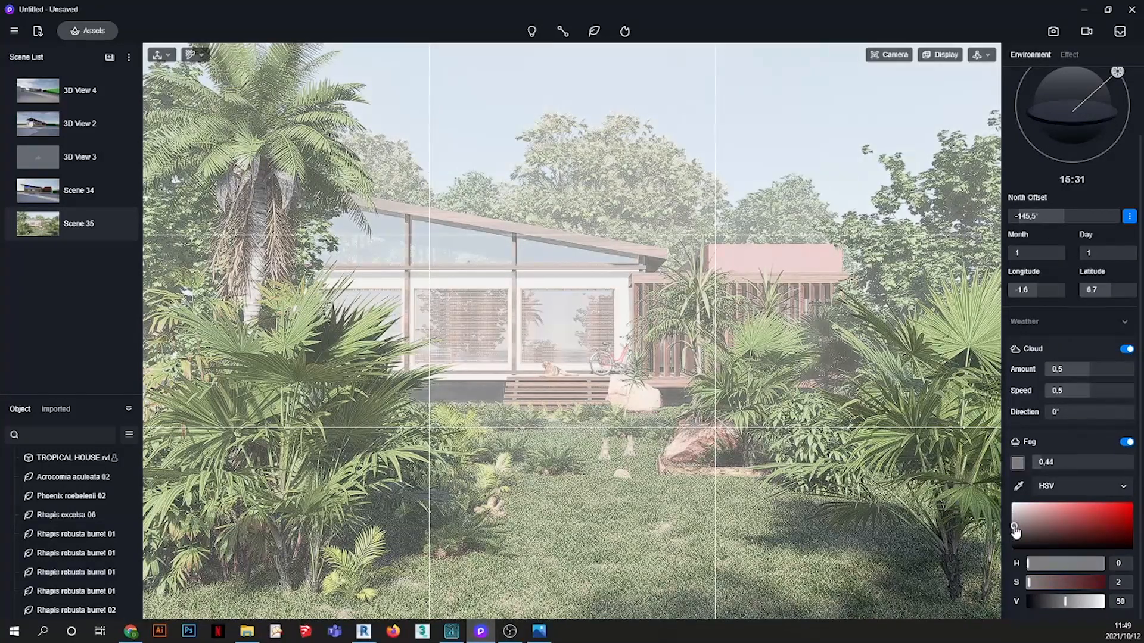
{"action": "left_click", "coordinate": [1061, 442]}
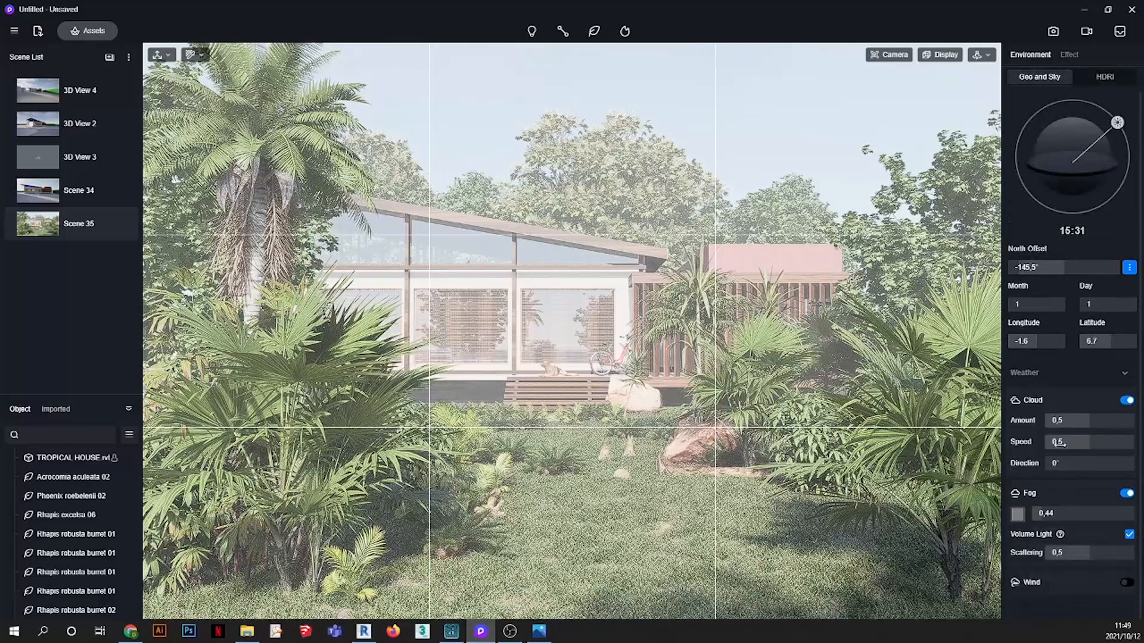
{"action": "left_click", "coordinate": [1044, 514]}
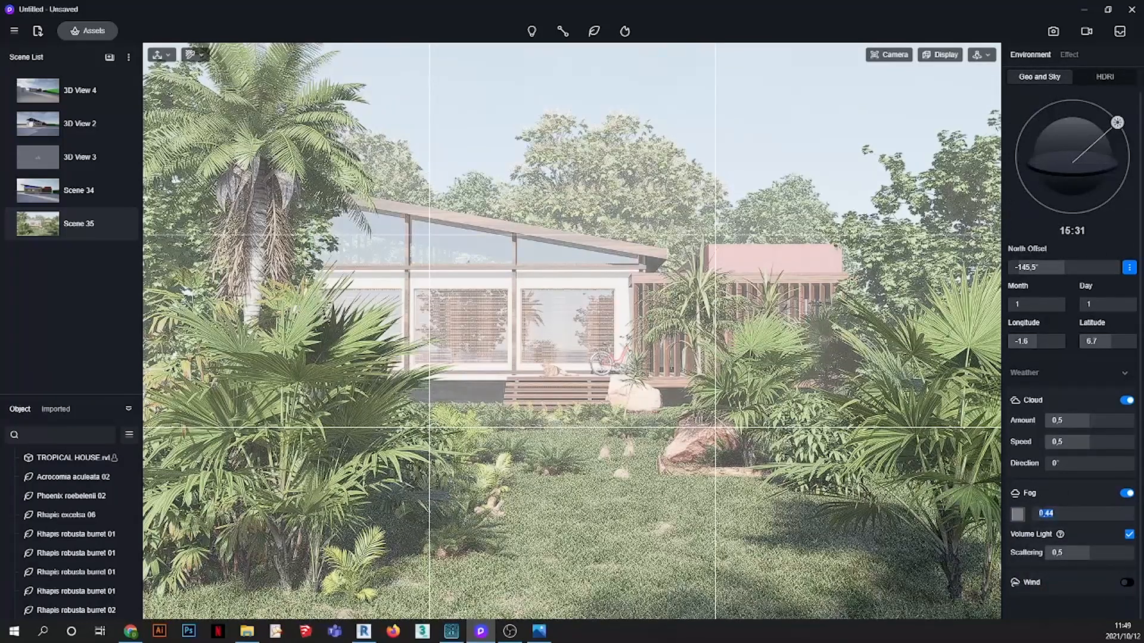
{"action": "type", "text": "0.5"}
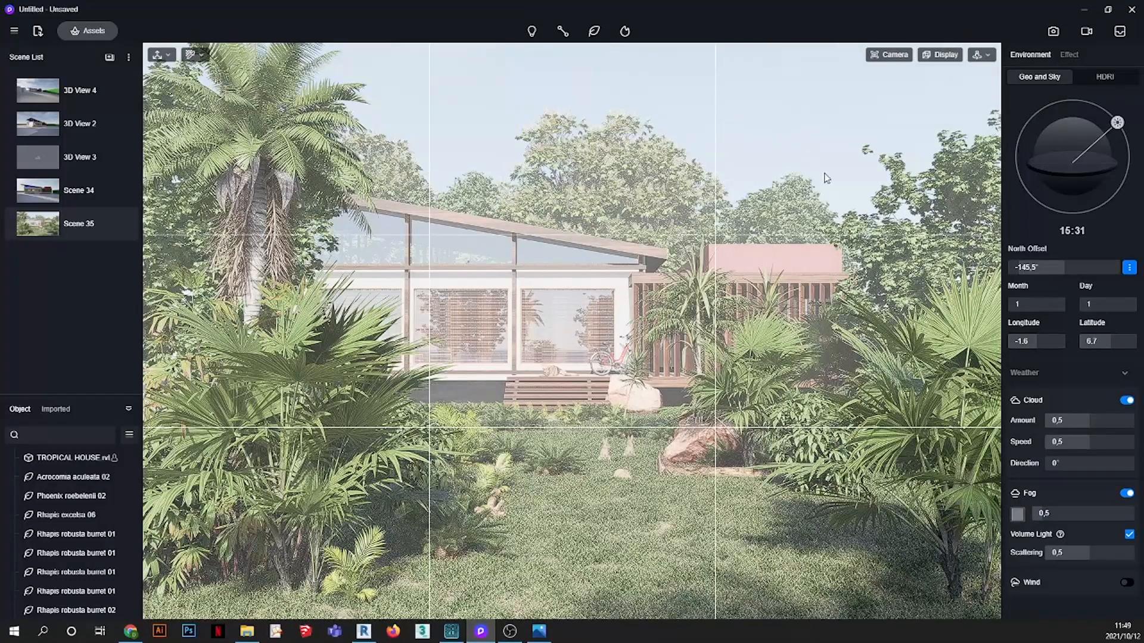
- Set up a still image render with the 4K preset and a custom size of 4096 by 4000
{"action": "left_click", "coordinate": [1053, 32]}
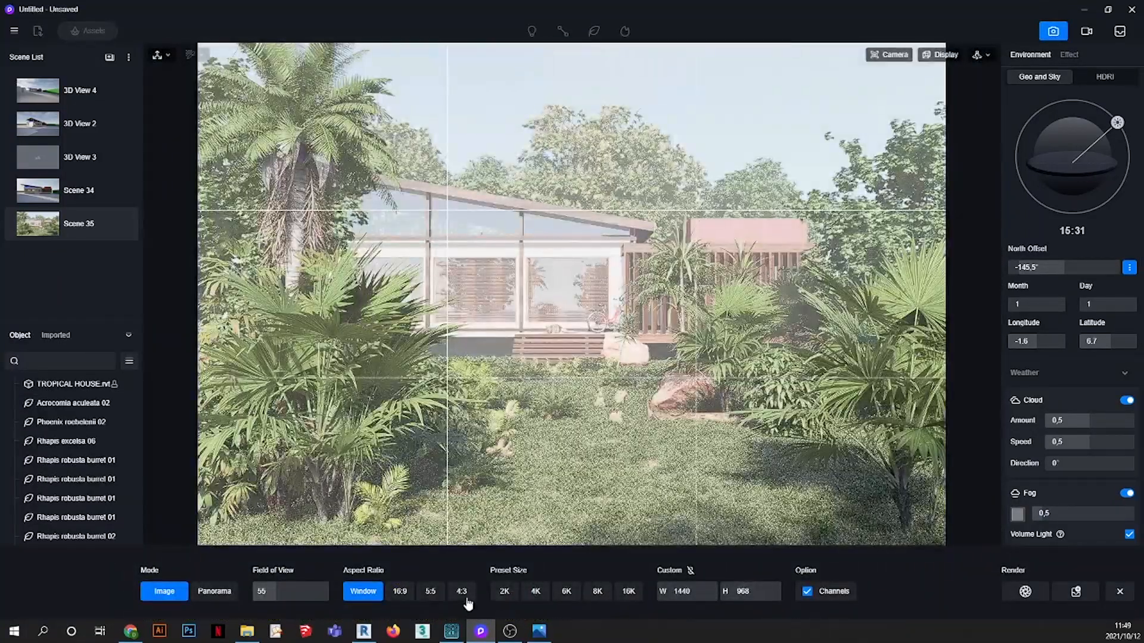
{"action": "left_click", "coordinate": [535, 591]}
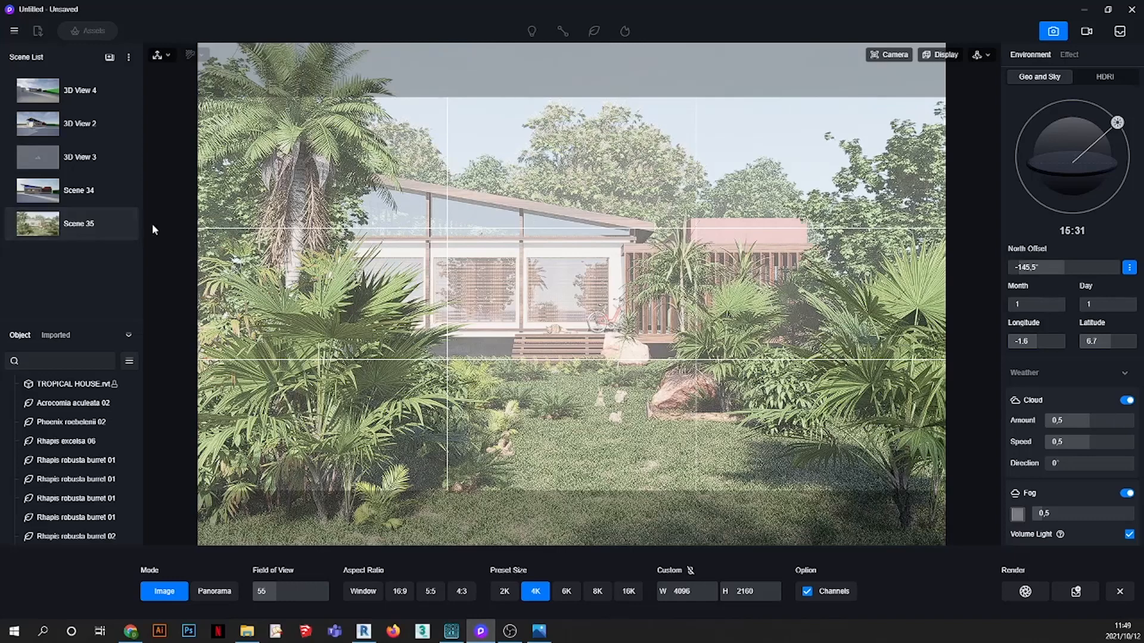
{"action": "double_click", "coordinate": [753, 592]}
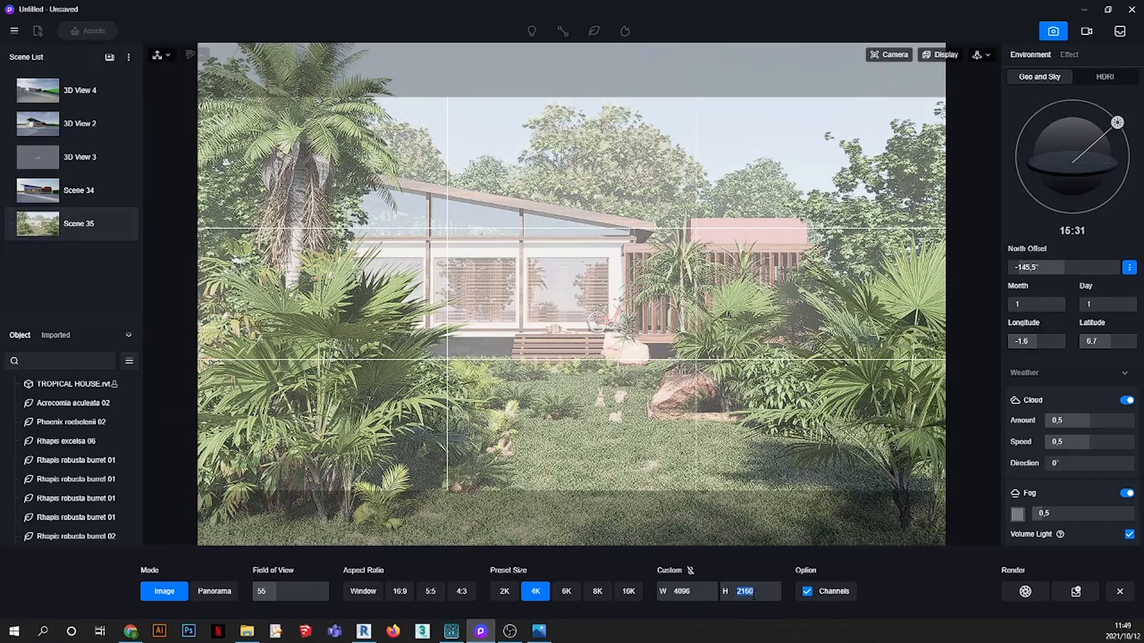
{"action": "type", "text": "4000"}
{"action": "key", "text": "Return"}
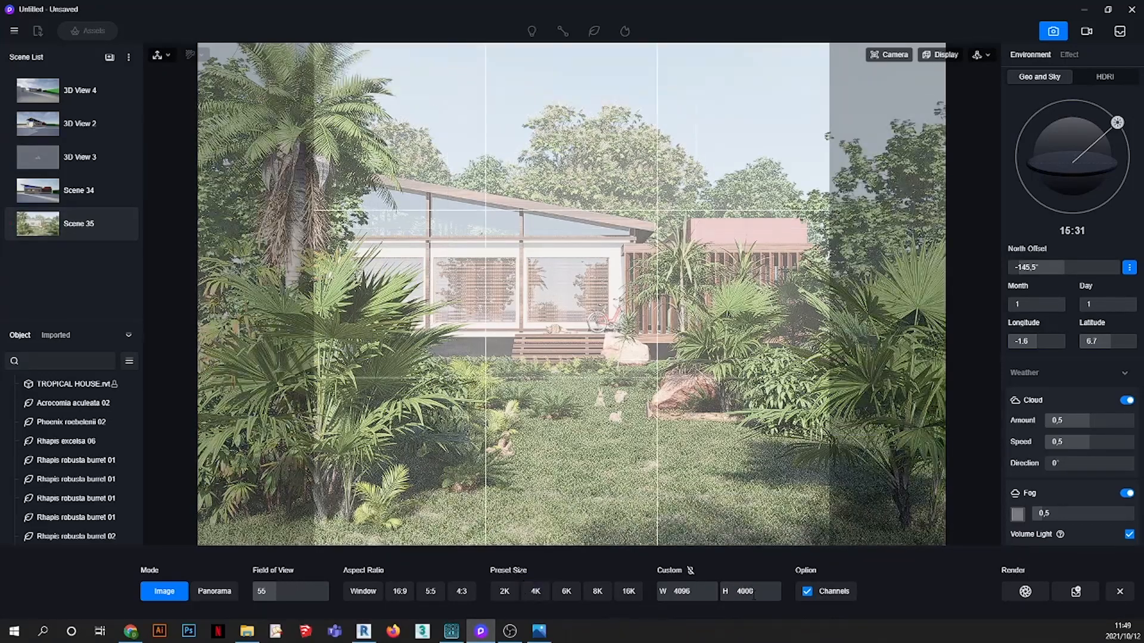
- Render the image and save it as a PNG named tropical in New folder
{"action": "left_click", "coordinate": [1025, 591]}
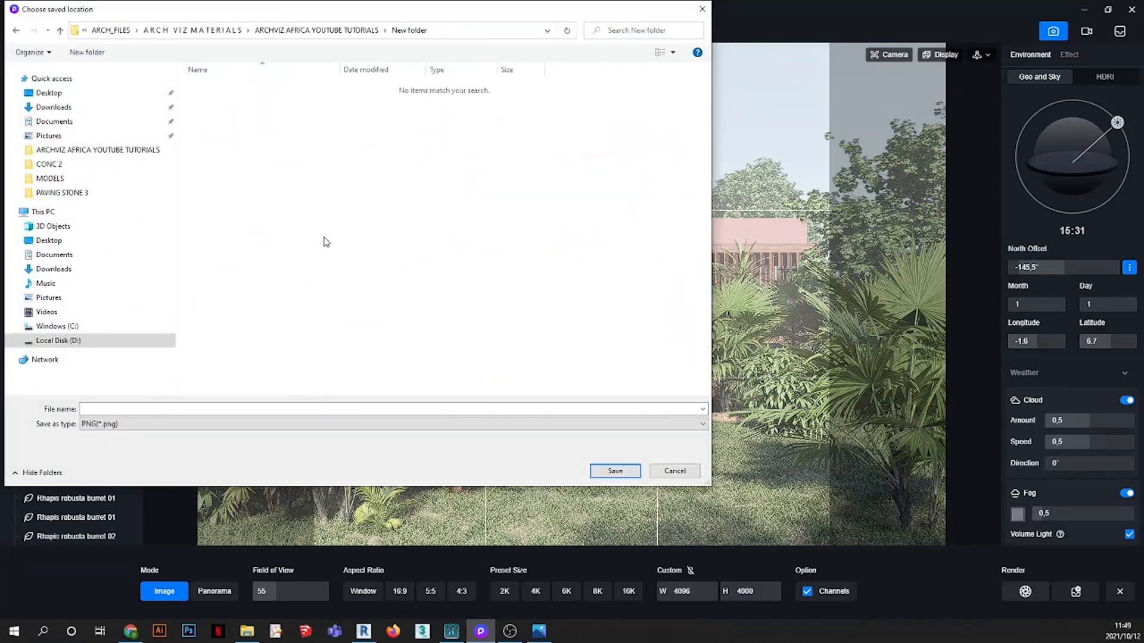
{"action": "left_click", "coordinate": [137, 409]}
{"action": "type", "text": "t"}
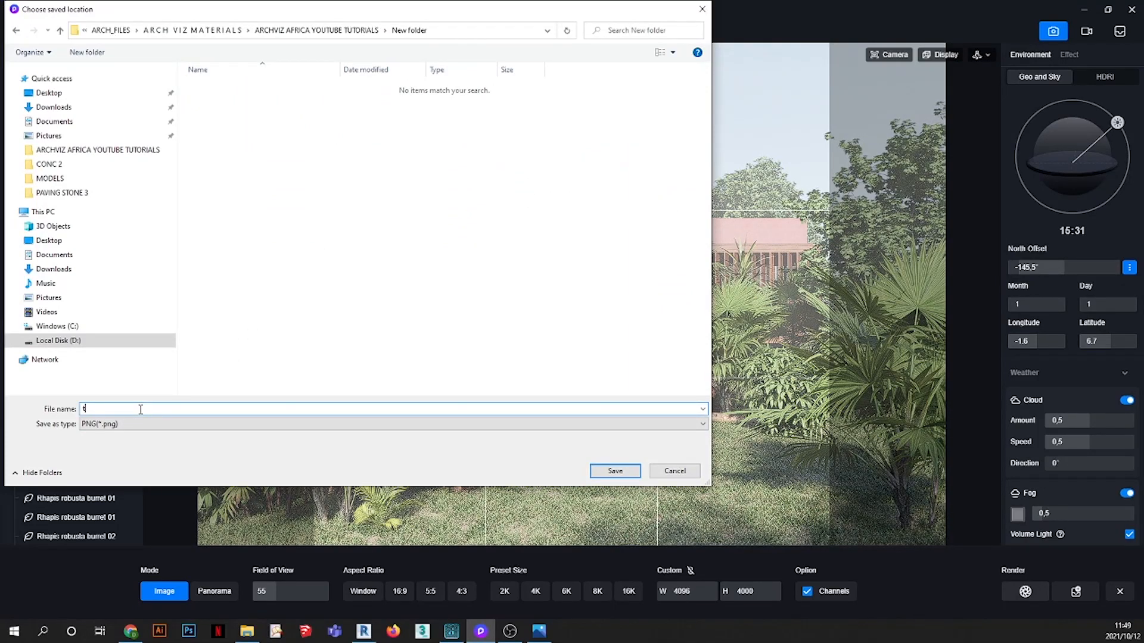
{"action": "type", "text": "ropical"}
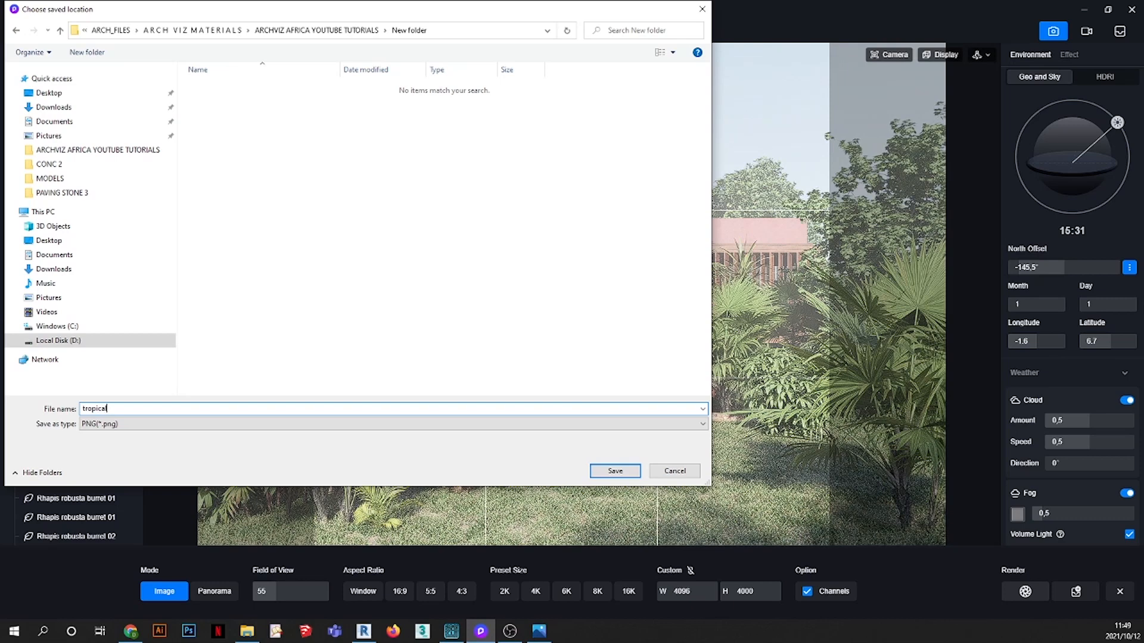
{"action": "left_click", "coordinate": [166, 424]}
{"action": "left_click", "coordinate": [166, 436]}
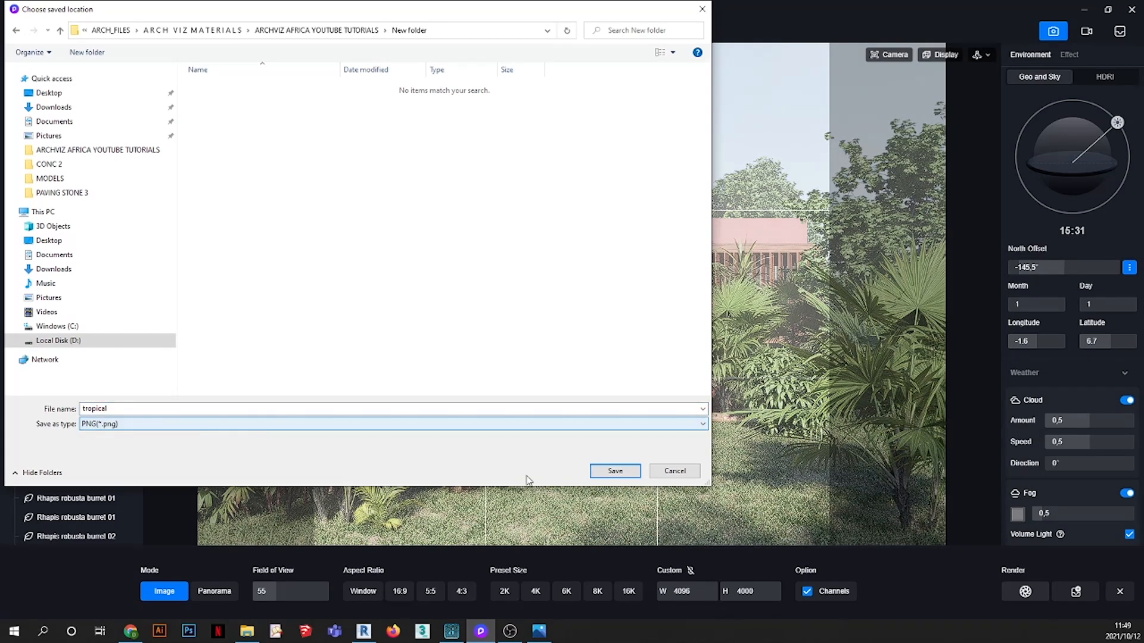
{"action": "left_click", "coordinate": [614, 470]}
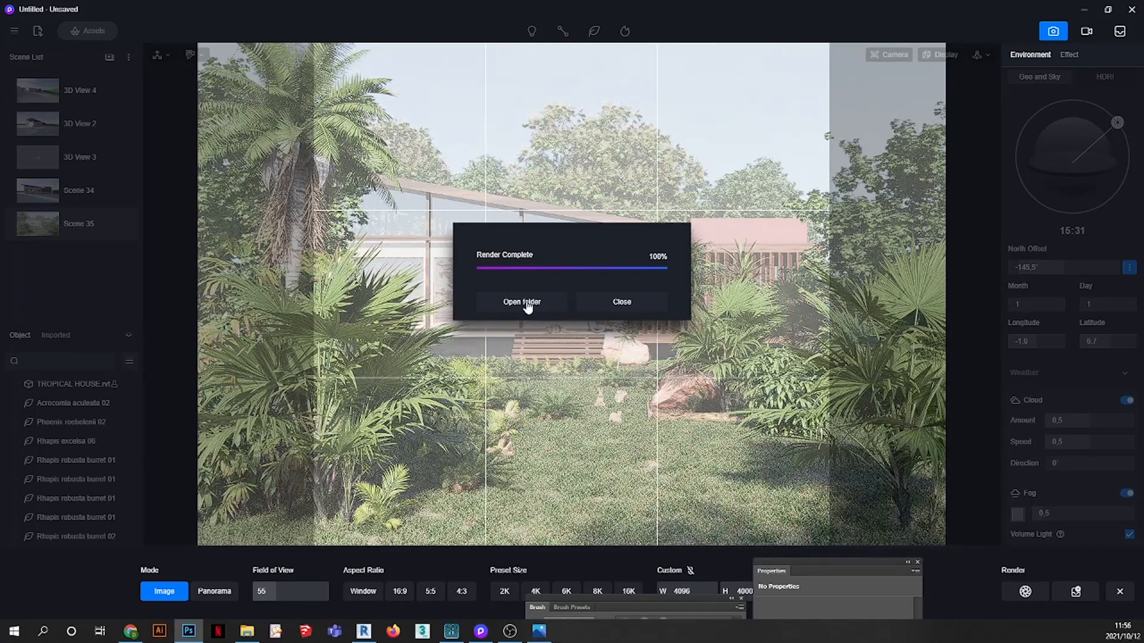
- Open the render's output folder in a maximized window and examine the tropical image and its channel files
{"action": "left_click", "coordinate": [527, 304]}
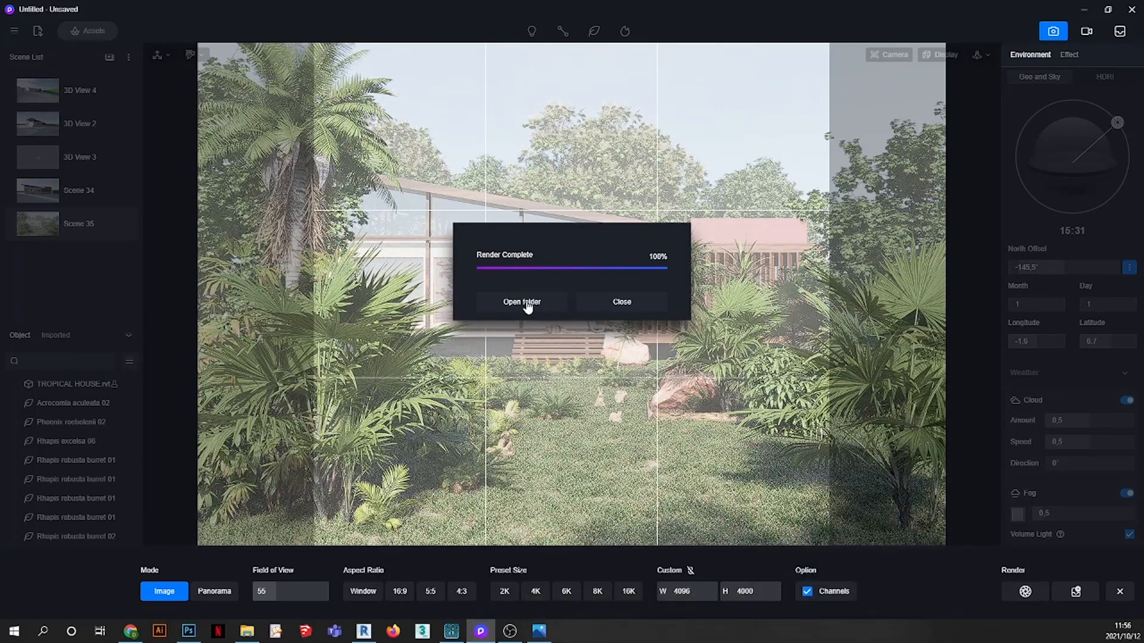
{"action": "left_click", "coordinate": [528, 303]}
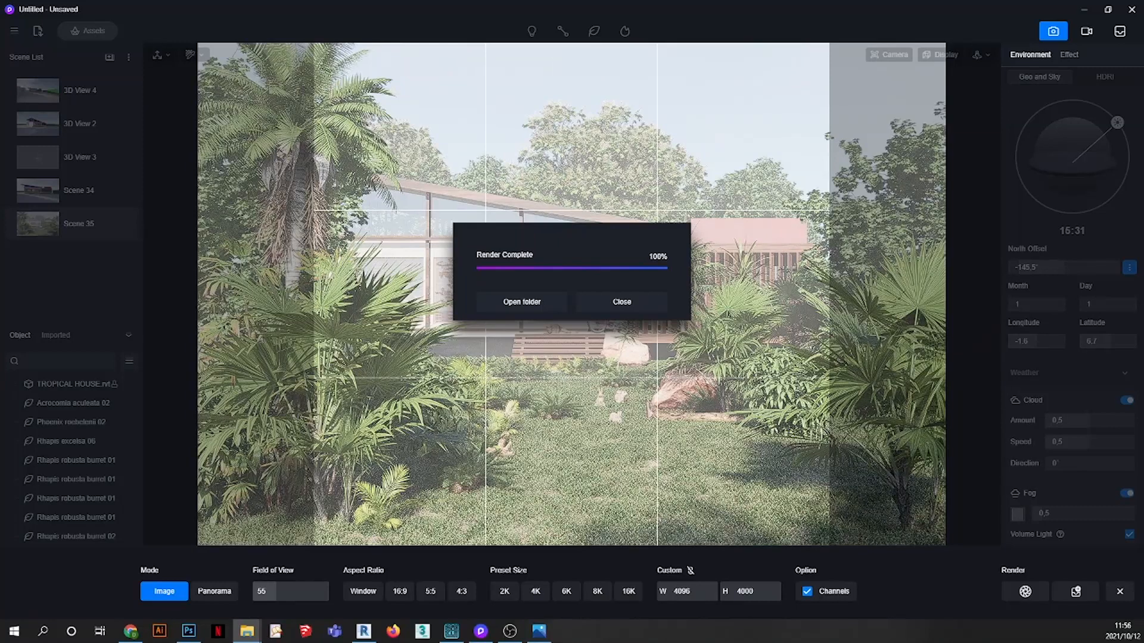
{"action": "left_click_drag", "start_coordinate": [0, 62], "coordinate": [458, 75]}
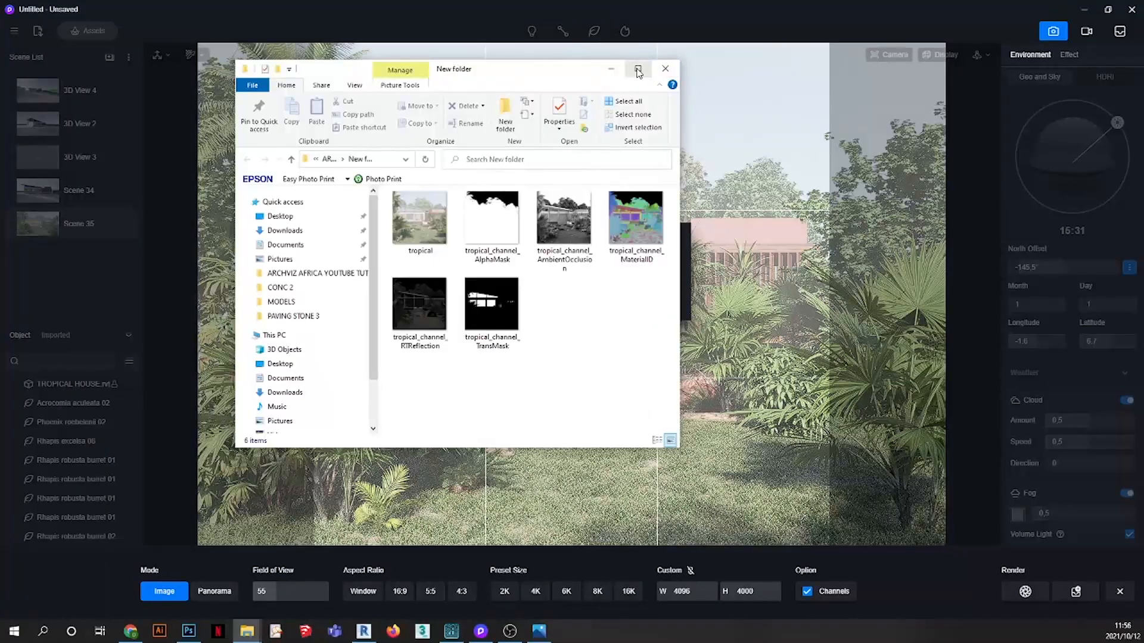
{"action": "left_click", "coordinate": [637, 71]}
{"action": "left_click", "coordinate": [183, 165]}
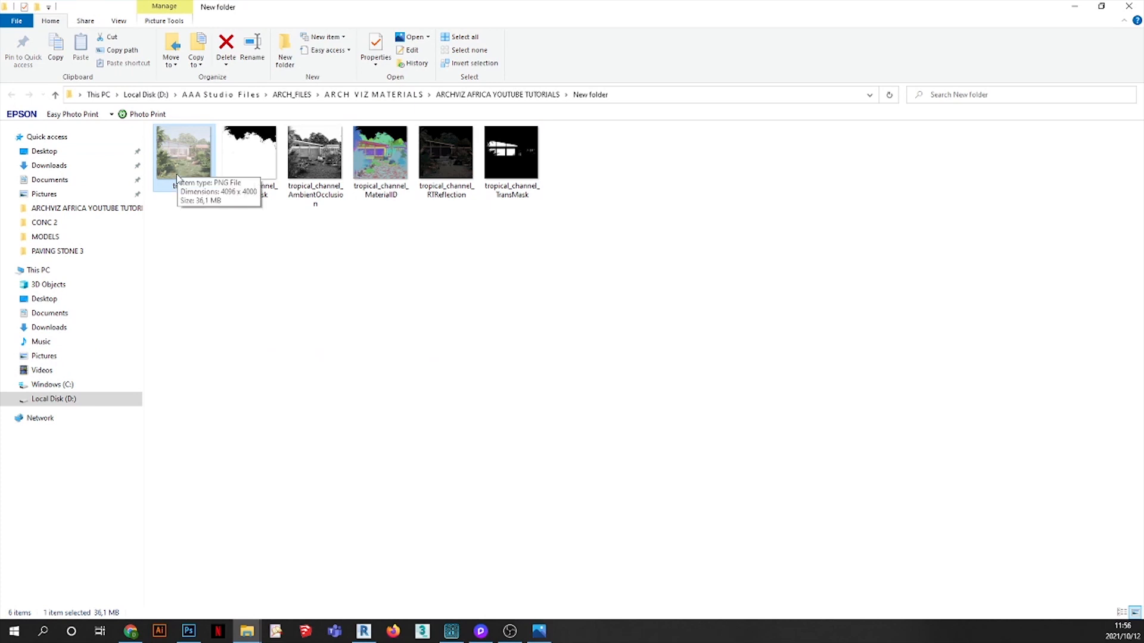
{"action": "left_click", "coordinate": [252, 171]}
{"action": "left_click", "coordinate": [292, 178]}
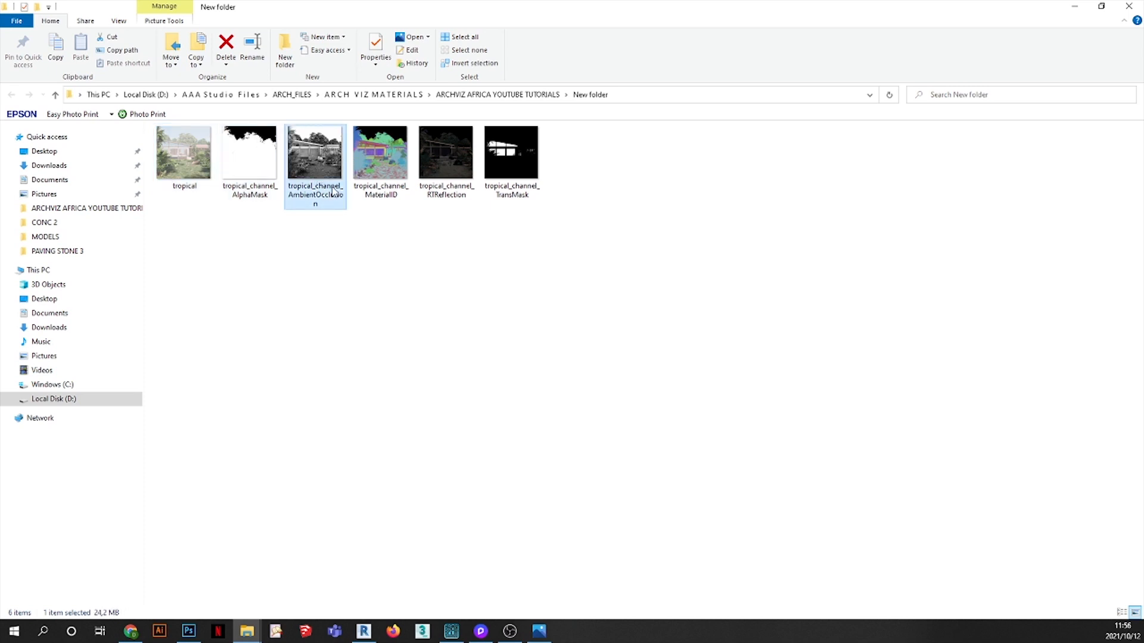
- Examine the MaterialID, RTReflection, TransMask and AmbientOcclusion channel files alongside the tropical render in the output folder
{"action": "left_click", "coordinate": [385, 166]}
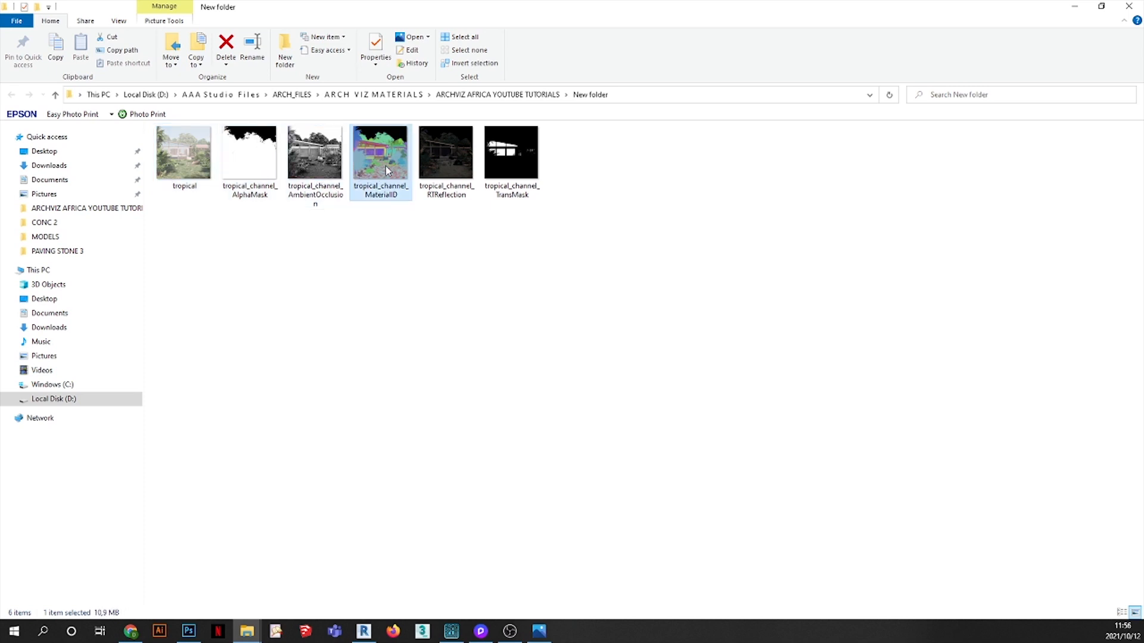
{"action": "left_click", "coordinate": [444, 177]}
{"action": "left_click", "coordinate": [518, 174]}
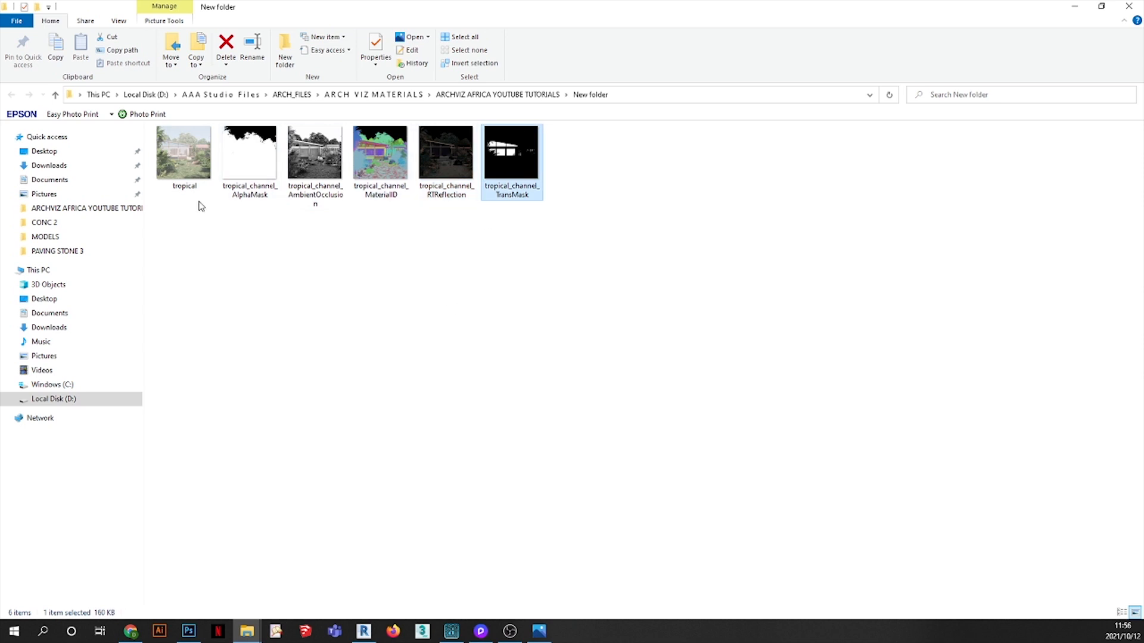
{"action": "left_click", "coordinate": [189, 174]}
{"action": "key", "text": "Right"}
{"action": "key", "text": "Right"}
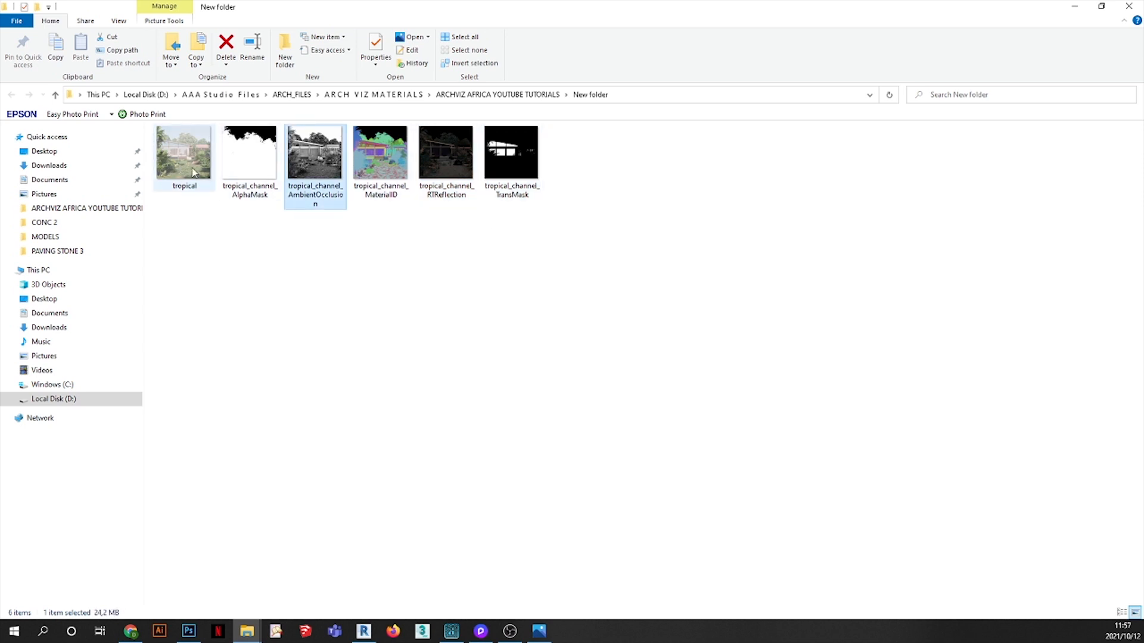
- Dismiss the completed render notice, switch to Photoshop in a maximized window and open the tropical image from the output folder
{"action": "left_click_drag", "start_coordinate": [327, 5], "coordinate": [0, 110]}
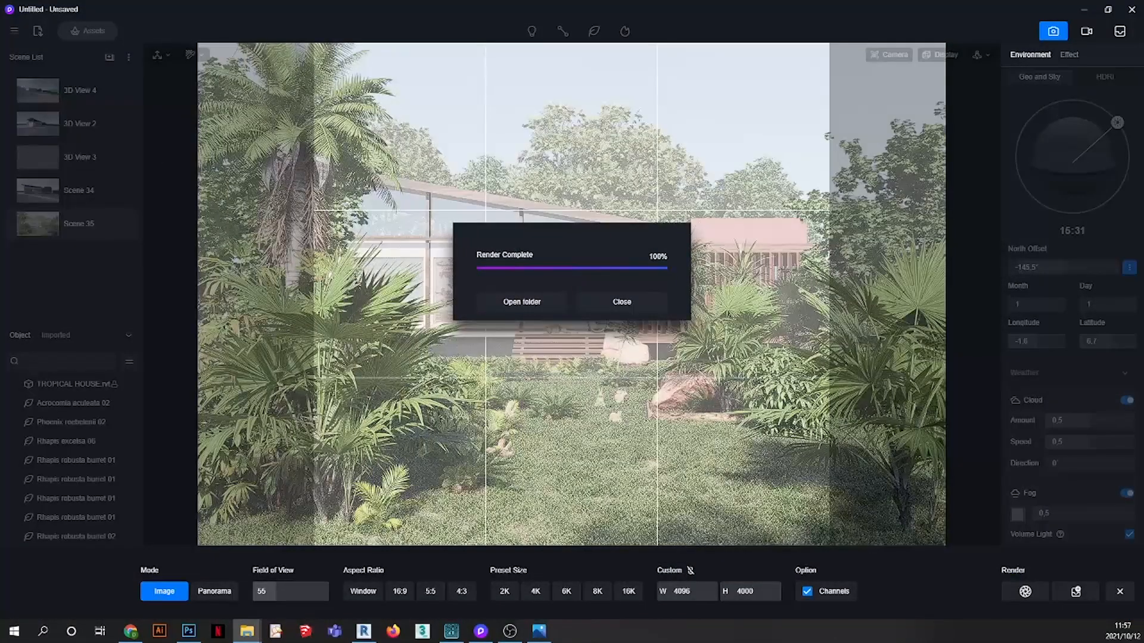
{"action": "left_click", "coordinate": [602, 302]}
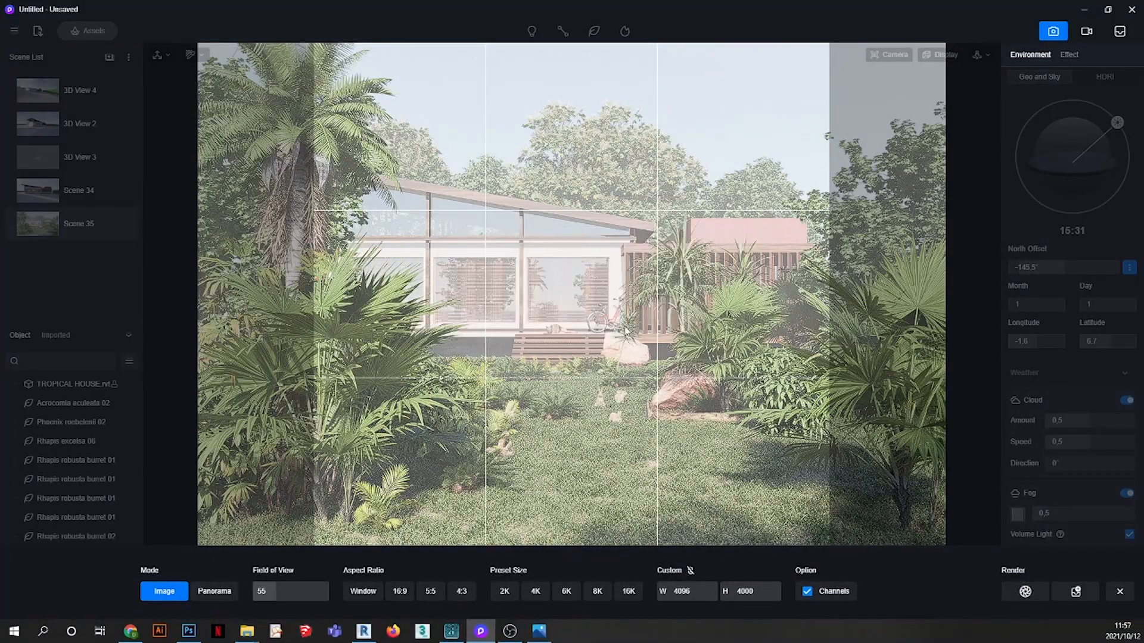
{"action": "left_click", "coordinate": [188, 631]}
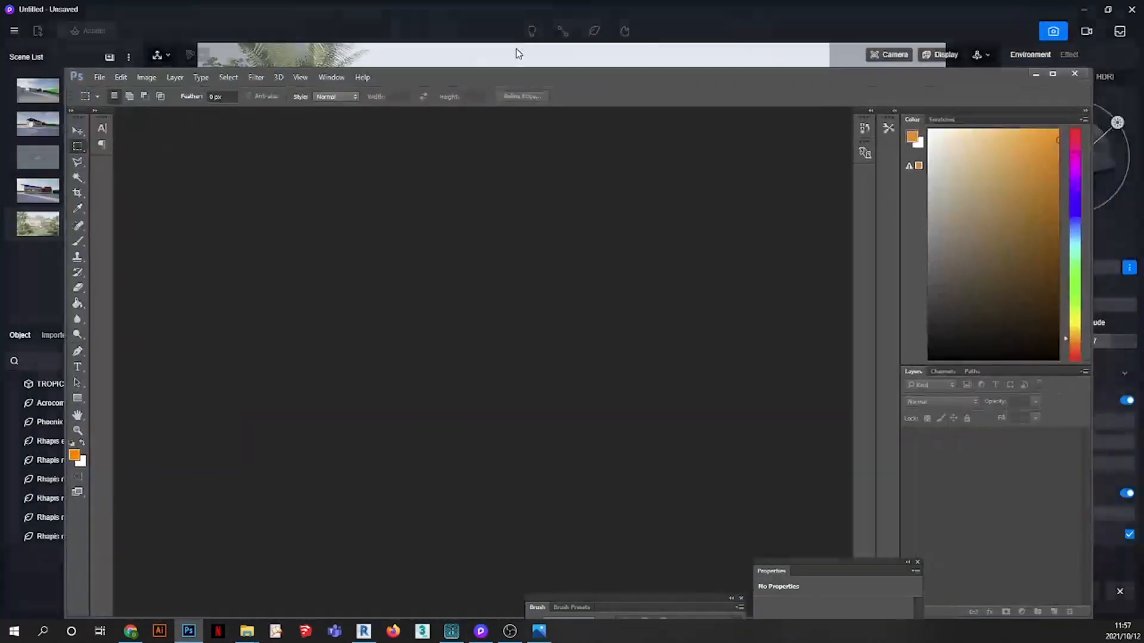
{"action": "left_click", "coordinate": [1055, 76]}
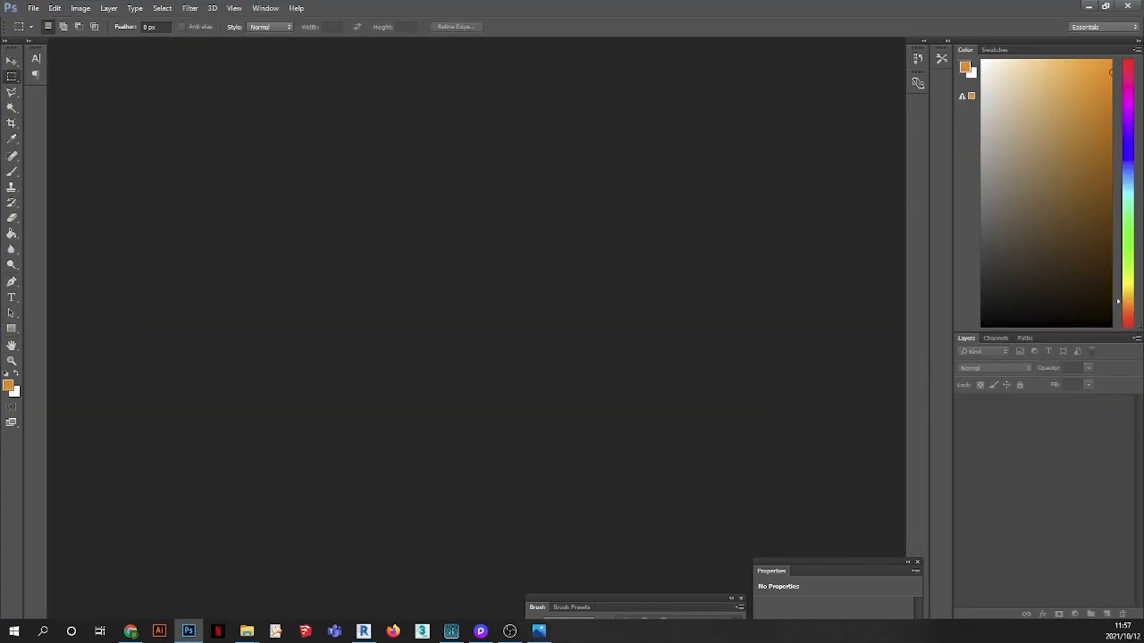
{"action": "key", "text": "alt+Tab"}
{"action": "left_click_drag", "start_coordinate": [140, 301], "coordinate": [398, 278]}
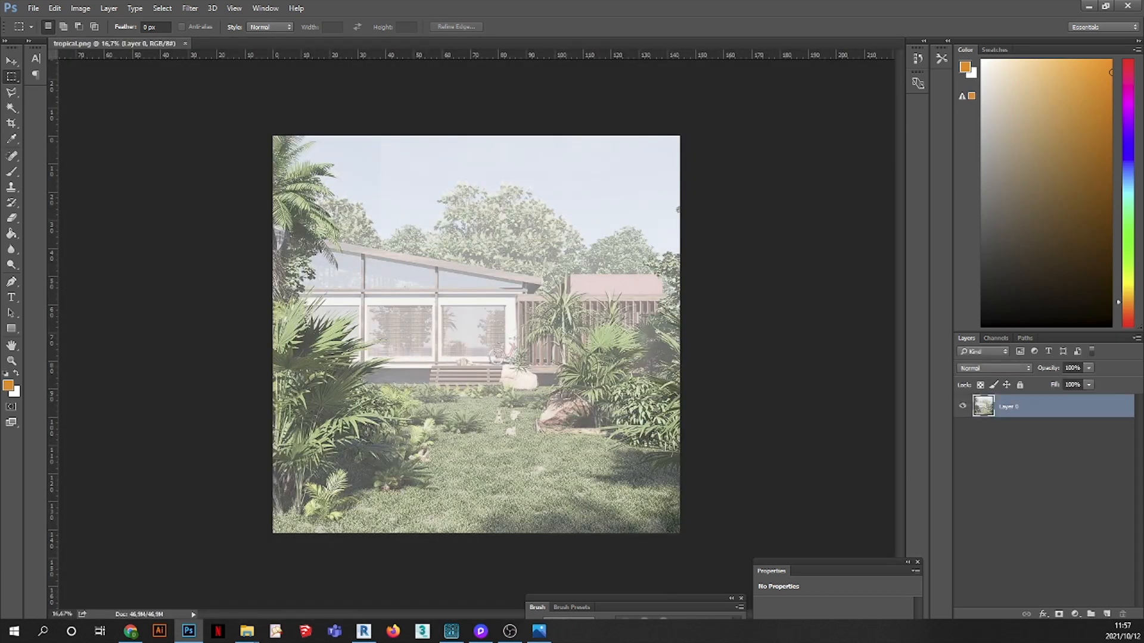
- Place the tropical_channel_AmbientOcclusion image as a layer above the tropical render at its original size
{"action": "key", "text": "alt+Tab"}
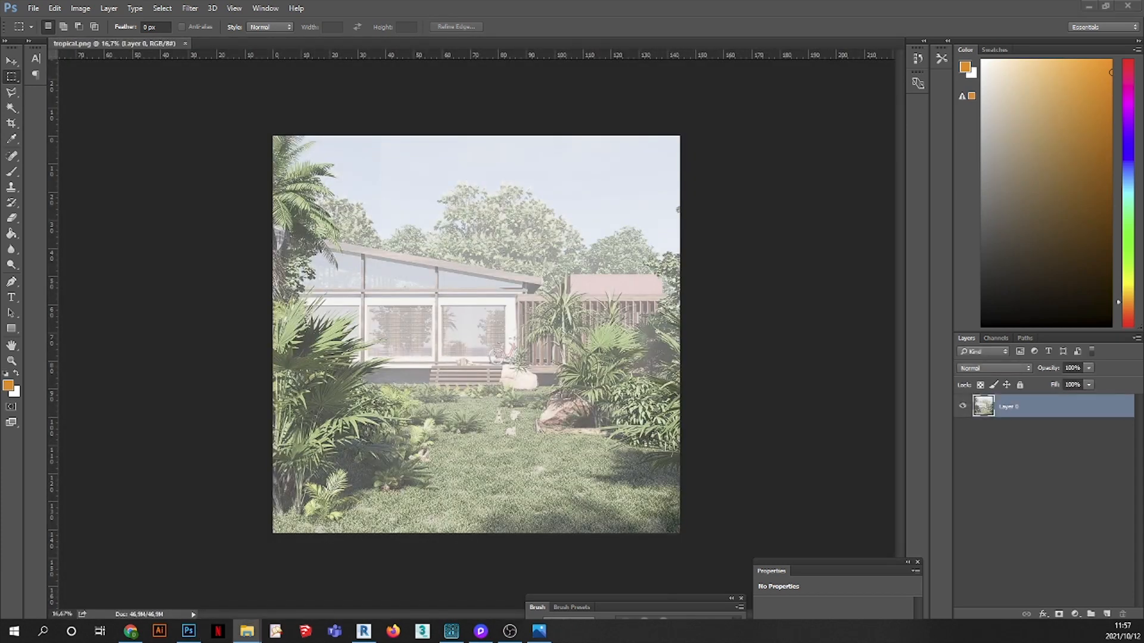
{"action": "left_click_drag", "start_coordinate": [1, 343], "coordinate": [440, 318]}
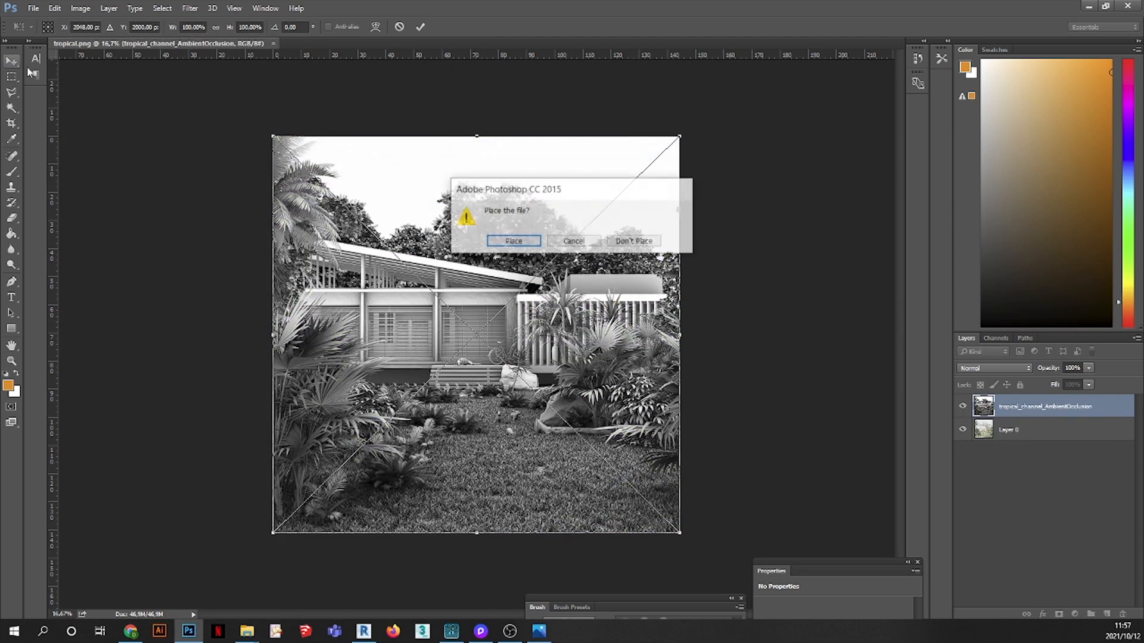
{"action": "left_click", "coordinate": [524, 248]}
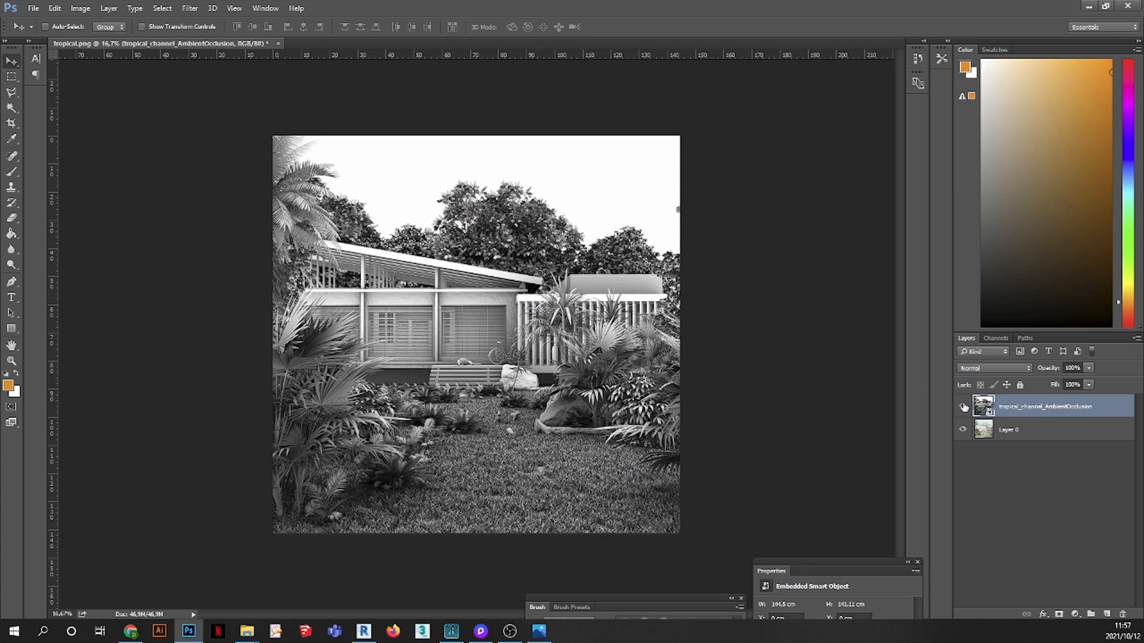
- Set the ambient occlusion layer's blend mode to Multiply and its opacity to 20%
{"action": "left_click", "coordinate": [980, 369]}
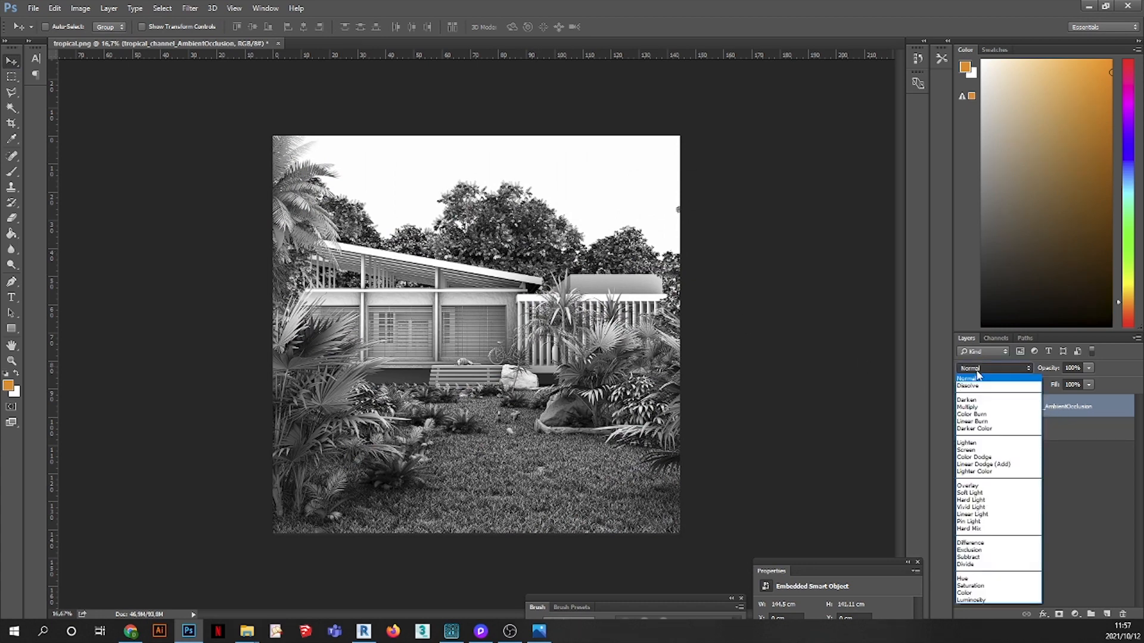
{"action": "left_click", "coordinate": [968, 407]}
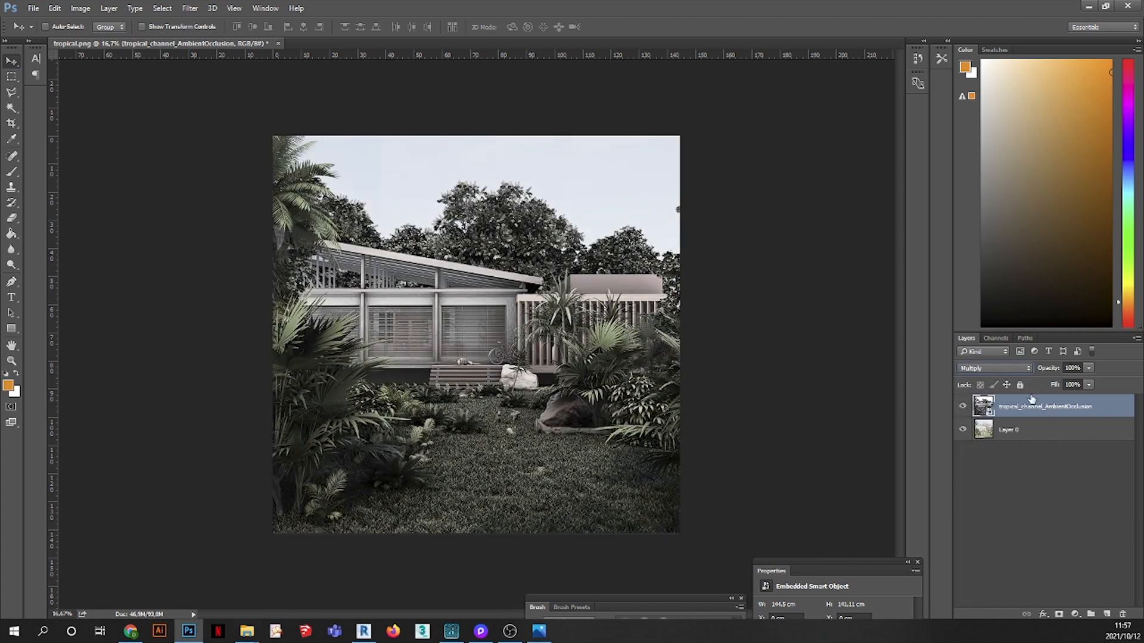
{"action": "left_click", "coordinate": [1088, 369]}
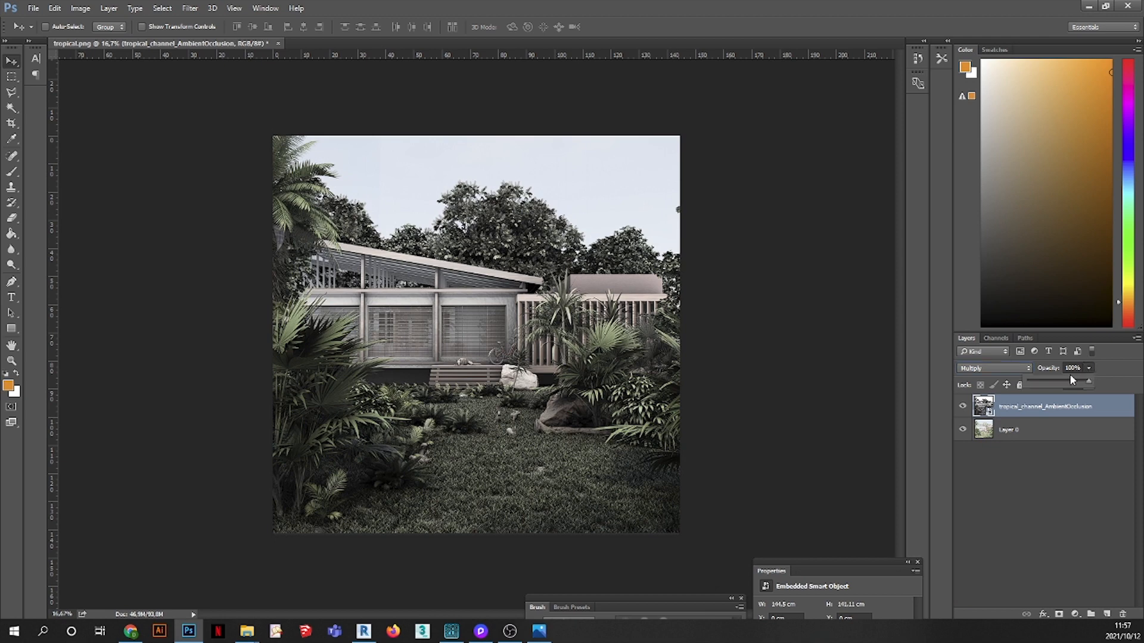
{"action": "double_click", "coordinate": [1073, 369]}
{"action": "type", "text": "20"}
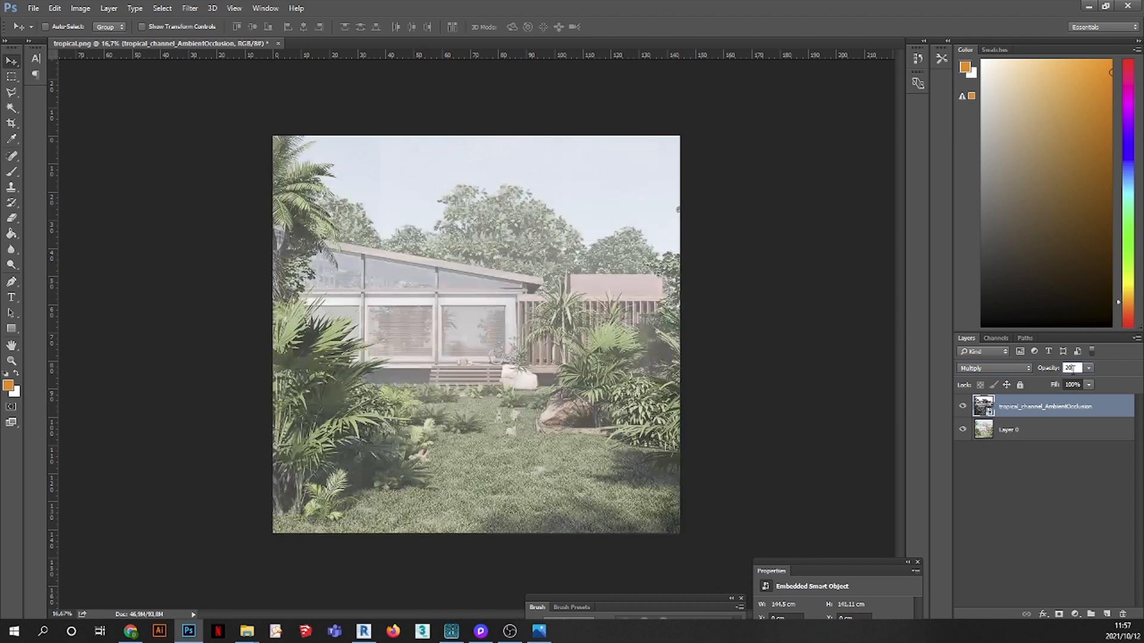
{"action": "key", "text": "Return"}
{"action": "left_click", "coordinate": [1066, 484]}
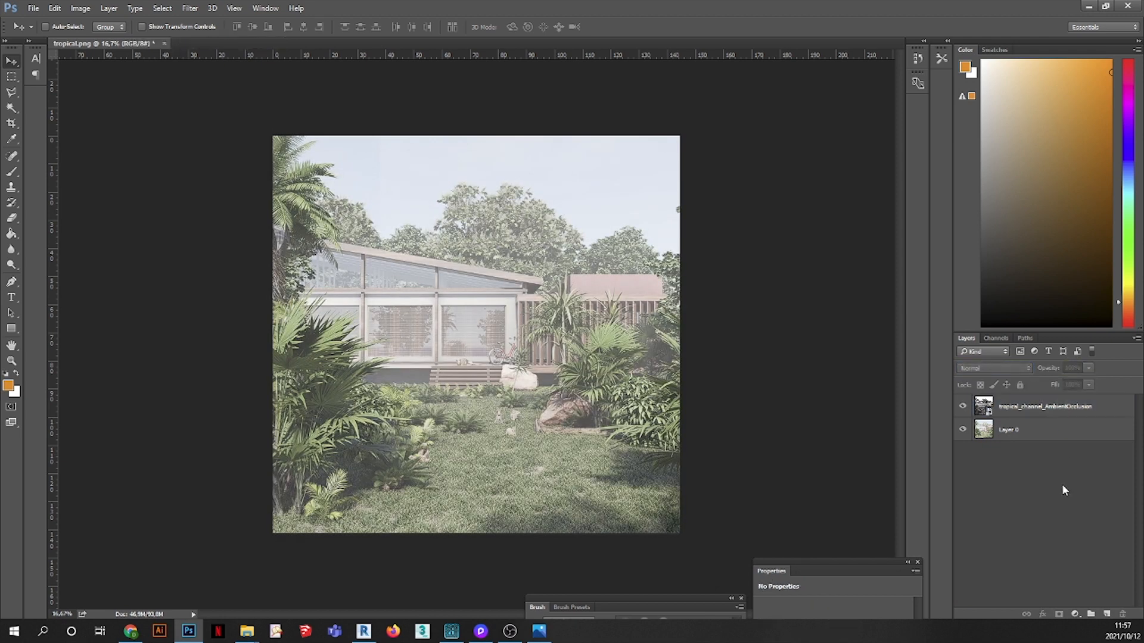
- Compare the image with and without the ambient occlusion layer and set that layer's opacity to 10%
{"action": "left_click", "coordinate": [961, 408]}
{"action": "left_click", "coordinate": [961, 407]}
{"action": "key", "text": "ctrl+plus"}
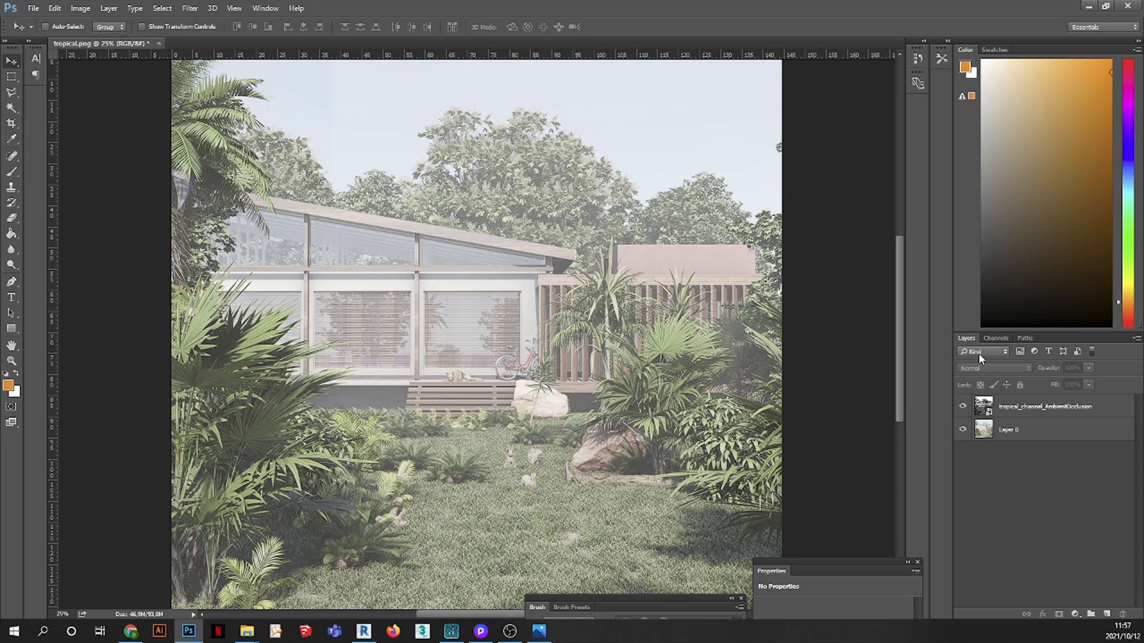
{"action": "left_click", "coordinate": [962, 407]}
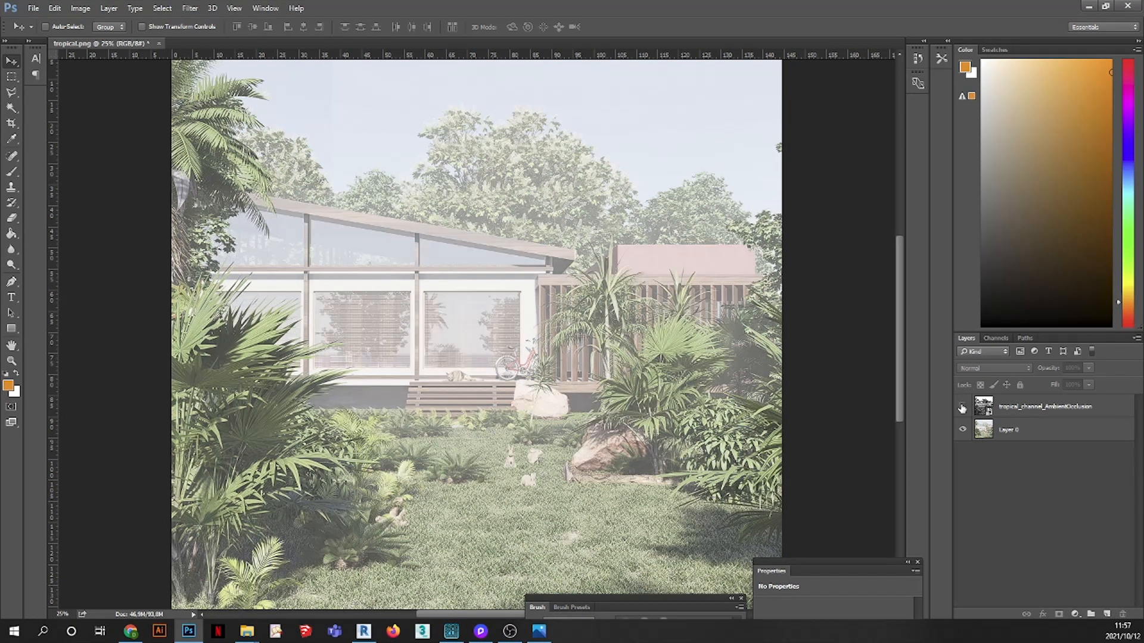
{"action": "left_click", "coordinate": [963, 406]}
{"action": "left_click", "coordinate": [1021, 410]}
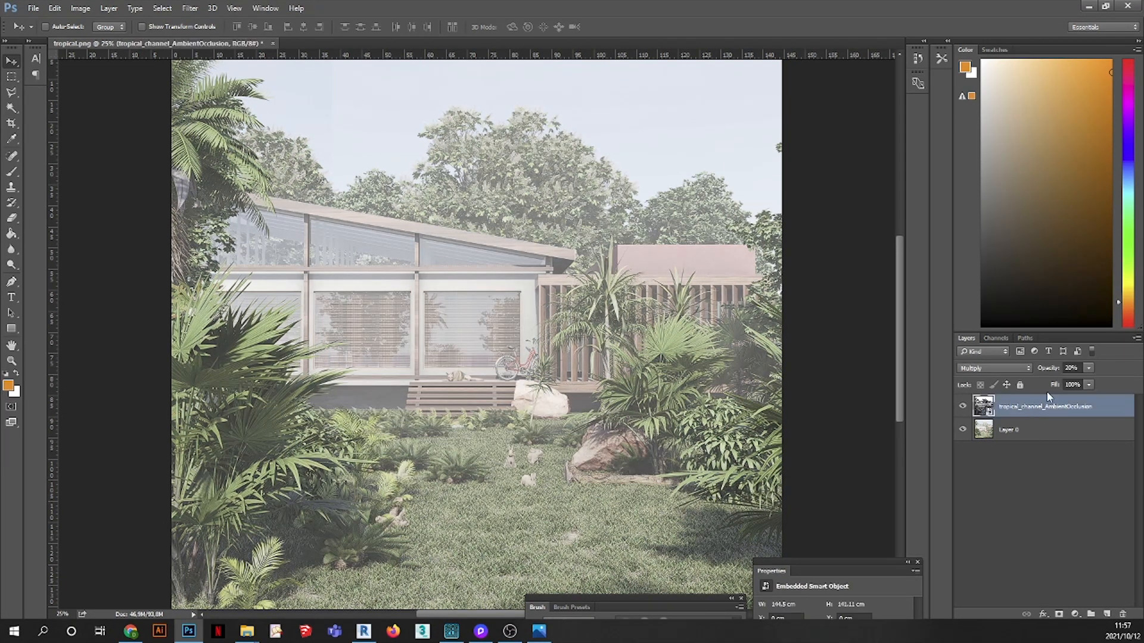
{"action": "left_click", "coordinate": [1073, 367]}
{"action": "type", "text": "10"}
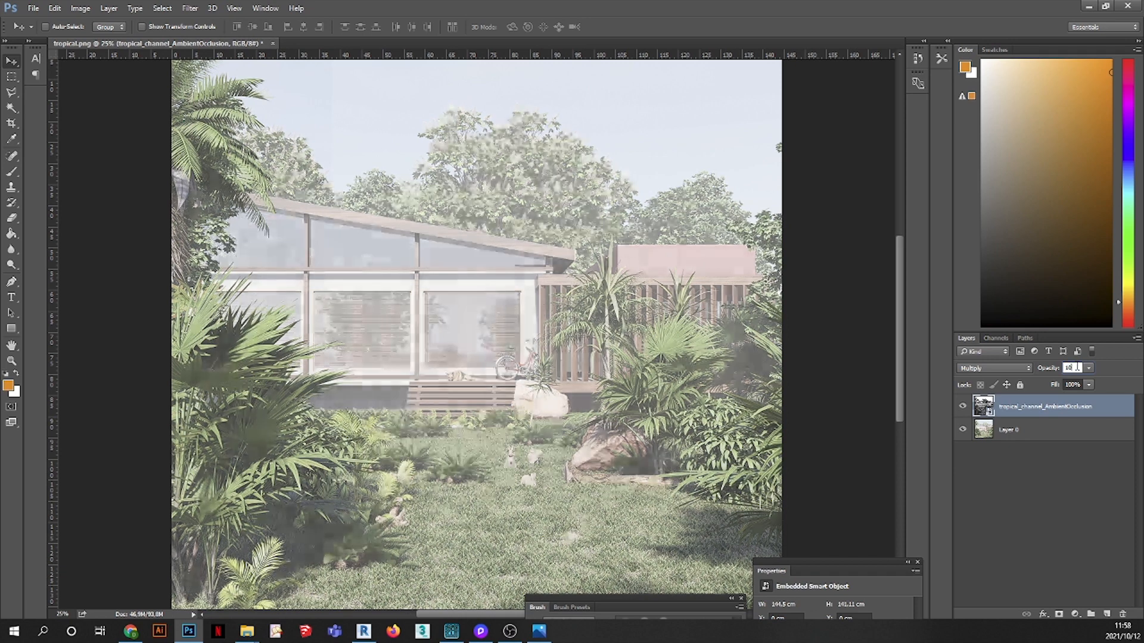
{"action": "left_click", "coordinate": [1071, 469]}
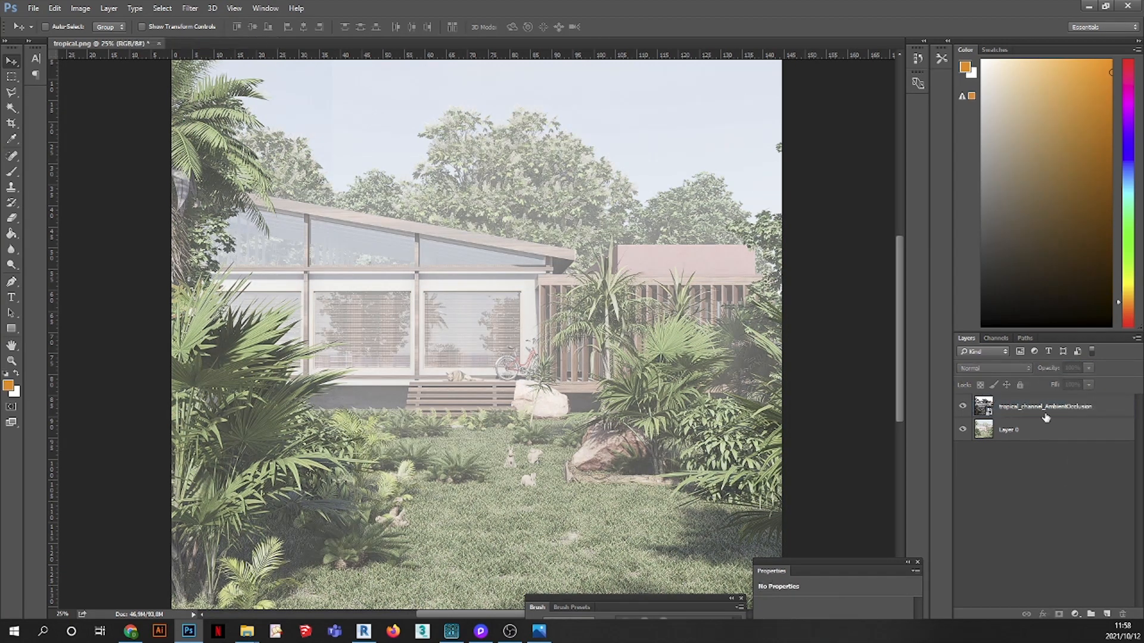
- Toggle the ambient occlusion layer's visibility to judge its subtler effect on the house and vegetation
{"action": "left_click", "coordinate": [963, 406]}
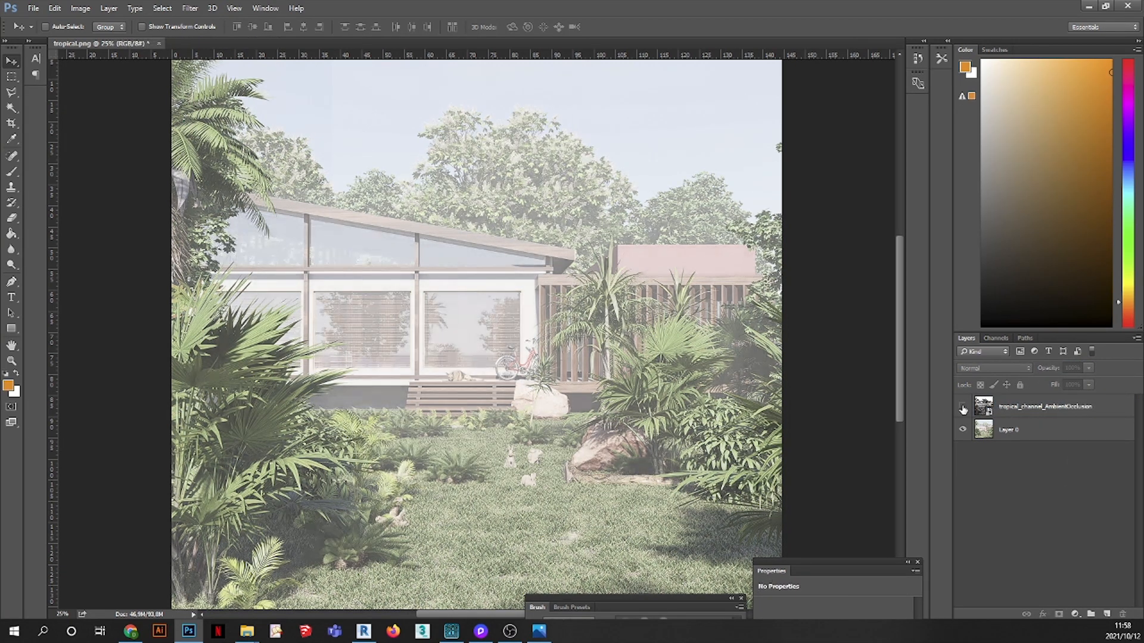
{"action": "left_click", "coordinate": [963, 407]}
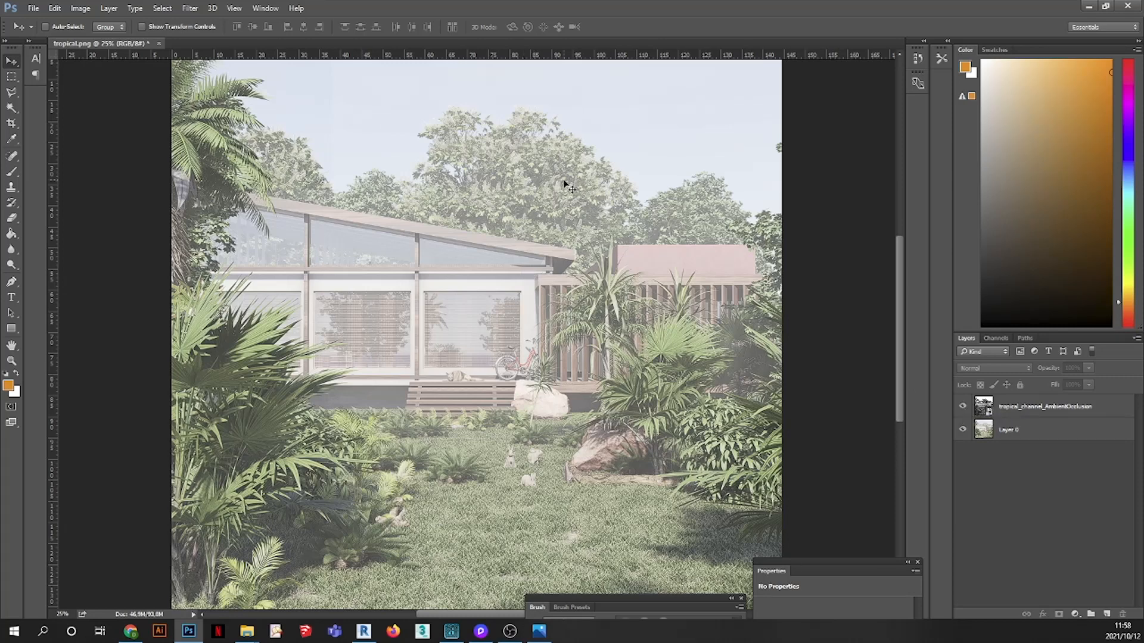
{"action": "left_click", "coordinate": [963, 406]}
{"action": "left_click", "coordinate": [963, 406]}
{"action": "key", "text": "ctrl+minus"}
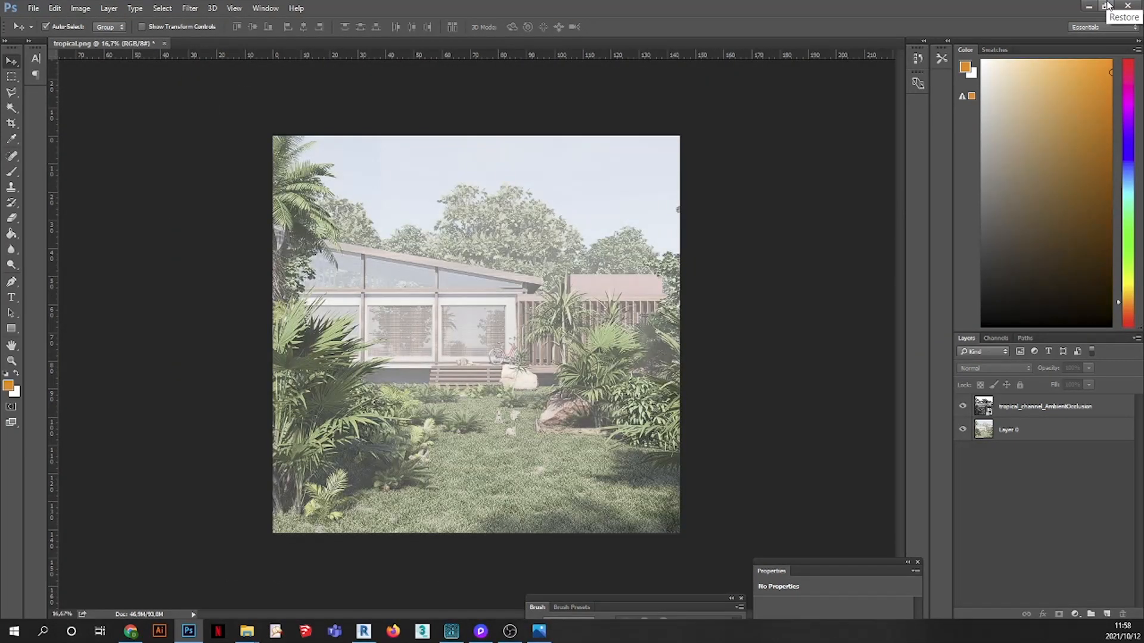
{"action": "key", "text": "ctrl+plus"}
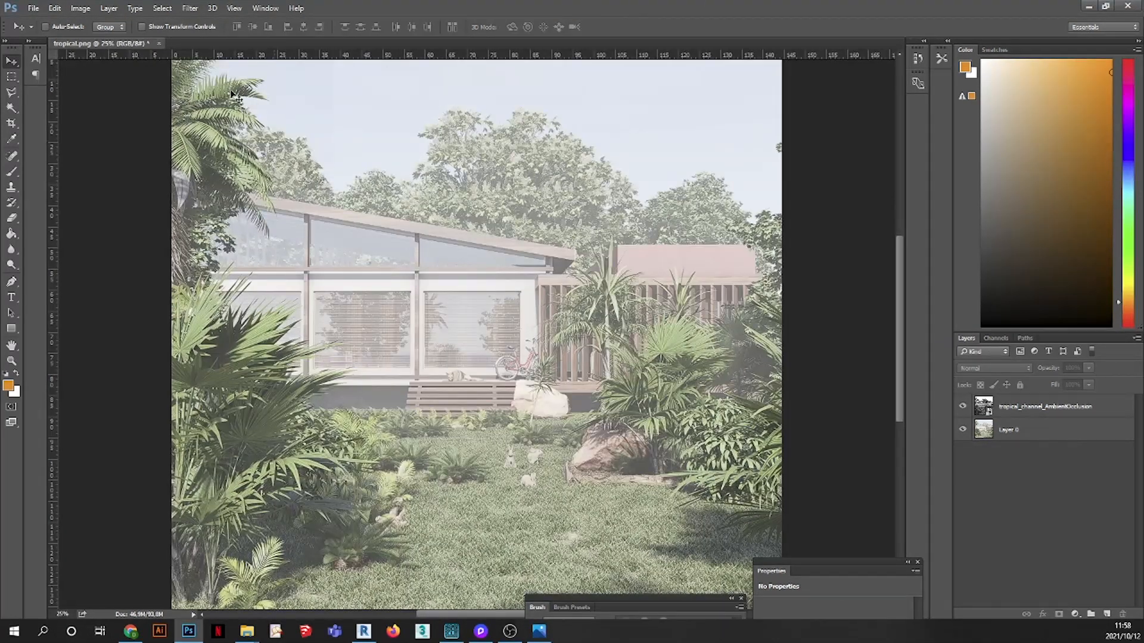
- Save the composite as a JPEG named tropical_AO in New folder
{"action": "left_click", "coordinate": [33, 8]}
{"action": "left_click", "coordinate": [51, 174]}
{"action": "type", "text": "tropical"}
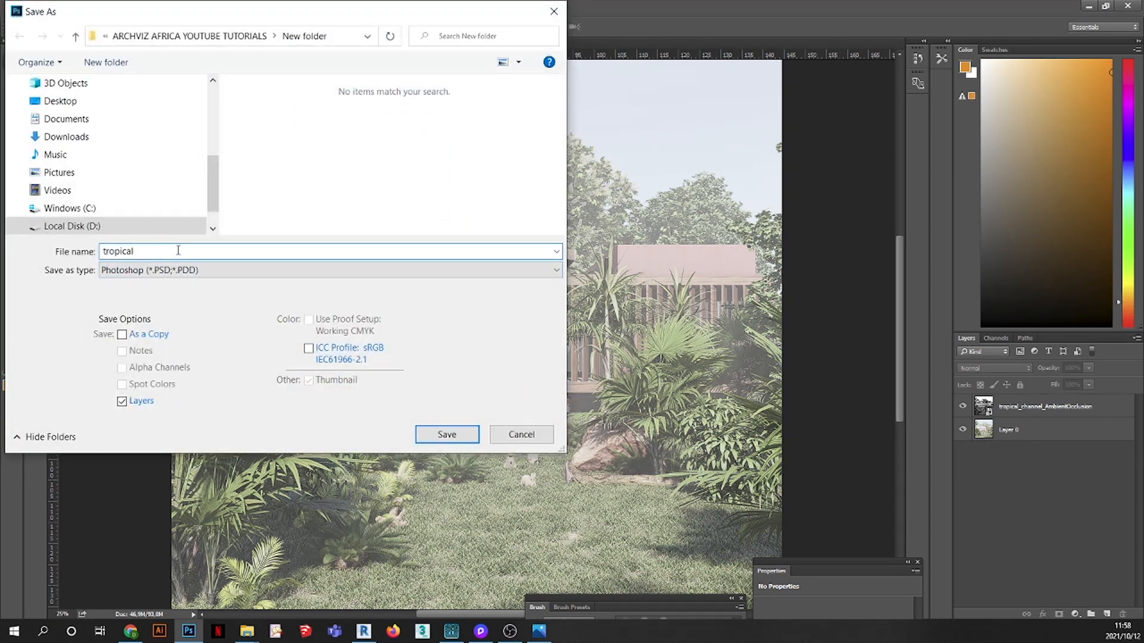
{"action": "type", "text": "_AO"}
{"action": "left_click", "coordinate": [210, 271]}
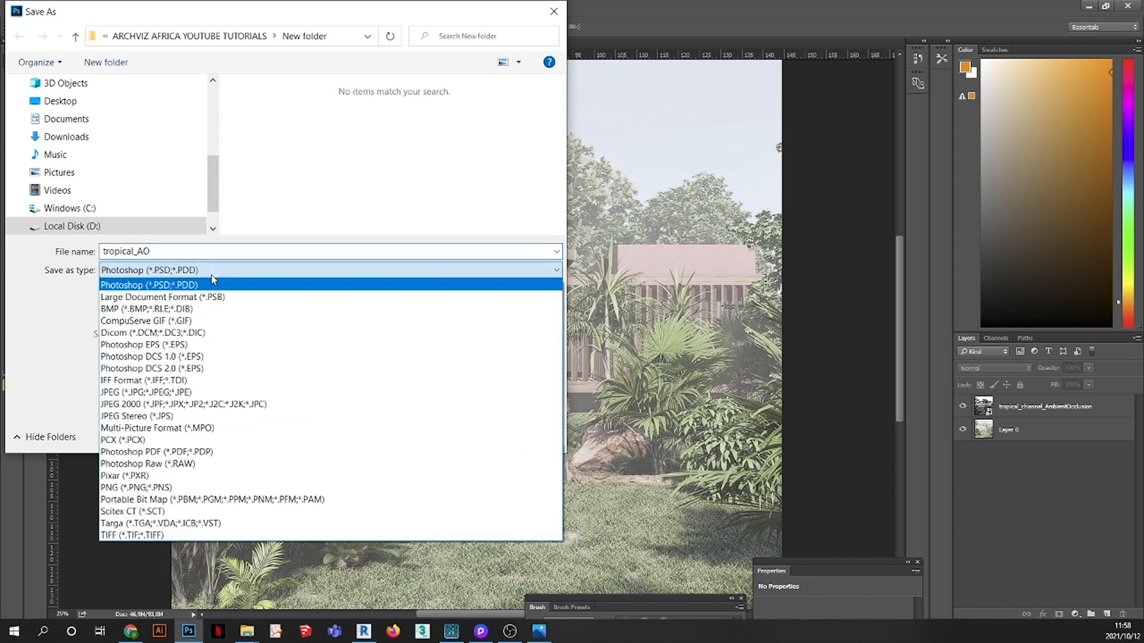
{"action": "left_click", "coordinate": [196, 405]}
{"action": "left_click", "coordinate": [447, 435]}
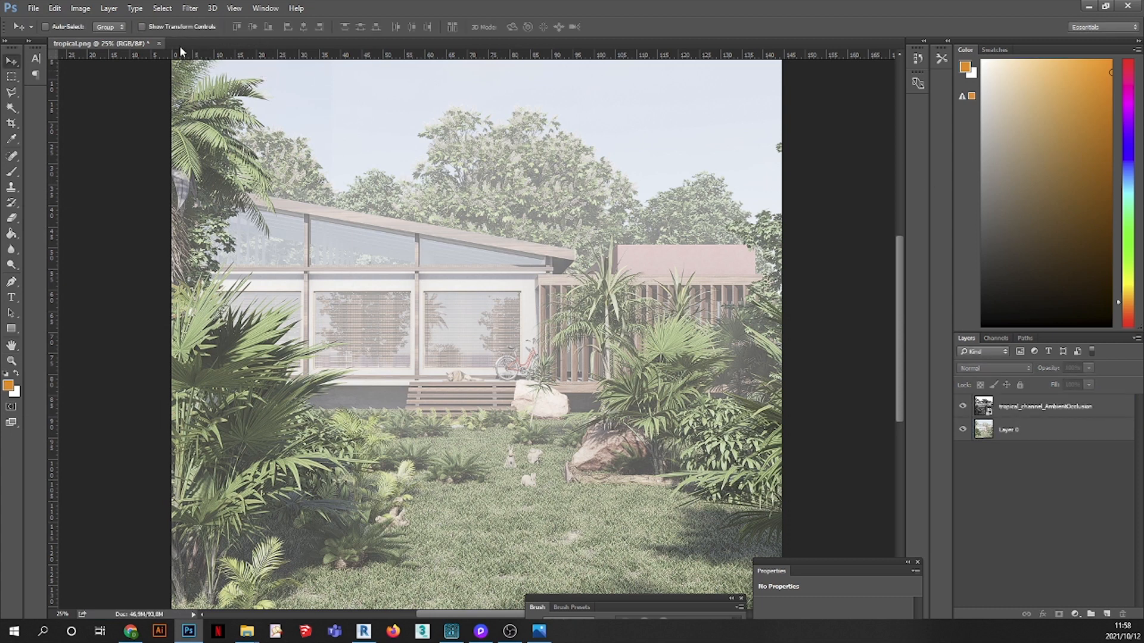
- Close the tropical.png document without saving it and open tropical_AO.jpg from the output folder
{"action": "left_click", "coordinate": [158, 43]}
{"action": "left_click", "coordinate": [554, 239]}
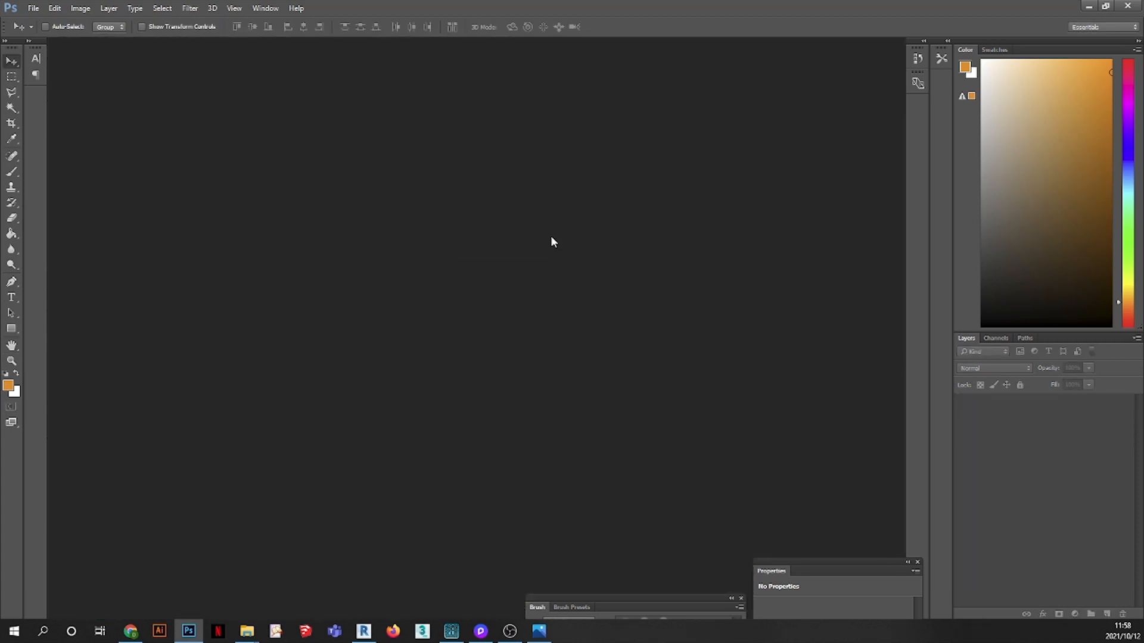
{"action": "key", "text": "alt+Tab"}
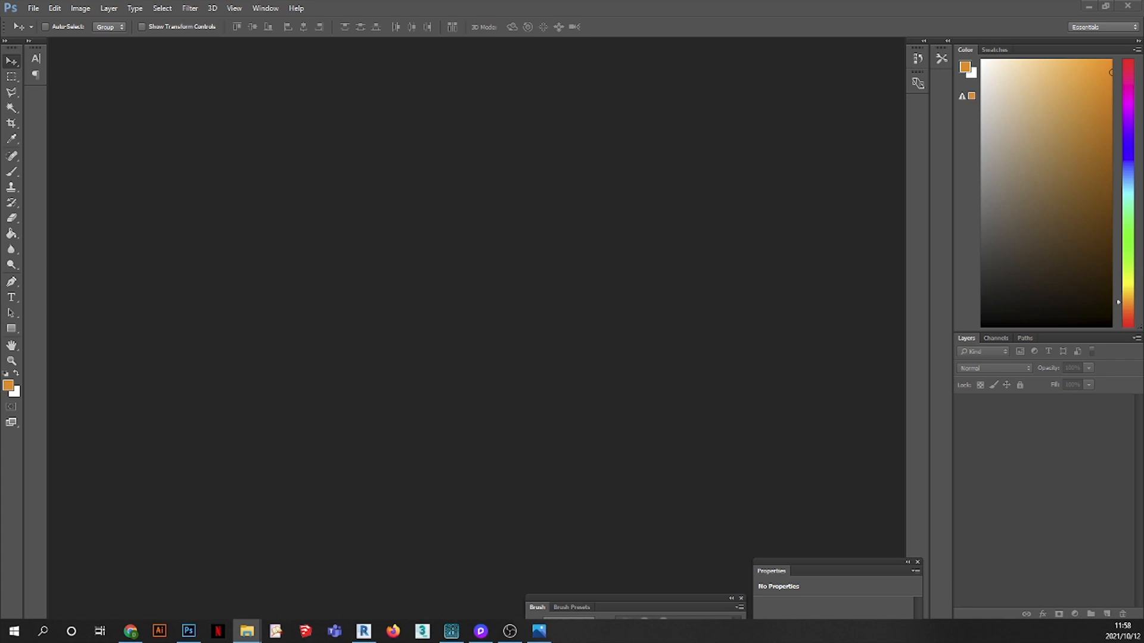
{"action": "left_click_drag", "start_coordinate": [0, 268], "coordinate": [411, 10]}
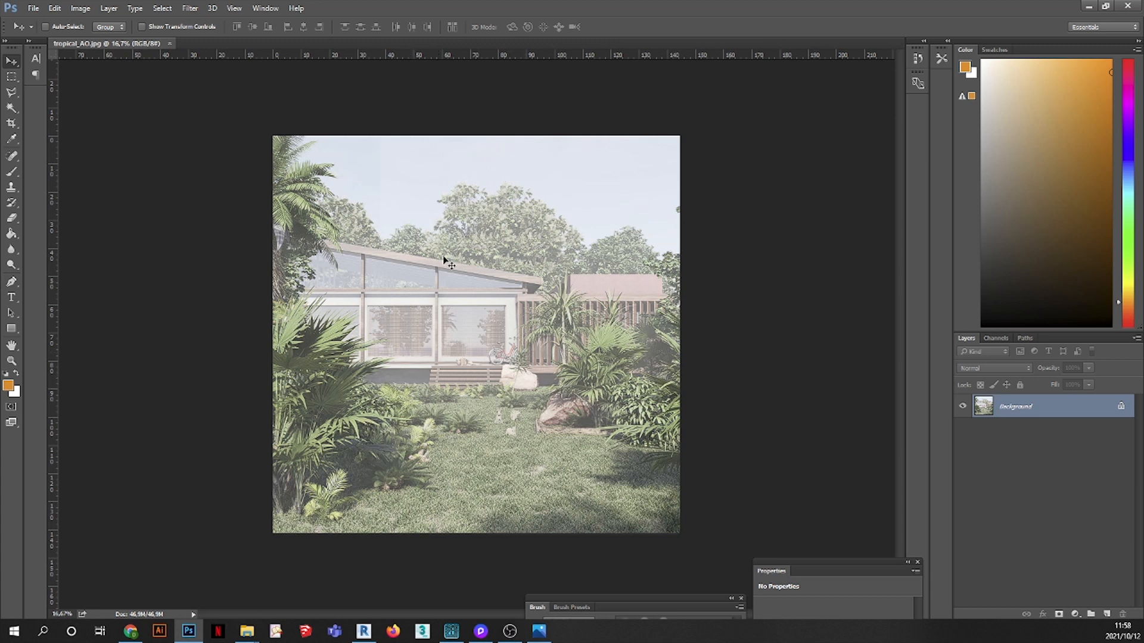
- Convert the locked background into a regular layer named base layer and duplicate it
{"action": "double_click", "coordinate": [1020, 408]}
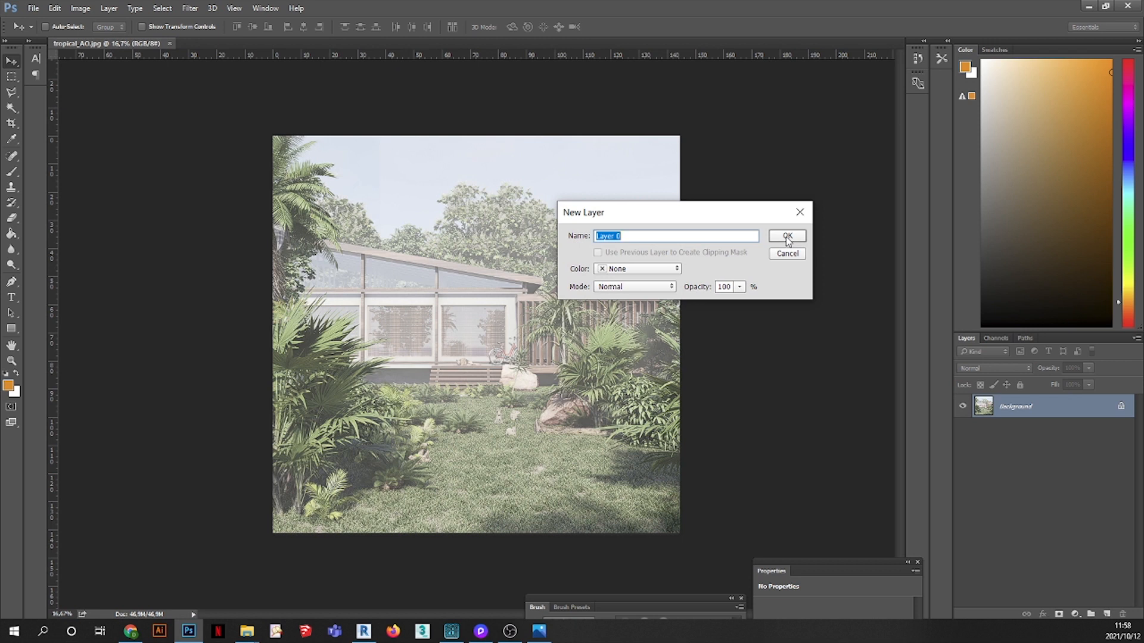
{"action": "type", "text": "base l"}
{"action": "left_click", "coordinate": [783, 235]}
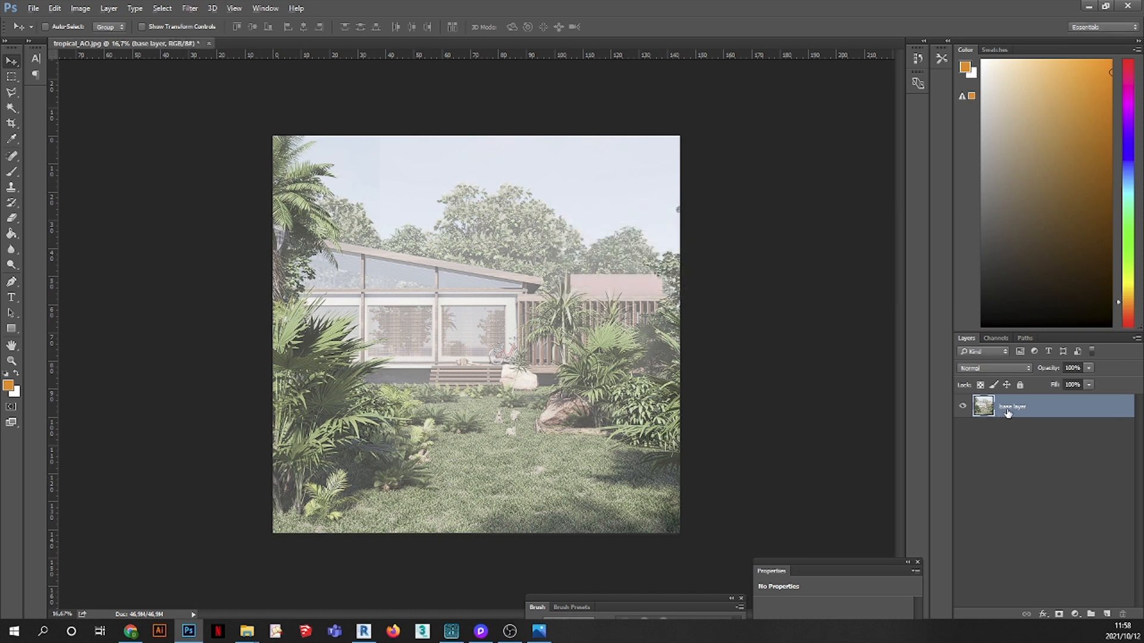
{"action": "key", "text": "ctrl+j"}
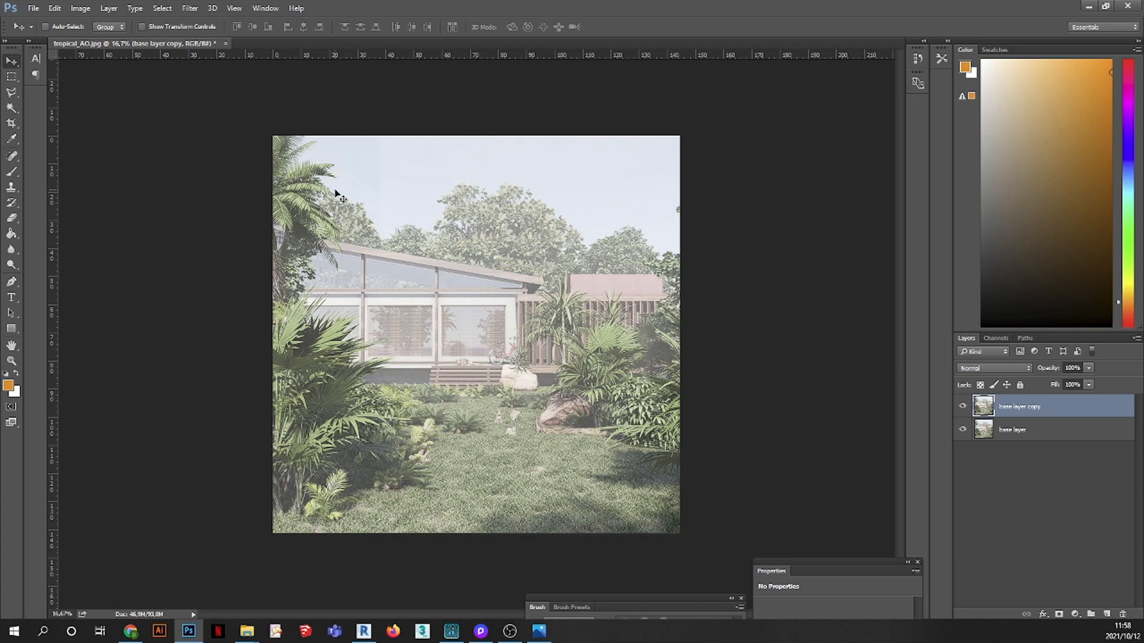
- Start the Camera Raw Filter on the base layer copy and set its white balance to Auto
{"action": "left_click", "coordinate": [189, 9]}
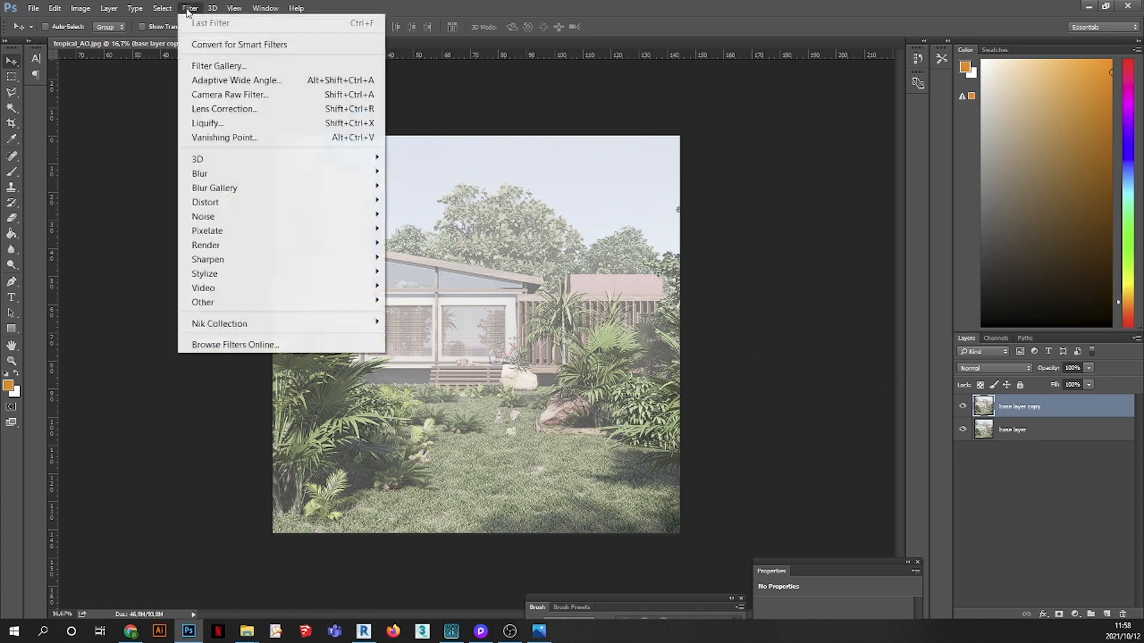
{"action": "left_click", "coordinate": [229, 94]}
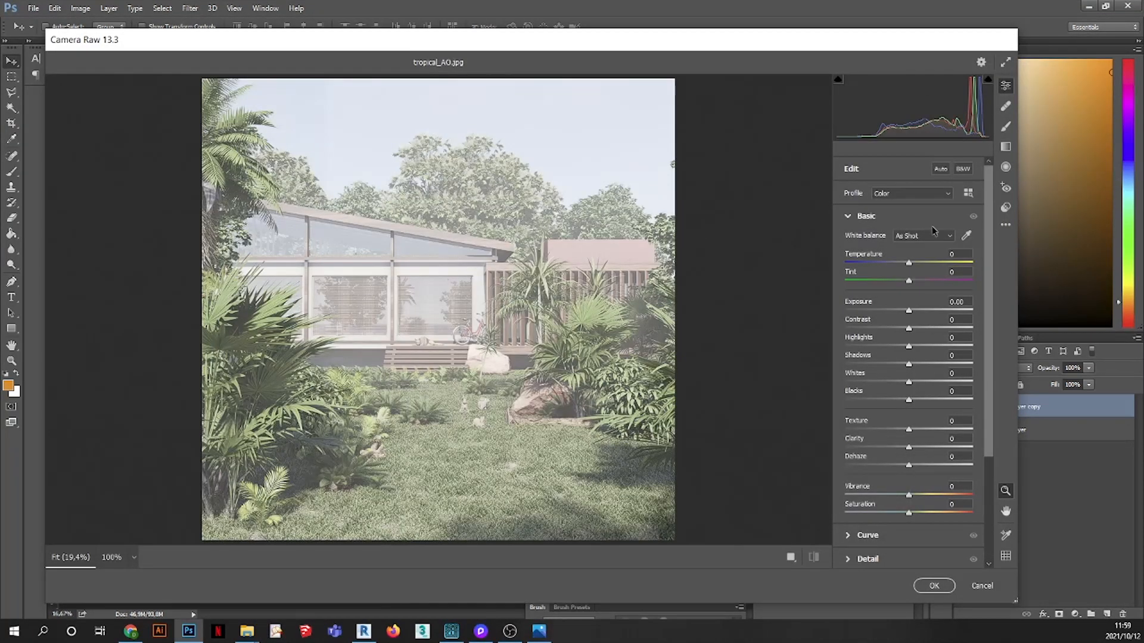
{"action": "left_click", "coordinate": [902, 257]}
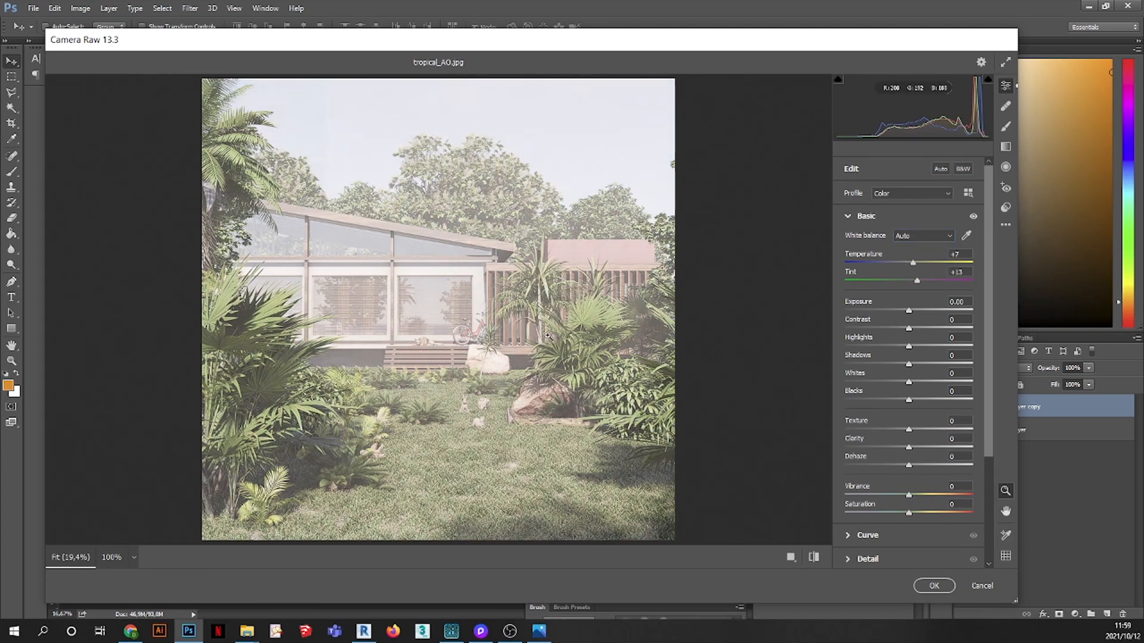
{"action": "left_click", "coordinate": [923, 239]}
{"action": "left_click", "coordinate": [915, 250]}
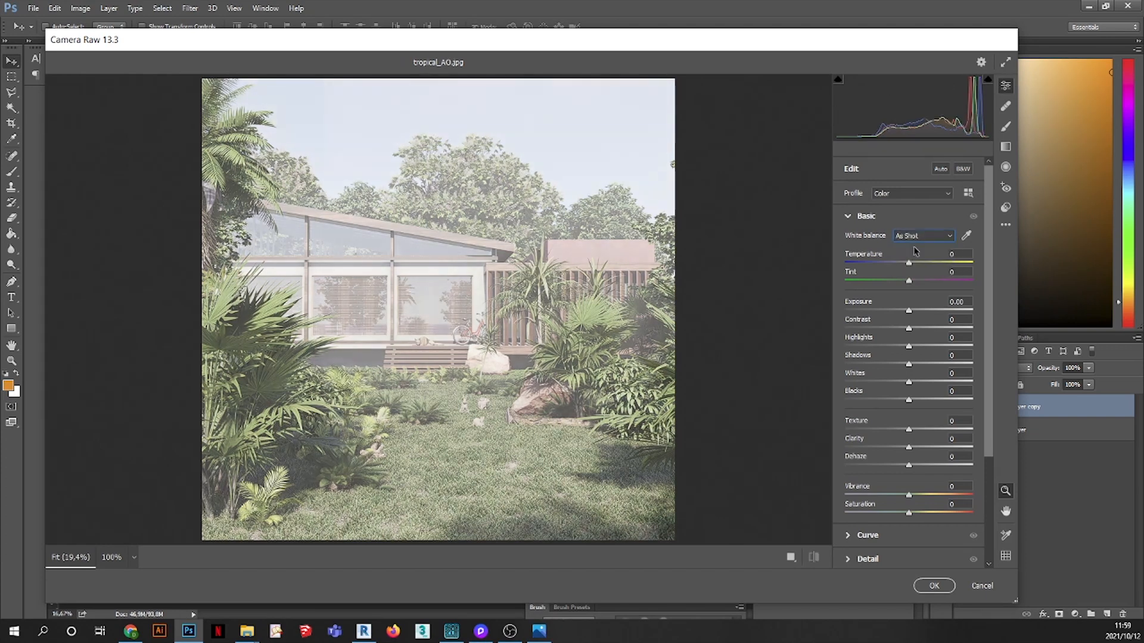
{"action": "mouse_move", "coordinate": [909, 265]}
{"action": "left_mouse_down"}
{"action": "mouse_move", "coordinate": [898, 266]}
{"action": "mouse_move", "coordinate": [912, 267]}
{"action": "left_mouse_up"}
{"action": "left_click", "coordinate": [920, 238]}
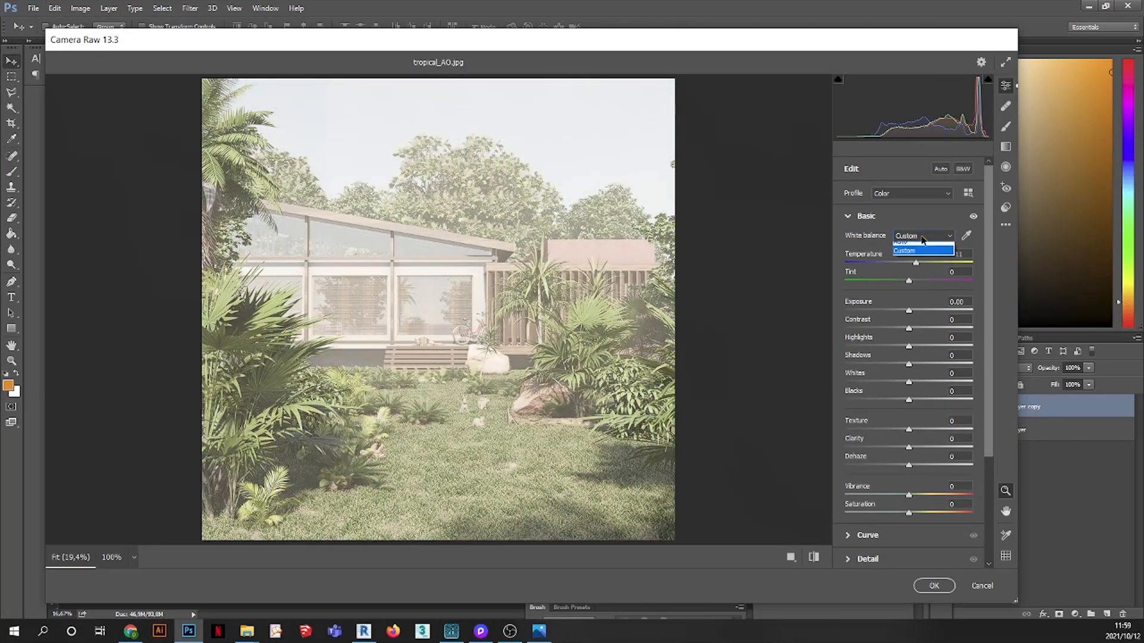
{"action": "left_click", "coordinate": [914, 257]}
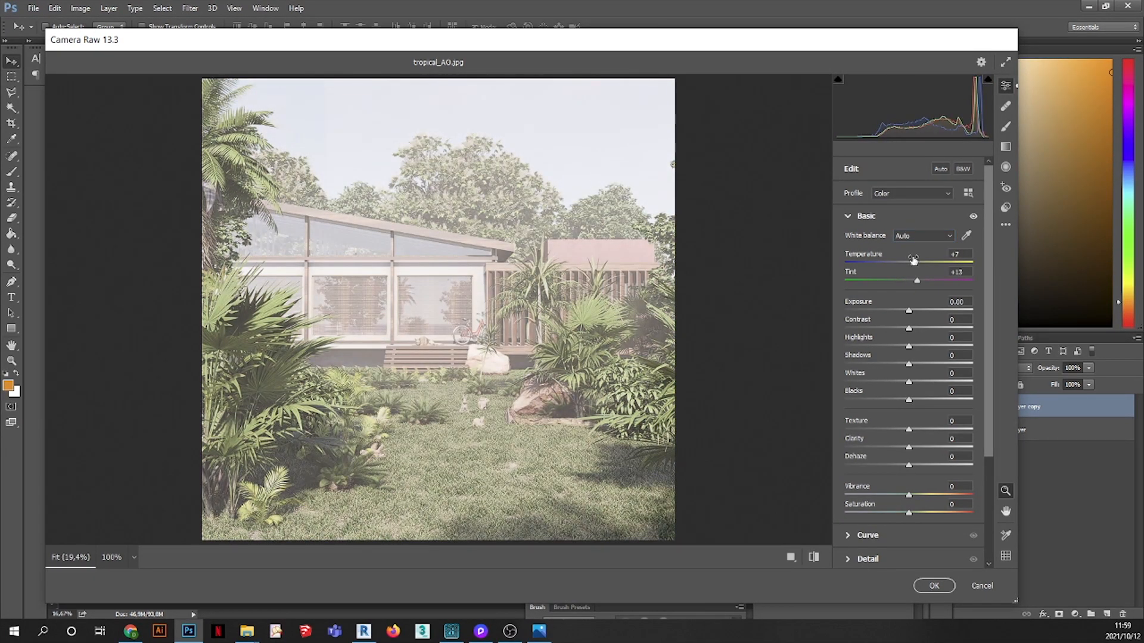
- Set exposure to -0.80, highlights to -22, shadows to +21 and clarity to about +30, and apply the Camera Raw adjustments
{"action": "left_click_drag", "start_coordinate": [909, 312], "coordinate": [899, 312]}
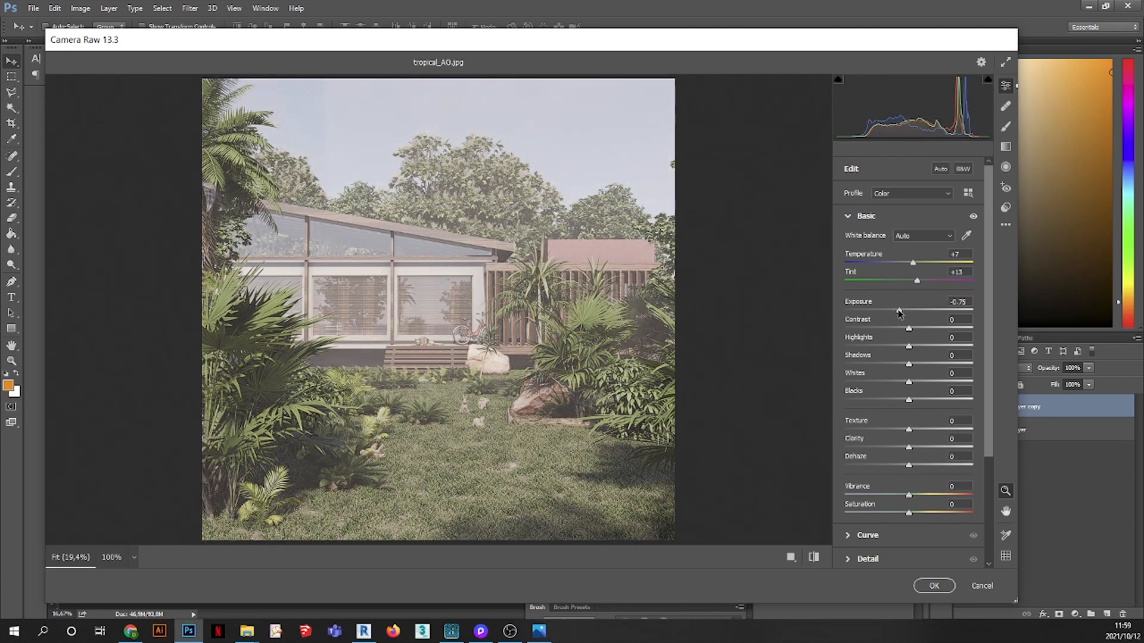
{"action": "left_click_drag", "start_coordinate": [900, 312], "coordinate": [925, 368]}
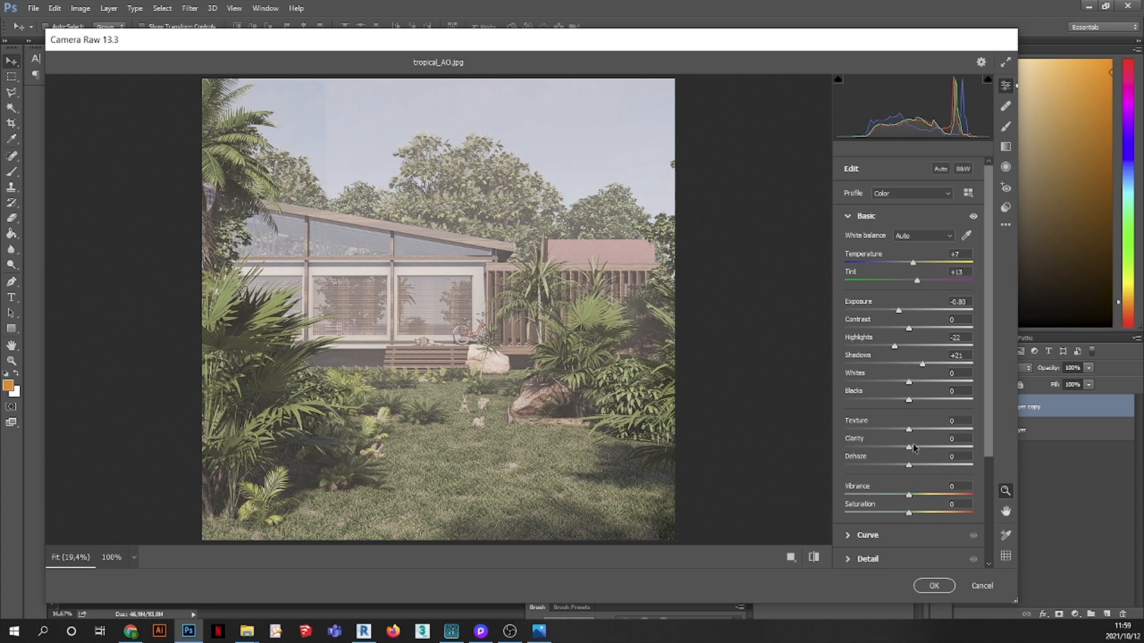
{"action": "left_click_drag", "start_coordinate": [908, 446], "coordinate": [926, 450]}
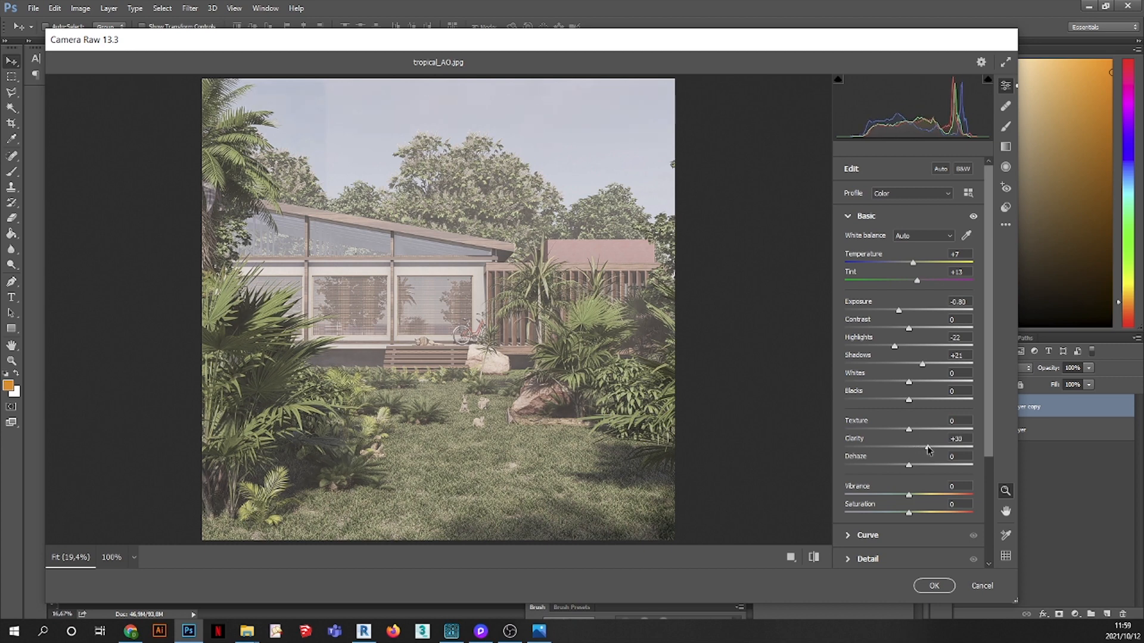
{"action": "left_click_drag", "start_coordinate": [927, 450], "coordinate": [929, 448]}
{"action": "left_click", "coordinate": [935, 587]}
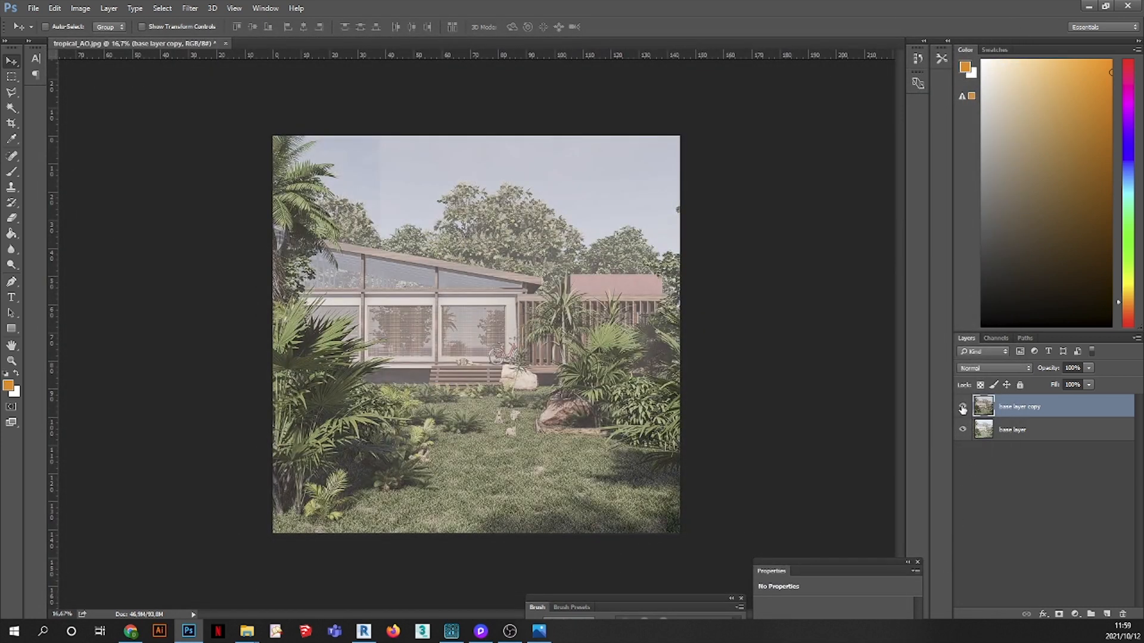
- Toggle the base layer copy's visibility to compare the image before and after the Camera Raw adjustments
{"action": "left_click", "coordinate": [963, 407]}
{"action": "left_click", "coordinate": [963, 406]}
{"action": "left_click", "coordinate": [963, 406]}
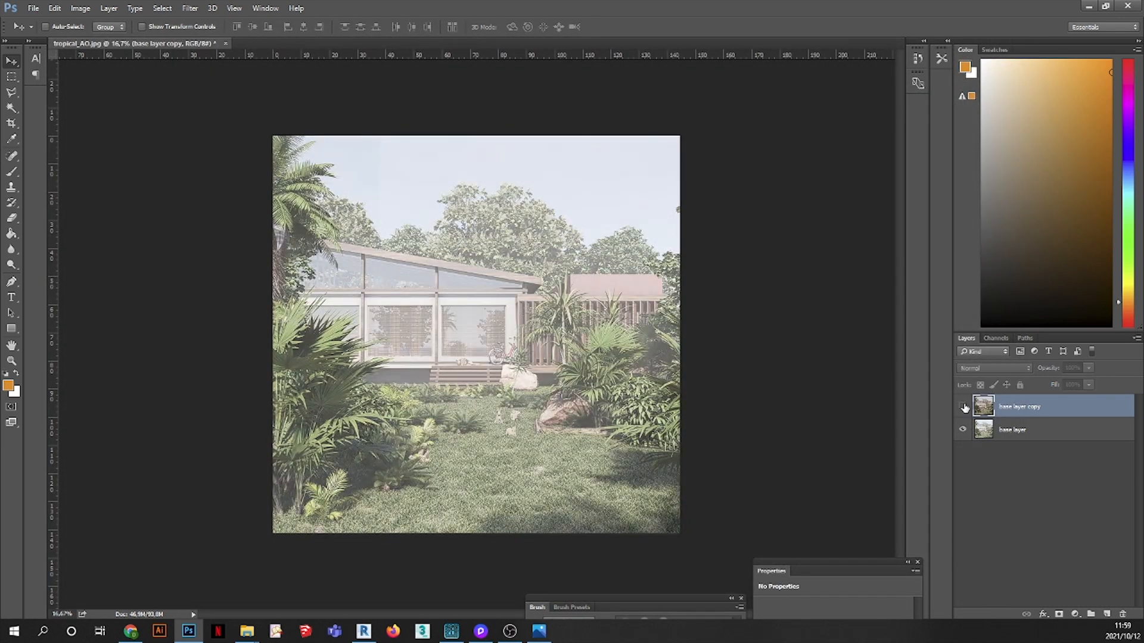
{"action": "left_click", "coordinate": [963, 407]}
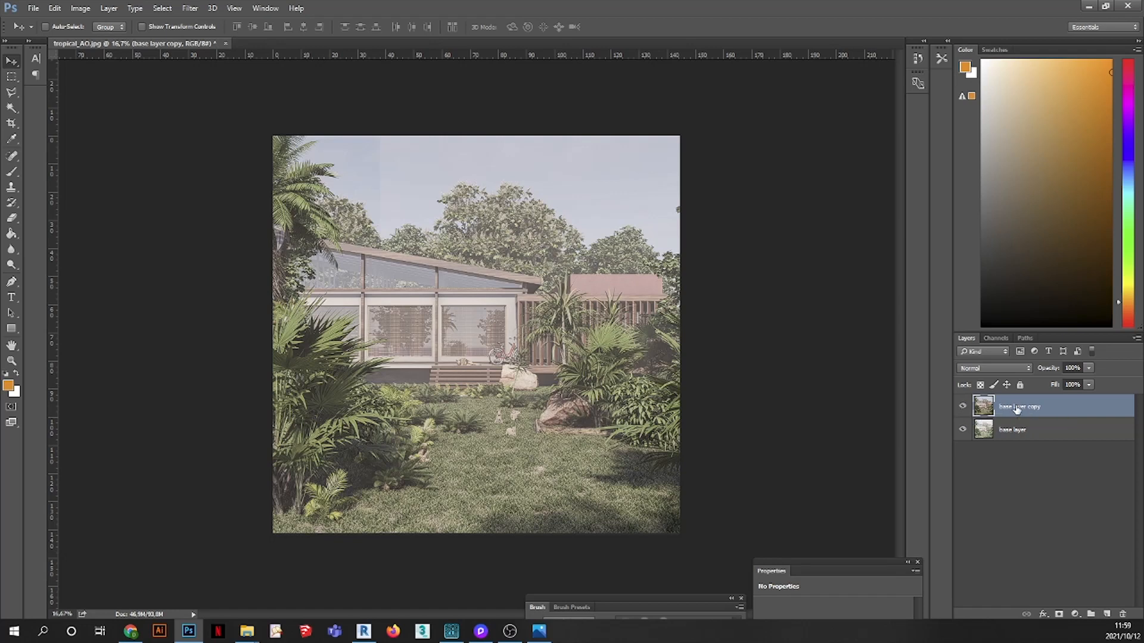
- Duplicate the adjusted base layer copy and start Color Efex Pro 4 from the Nik Selective Tool
{"action": "key", "text": "ctrl+j"}
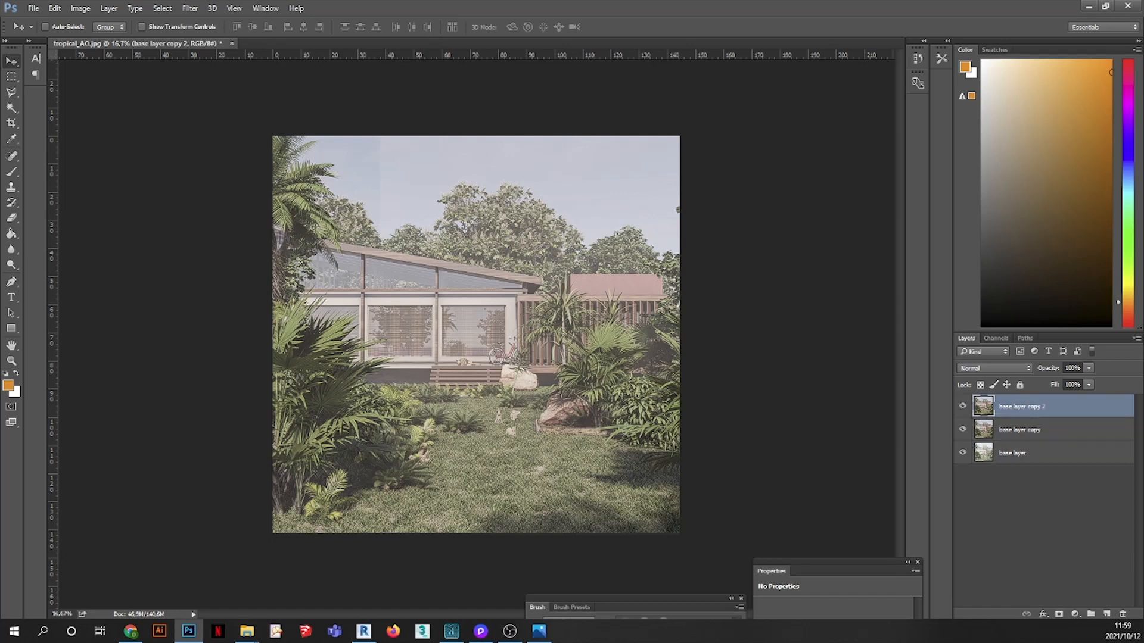
{"action": "left_click_drag", "start_coordinate": [0, 240], "coordinate": [149, 237]}
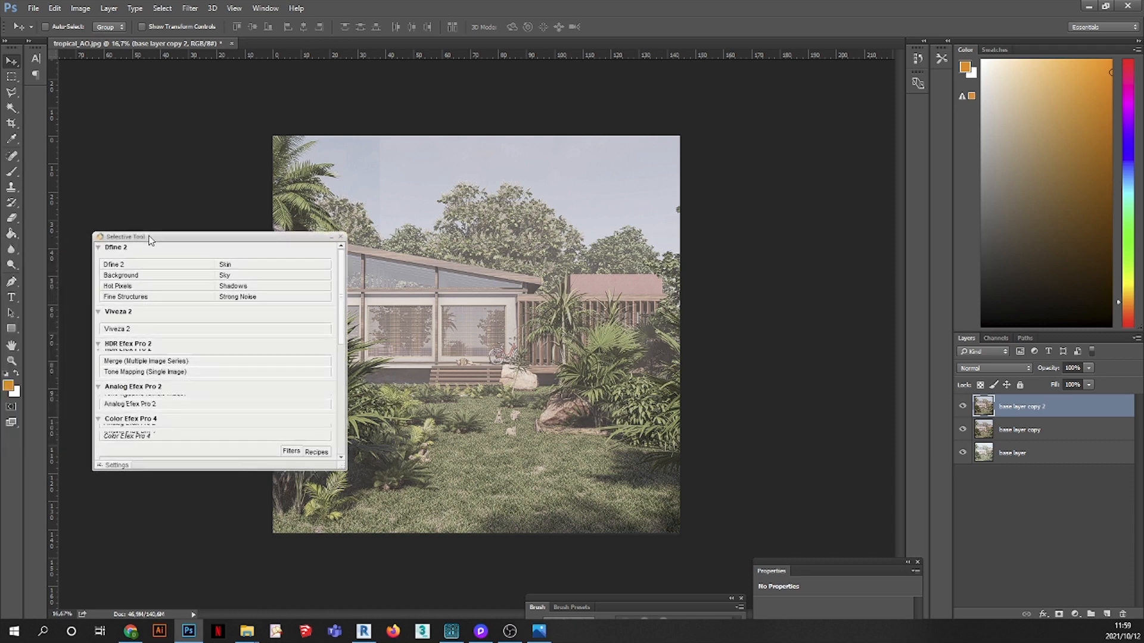
{"action": "left_click", "coordinate": [190, 9]}
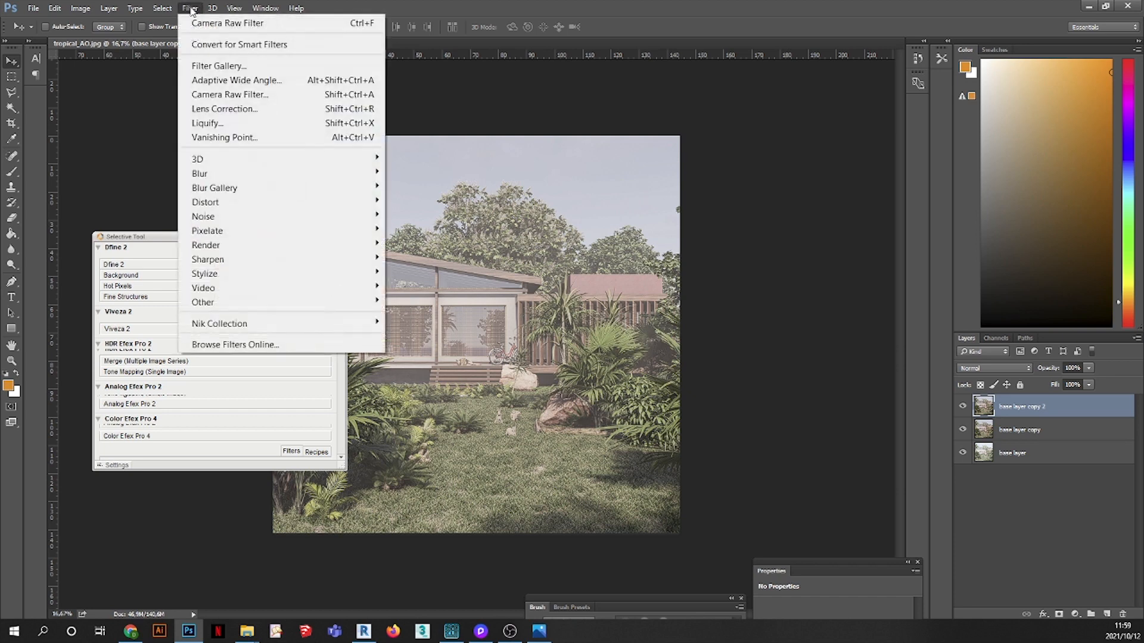
{"action": "mouse_move", "coordinate": [216, 329]}
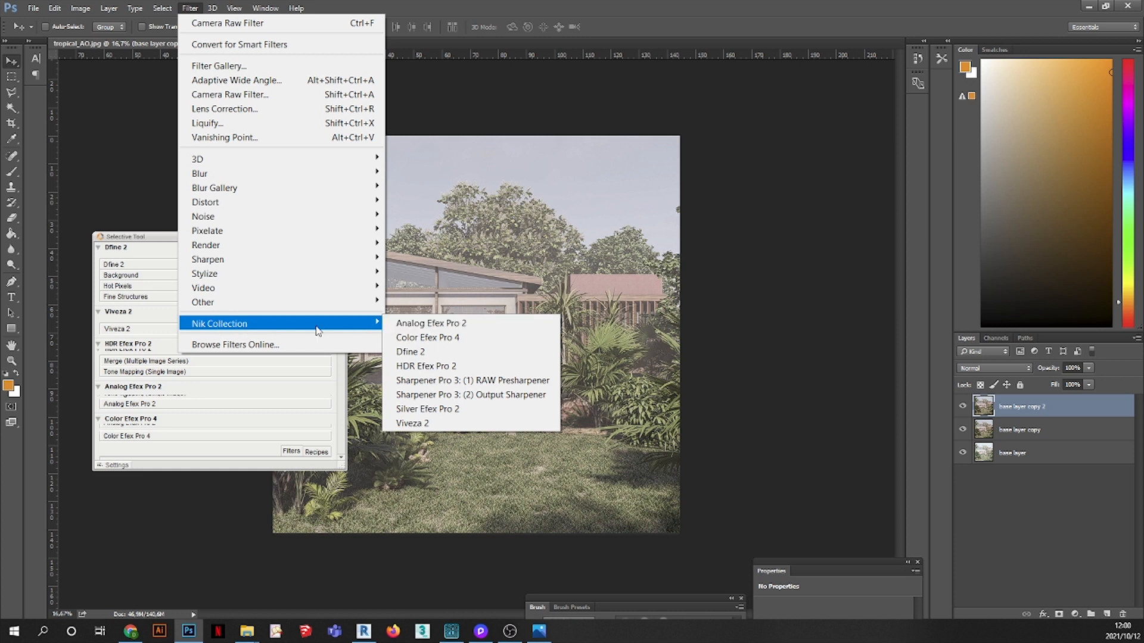
{"action": "left_click", "coordinate": [154, 238]}
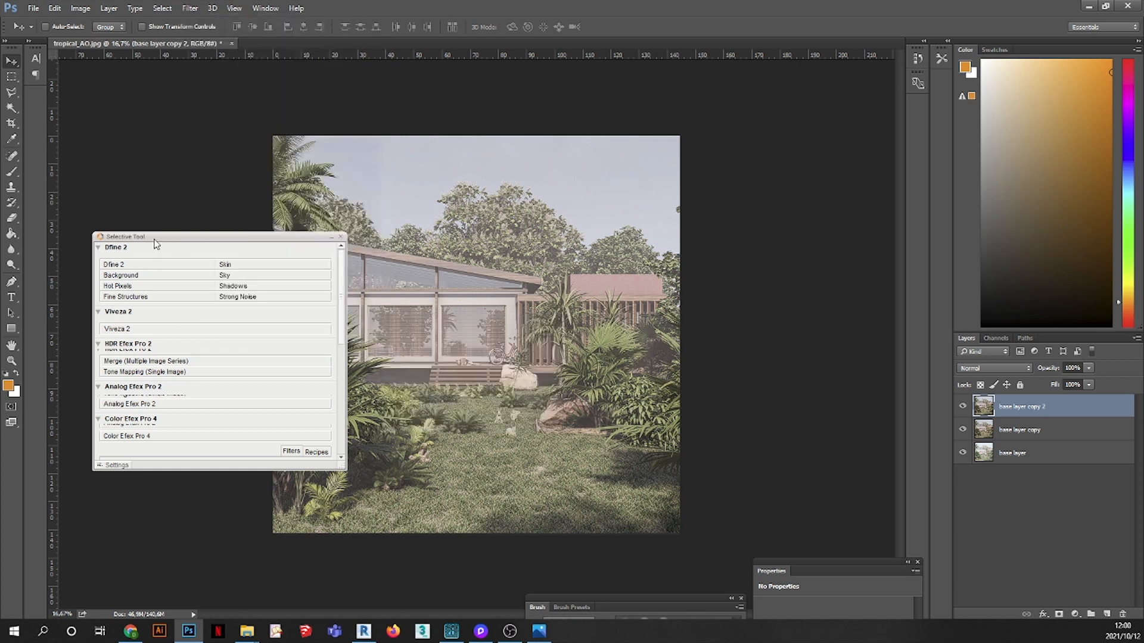
{"action": "left_click", "coordinate": [140, 436]}
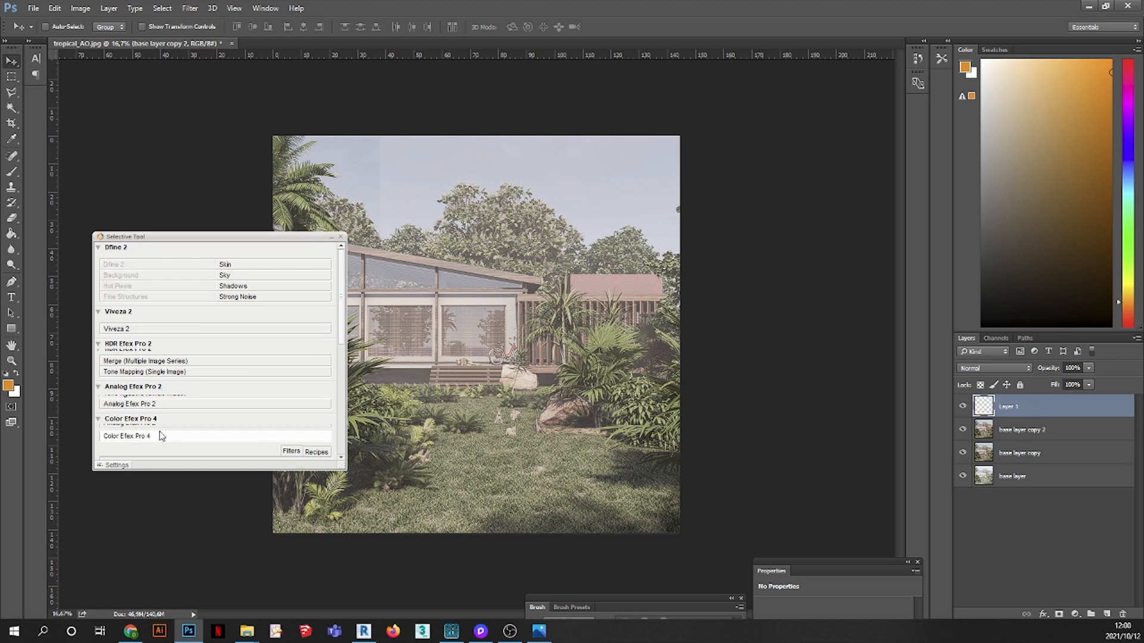
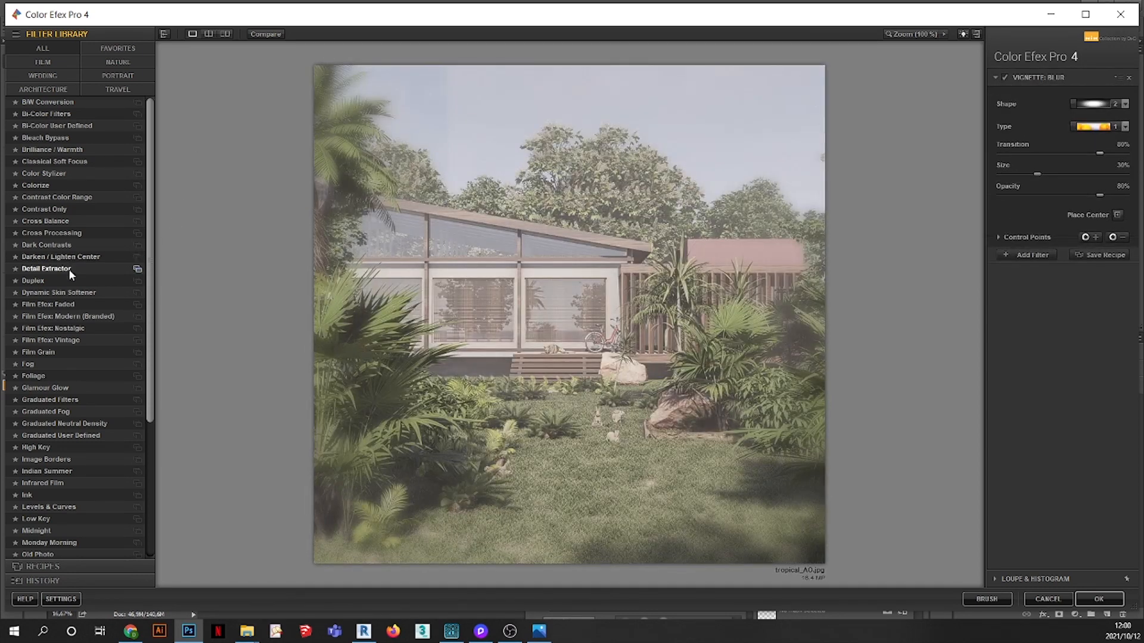
- Apply the Cross Processing filter with method C01, checking the look against the TROPICAL HOUSE_D5 2.0.jpg reference in Photos
{"action": "left_click", "coordinate": [64, 233]}
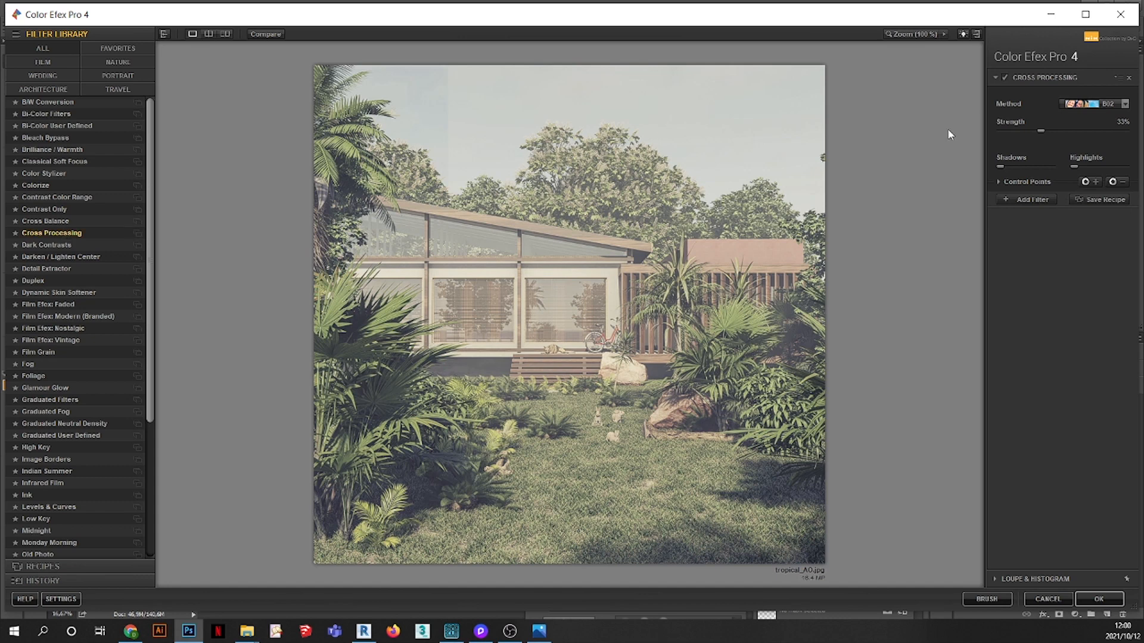
{"action": "left_click", "coordinate": [1125, 103]}
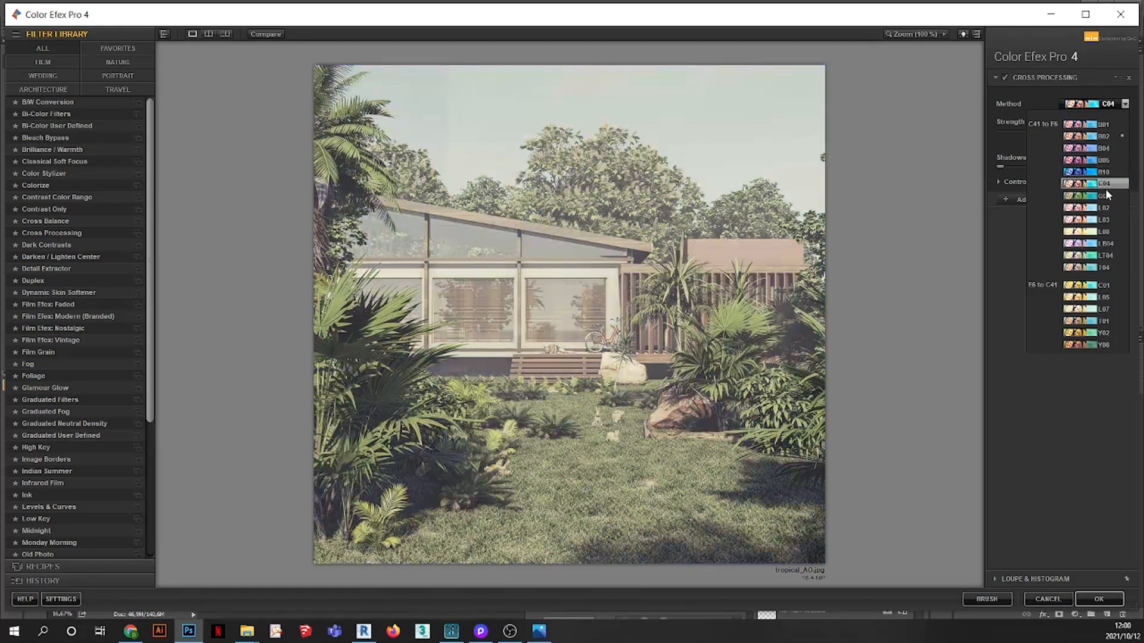
{"action": "left_click", "coordinate": [1101, 286]}
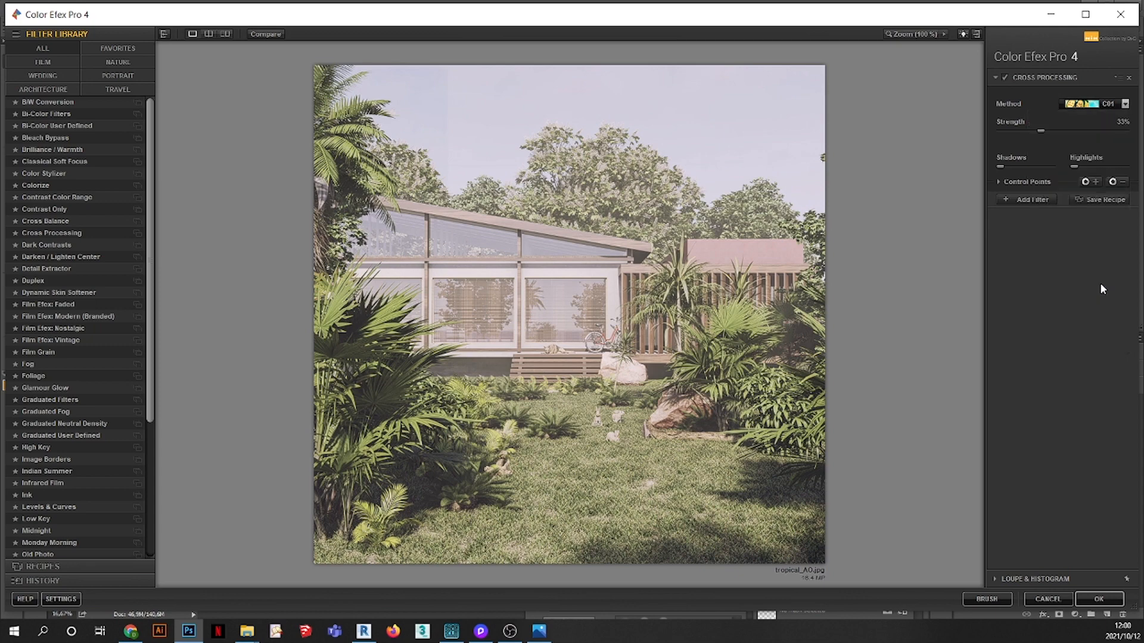
{"action": "left_click", "coordinate": [542, 633]}
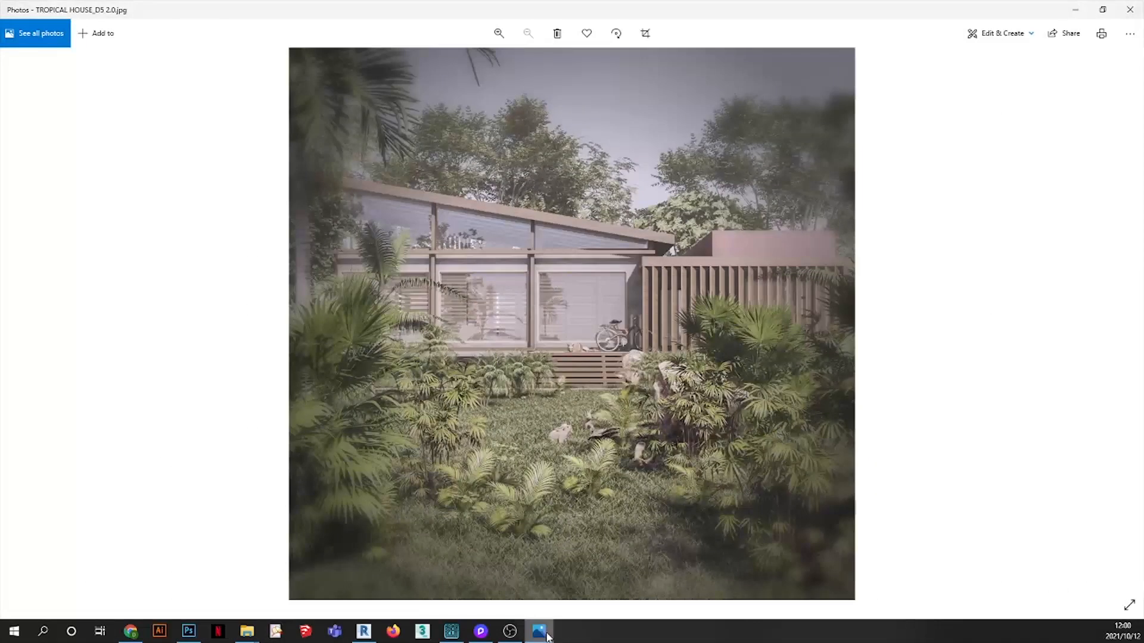
{"action": "left_click", "coordinate": [542, 633]}
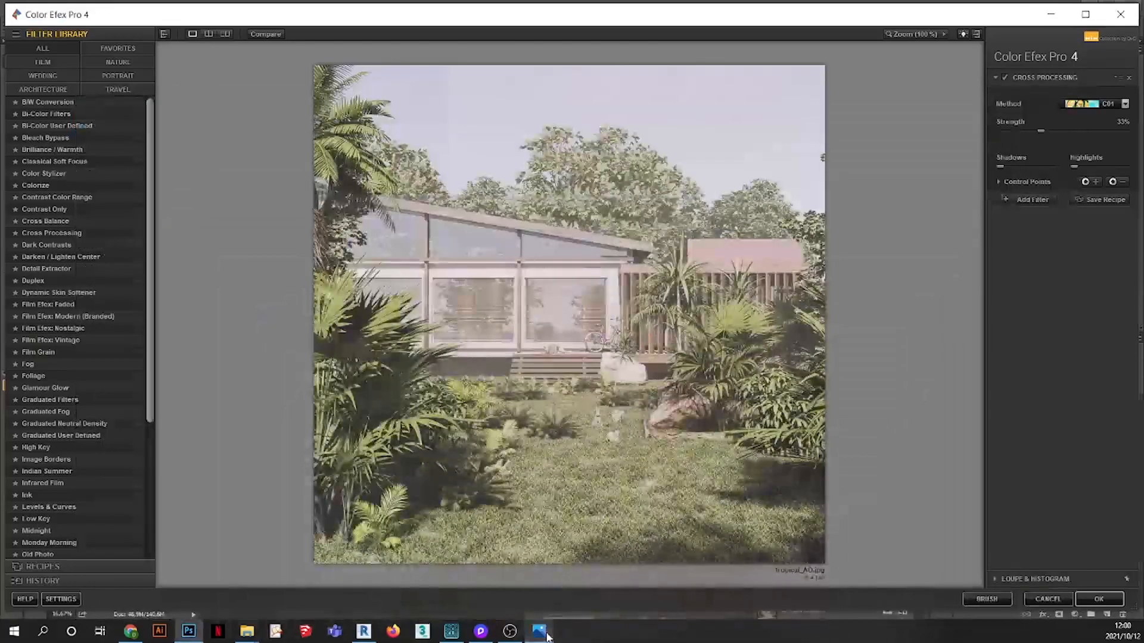
{"action": "left_click", "coordinate": [1098, 599]}
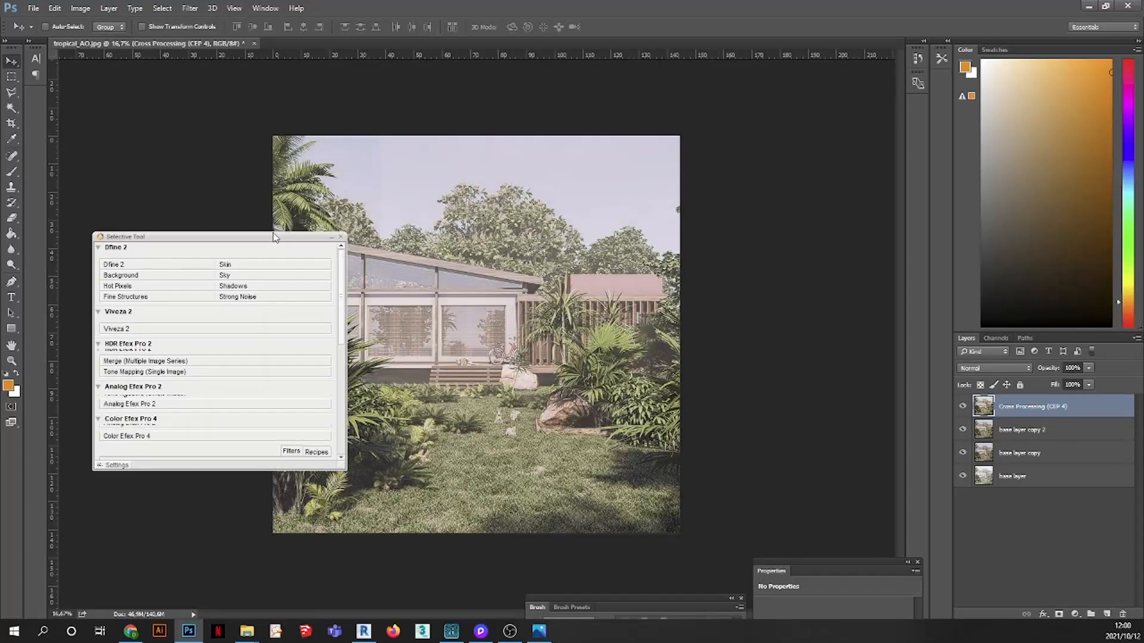
- Set the Cross Processing layer's opacity to 80% and duplicate the layer
{"action": "left_click_drag", "start_coordinate": [277, 238], "coordinate": [240, 516]}
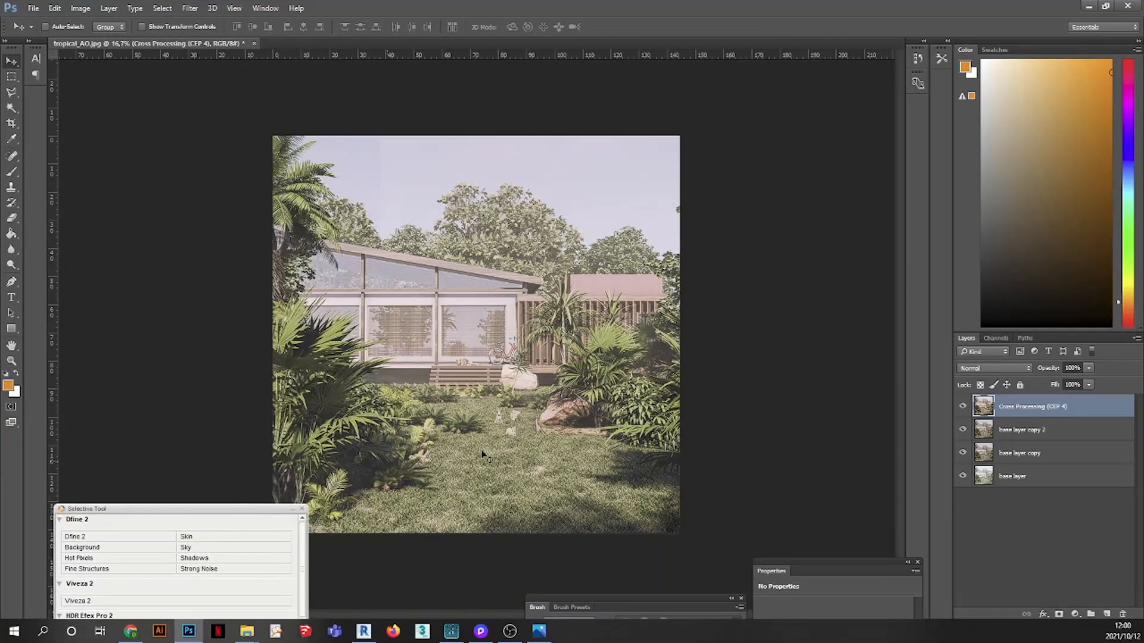
{"action": "left_click", "coordinate": [1088, 368]}
{"action": "mouse_move", "coordinate": [1079, 382]}
{"action": "left_mouse_down"}
{"action": "mouse_move", "coordinate": [997, 381]}
{"action": "mouse_move", "coordinate": [1117, 381]}
{"action": "mouse_move", "coordinate": [1076, 380]}
{"action": "left_mouse_up"}
{"action": "type", "text": "80"}
{"action": "key", "text": "Return"}
{"action": "left_click", "coordinate": [1066, 502]}
{"action": "left_click", "coordinate": [1044, 405]}
{"action": "key", "text": "ctrl+j"}
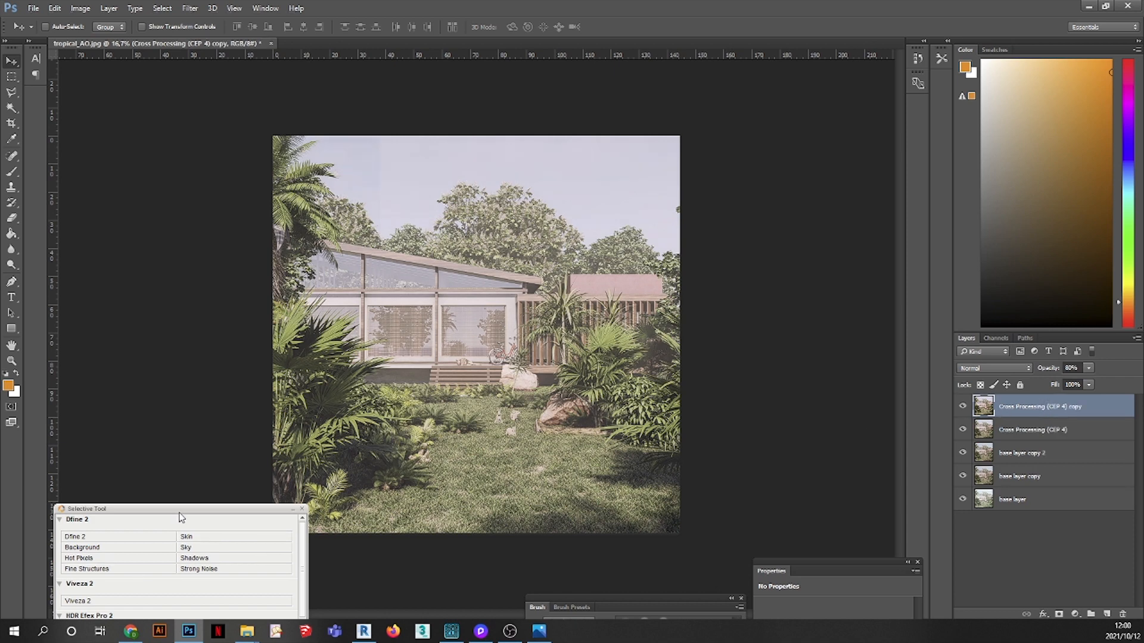
- Start Color Efex Pro 4 on the duplicated layer and choose the Vignette Filter with size 23% and opacity 53%
{"action": "left_click_drag", "start_coordinate": [179, 512], "coordinate": [265, 267]}
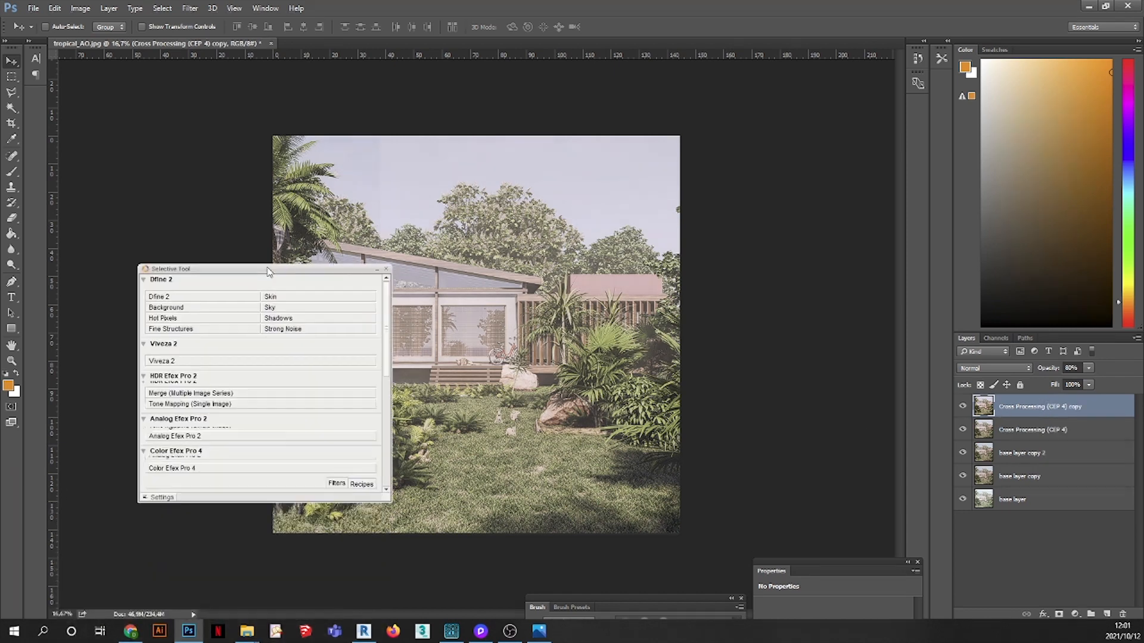
{"action": "left_click", "coordinate": [181, 466]}
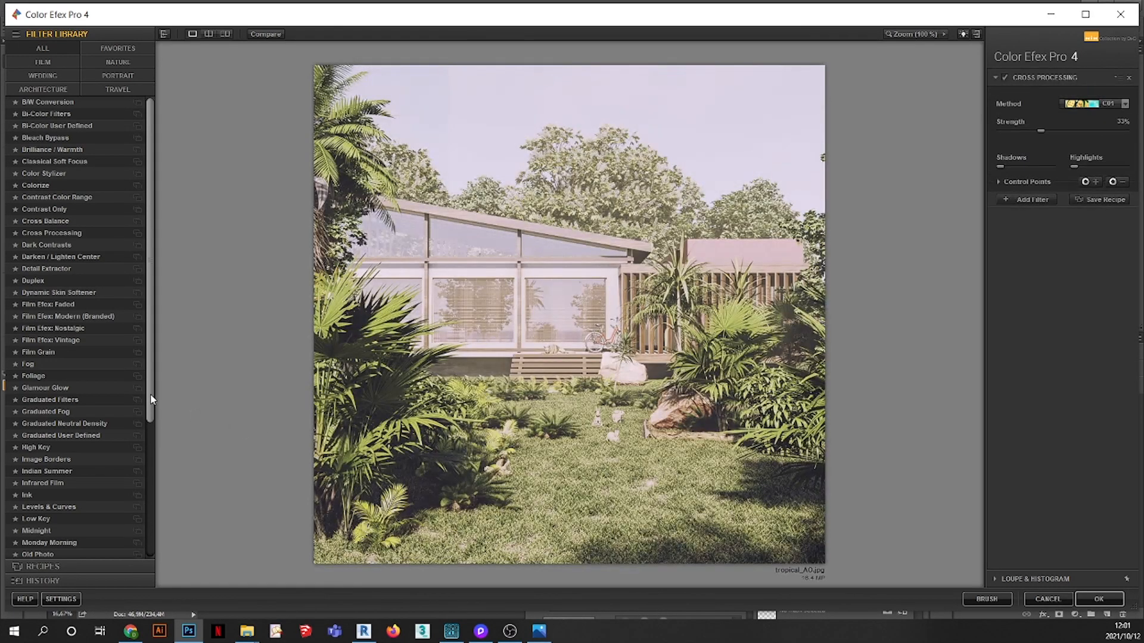
{"action": "left_click_drag", "start_coordinate": [150, 399], "coordinate": [149, 524]}
{"action": "left_click", "coordinate": [58, 527]}
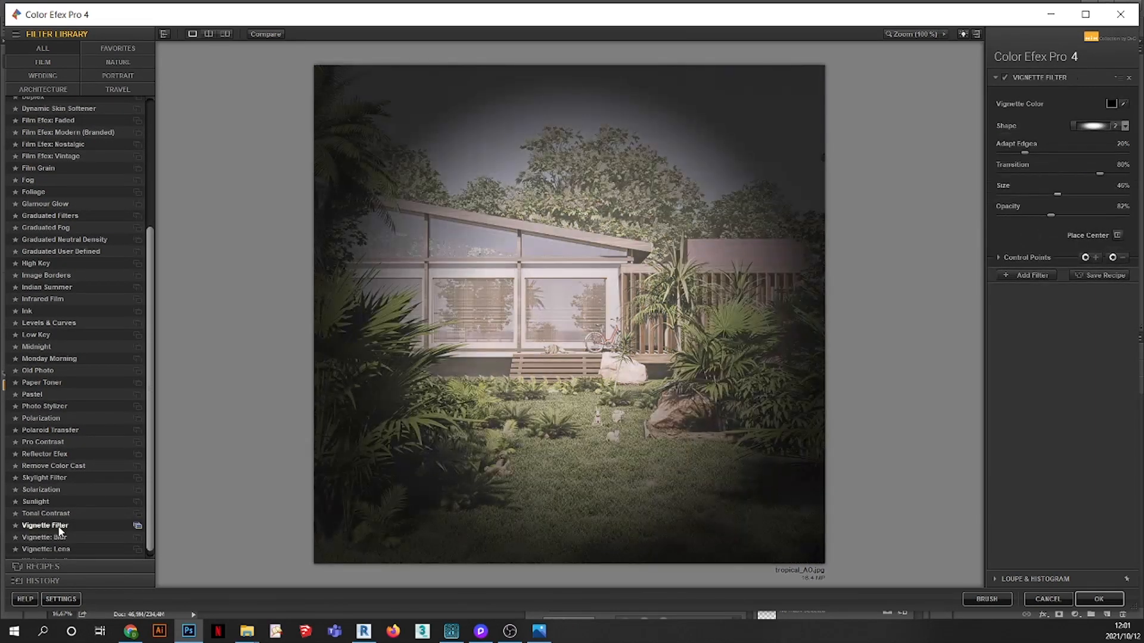
{"action": "left_click", "coordinate": [1034, 190]}
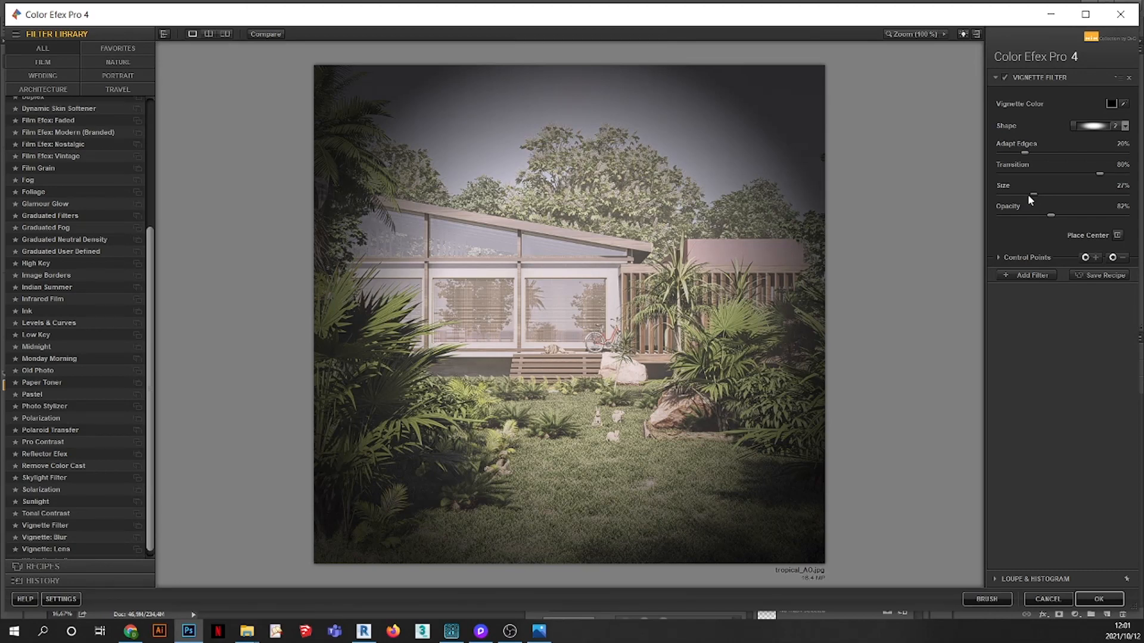
{"action": "left_click_drag", "start_coordinate": [1028, 194], "coordinate": [1033, 218]}
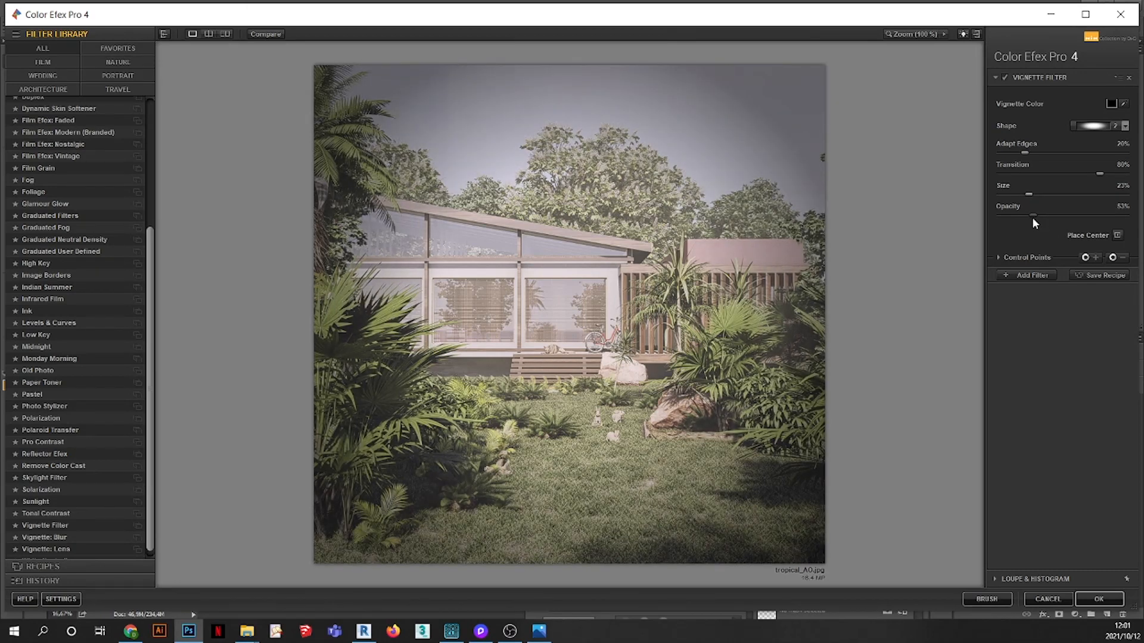
- Try vignette shape 3, settle on shape 1, and reduce the vignette size to about 11%
{"action": "left_click", "coordinate": [1092, 125]}
{"action": "left_click", "coordinate": [1091, 159]}
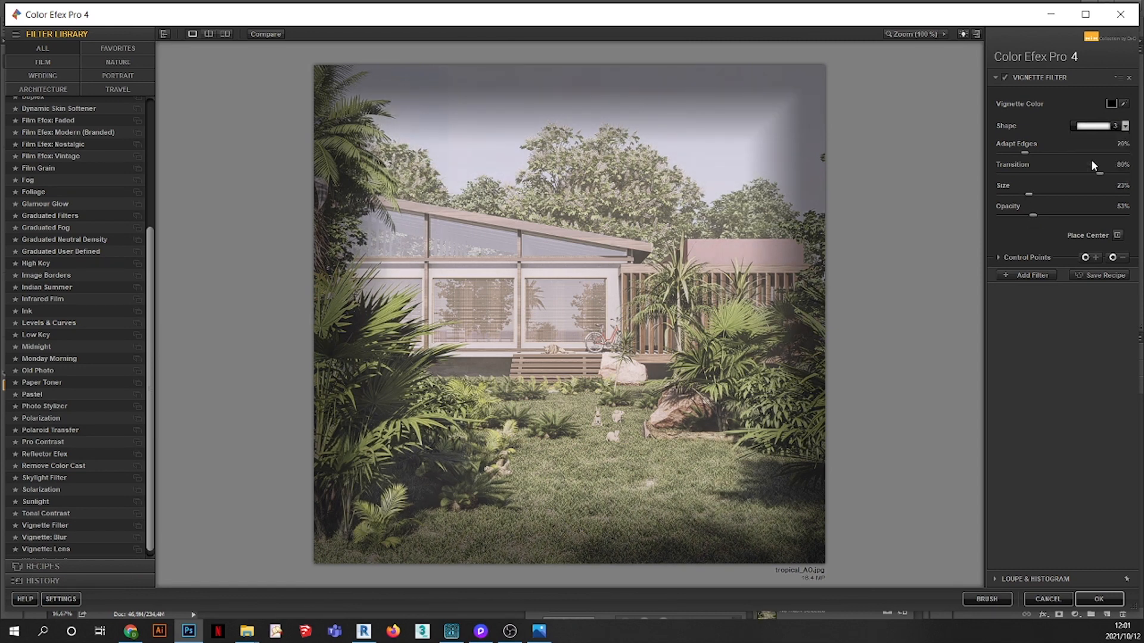
{"action": "left_click", "coordinate": [1097, 127]}
{"action": "left_click", "coordinate": [1095, 137]}
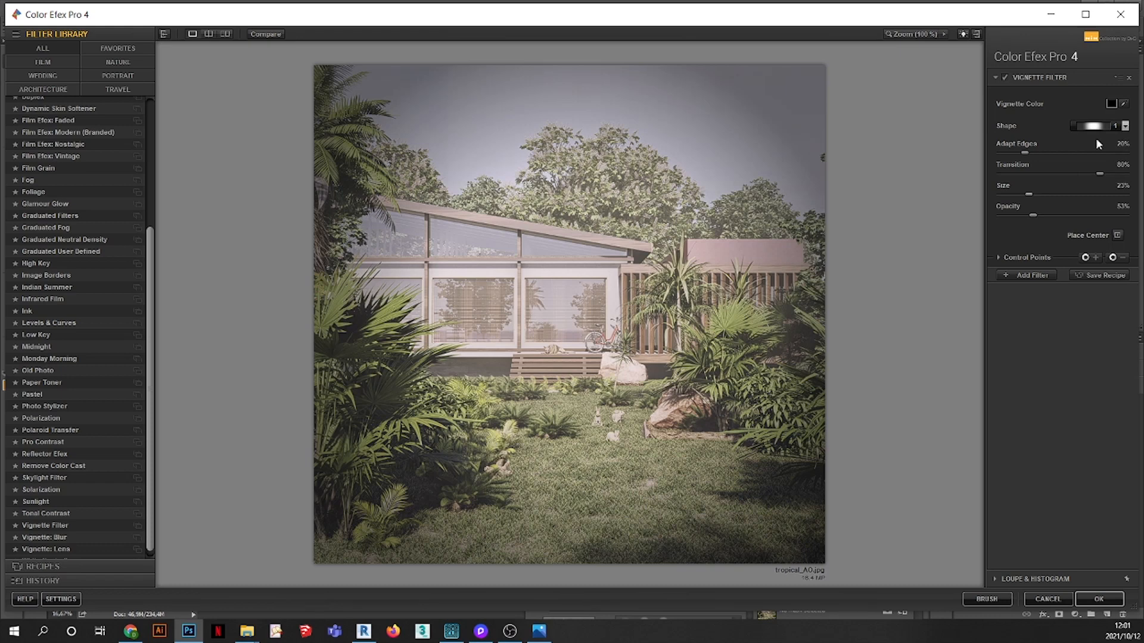
{"action": "left_click", "coordinate": [1094, 127]}
{"action": "left_click", "coordinate": [1094, 141]}
{"action": "left_click", "coordinate": [1095, 126]}
{"action": "left_click", "coordinate": [1095, 139]}
{"action": "left_click_drag", "start_coordinate": [1034, 192], "coordinate": [1010, 192]}
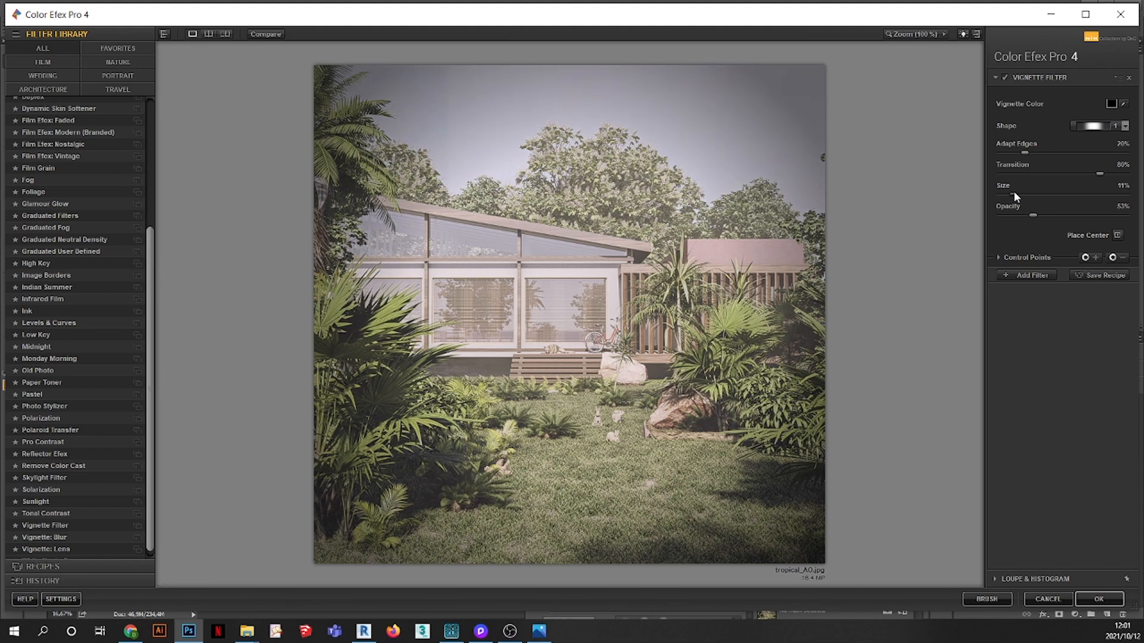
- Reduce the vignette opacity to 47%, apply the Vignette Filter, and duplicate the resulting layer
{"action": "left_click_drag", "start_coordinate": [1027, 217], "coordinate": [1030, 219]}
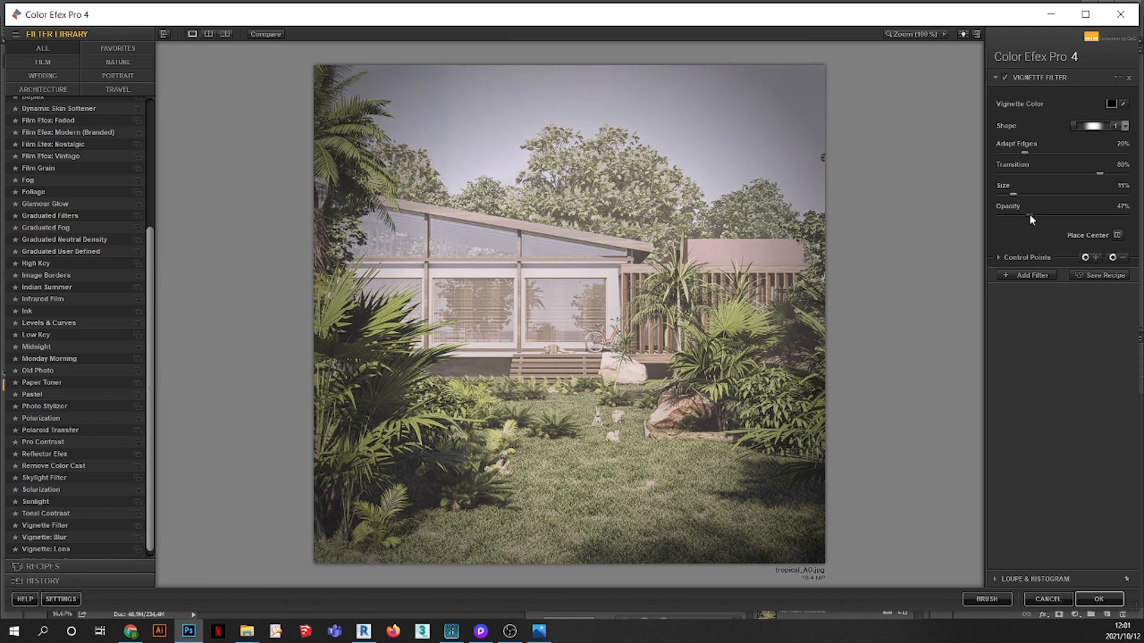
{"action": "left_click", "coordinate": [1097, 599]}
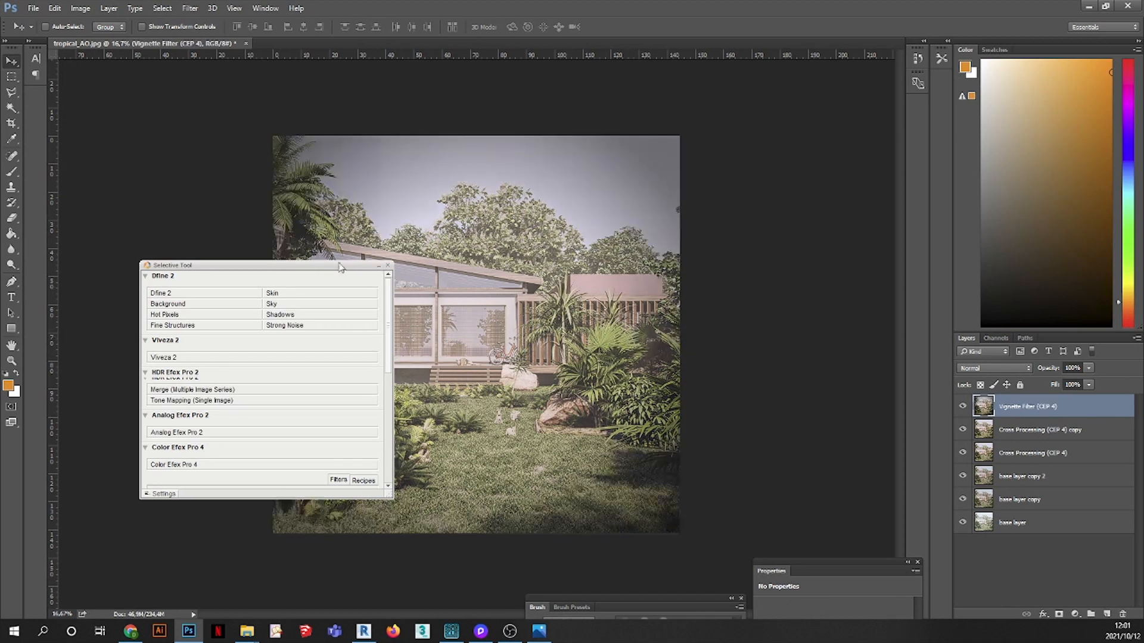
{"action": "left_click_drag", "start_coordinate": [320, 271], "coordinate": [237, 379]}
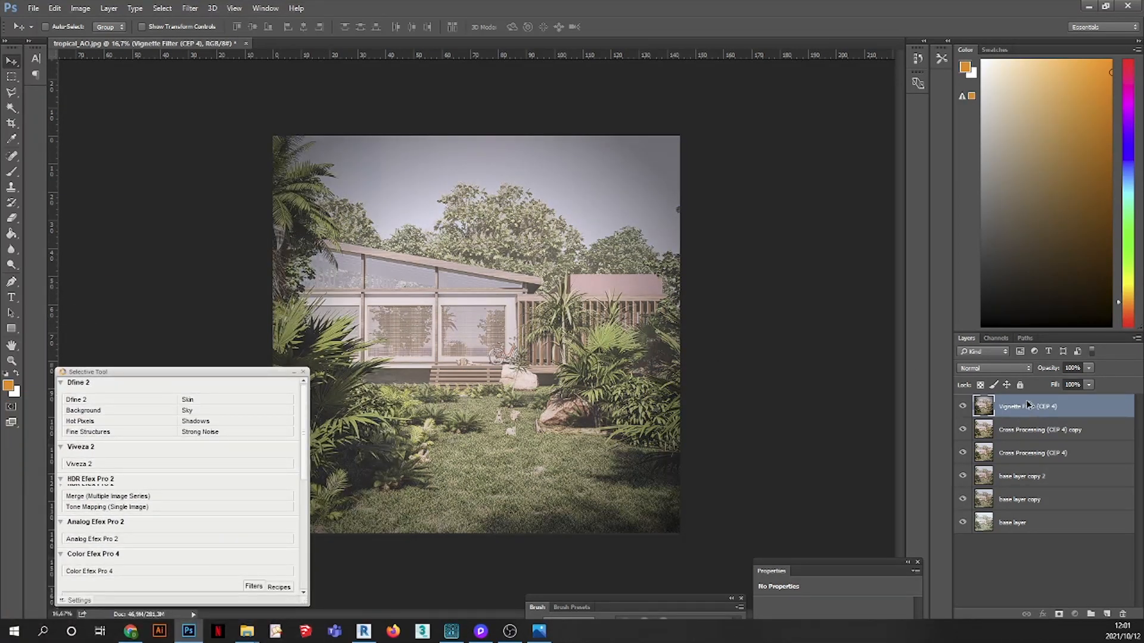
{"action": "key", "text": "ctrl+j"}
- Apply the Color Efex Pro 4 Vignette: Blur filter to the duplicated layer with size about 19% and opacity about 79%
{"action": "left_click_drag", "start_coordinate": [171, 373], "coordinate": [279, 195]}
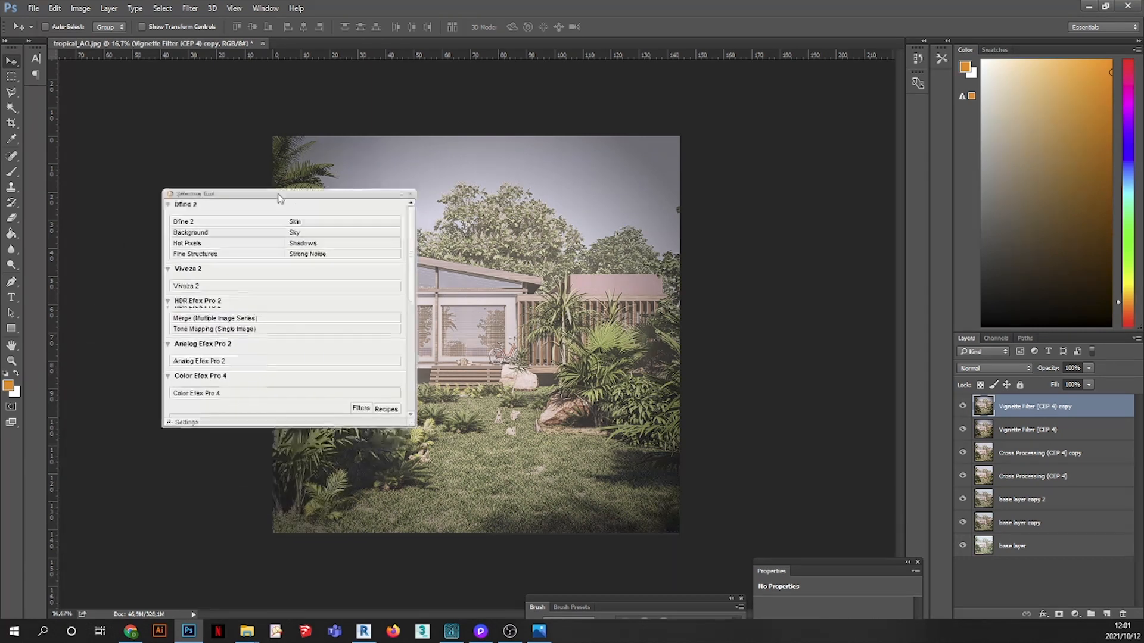
{"action": "left_click", "coordinate": [201, 393]}
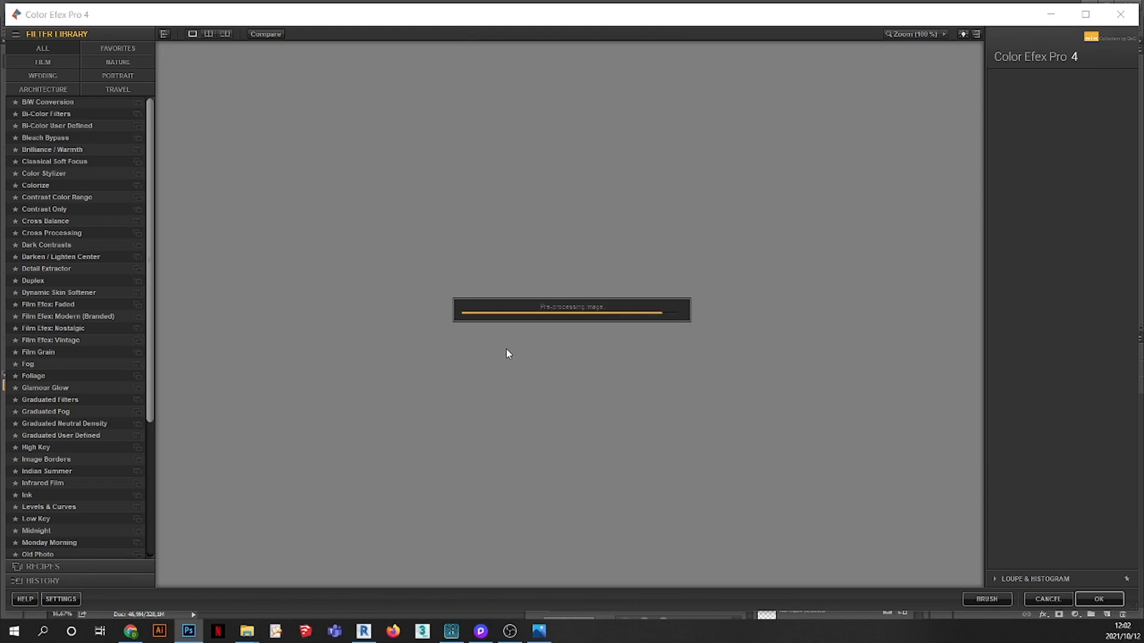
{"action": "scroll", "coordinate": [152, 356], "scroll_direction": "down", "scroll_amount": 5}
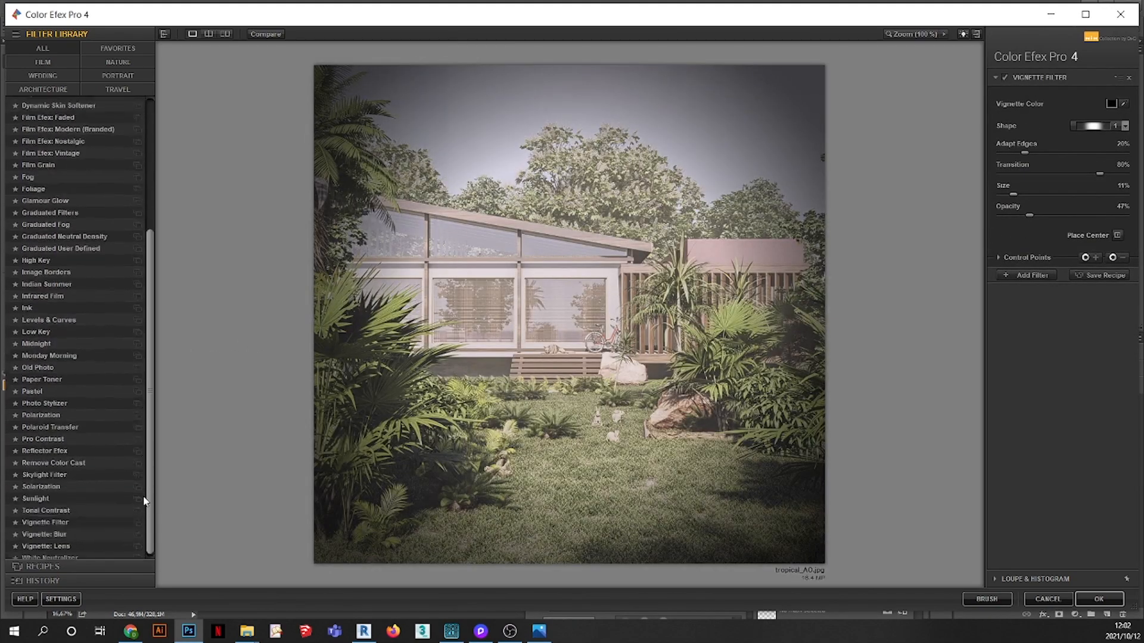
{"action": "left_click", "coordinate": [66, 531]}
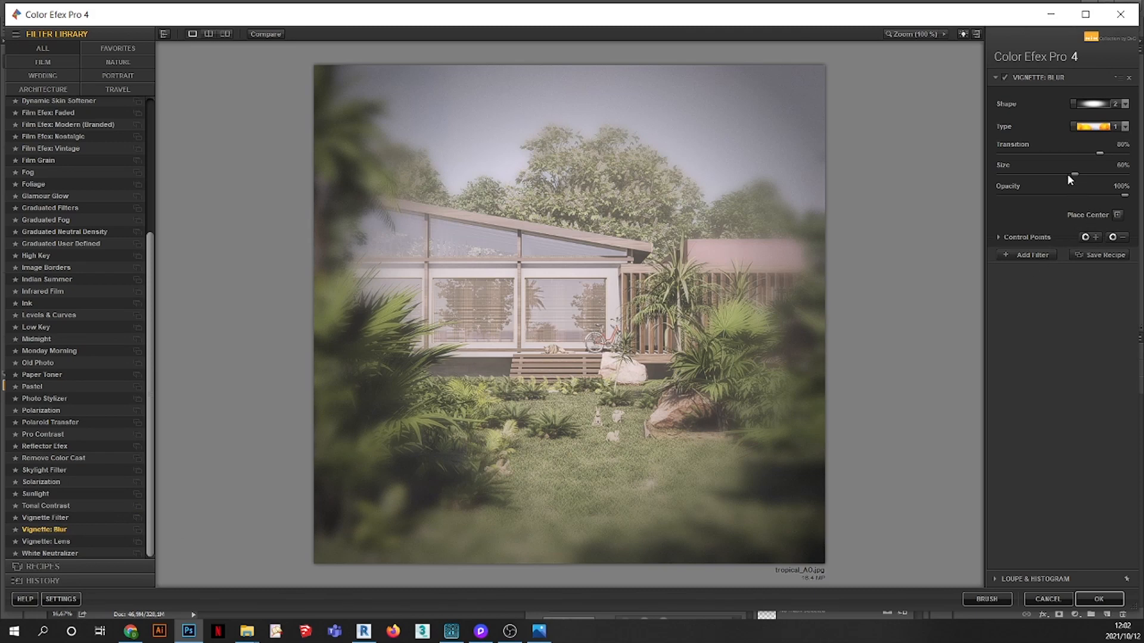
{"action": "left_click", "coordinate": [1110, 196]}
{"action": "left_click", "coordinate": [1034, 174]}
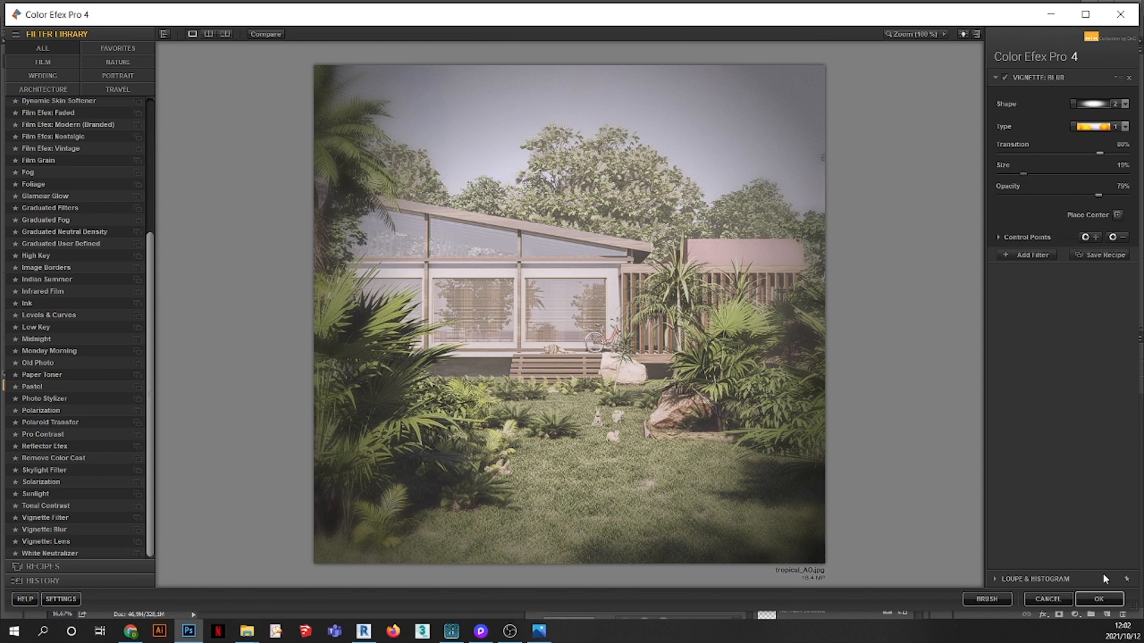
{"action": "left_click", "coordinate": [1102, 600]}
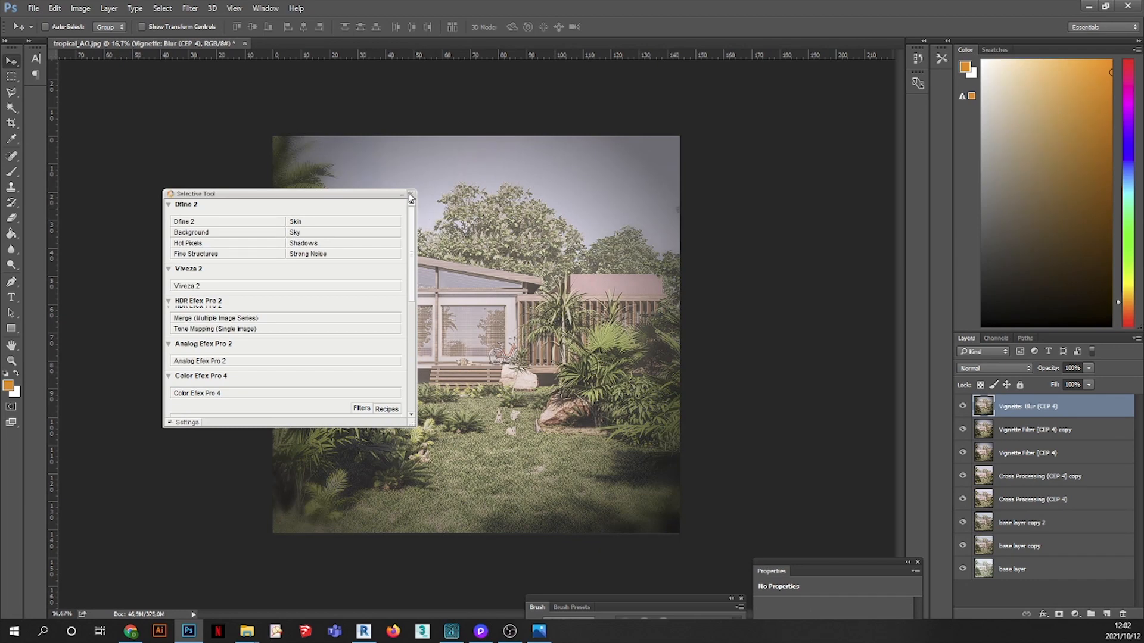
- Save the finished image as a JPEG named tropical_final in the New folder directory
{"action": "left_click_drag", "start_coordinate": [381, 194], "coordinate": [423, 545]}
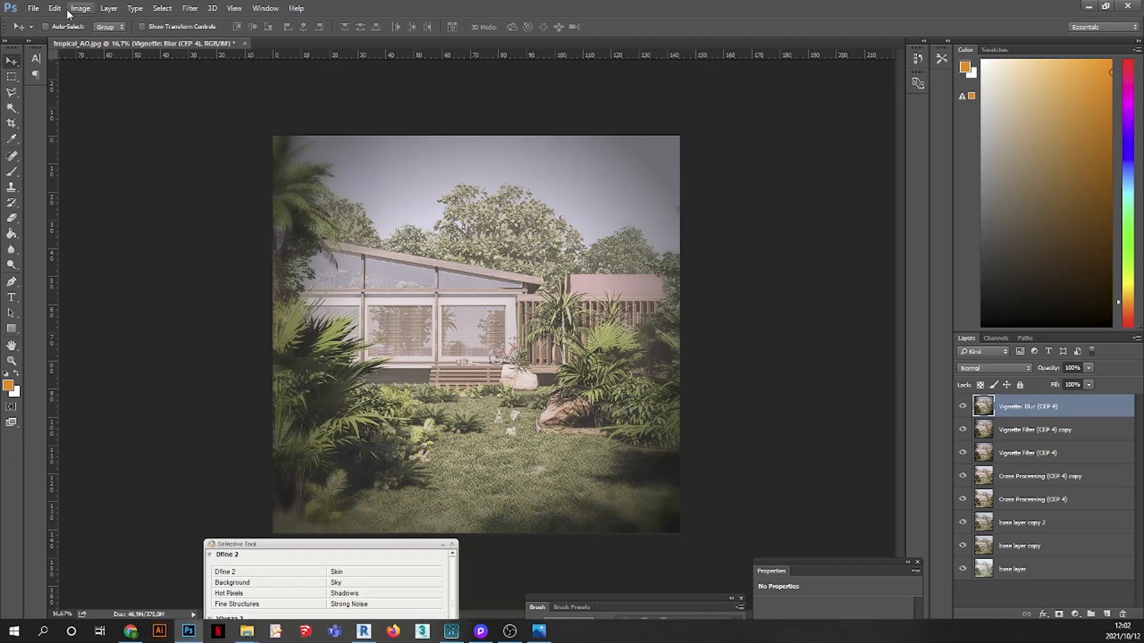
{"action": "left_click", "coordinate": [33, 8]}
{"action": "left_click", "coordinate": [41, 171]}
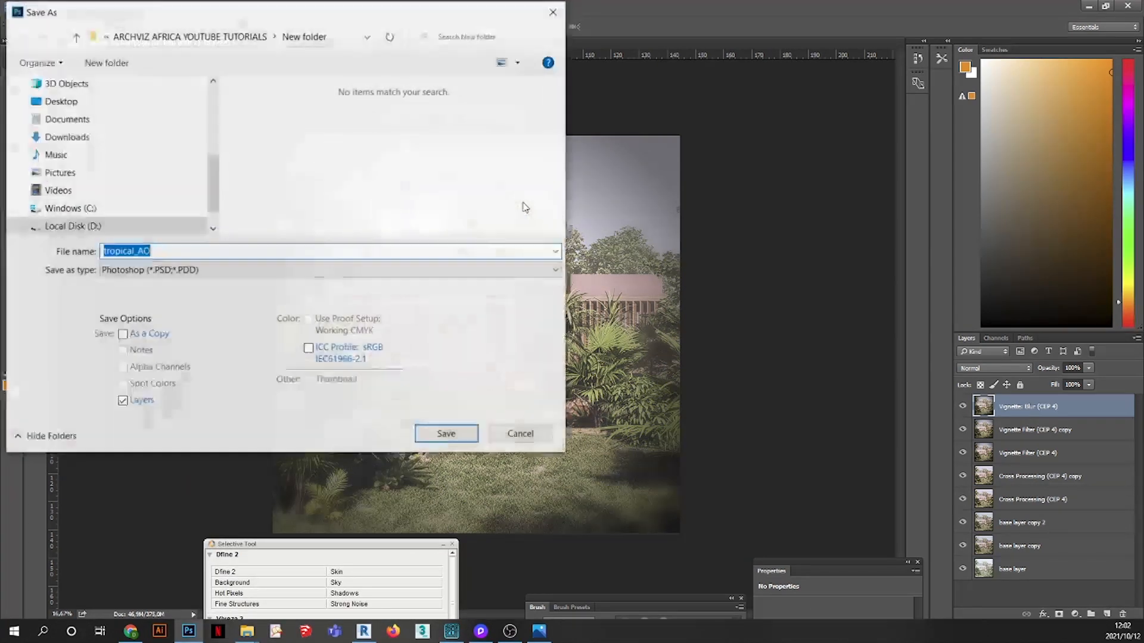
{"action": "left_click", "coordinate": [176, 254]}
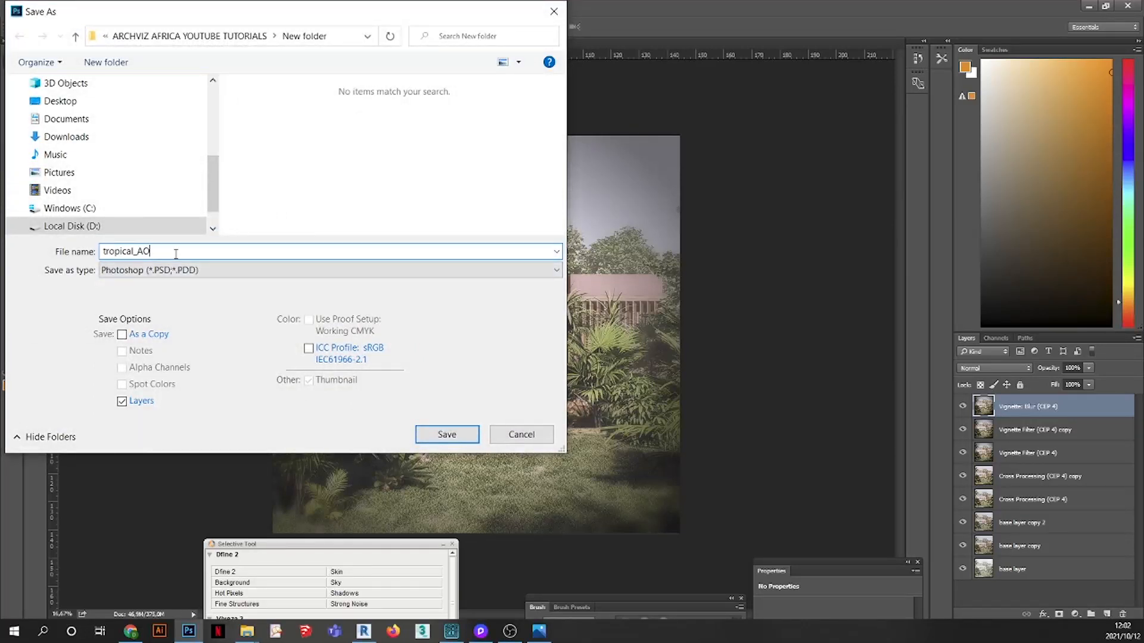
{"action": "key", "text": "BackSpace"}
{"action": "key", "text": "BackSpace"}
{"action": "type", "text": "final"}
{"action": "left_click", "coordinate": [259, 271]}
{"action": "left_click", "coordinate": [256, 378]}
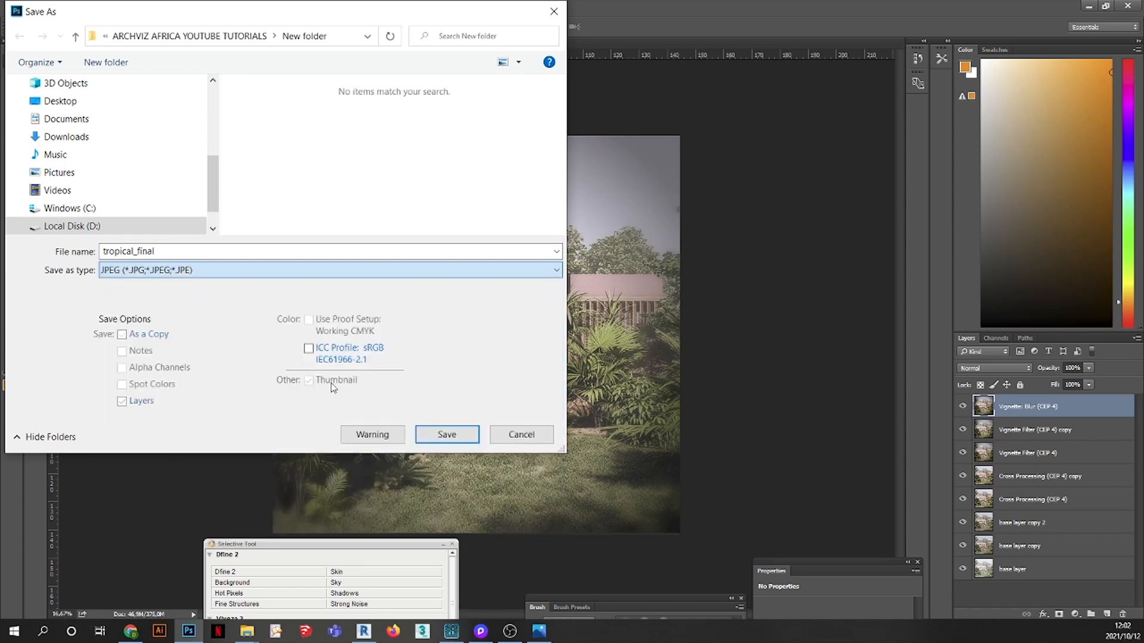
{"action": "left_click", "coordinate": [453, 435]}
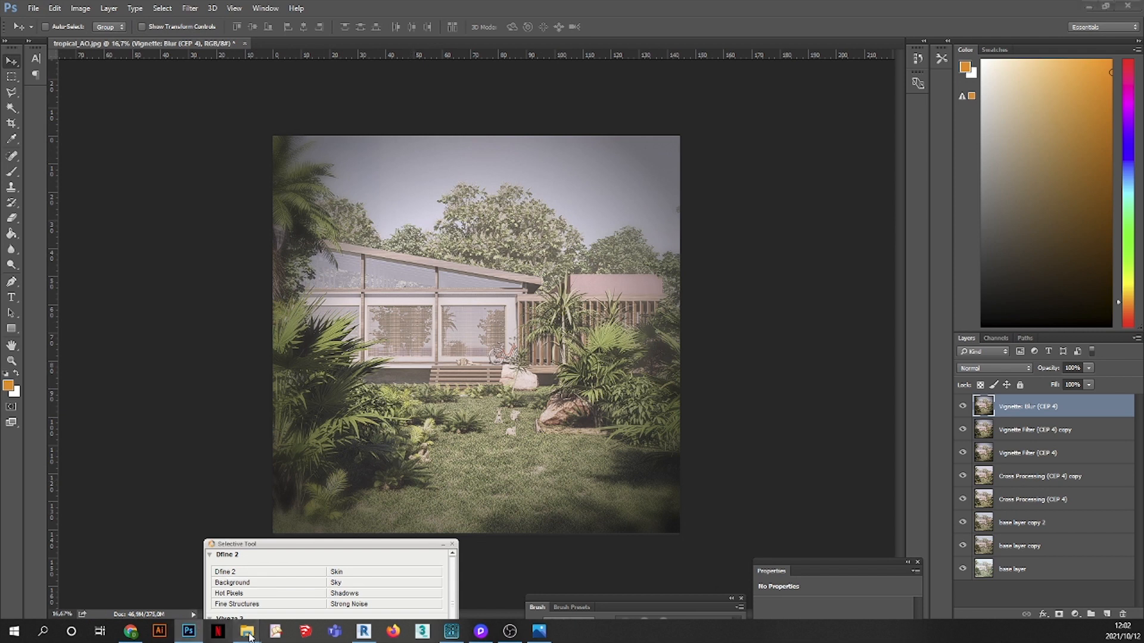
- View tropical_final.jpg in Photos, inspect the house and garden up close, and compare it with the original D5 Render scene
{"action": "mouse_move", "coordinate": [249, 637]}
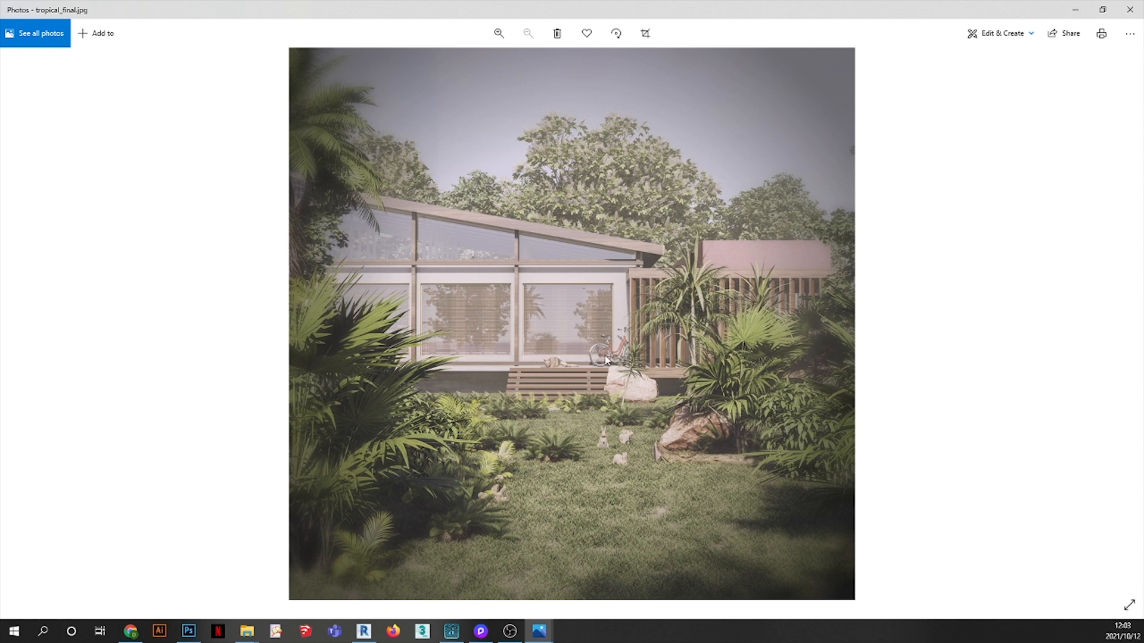
{"action": "scroll", "coordinate": [607, 361], "scroll_direction": "up", "scroll_amount": 3}
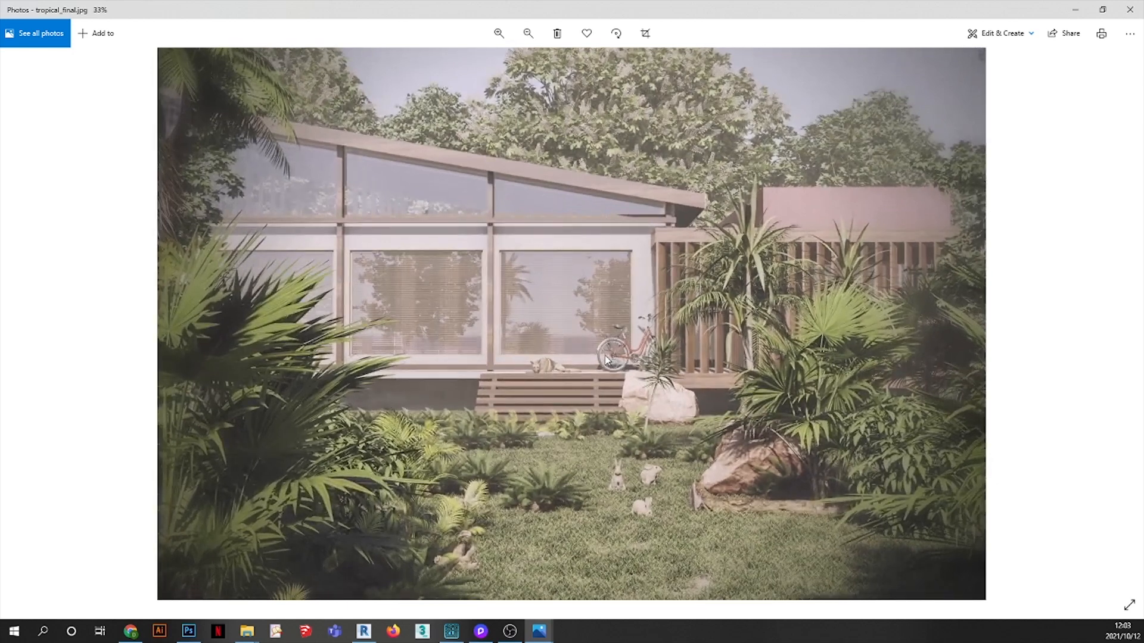
{"action": "scroll", "coordinate": [607, 360], "scroll_direction": "down", "scroll_amount": 3}
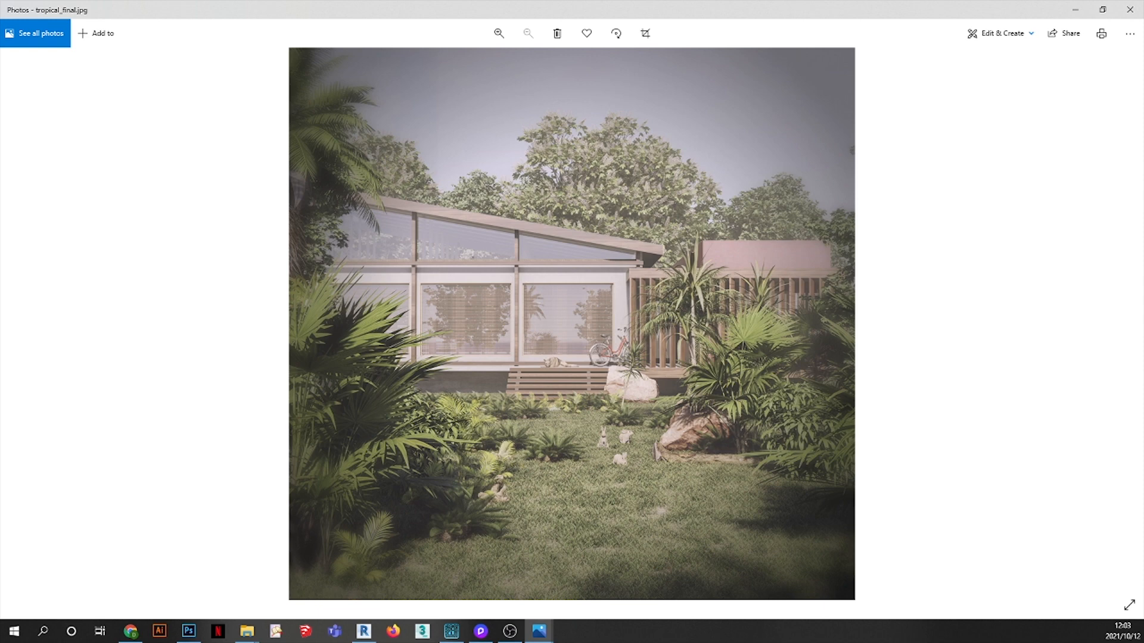
{"action": "key", "text": "alt+Tab"}
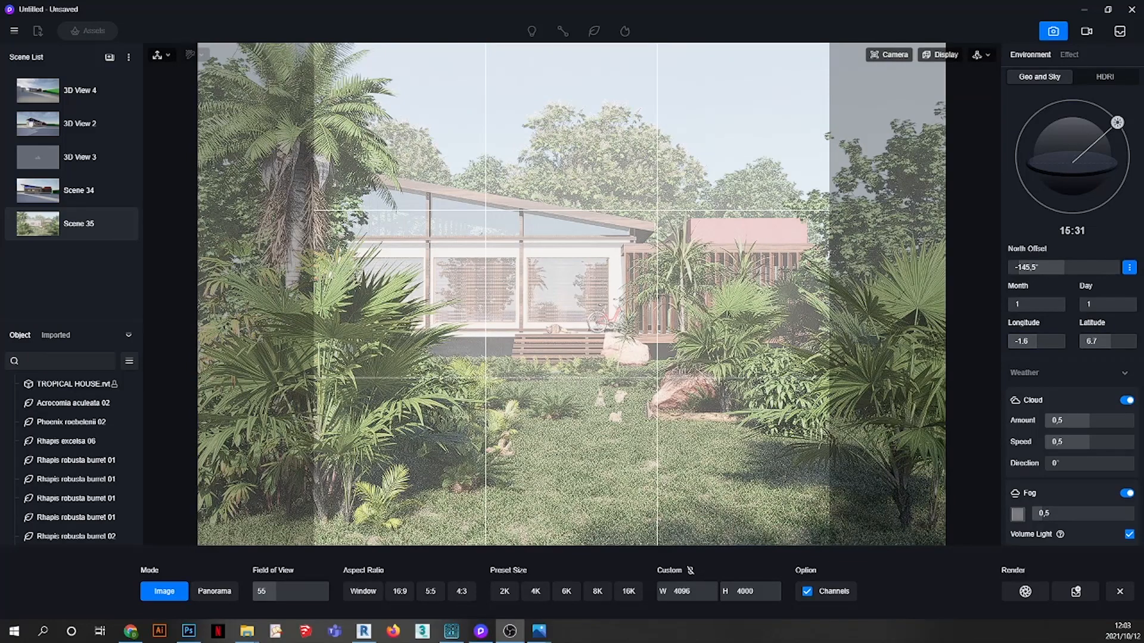
{"action": "mouse_move", "coordinate": [539, 631]}
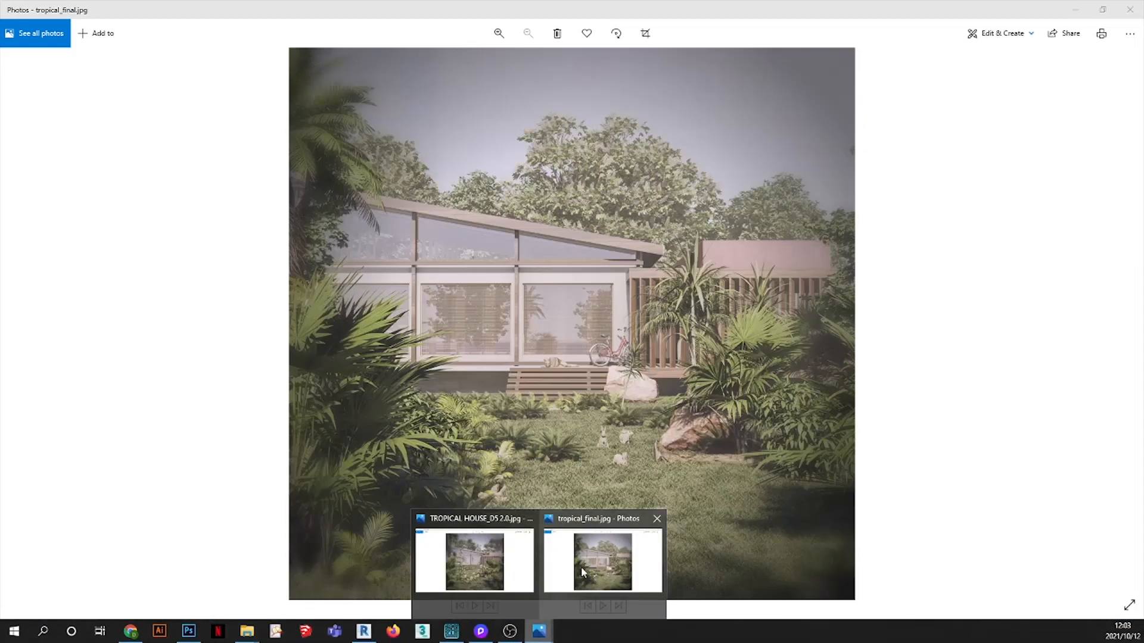
{"action": "left_click", "coordinate": [583, 573]}
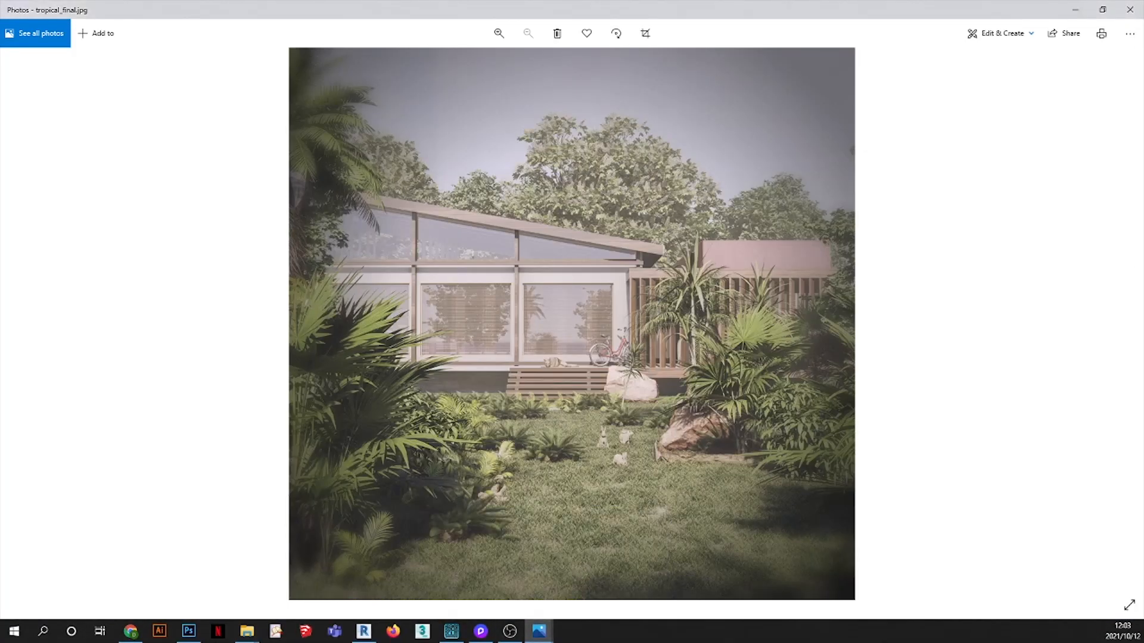